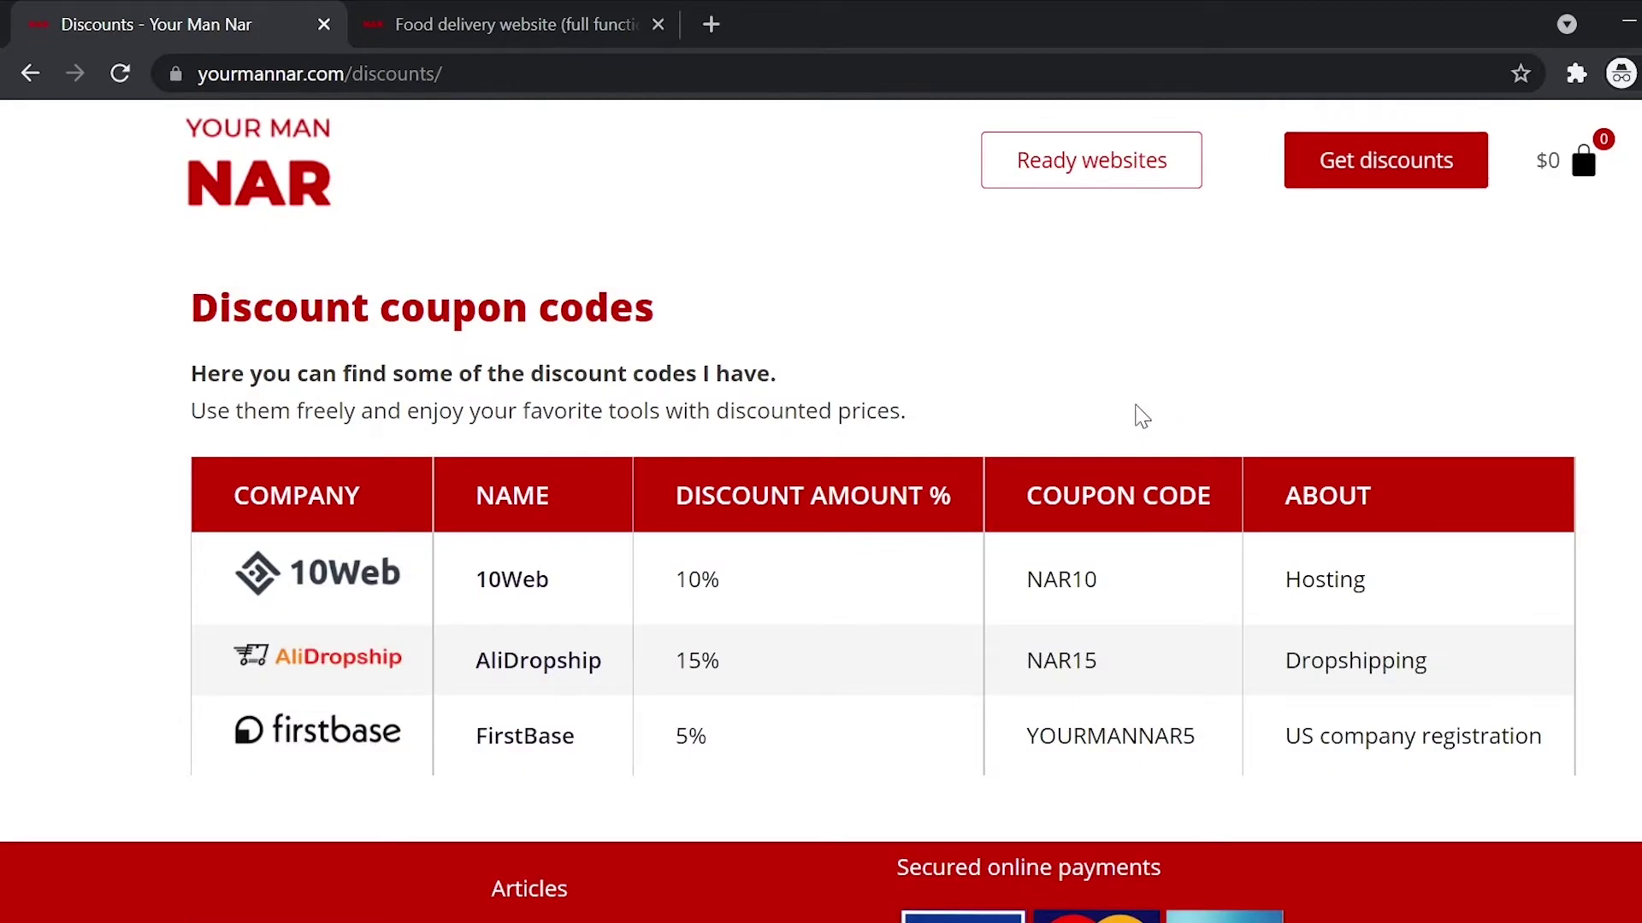
Step: Highlight the coupon codes for 10Web, AliDropship and FirstBase in the discount table
double_click(1060, 580)
left_click(1090, 525)
triple_click(1093, 524)
double_click(1060, 660)
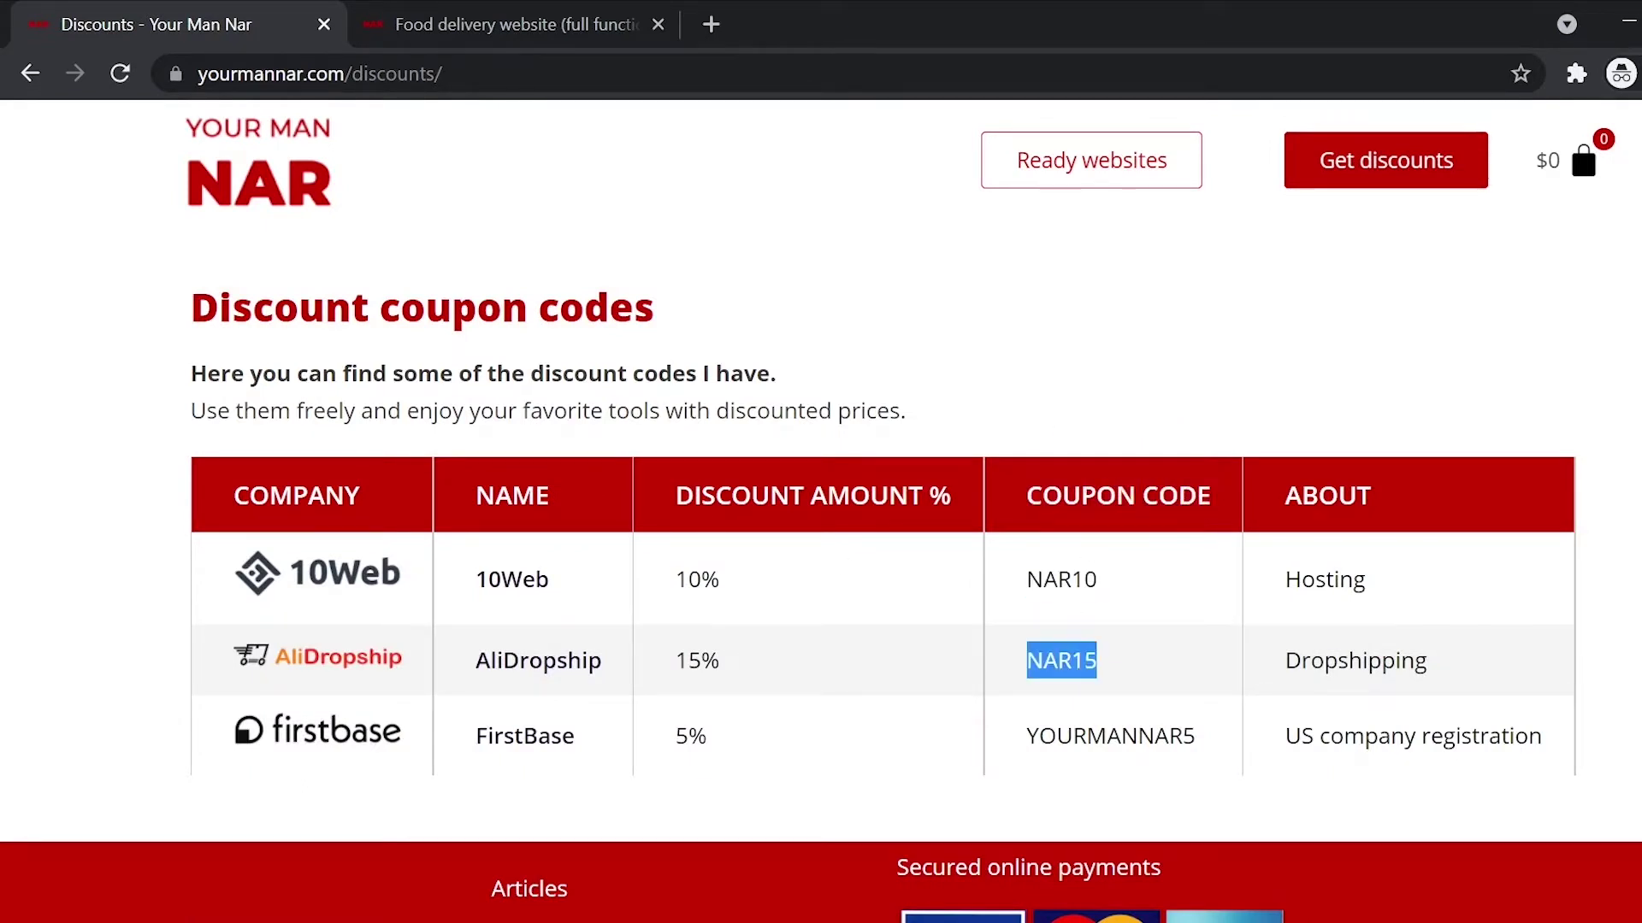
double_click(1110, 737)
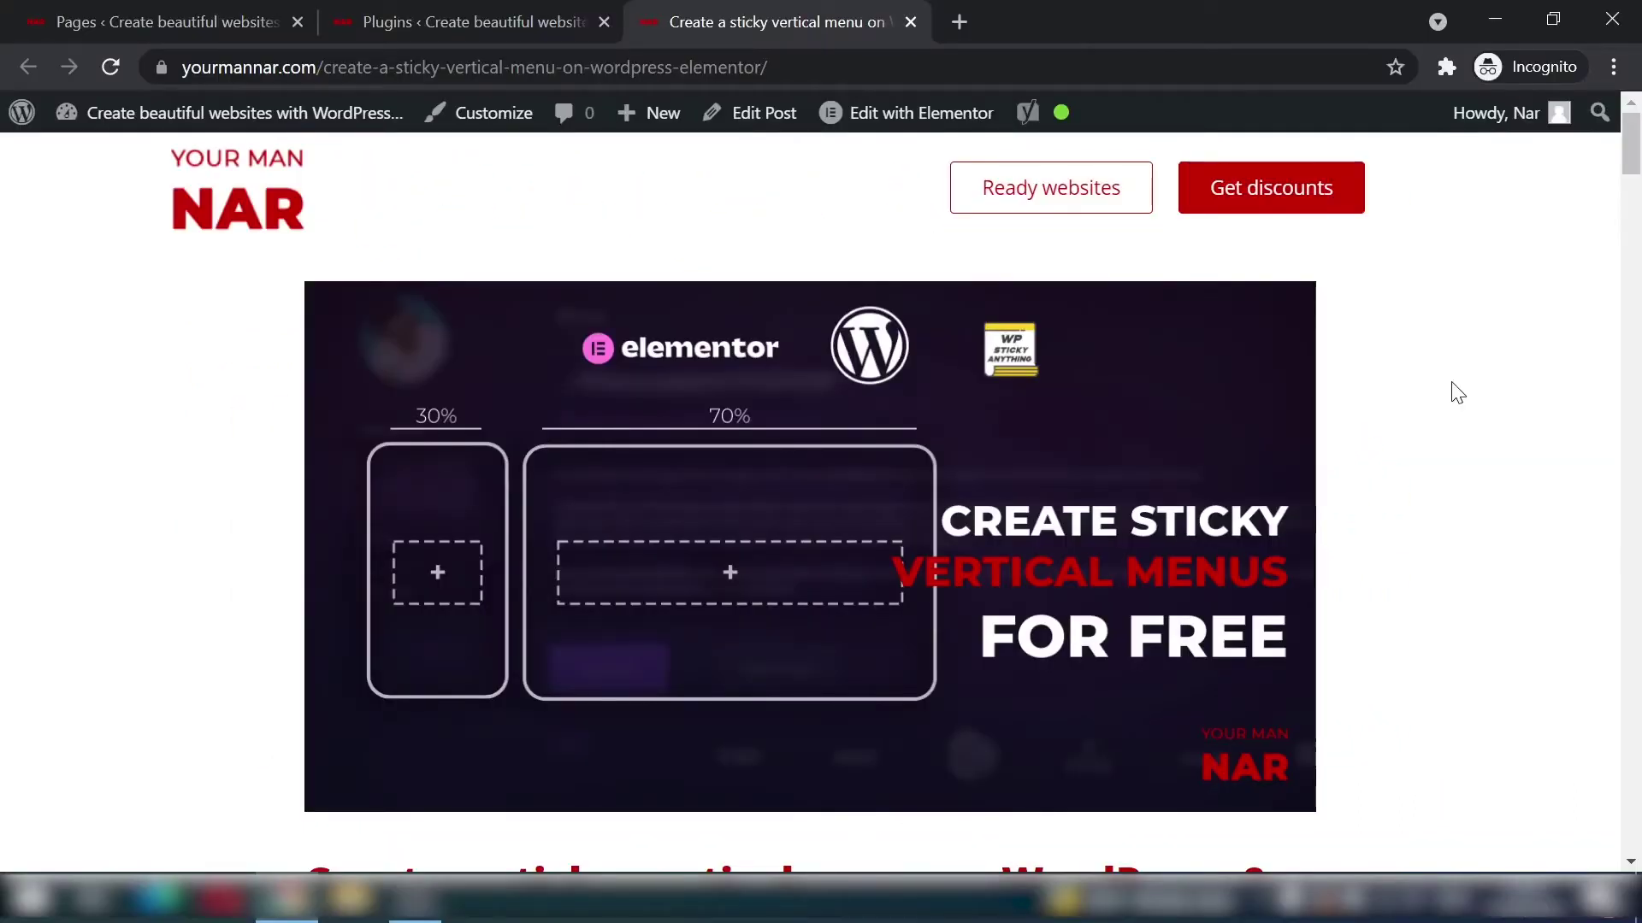
Step: Look through the introduction and table of content of the sticky vertical menu article
scroll(1249, 556, "down", 4)
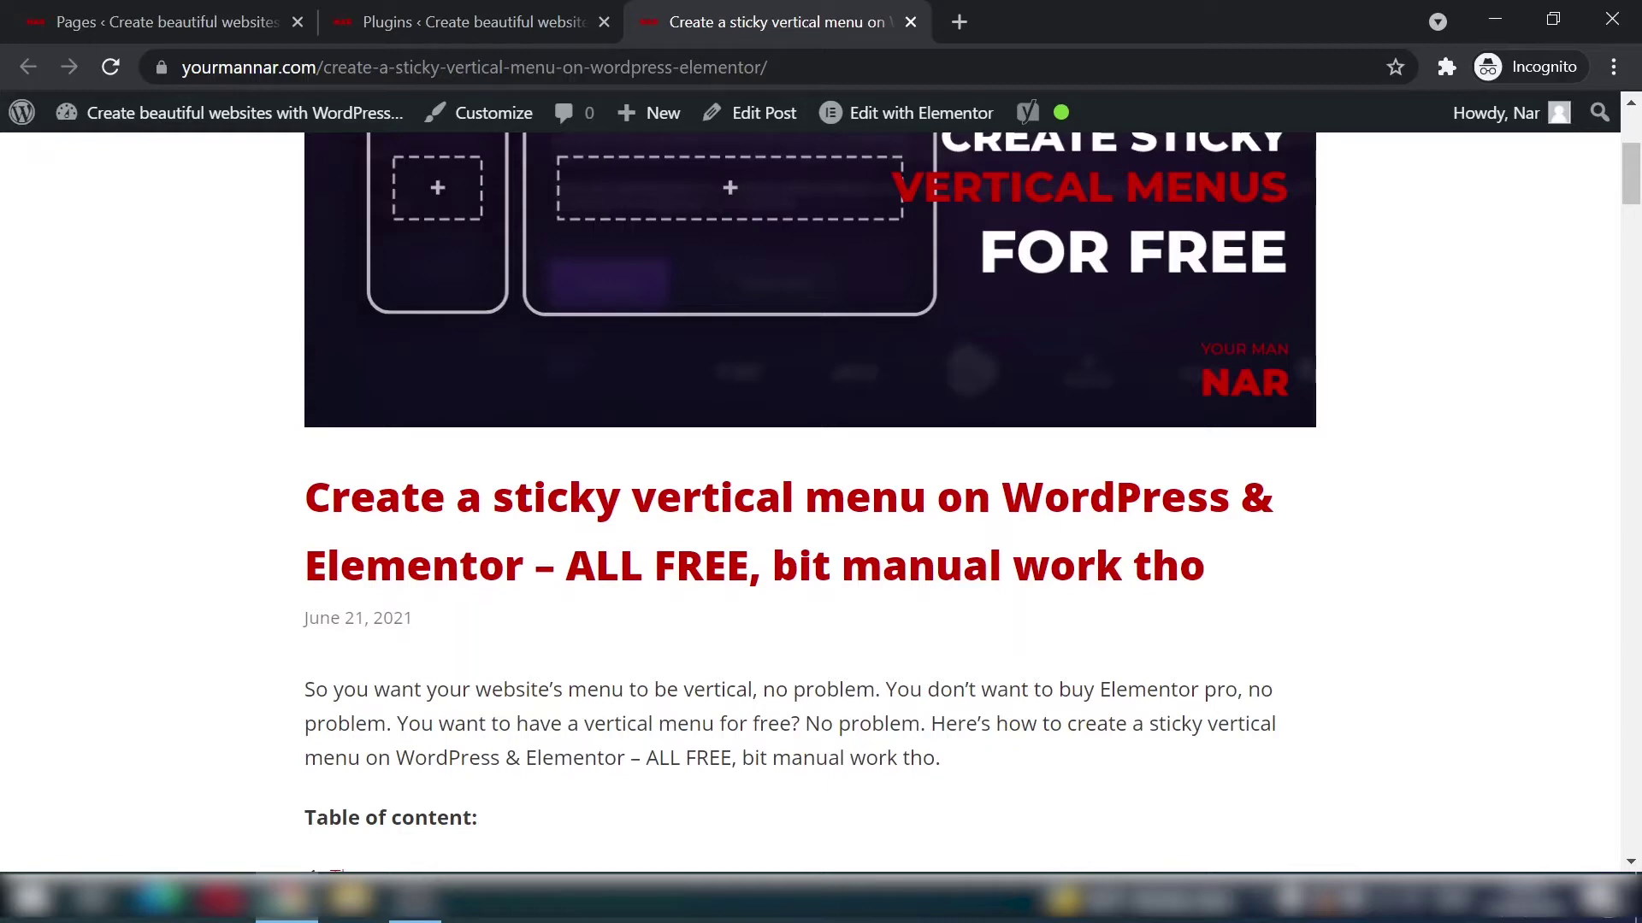
scroll(510, 522, "down", 4)
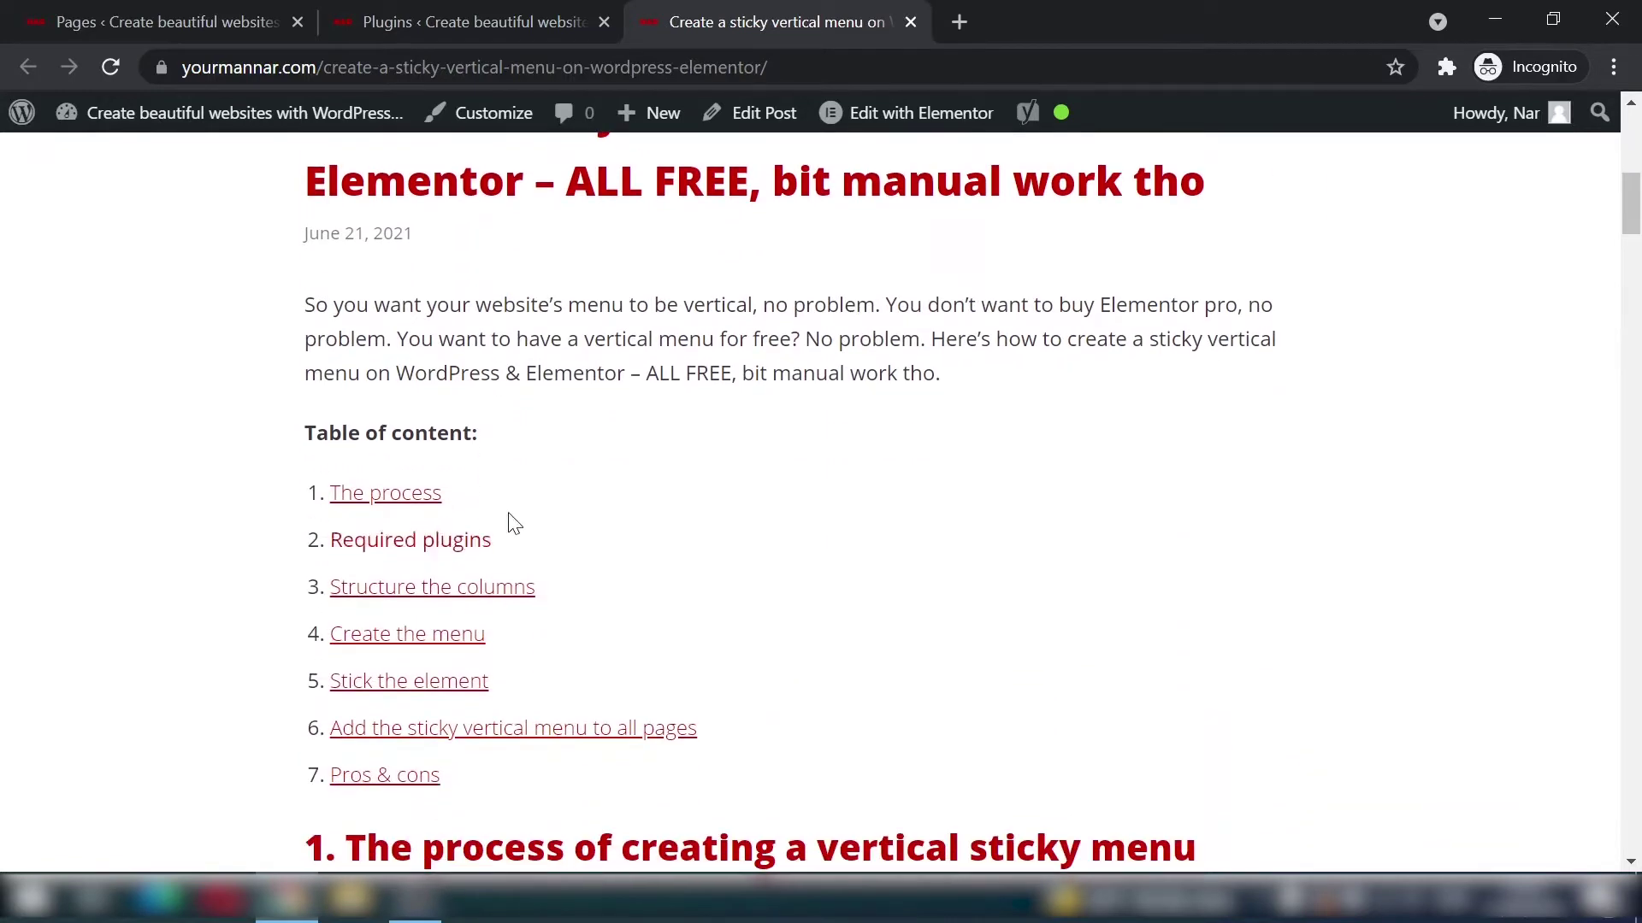
scroll(581, 438, "up", 7)
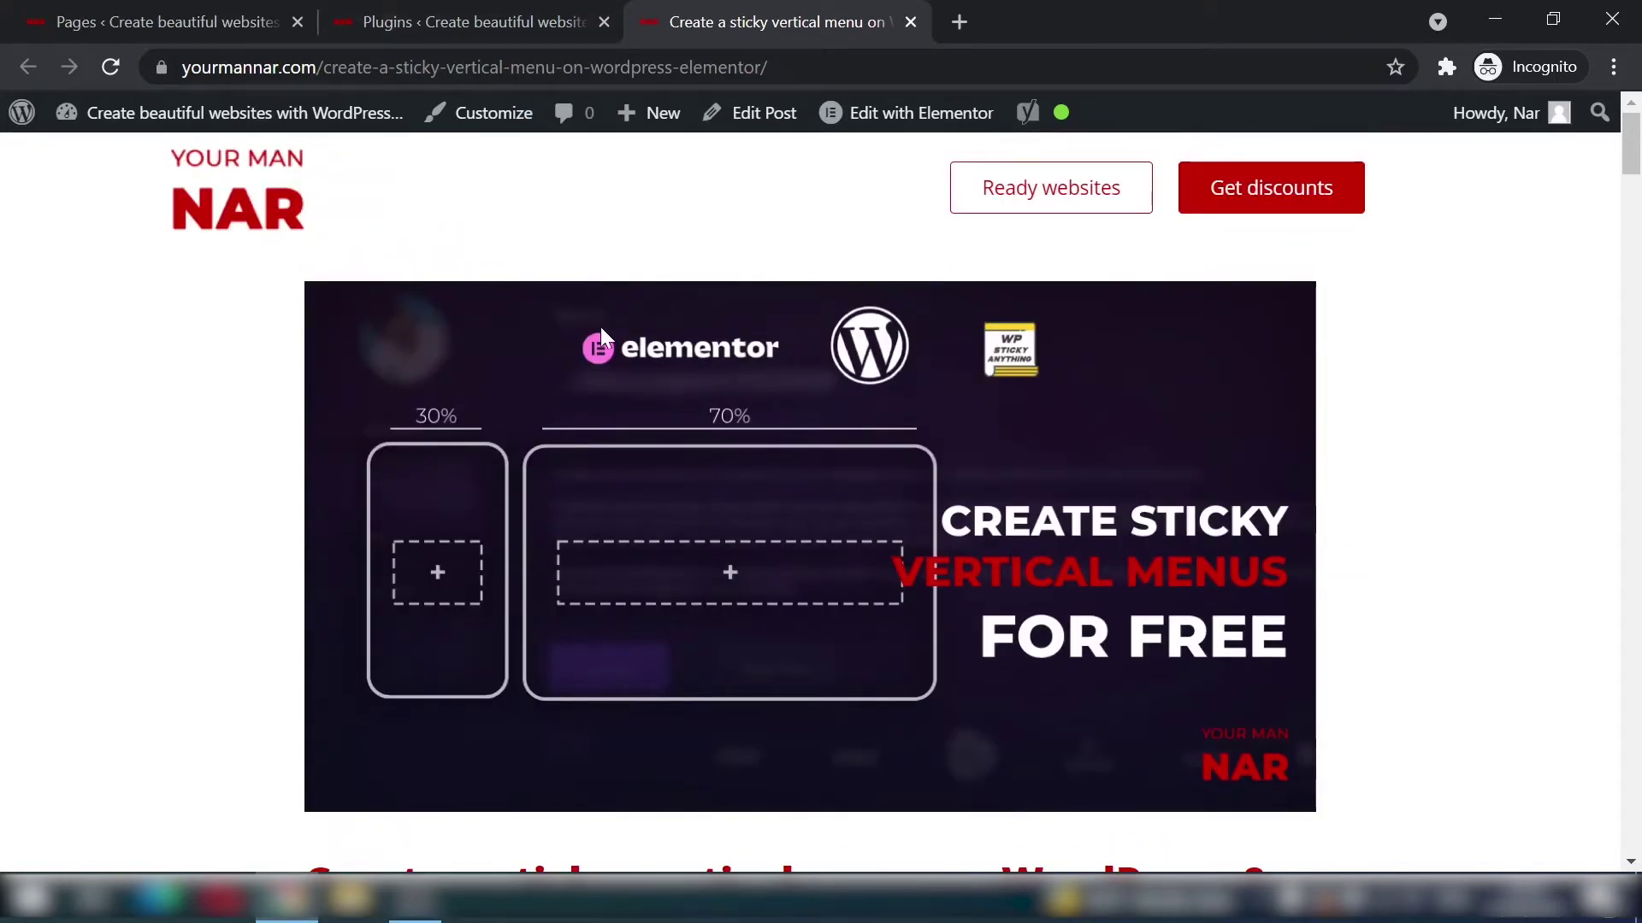
scroll(601, 466, "down", 8)
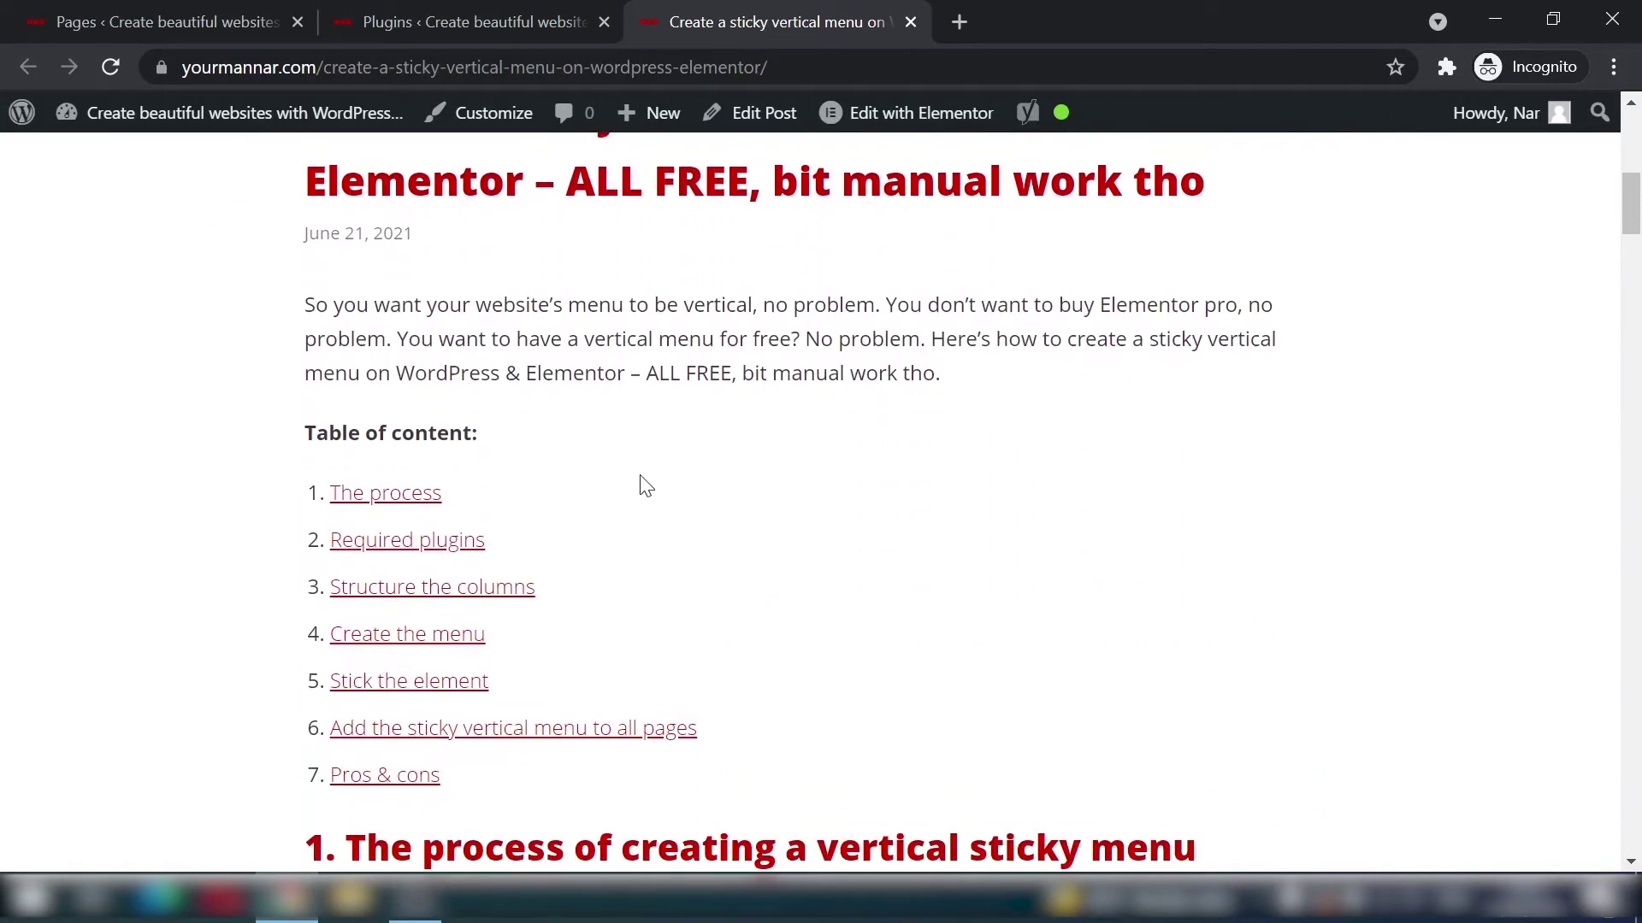
scroll(643, 484, "down", 3)
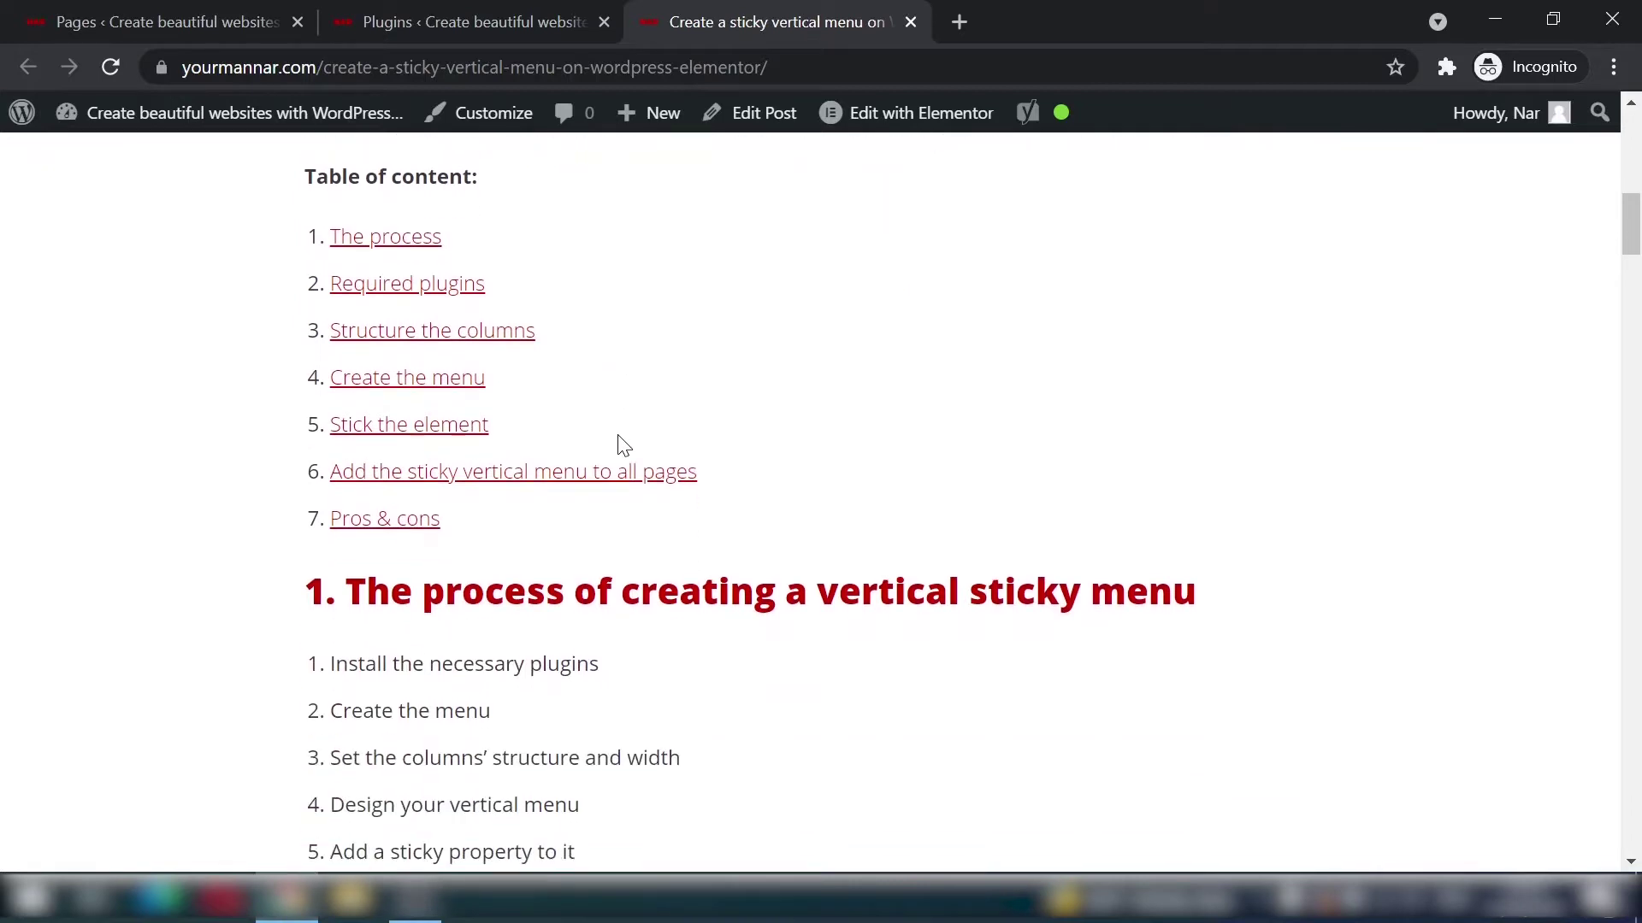
Step: Review the six-item process list in the article's section 1, highlighting the list and its copy-and-paste item
scroll(620, 449, "down", 2)
left_click_drag(346, 489, 587, 590)
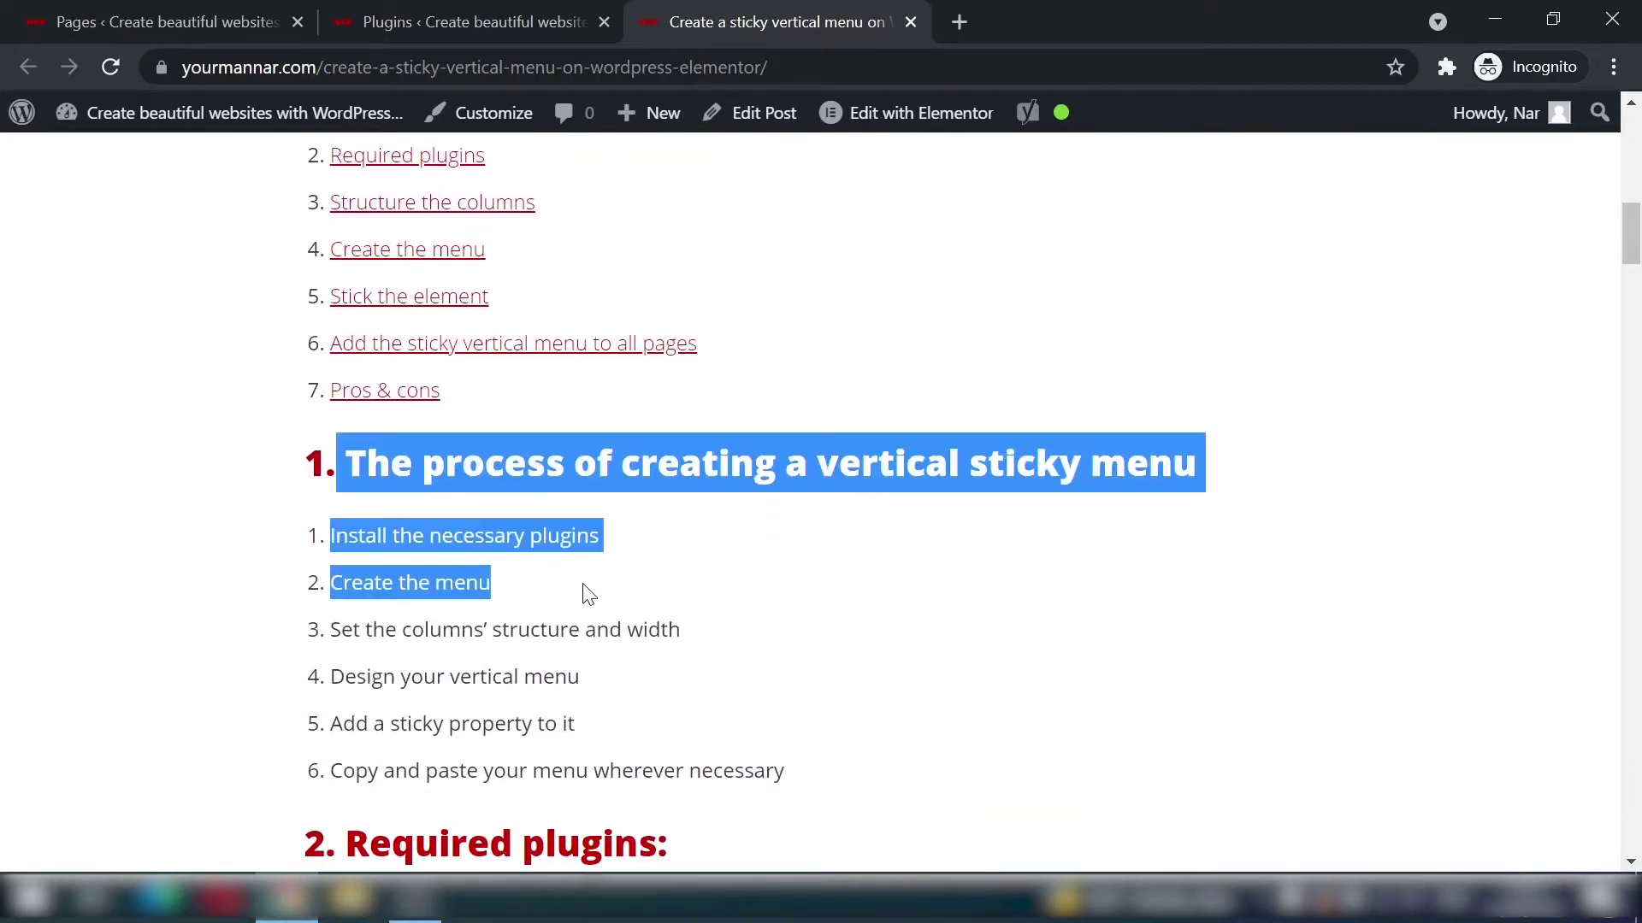
scroll(744, 671, "down", 2)
left_click_drag(802, 652, 321, 407)
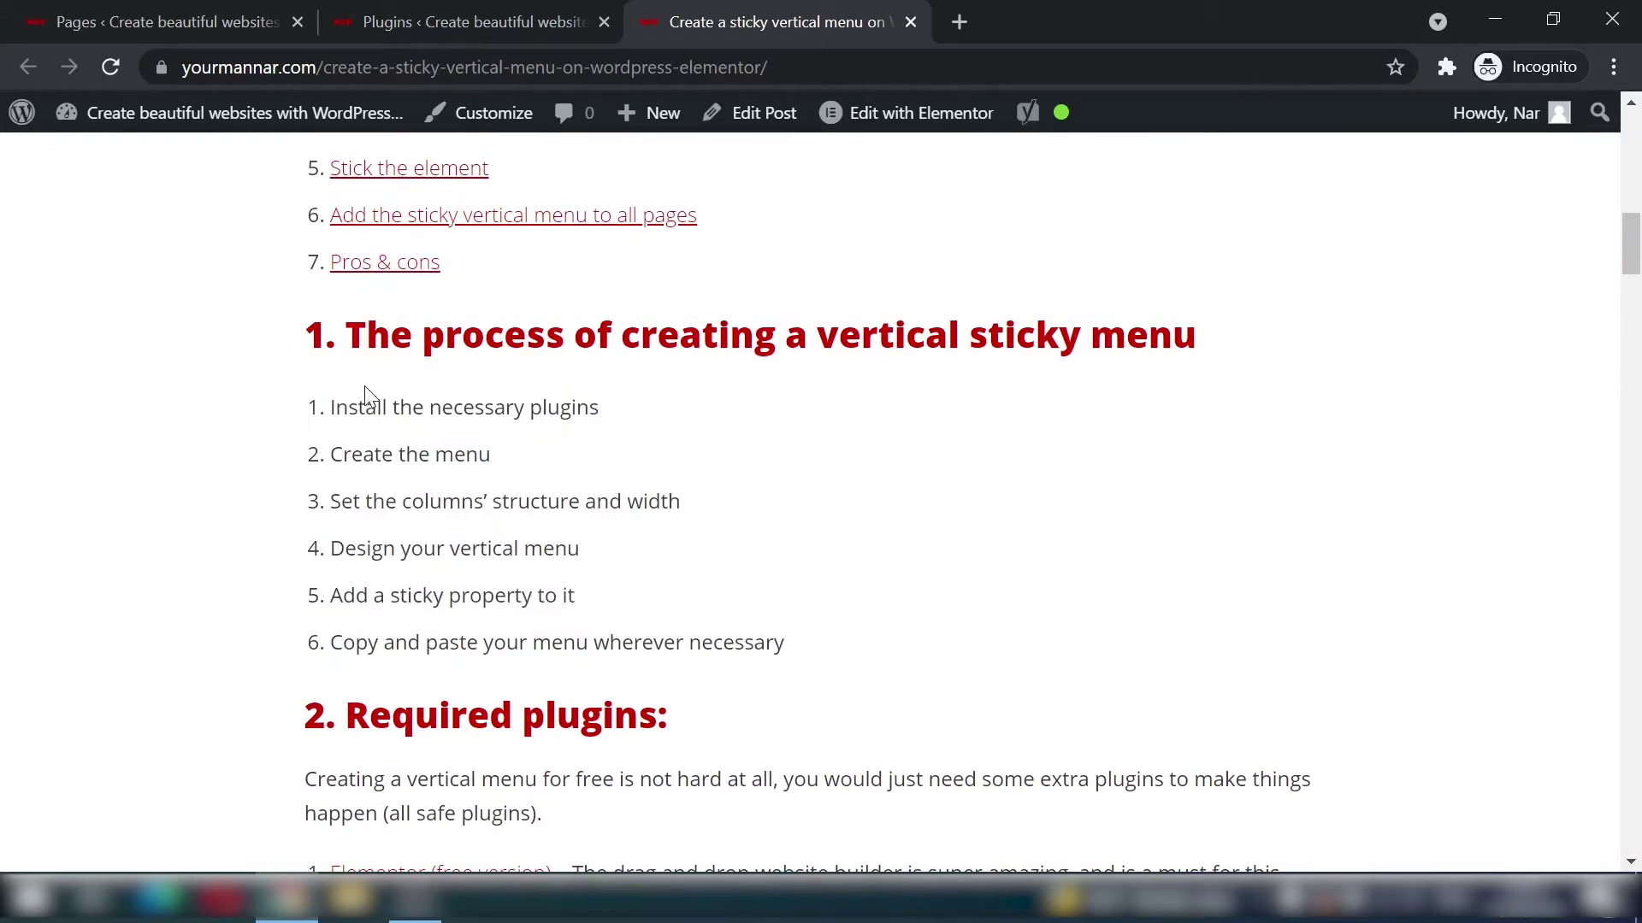
left_click_drag(331, 407, 785, 643)
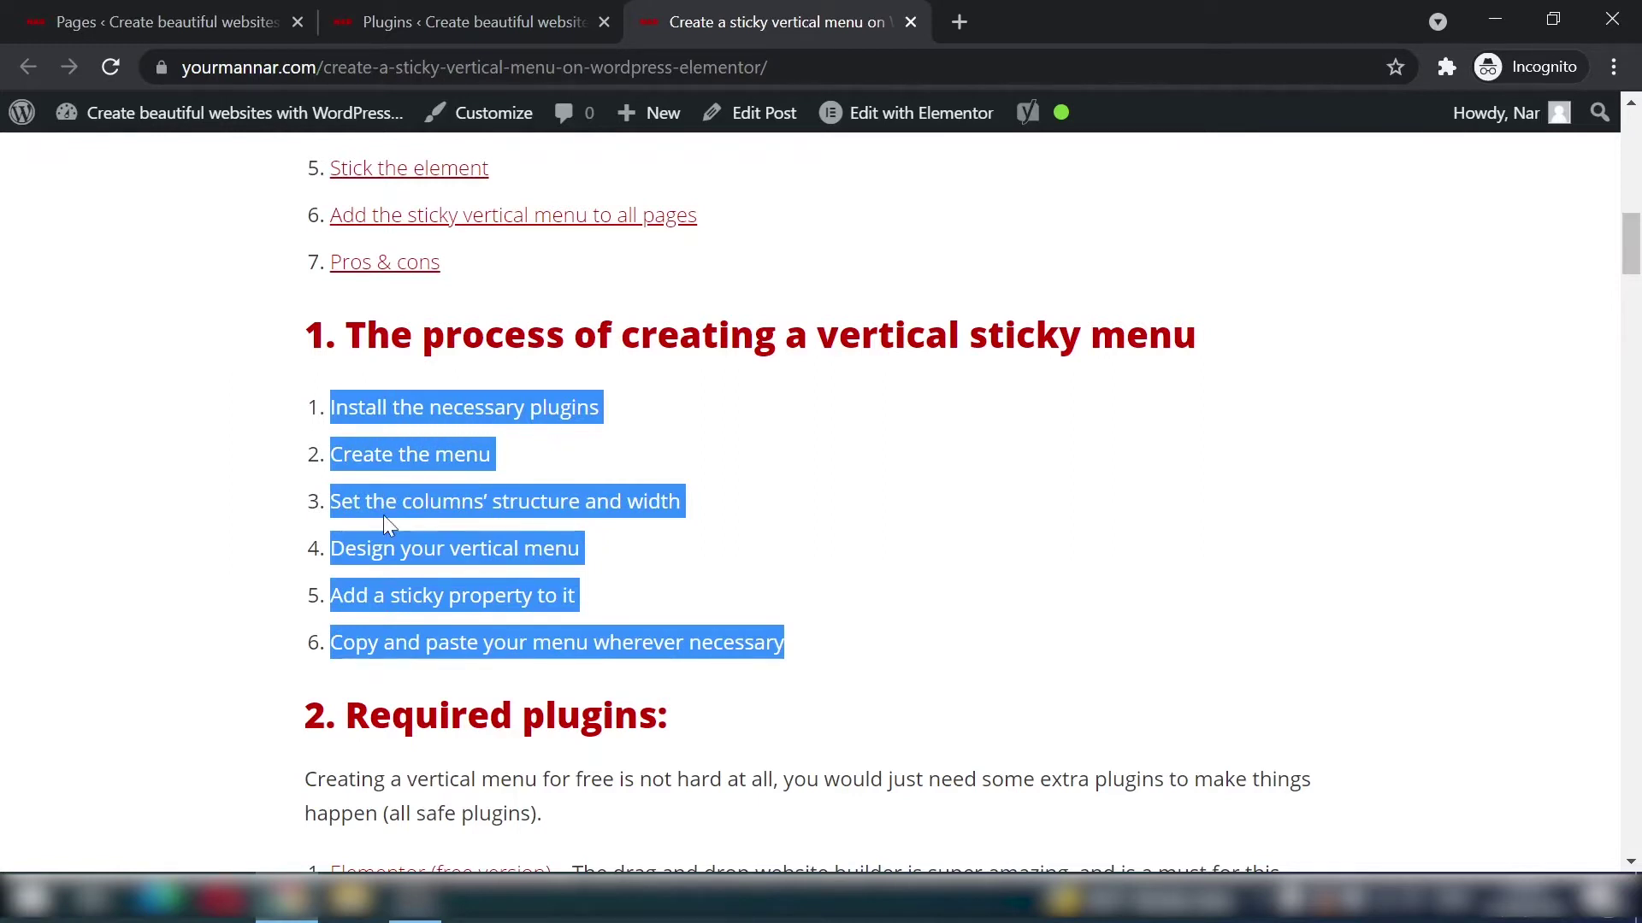
left_click(496, 571)
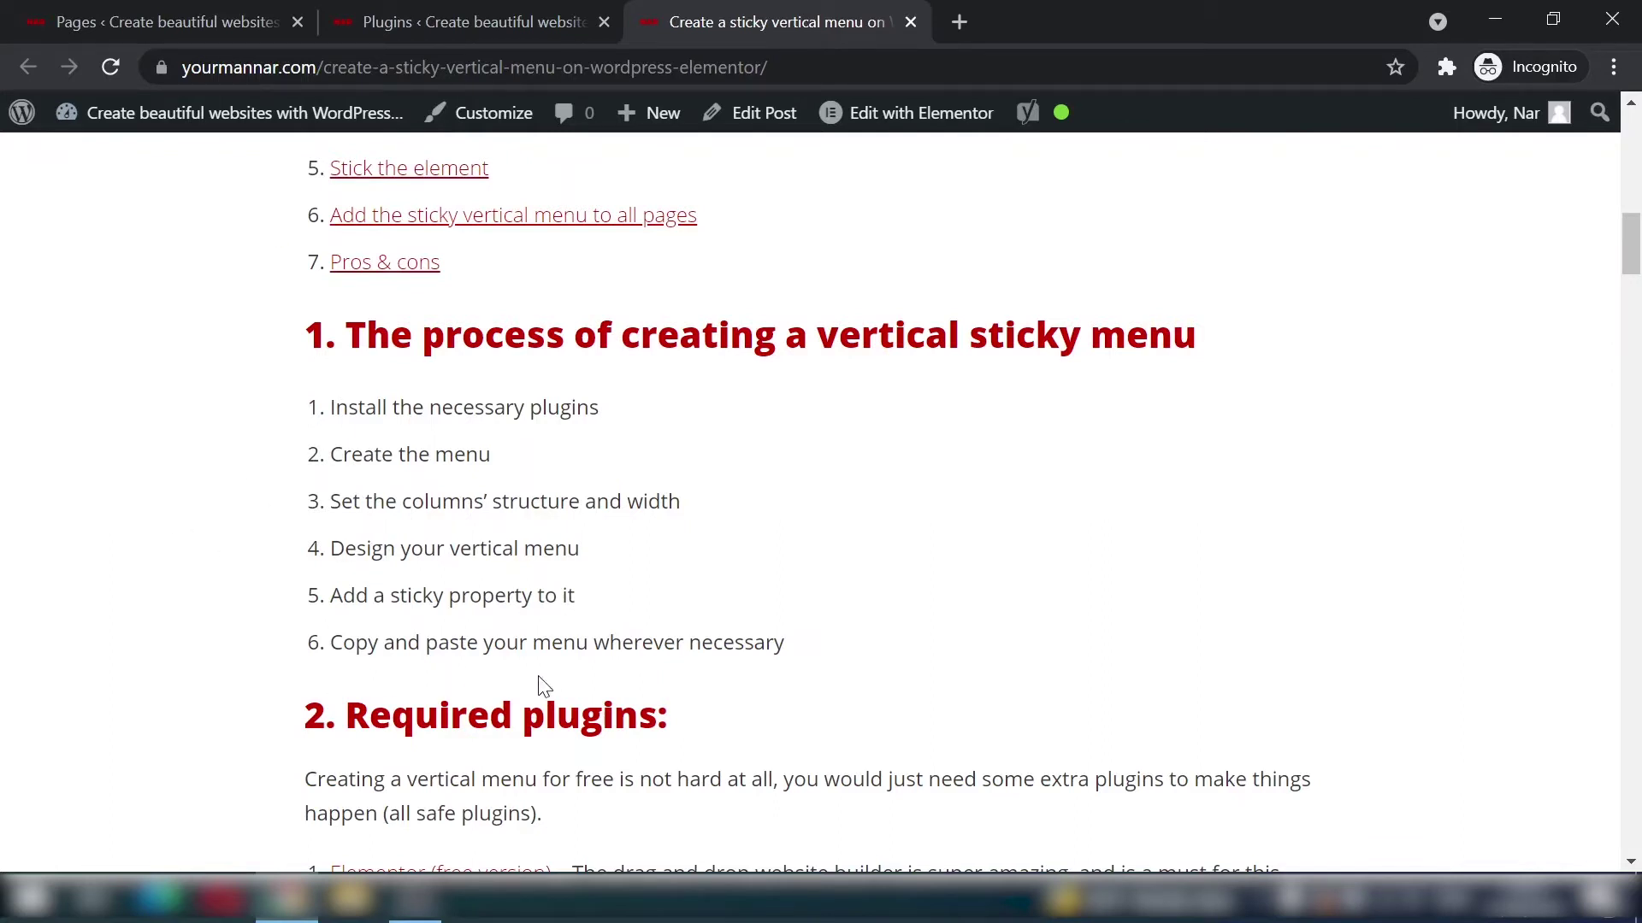
left_click_drag(793, 647, 318, 646)
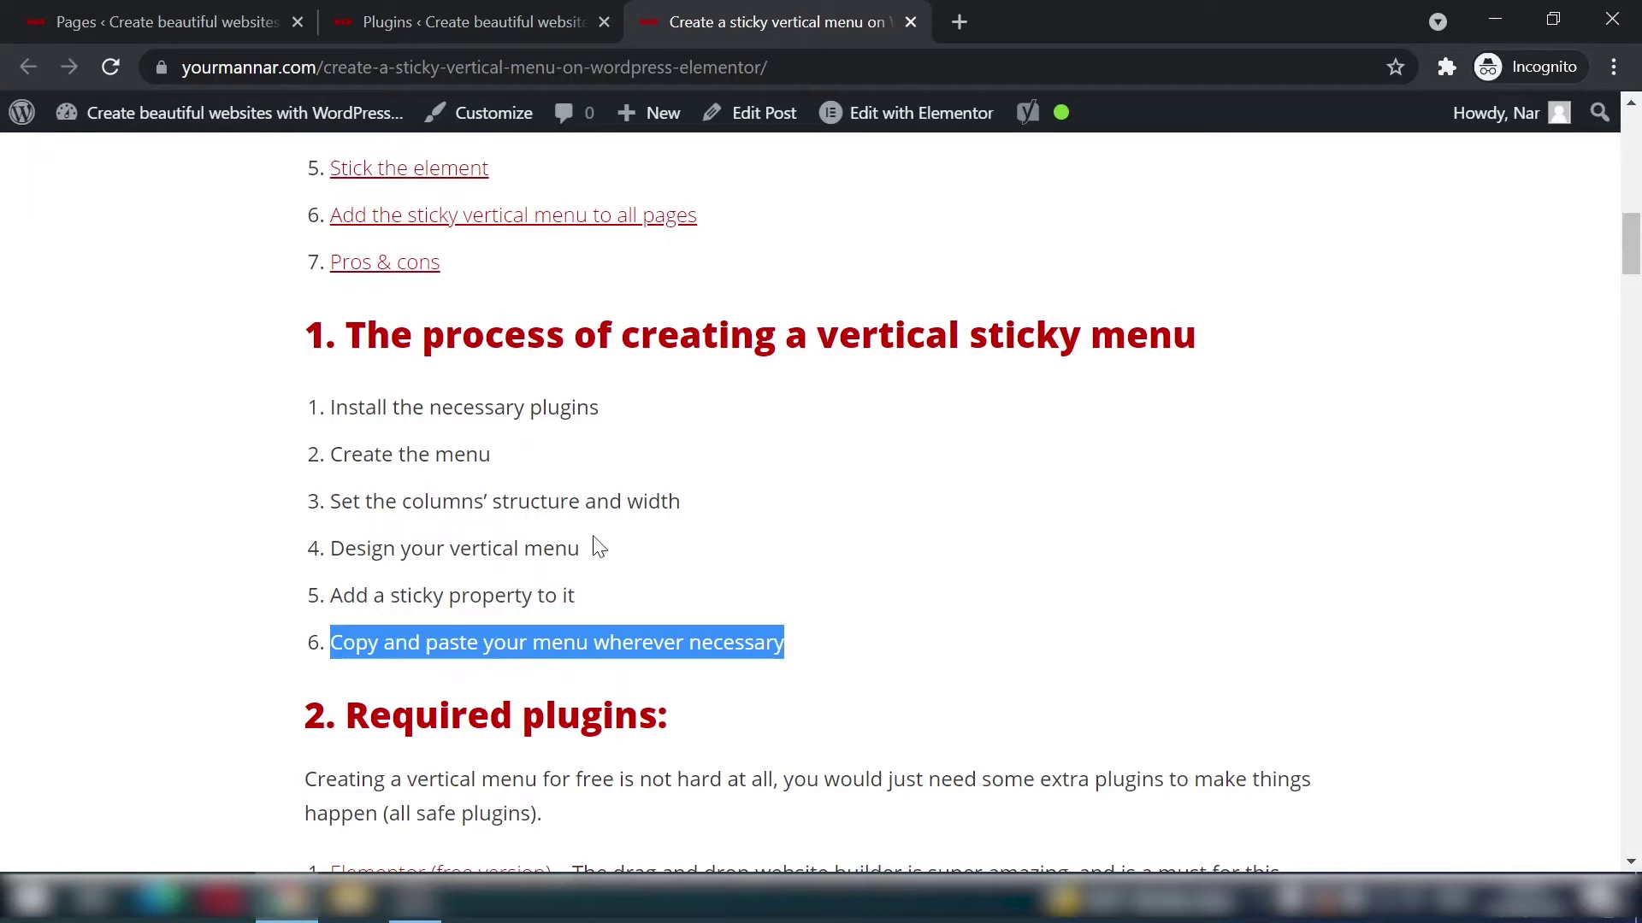
Step: Review the article's Required plugins section, view the linked Sticky Menu plugin page on WordPress.org, and close that page
scroll(494, 413, "down", 5)
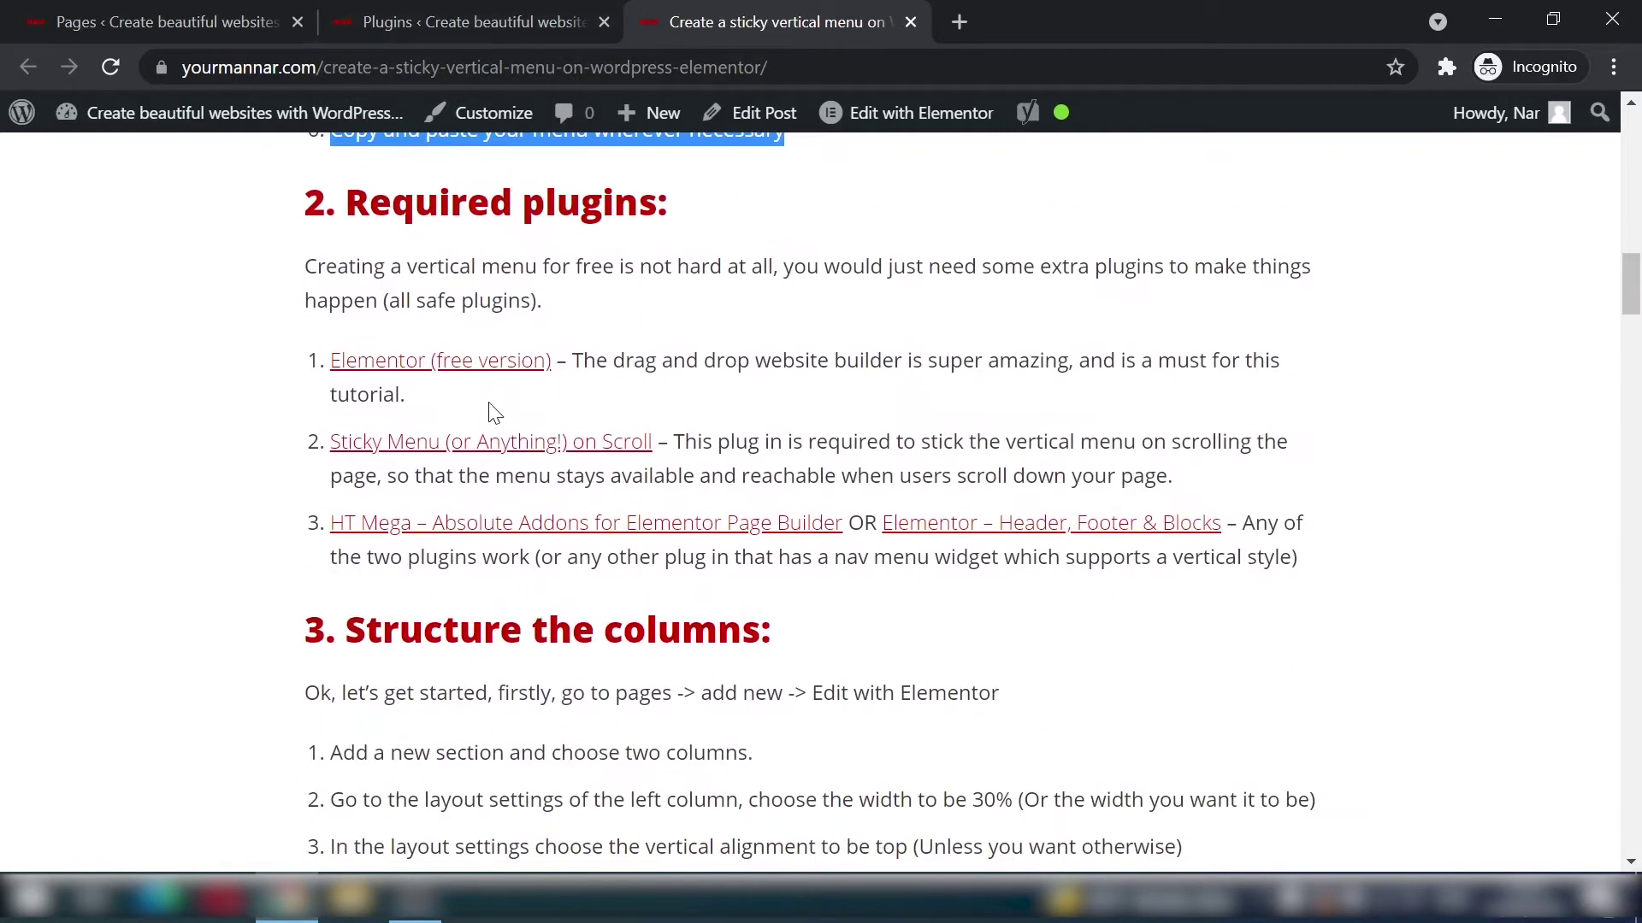
left_click_drag(345, 203, 692, 221)
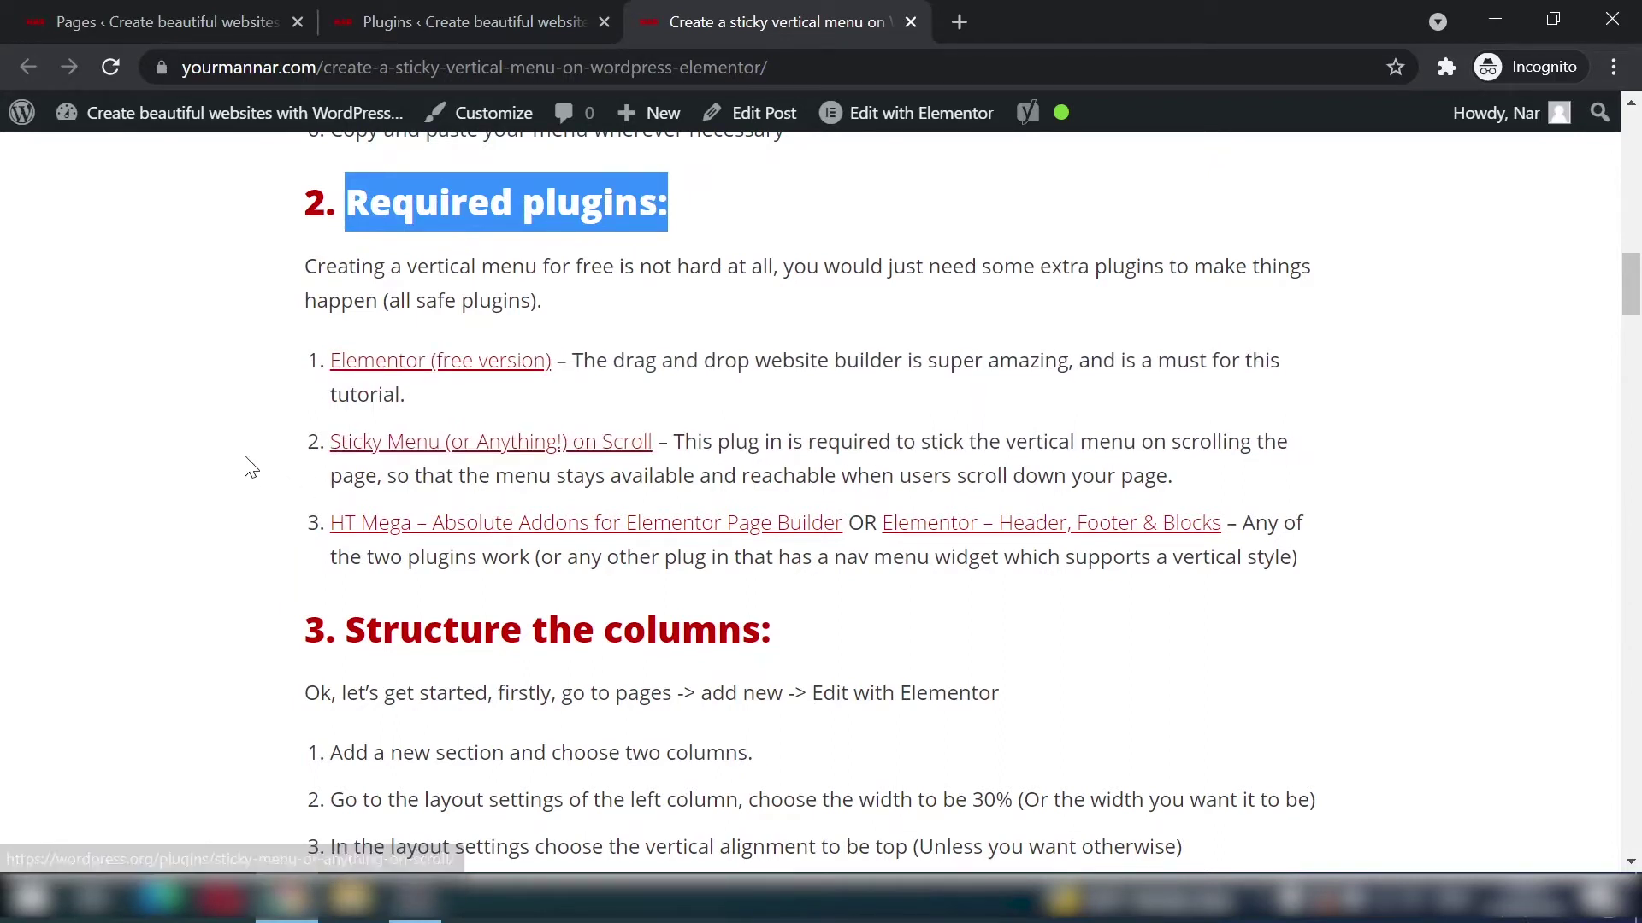
left_click(434, 460)
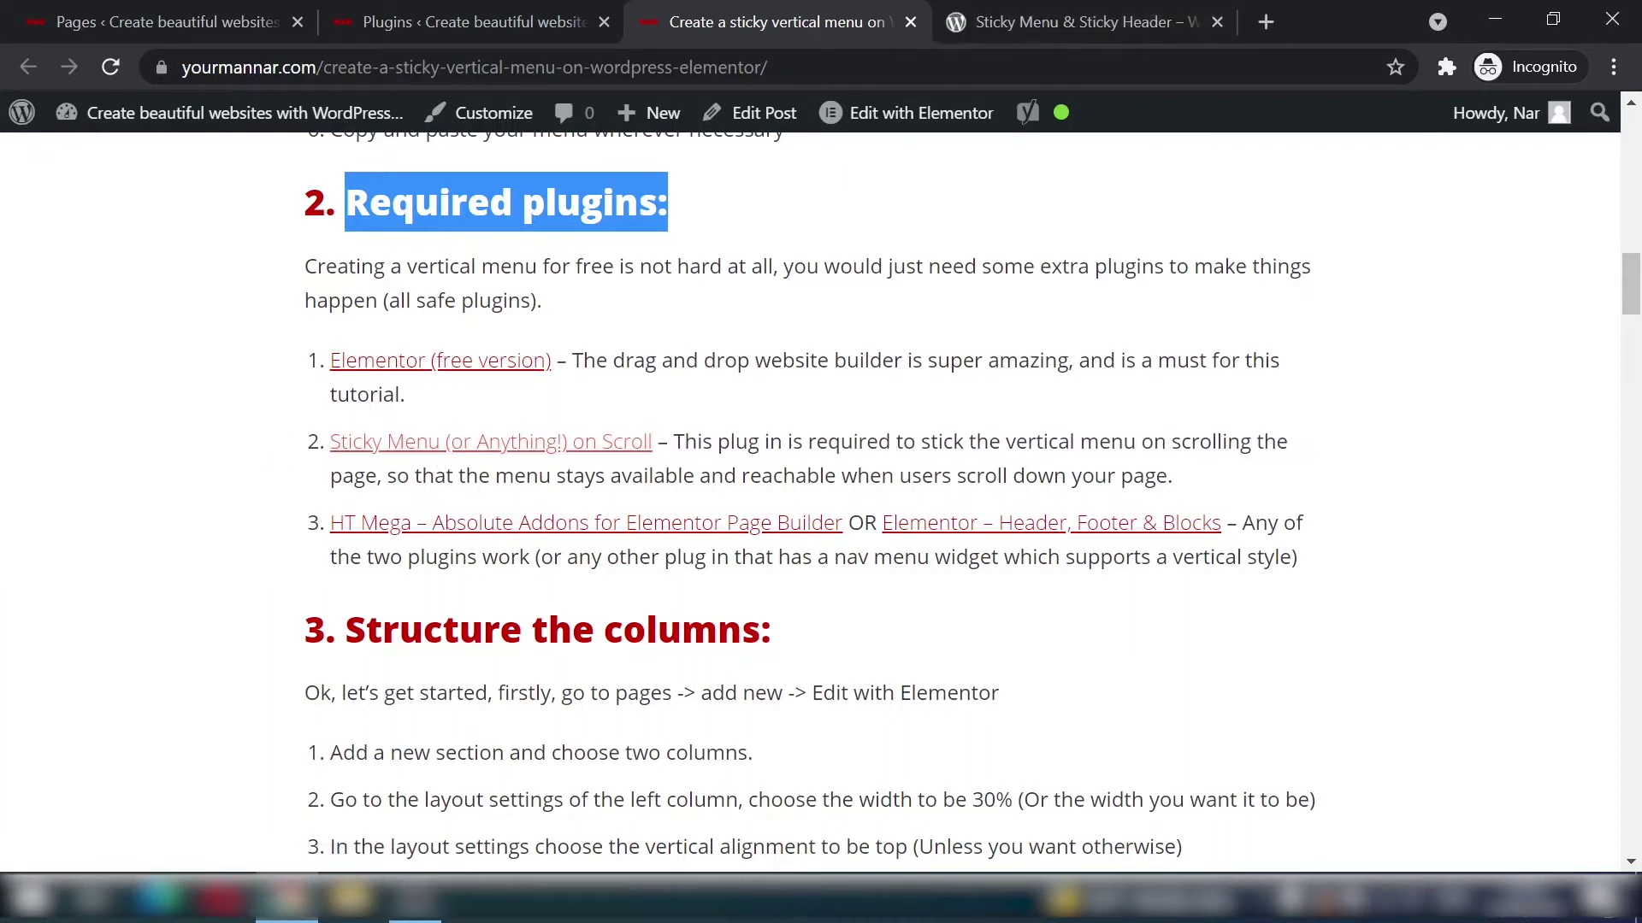
left_click(1009, 21)
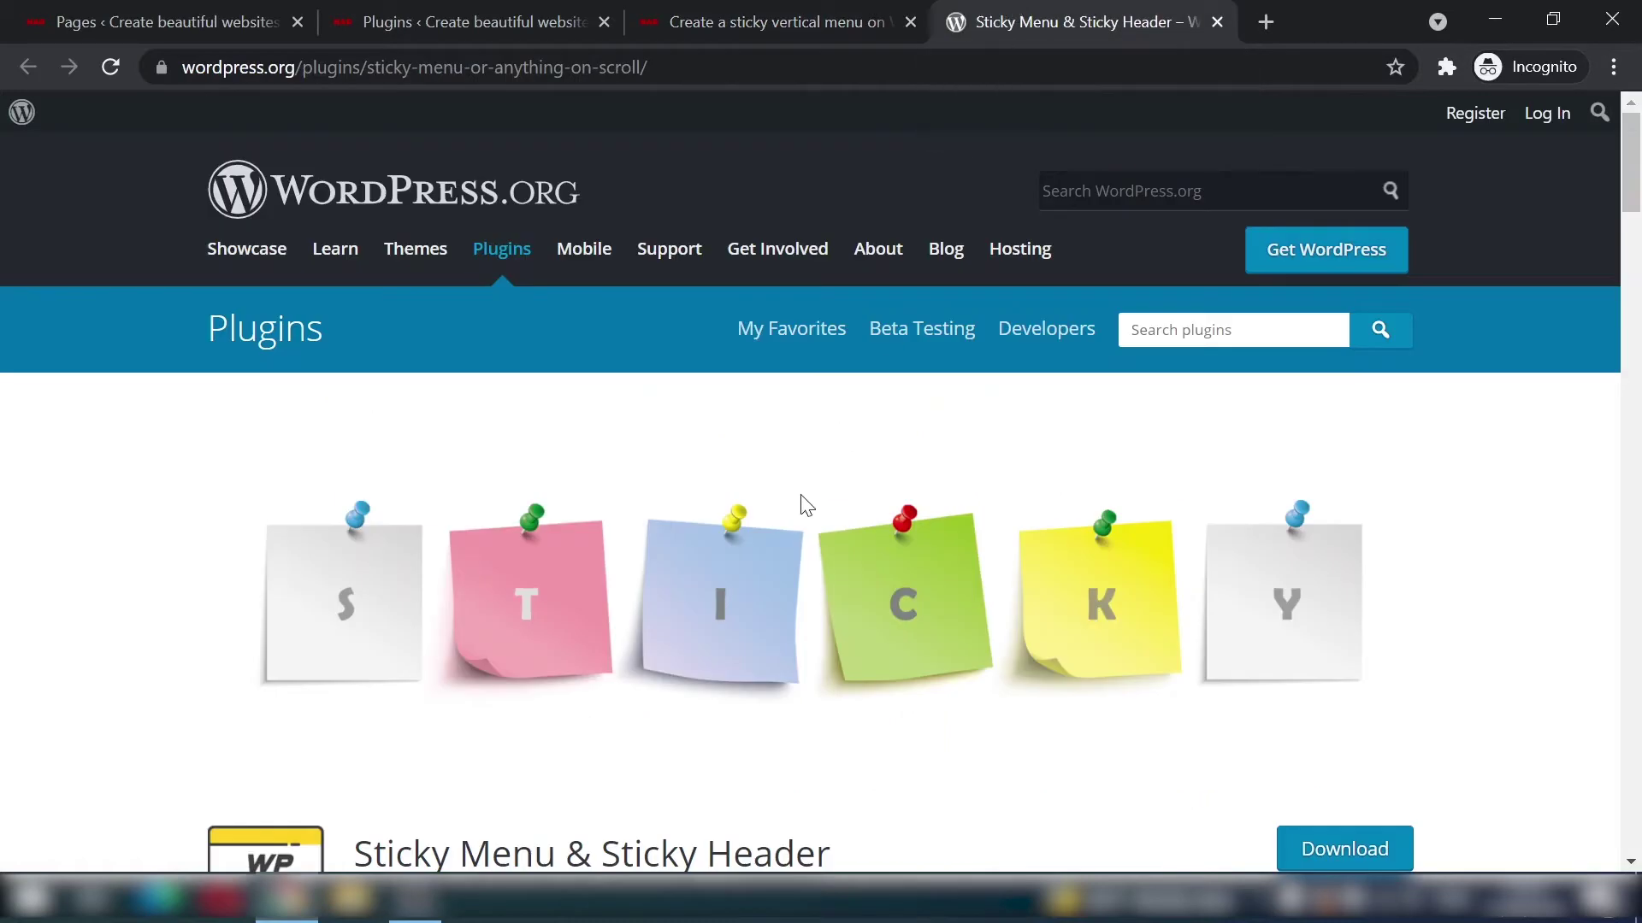
scroll(684, 513, "down", 1)
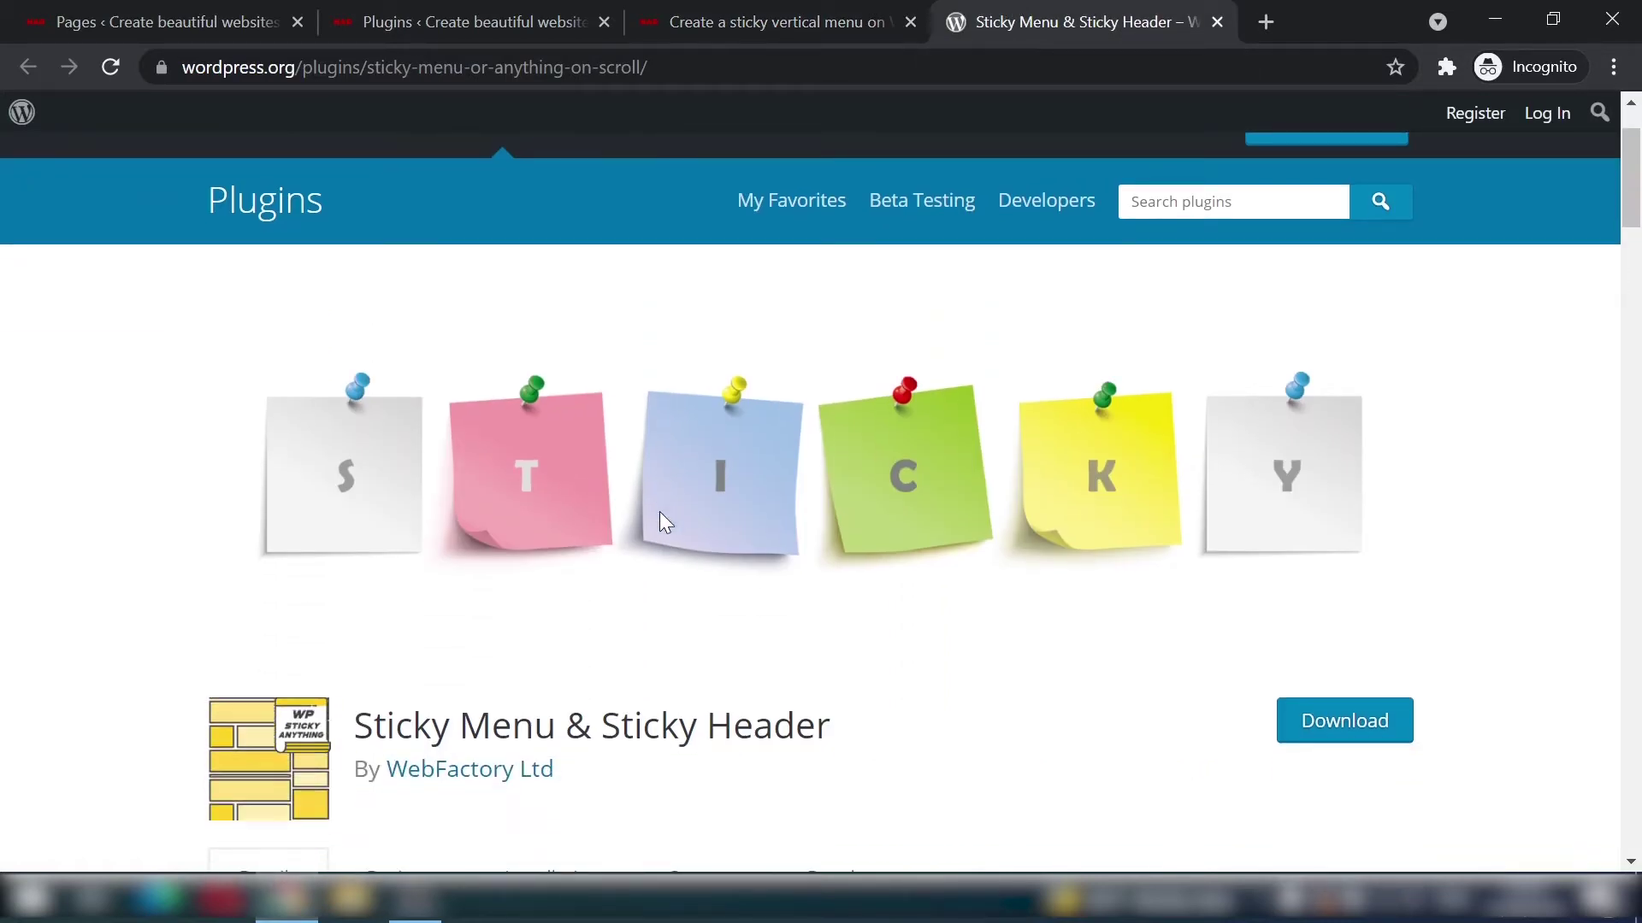
scroll(659, 511, "down", 3)
scroll(676, 496, "up", 3)
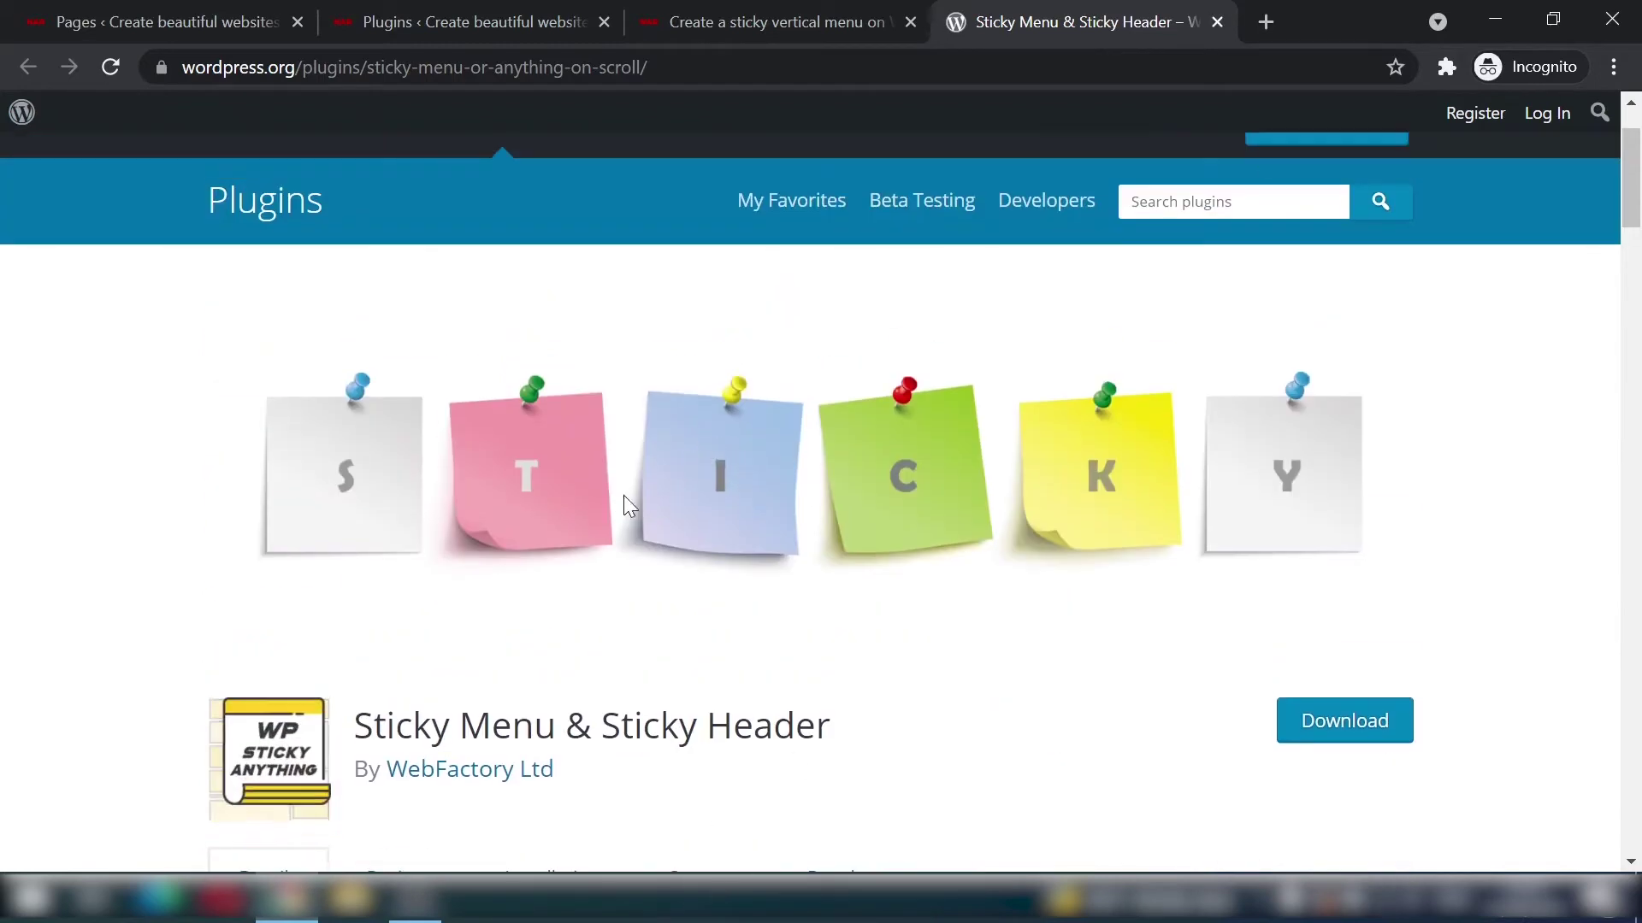
middle_click(1014, 12)
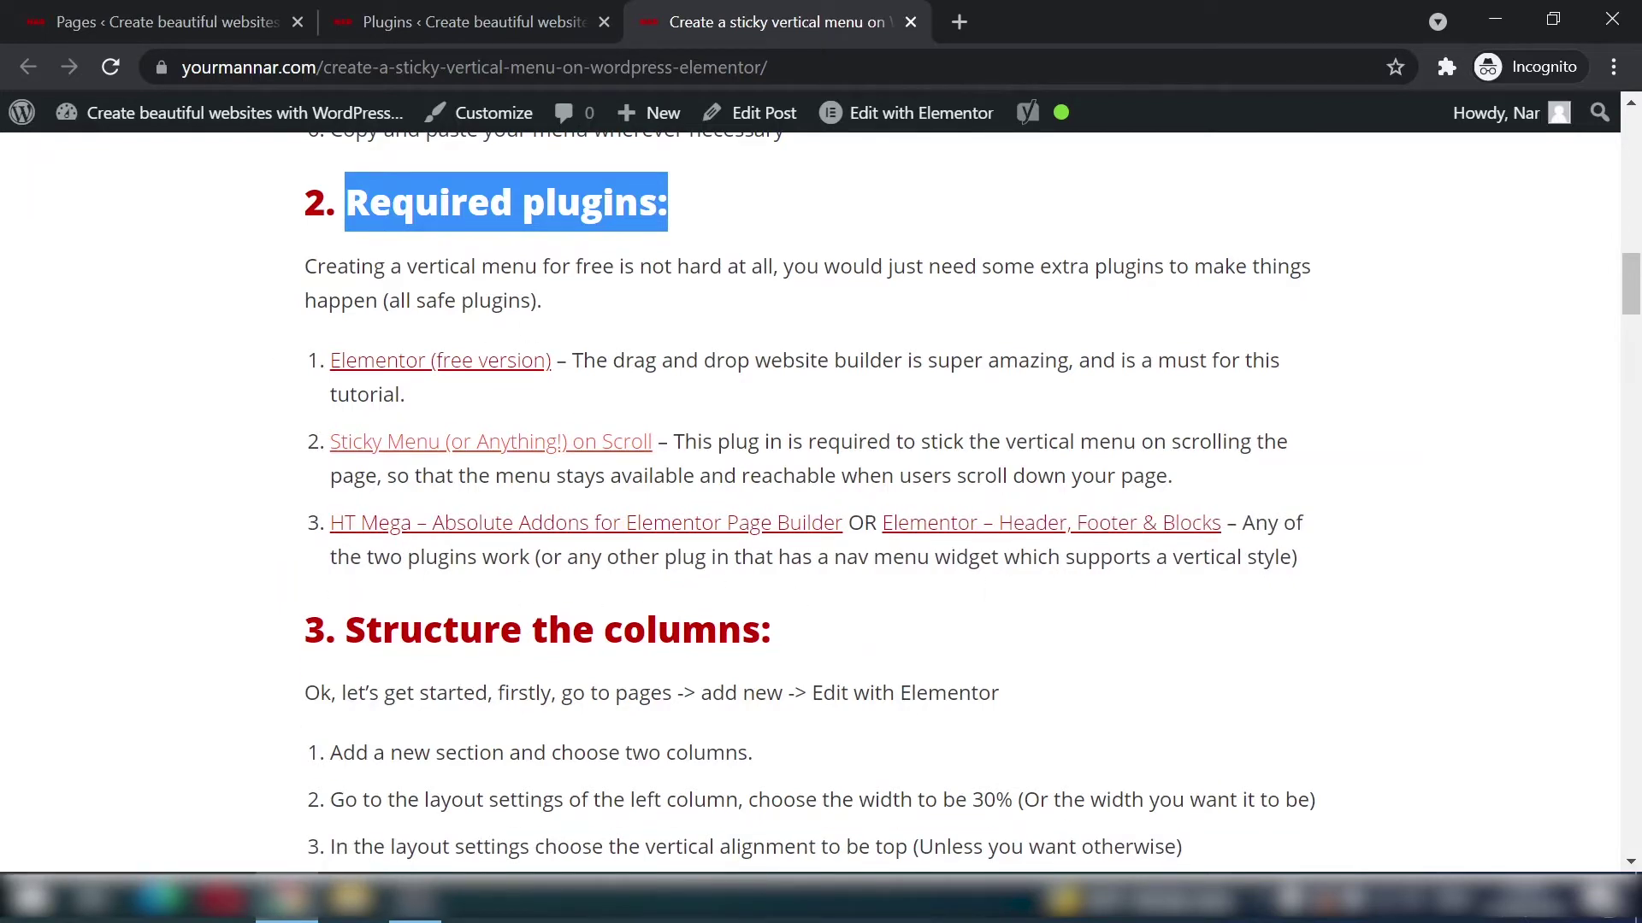
Step: Check the site's installed plugins for Elementor, Elementor Header & Footer Builder, HT Mega and Sticky Menu (or Anything!) on Scroll
left_click(453, 21)
scroll(387, 453, "up", 6)
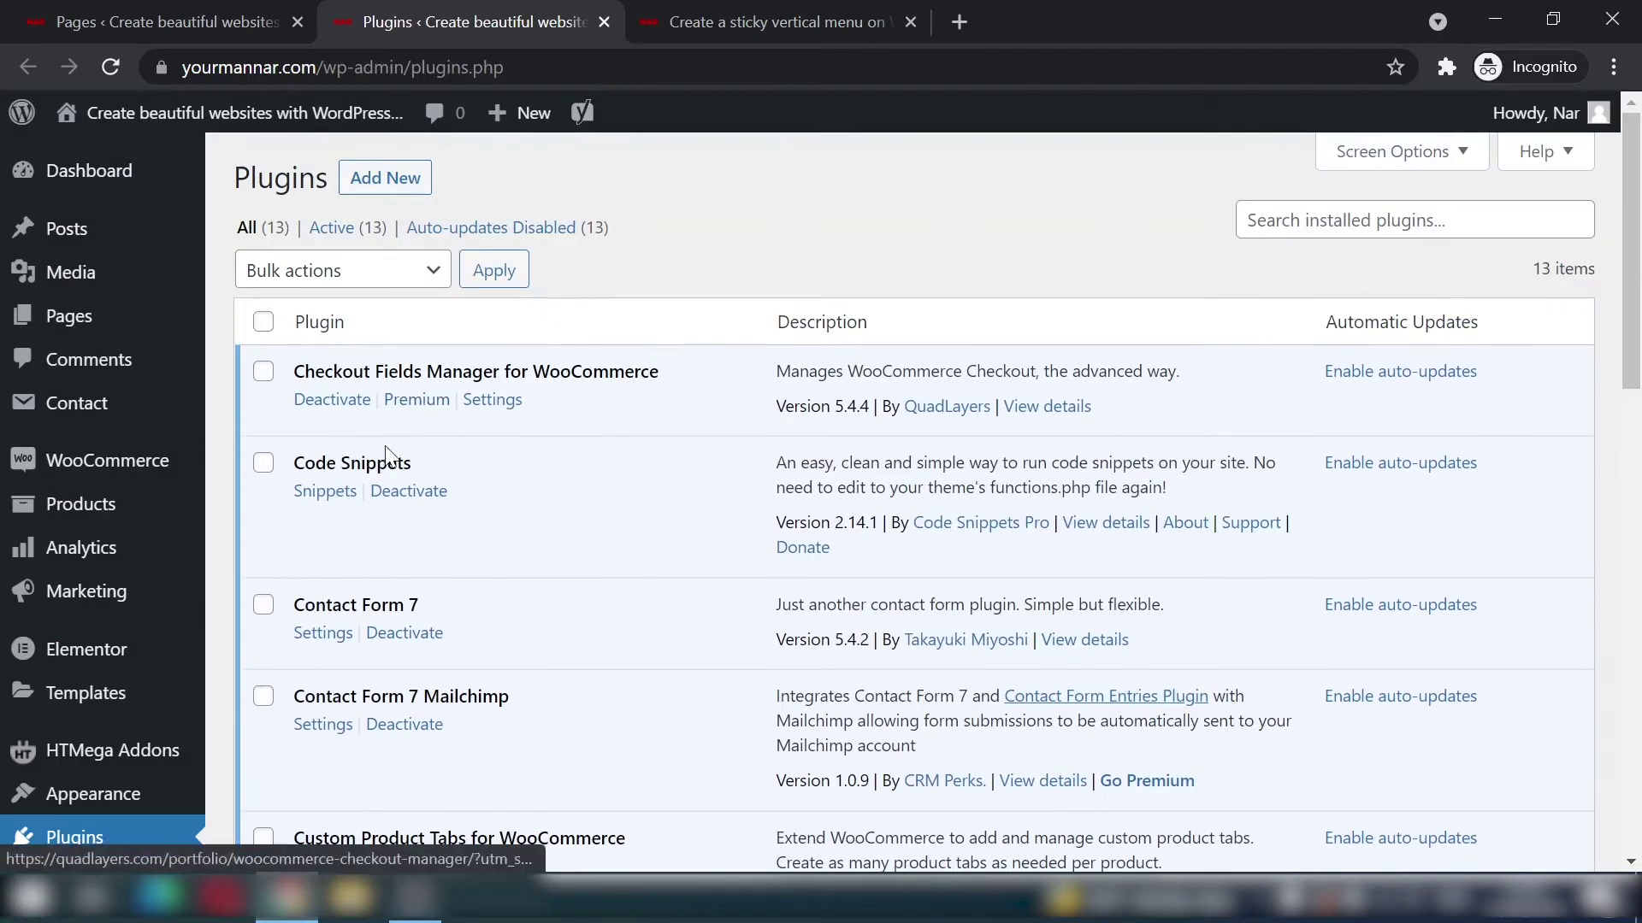
scroll(387, 454, "down", 4)
double_click(338, 569)
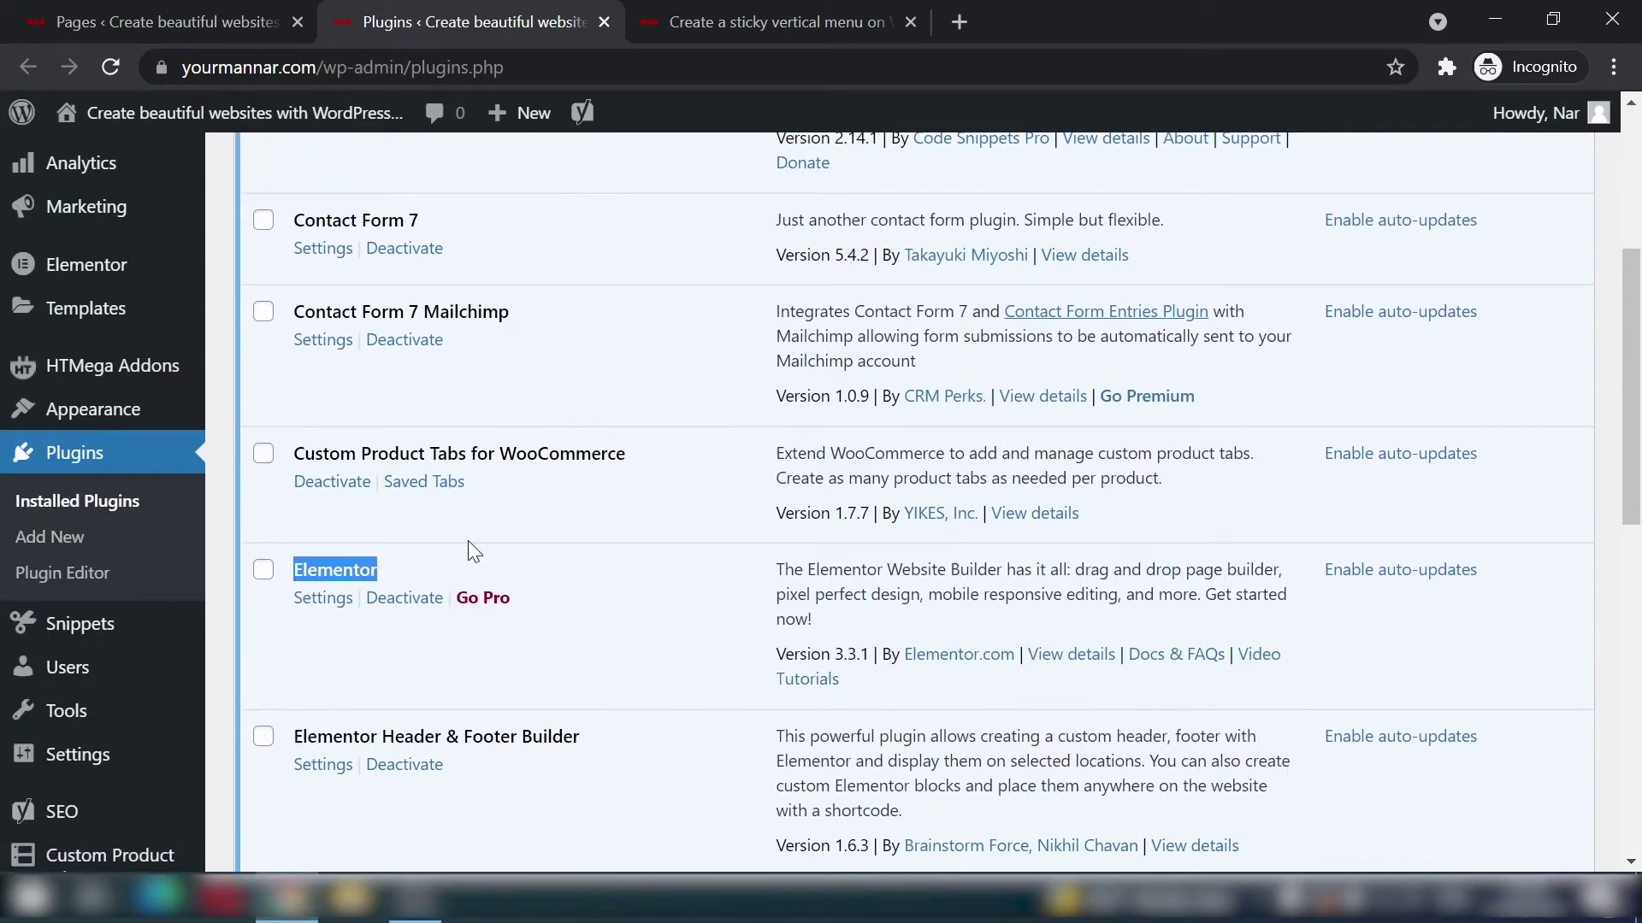
scroll(470, 535, "down", 3)
triple_click(538, 481)
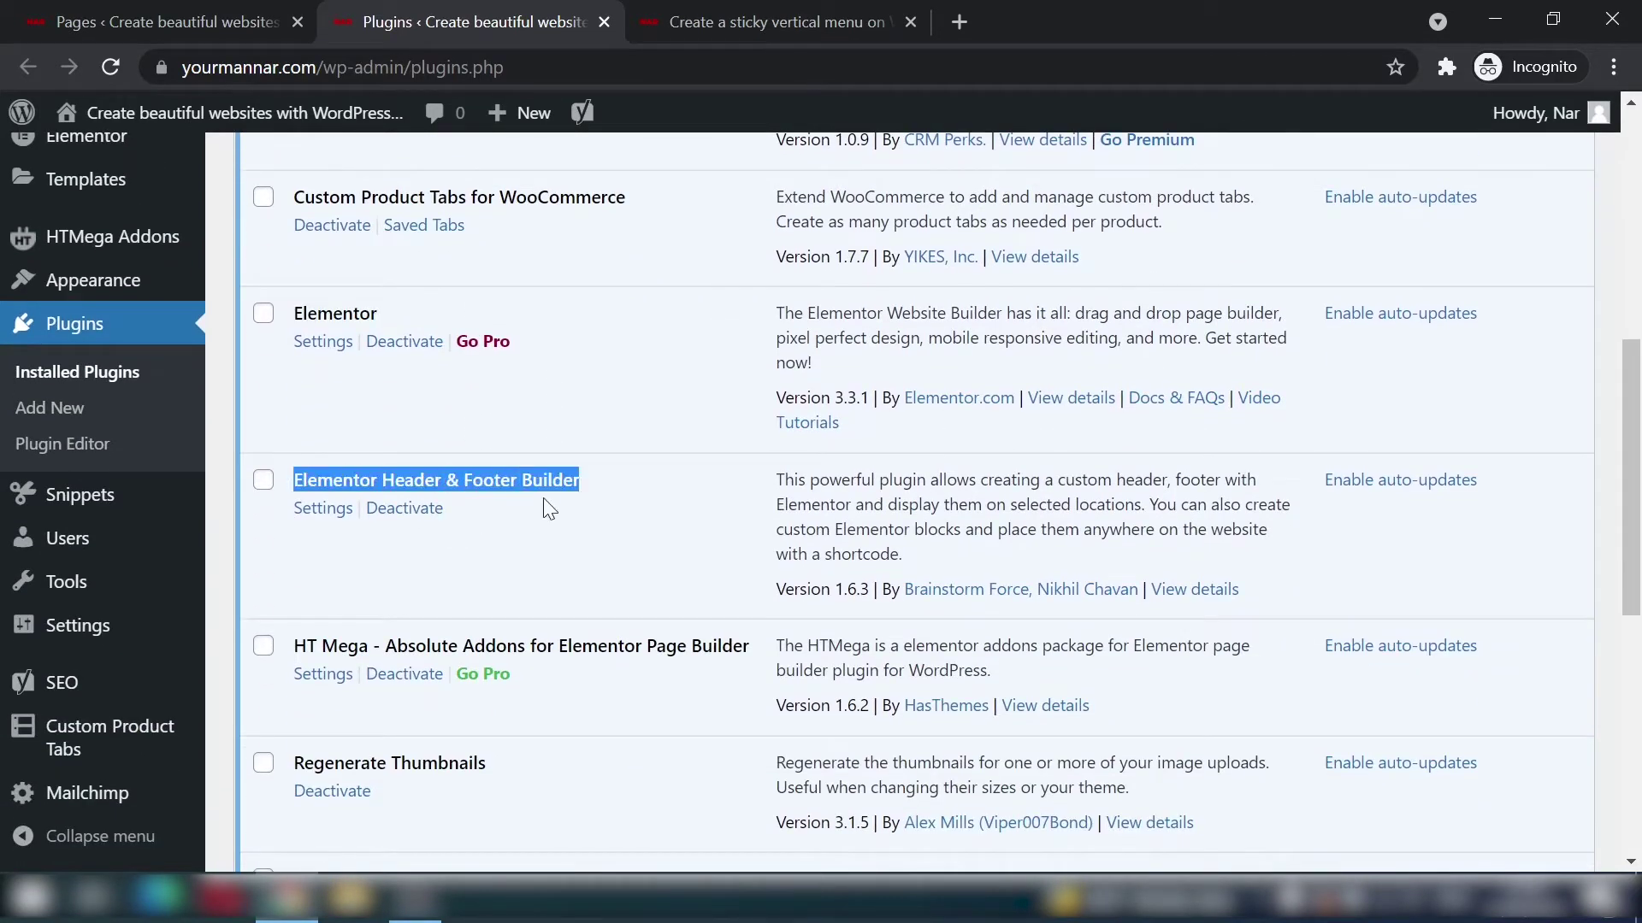
scroll(434, 590, "down", 2)
triple_click(368, 517)
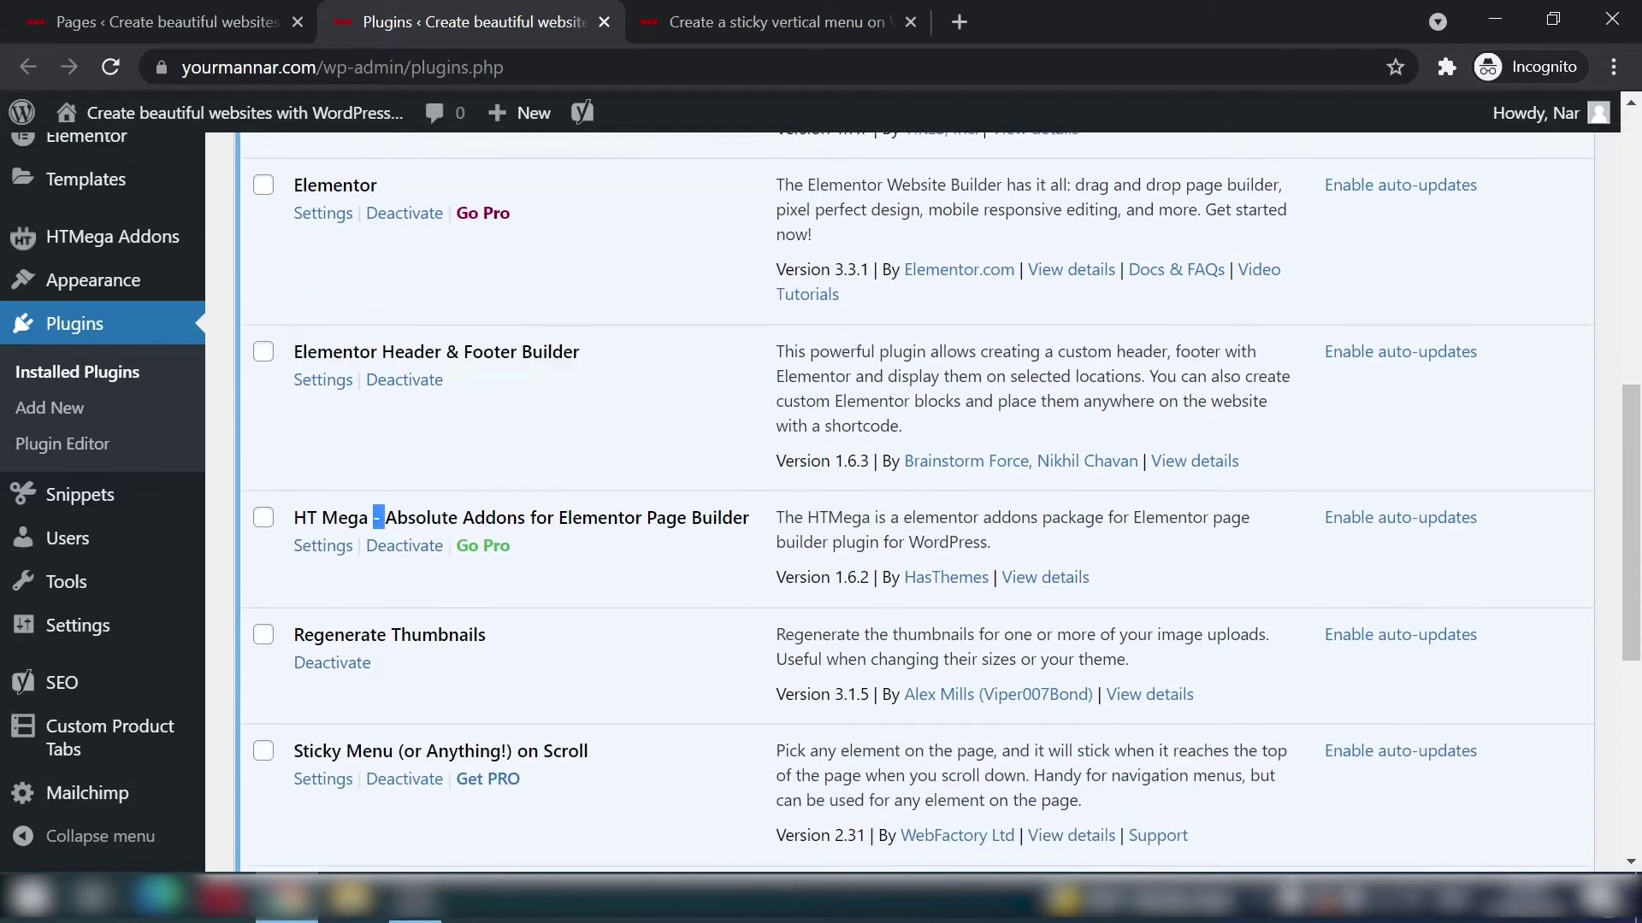
scroll(410, 582, "down", 1)
scroll(454, 648, "down", 2)
triple_click(367, 494)
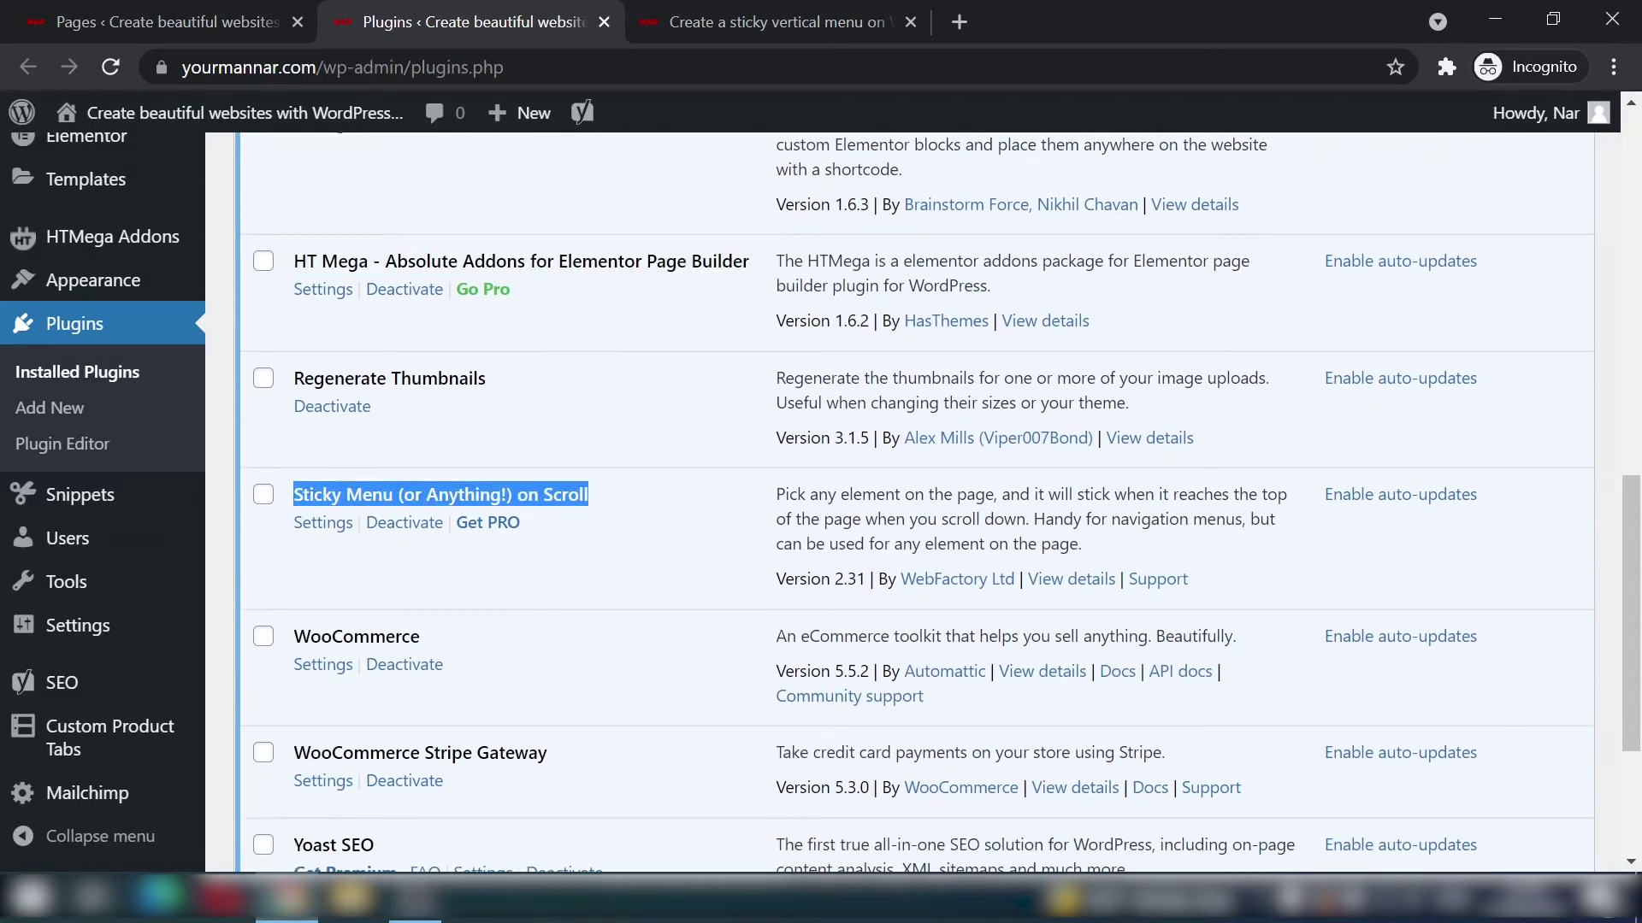
scroll(511, 565, "up", 8)
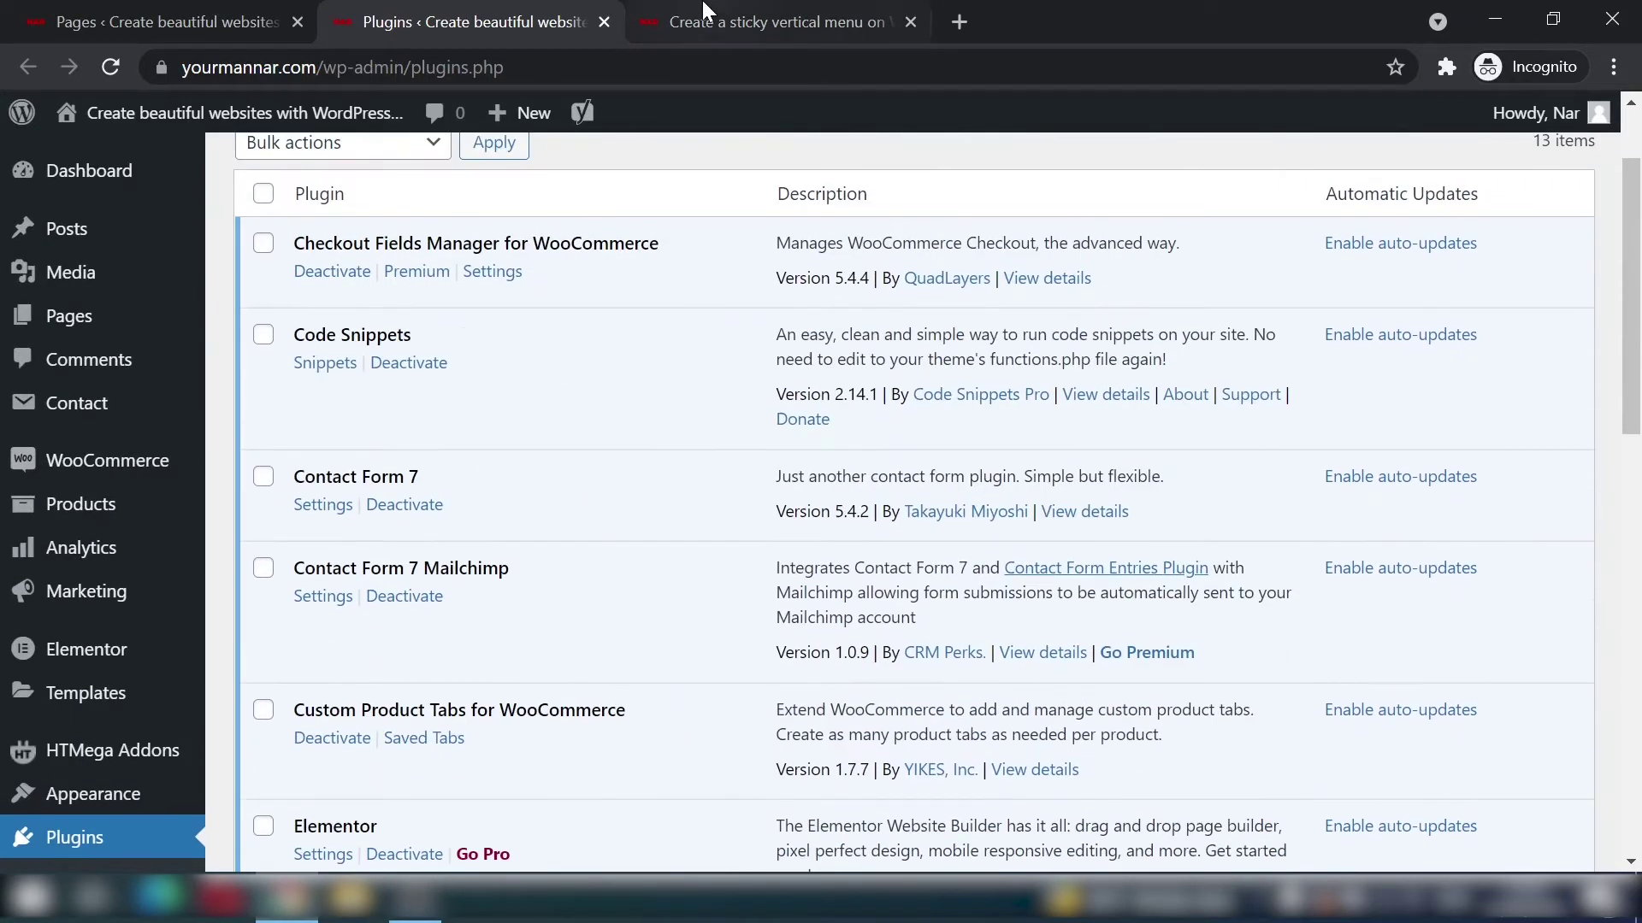
Step: Return to the article and highlight "Create the menu" in the process list
key("ctrl+Tab")
scroll(454, 421, "up", 3)
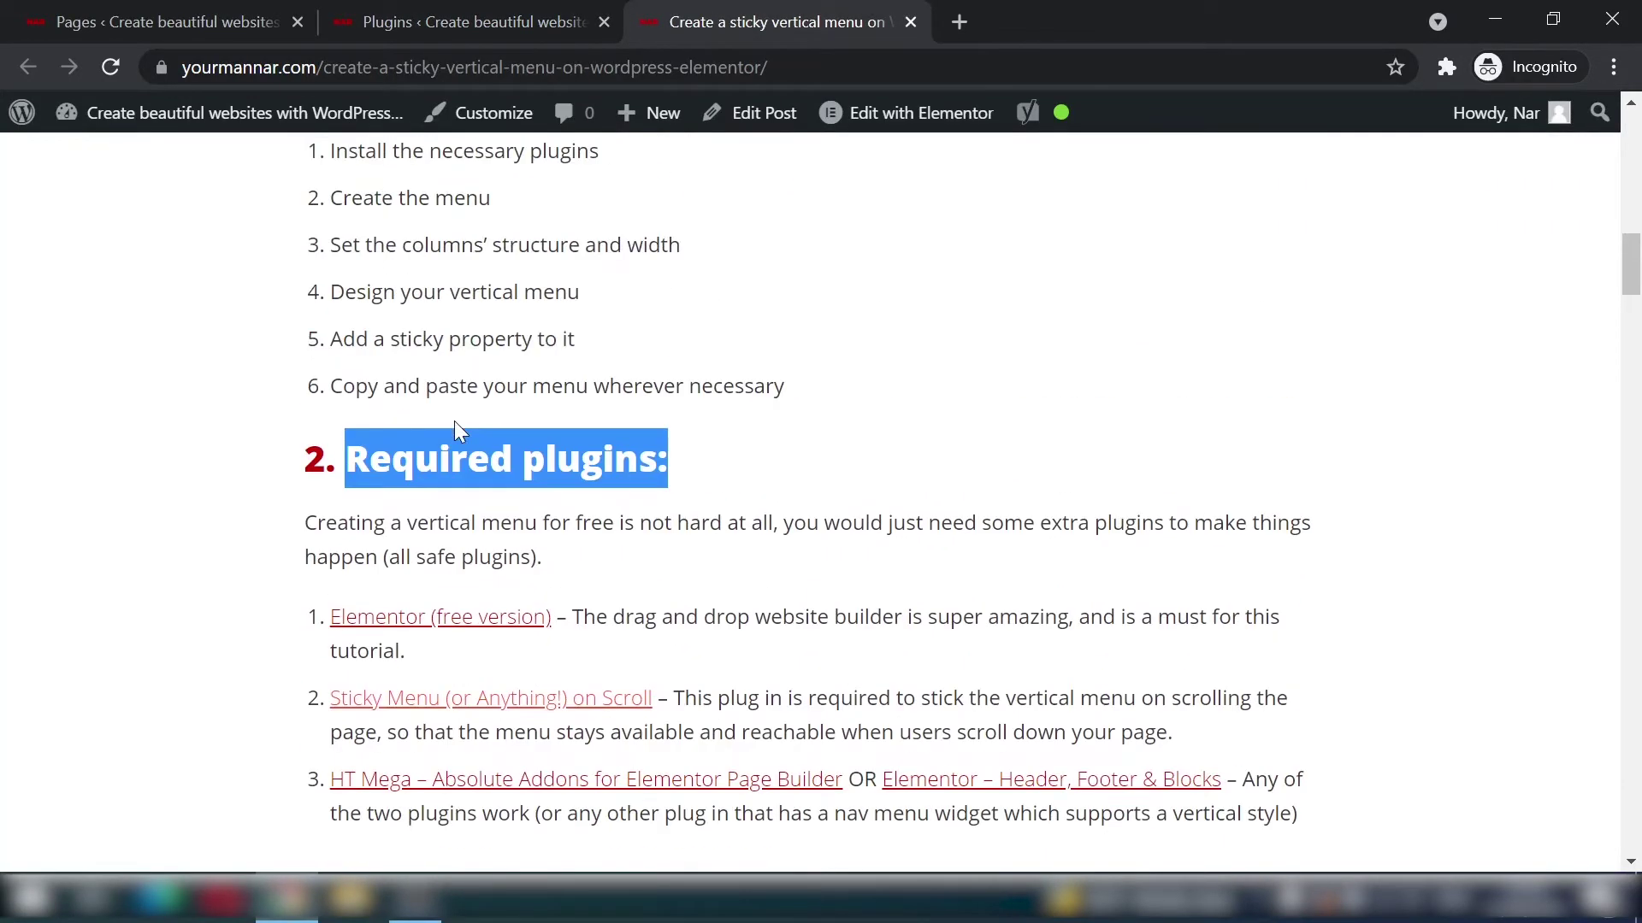
scroll(807, 504, "up", 2)
triple_click(411, 326)
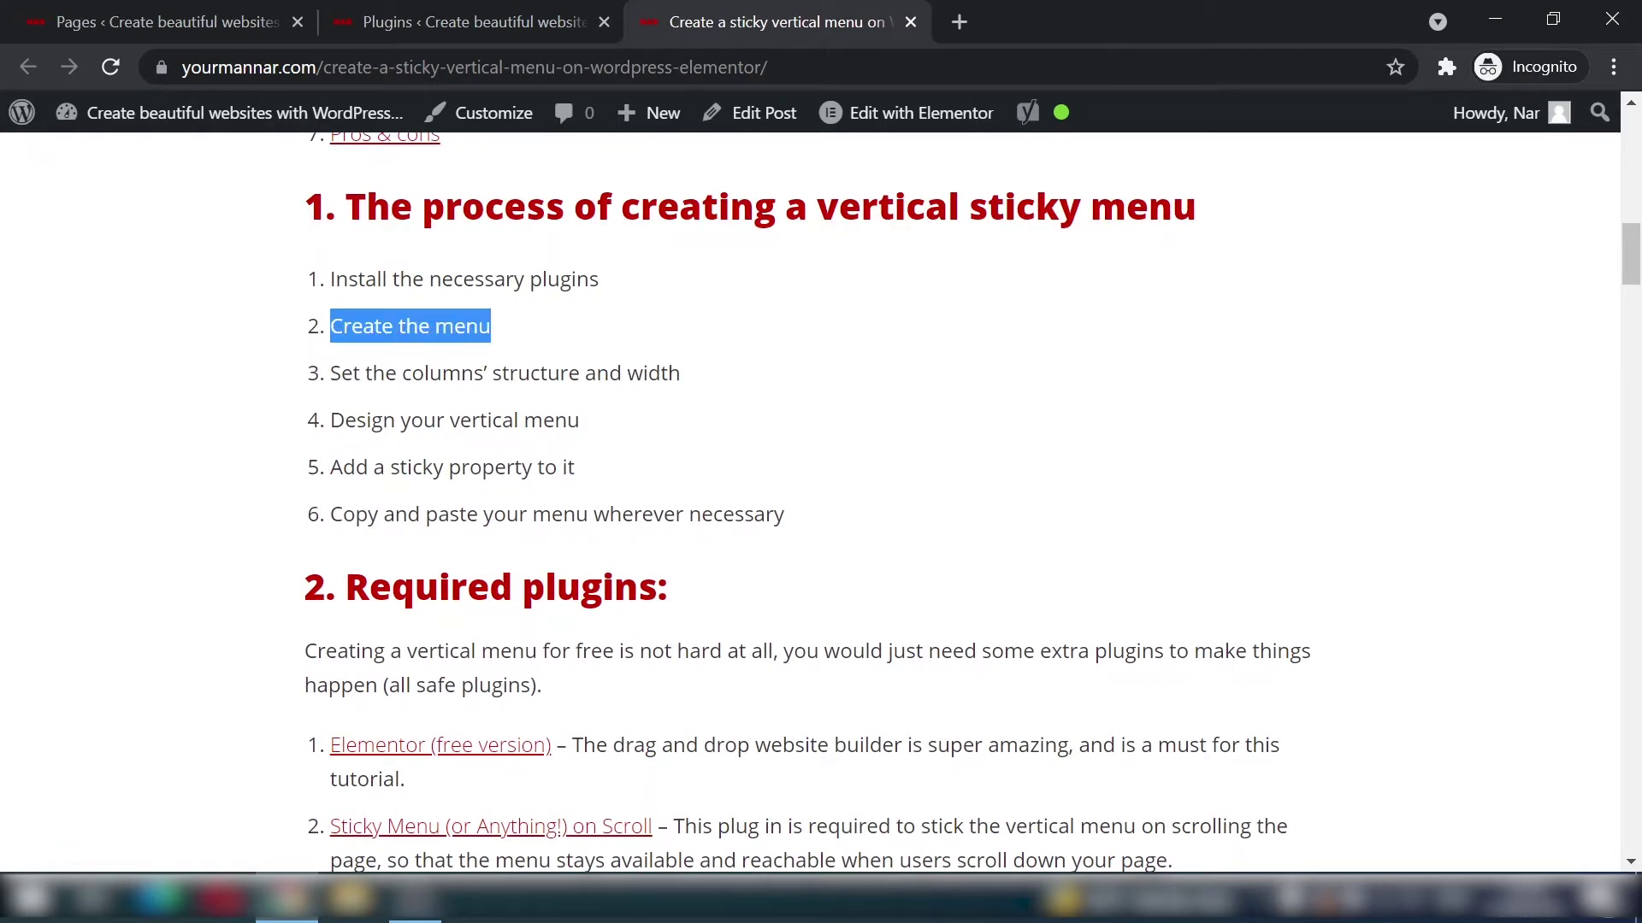
Step: Open the site's Menus administration page in a separate browser tab and switch to it
left_click(168, 12)
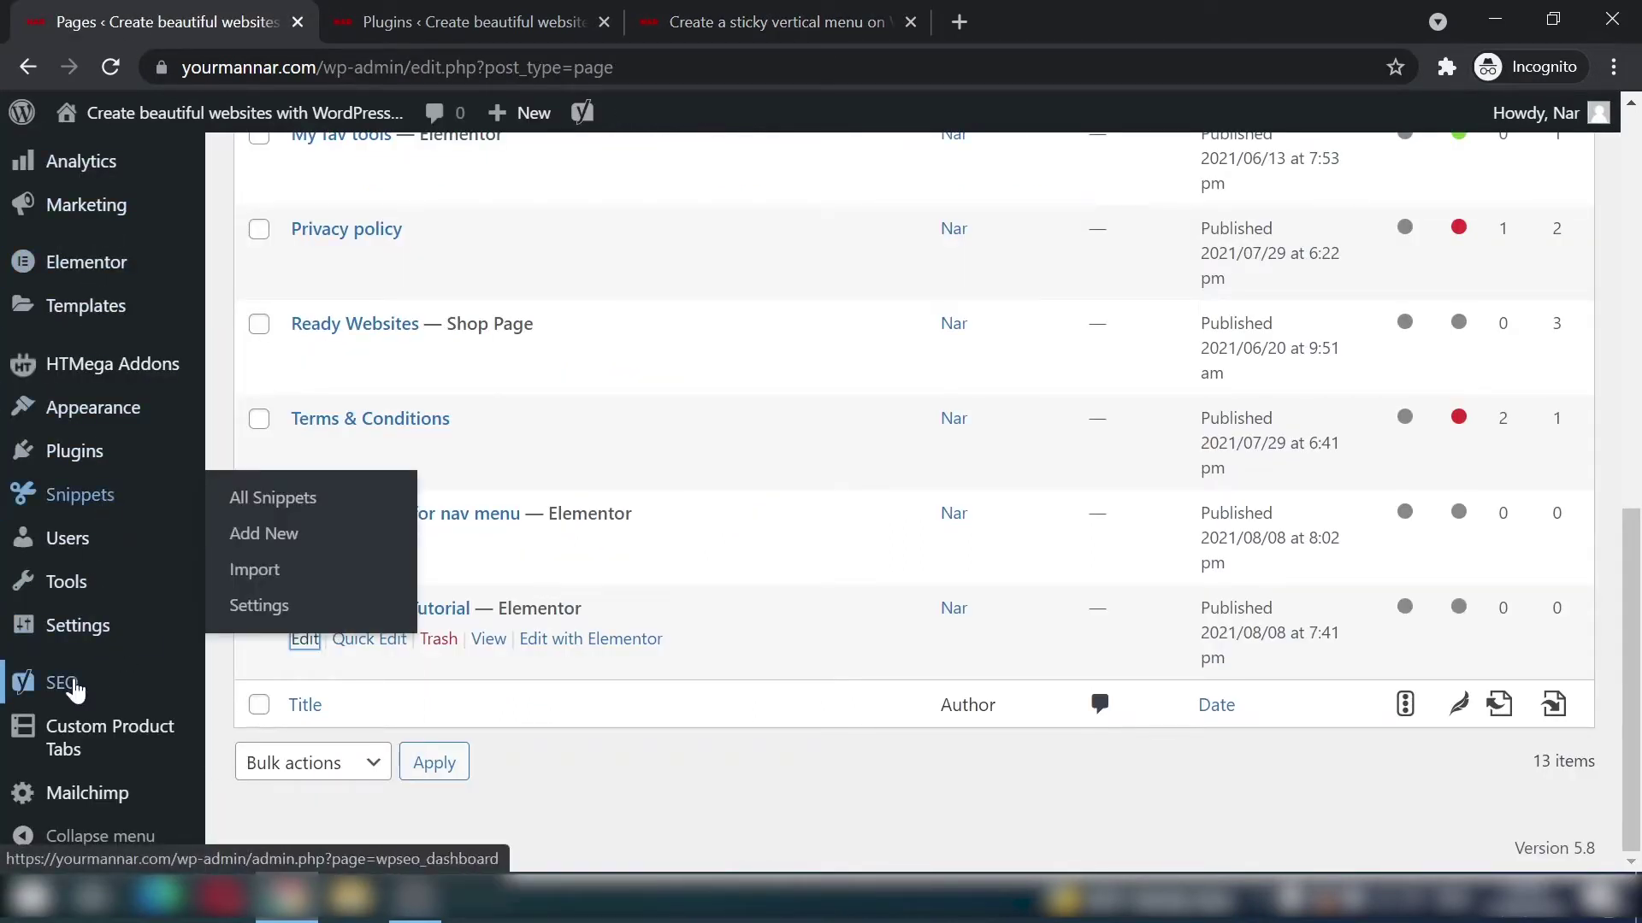
mouse_move(89, 517)
mouse_move(110, 414)
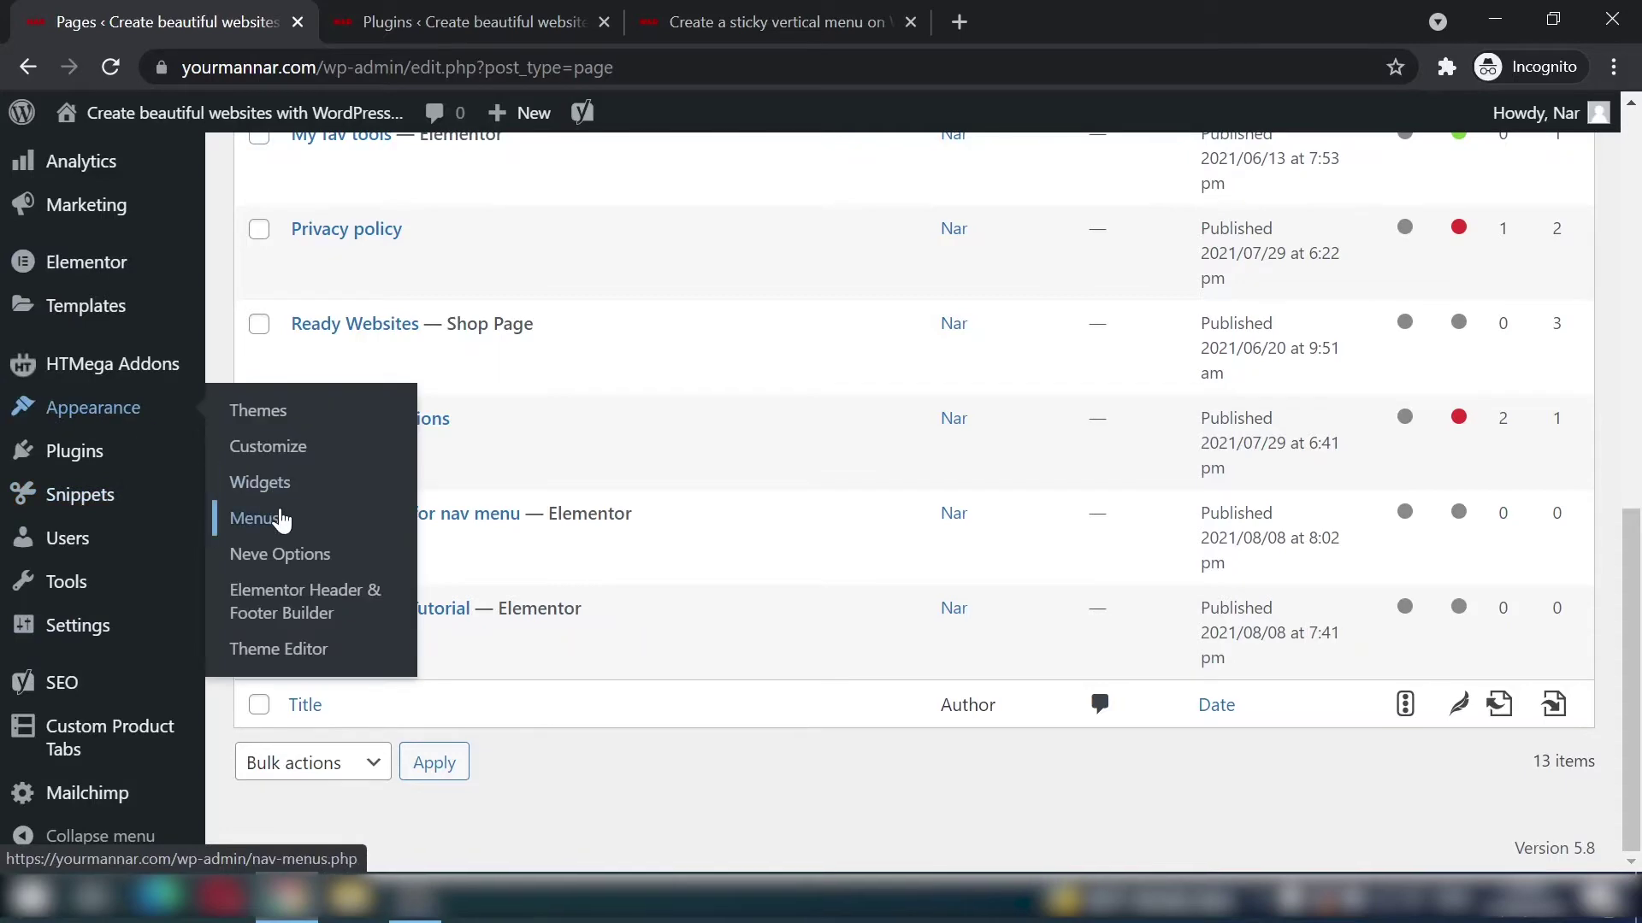
middle_click(279, 518)
left_click(489, 10)
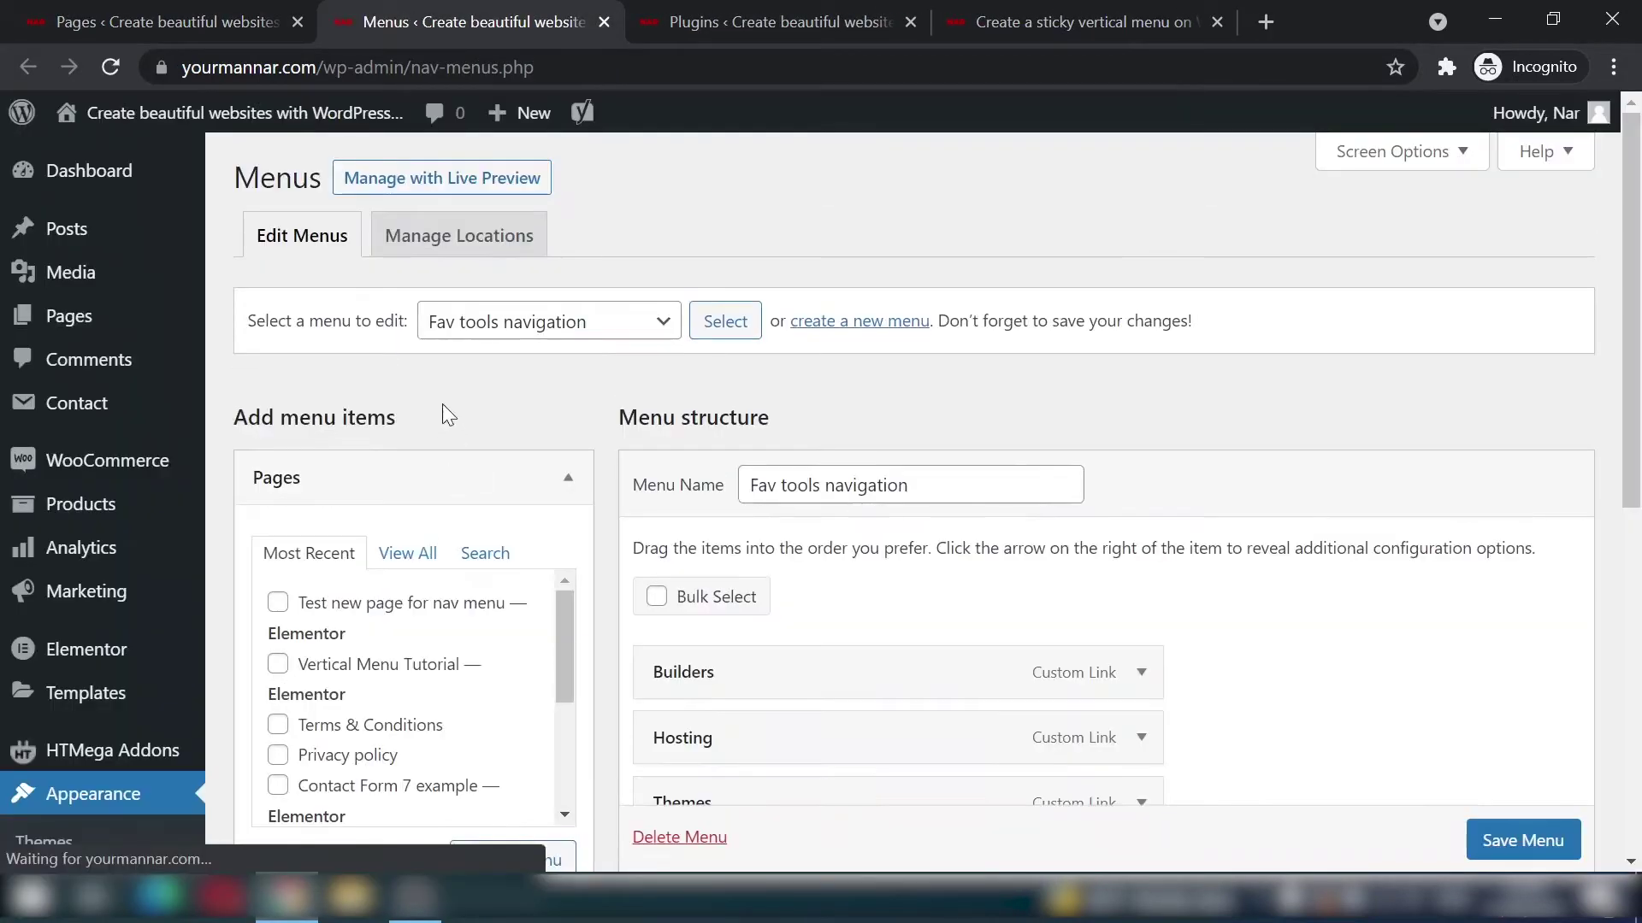
Step: Look over the existing menus available for editing without choosing a different one
left_click(645, 338)
left_click(838, 403)
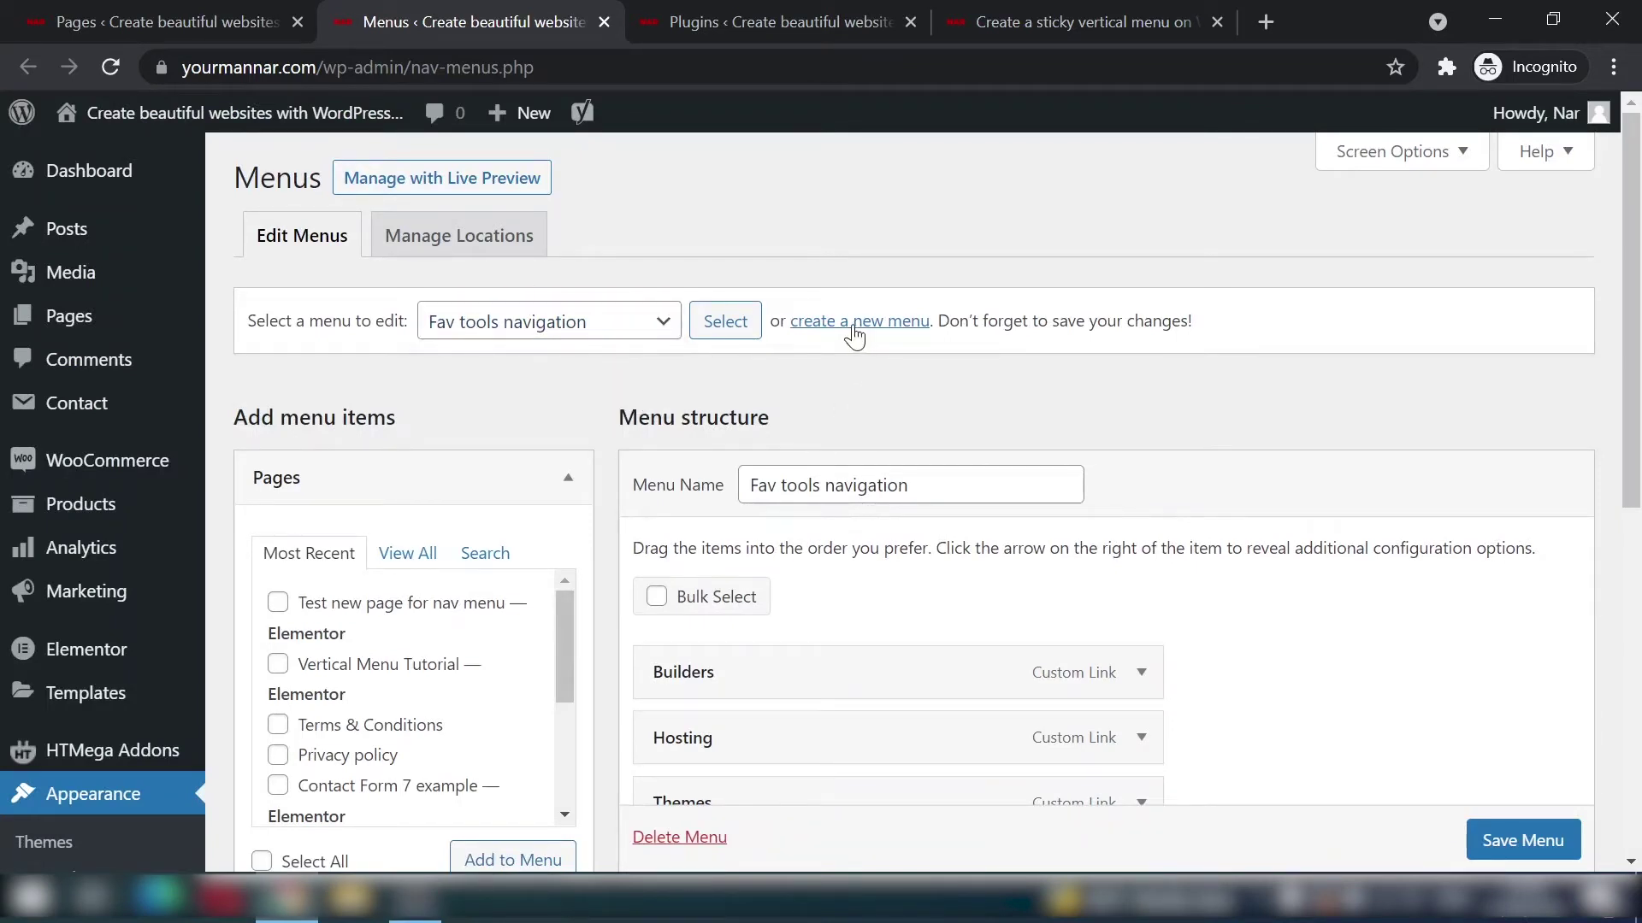
left_click(590, 324)
left_click(591, 323)
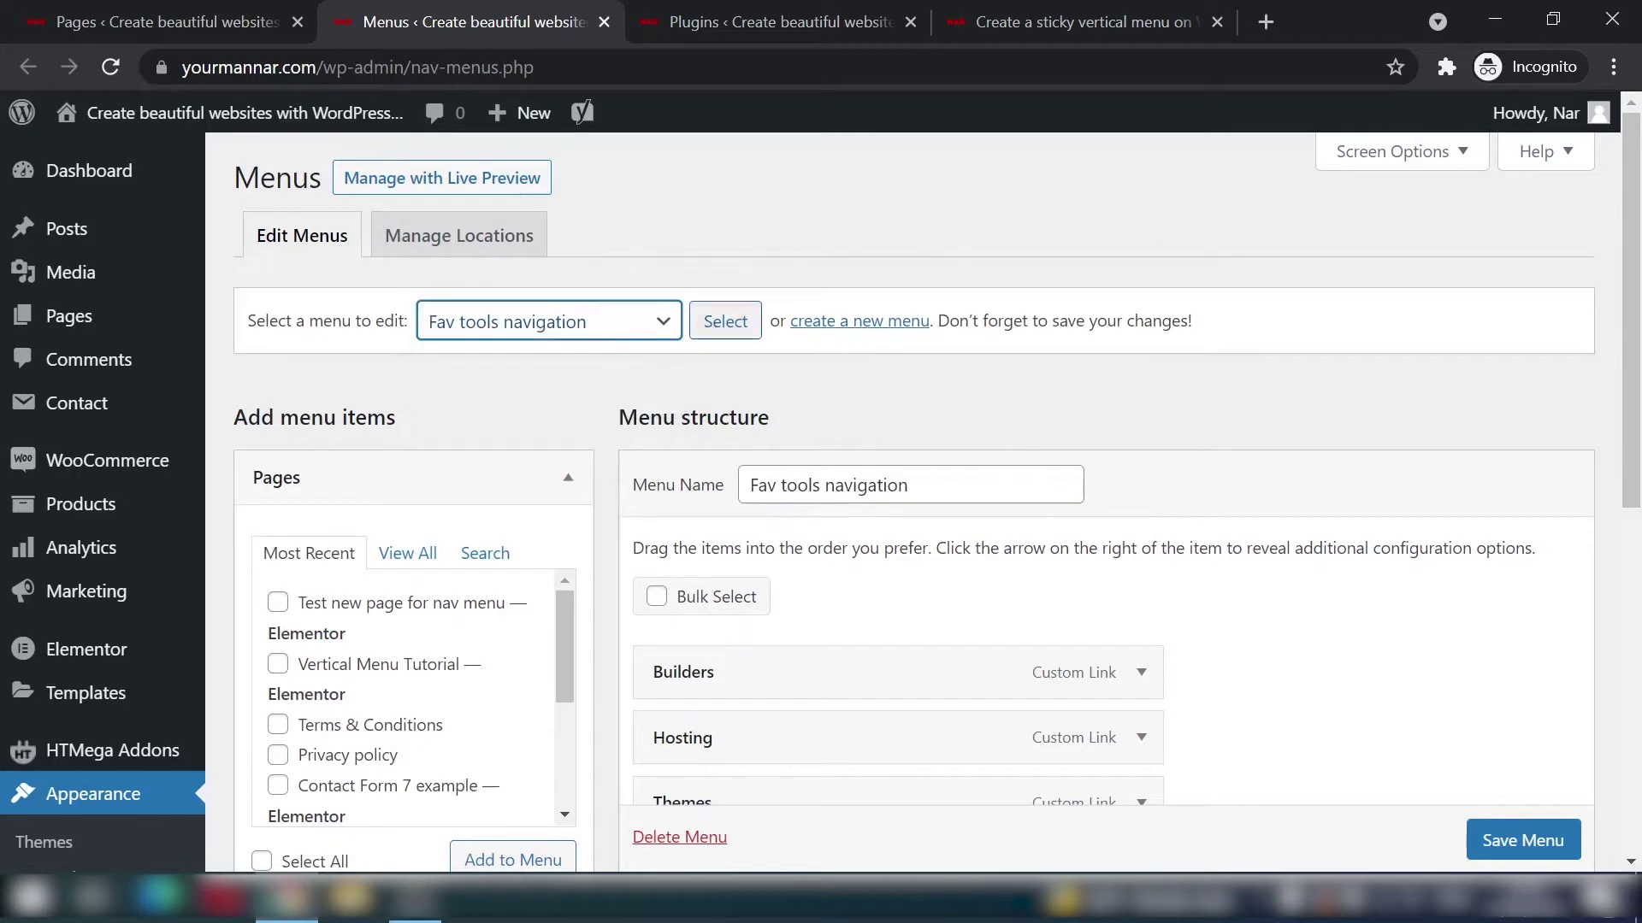
Step: Create a new menu named "Vertical nav menu" without assigning it a display location
left_click(836, 327)
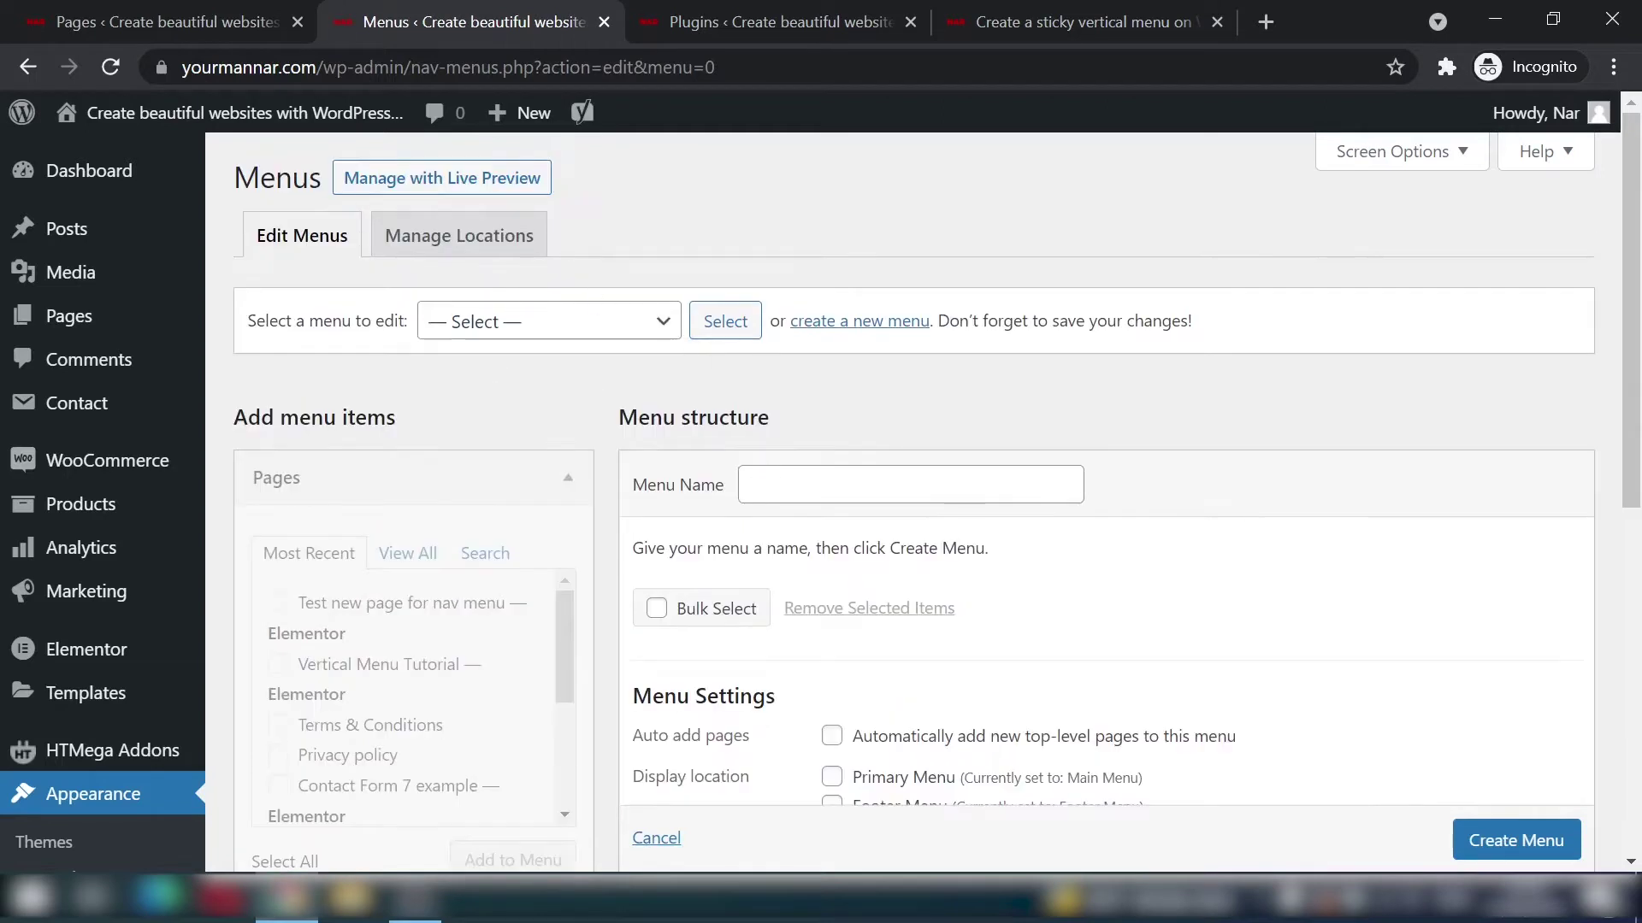
left_click(909, 484)
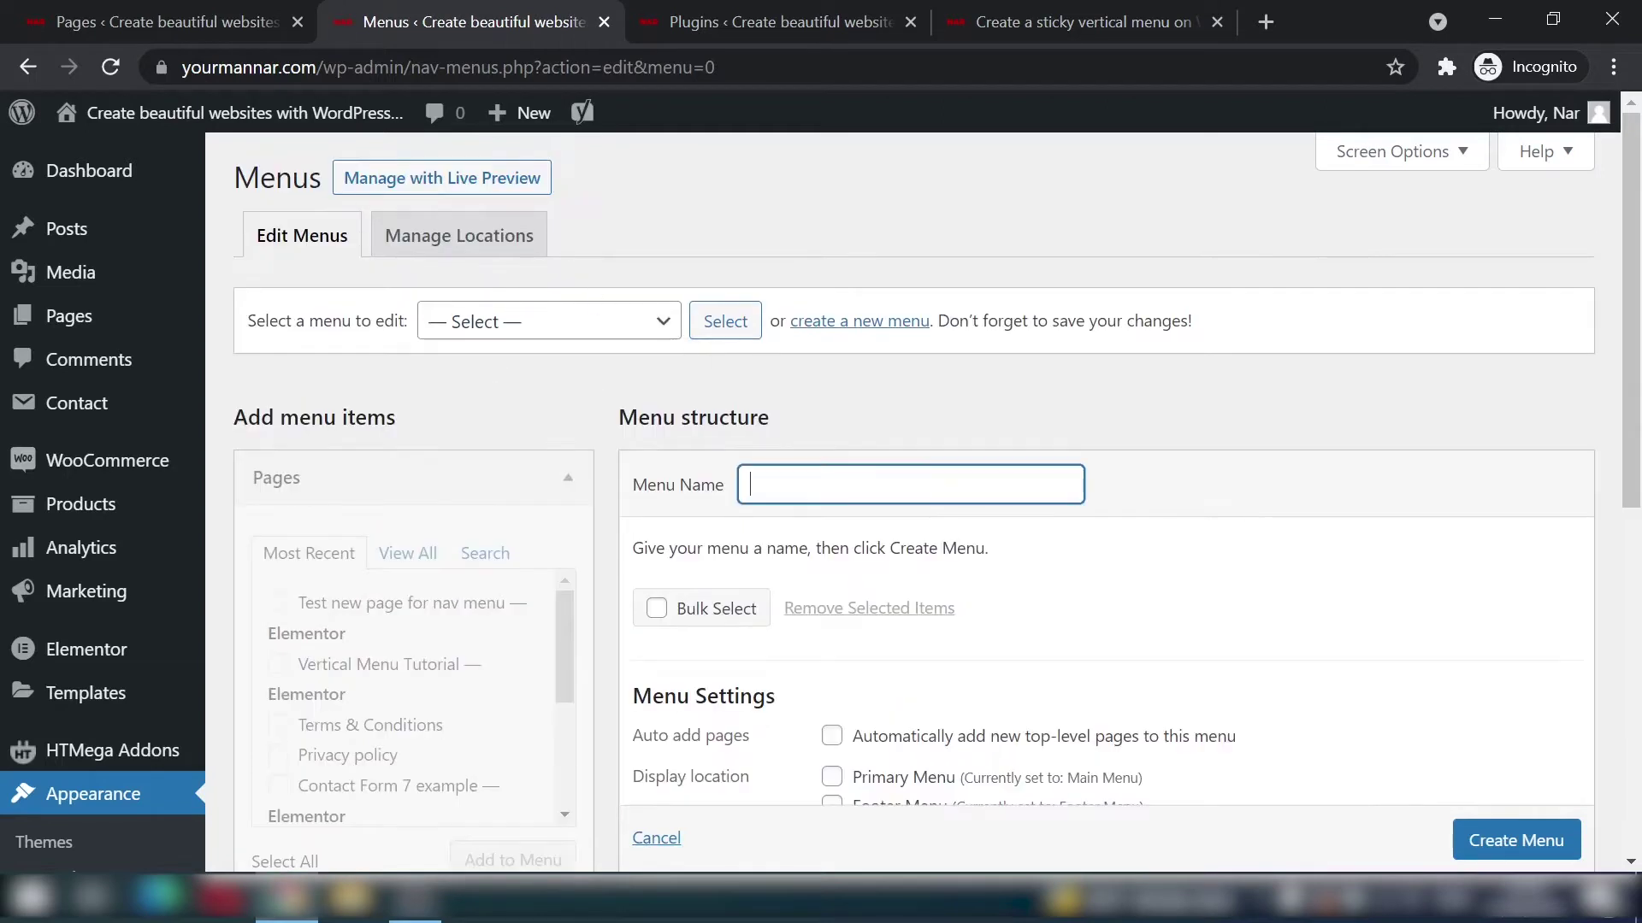
type("Vertcial nav menu")
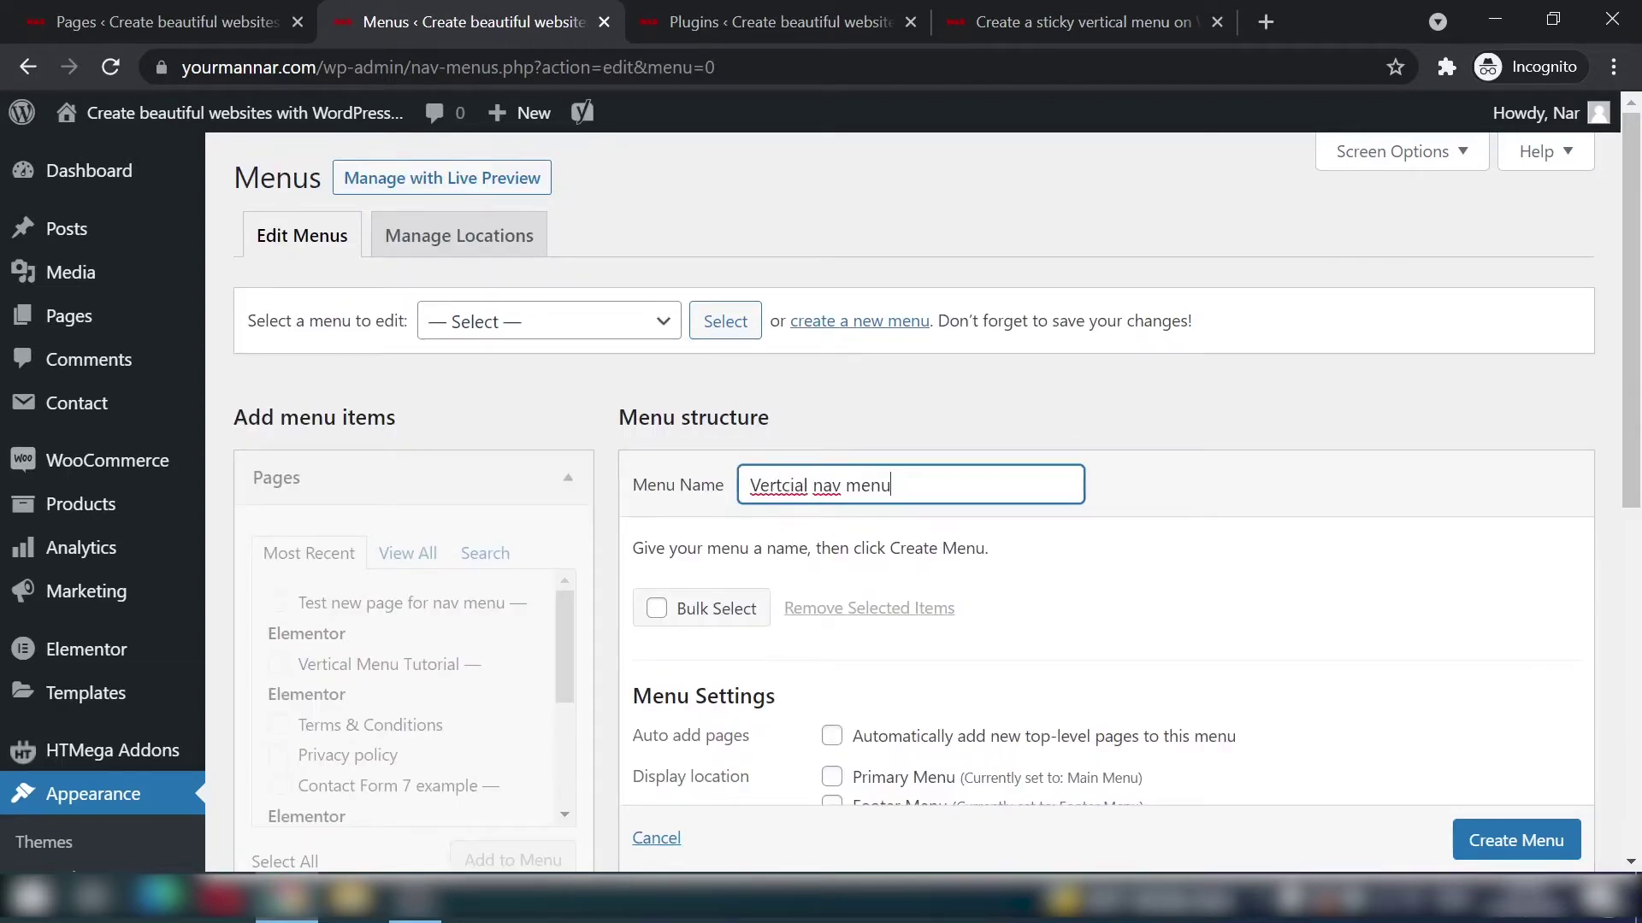
type("i")
key("Right")
key("Right")
key("BackSpace")
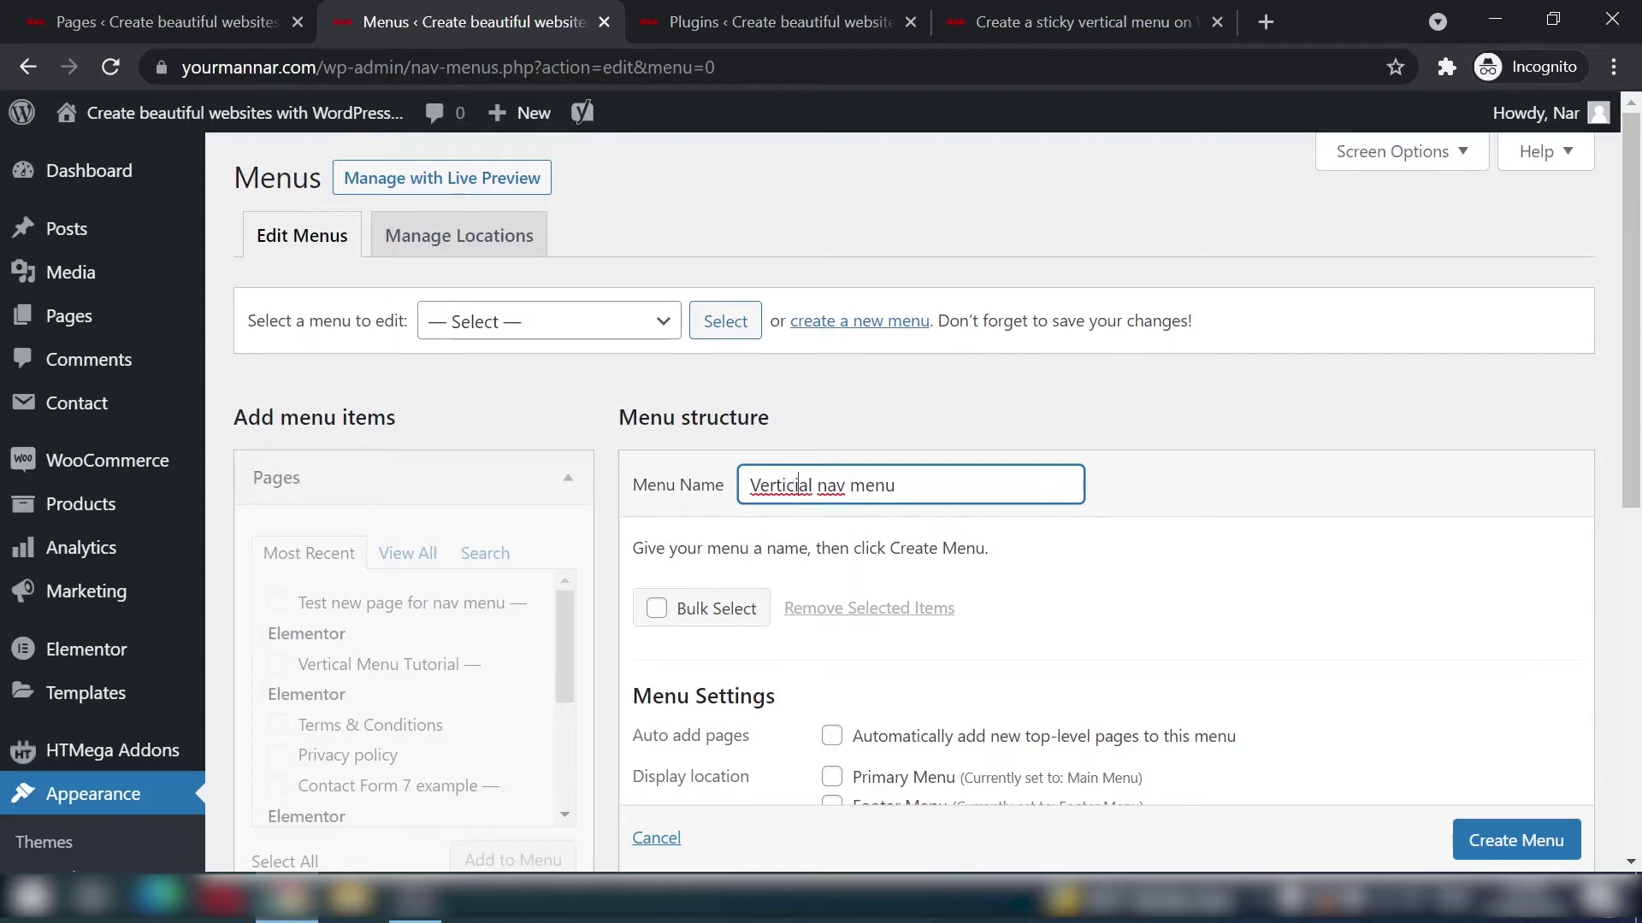
key("BackSpace")
scroll(1257, 618, "down", 2)
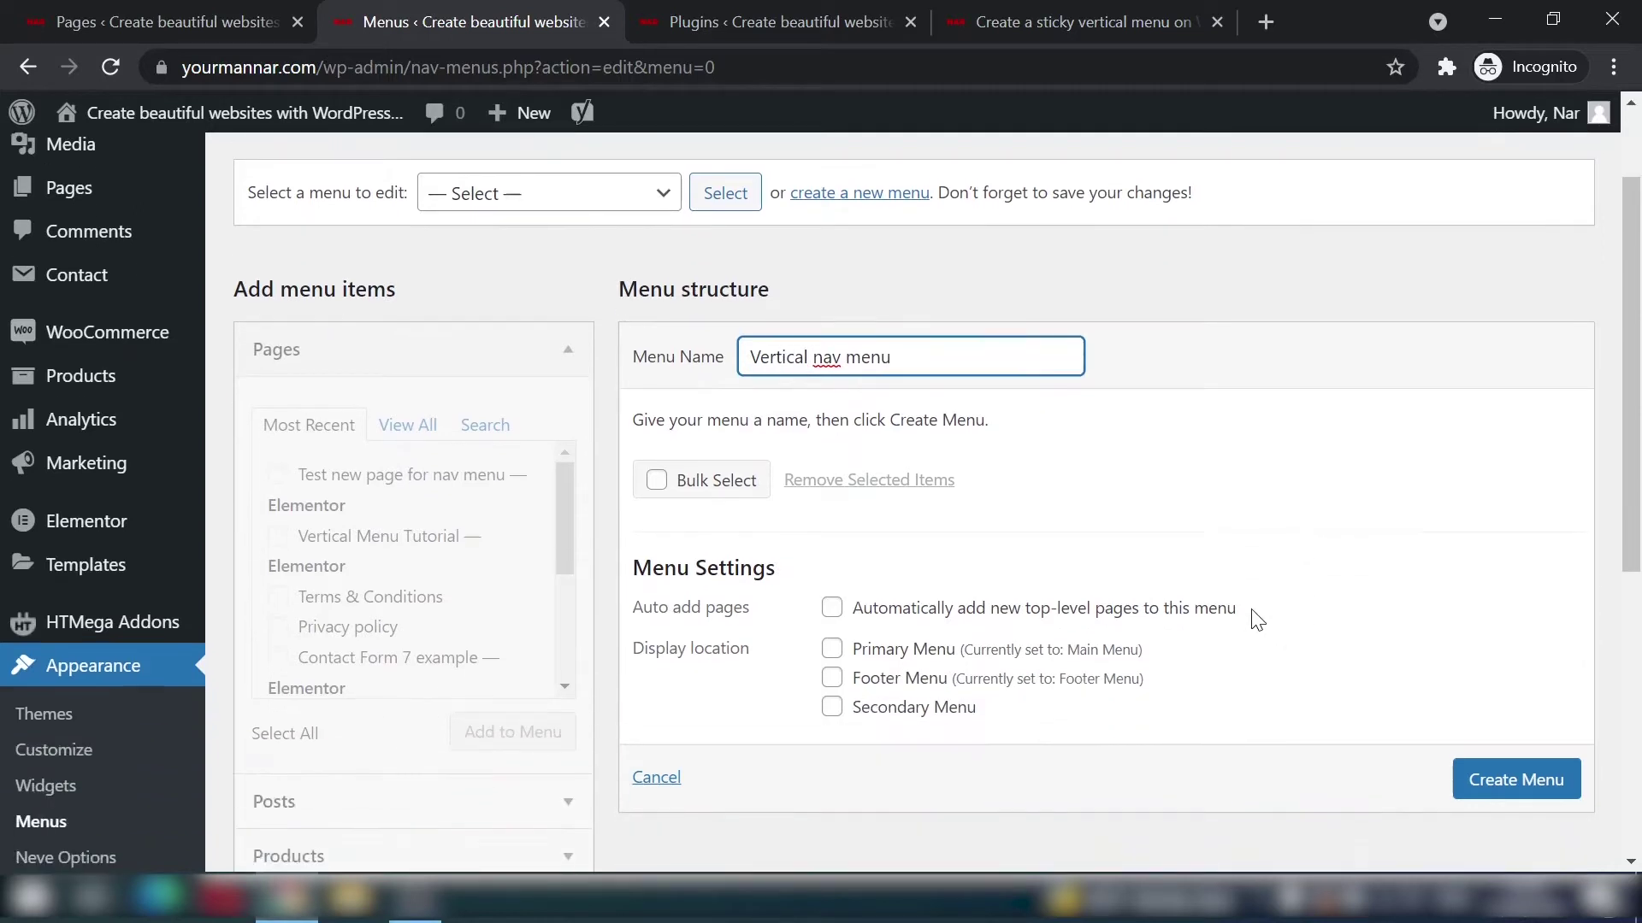
left_click(1493, 783)
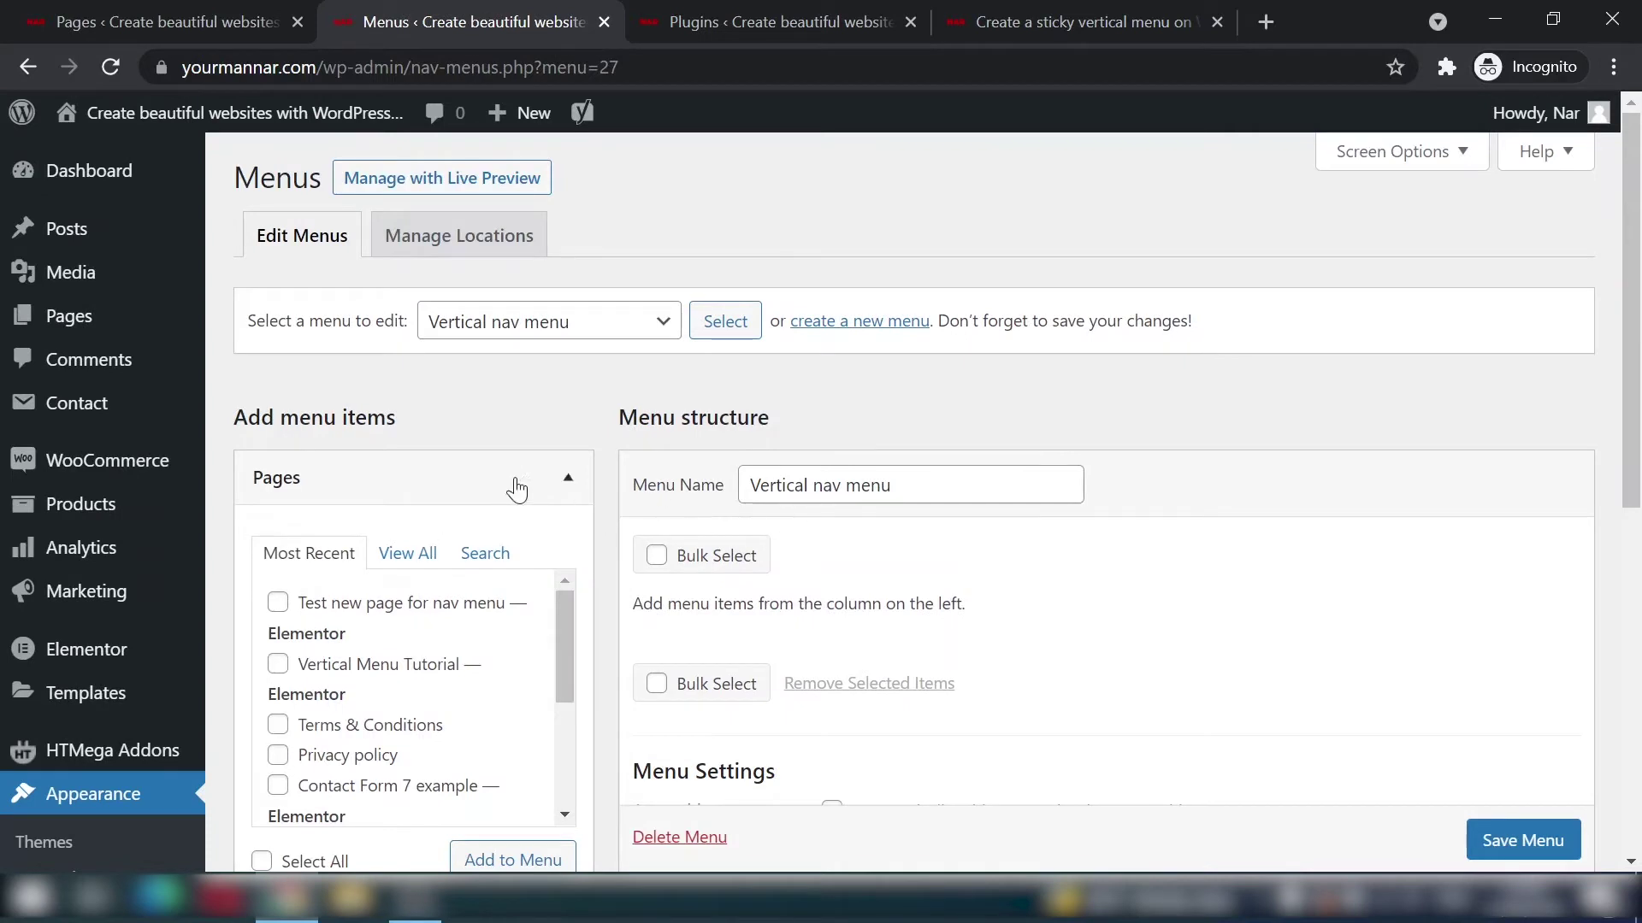
Step: Add the Articles, Discounts, My fav tools and Ready Websites pages to the Vertical nav menu from the full list of pages
scroll(799, 403, "down", 1)
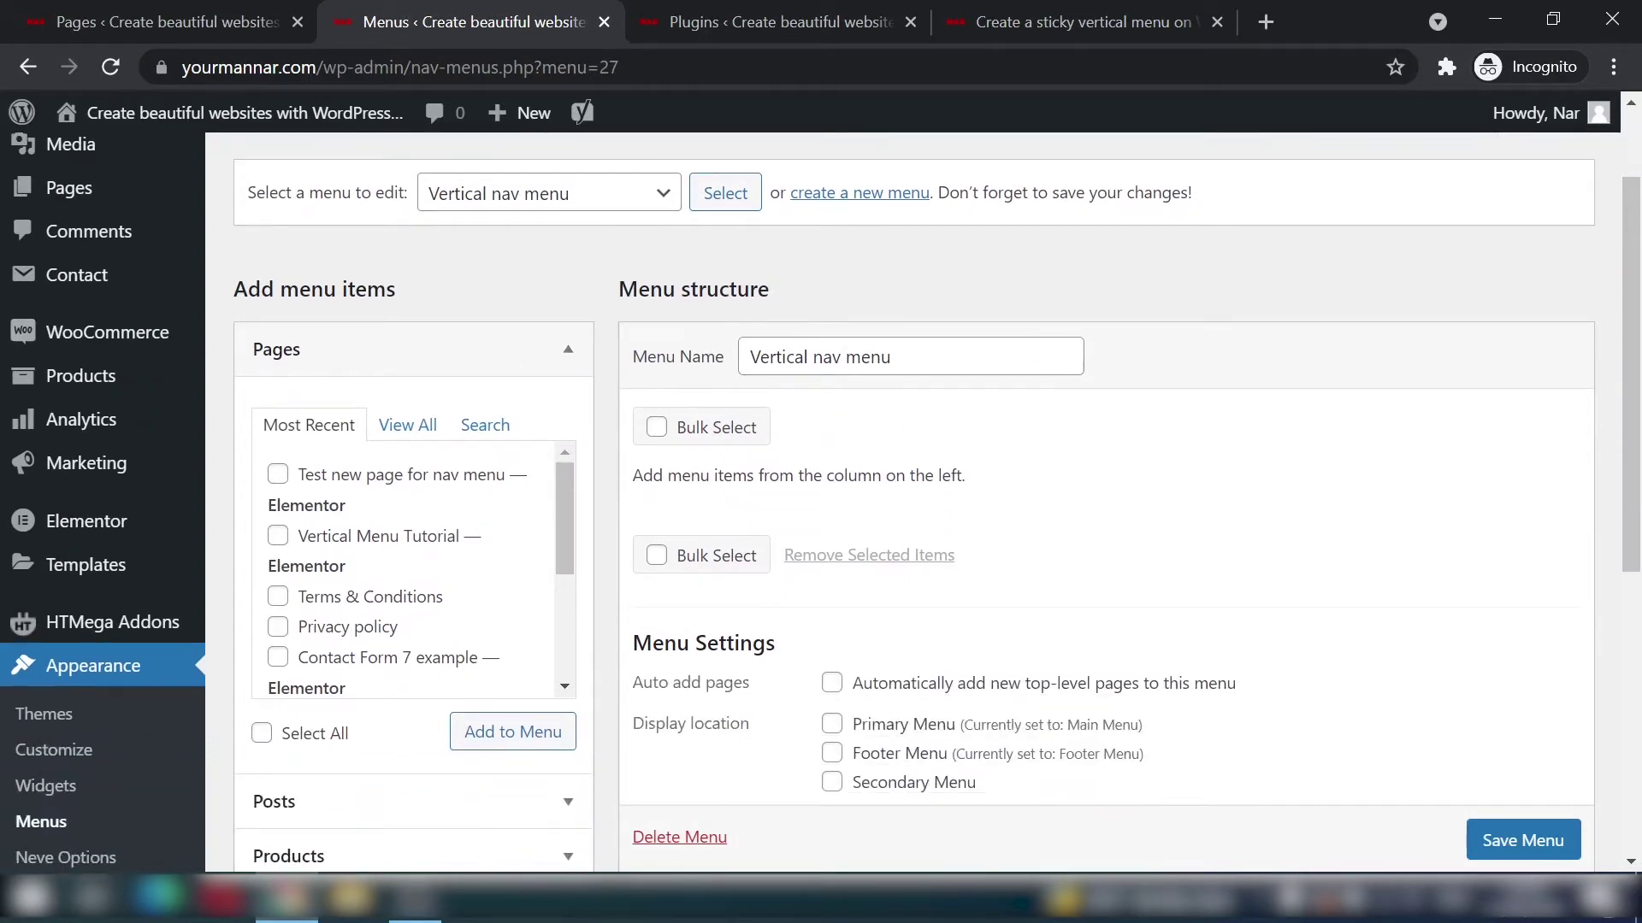
left_click(333, 353)
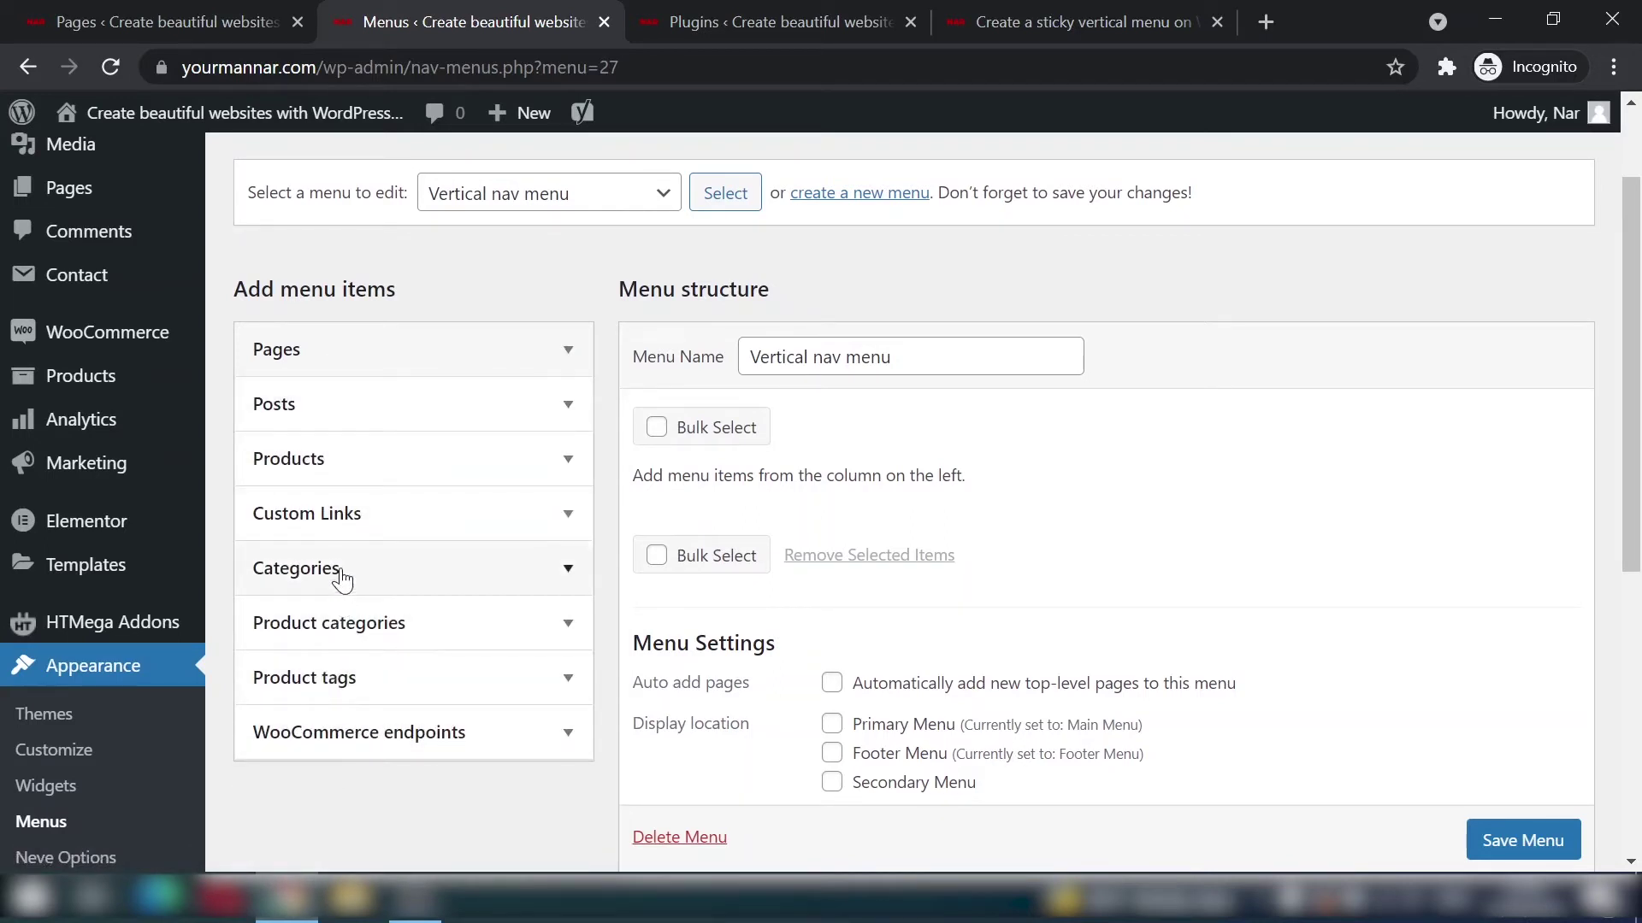
left_click(326, 358)
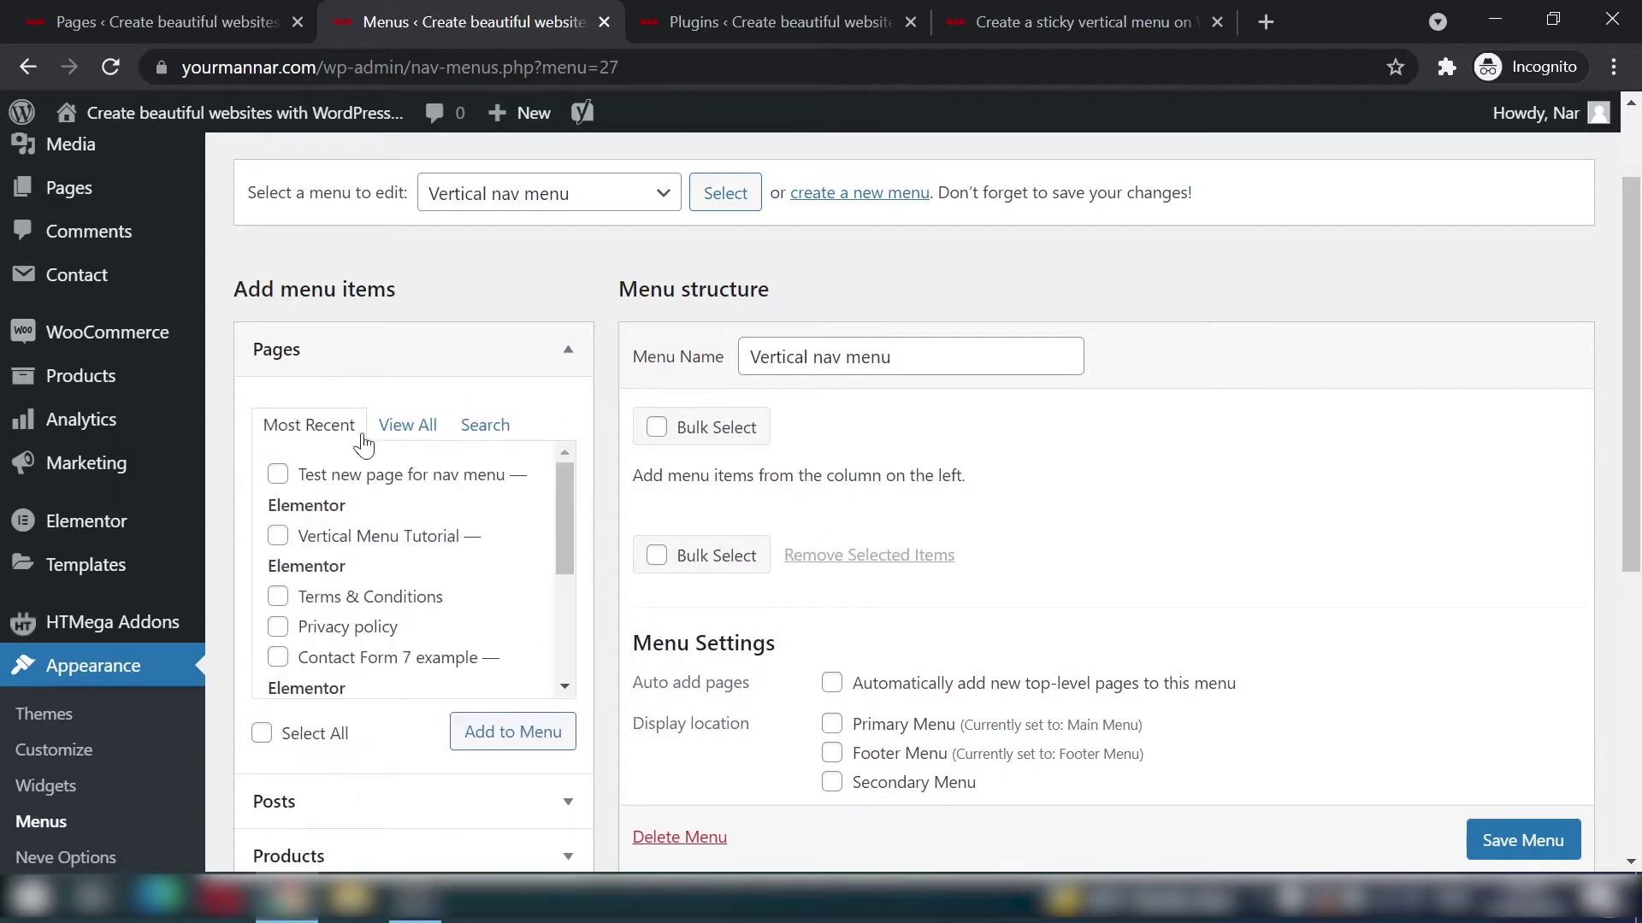
left_click(419, 428)
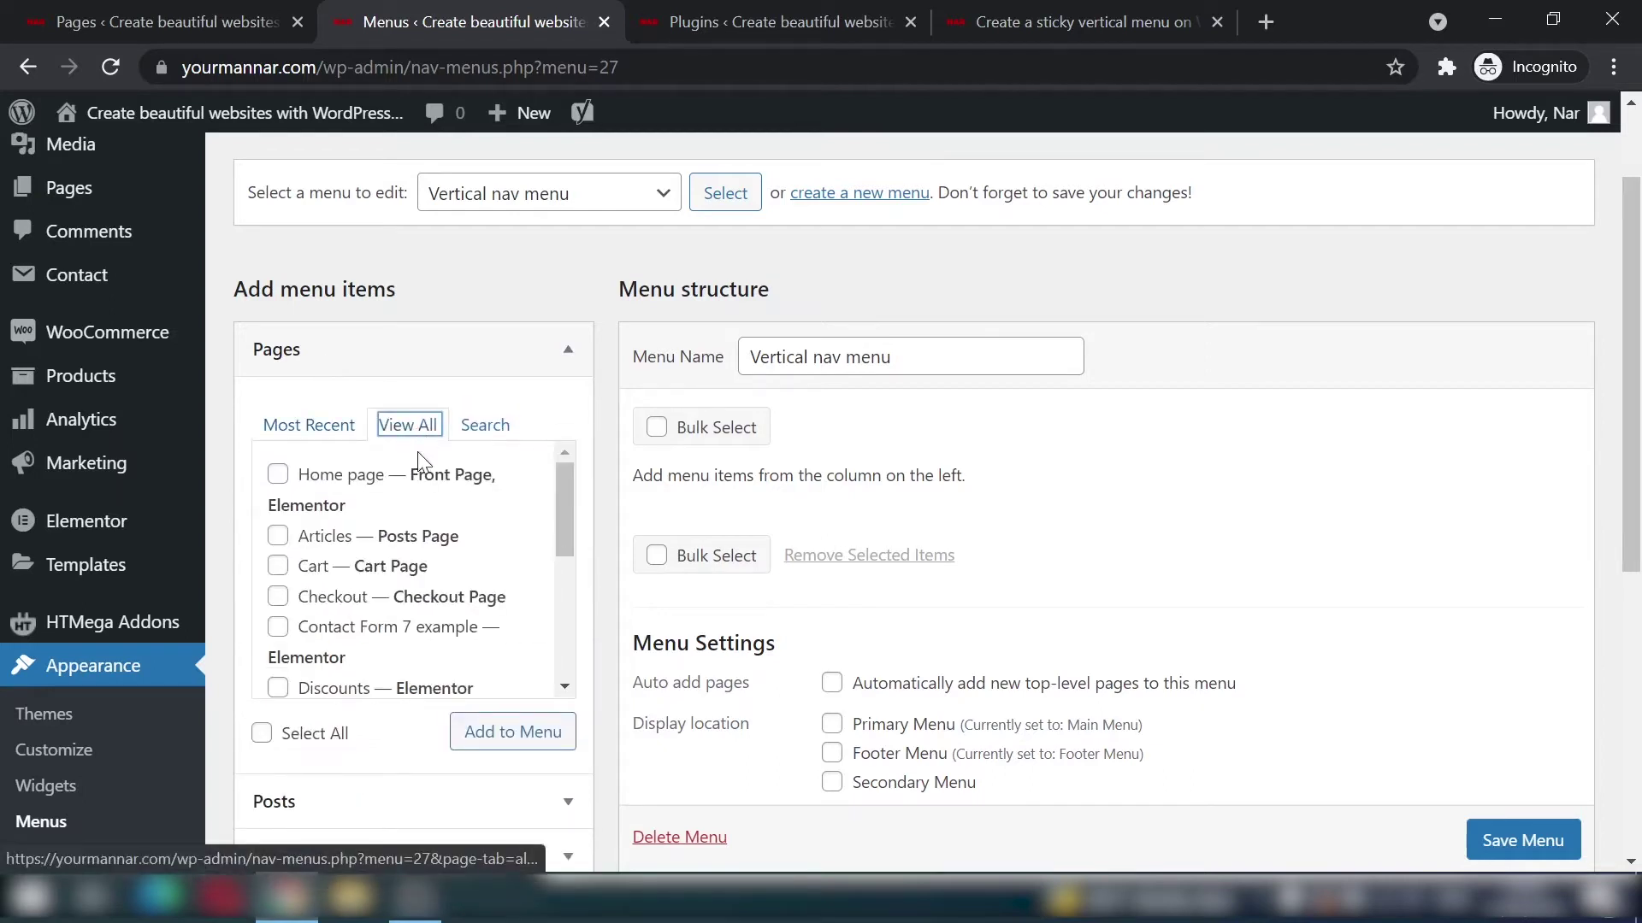
left_click(277, 538)
scroll(285, 572, "down", 2)
left_click(278, 560)
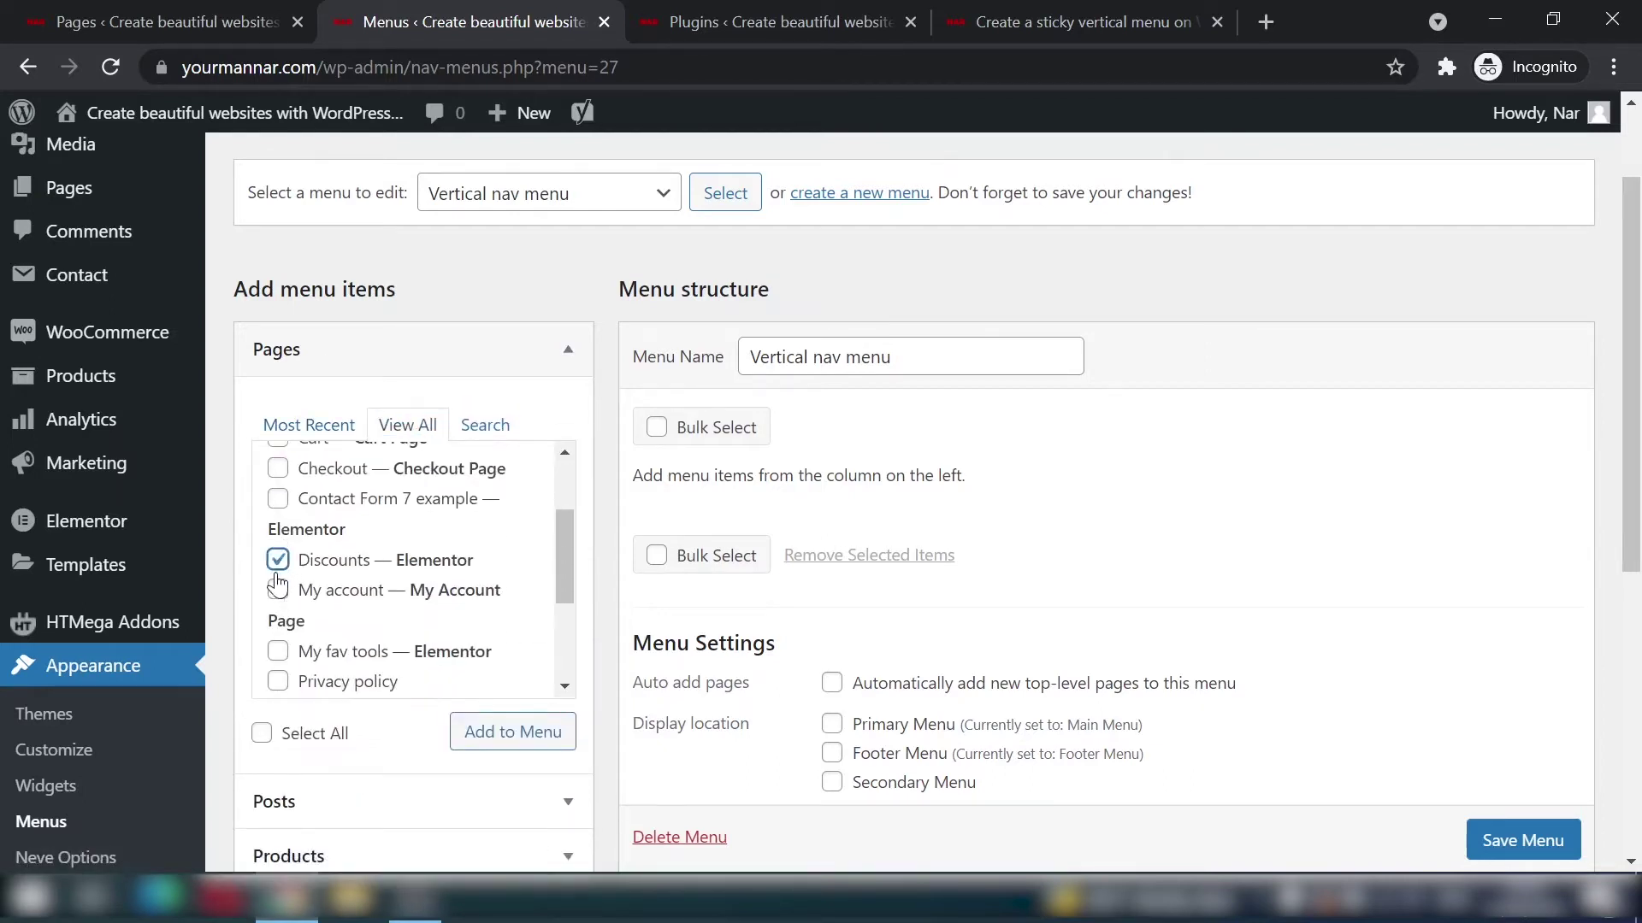
left_click(278, 651)
scroll(421, 582, "down", 2)
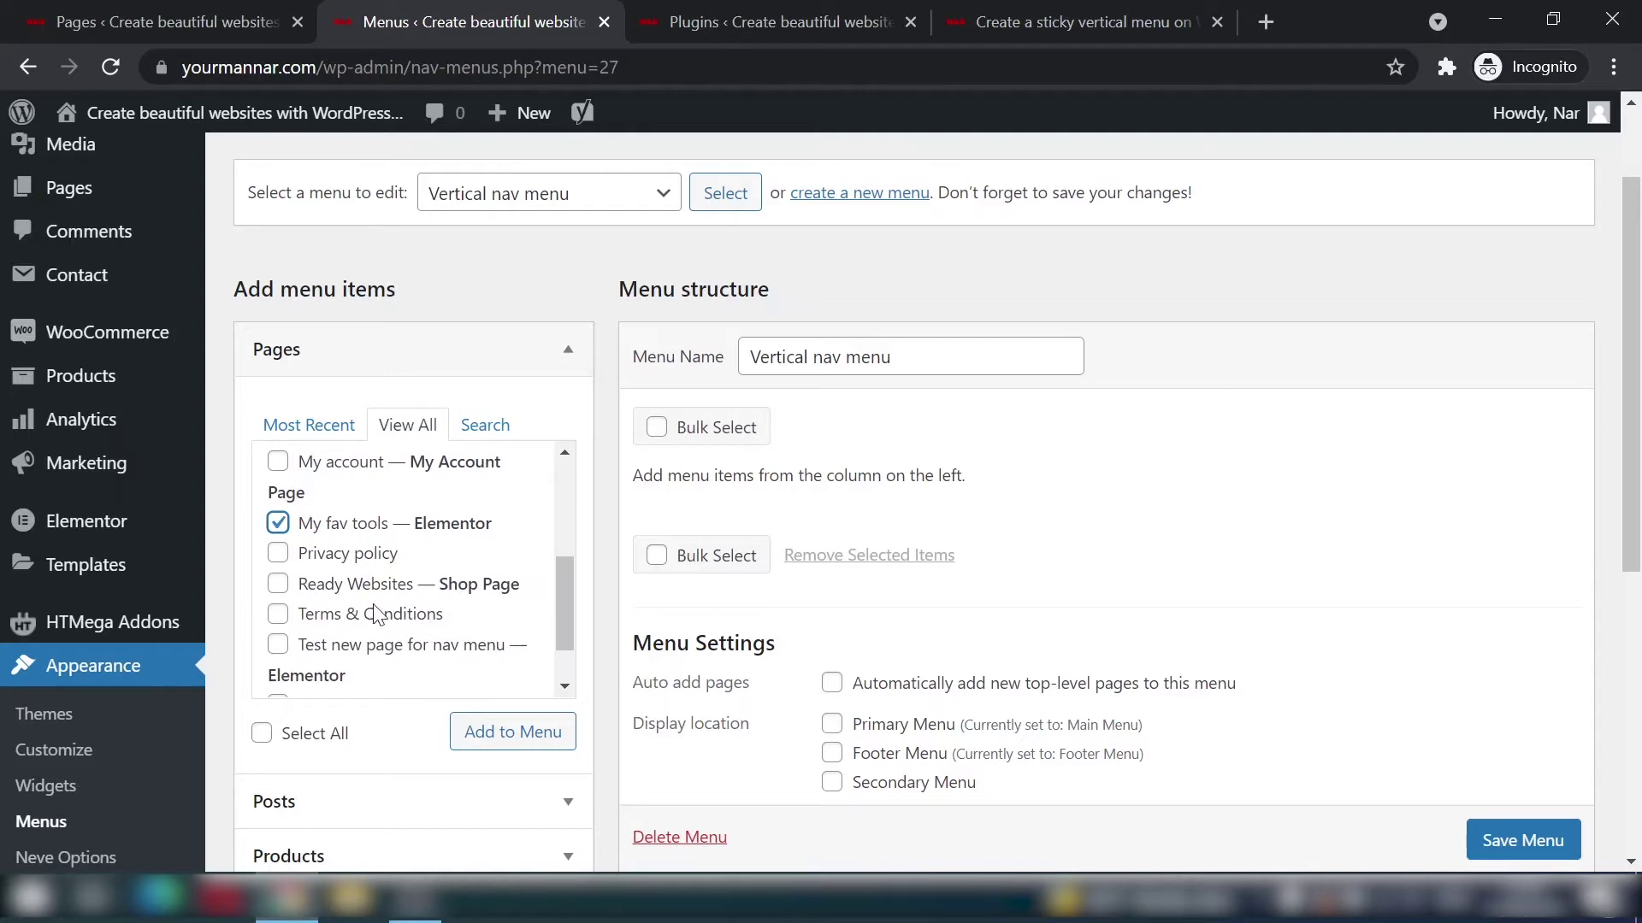
left_click(278, 584)
left_click(507, 737)
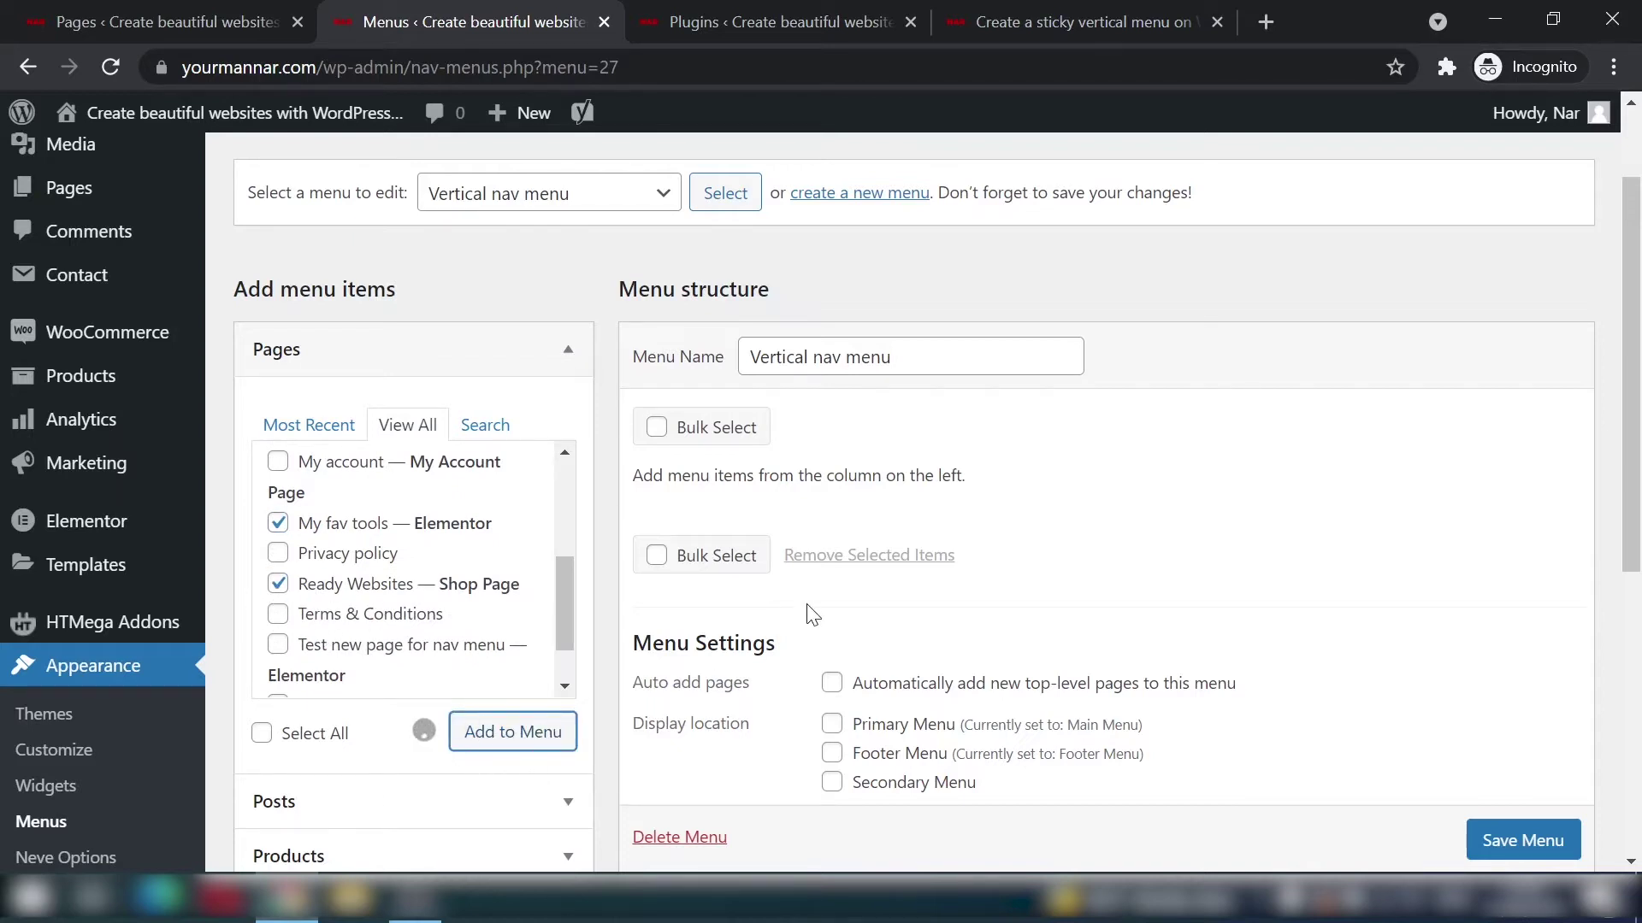
Step: Review the order of the added items and save the Vertical nav menu
scroll(1345, 641, "down", 2)
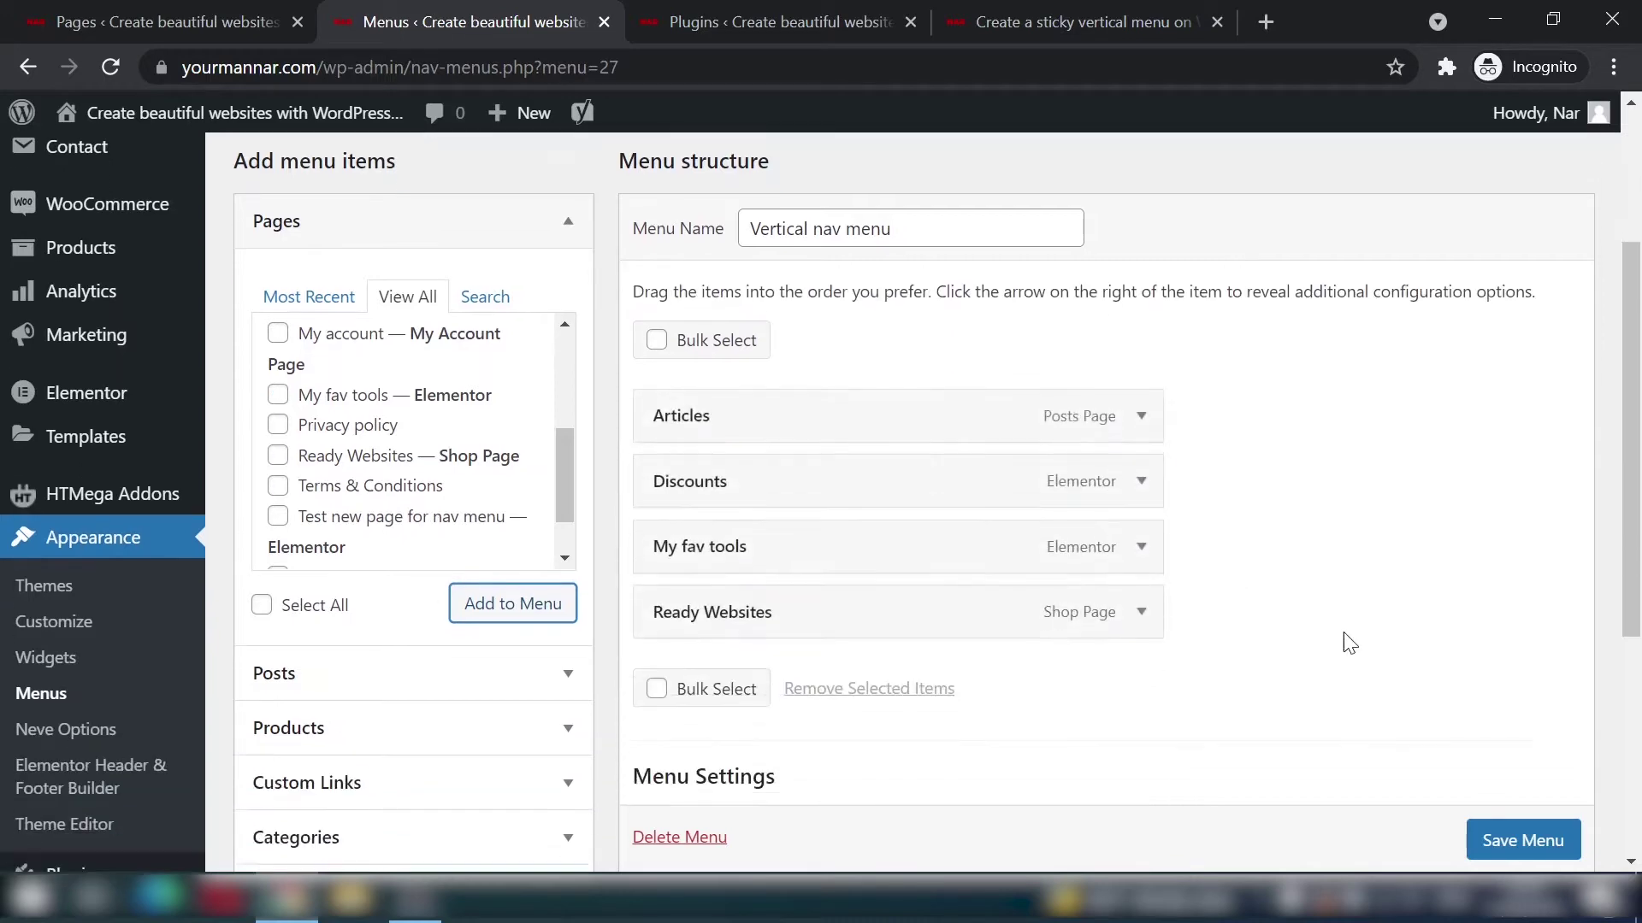
scroll(1521, 839, "down", 1)
left_click(1521, 840)
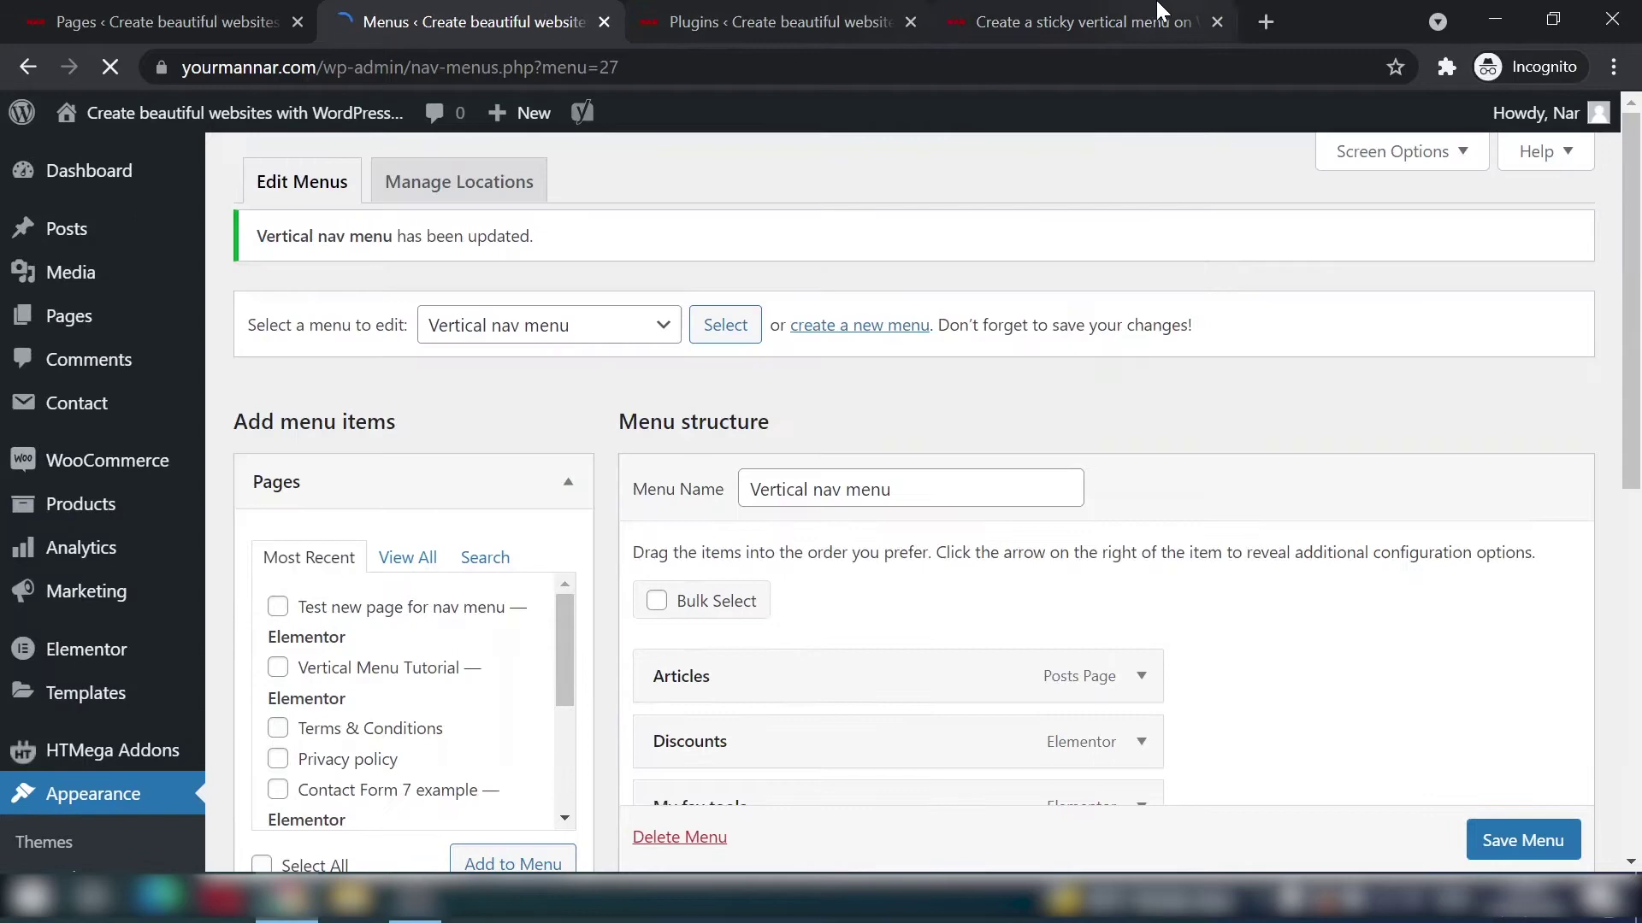
Step: Return to the article and highlight "Set the columns' structure and width" in the process list
left_click(1079, 21)
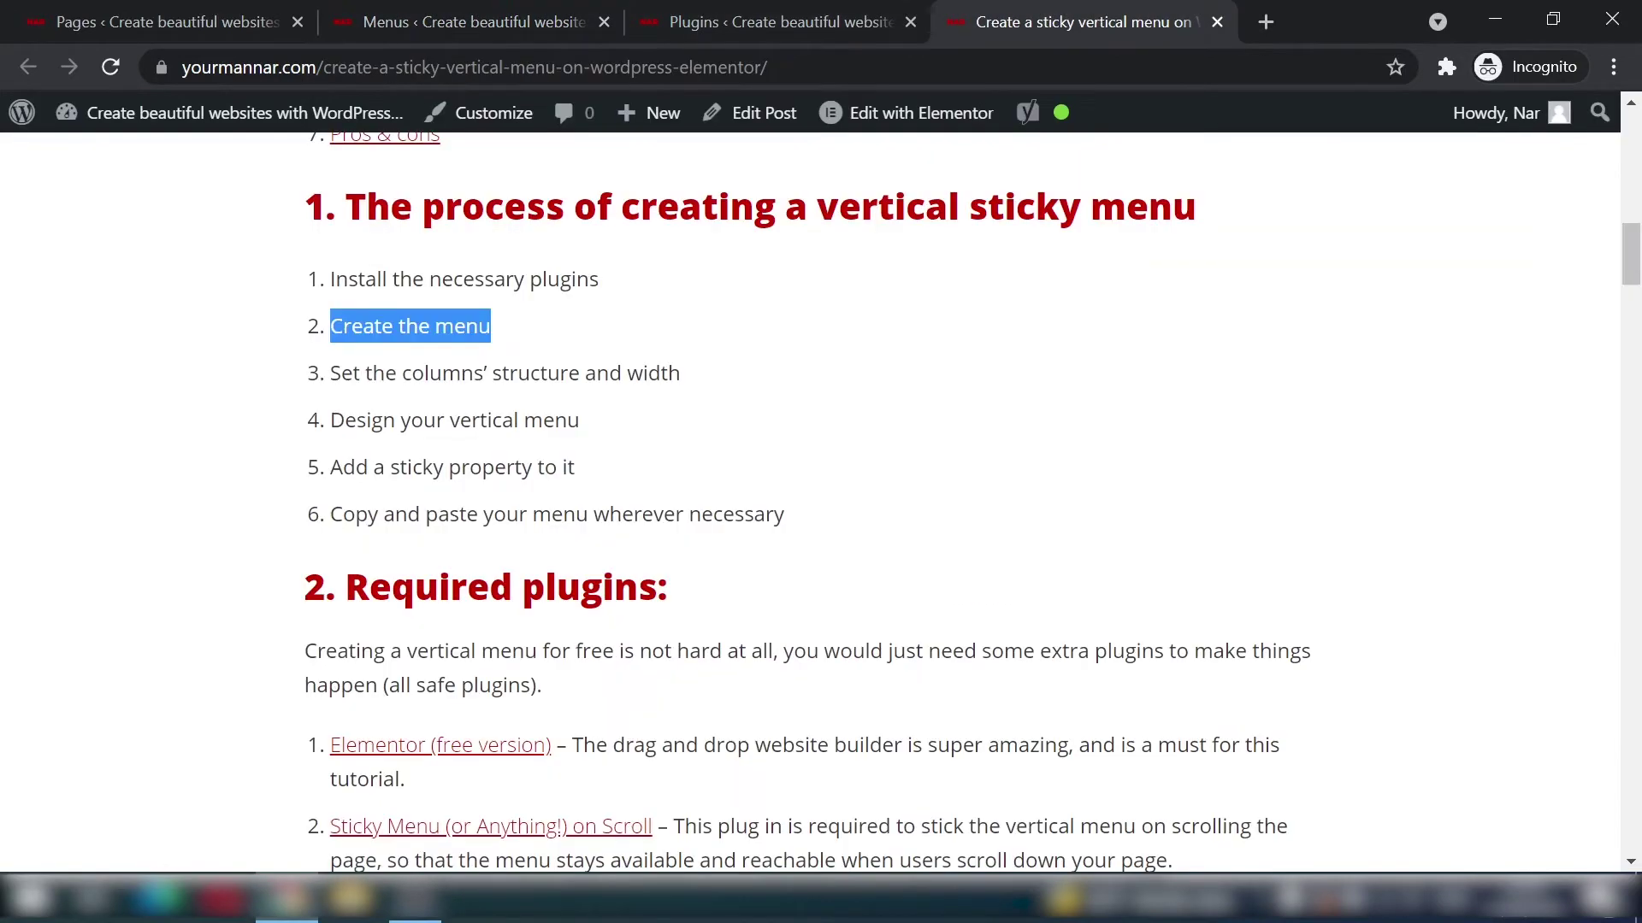
triple_click(399, 373)
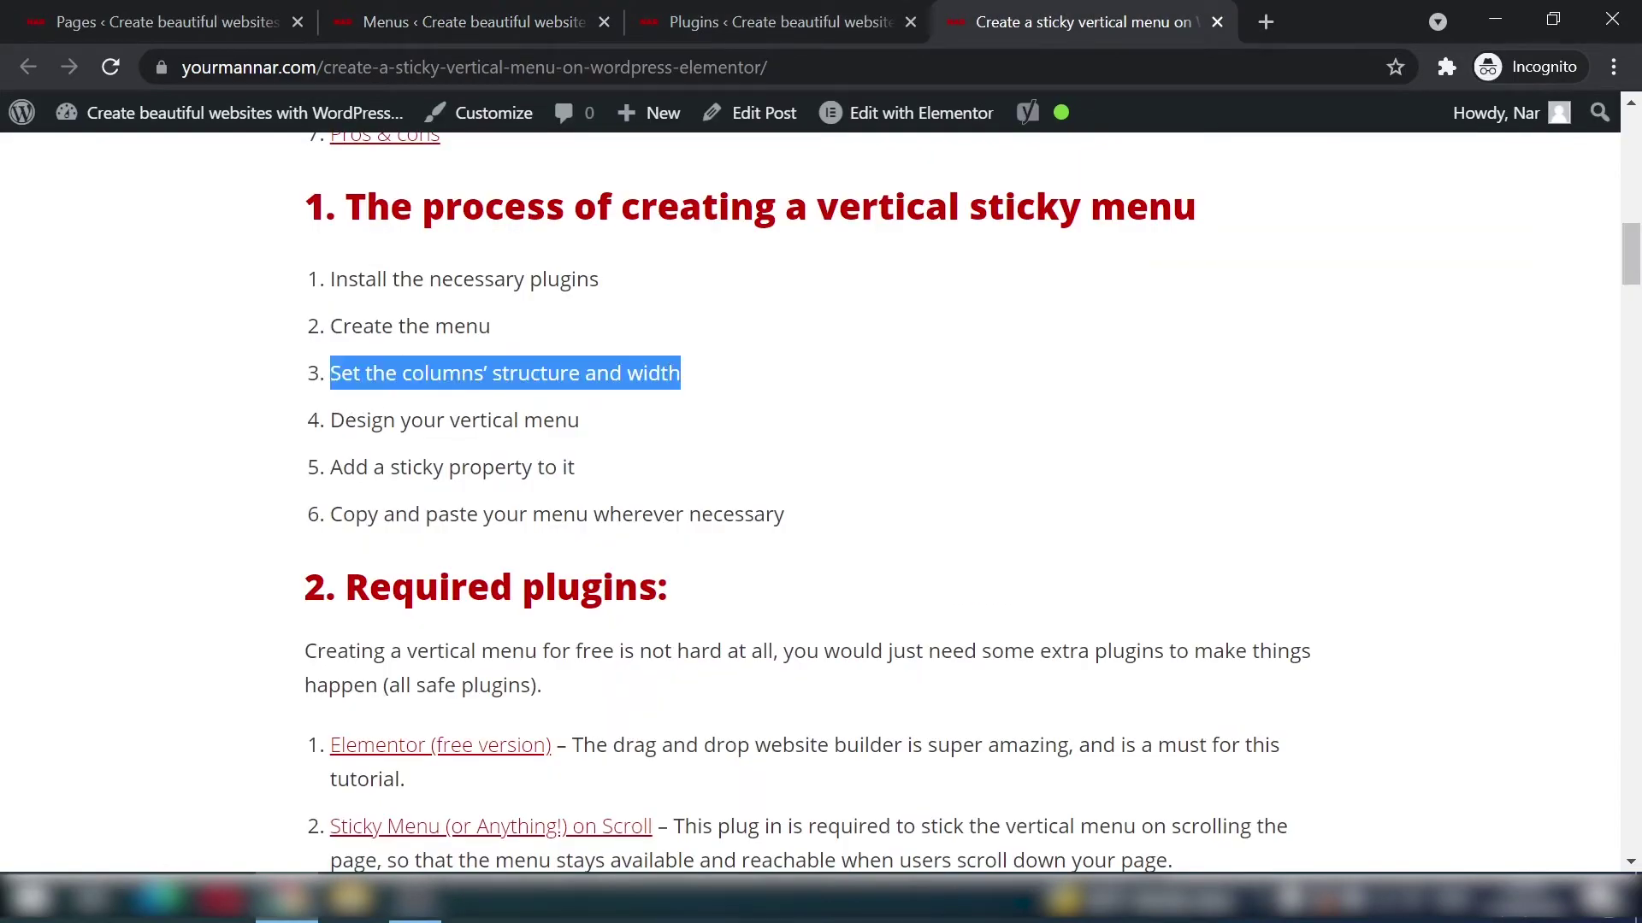
Step: Open the Vertical Menu Tutorial page for editing in a separate browser tab and switch to it
left_click(123, 13)
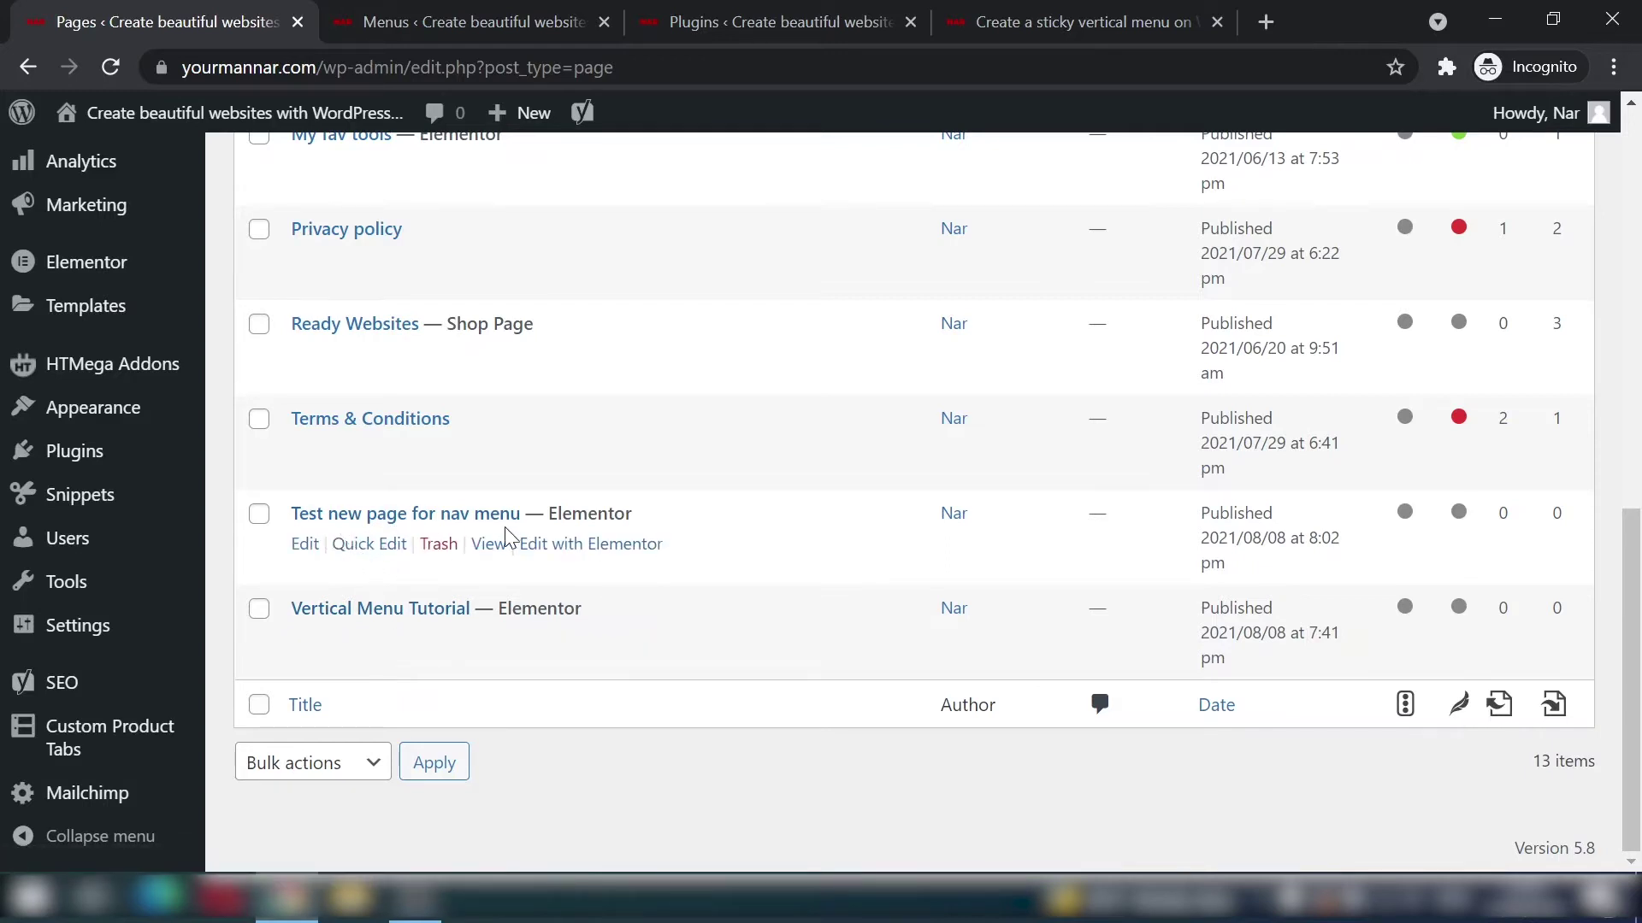
middle_click(300, 648)
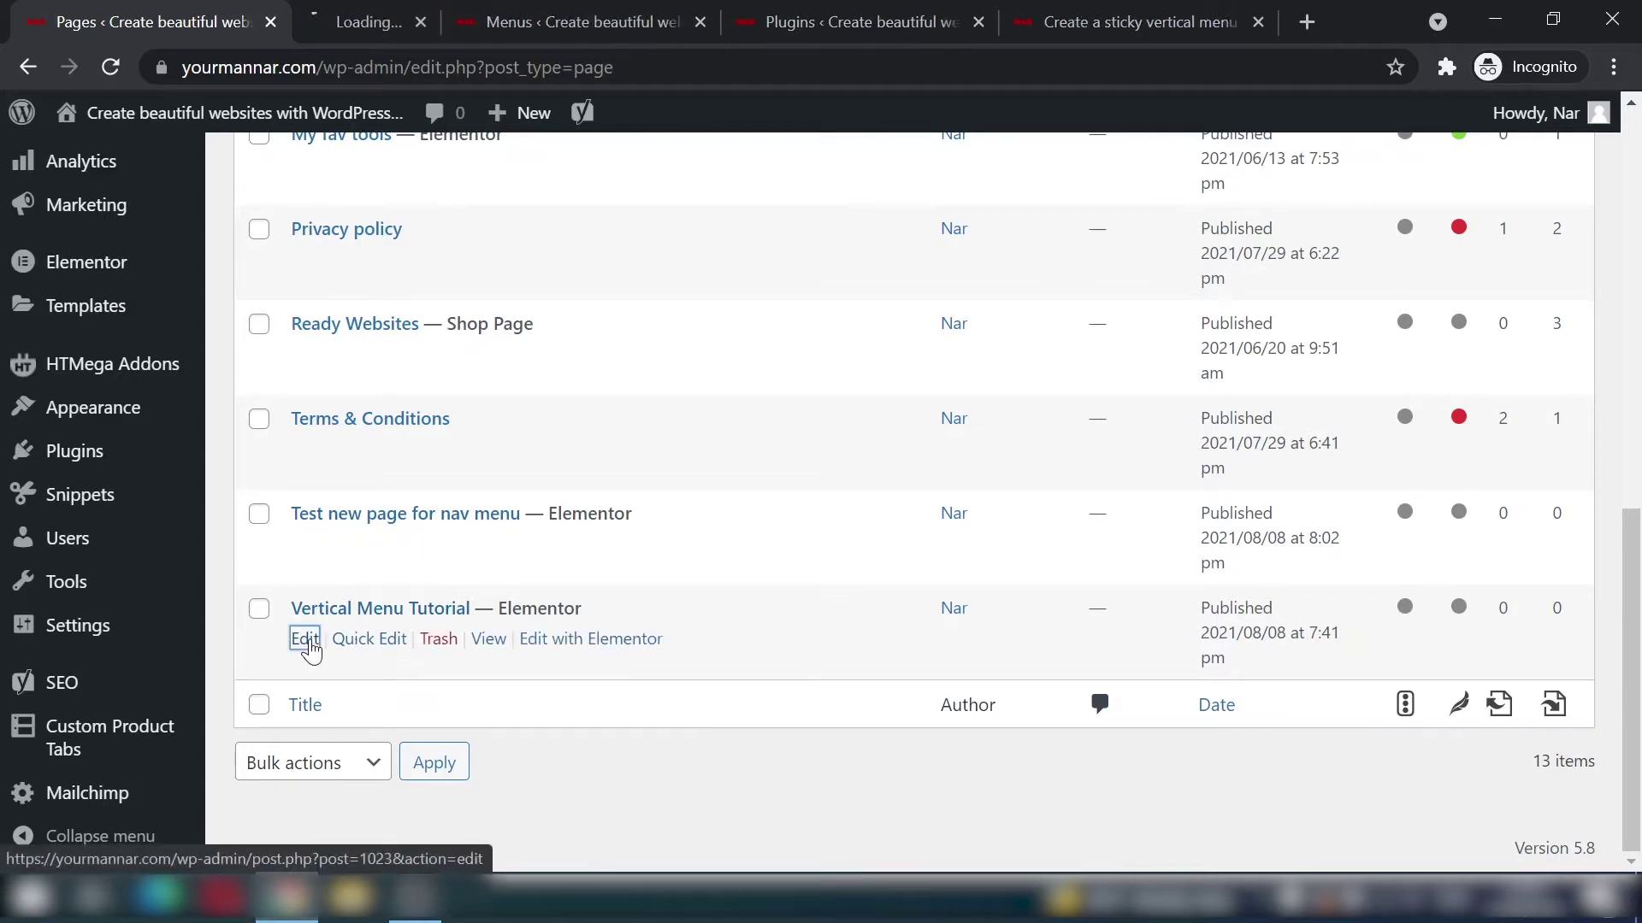
left_click(402, 23)
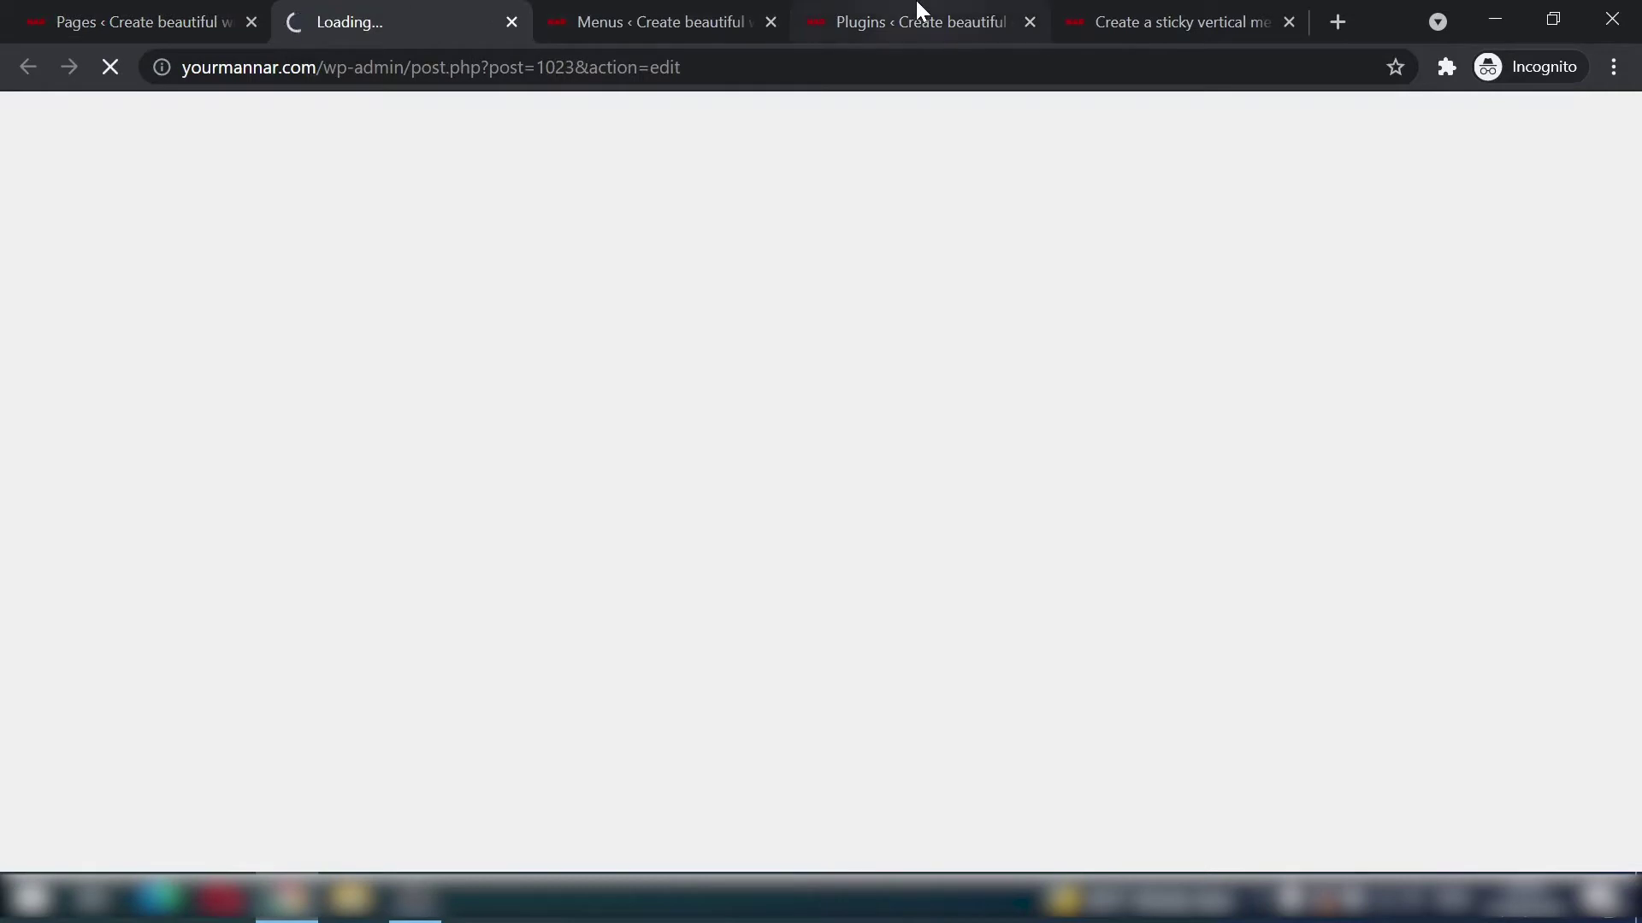
Step: Examine the site header at the start of the article and return to the Vertical Menu Tutorial page editor
left_click(1184, 19)
scroll(1016, 425, "up", 10)
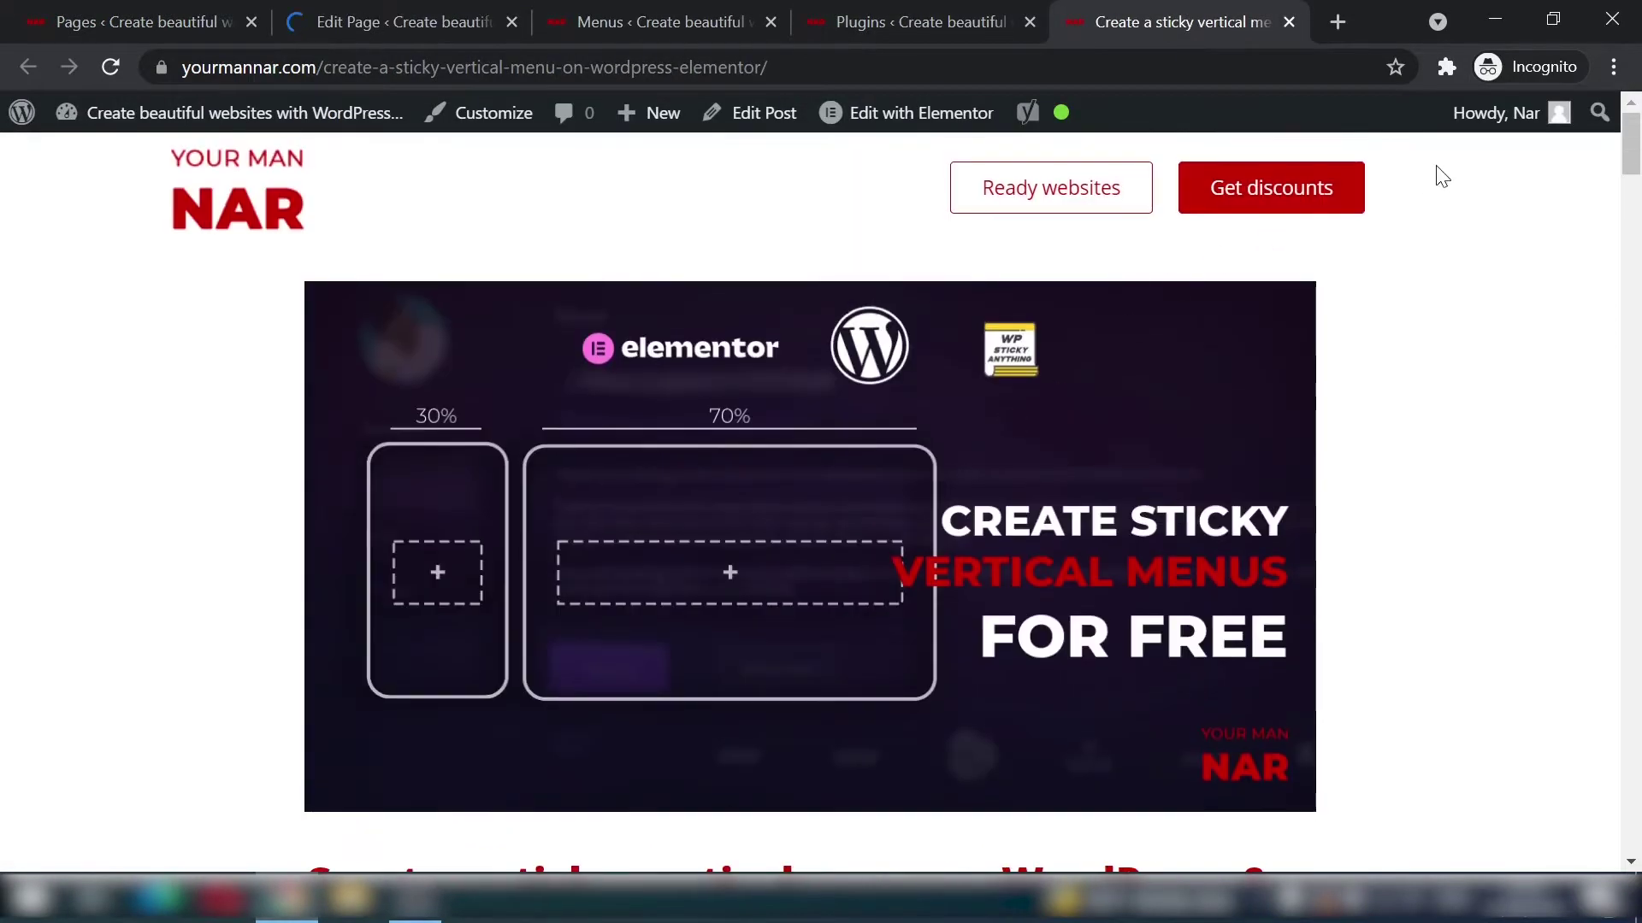
left_click(389, 17)
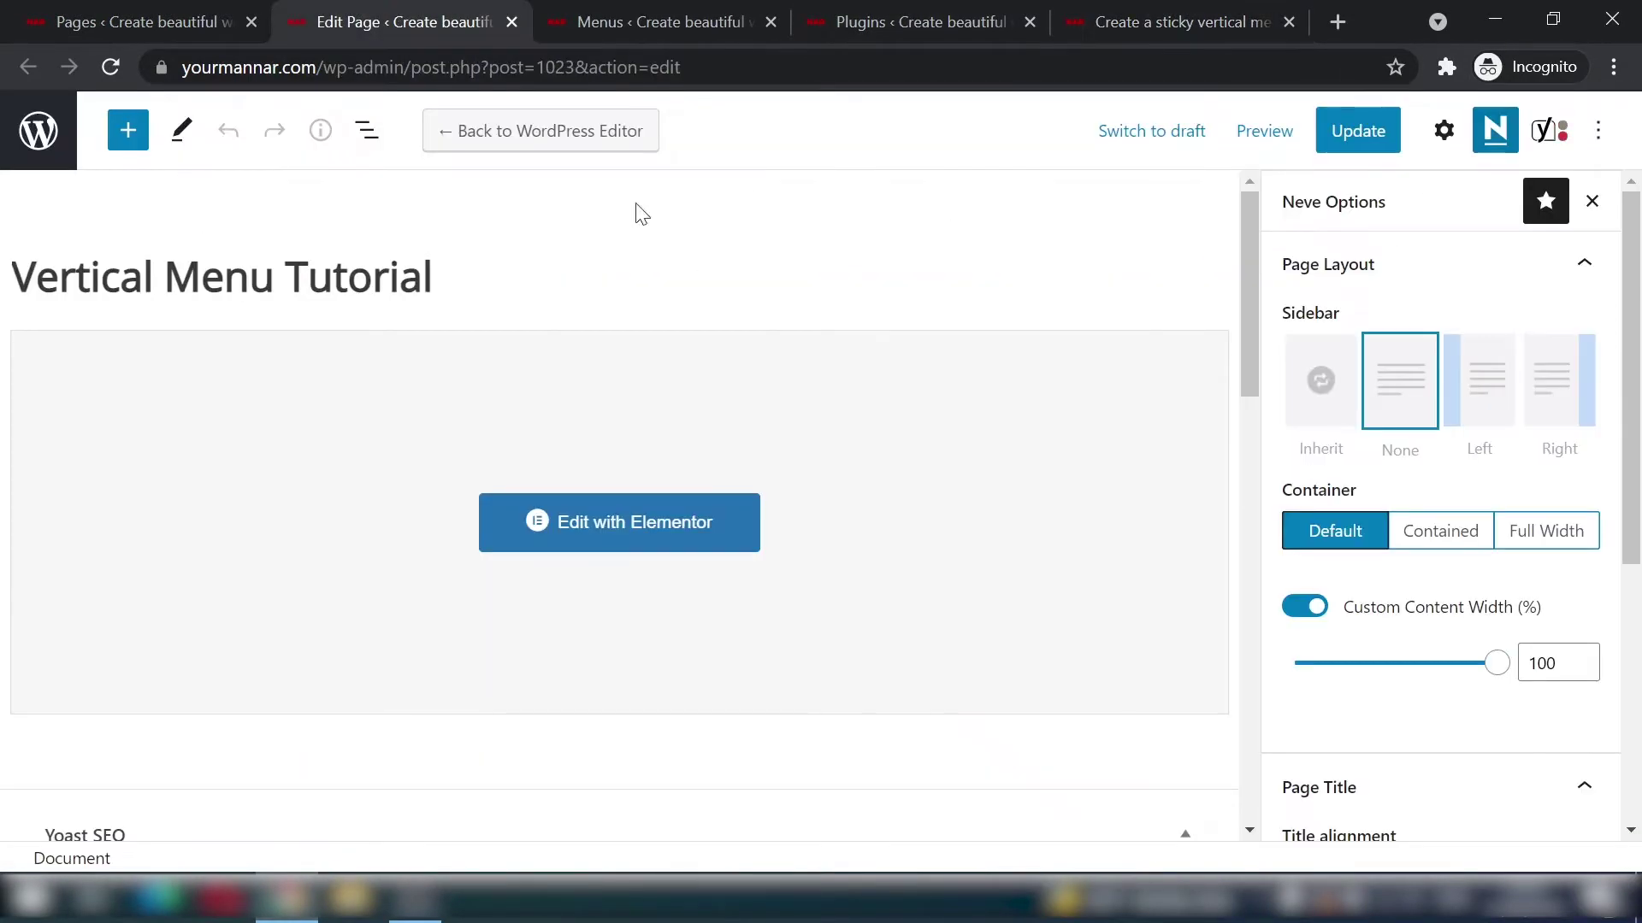
Step: Disable the header for the Vertical Menu Tutorial page in the Neve Options and update the page
scroll(1351, 649, "down", 2)
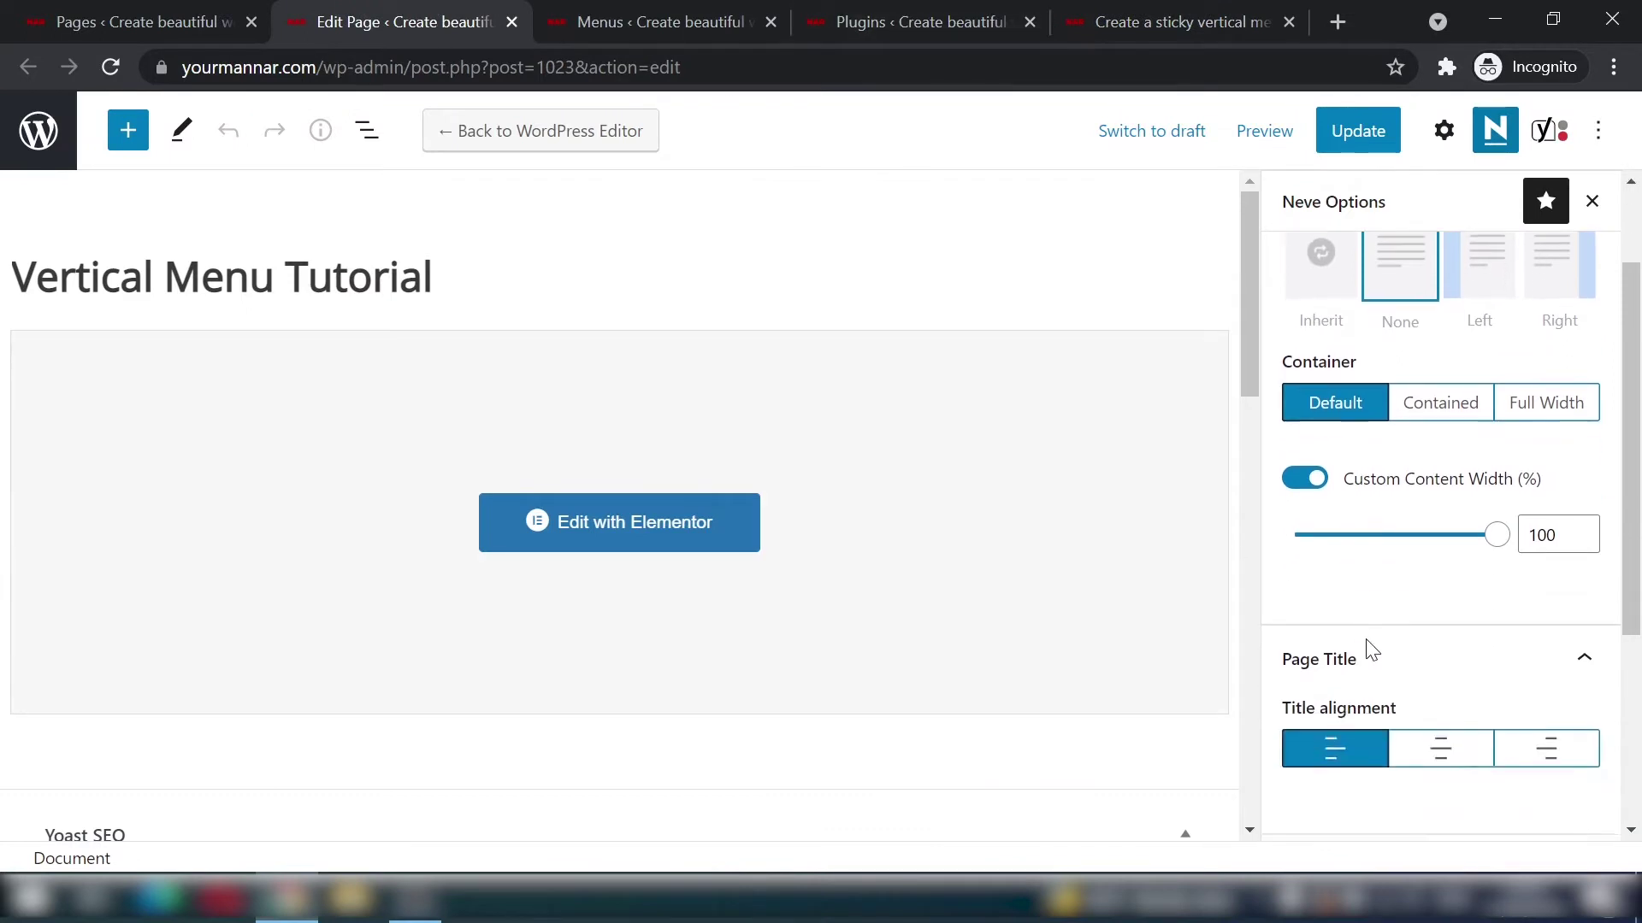
scroll(1454, 342, "up", 2)
left_click(1494, 130)
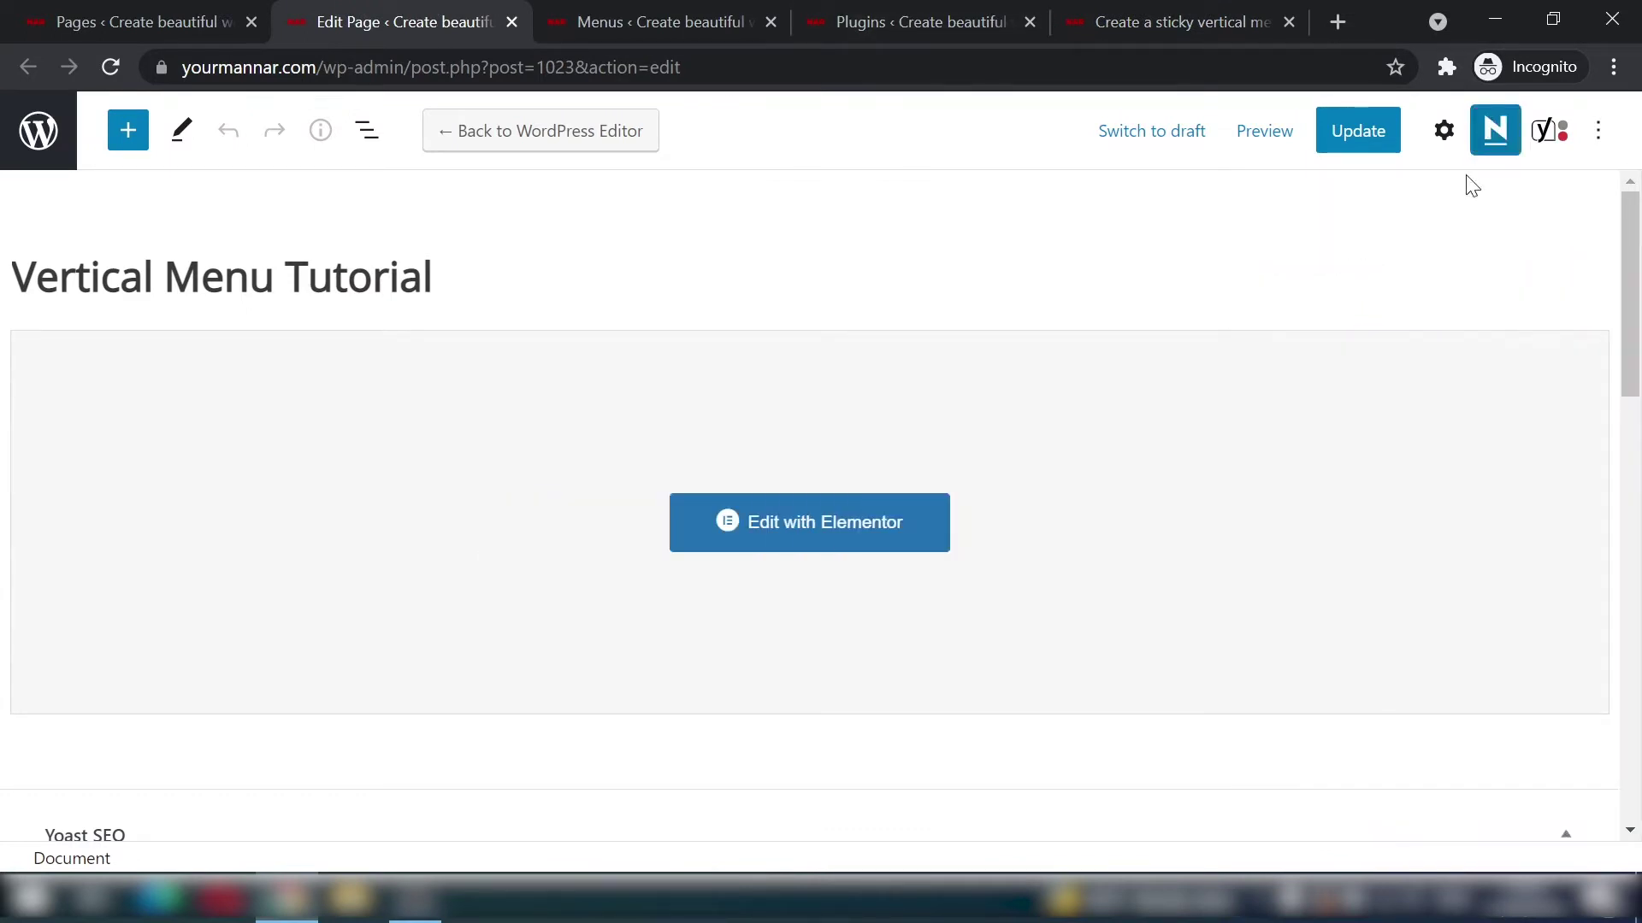
left_click(1493, 132)
scroll(1440, 623, "down", 5)
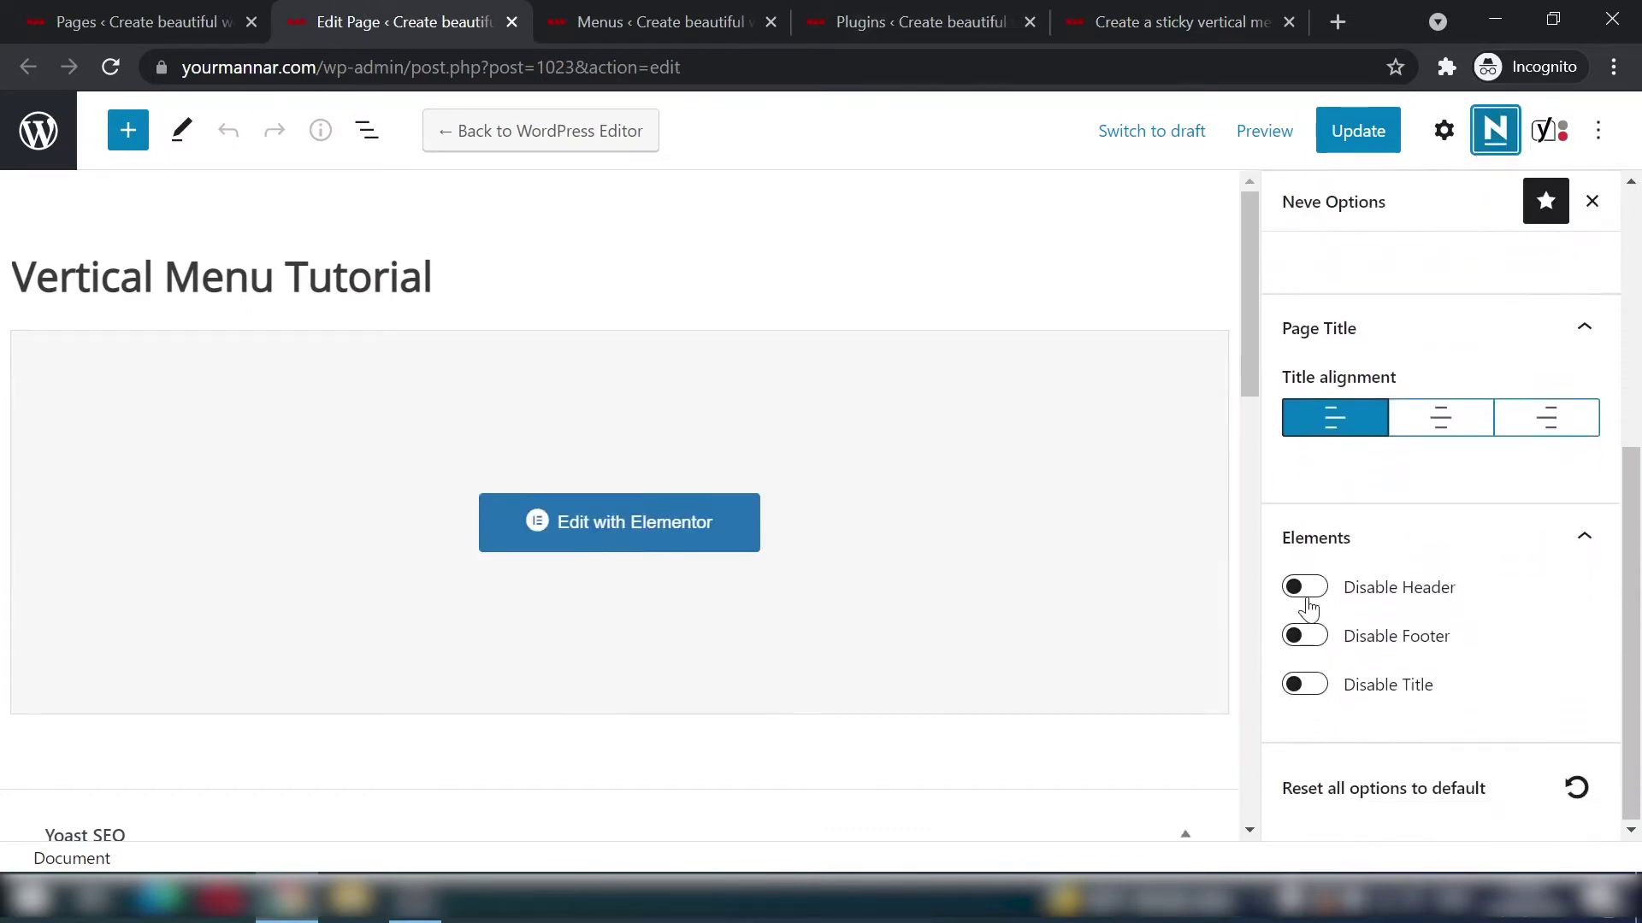
left_click(1304, 587)
left_click(1360, 132)
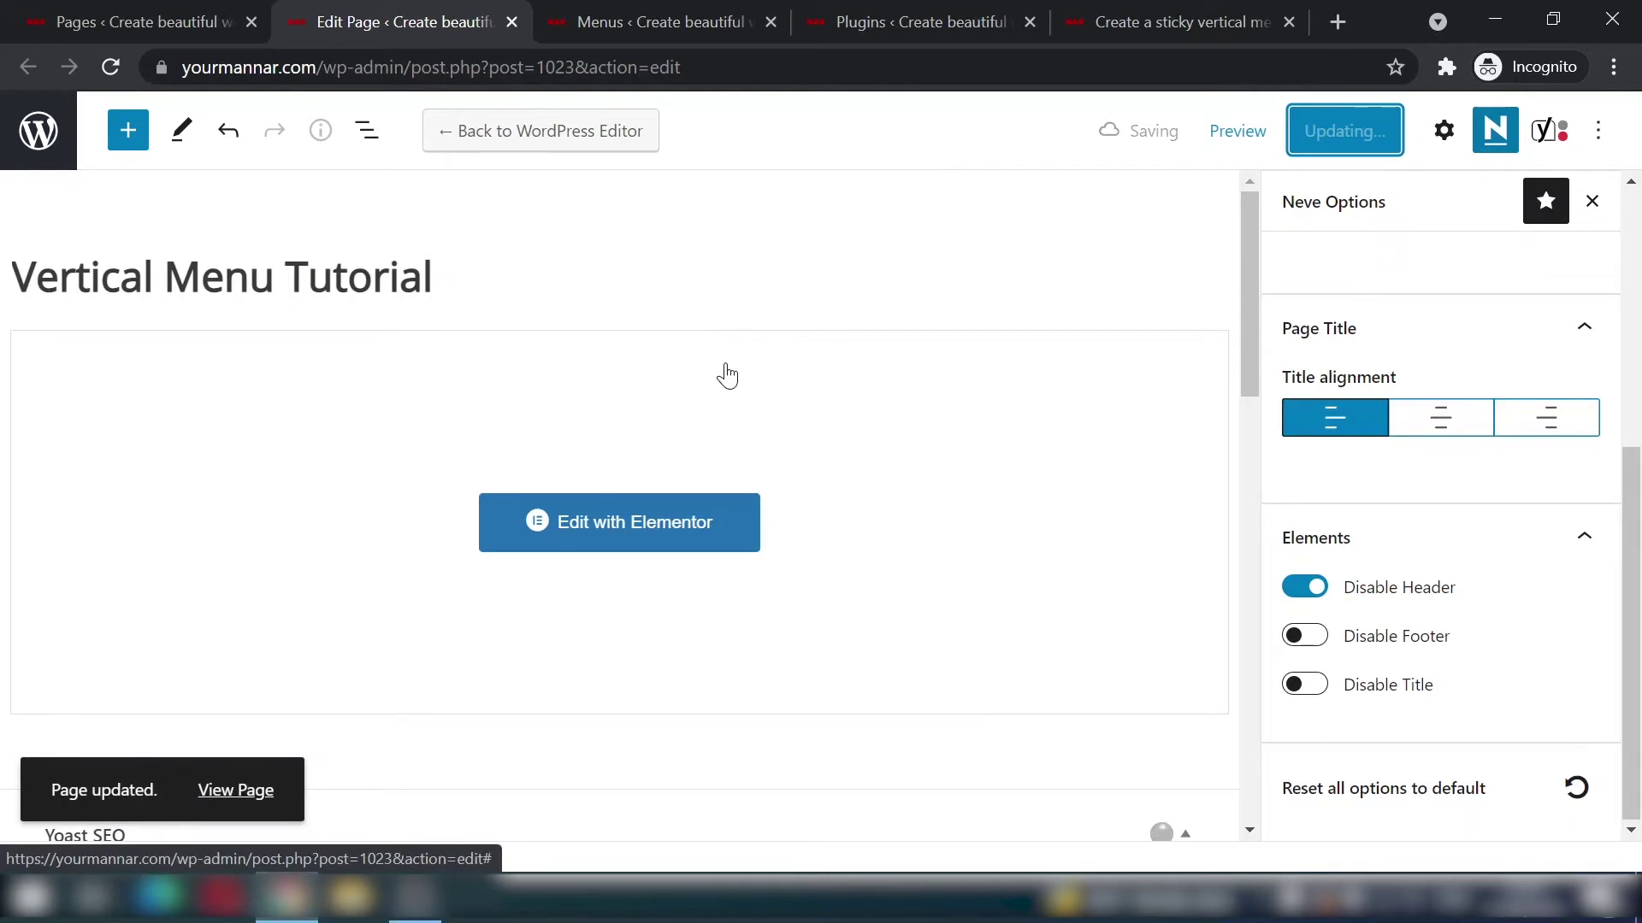
Step: Open the page in the Elementor editor and add a section with two equal columns
left_click(650, 524)
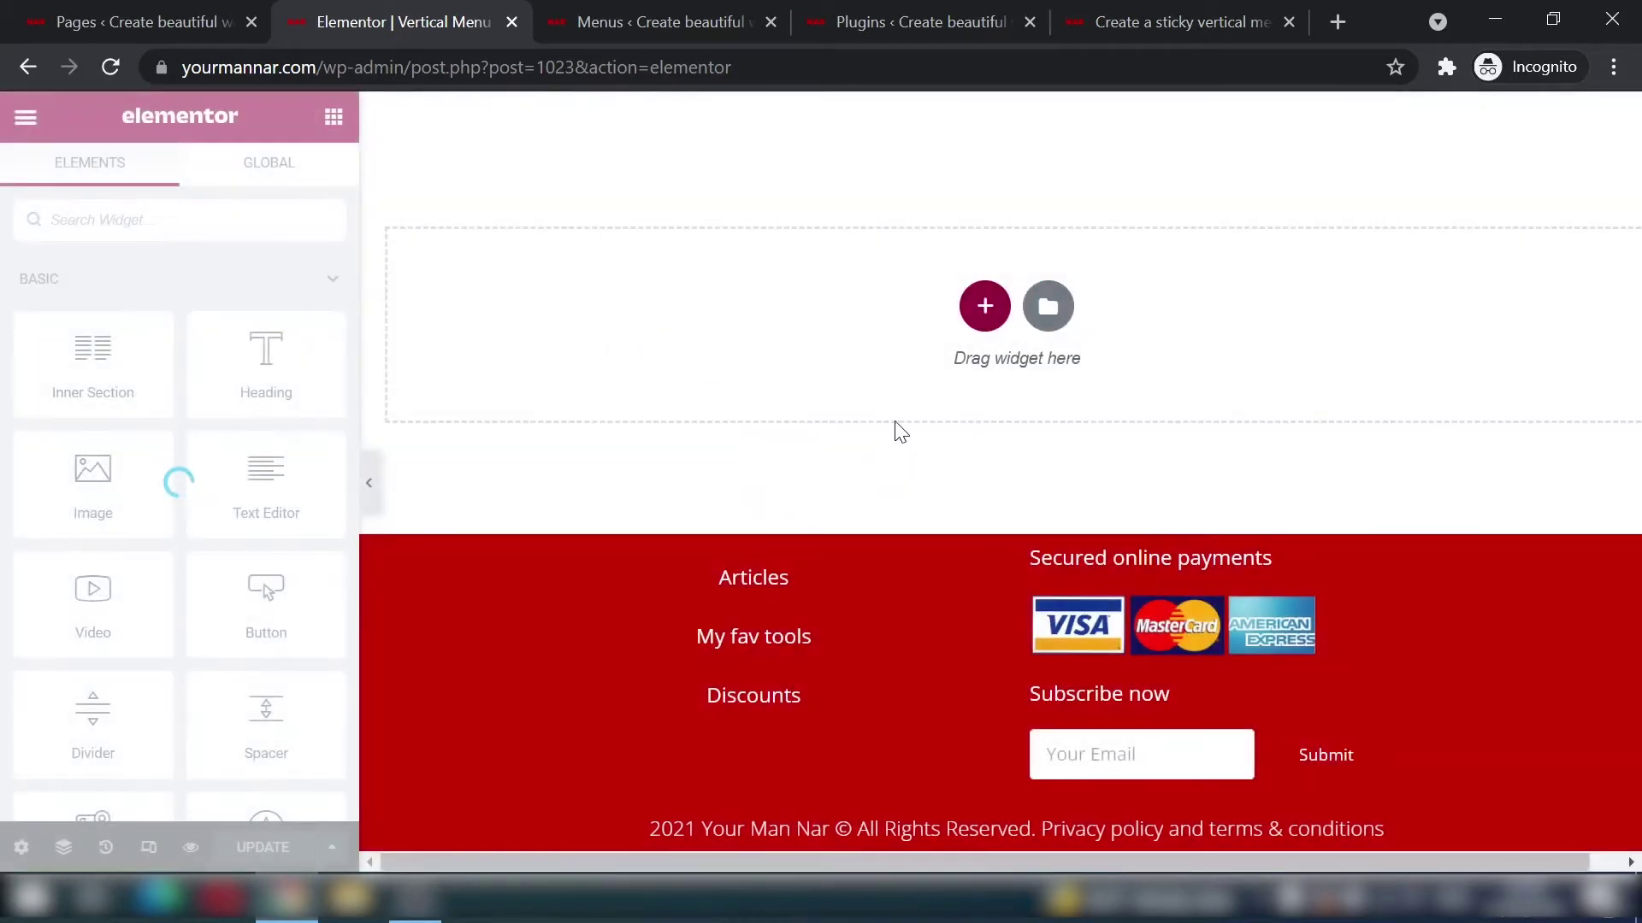
left_click(986, 310)
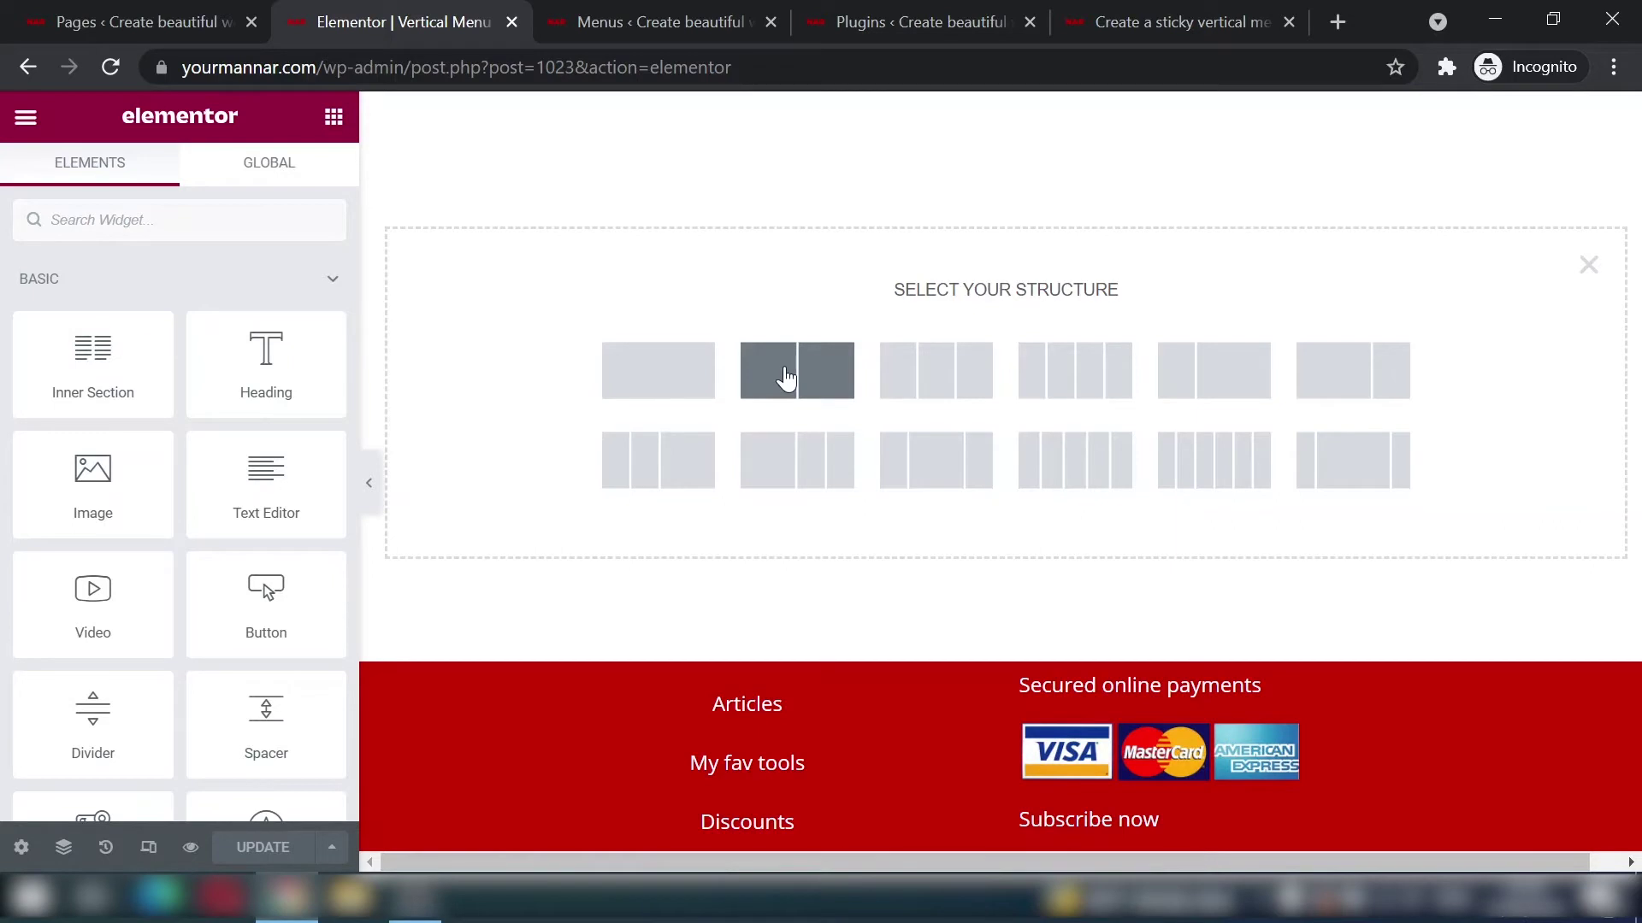
left_click(785, 377)
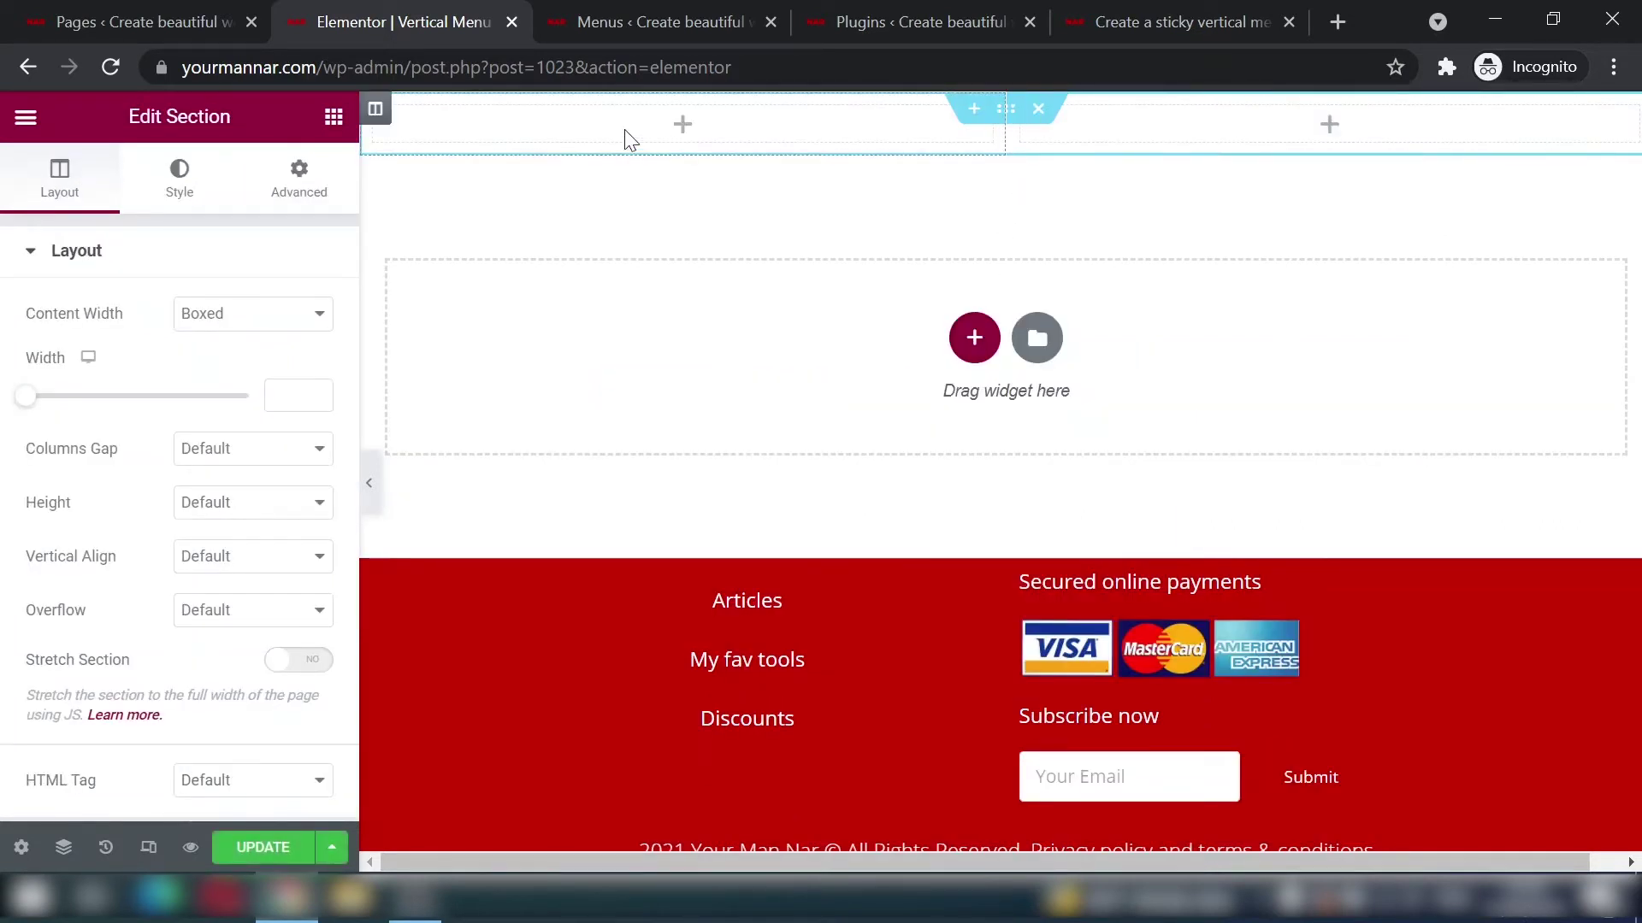
Step: Set the first column's width to 30%, trying 25% and 35% for comparison
left_click(375, 109)
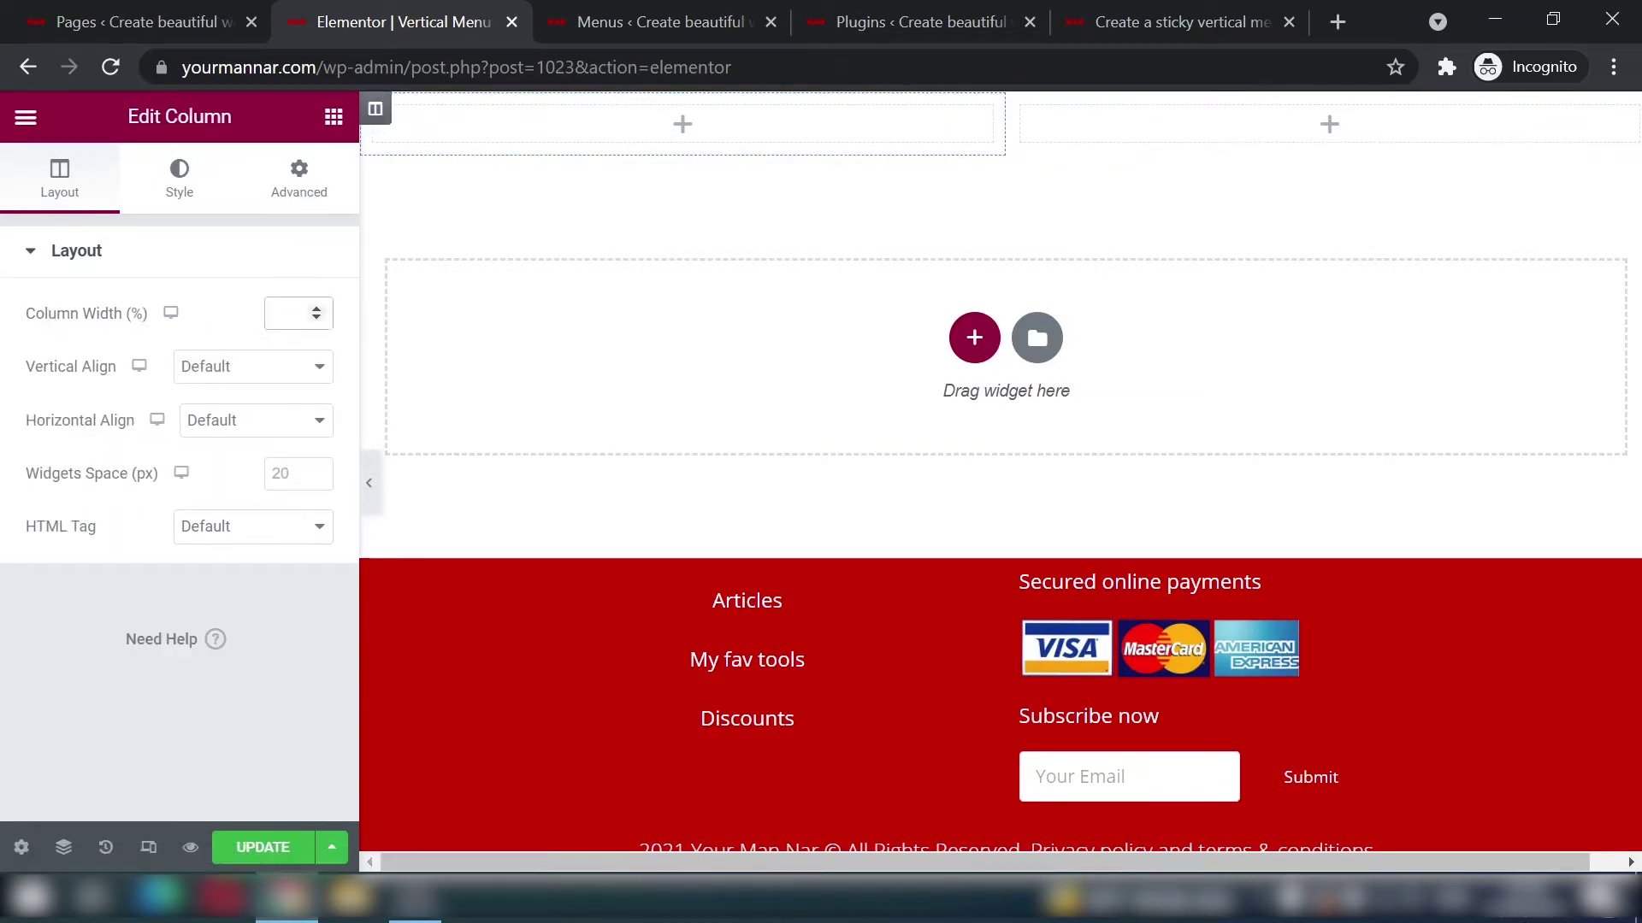
type("30")
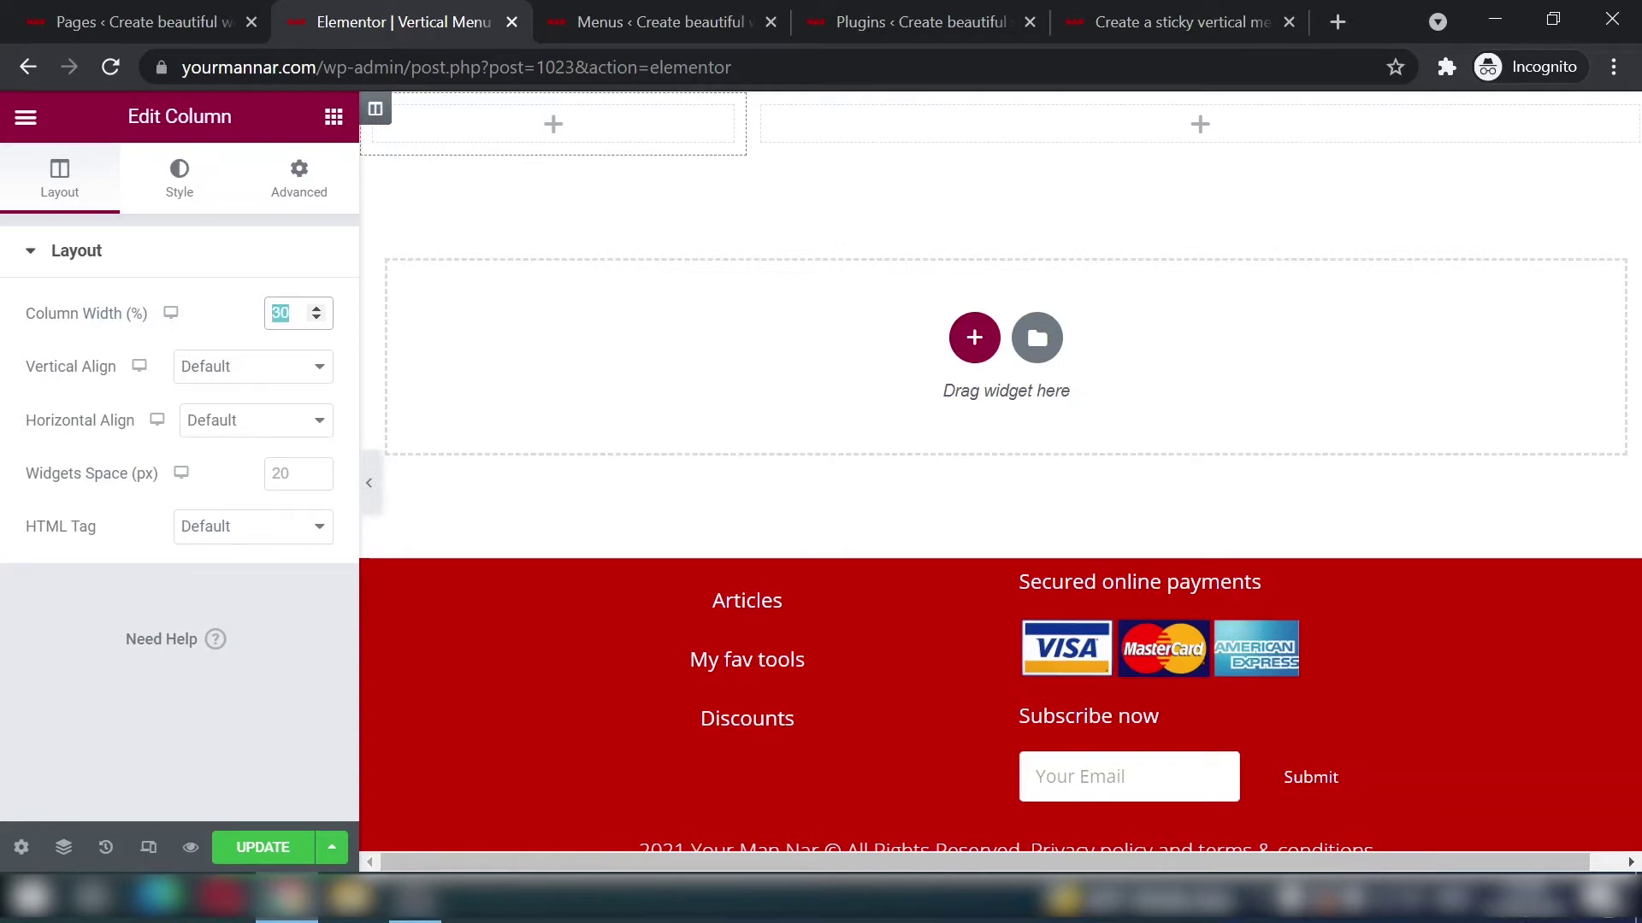
type("25")
type("35")
type("30")
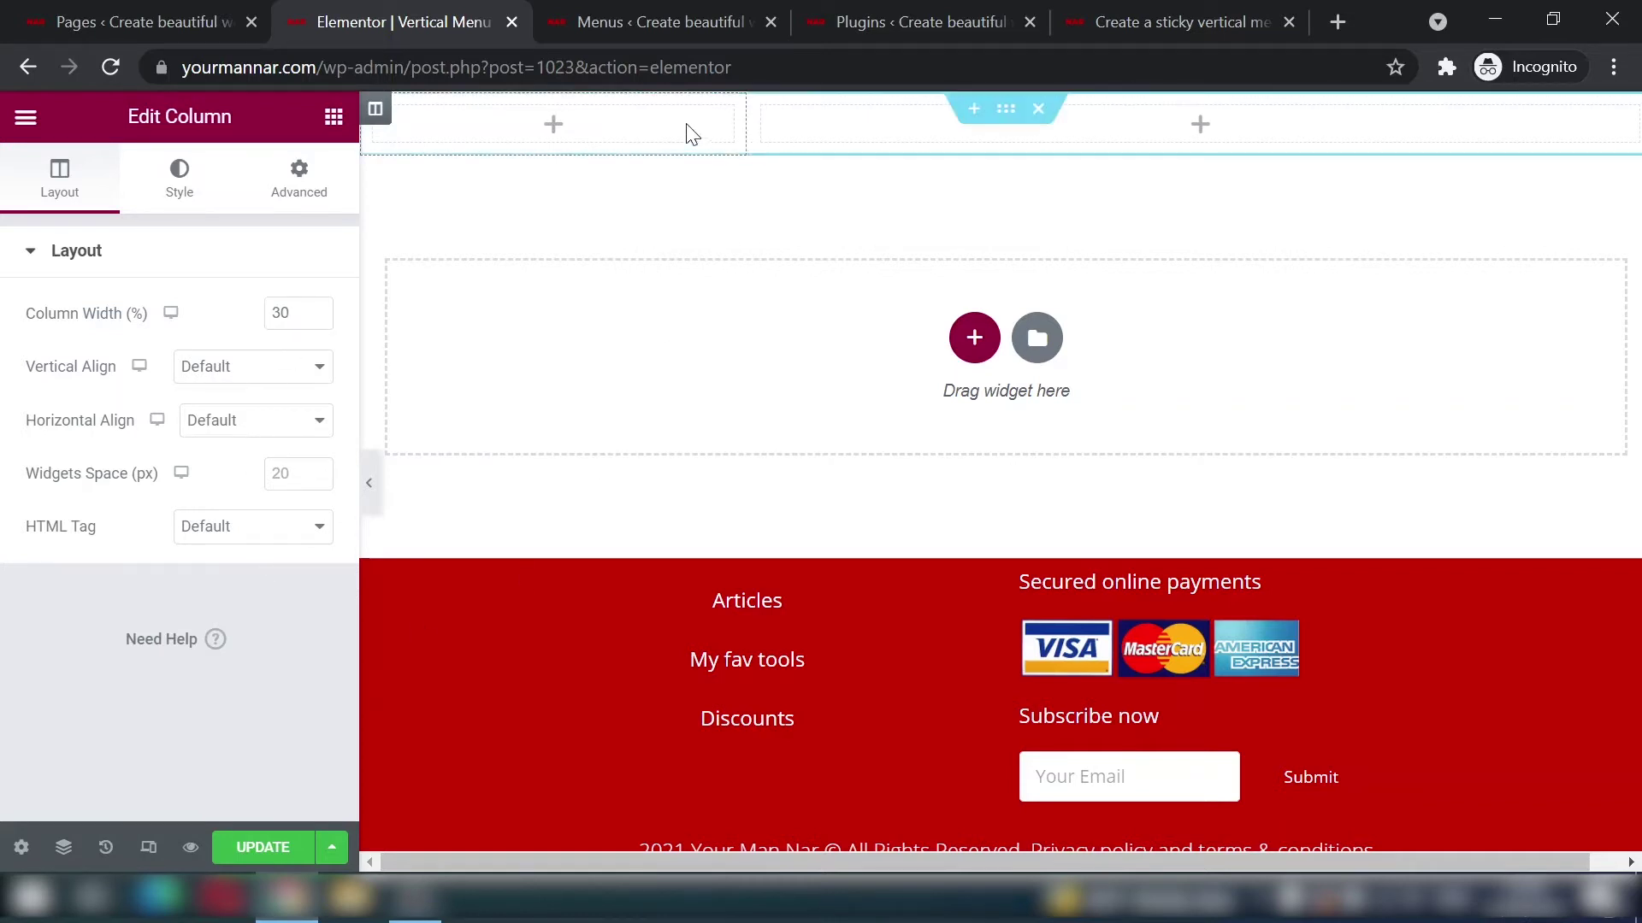
Step: Preview the page layout with the editing panel hidden and bring the panel back
left_click(368, 483)
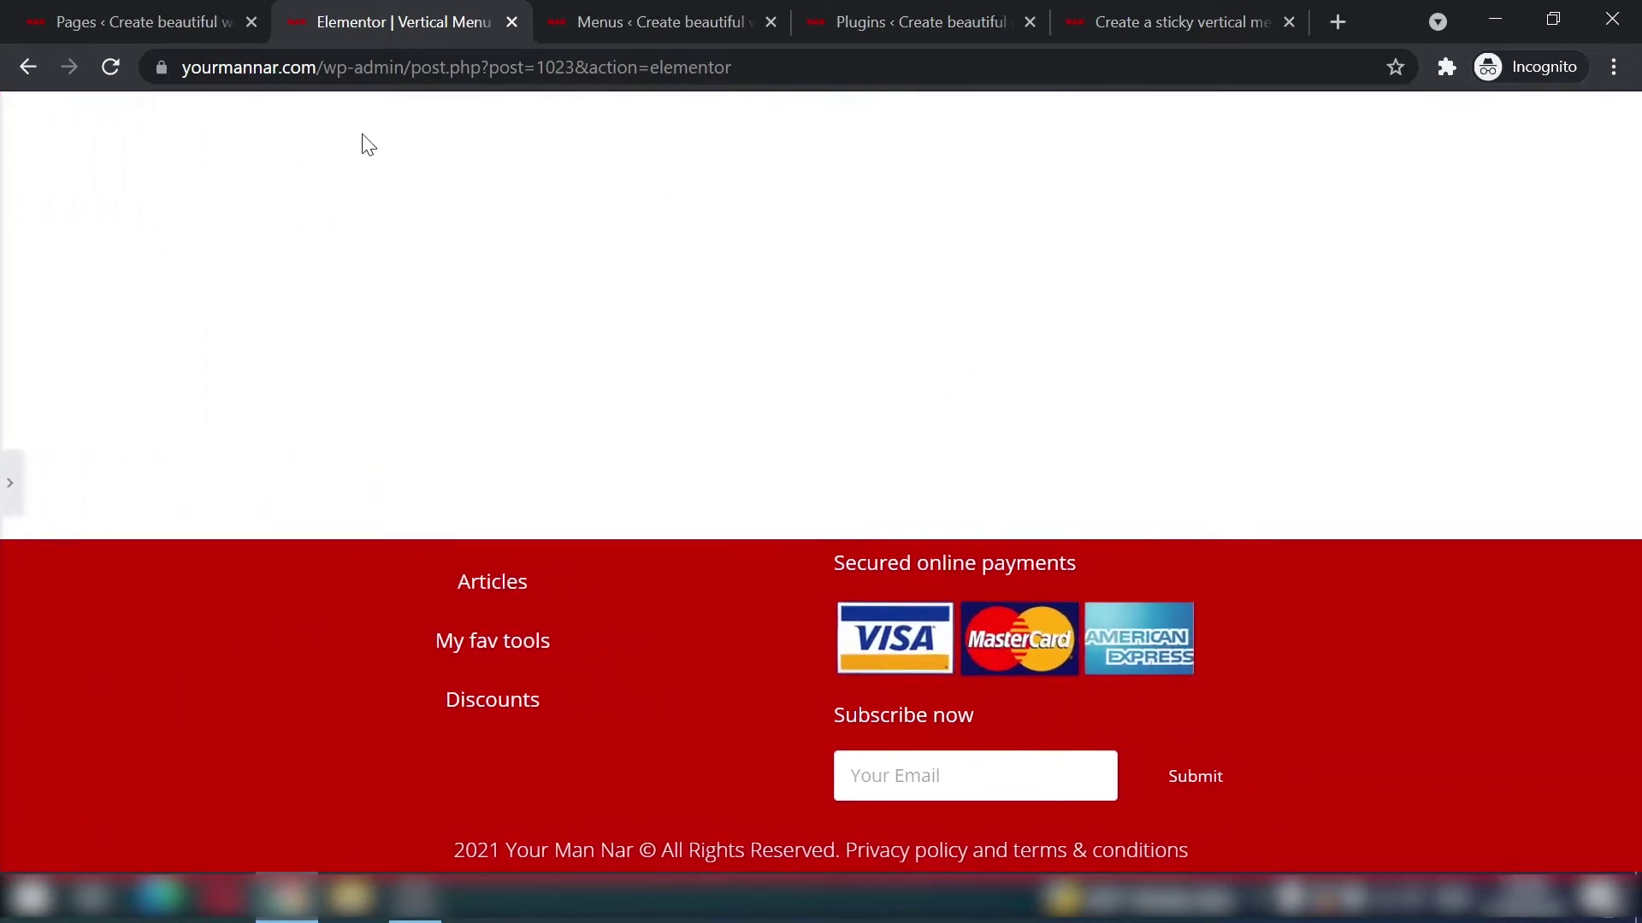
left_click(9, 483)
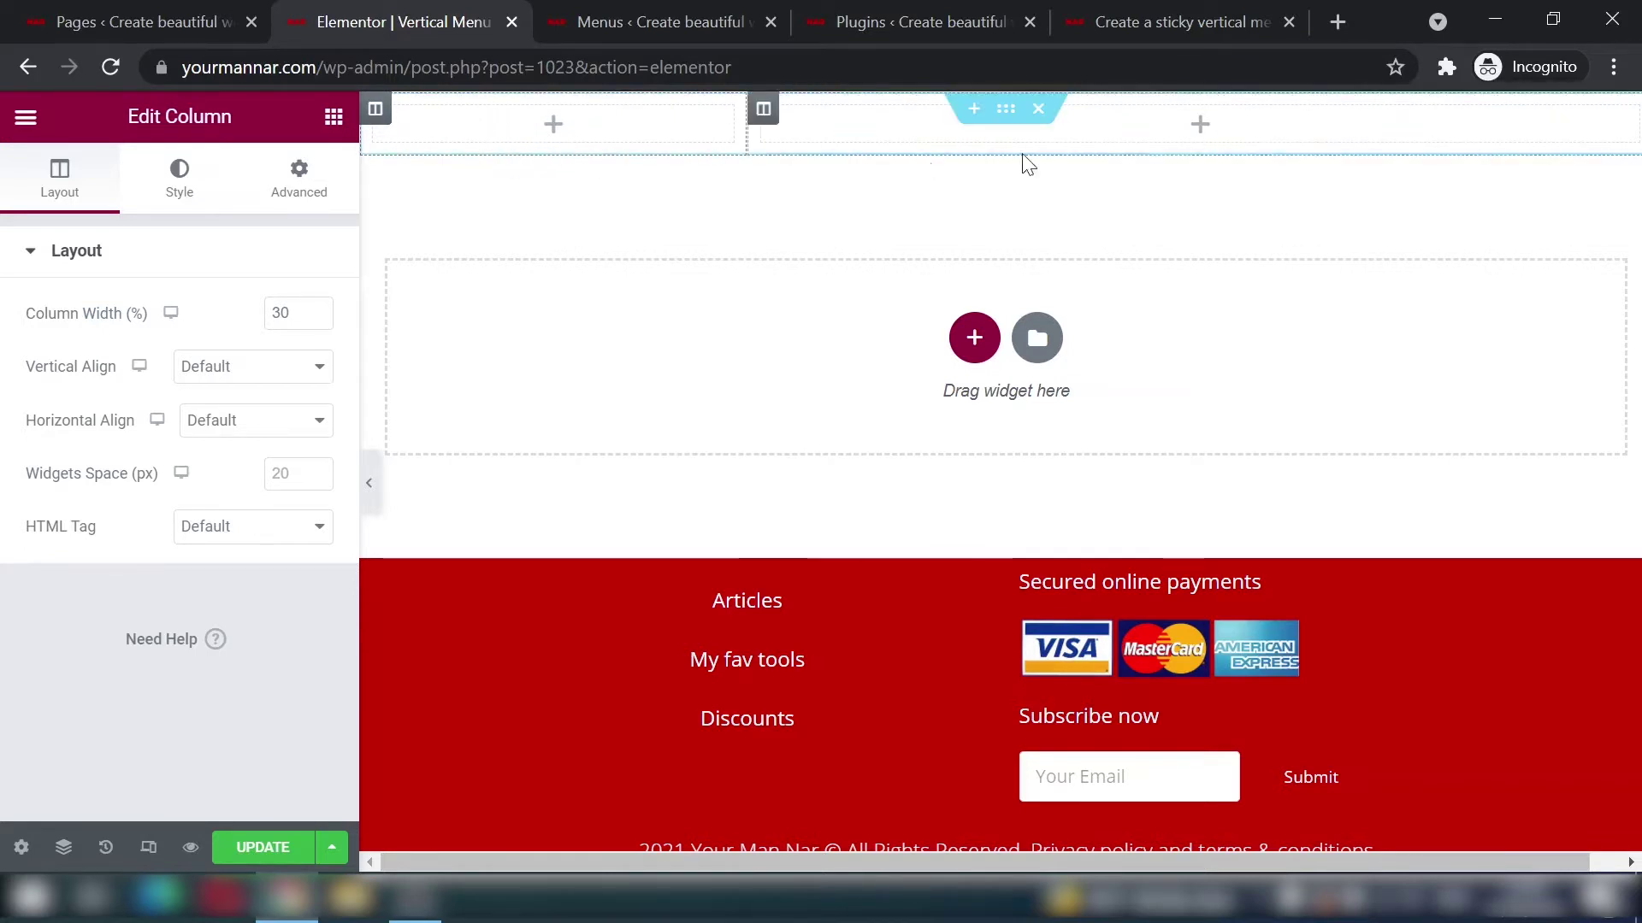
Step: Set the two-column section's padding in percent with unlinked values: 3 top and bottom, 5 right and left
left_click(1007, 117)
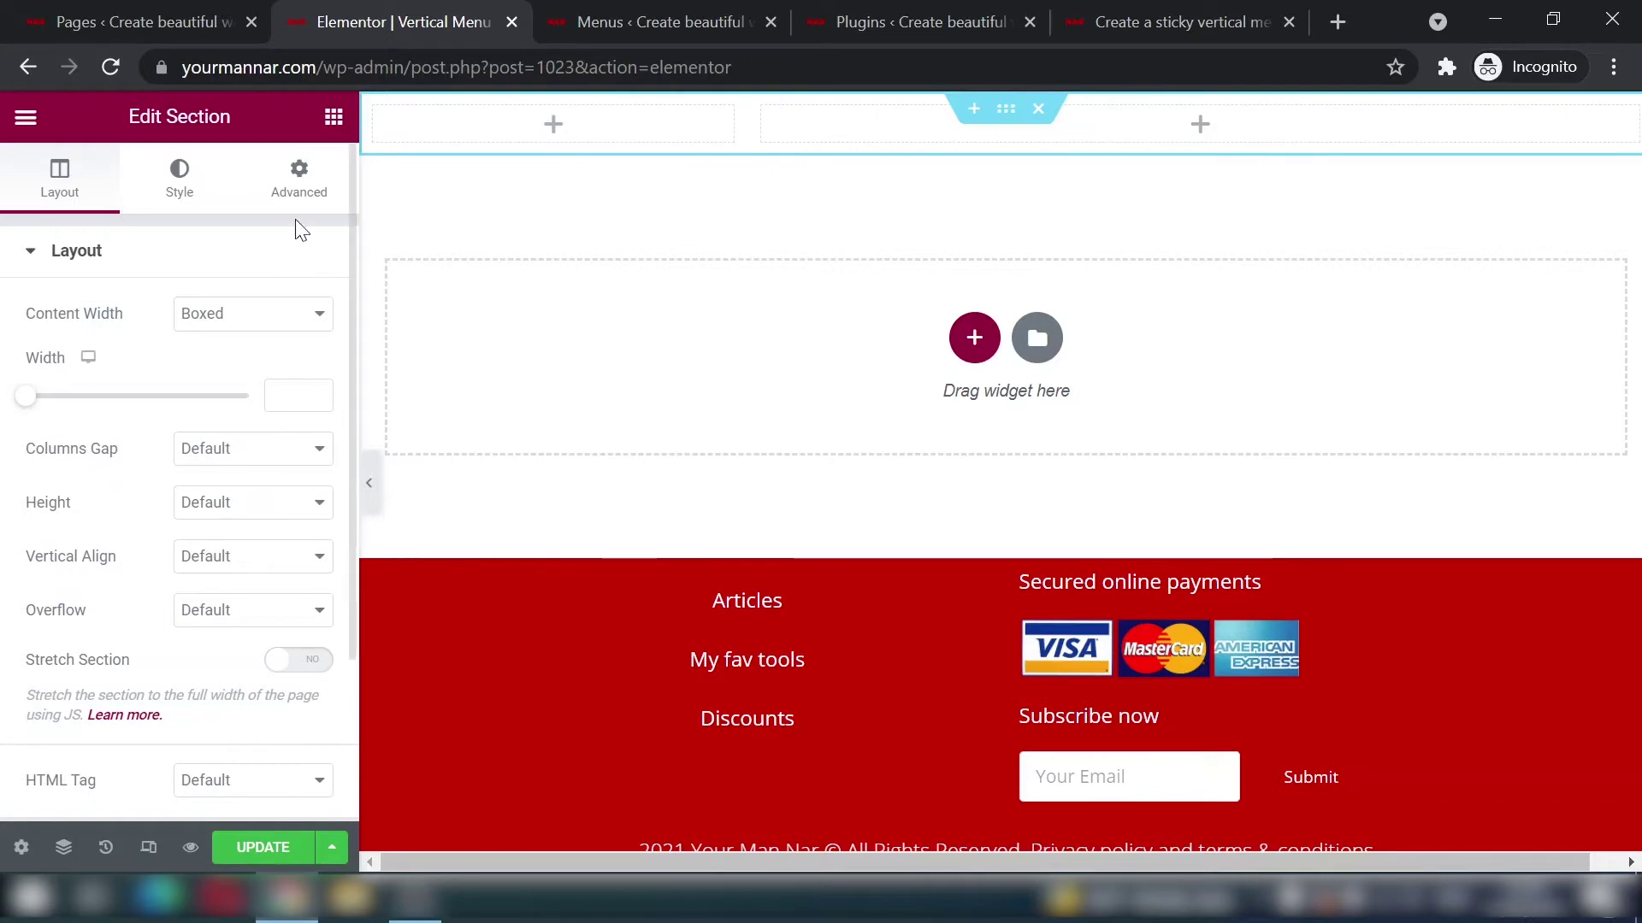
left_click(295, 190)
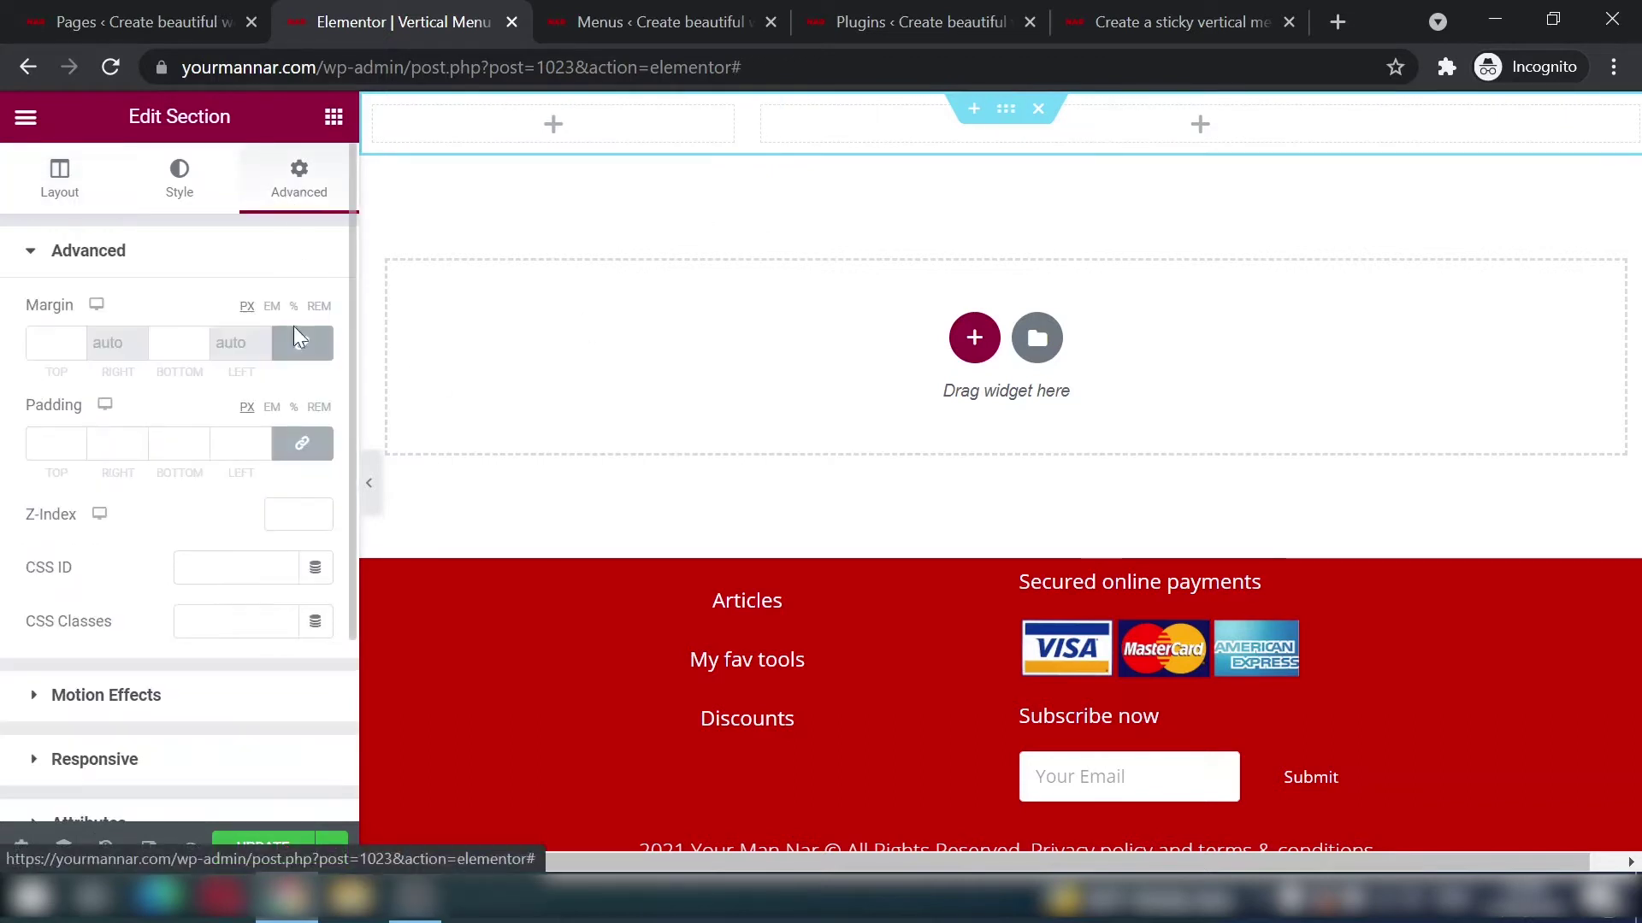
left_click(309, 453)
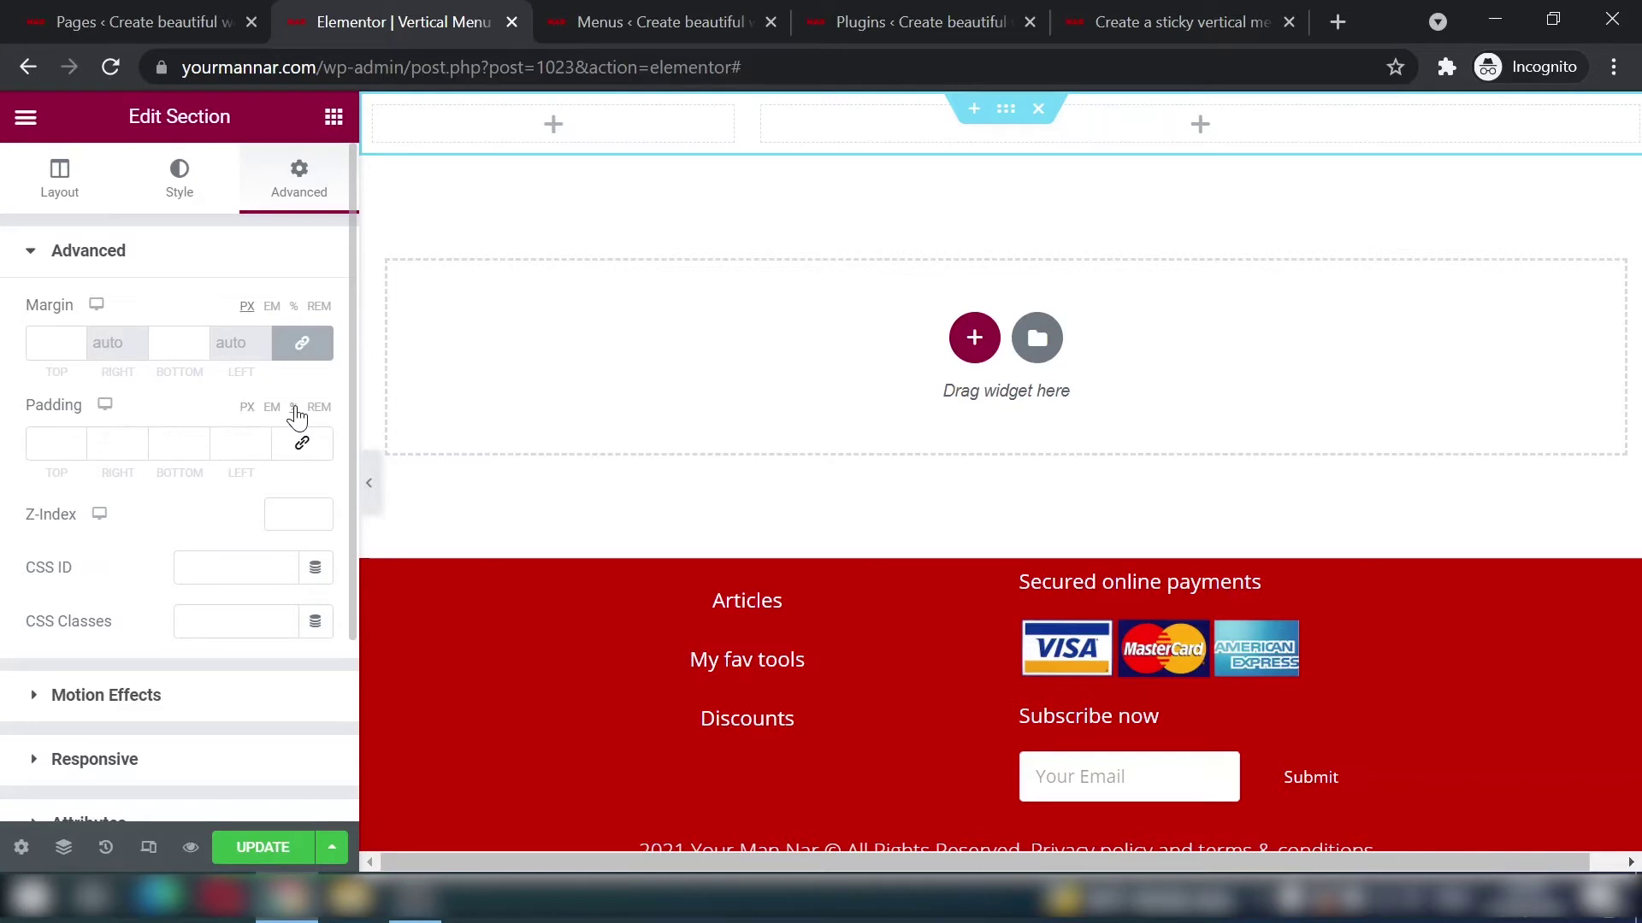
left_click(294, 408)
type("5")
left_click(109, 443)
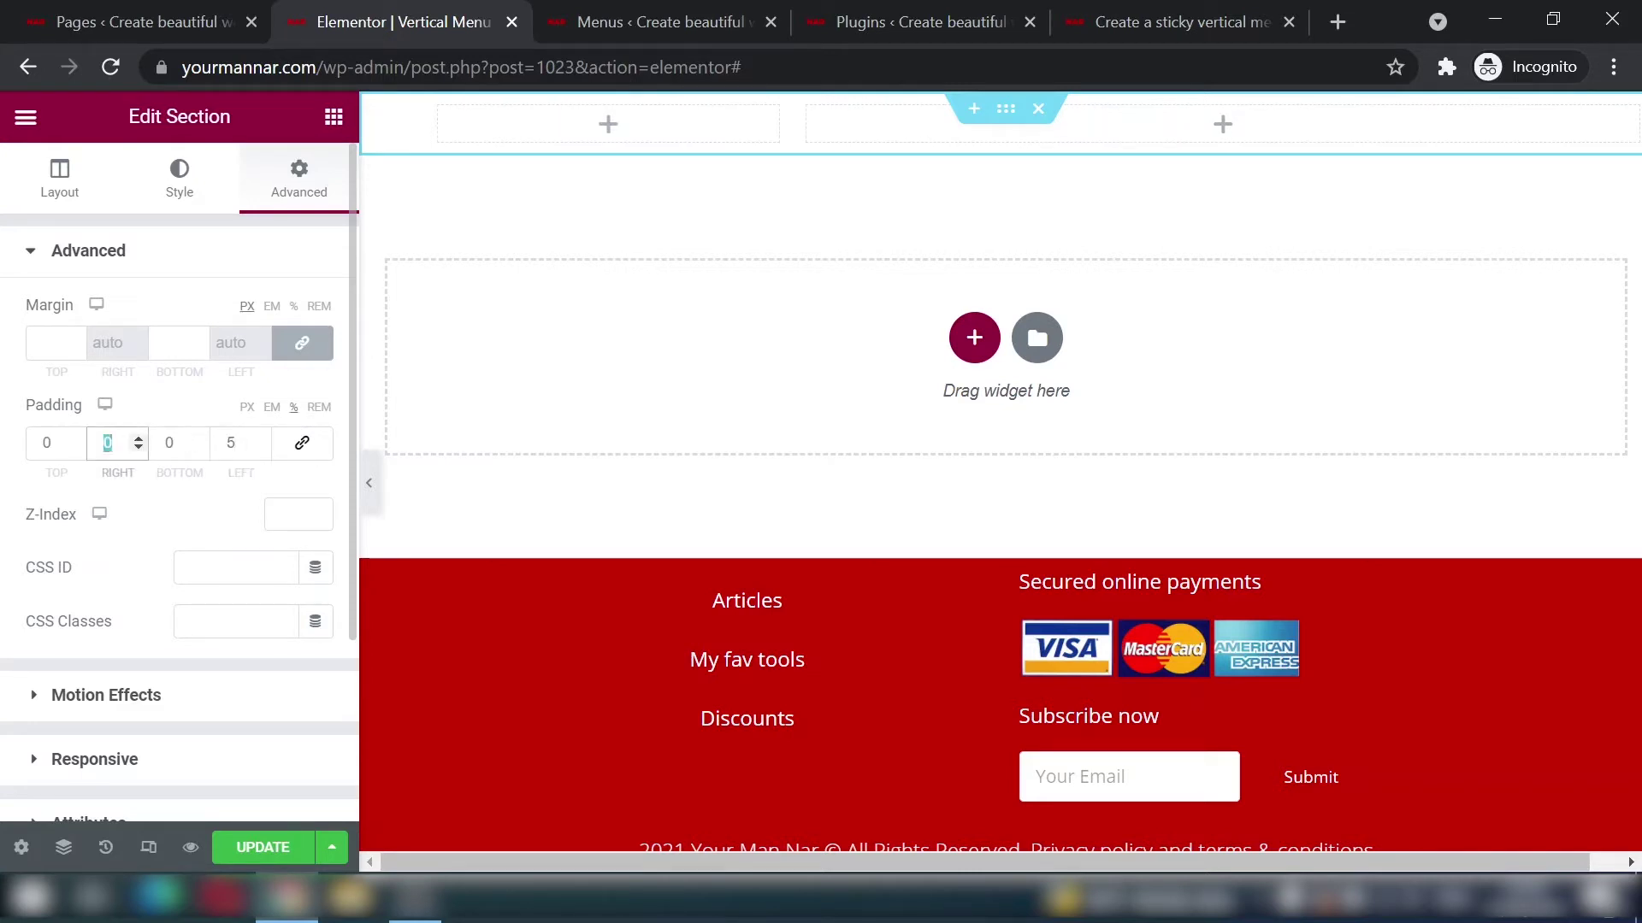
type("5")
key("Tab")
type("3")
left_click(47, 443)
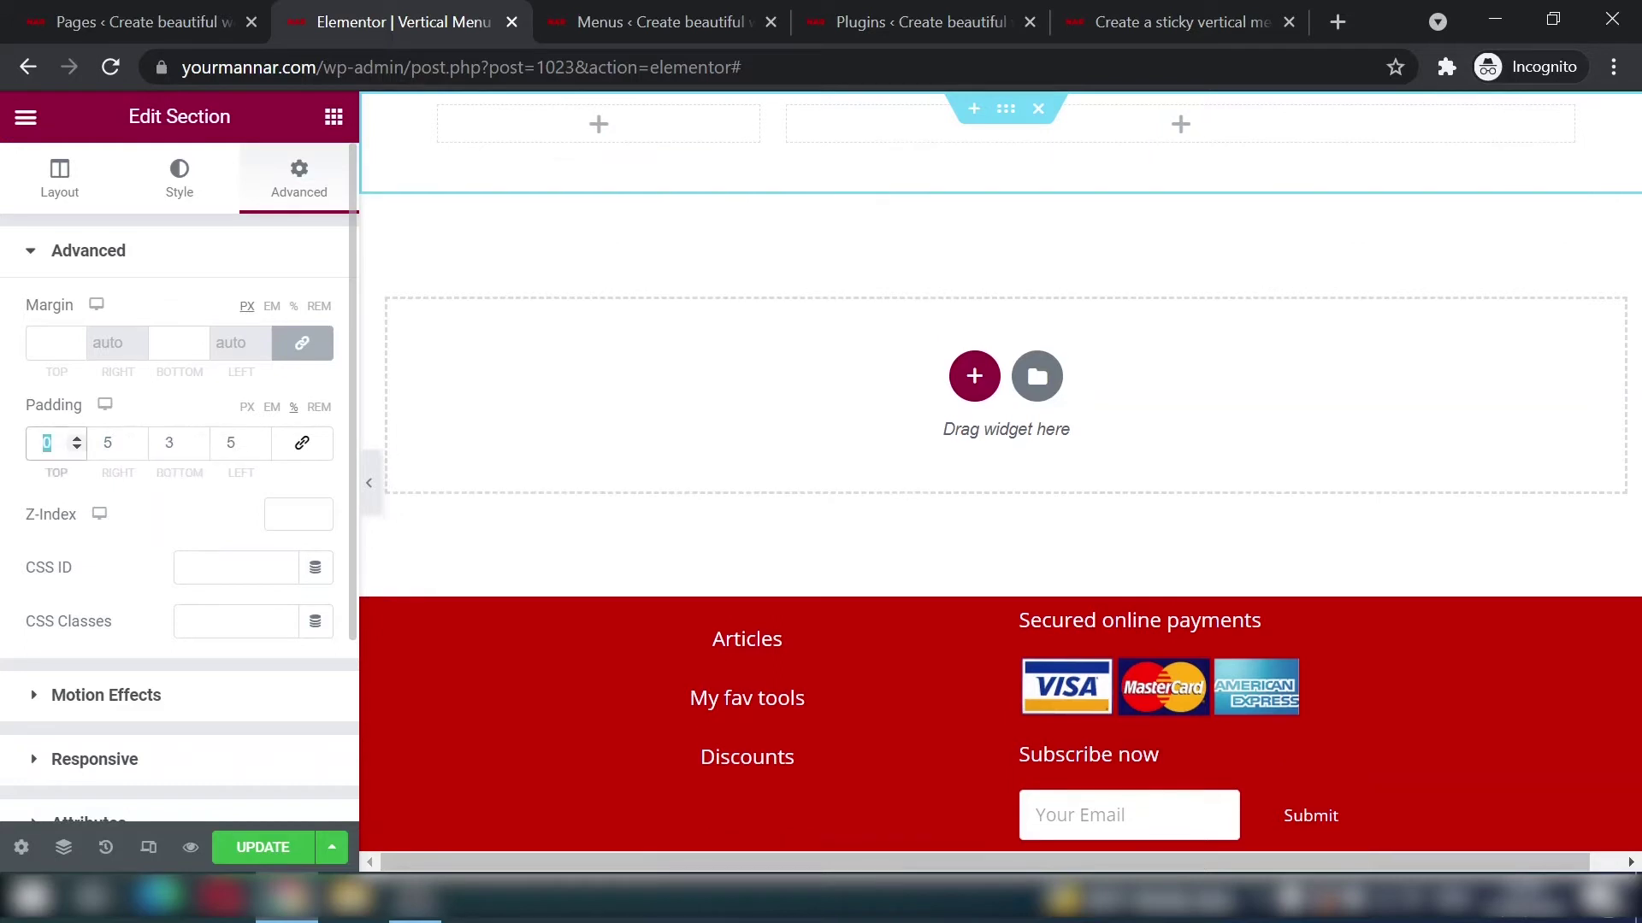
type("3")
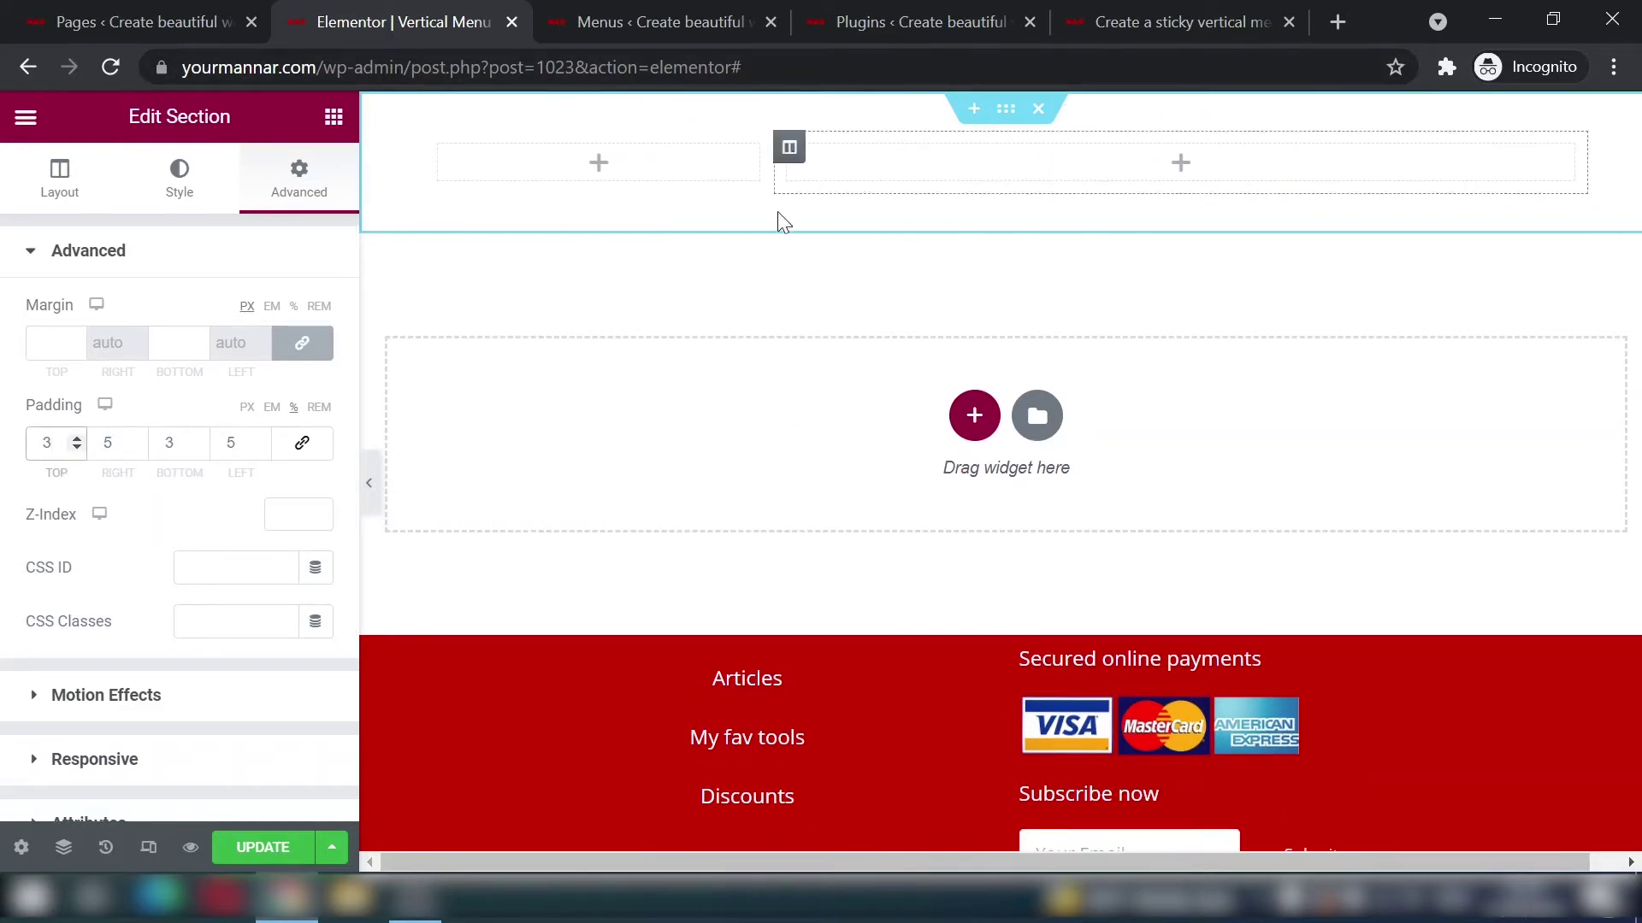
Step: Check the process list in the sticky vertical menu article, and update the page in the Elementor editor
left_click(62, 174)
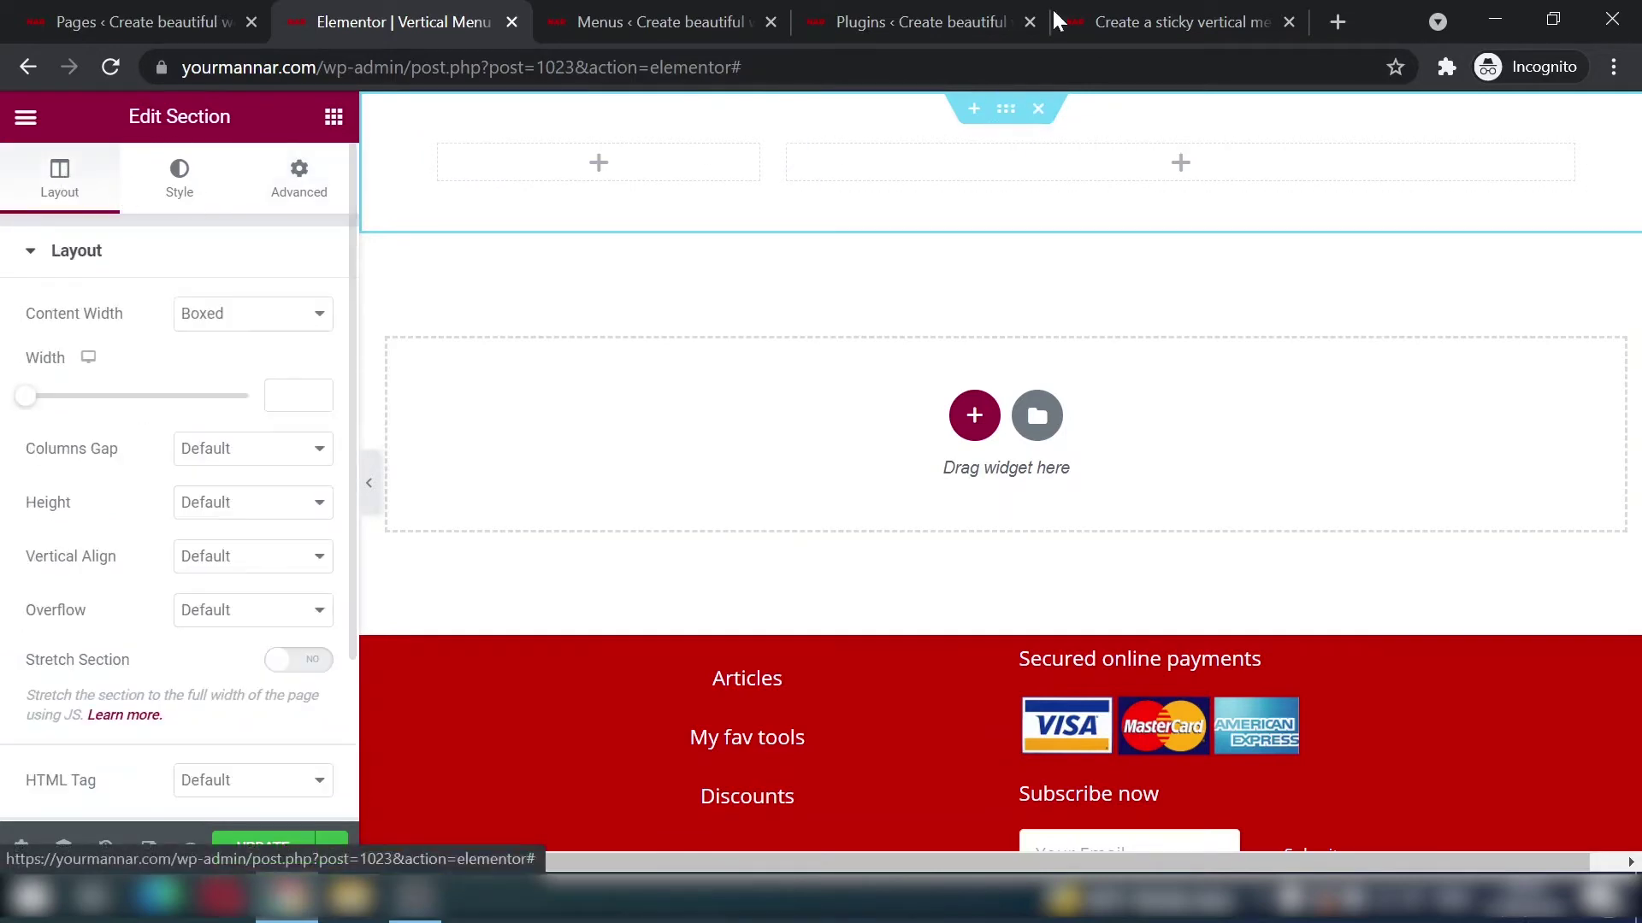
left_click(1112, 22)
scroll(776, 396, "down", 15)
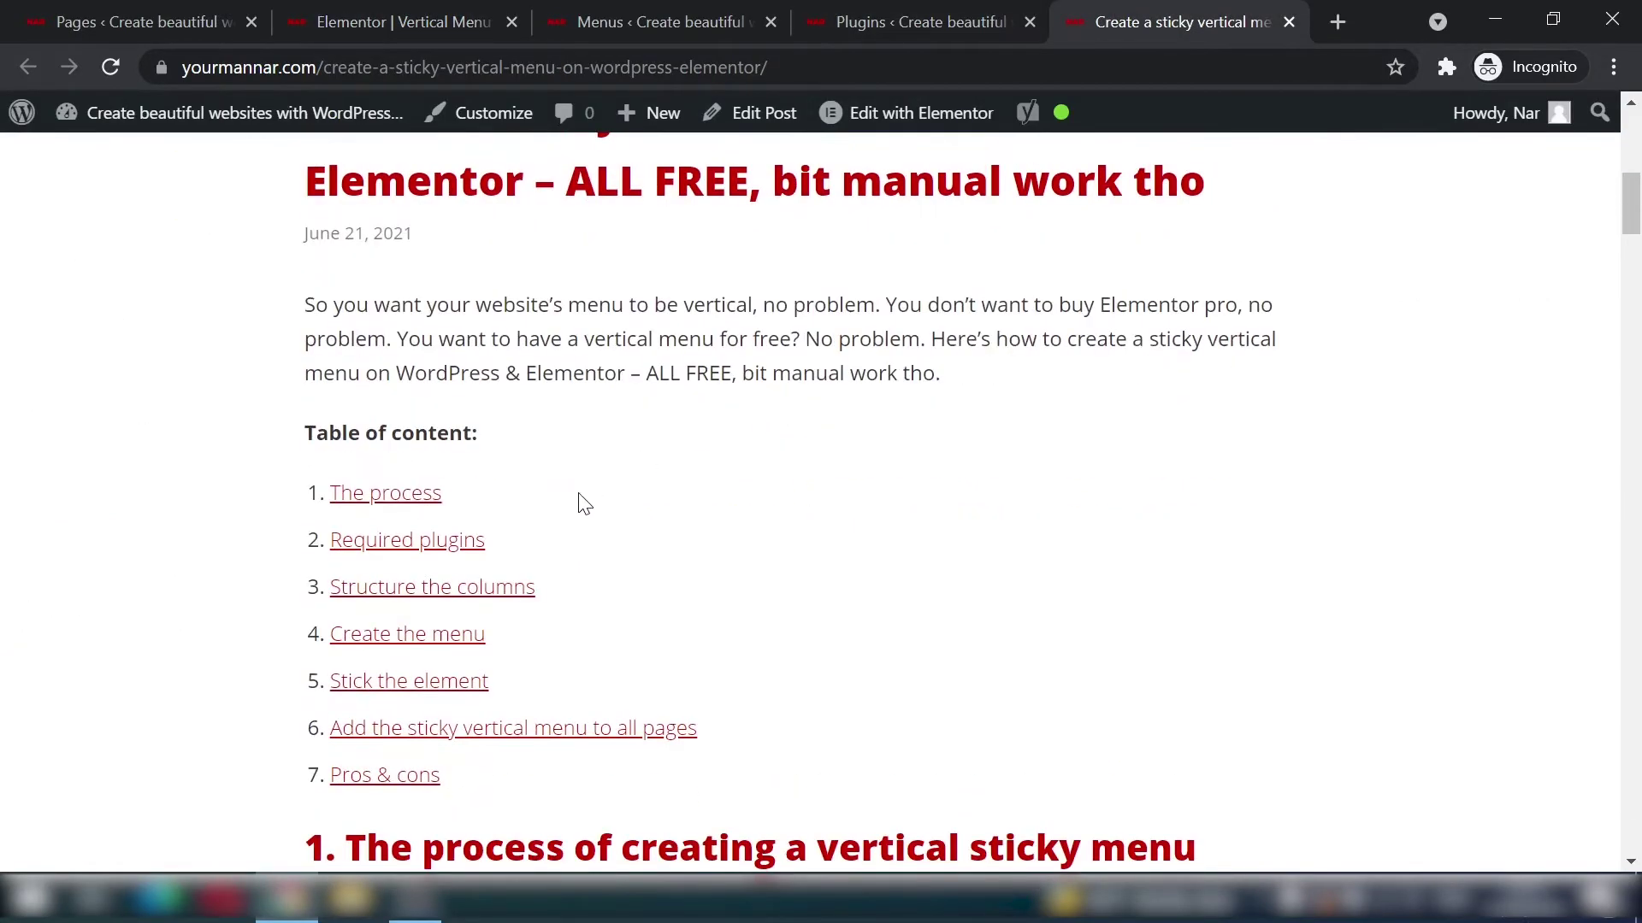
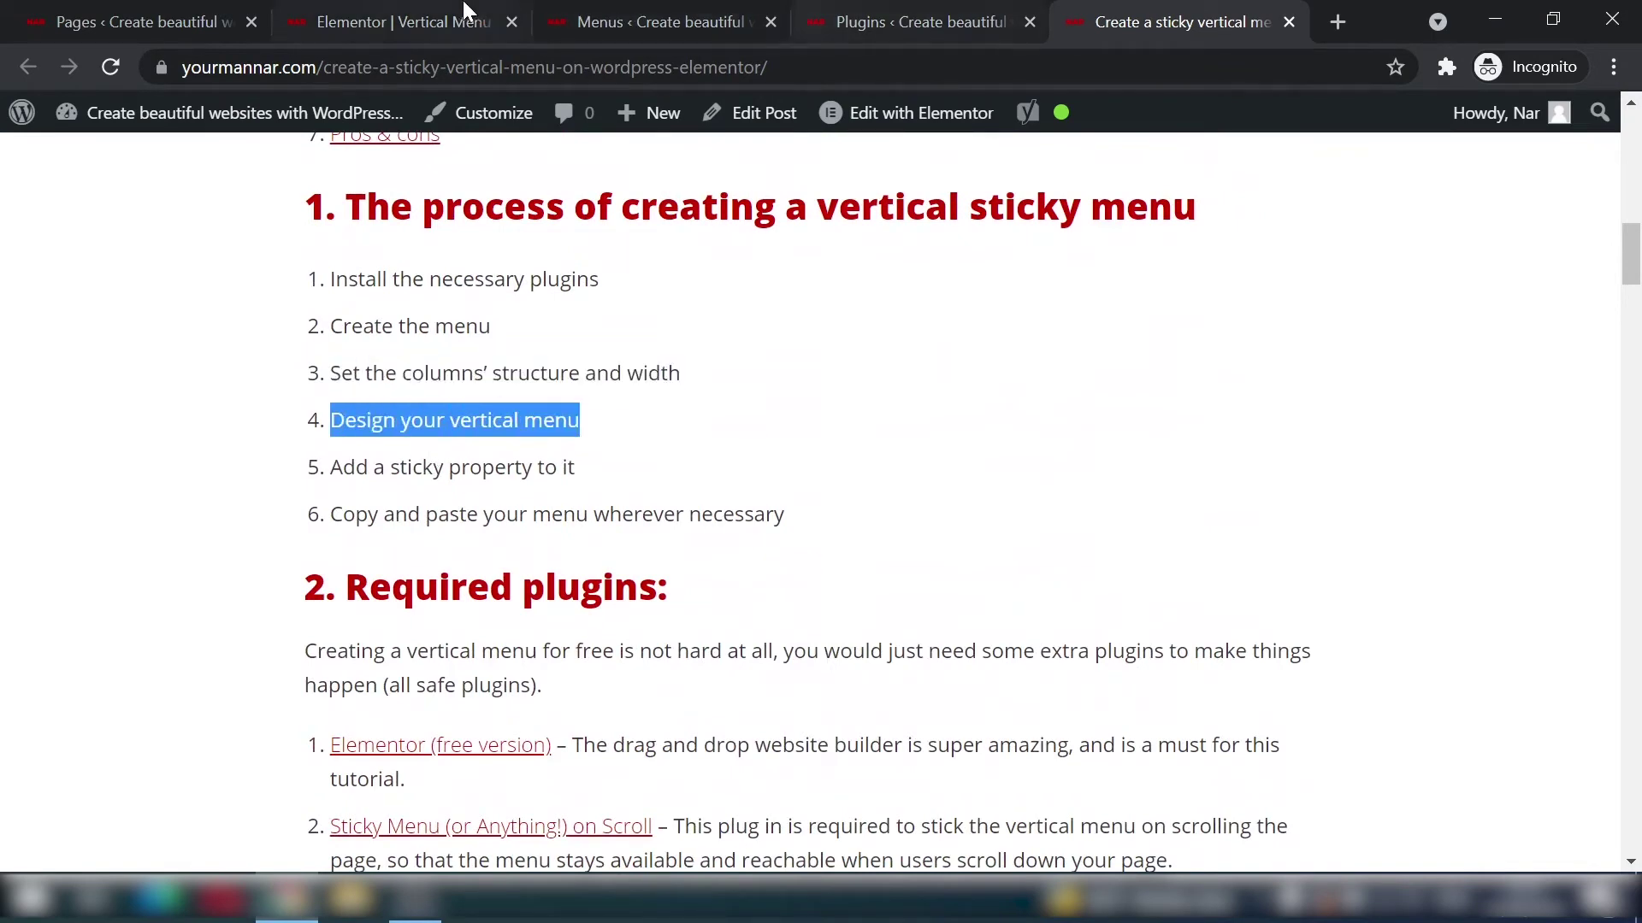
left_click(280, 846)
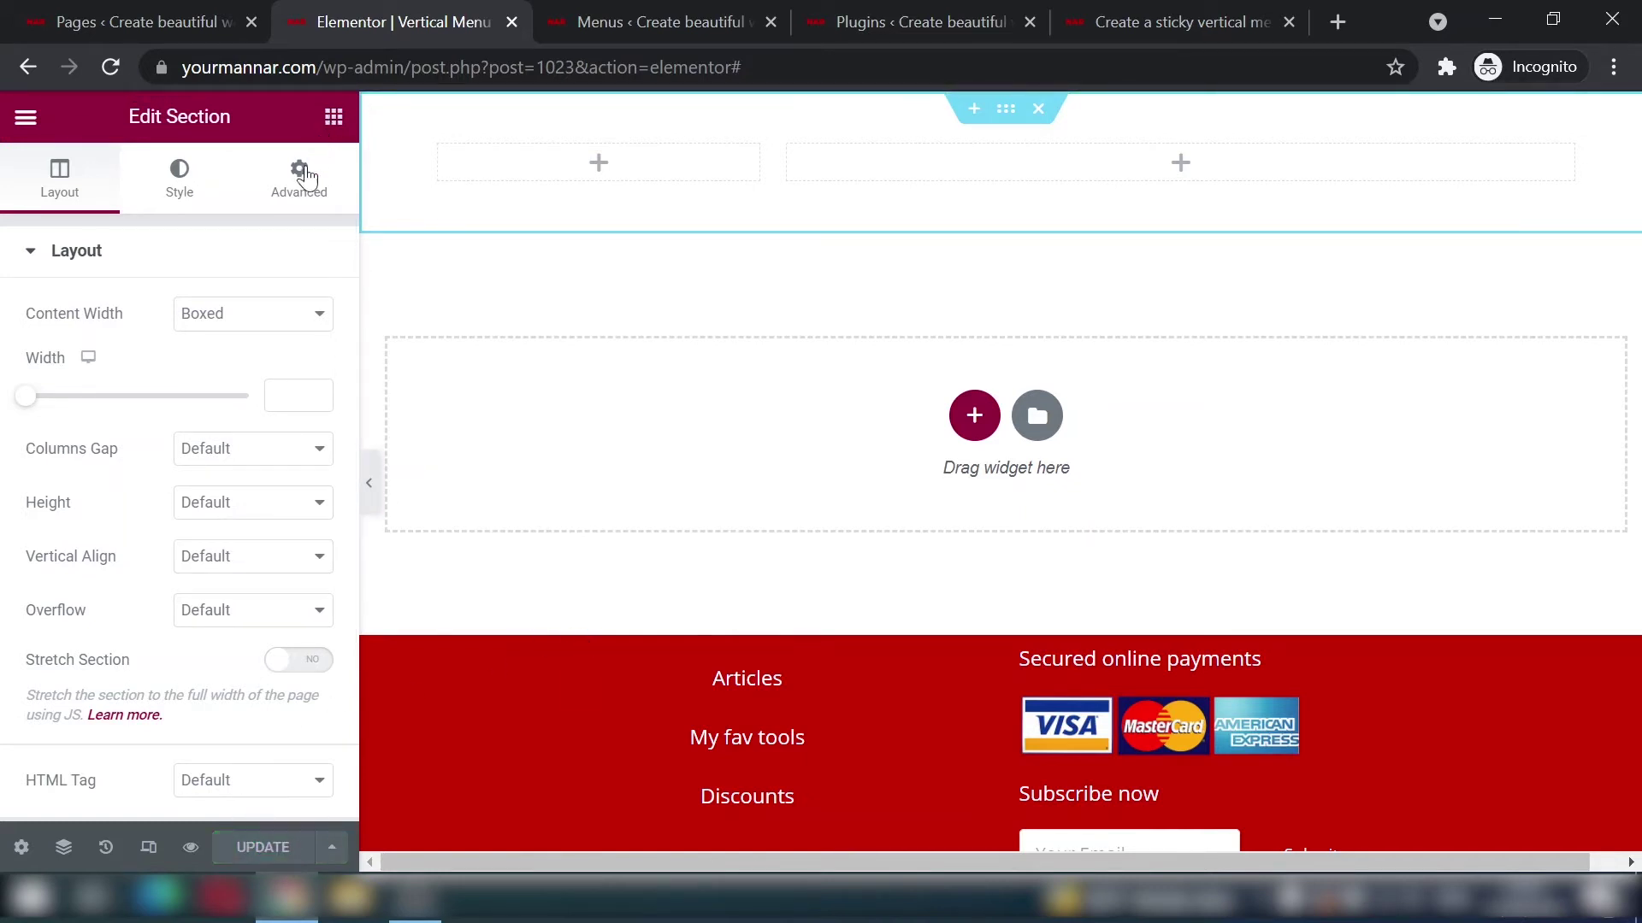
Step: Add an Image widget to the narrow column and place the hamburger-icon Navigation Menu widget below it
left_click(333, 117)
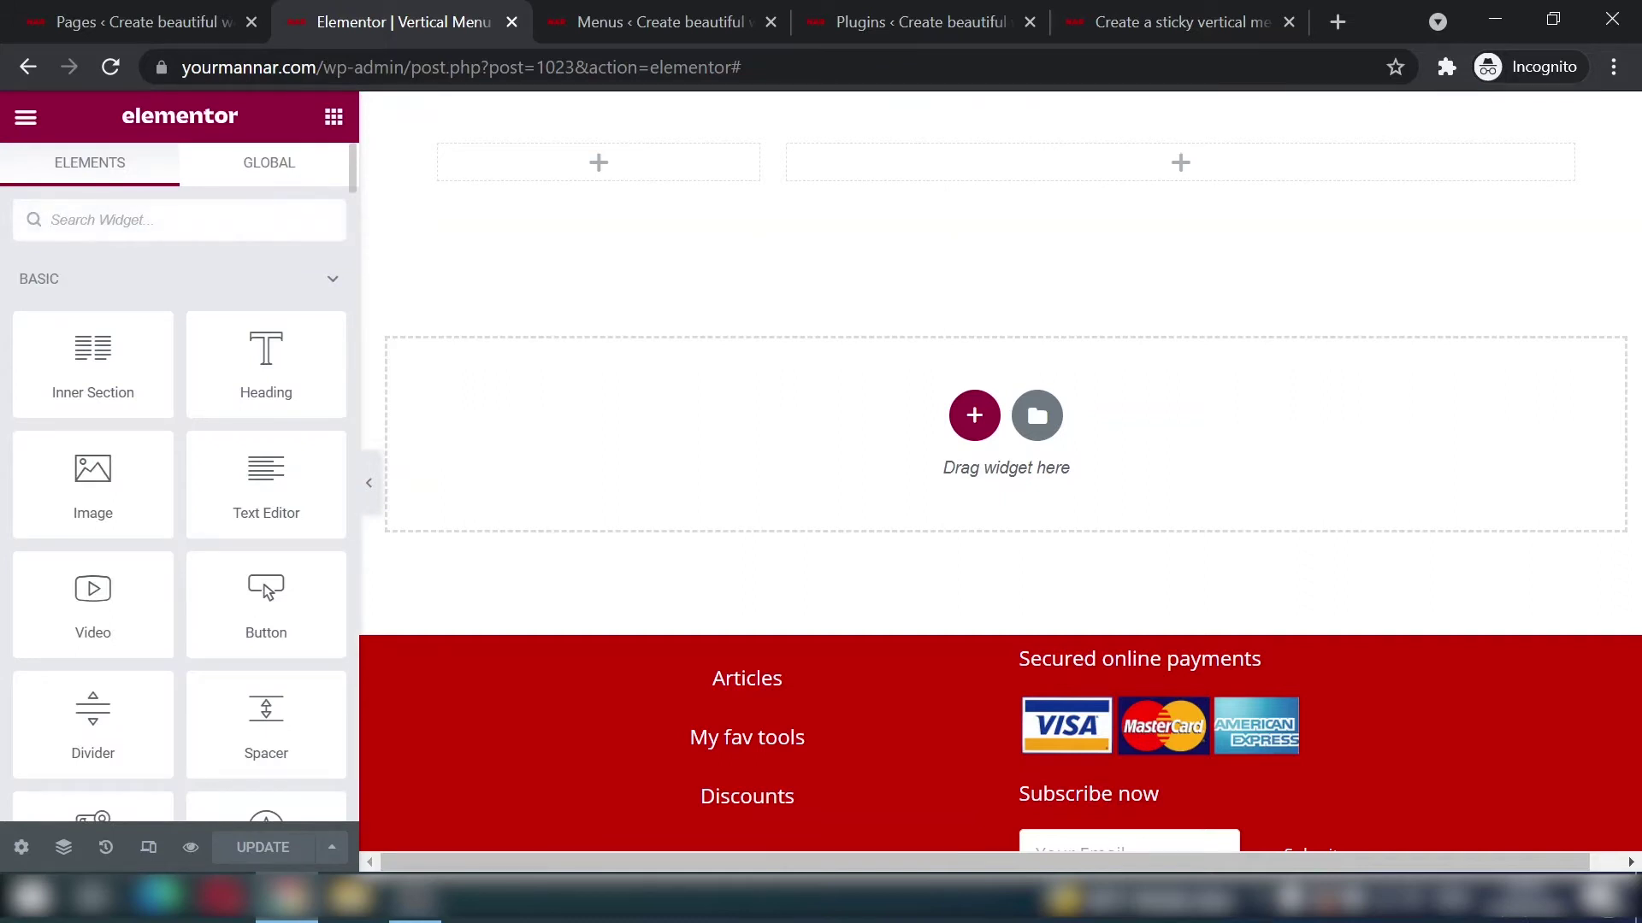
left_click_drag(34, 514, 598, 154)
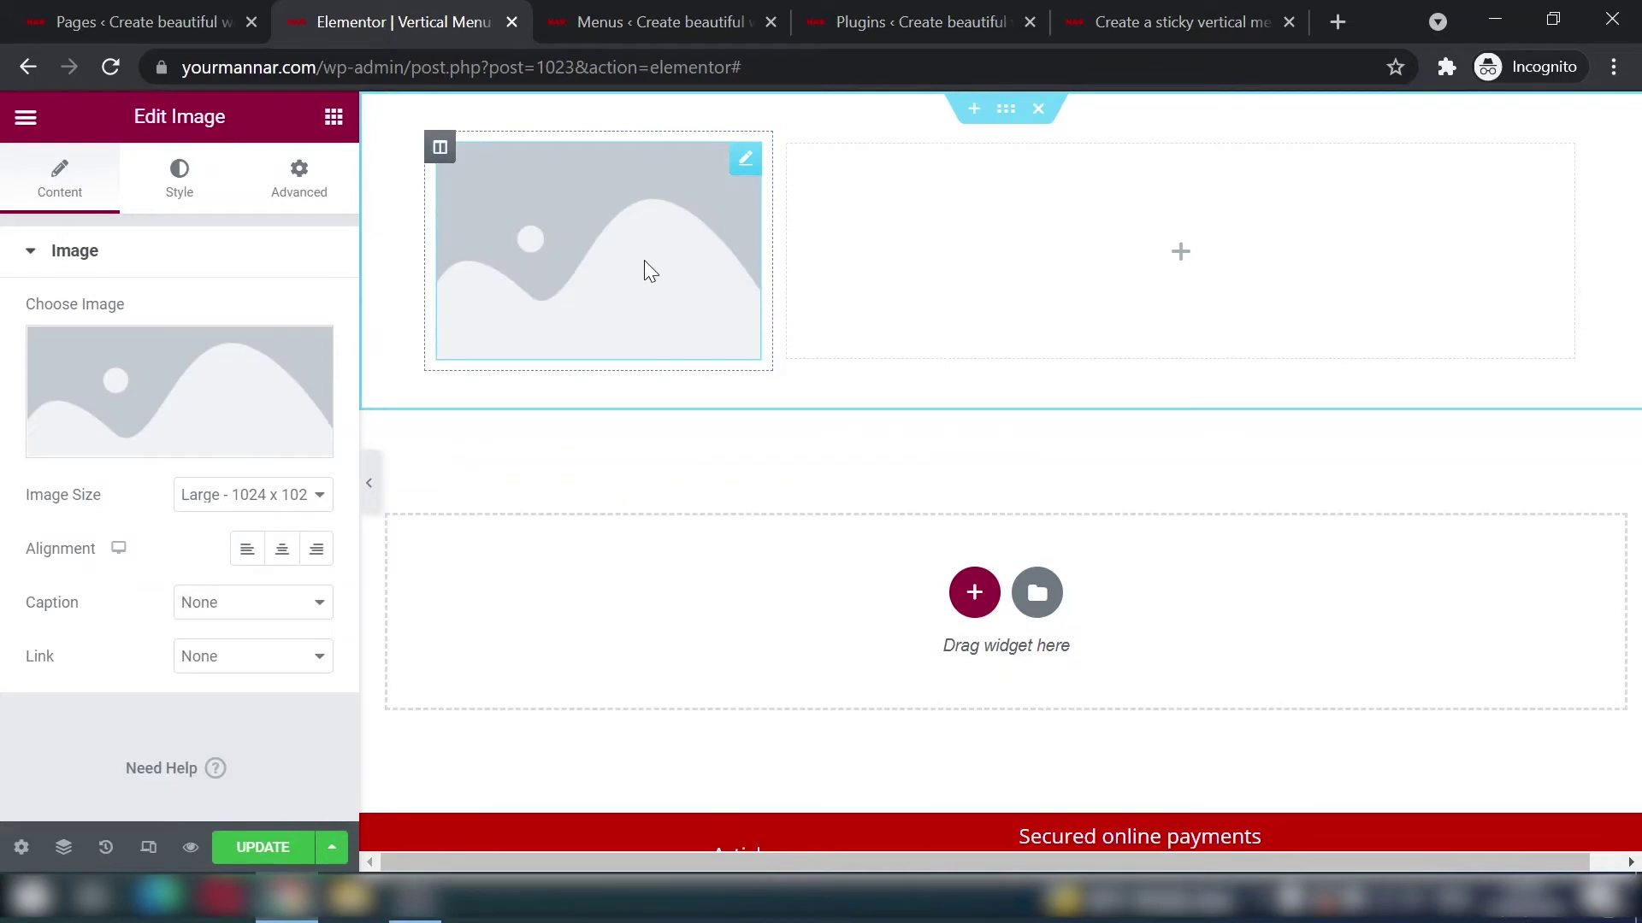
left_click(334, 117)
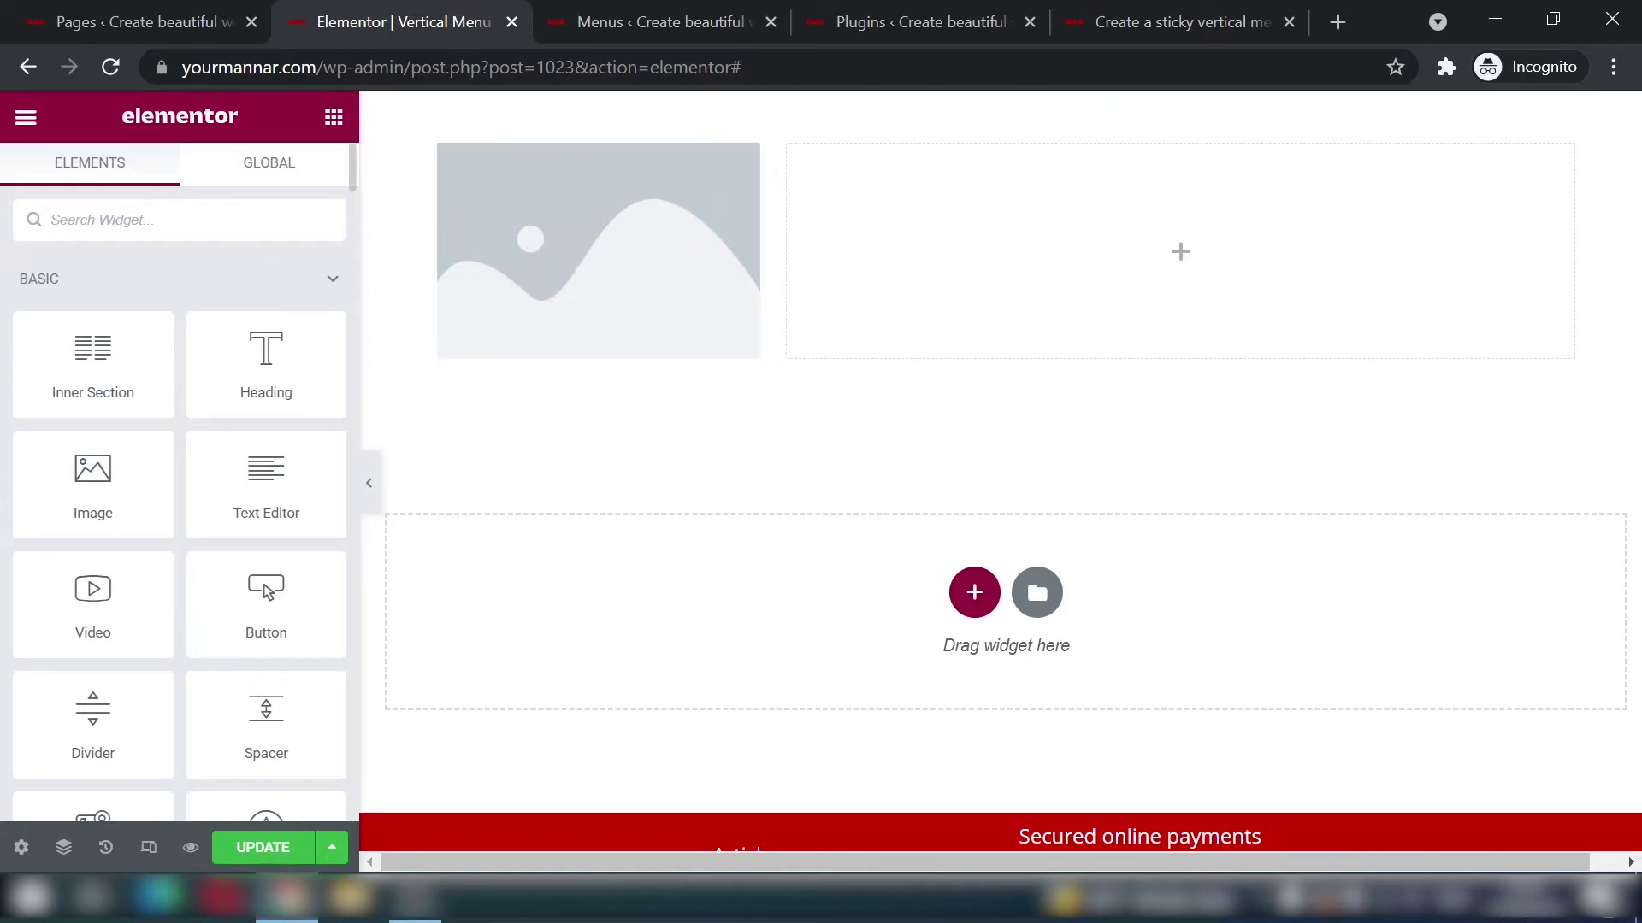
type("menu")
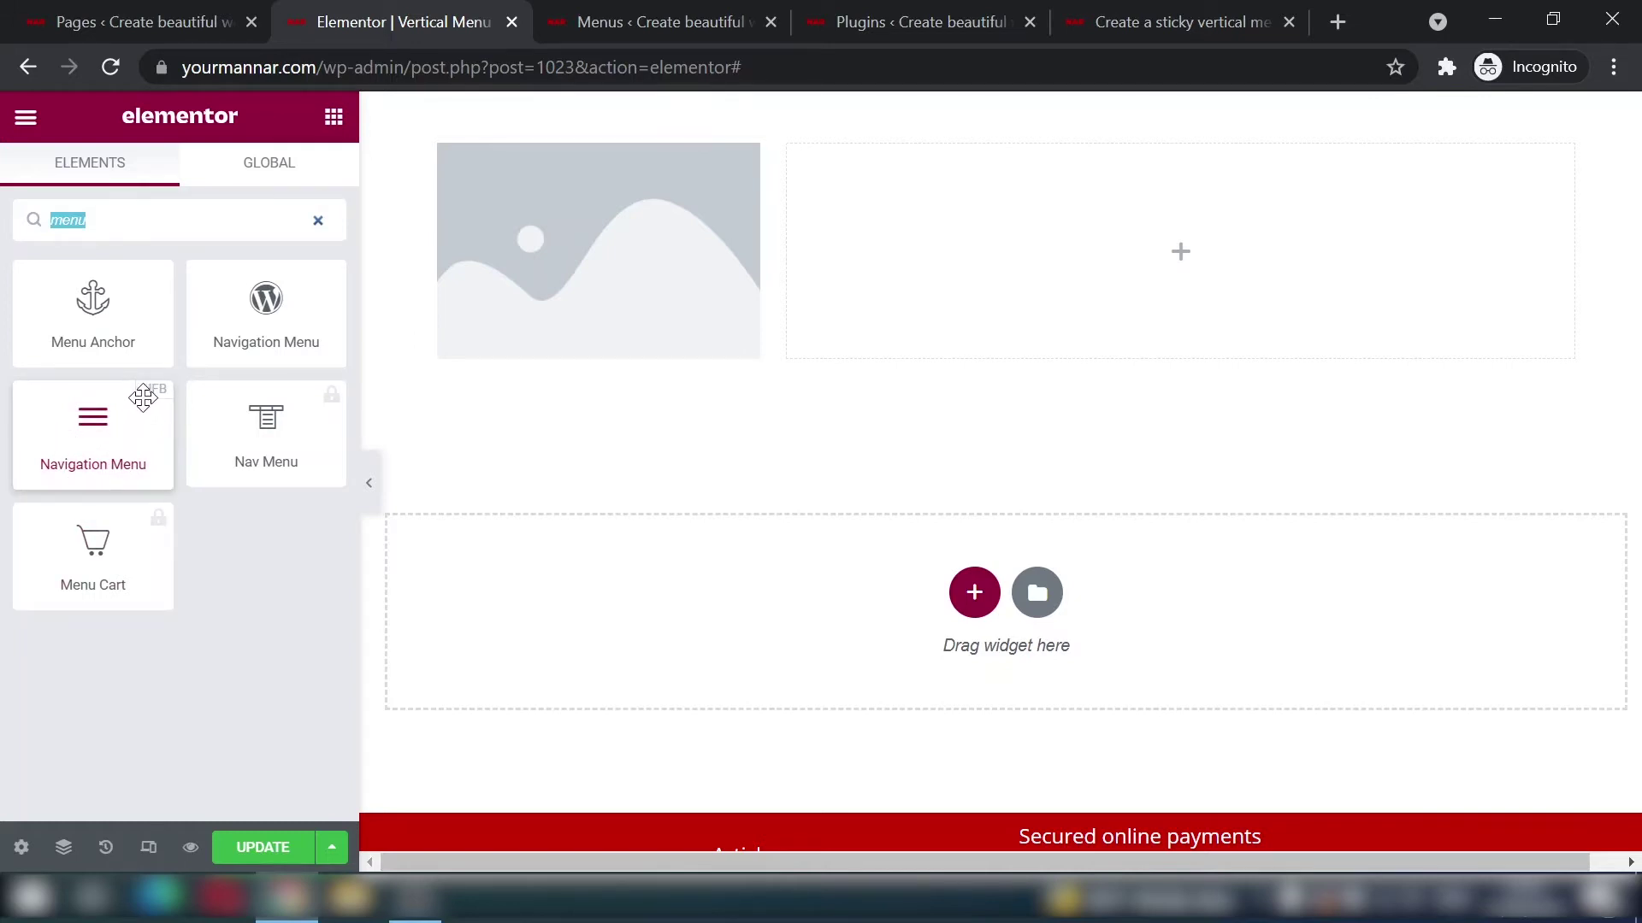
left_click_drag(92, 430, 604, 367)
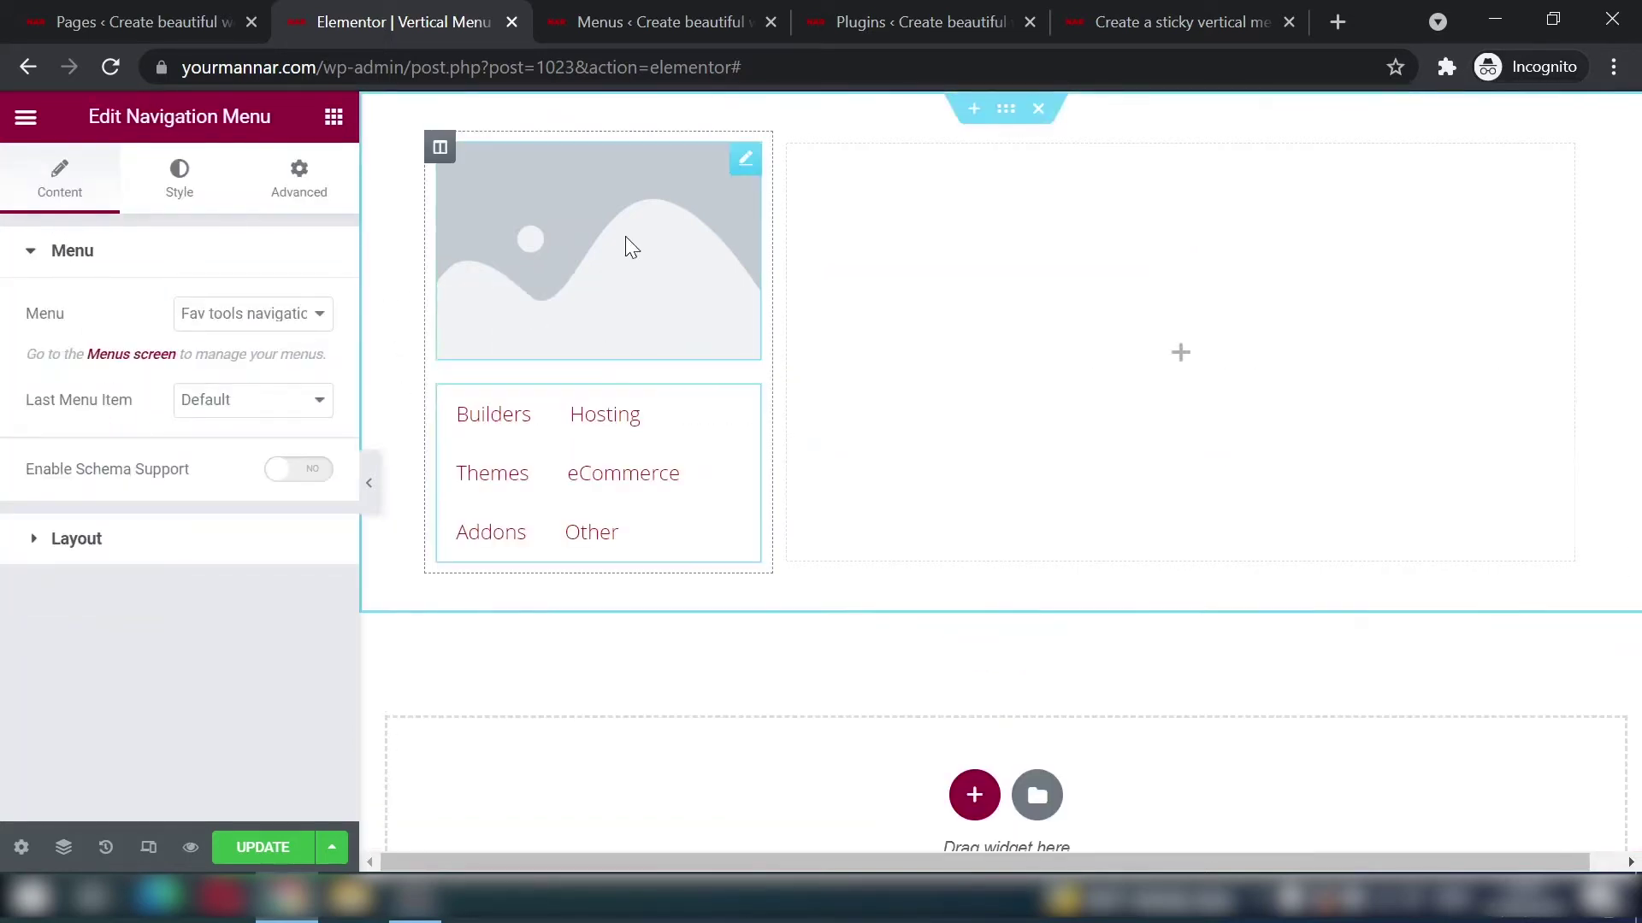
Step: Add a Social Icons widget below the navigation menu in the narrow column and update the page
left_click(333, 116)
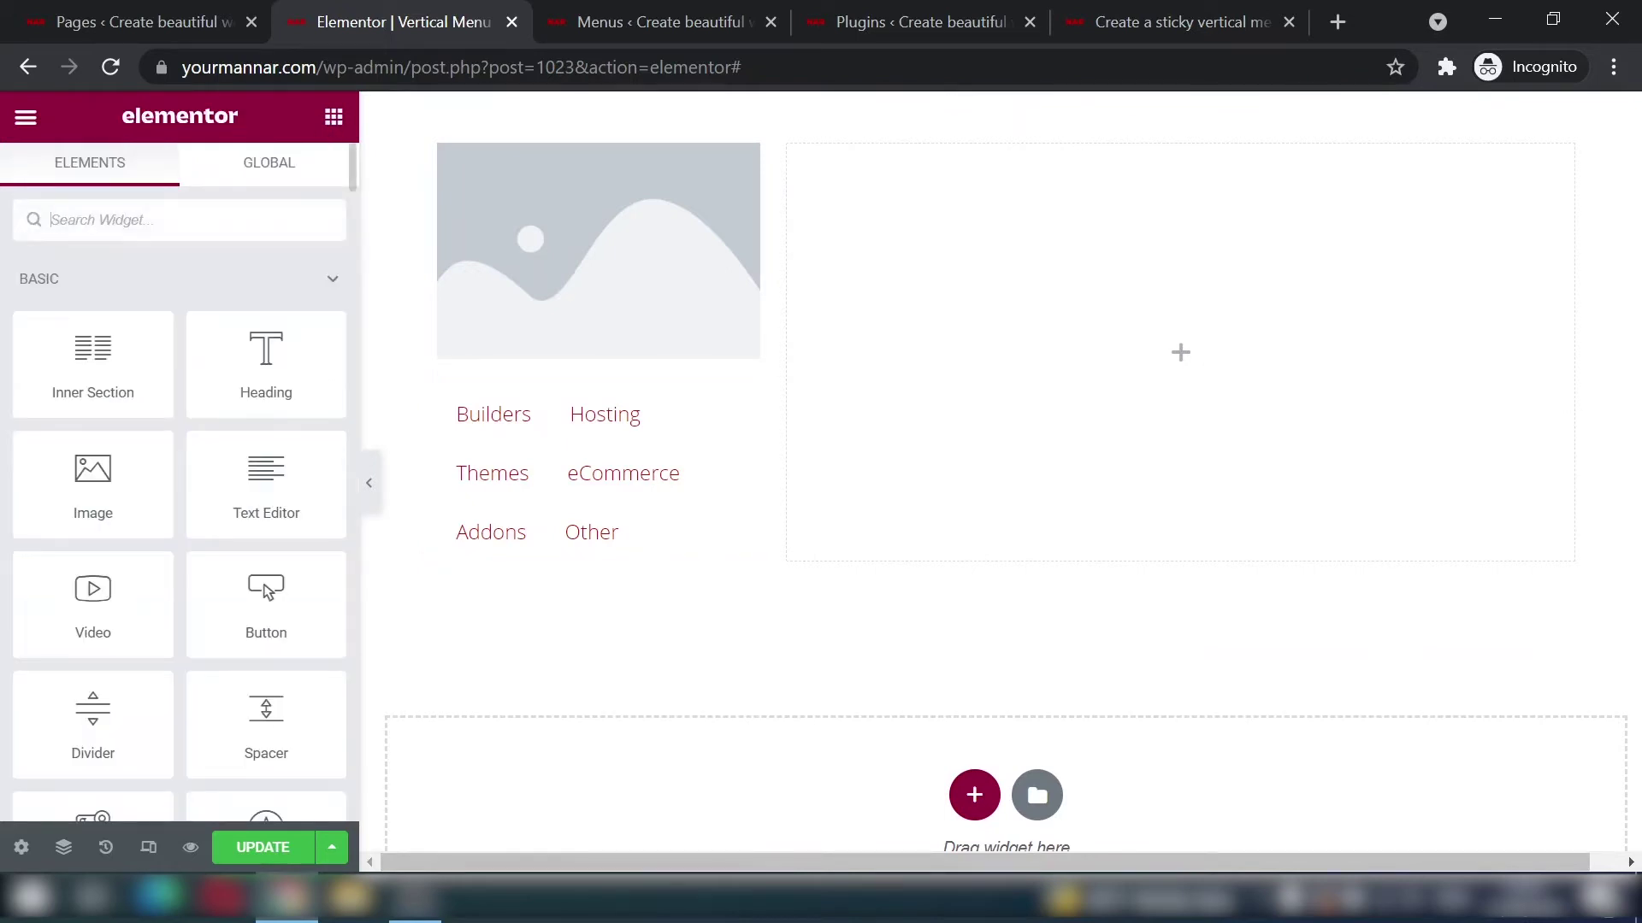
type("social")
left_click_drag(93, 299, 606, 634)
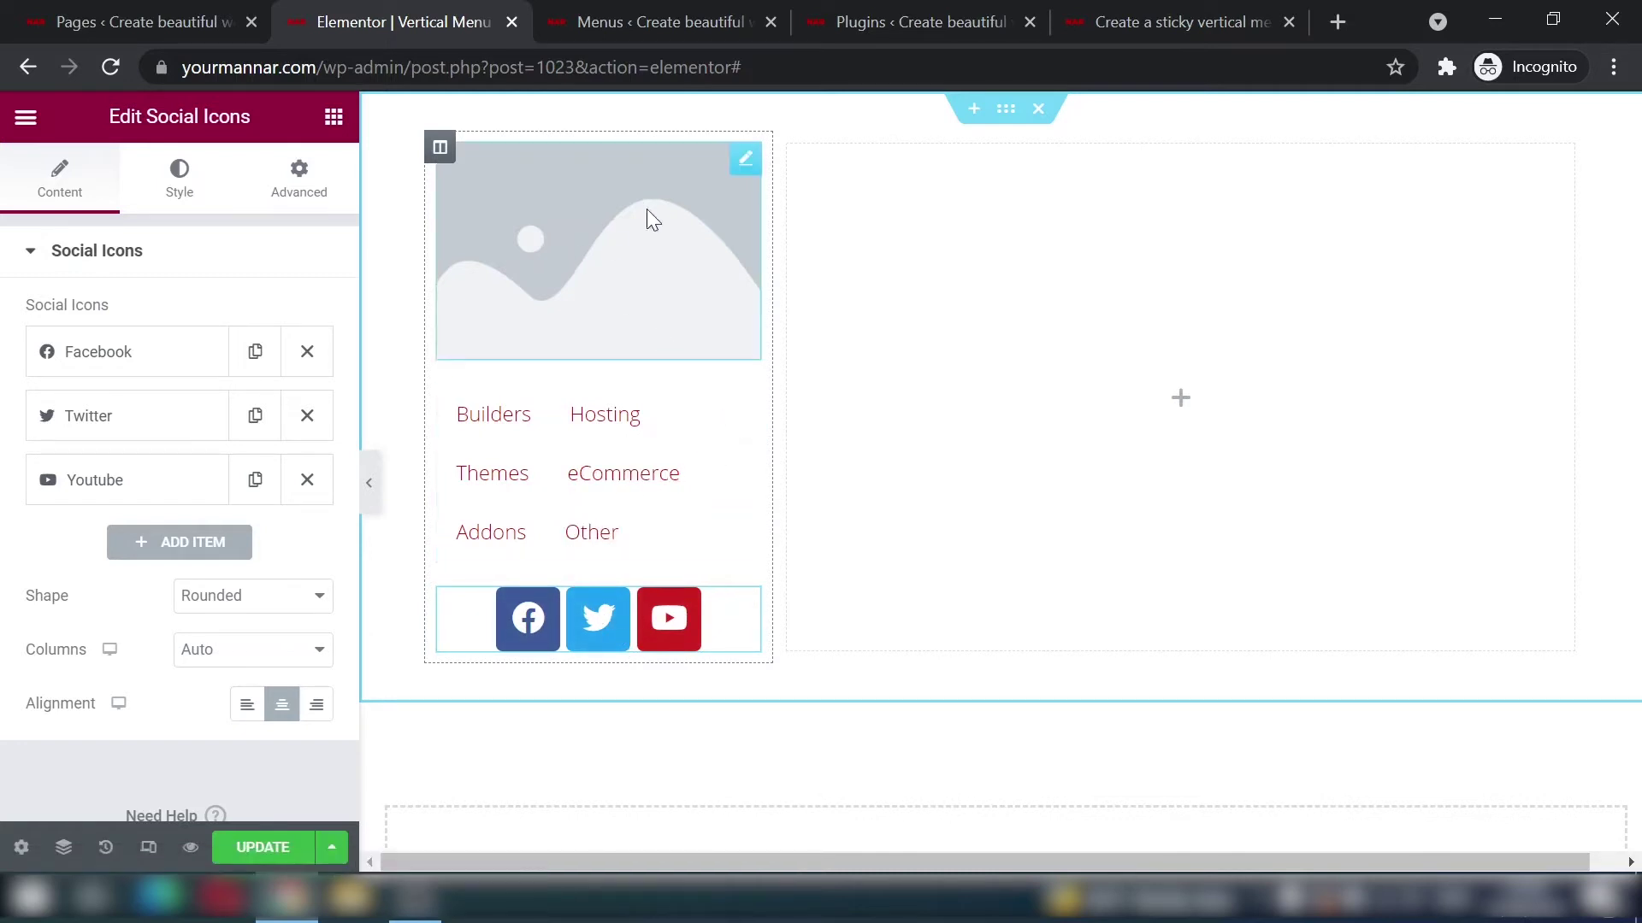
left_click(253, 850)
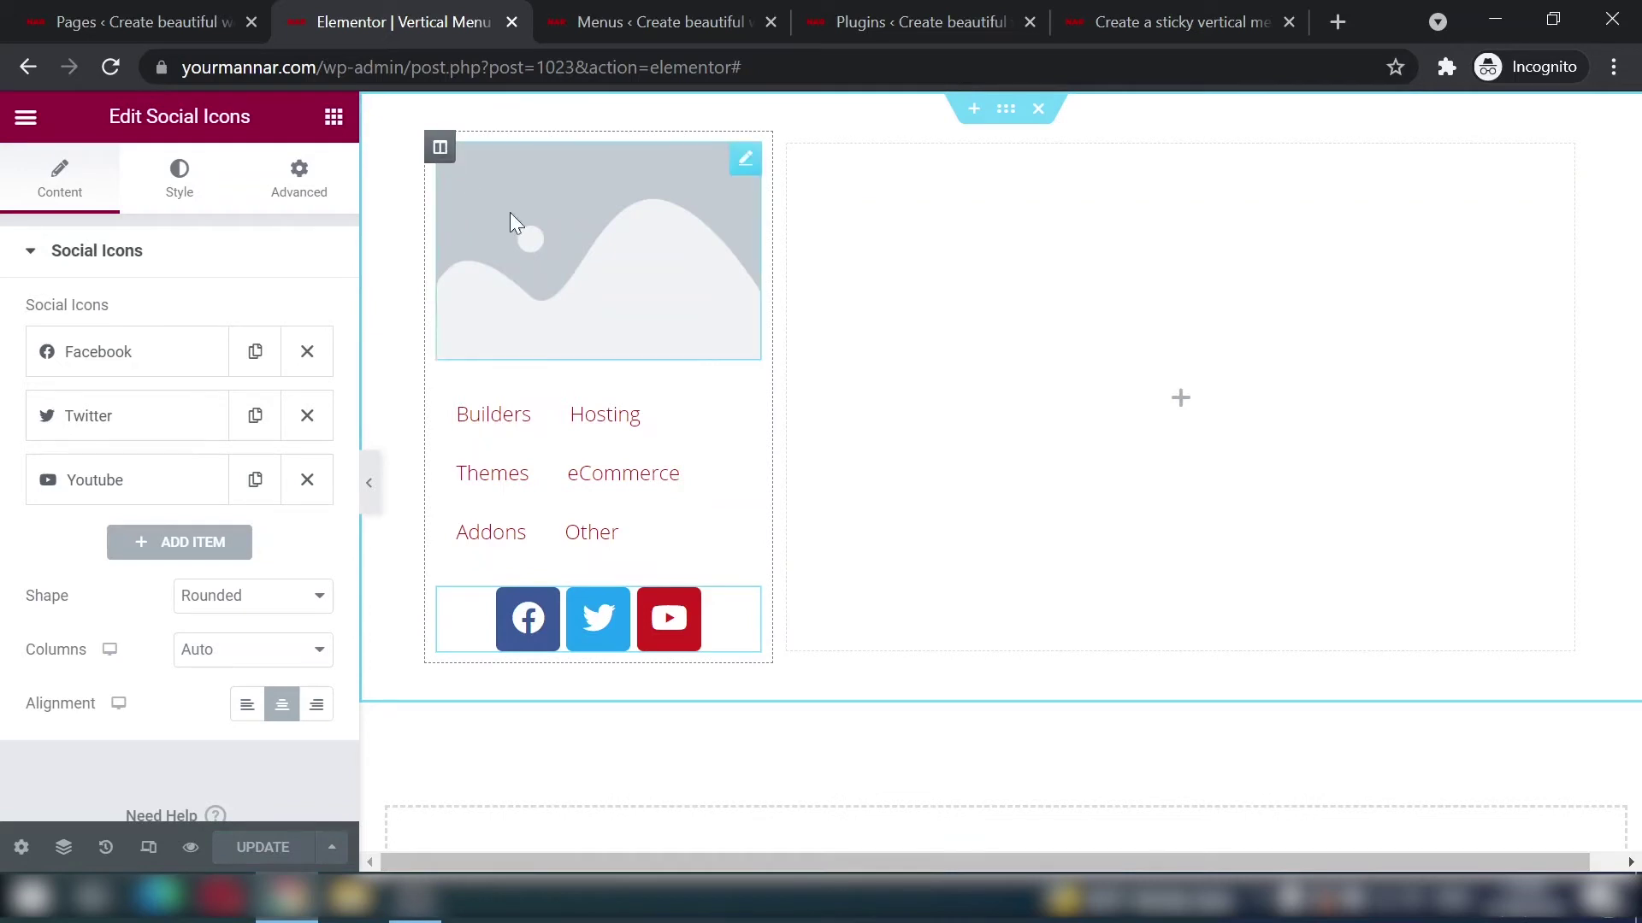
Step: Give the narrow menu column a classic background with the color #c60202
left_click(540, 222)
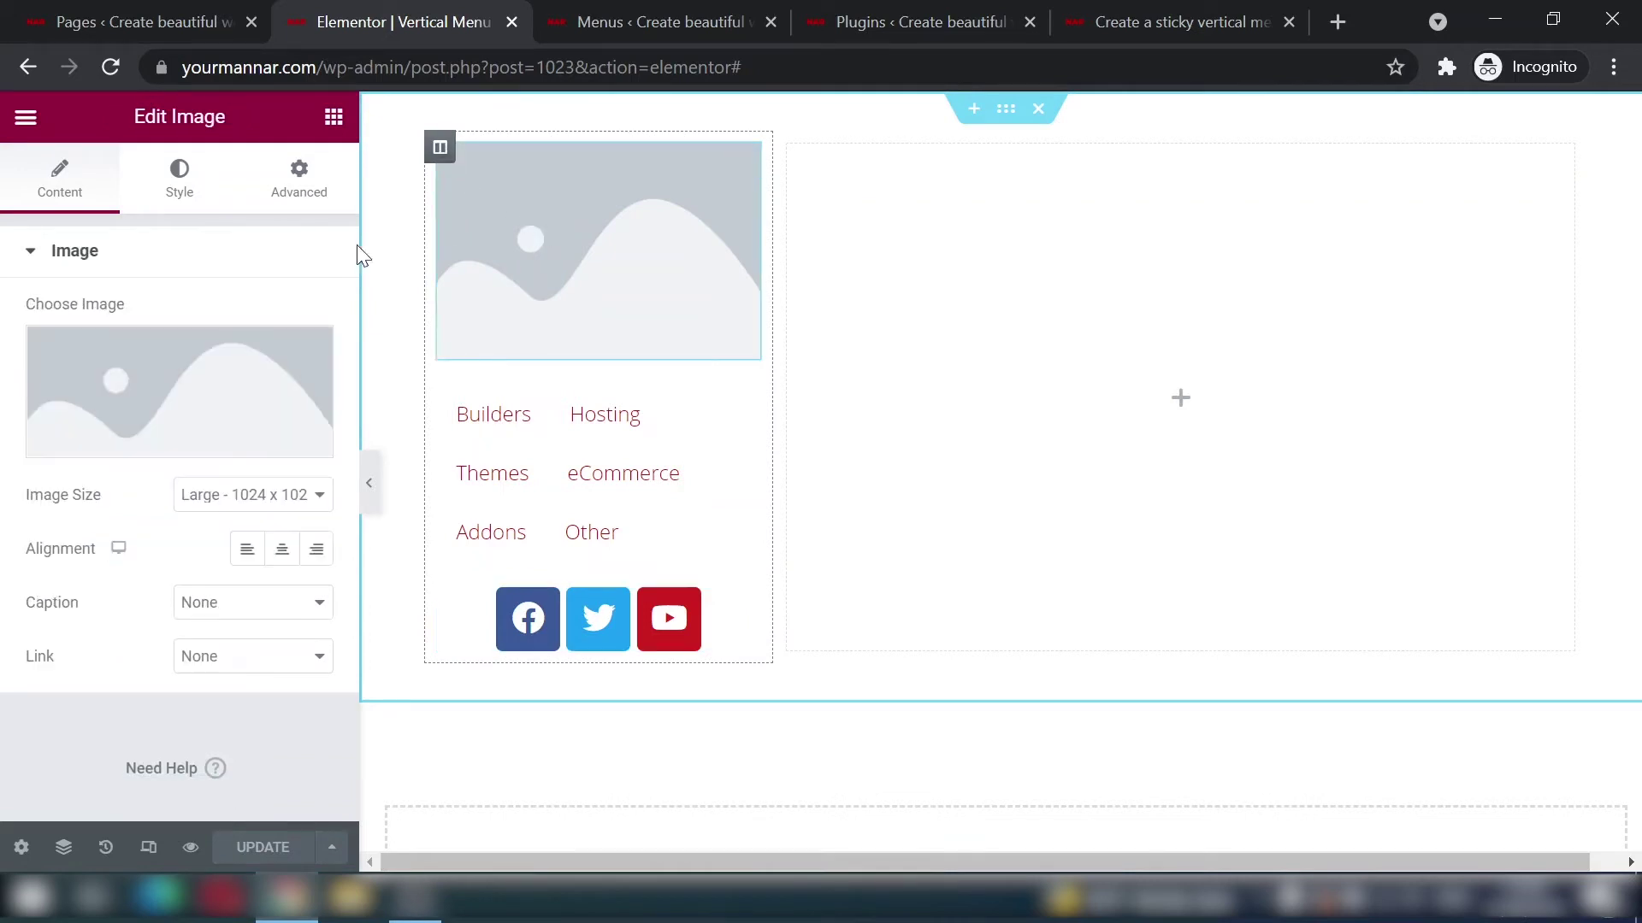
left_click(441, 153)
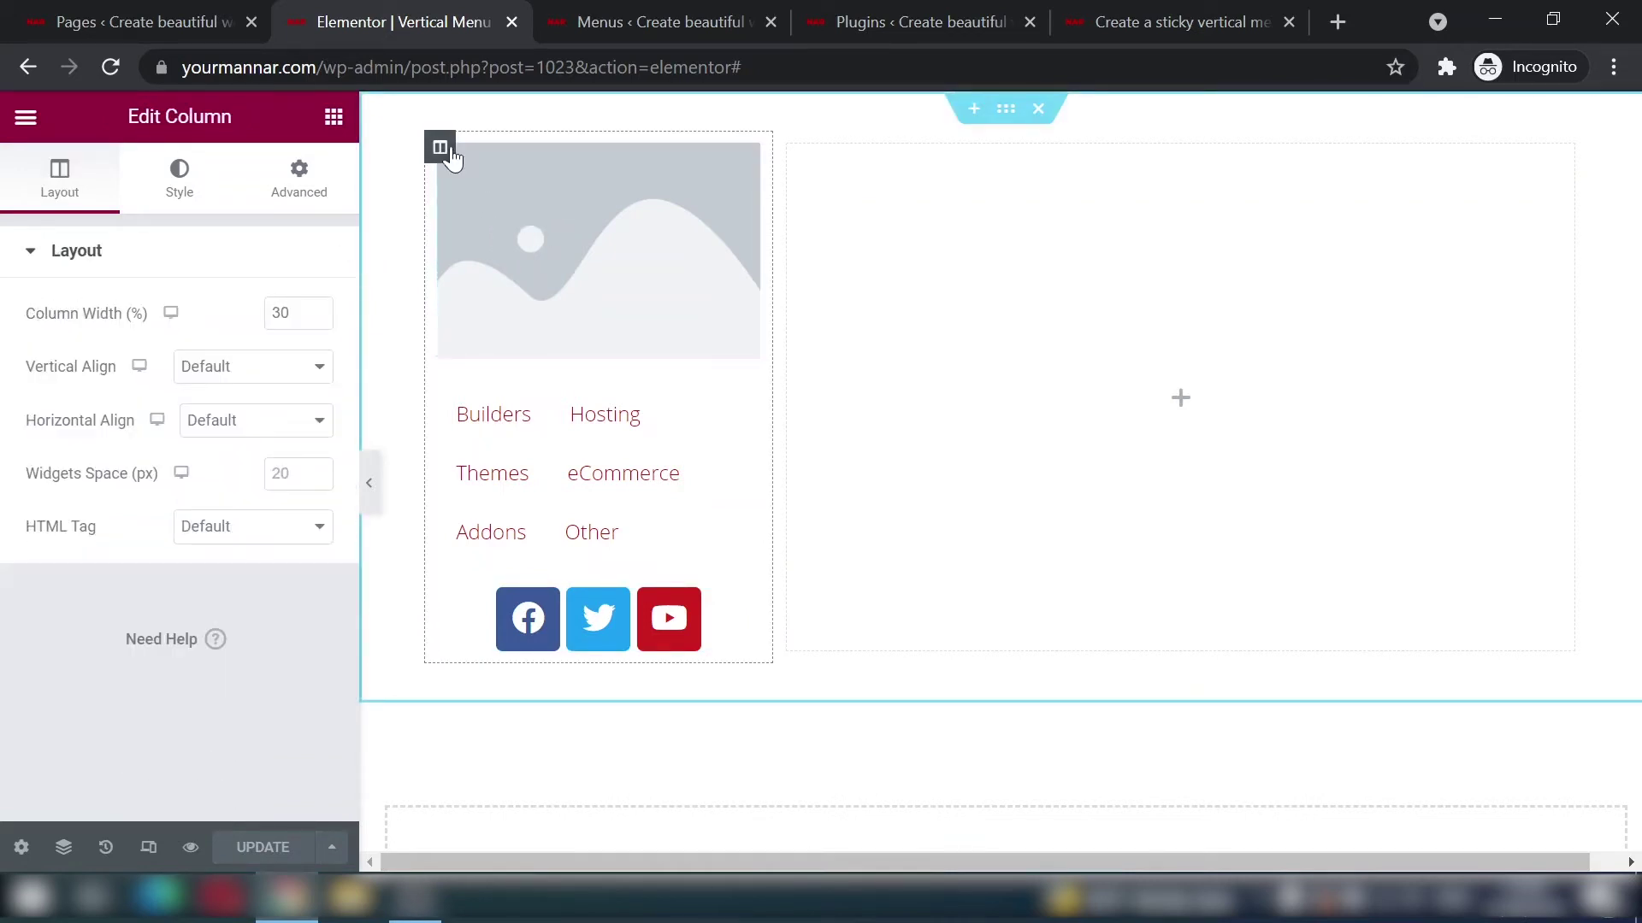
left_click(179, 181)
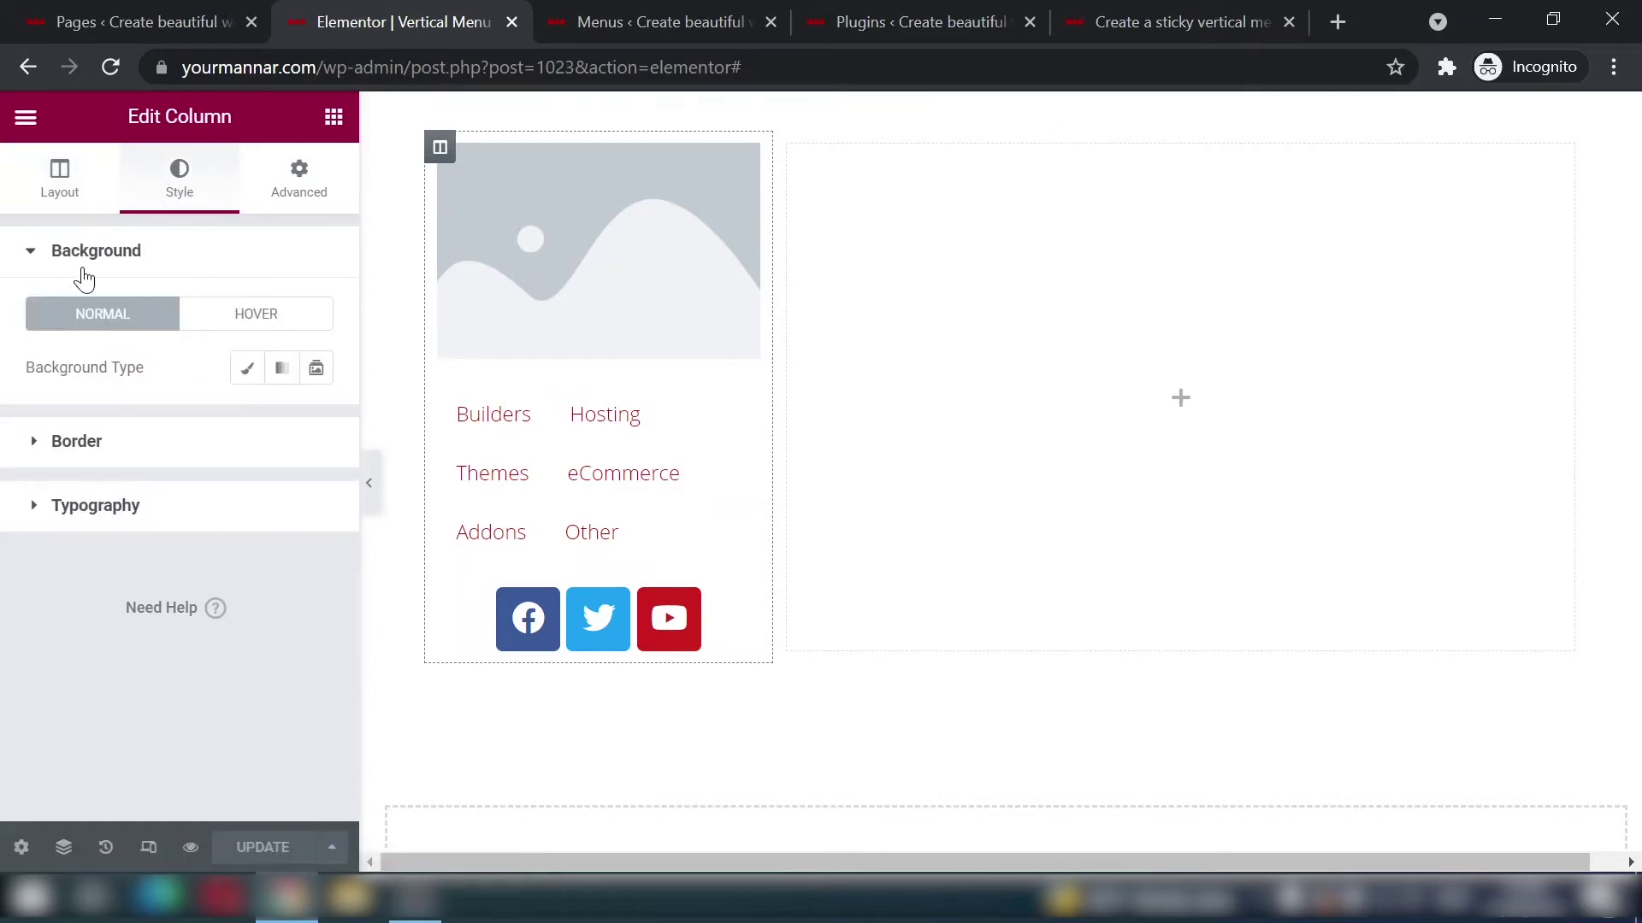
left_click(245, 369)
left_click(318, 424)
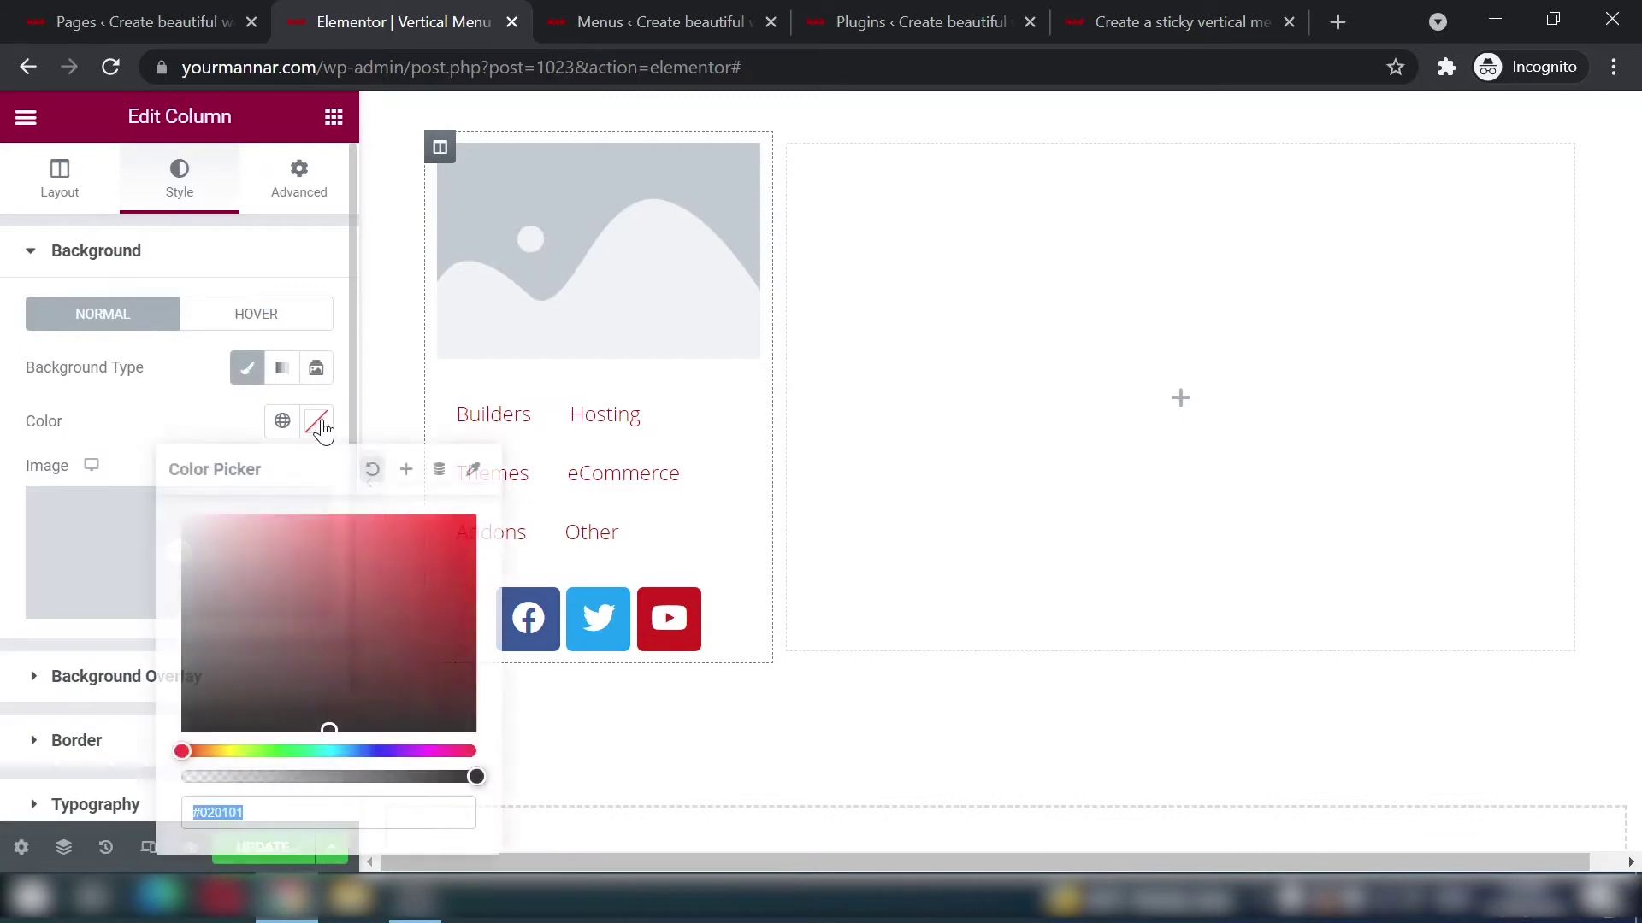
type("#c60202")
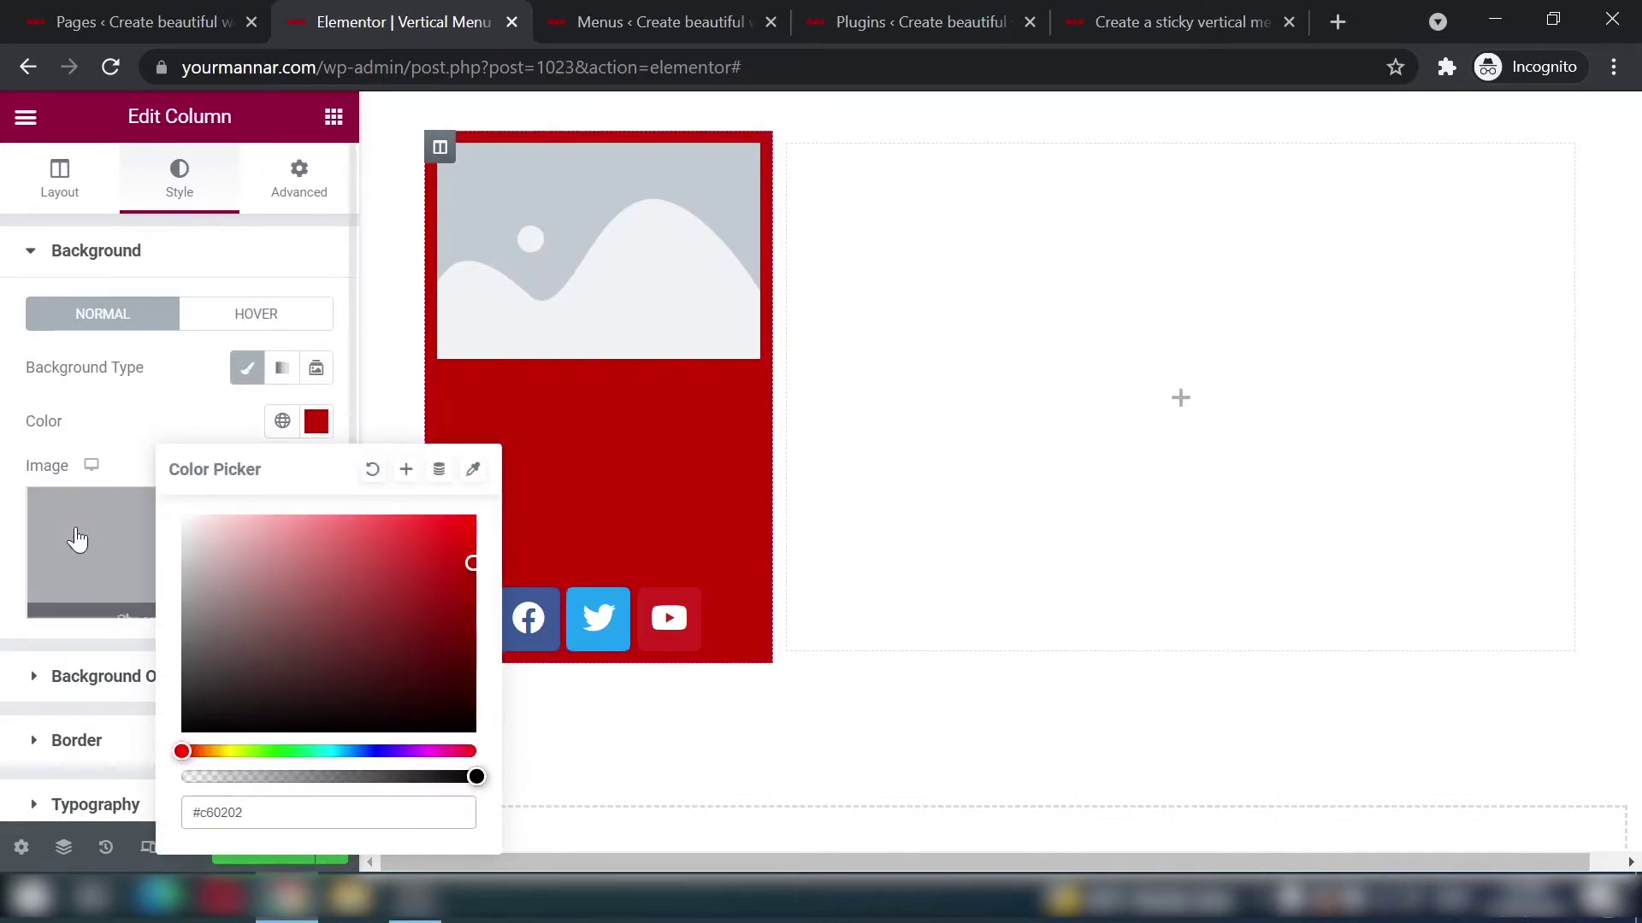
left_click(162, 429)
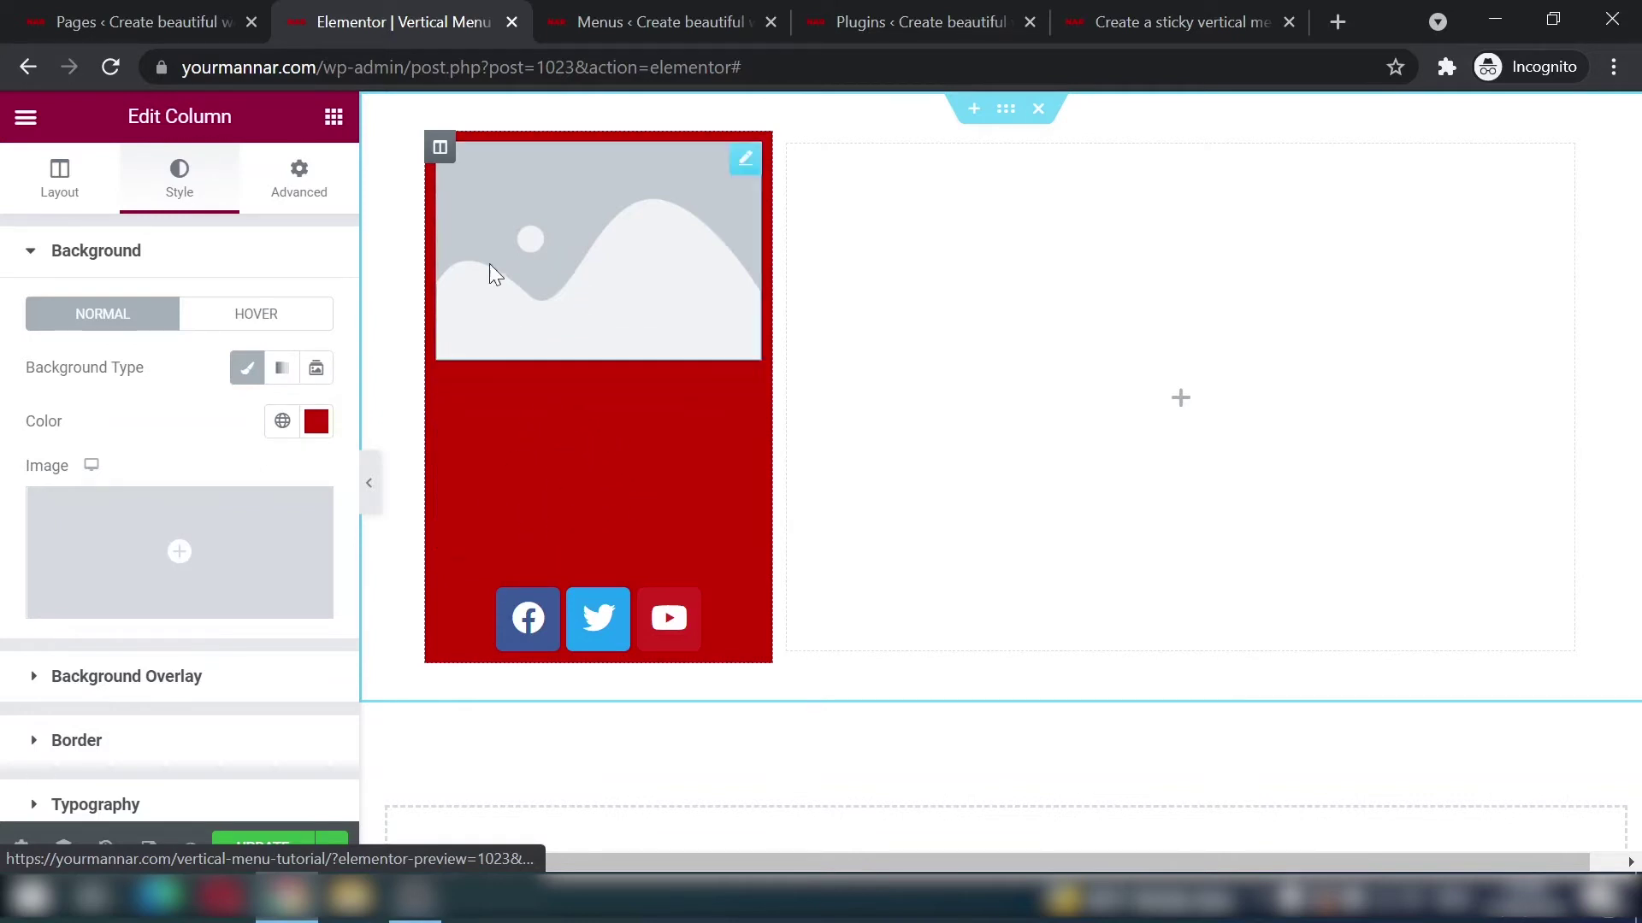
Step: Unlink the menu column's margin and padding in percent units, and set the margin to 3 top and bottom, 10 right and left
left_click(308, 190)
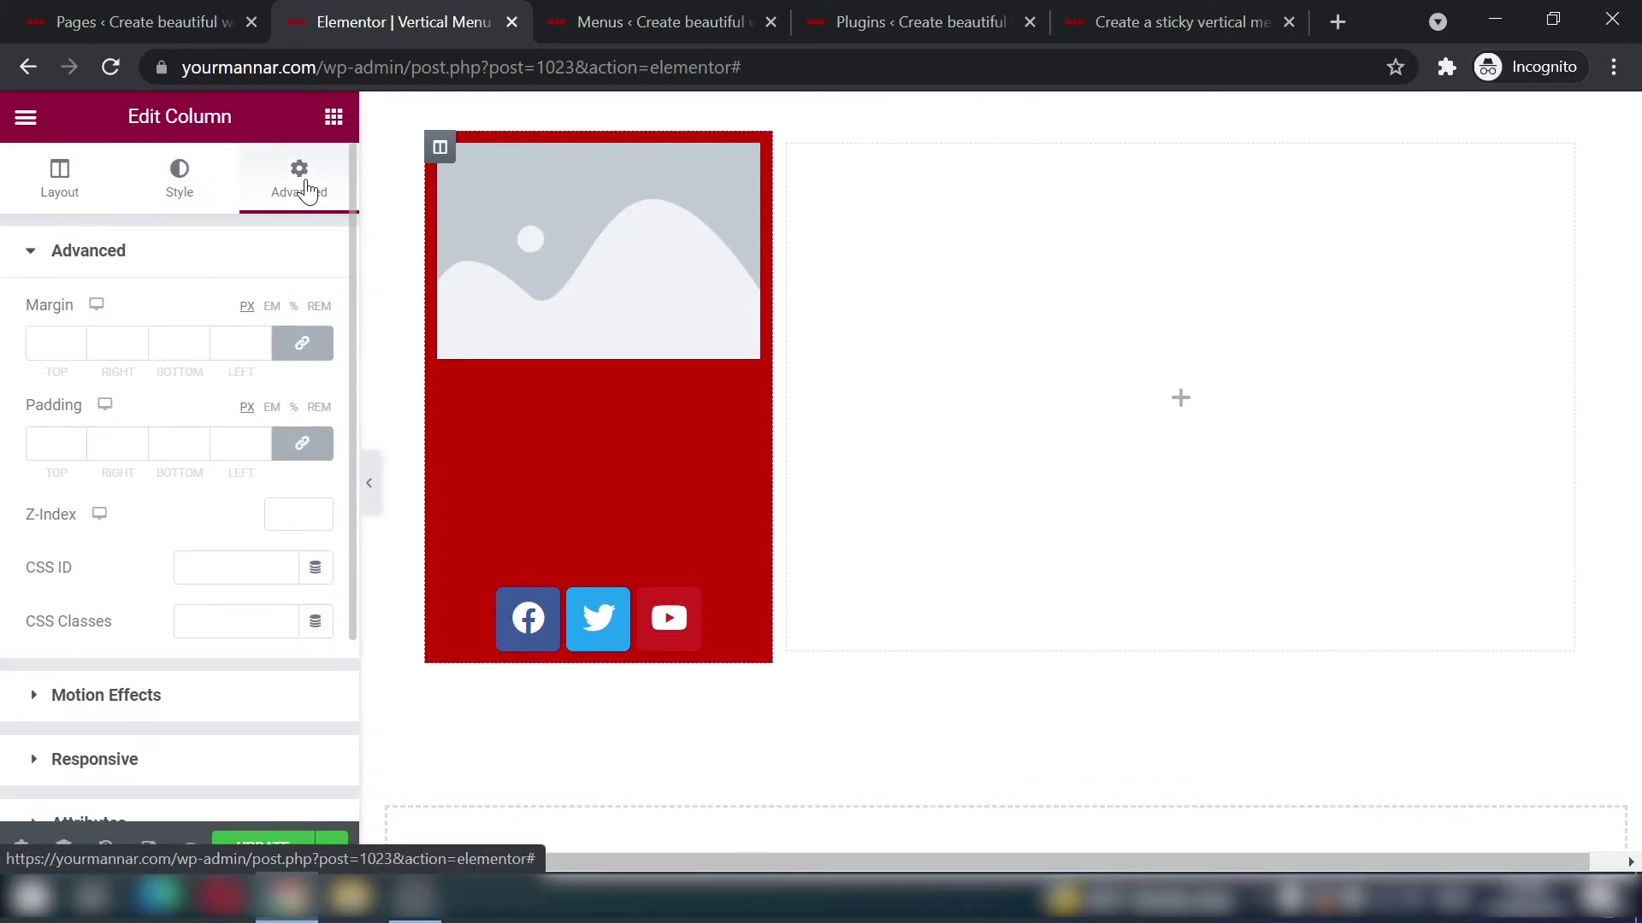
left_click(302, 443)
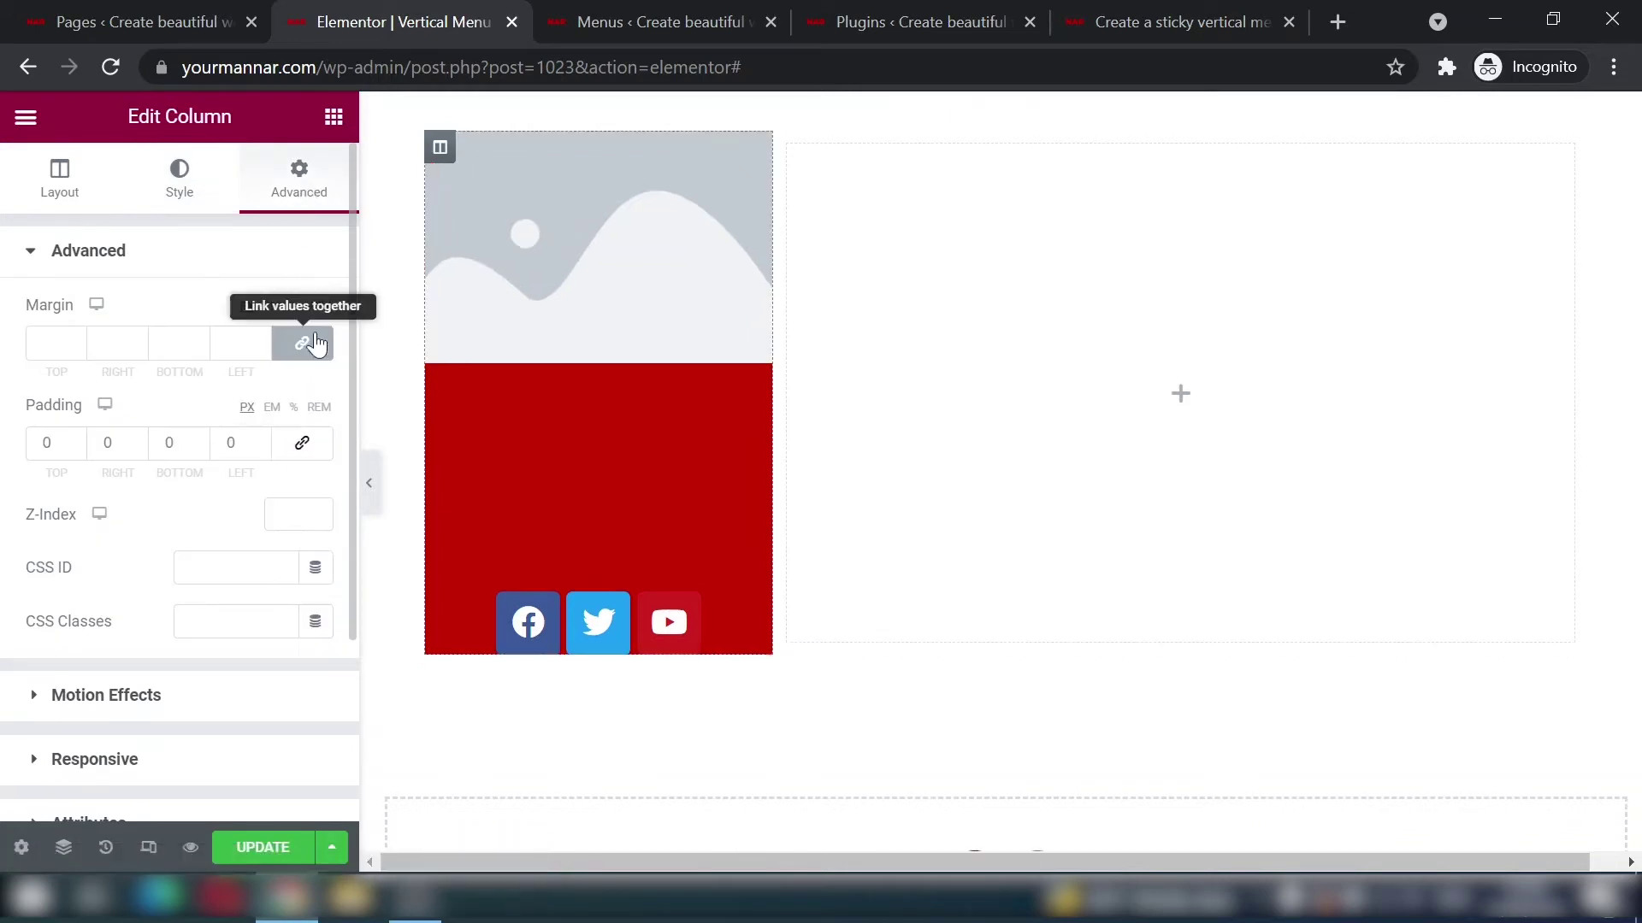
left_click(293, 407)
left_click(290, 307)
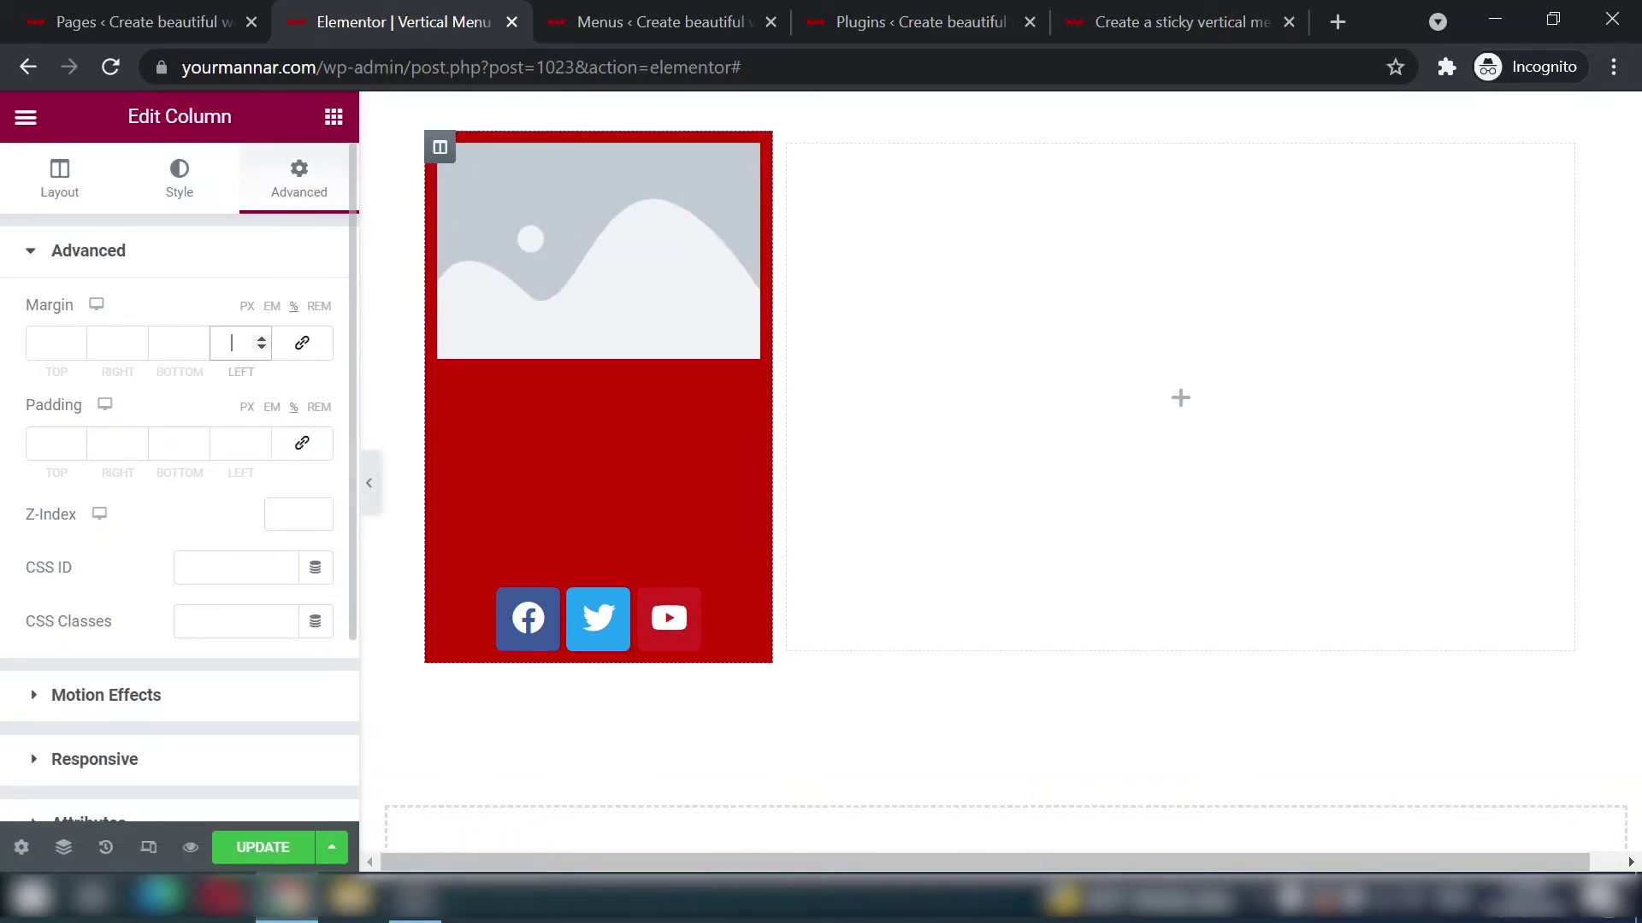
type("10")
left_click(110, 343)
type("10")
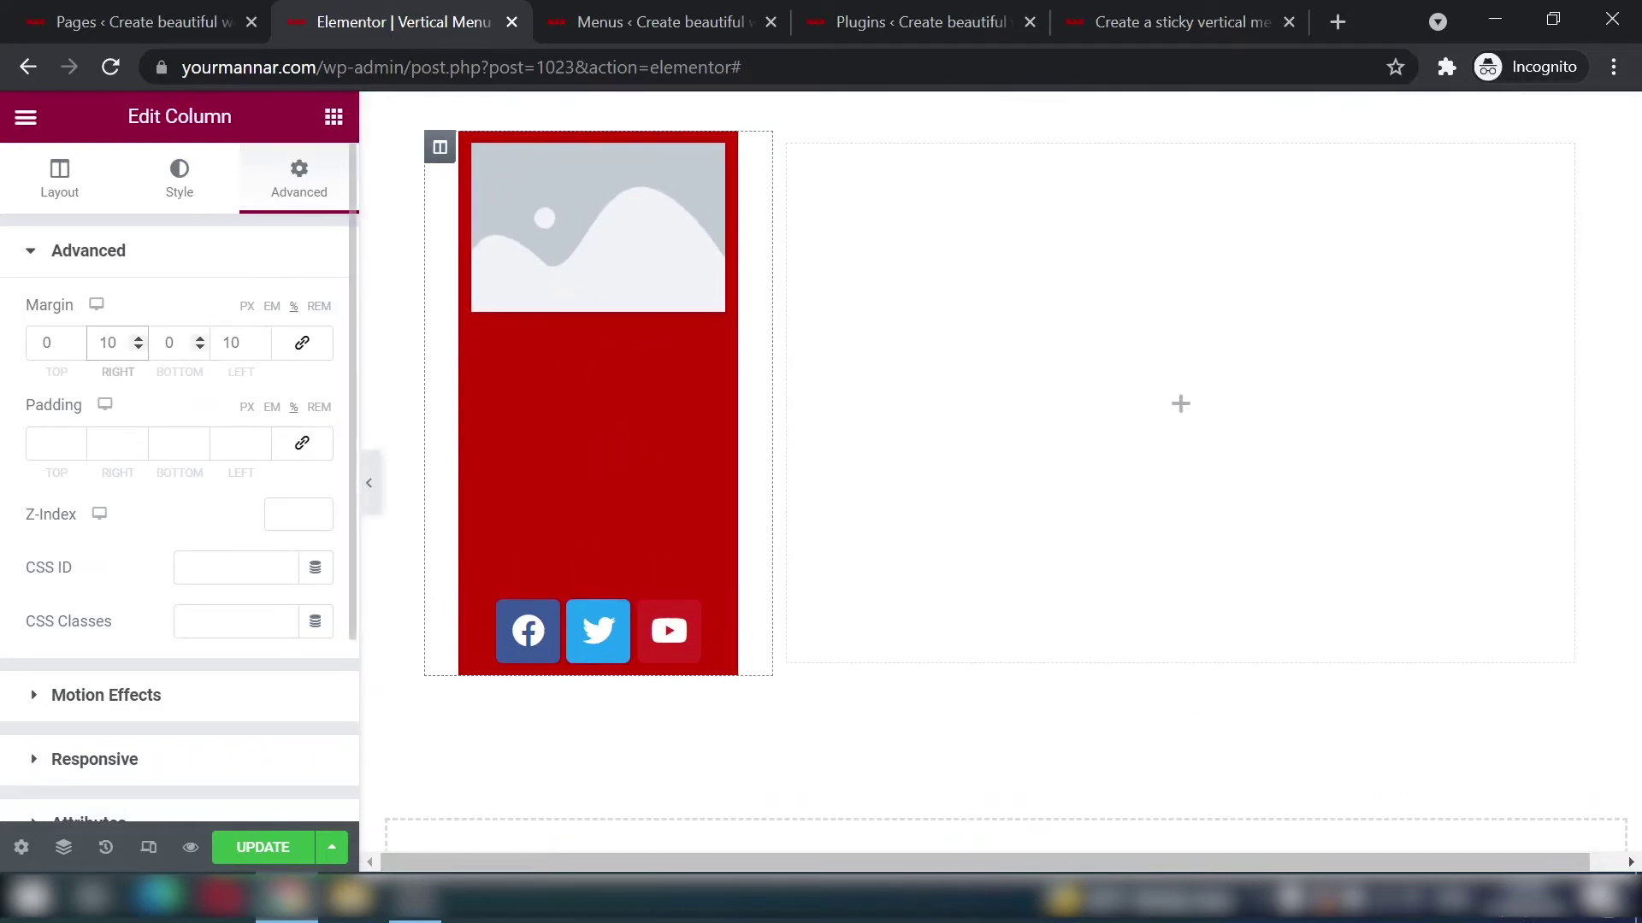
key("Tab")
type("3")
left_click(48, 343)
type("3")
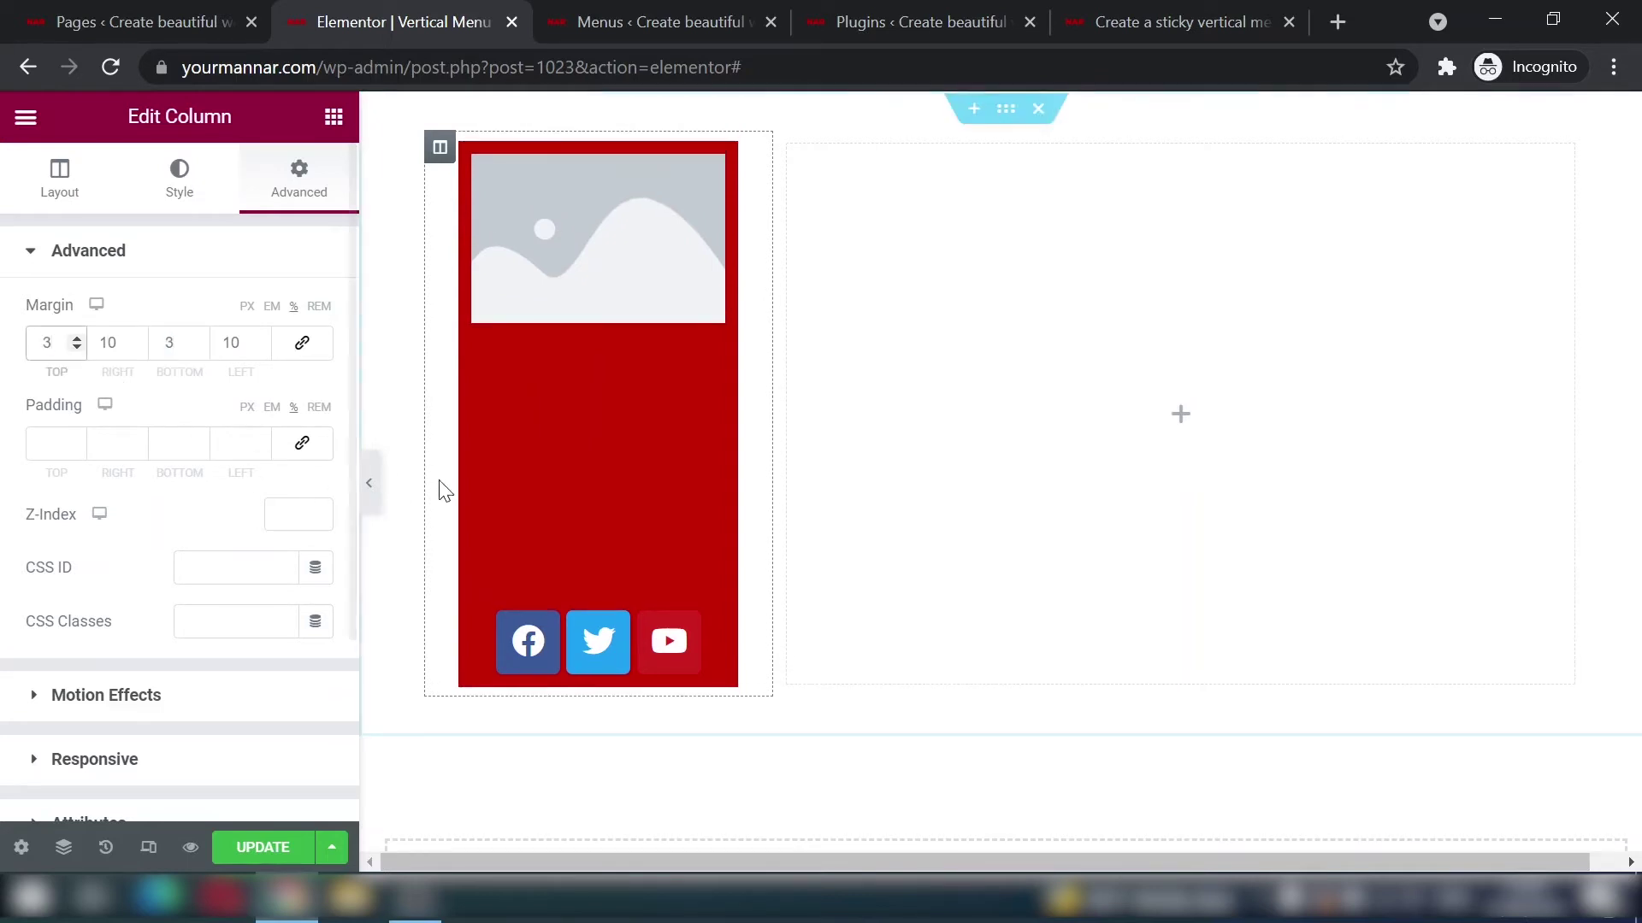
Step: Set the menu column's padding to 3% at the top and bottom and 10% at the right and left
left_click(239, 443)
type("10")
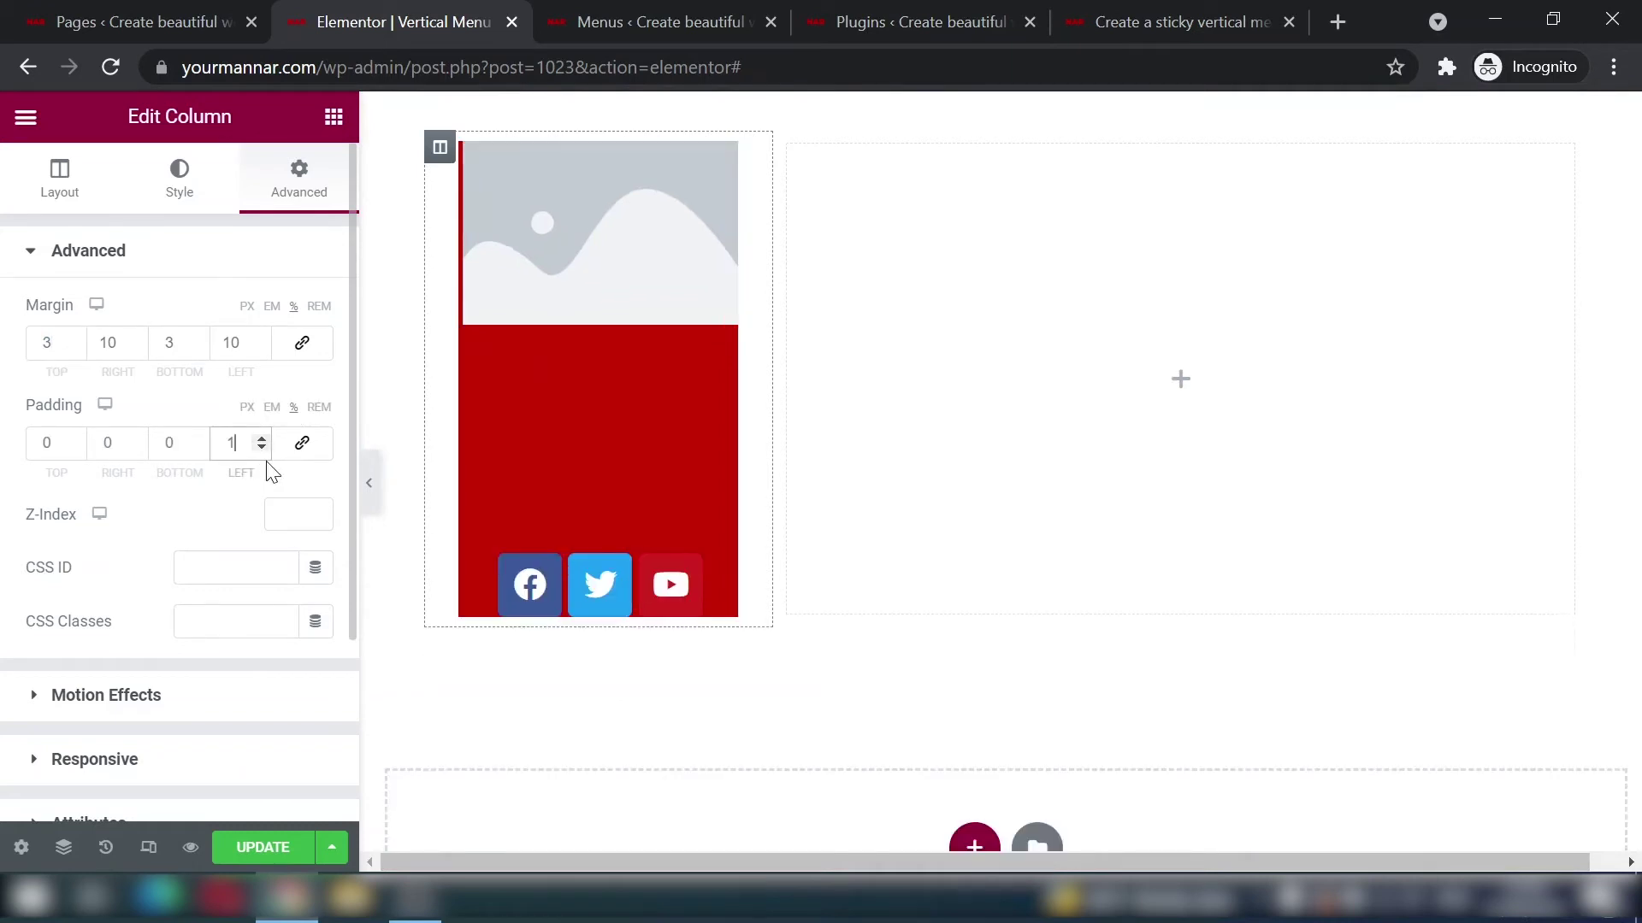
left_click(108, 443)
type("10")
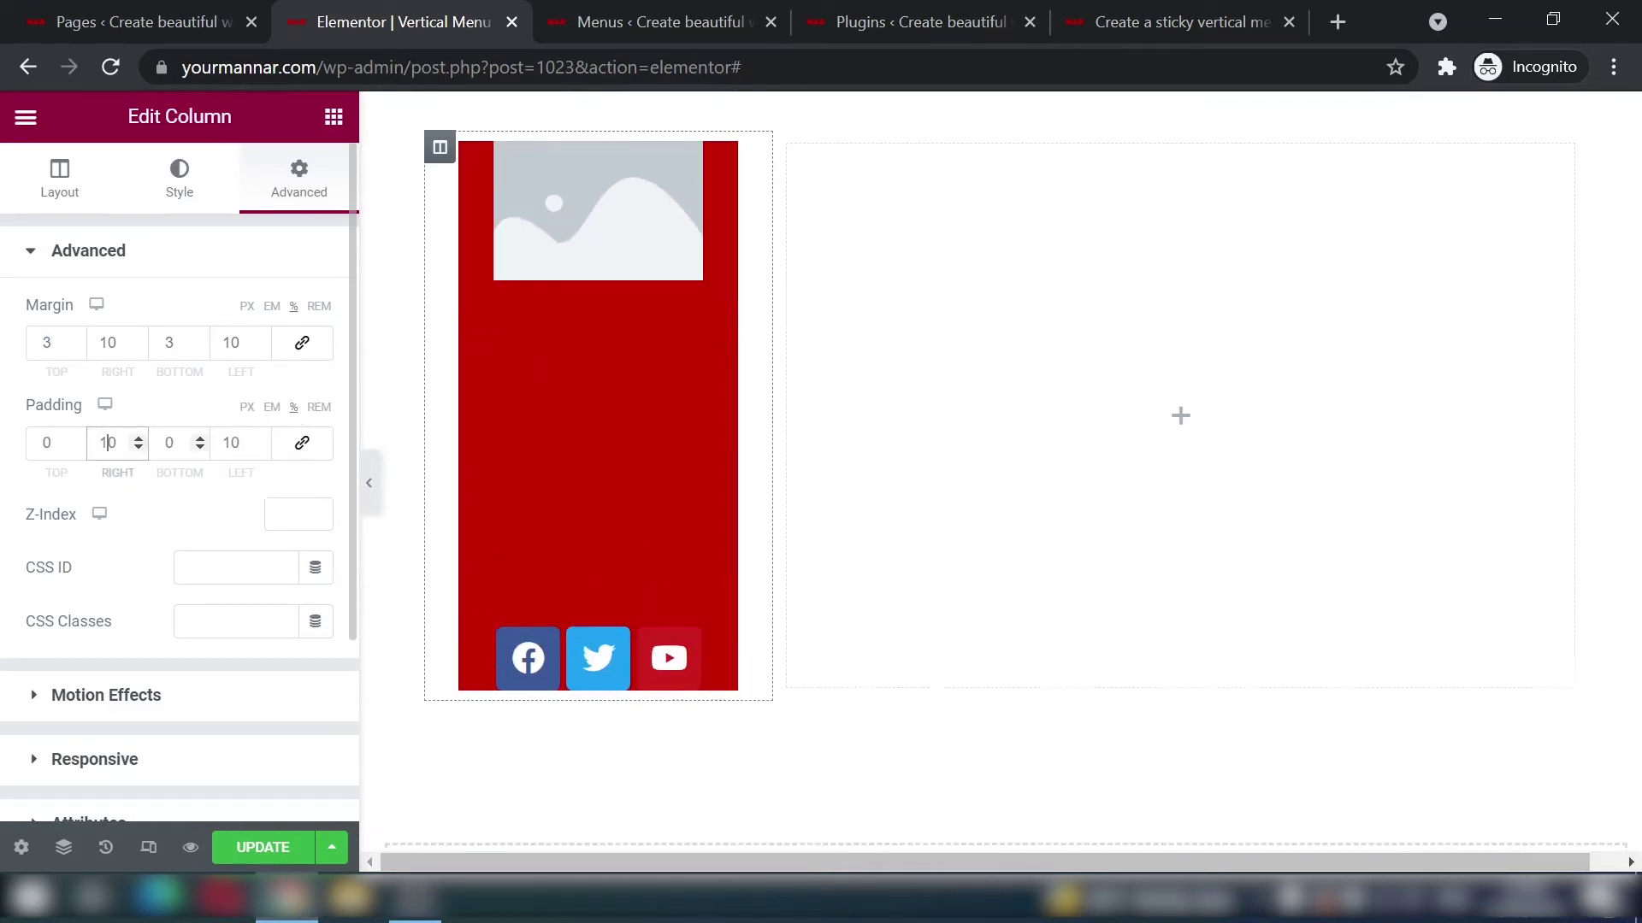
key("Tab")
type("30")
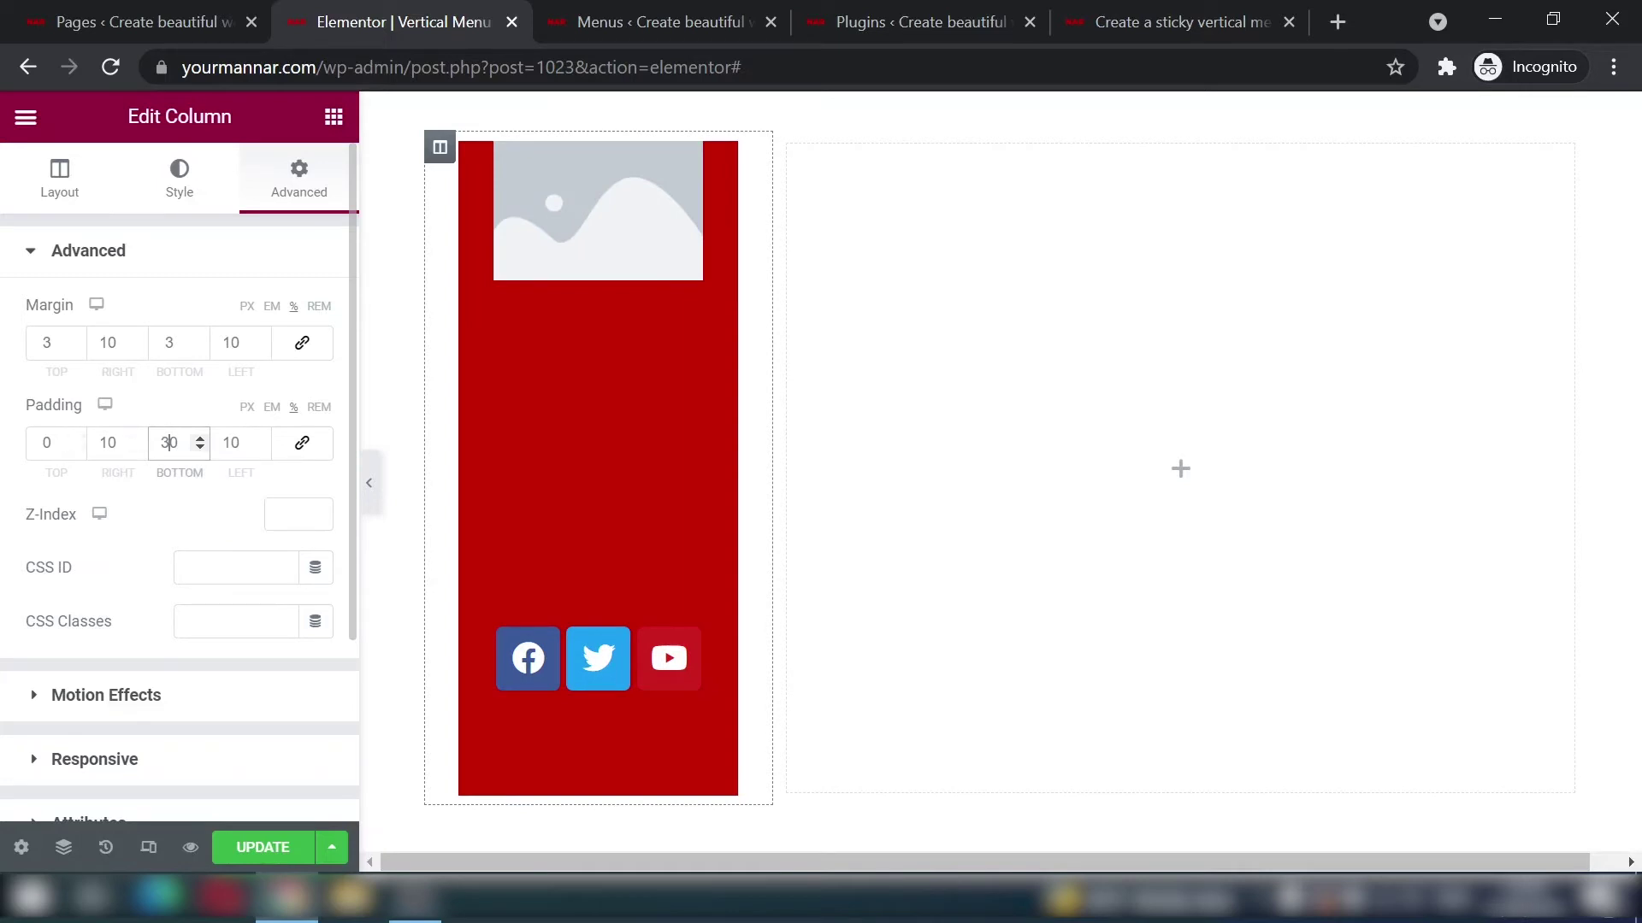
key("BackSpace")
double_click(47, 443)
type("3")
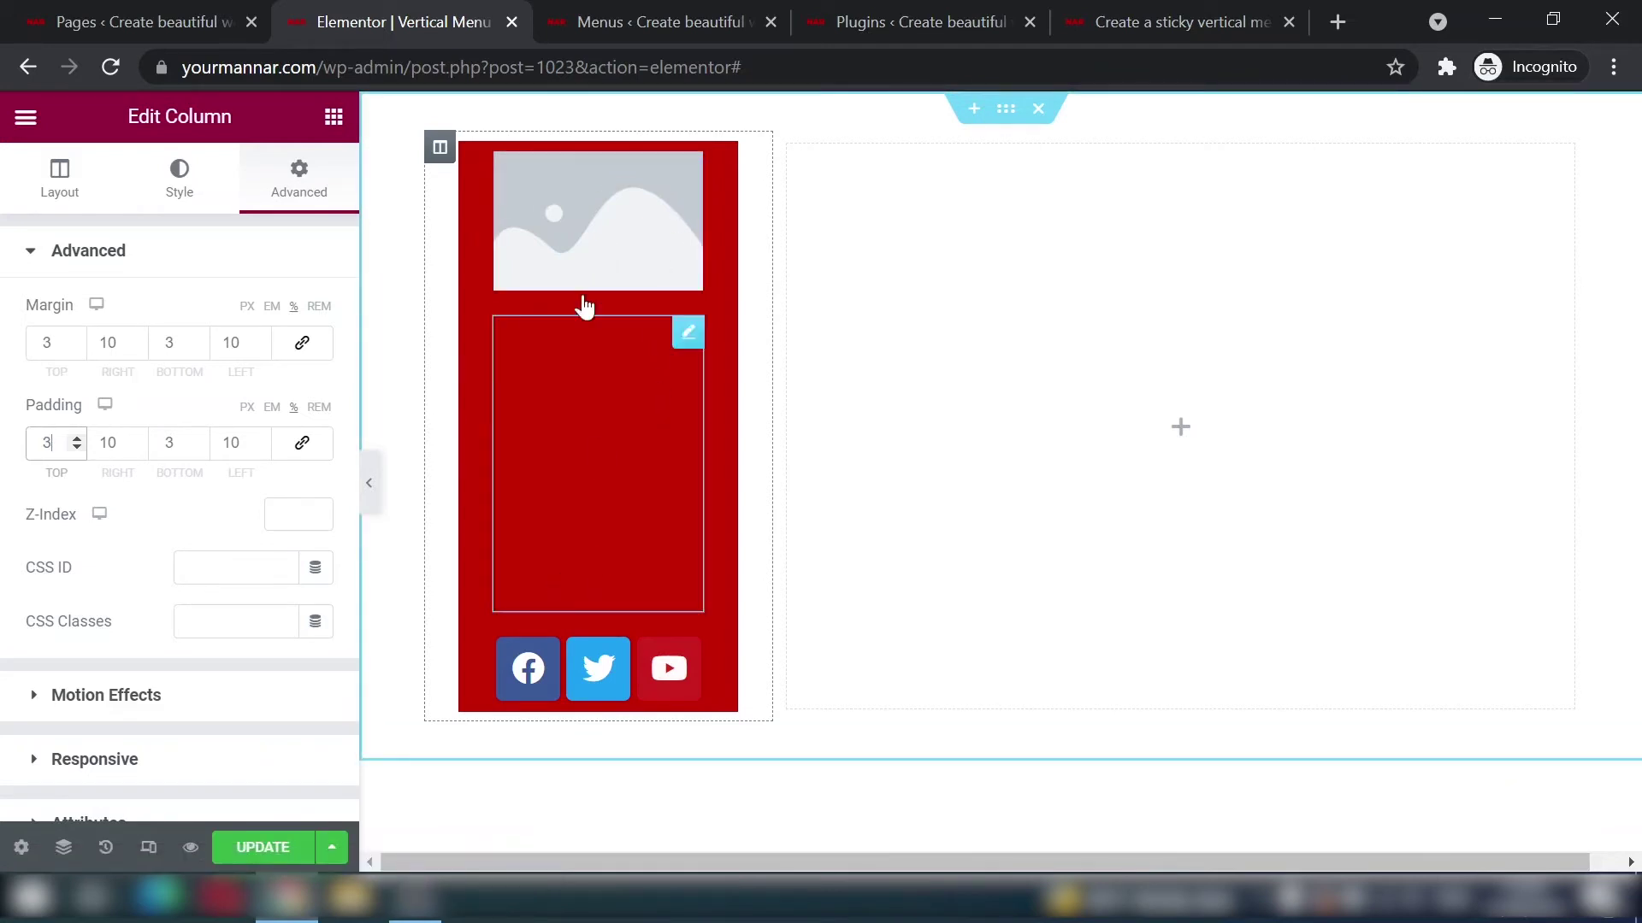
Step: Replace the placeholder image in the menu column with the cartoon portrait of the bearded man from the media library
left_click(582, 212)
left_click(207, 376)
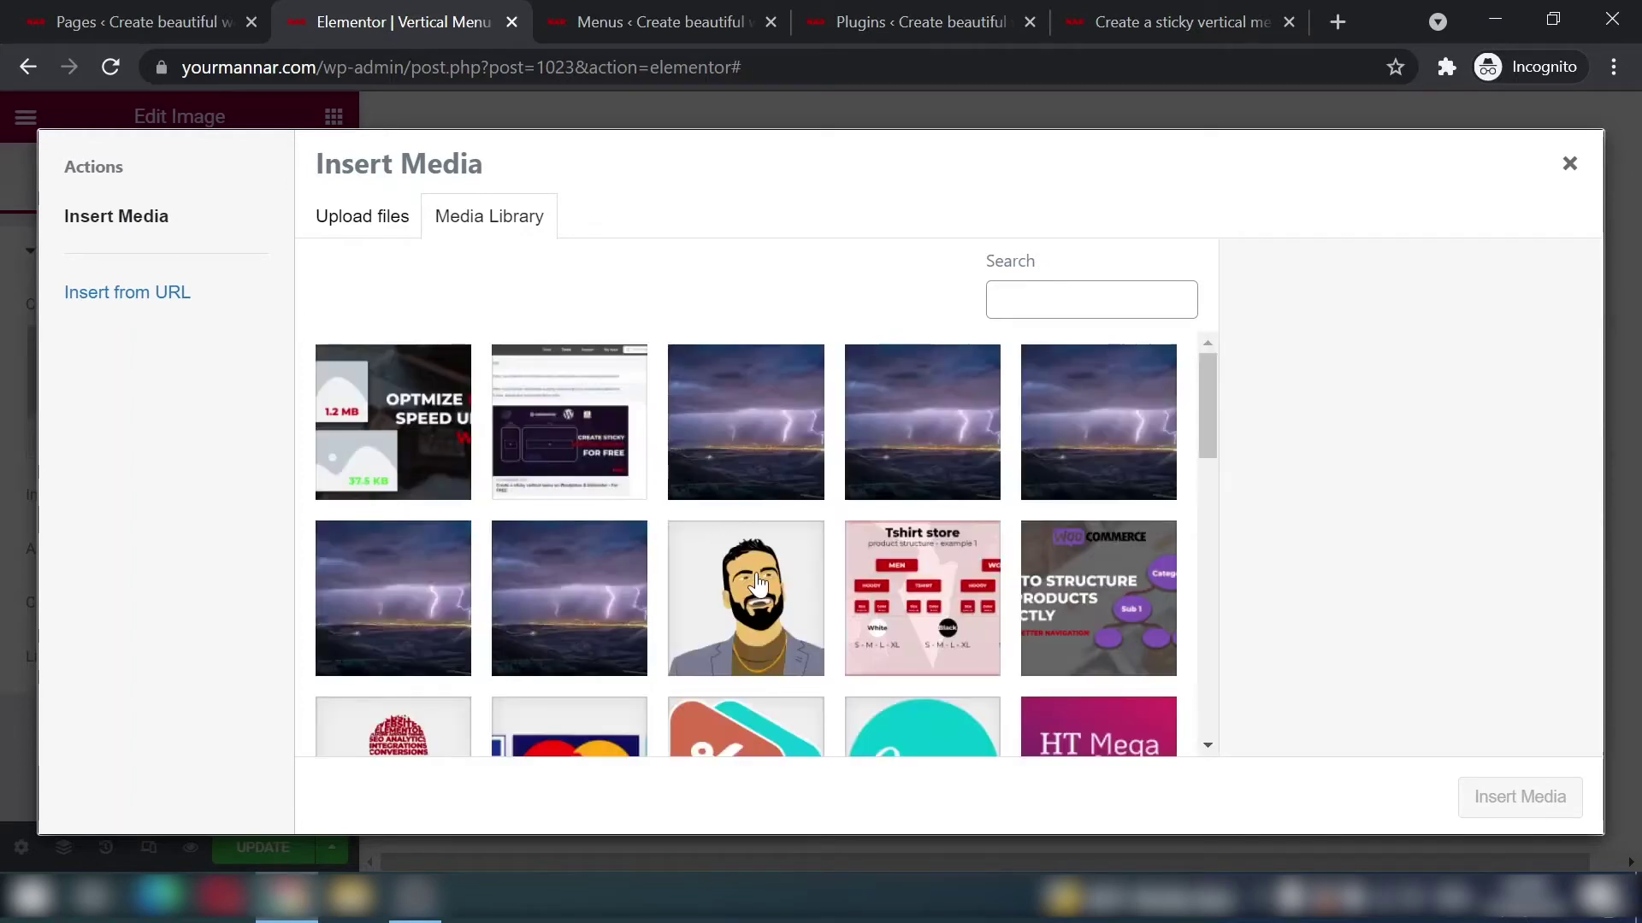
left_click(747, 573)
left_click(1521, 798)
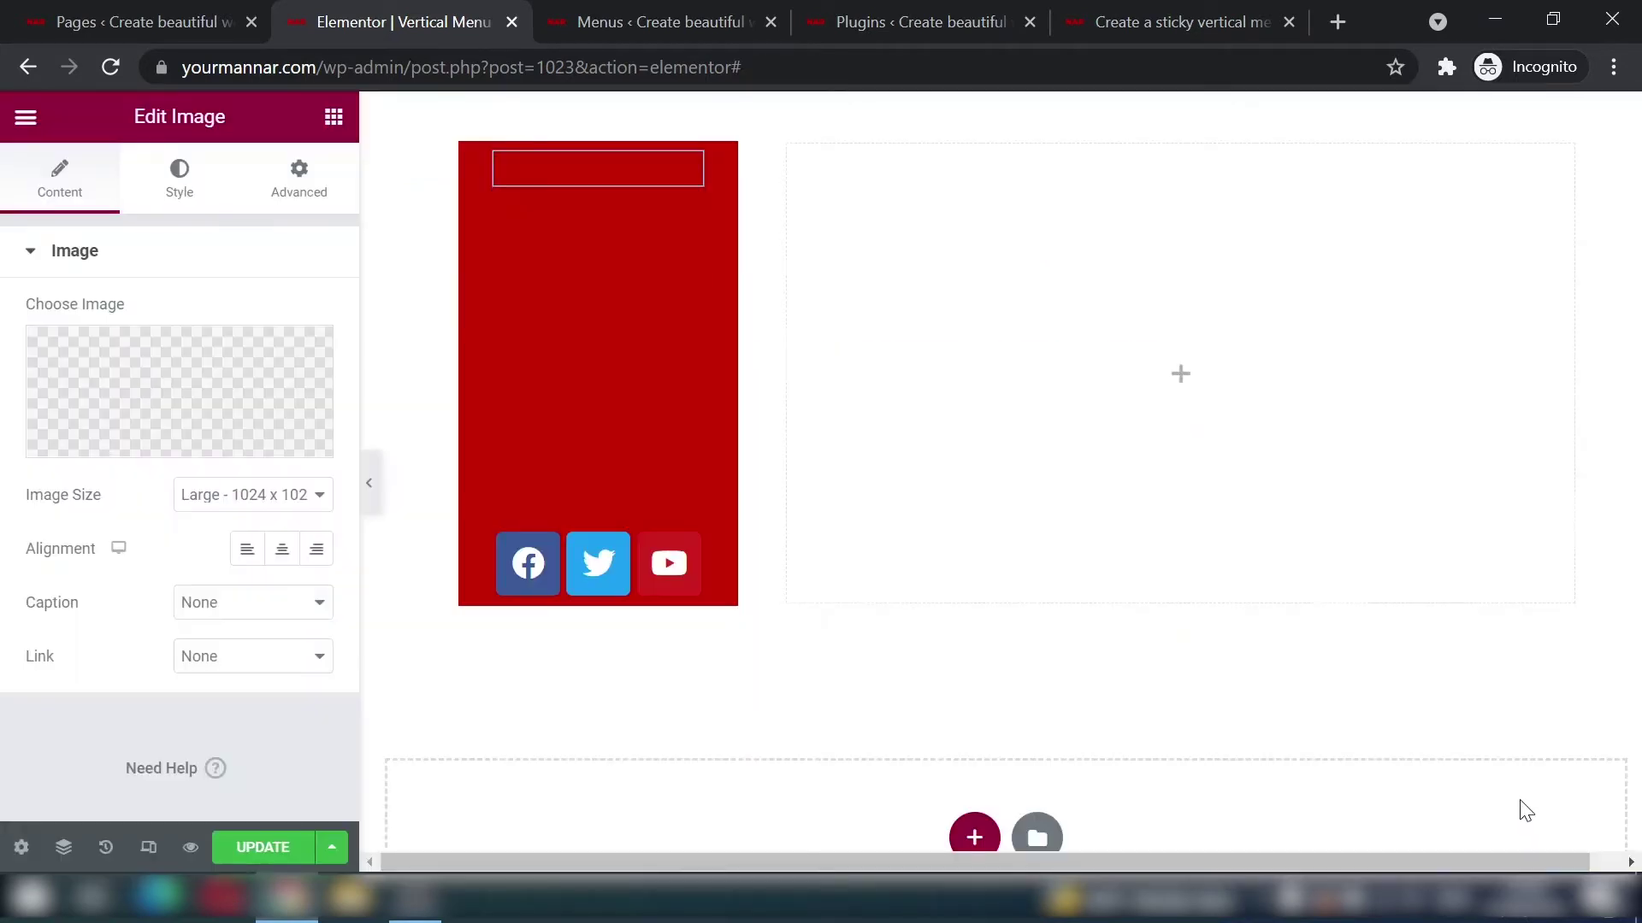
Step: Align the portrait image left and apply a custom image size with a width of 120
left_click(257, 554)
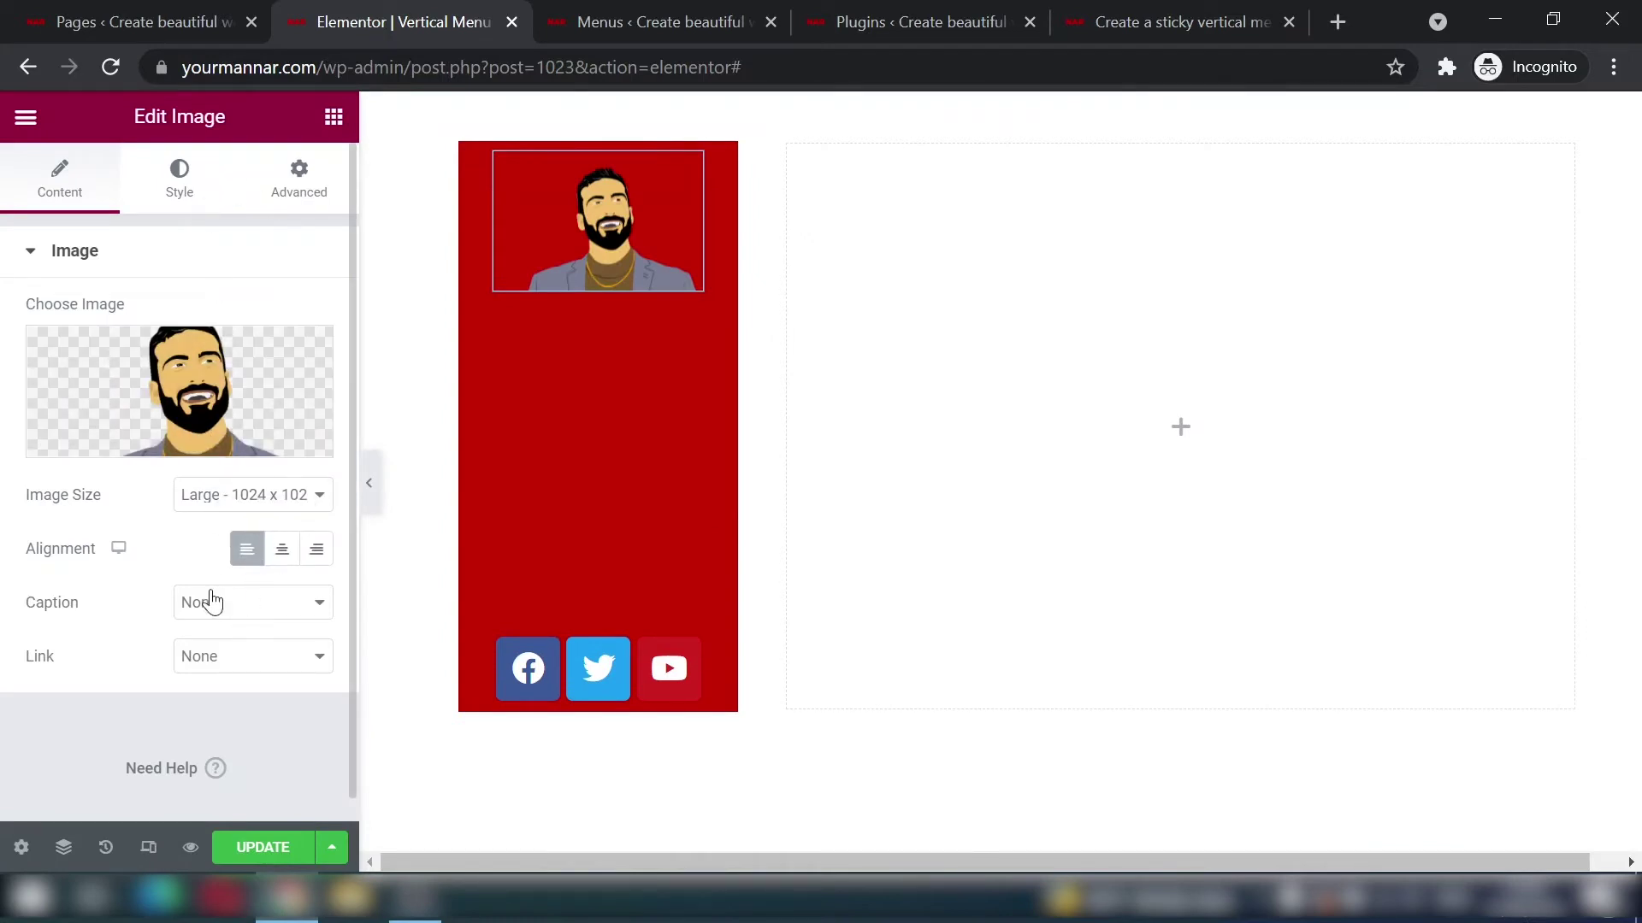
left_click(276, 494)
left_click(257, 855)
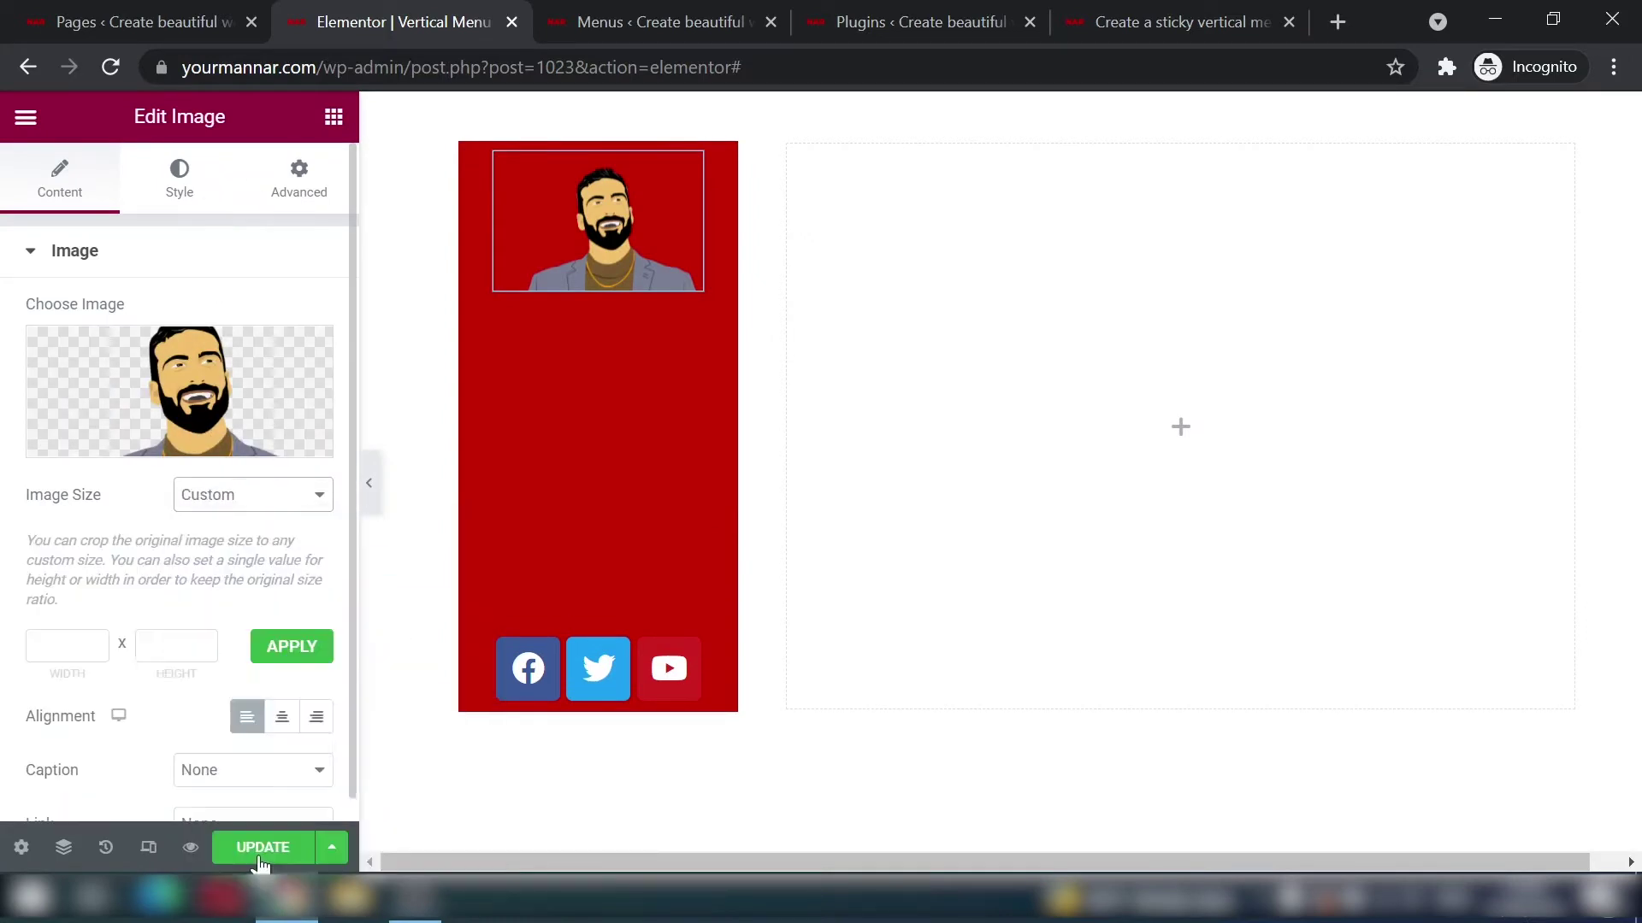
left_click(67, 646)
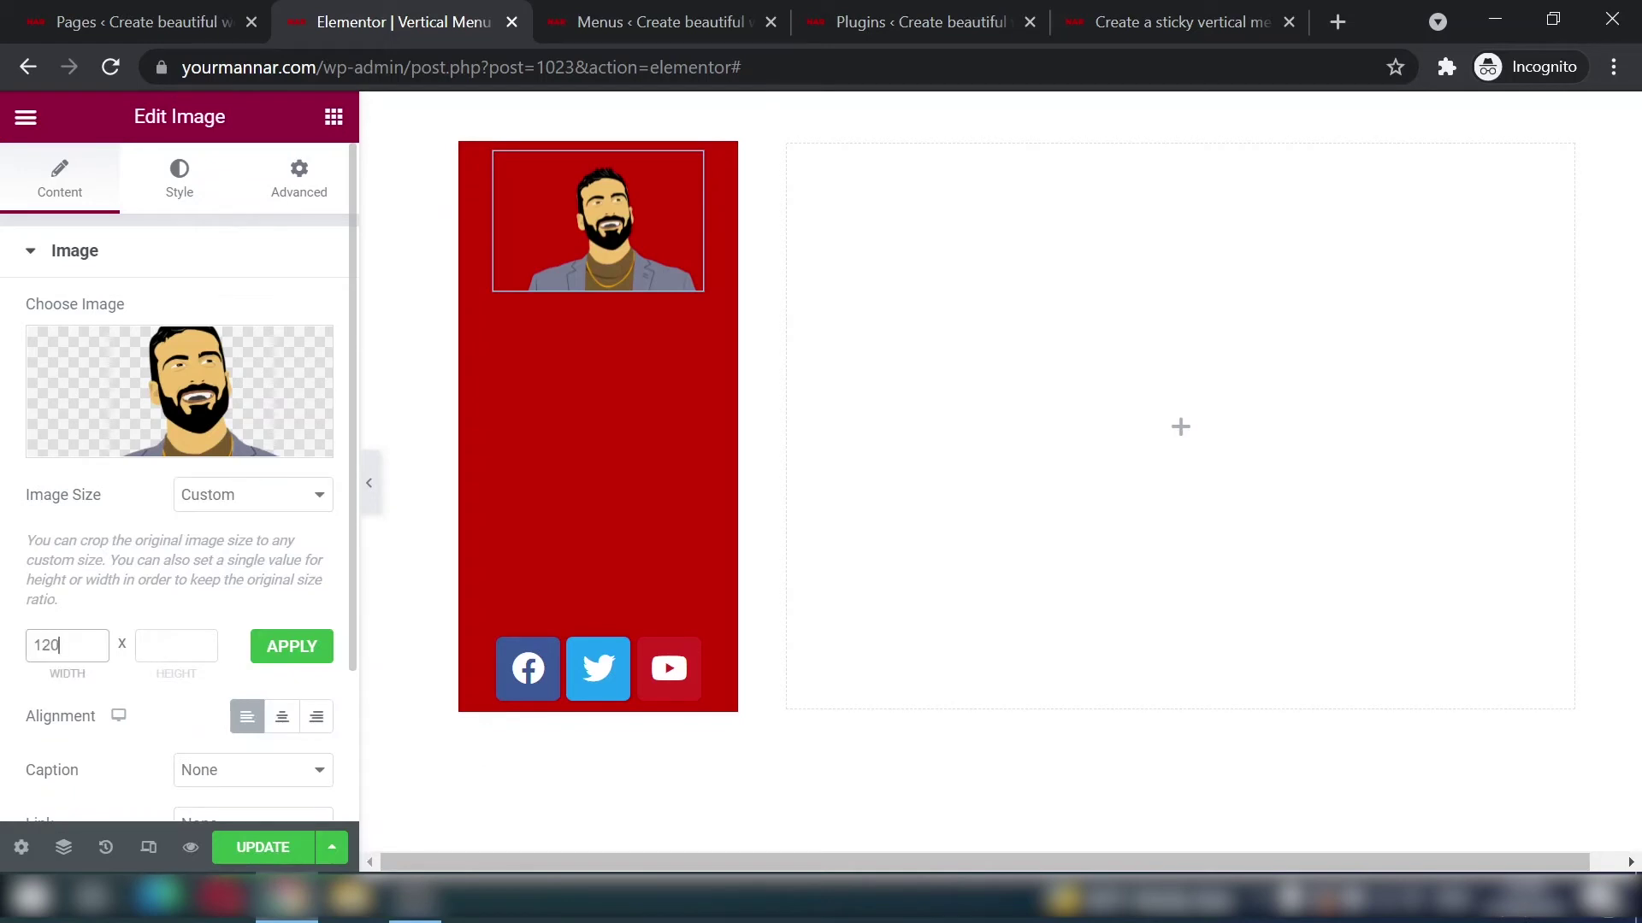
left_click(300, 650)
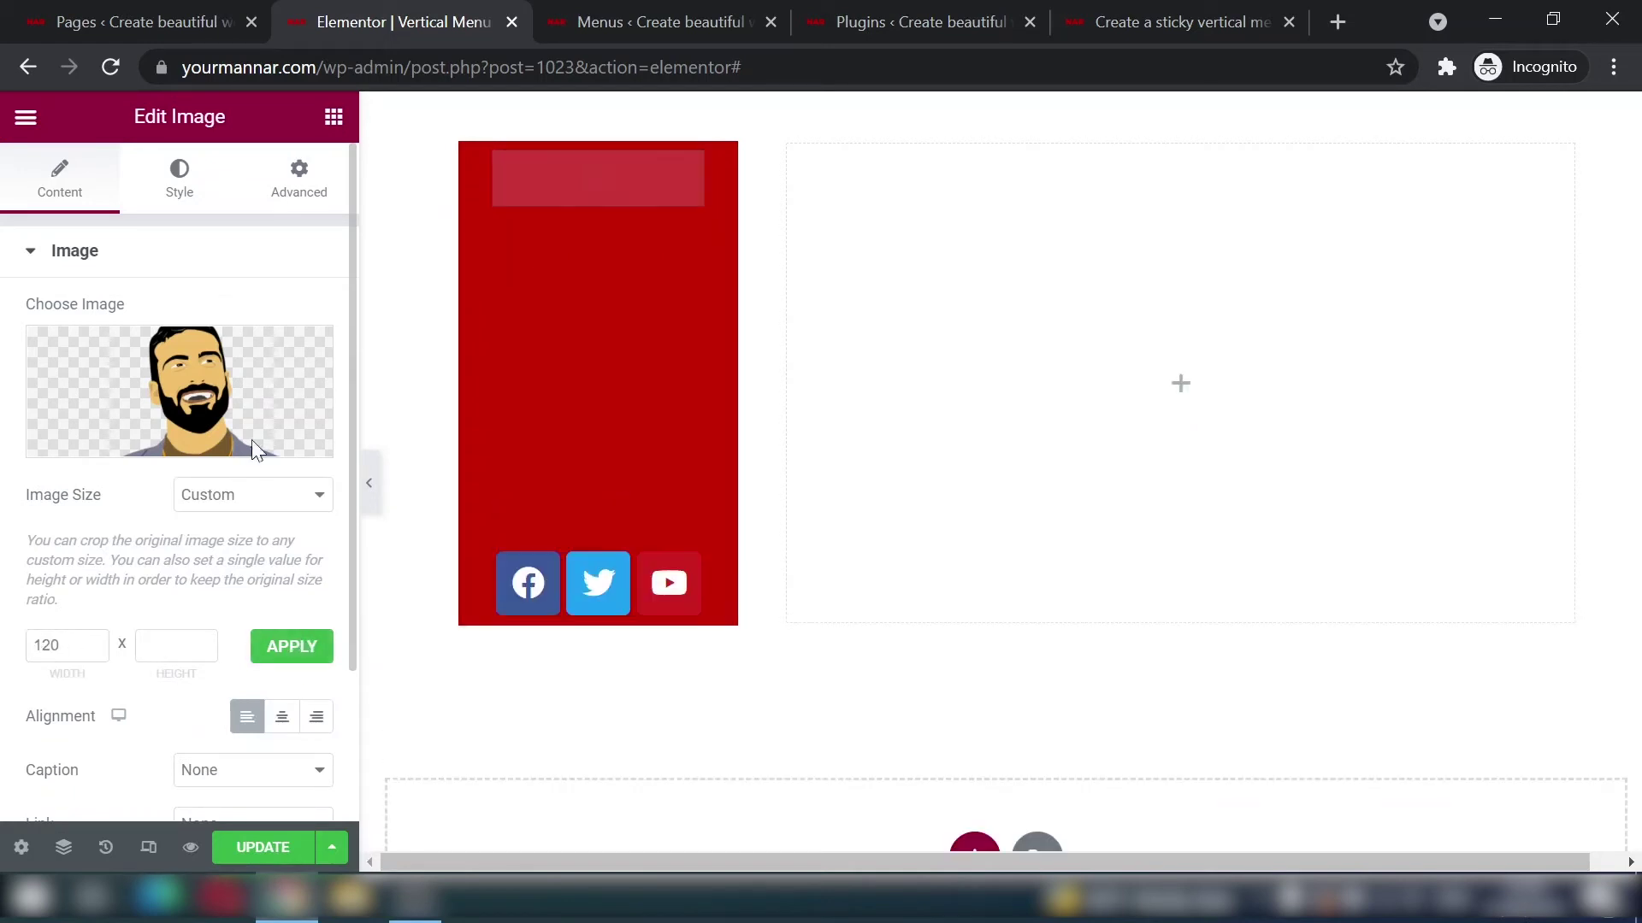
Step: Mask the portrait image with a Circle shape and update the page
left_click(205, 258)
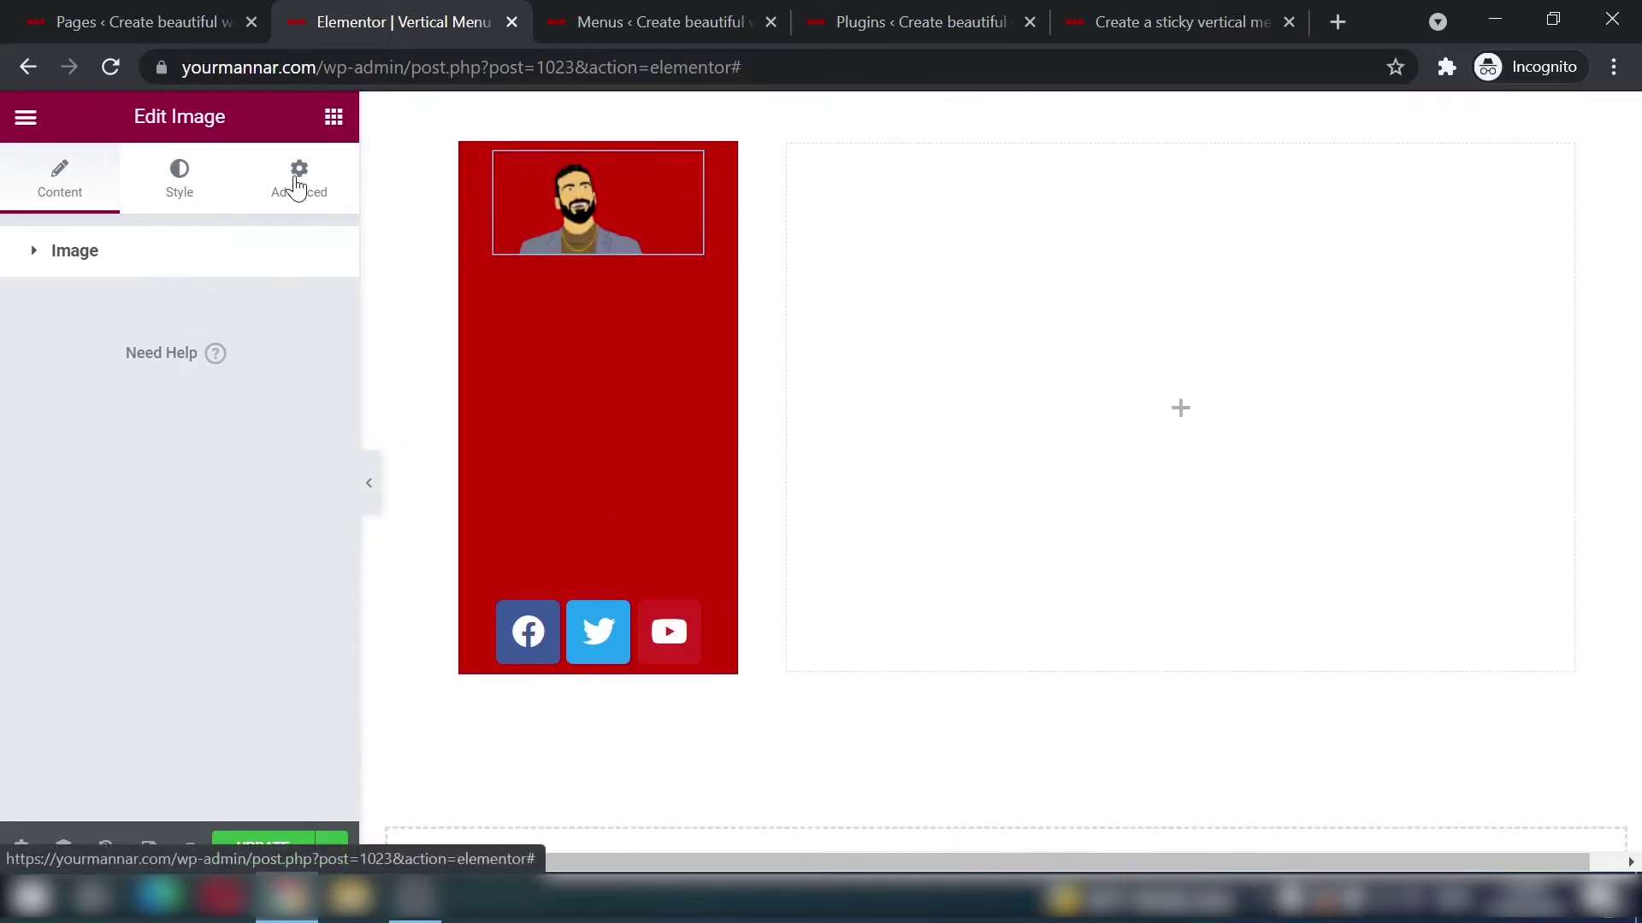
left_click(188, 190)
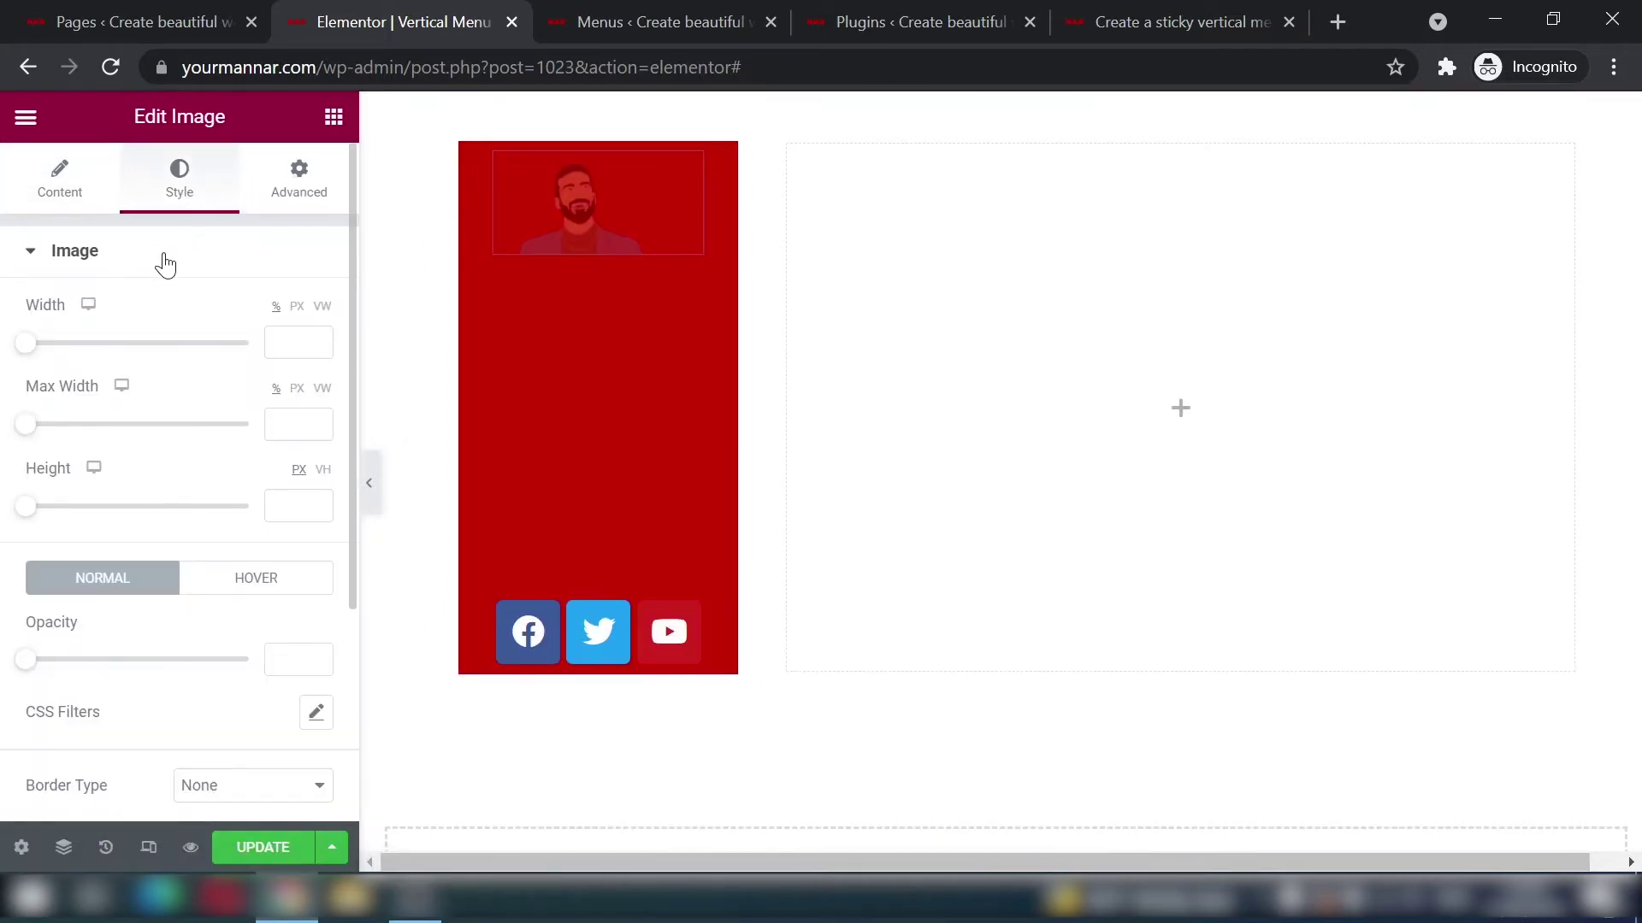
left_click(274, 184)
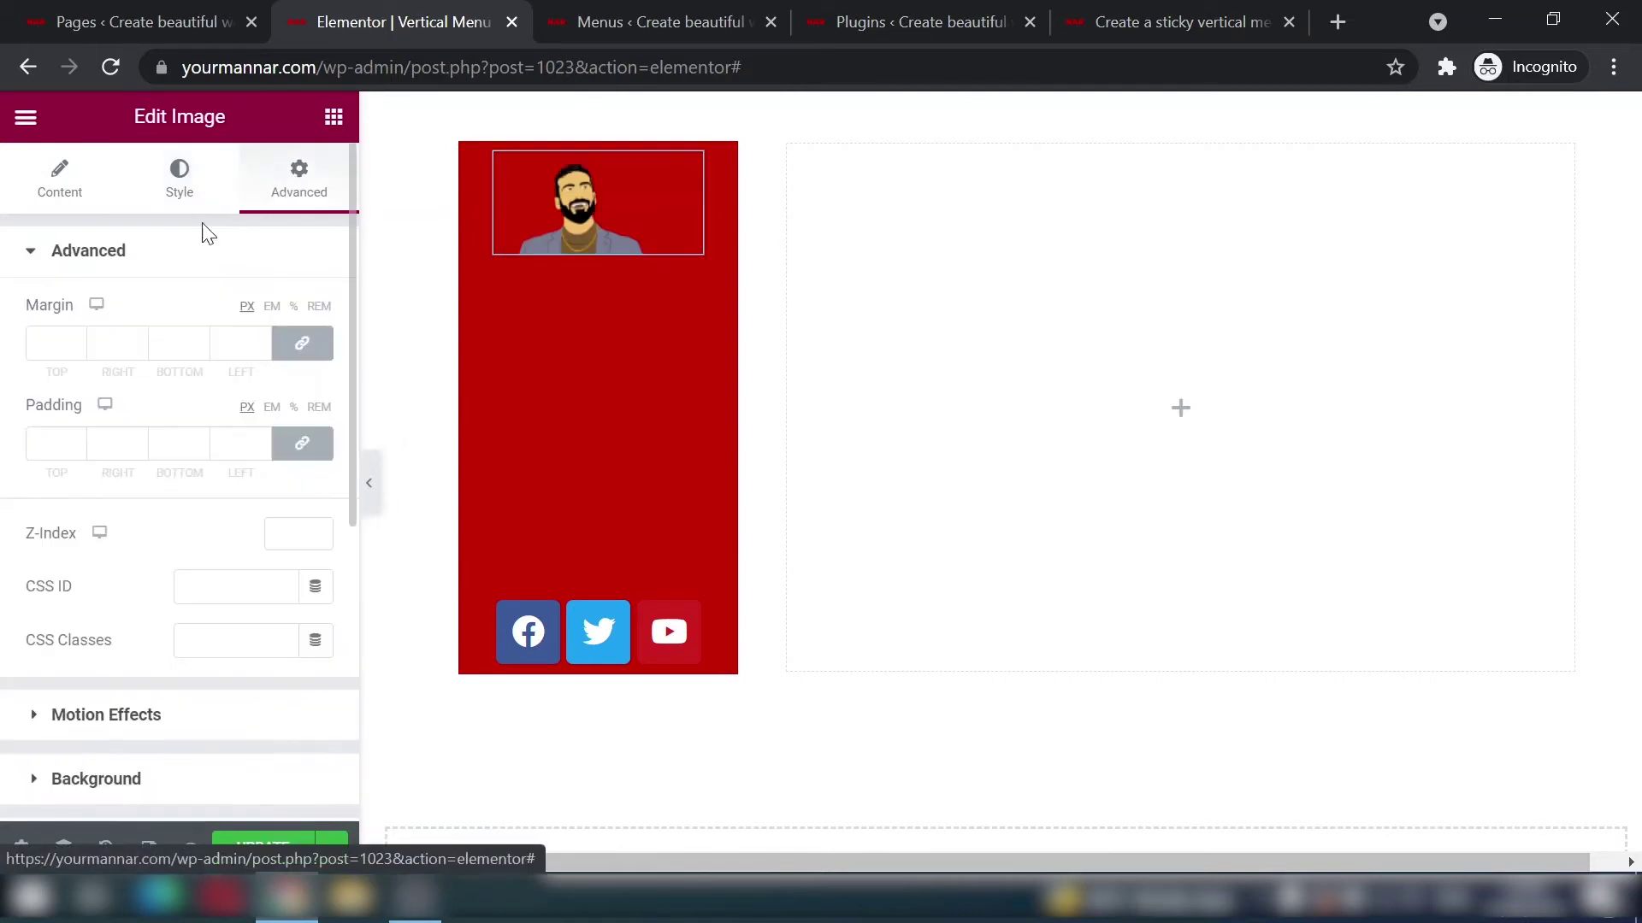
left_click(146, 251)
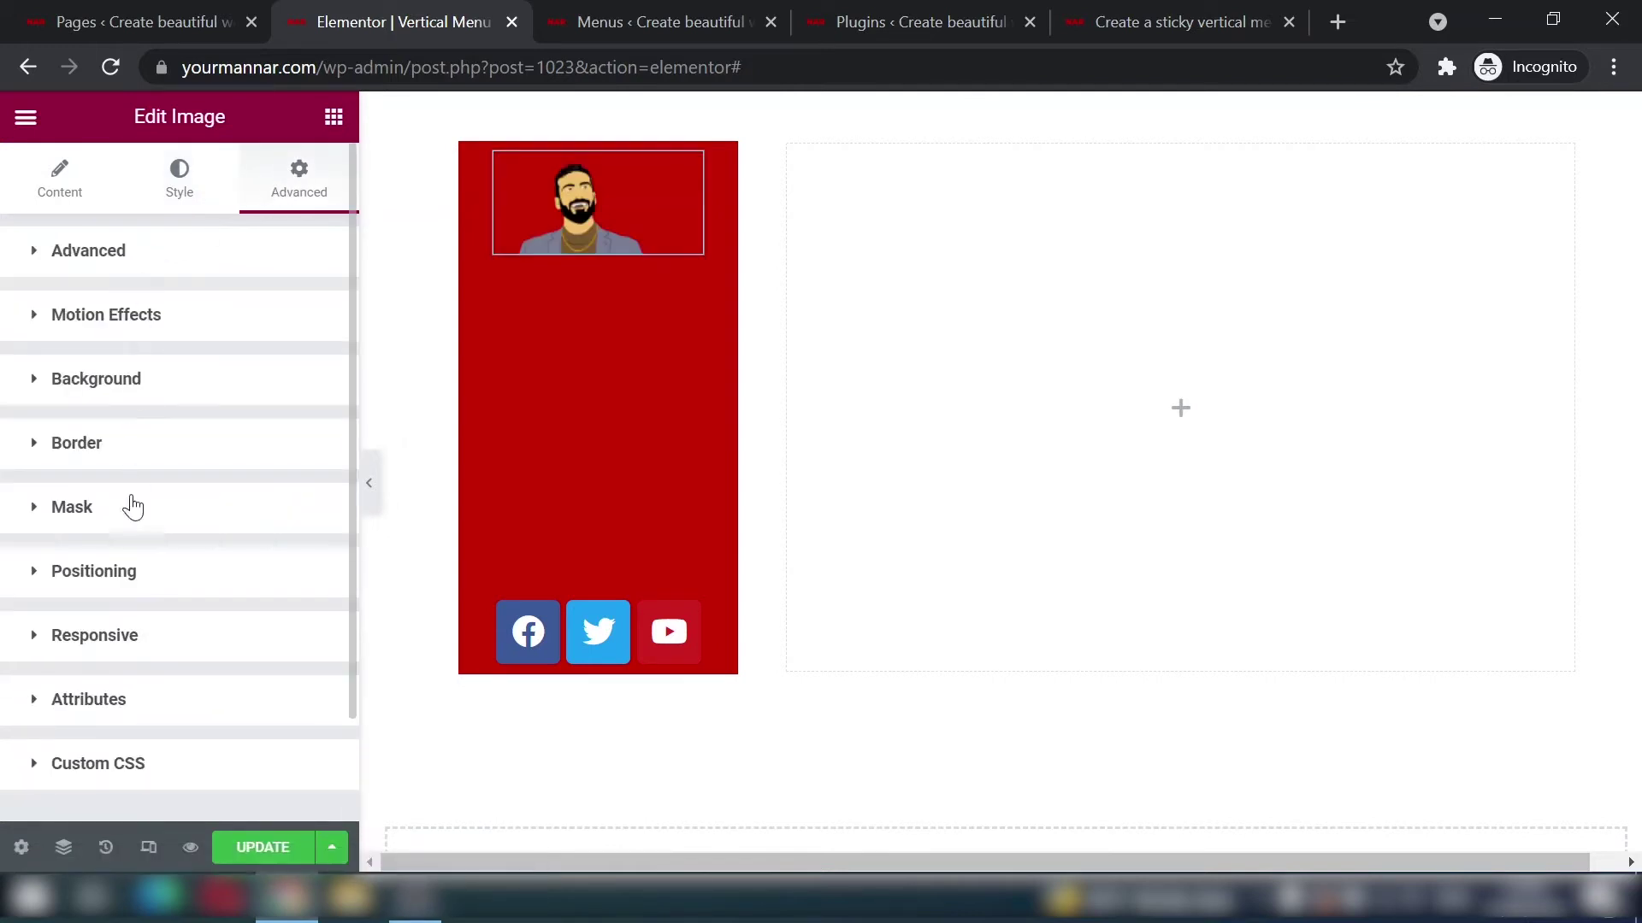
left_click(46, 513)
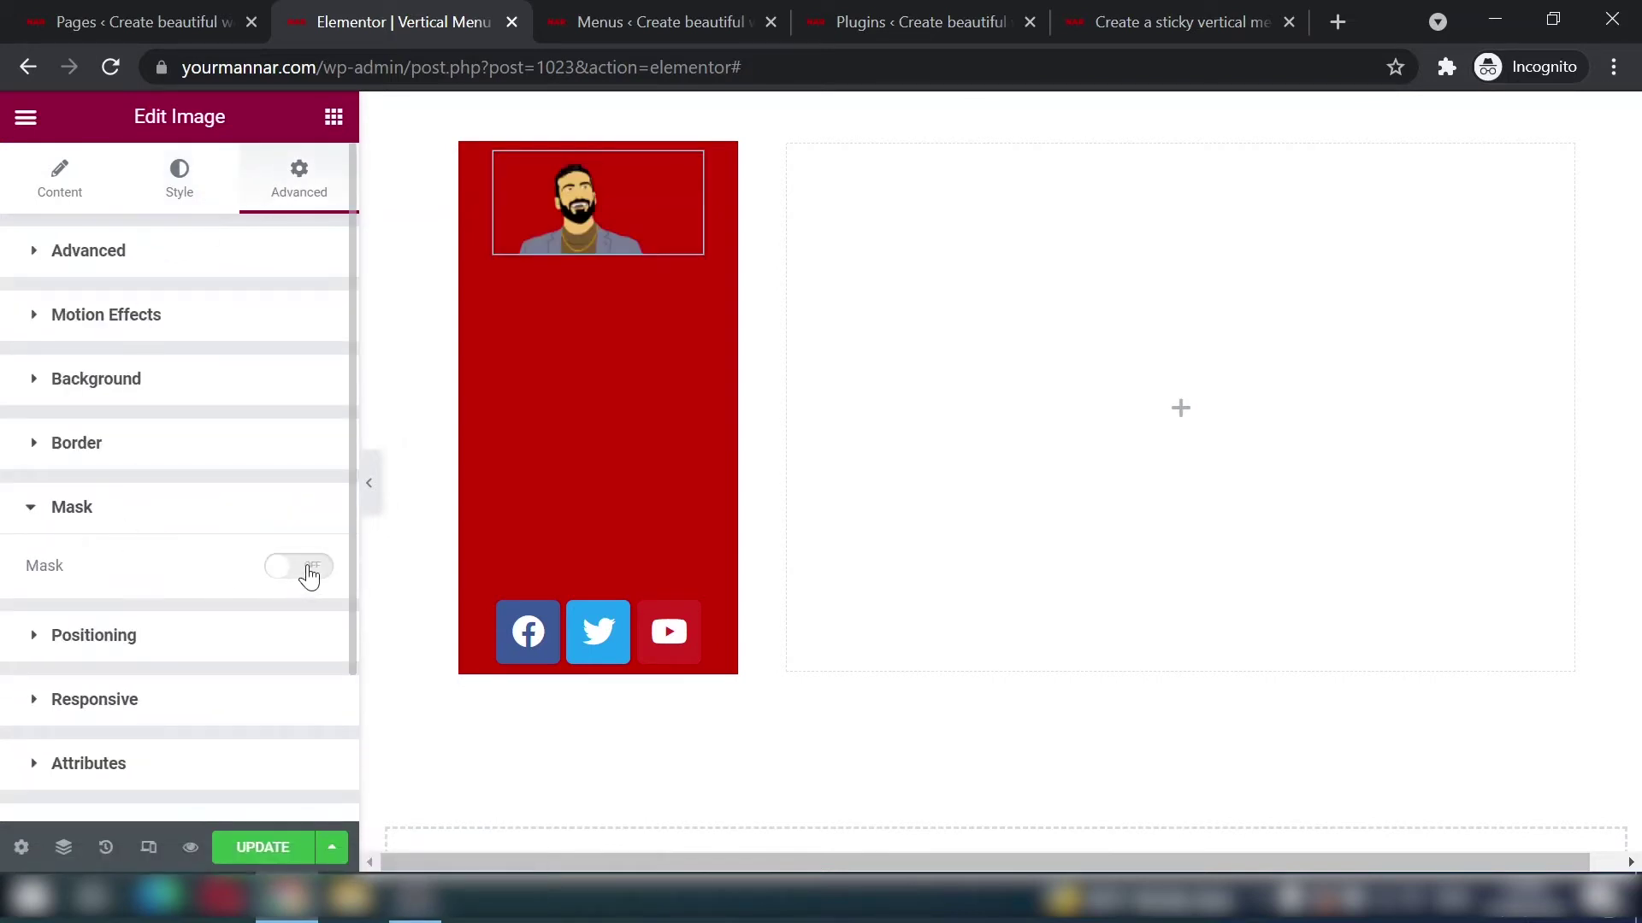
left_click(310, 571)
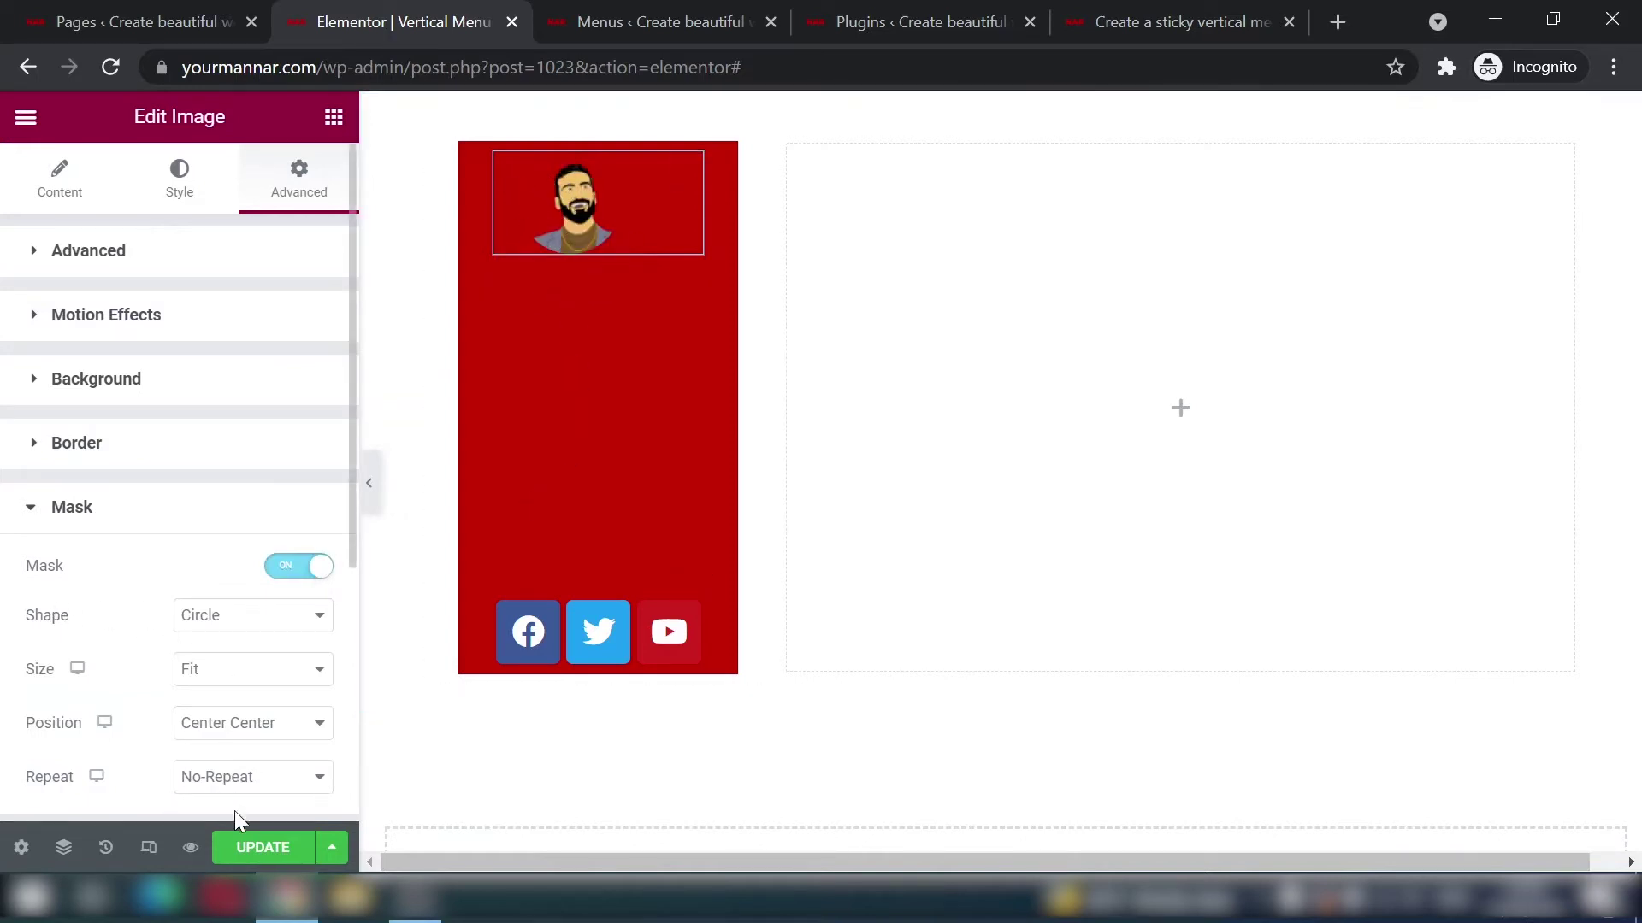
left_click(261, 847)
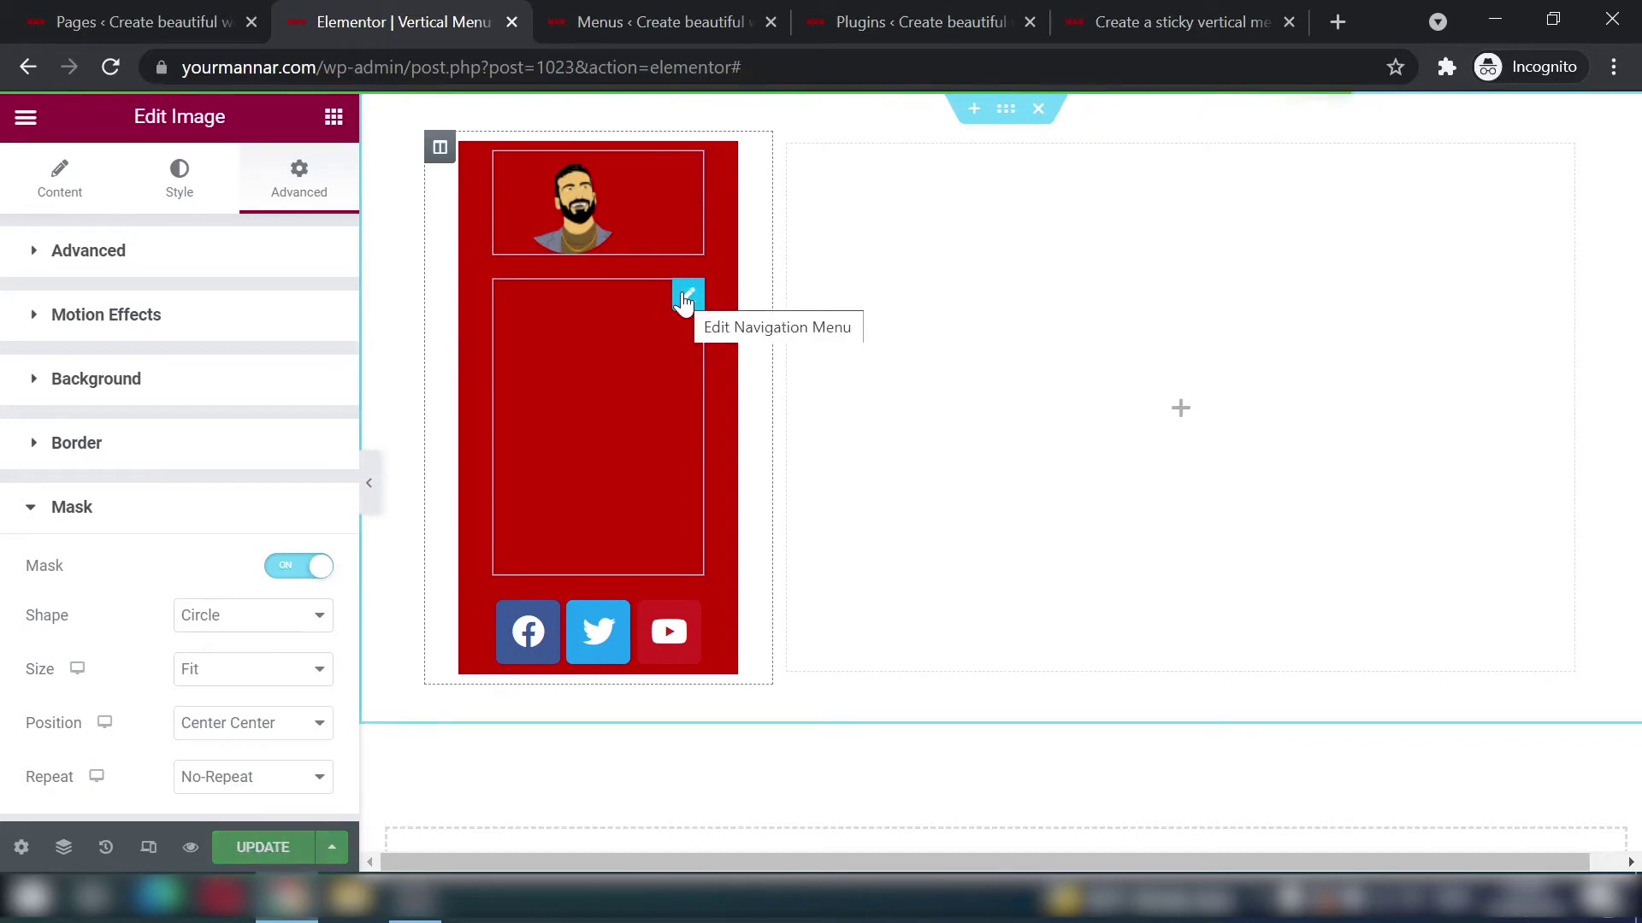
Step: Set the navigation menu widget in the red column to show the Vertical nav menu
left_click(687, 296)
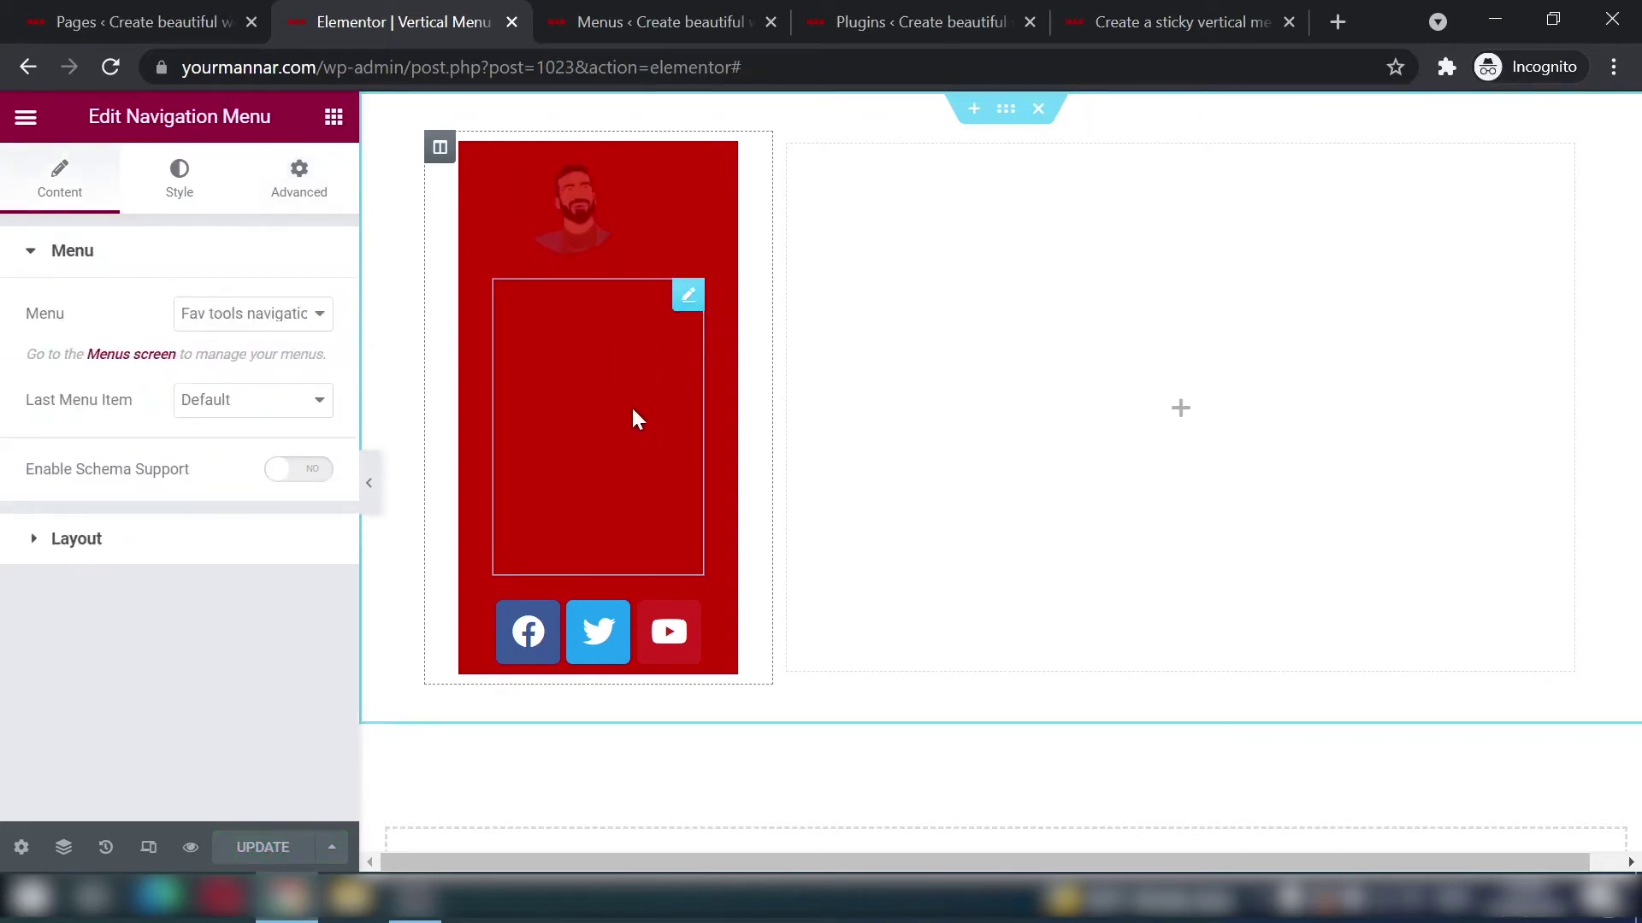
double_click(52, 315)
left_click(239, 325)
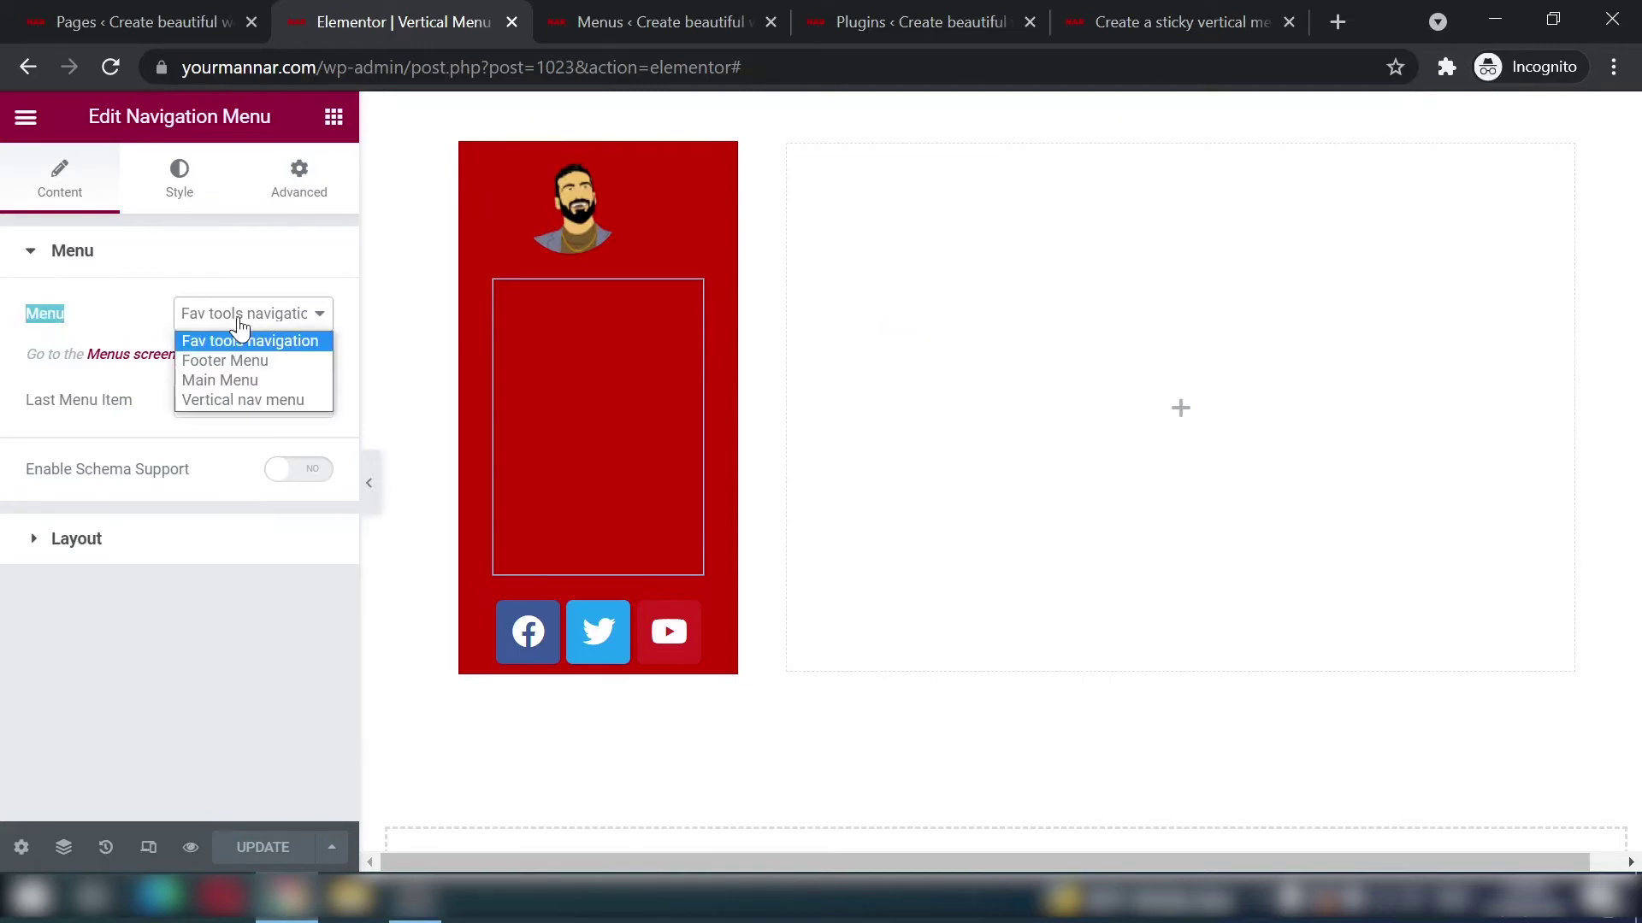
left_click(255, 402)
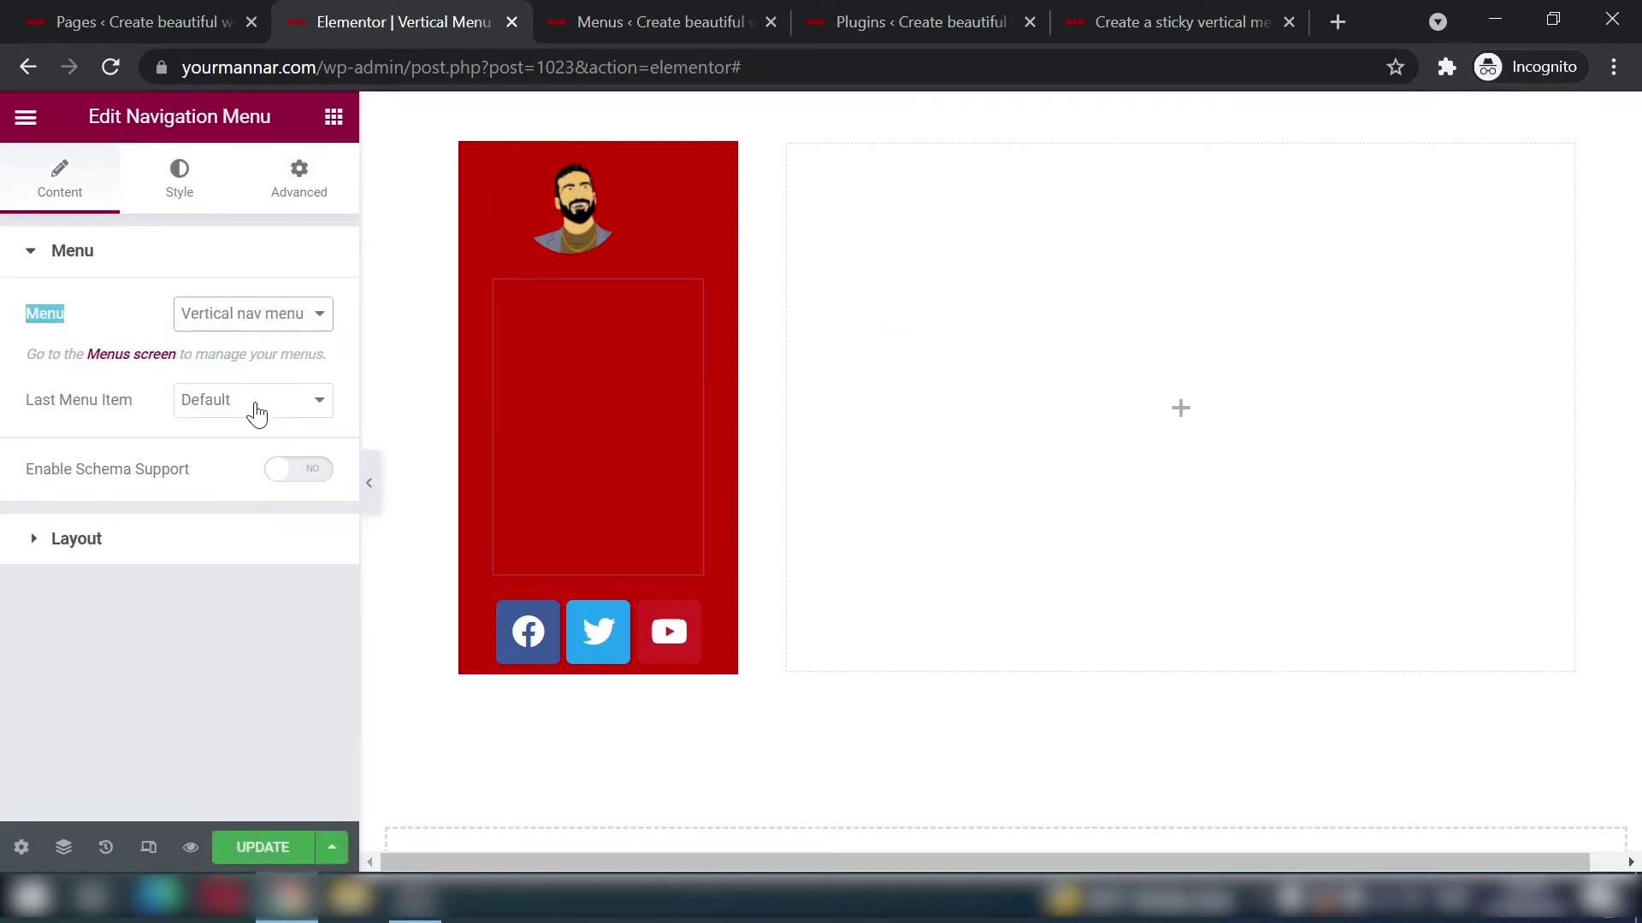
Step: Set the normal text color of the navigation menu's main items to white
left_click(143, 559)
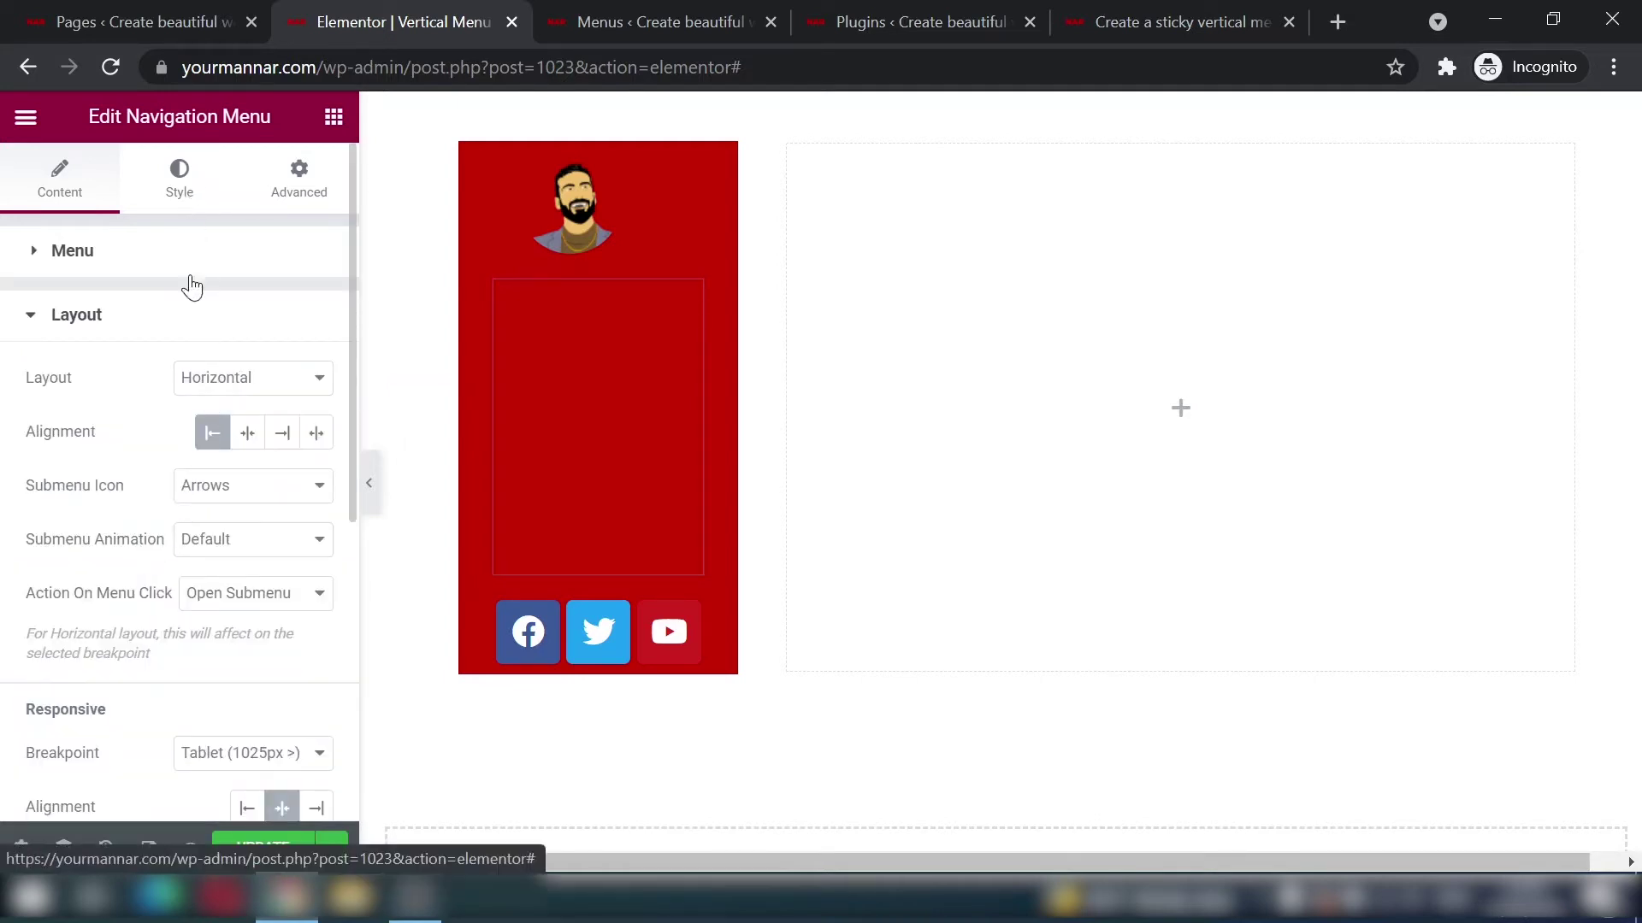
left_click(179, 175)
scroll(214, 650, "down", 3)
left_click(316, 603)
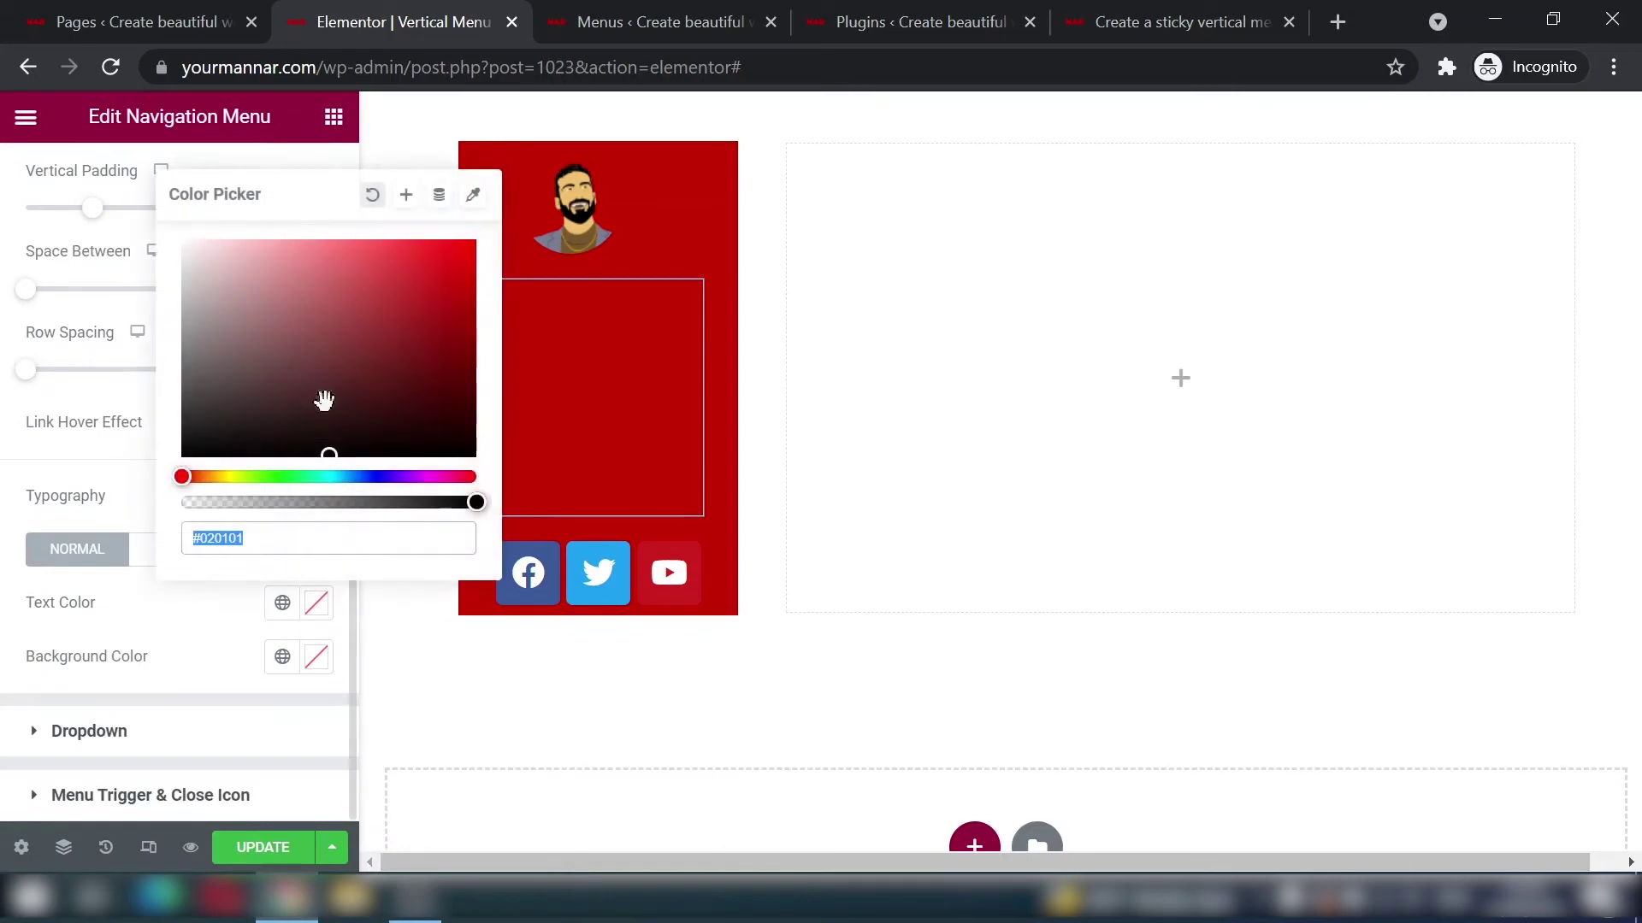
left_click(183, 242)
Step: Try Fav tools navigation as the widget's menu and return to Vertical nav menu
scroll(59, 171, "up", 2)
left_click(56, 184)
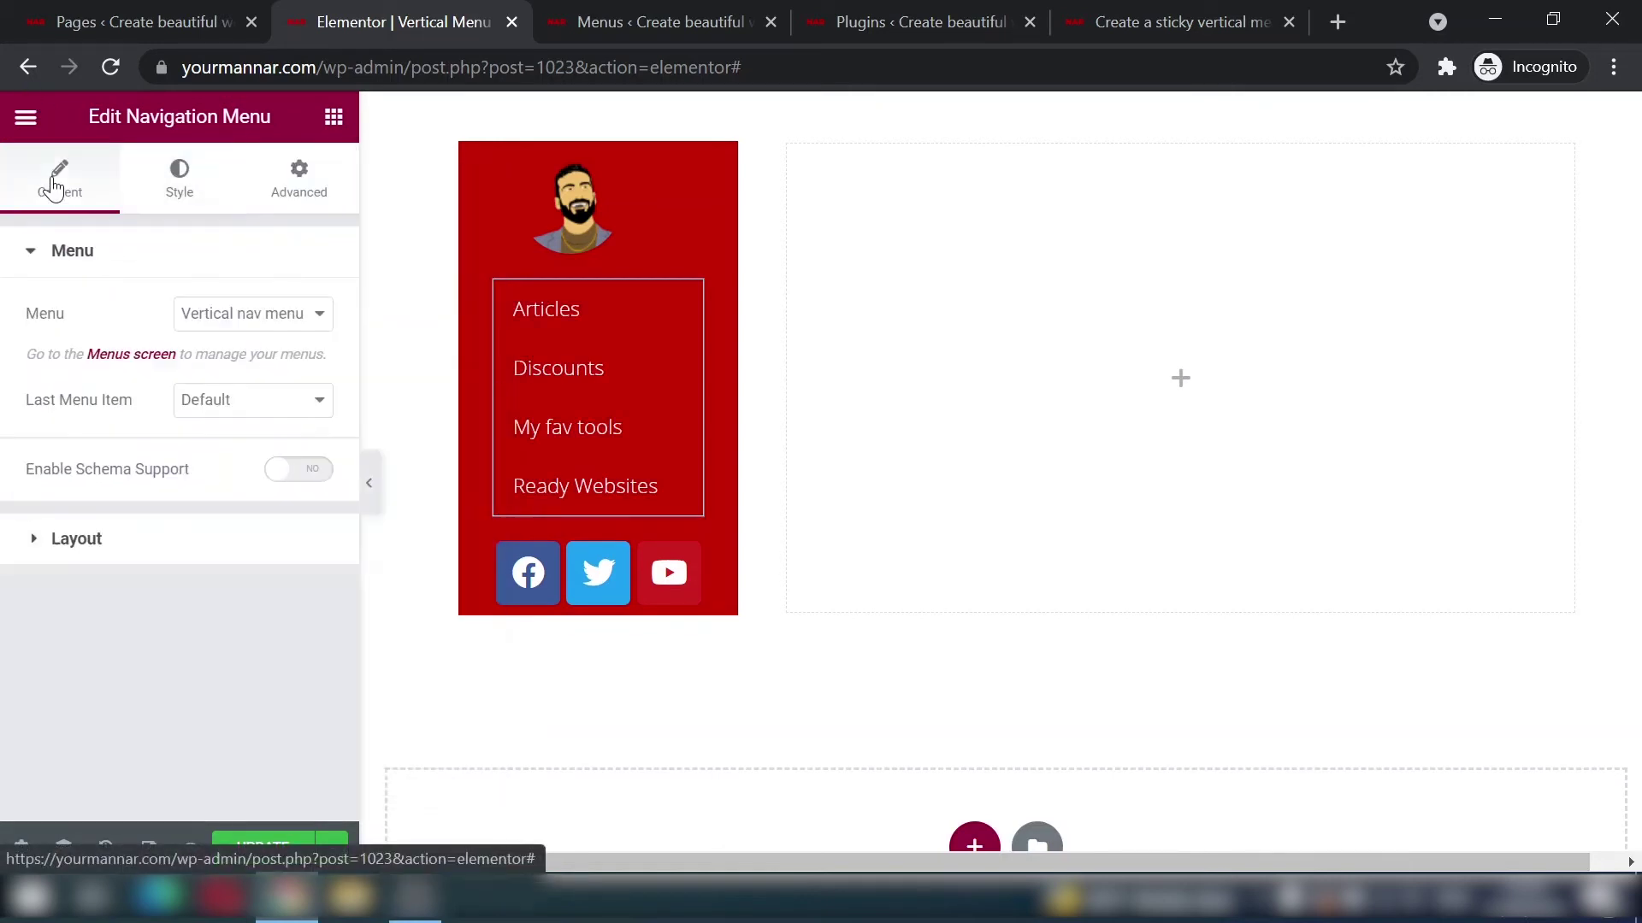
left_click(240, 313)
left_click(237, 339)
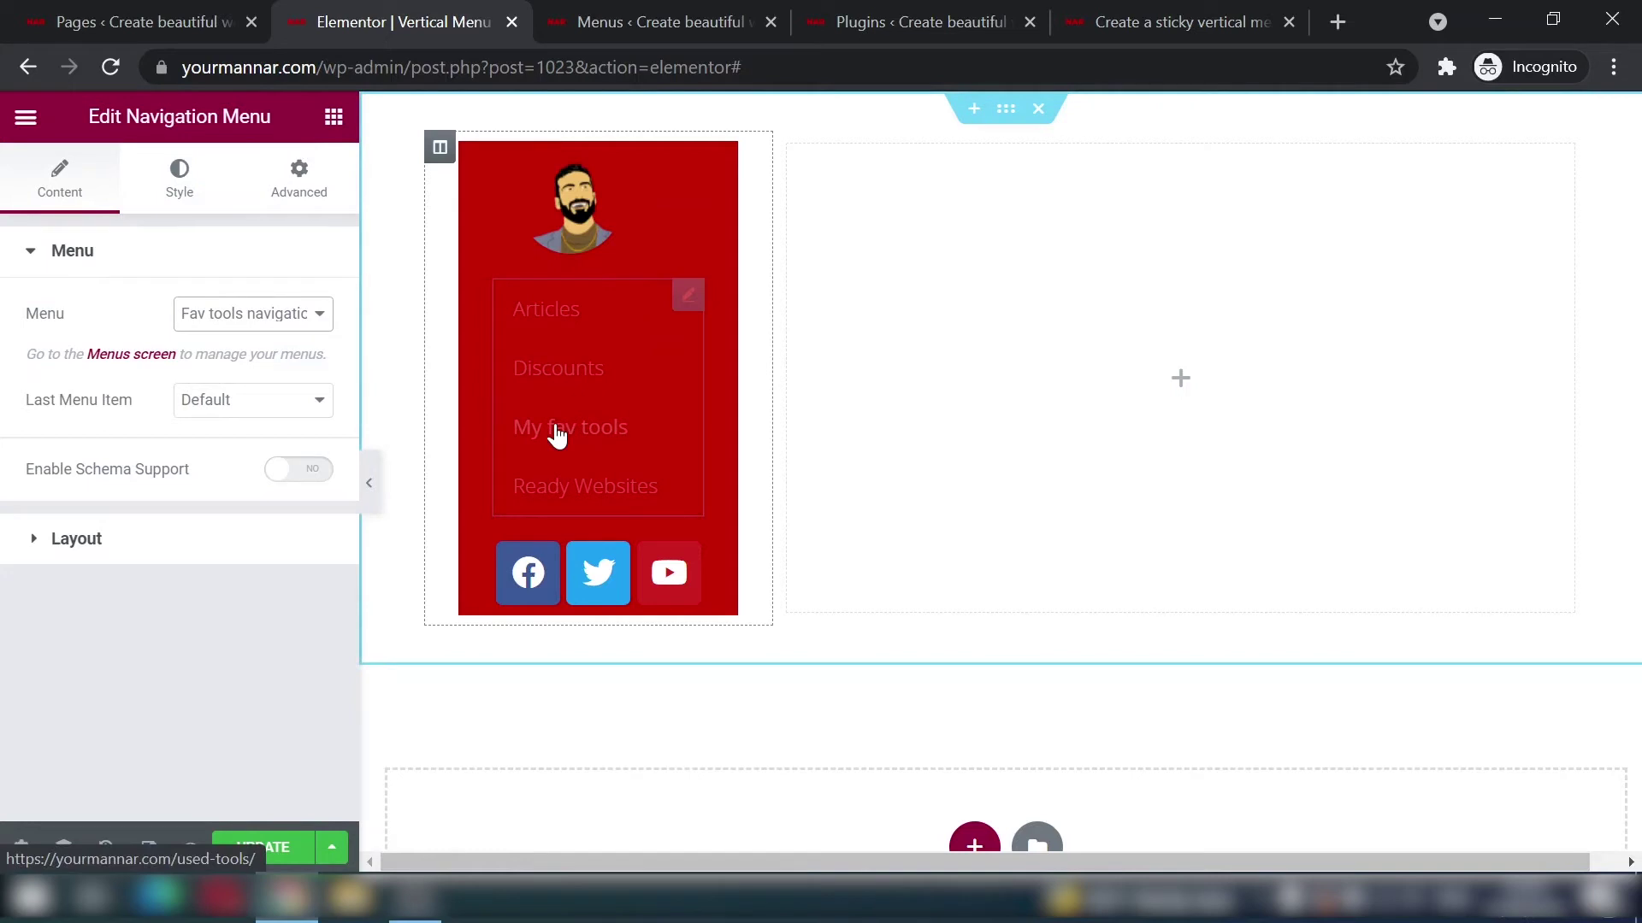
left_click(273, 317)
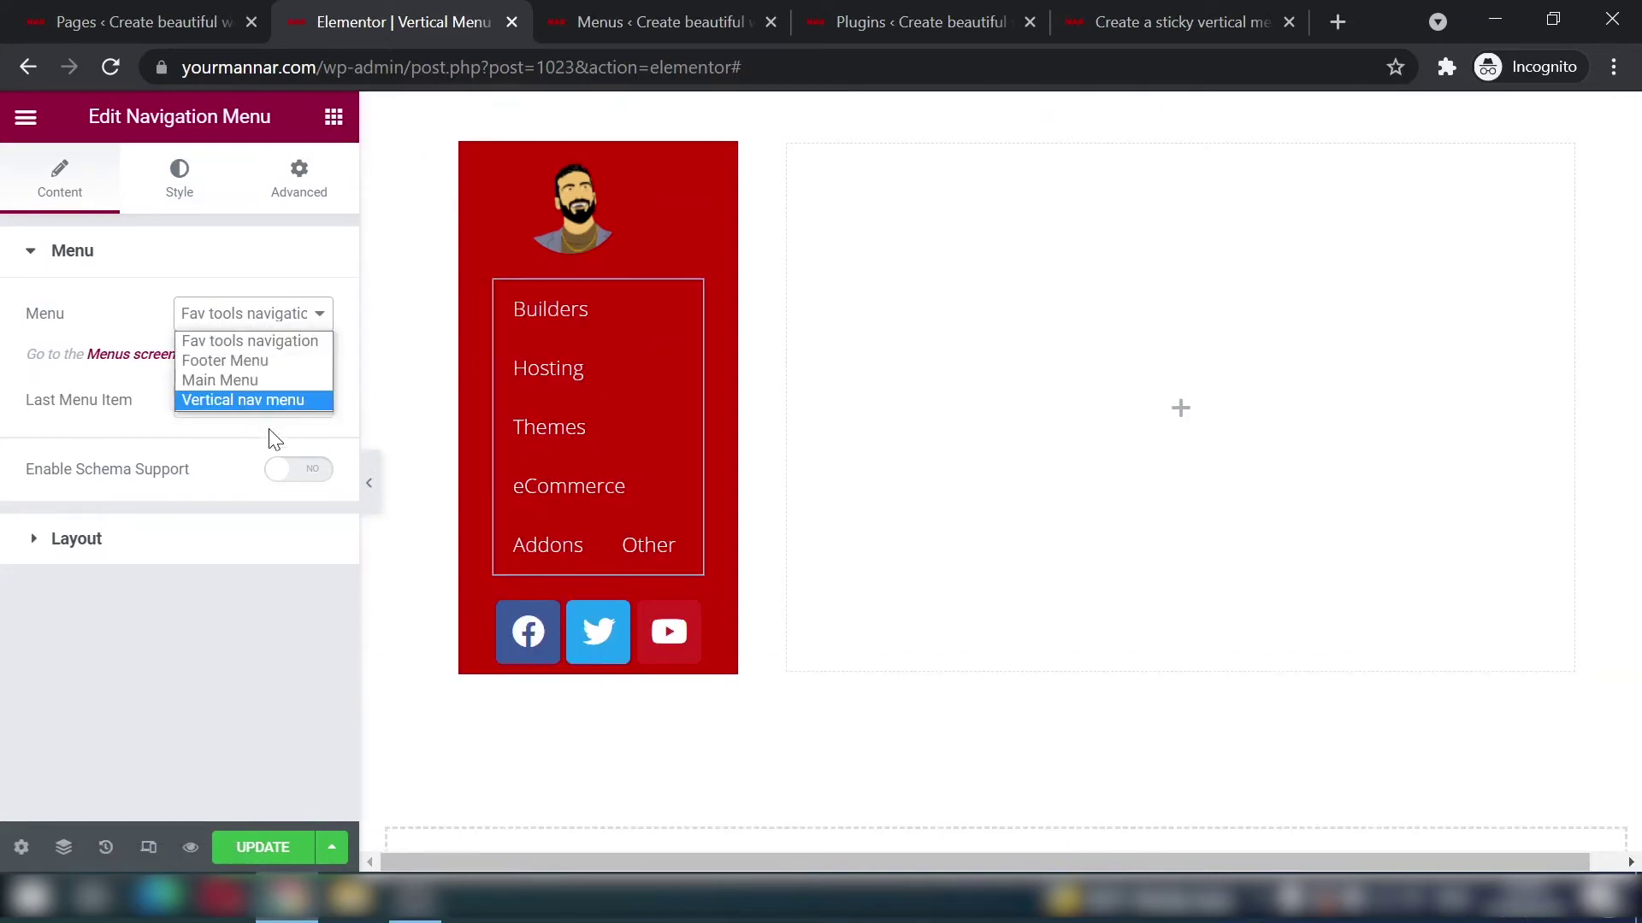
left_click(281, 402)
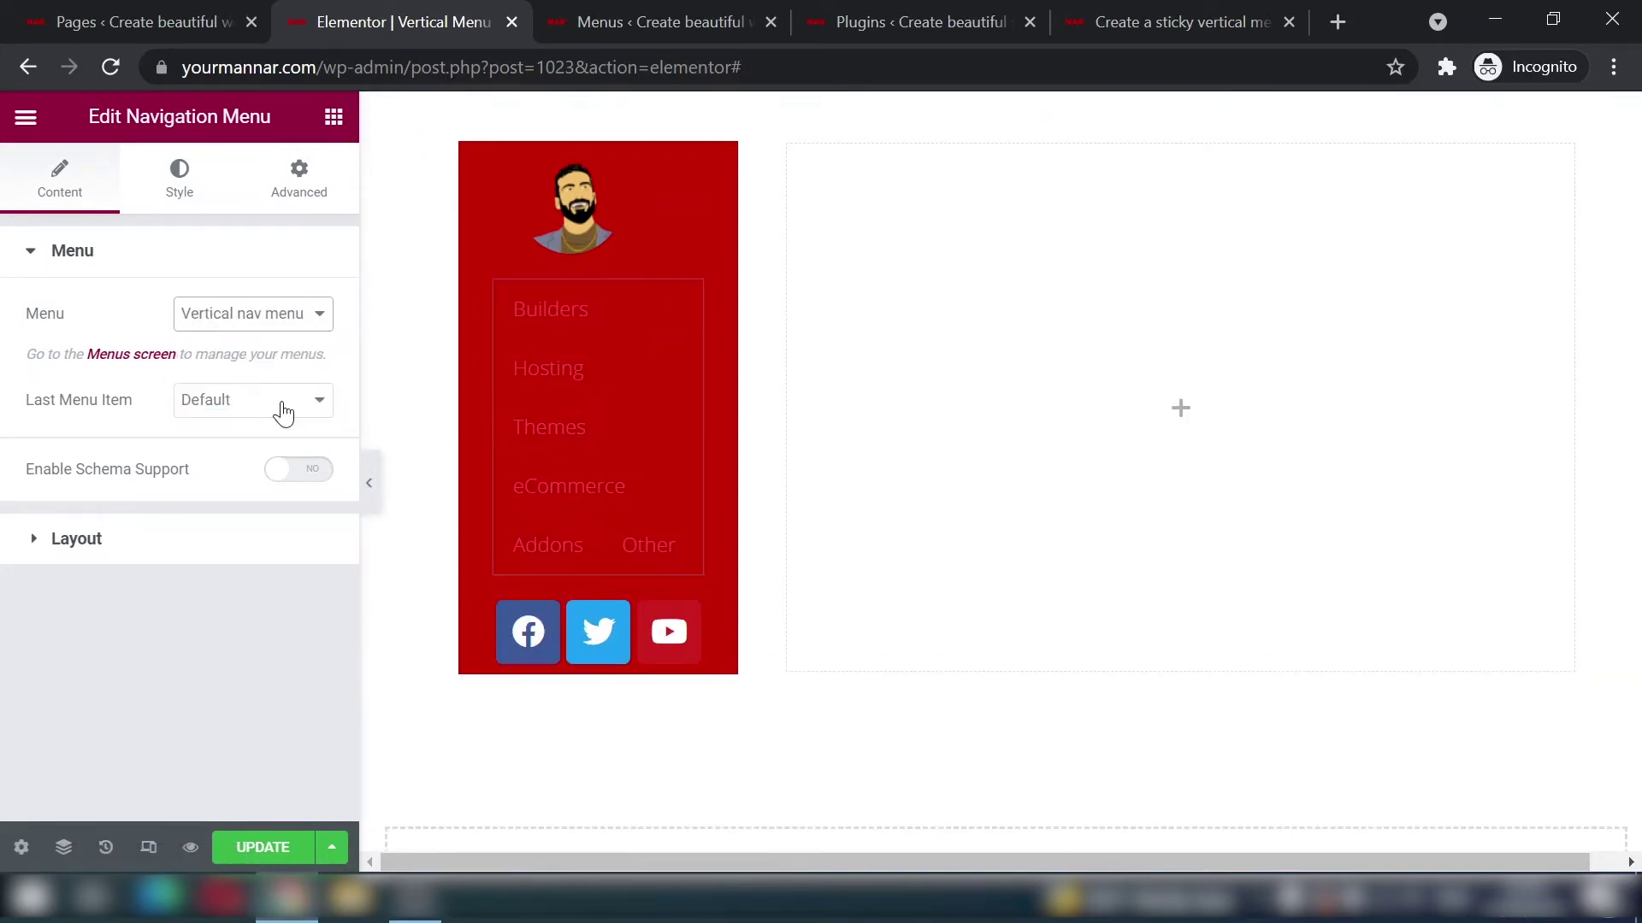
Step: Change the navigation menu's layout to Vertical and check the menu column at full page width
left_click(373, 487)
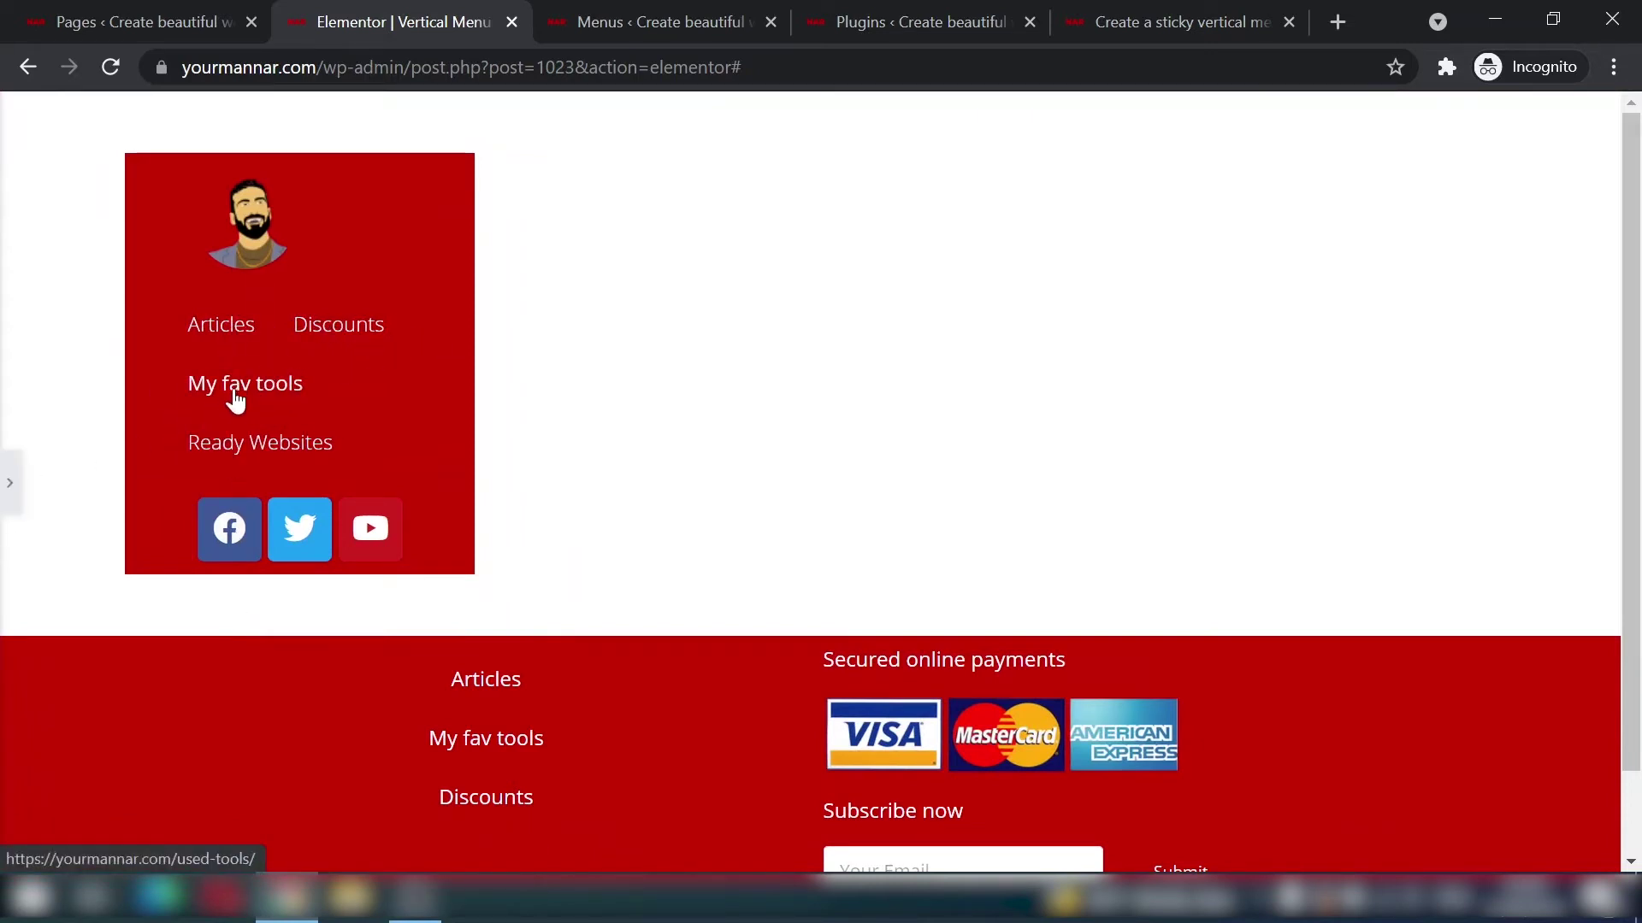
left_click(11, 483)
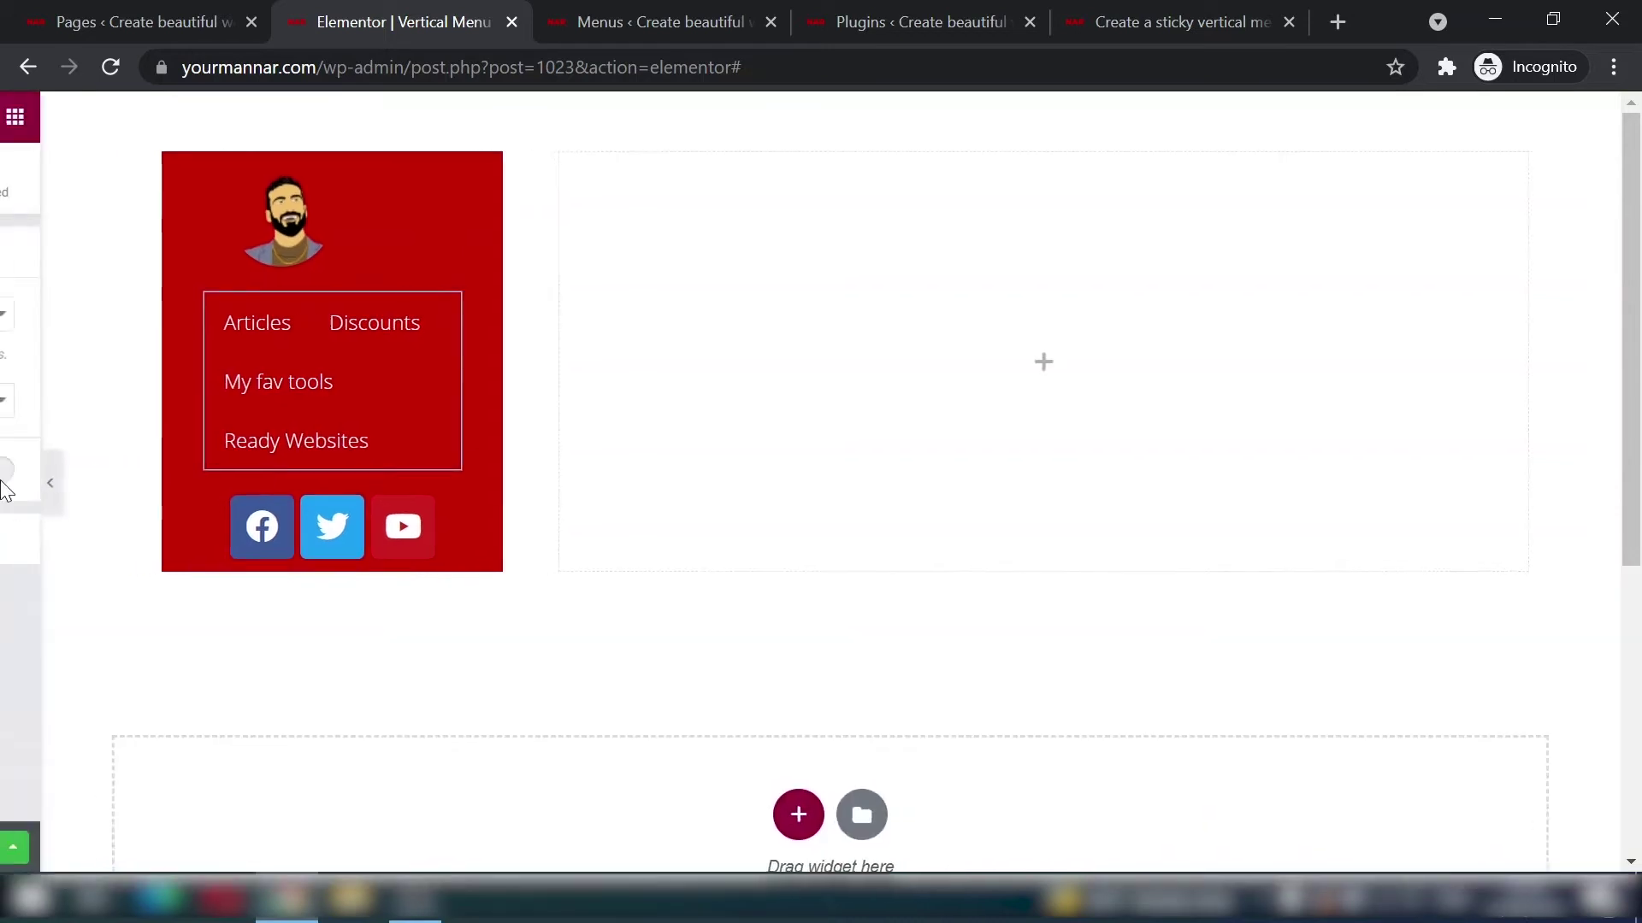
left_click(64, 551)
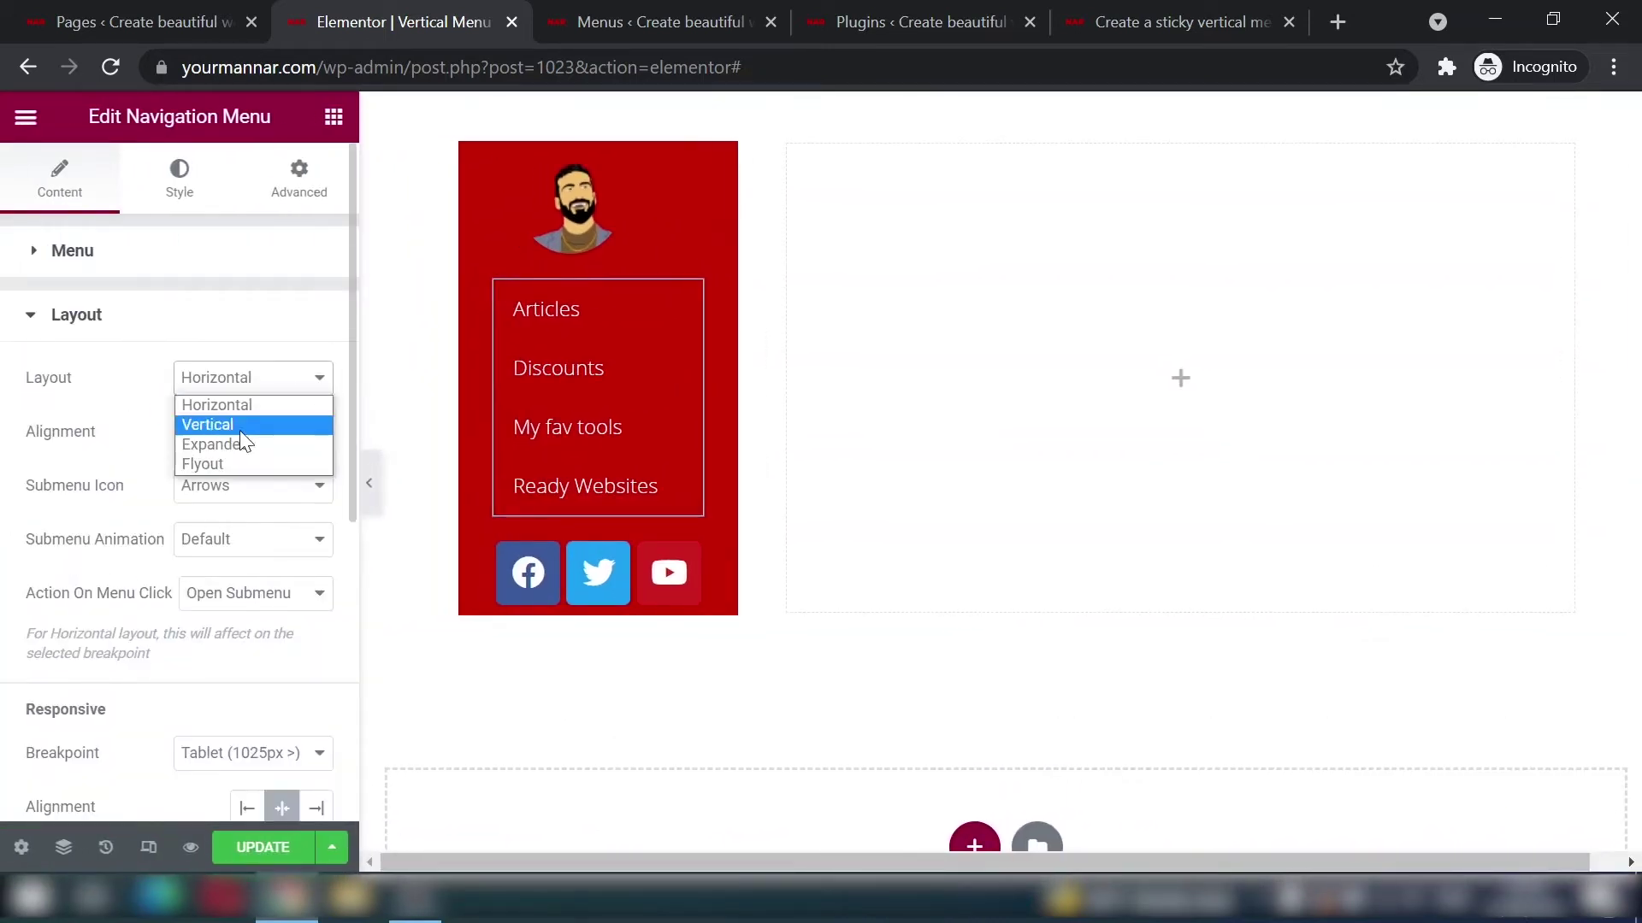
left_click(238, 427)
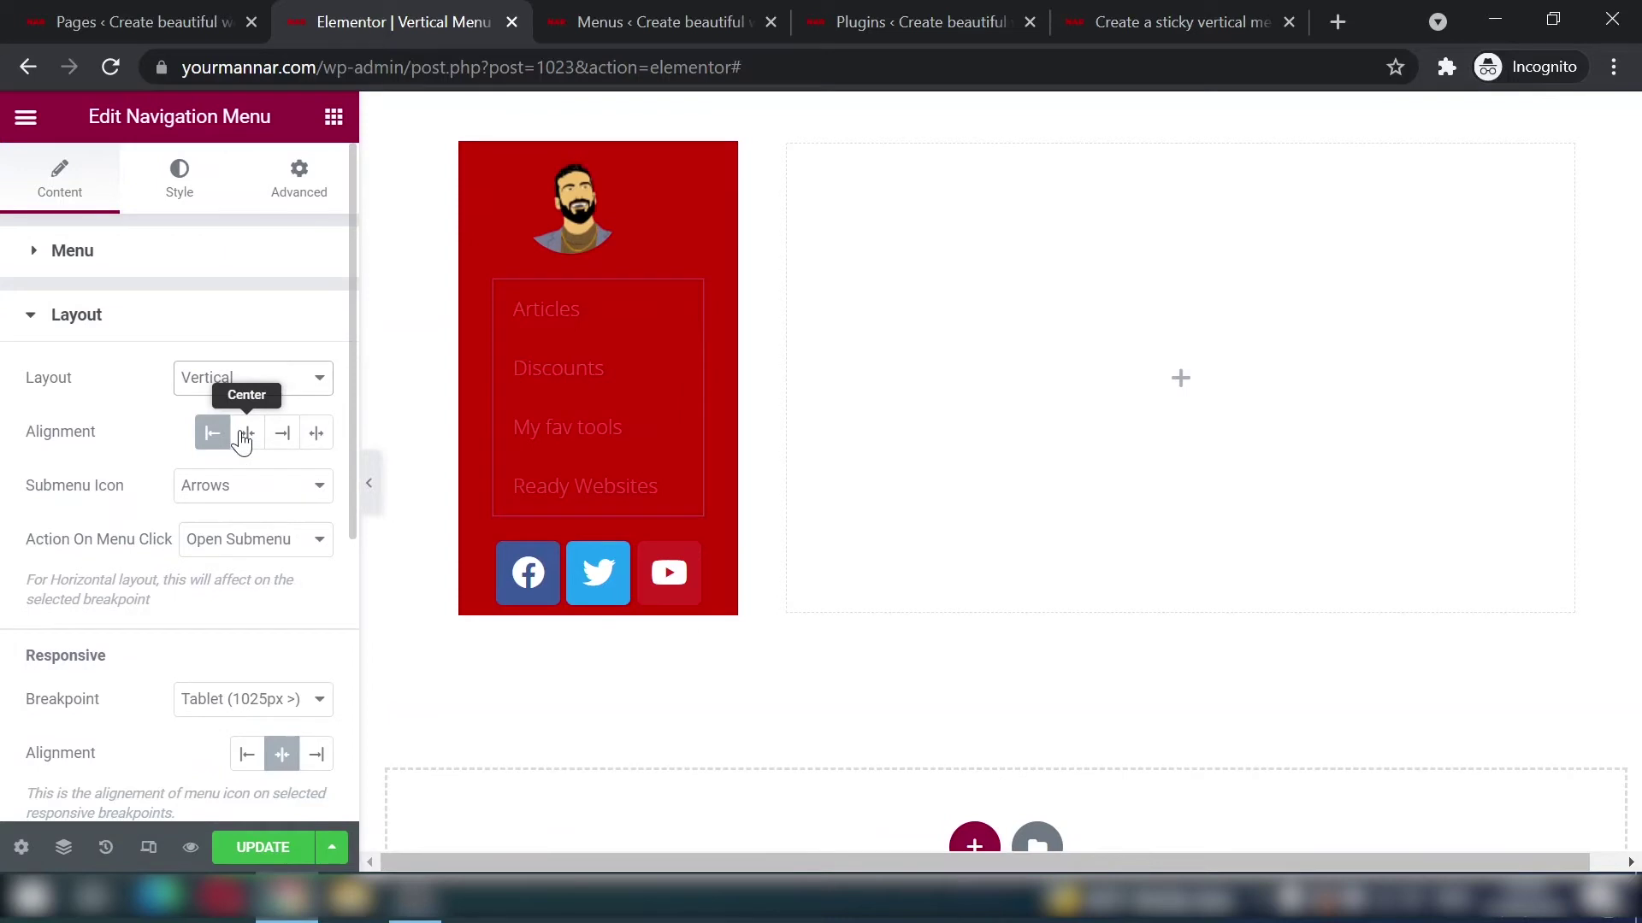
left_click(371, 487)
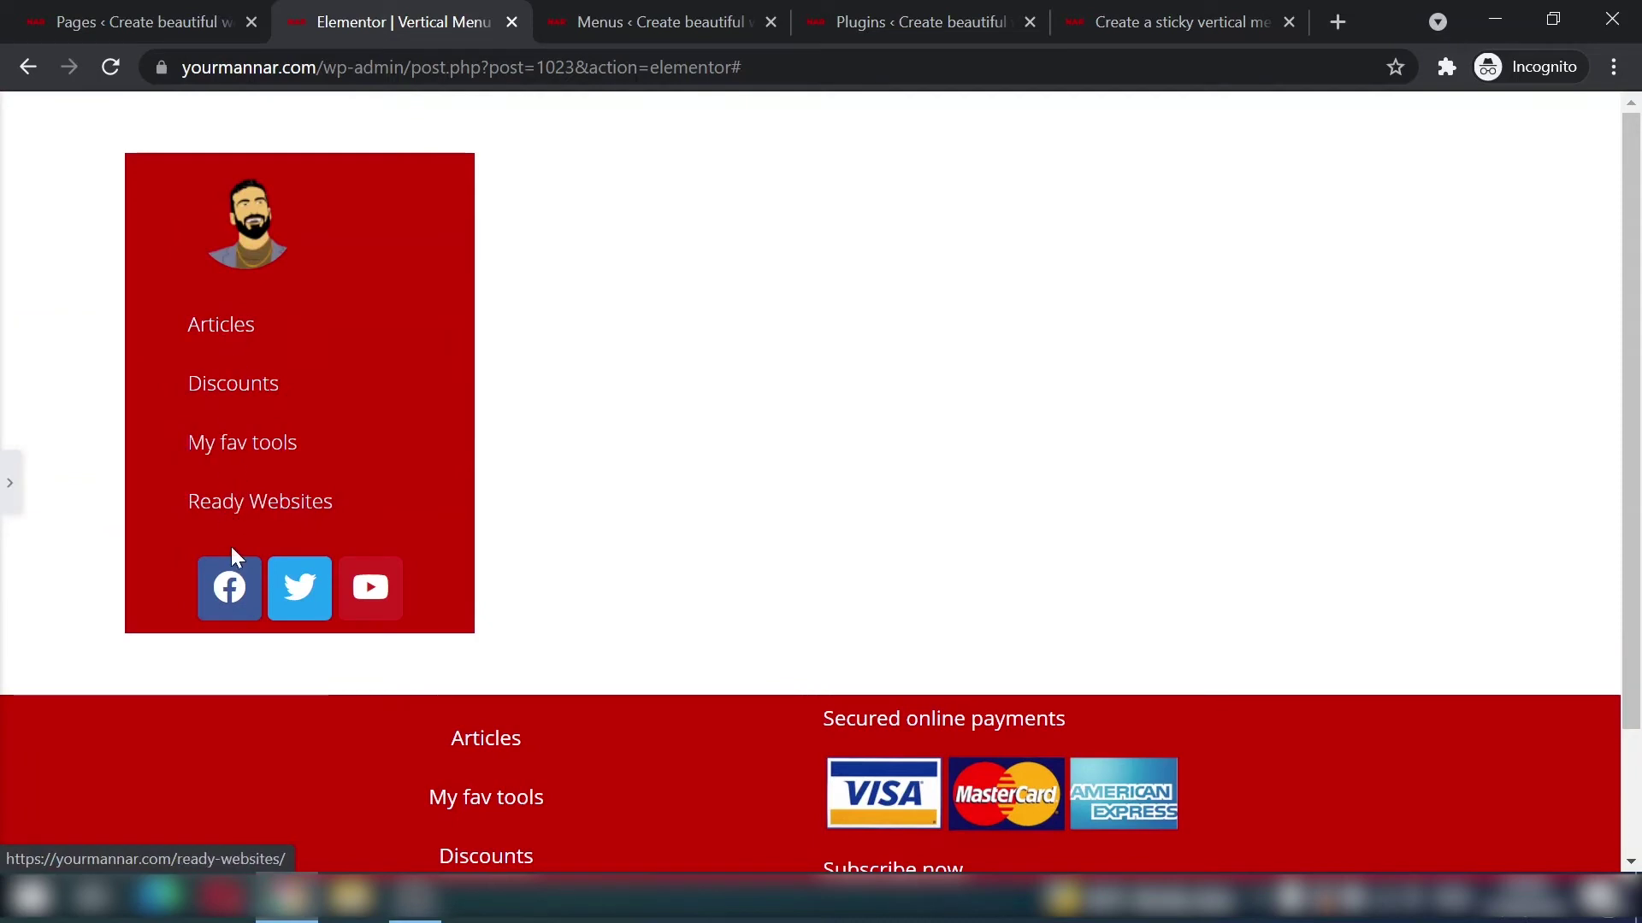
left_click(6, 500)
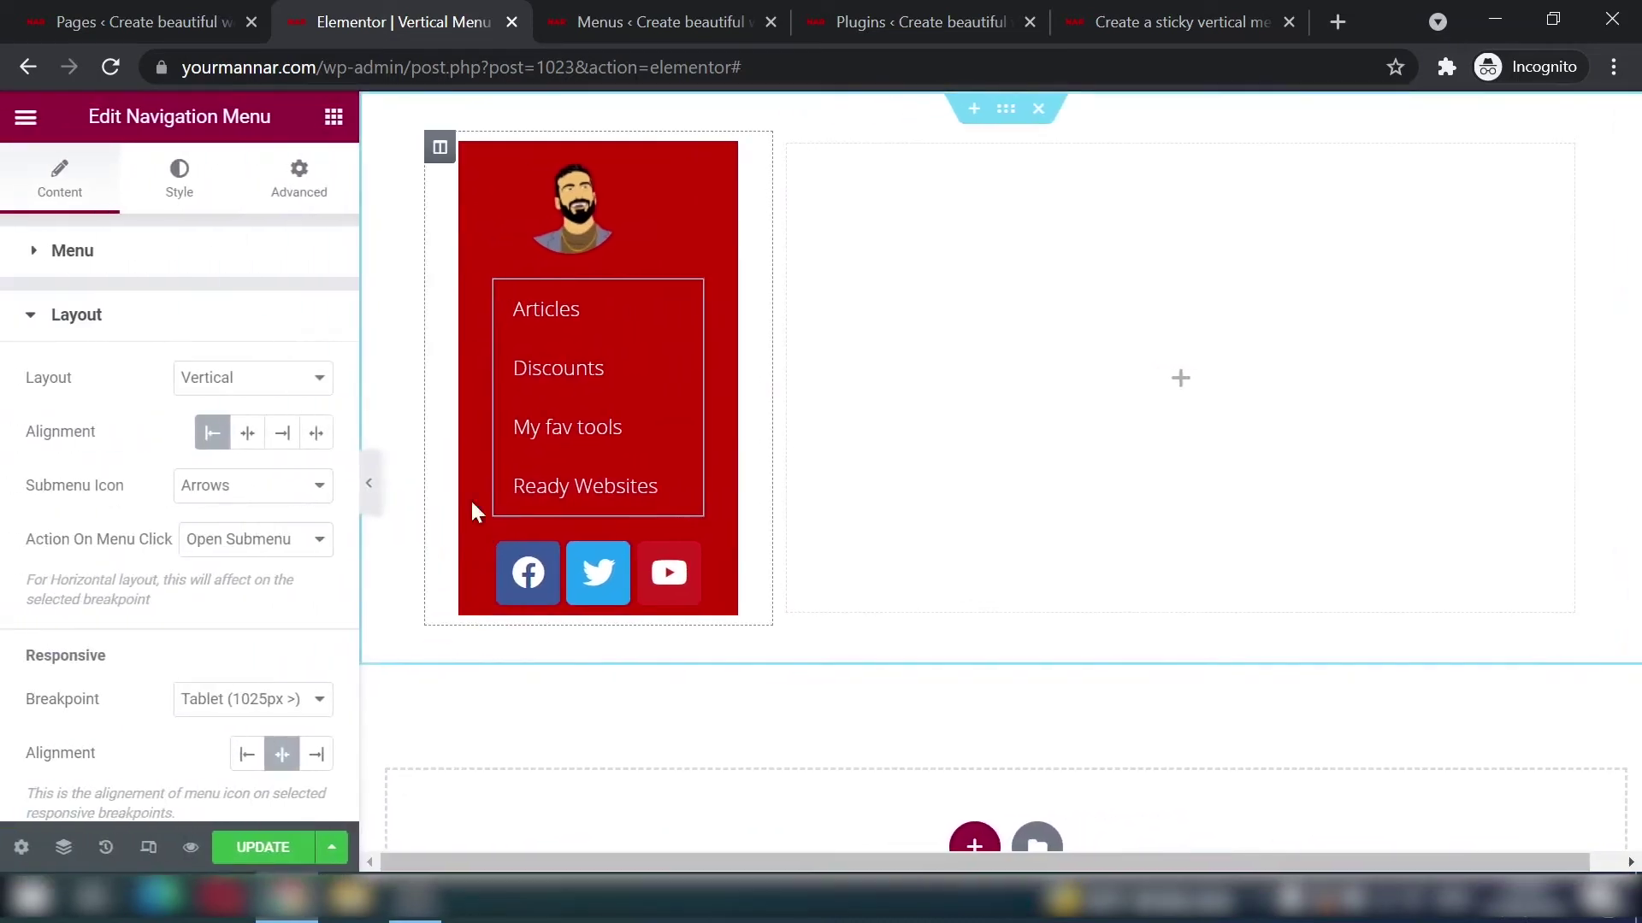
Step: Set the hover text color of the main menu items to light grey #CCCCCC
left_click(97, 329)
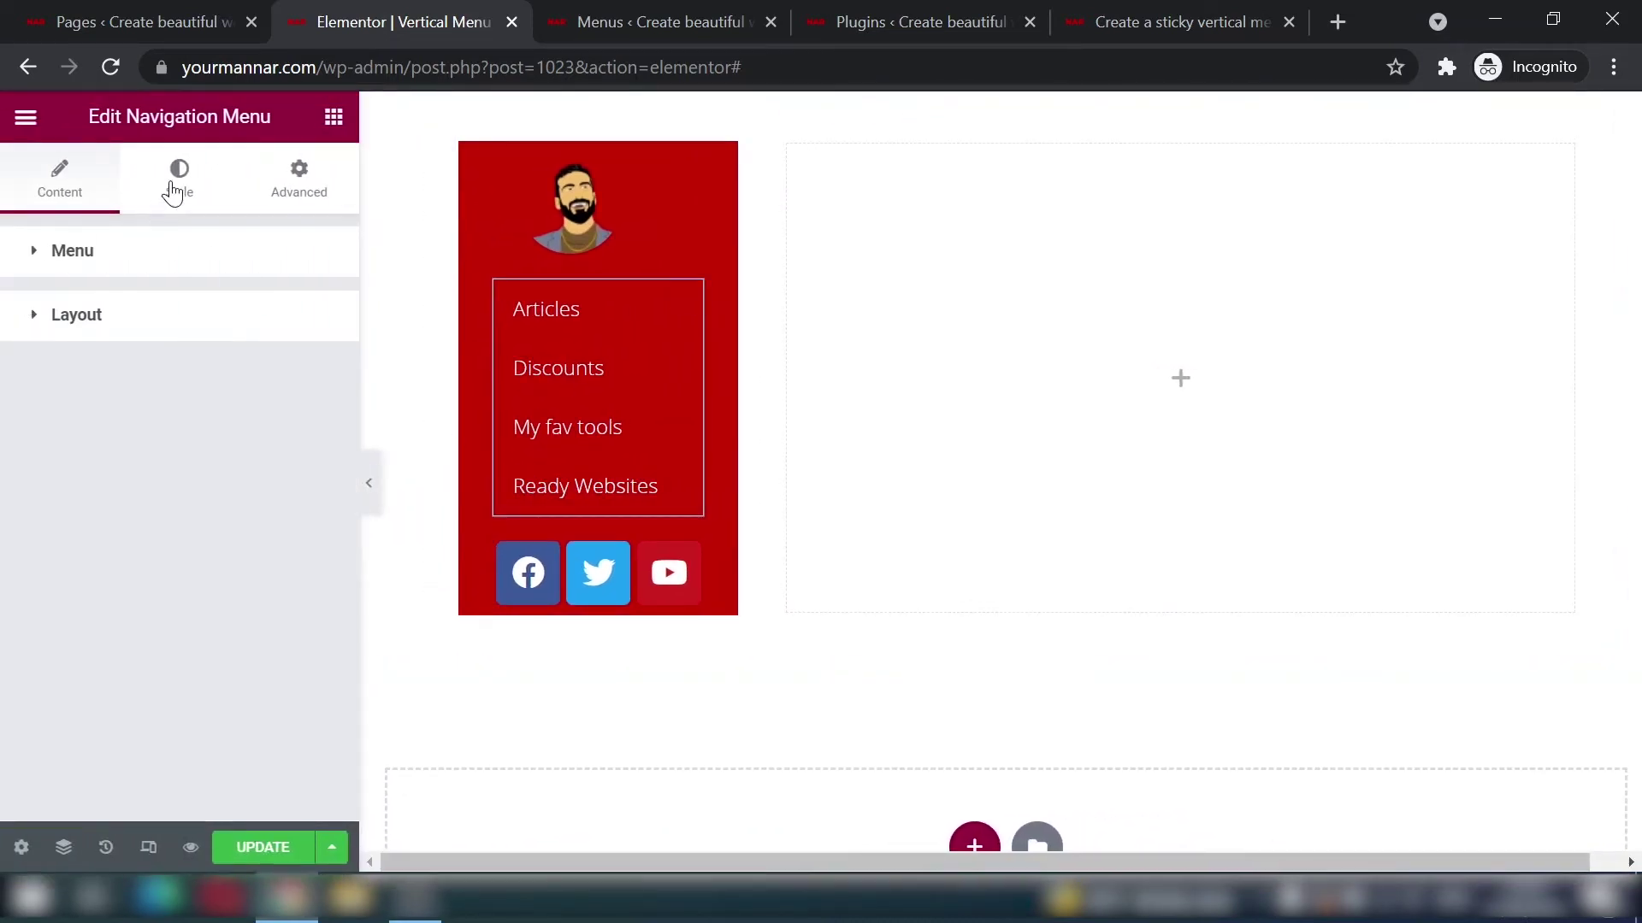
left_click(176, 181)
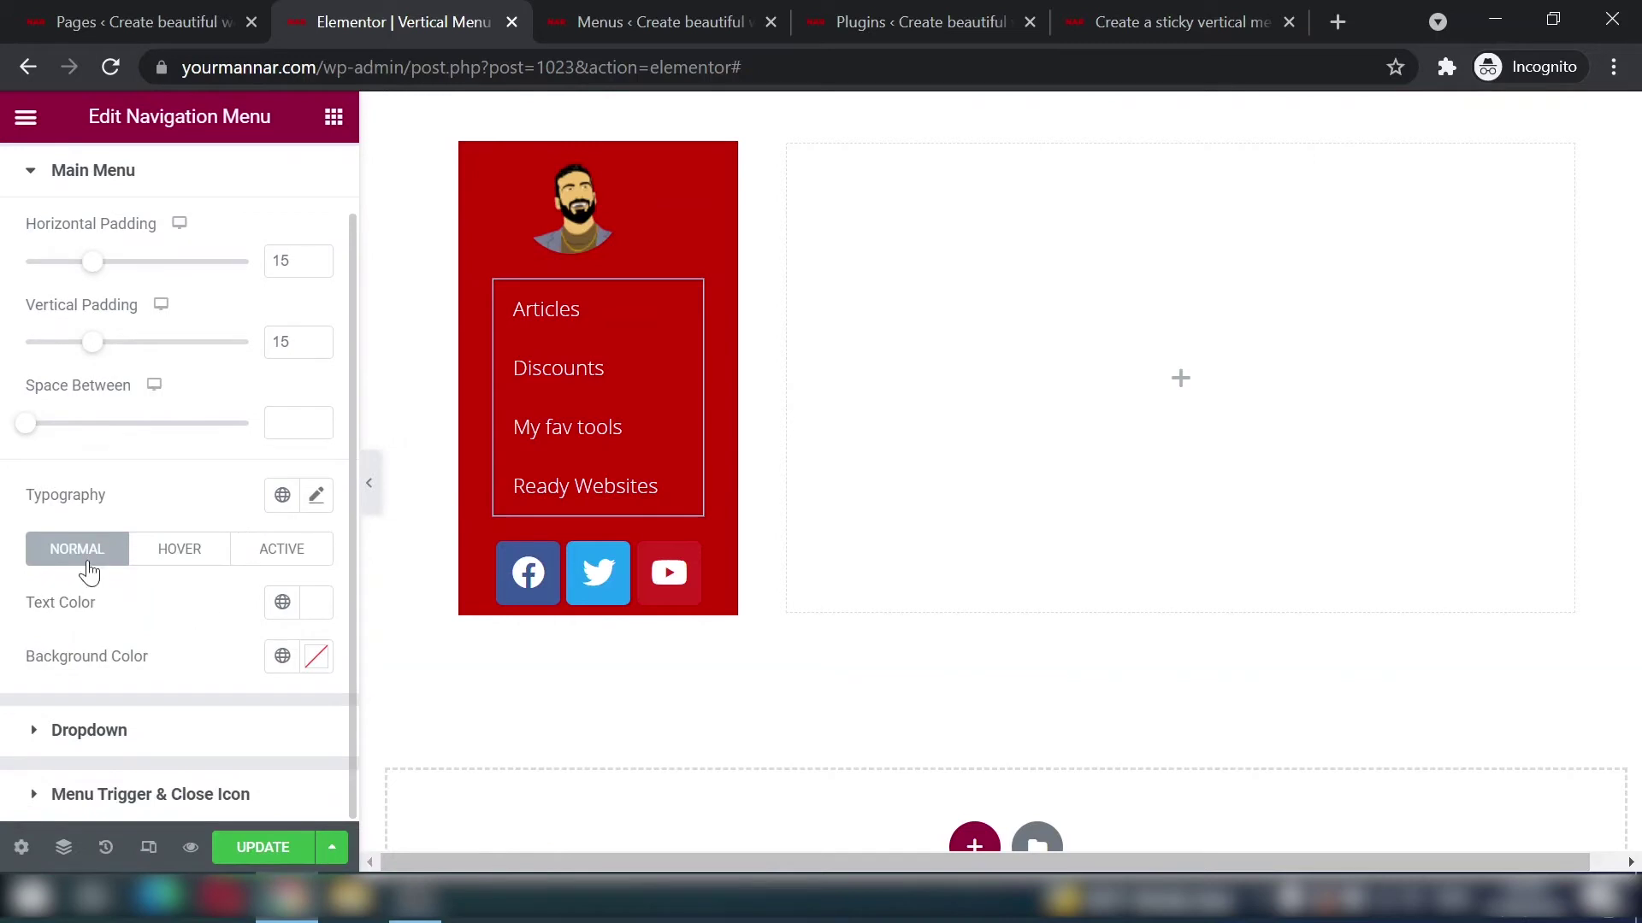
left_click(194, 560)
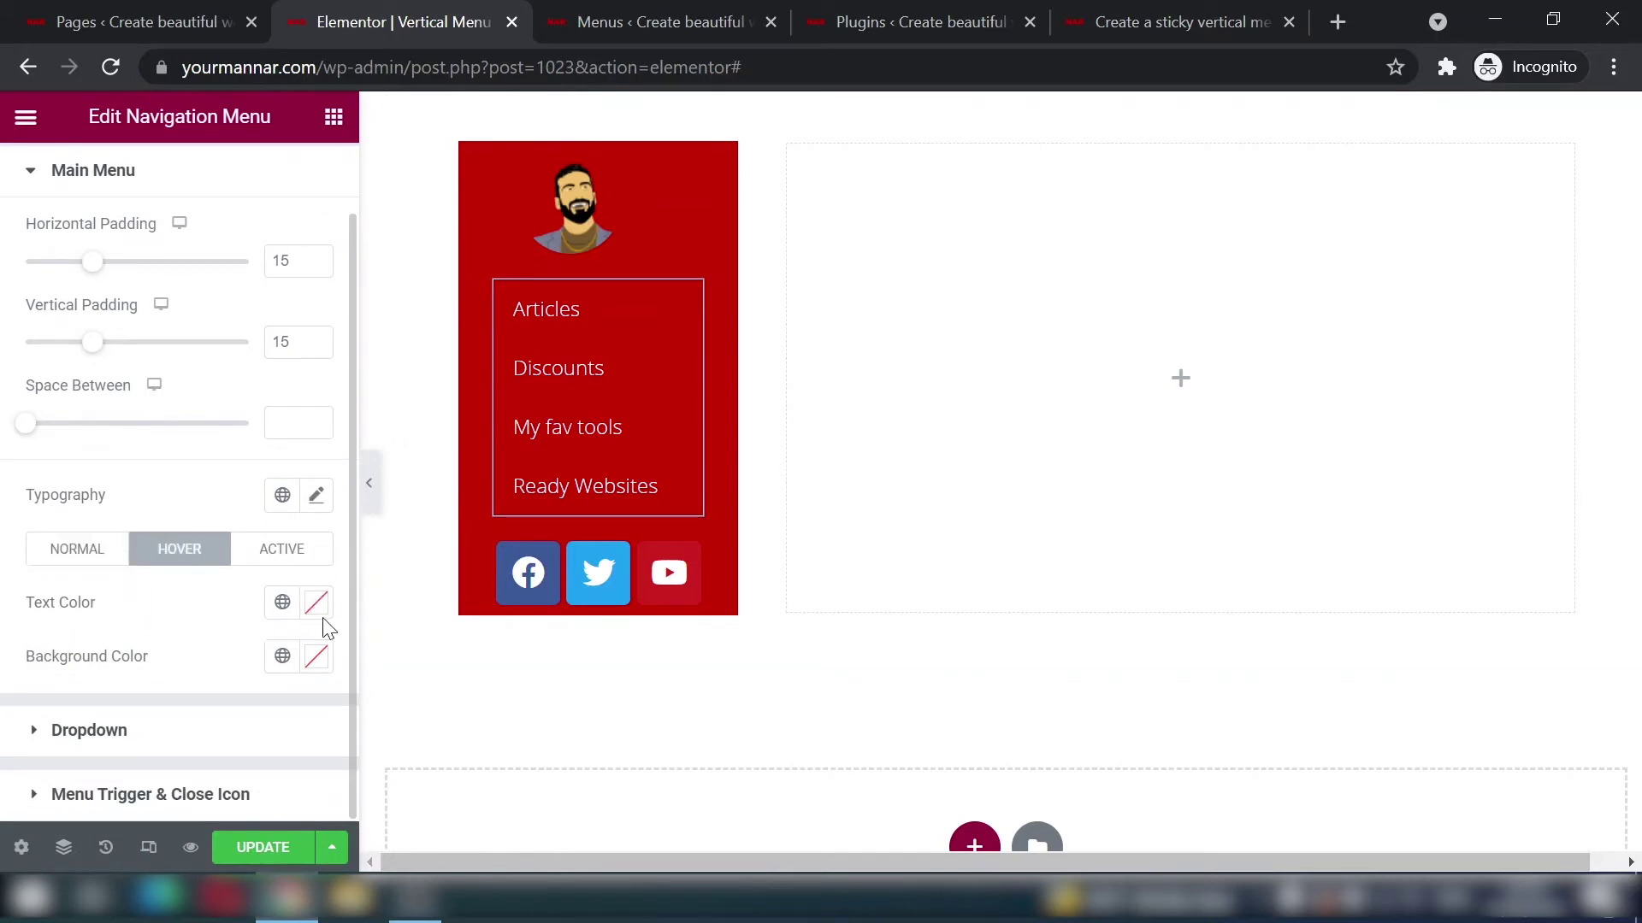
left_click(318, 604)
left_click_drag(215, 349, 180, 288)
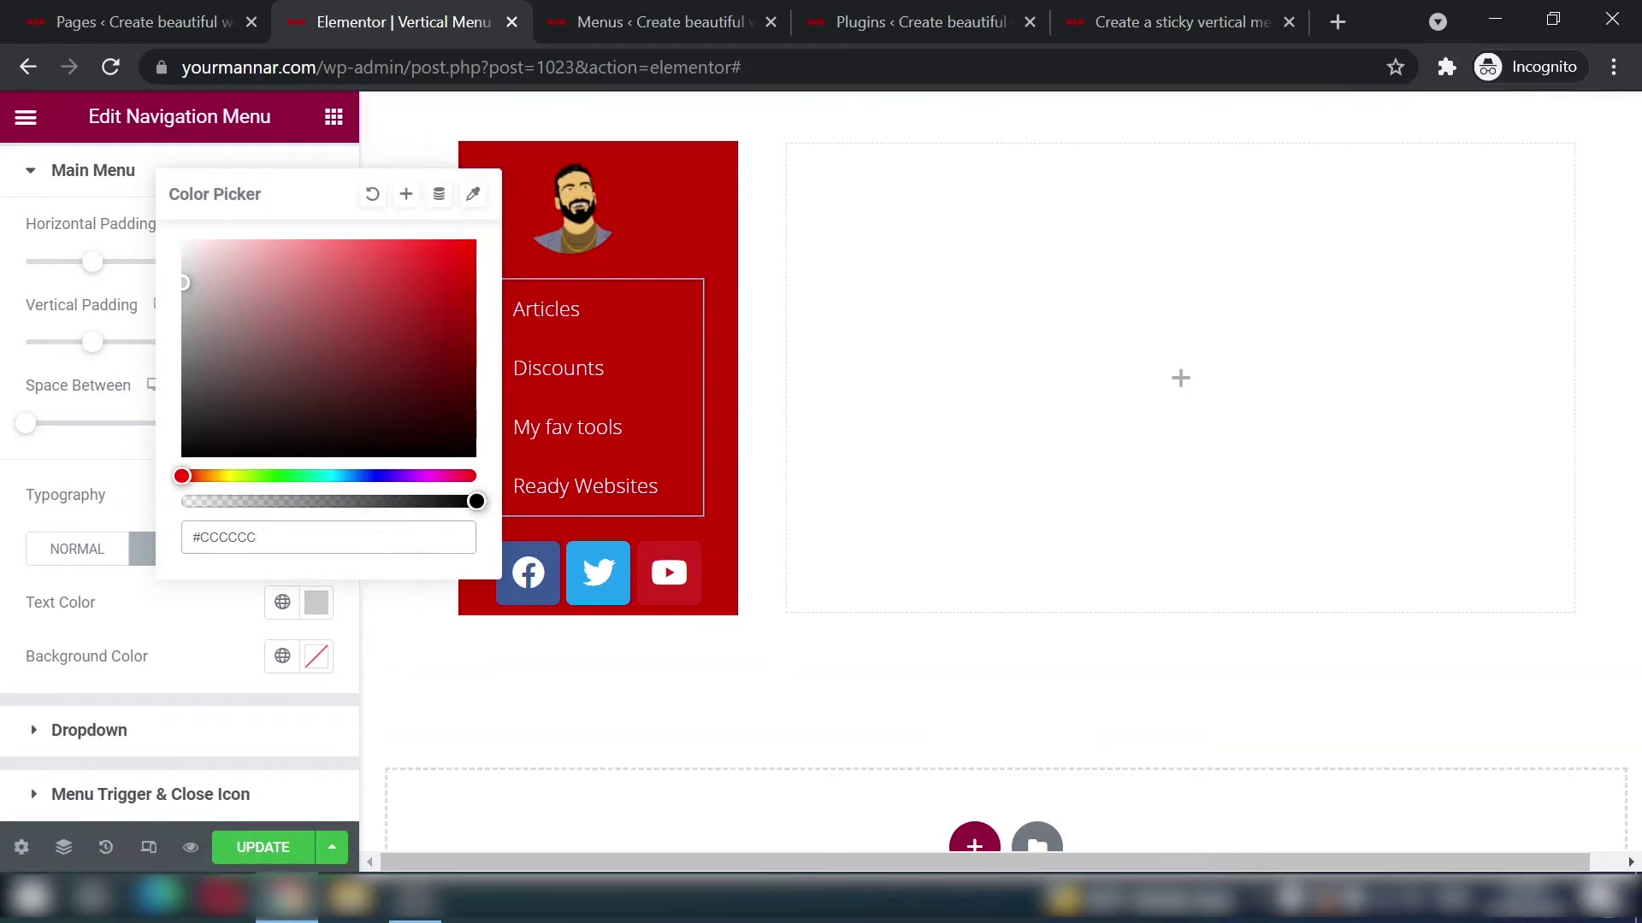
Step: Set the active text color of the main menu items to #CCCCCC
left_click(135, 558)
left_click(284, 552)
left_click(326, 614)
type("#CCCCCC")
left_click(548, 392)
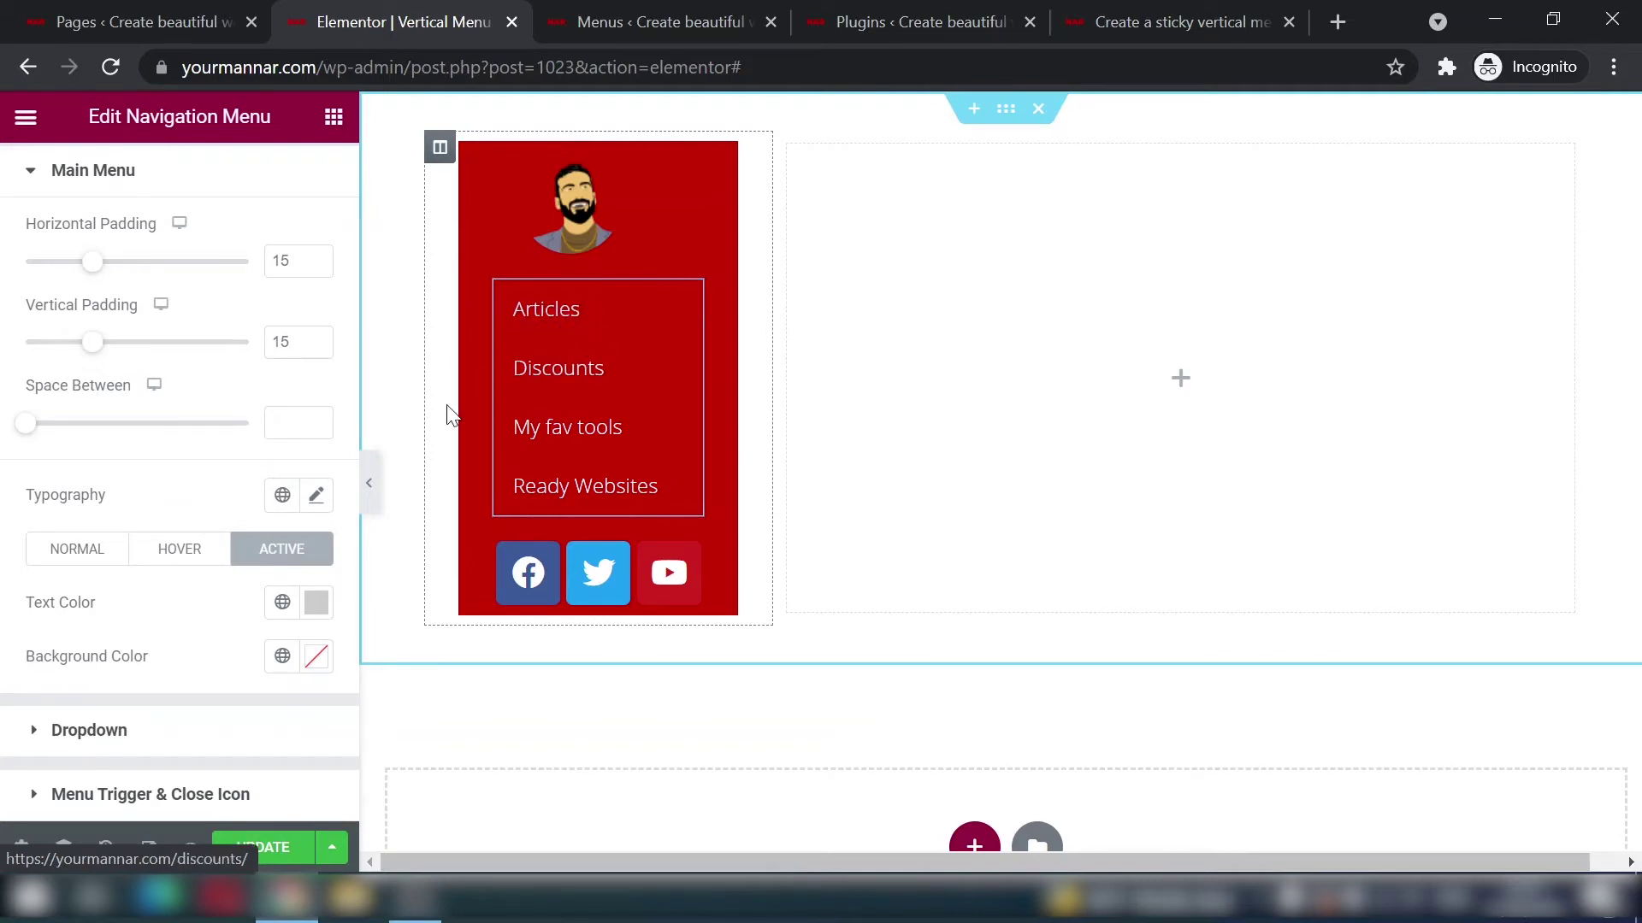
Step: Switch to the mobile preview and set the menu trigger icon's normal color to #FFFFFF
left_click(105, 740)
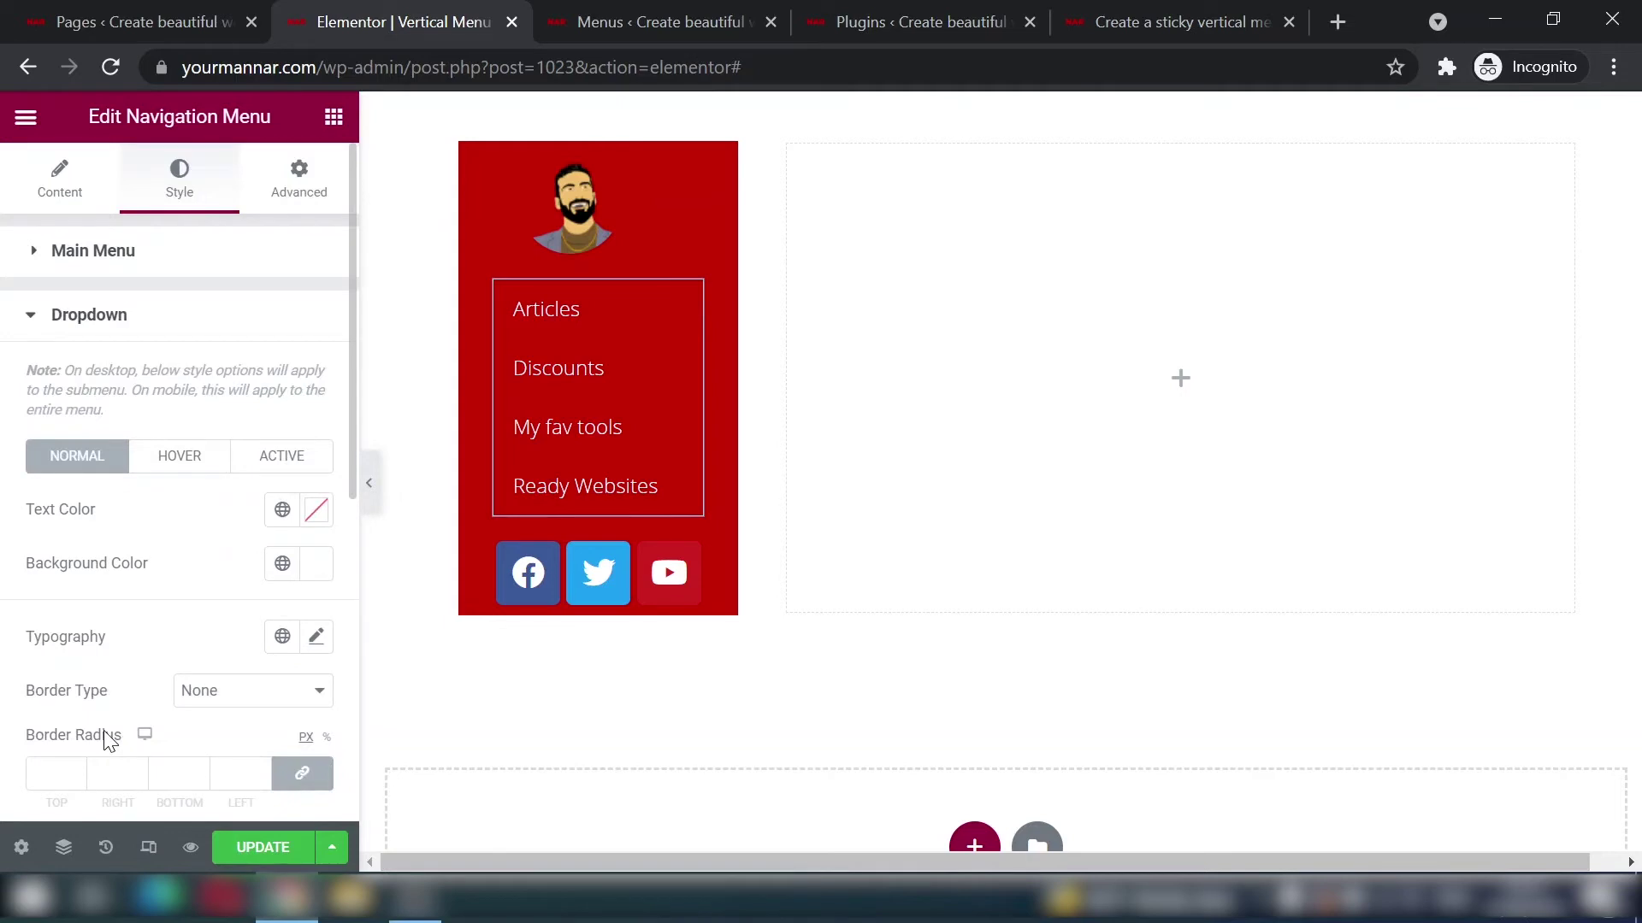
left_click(148, 846)
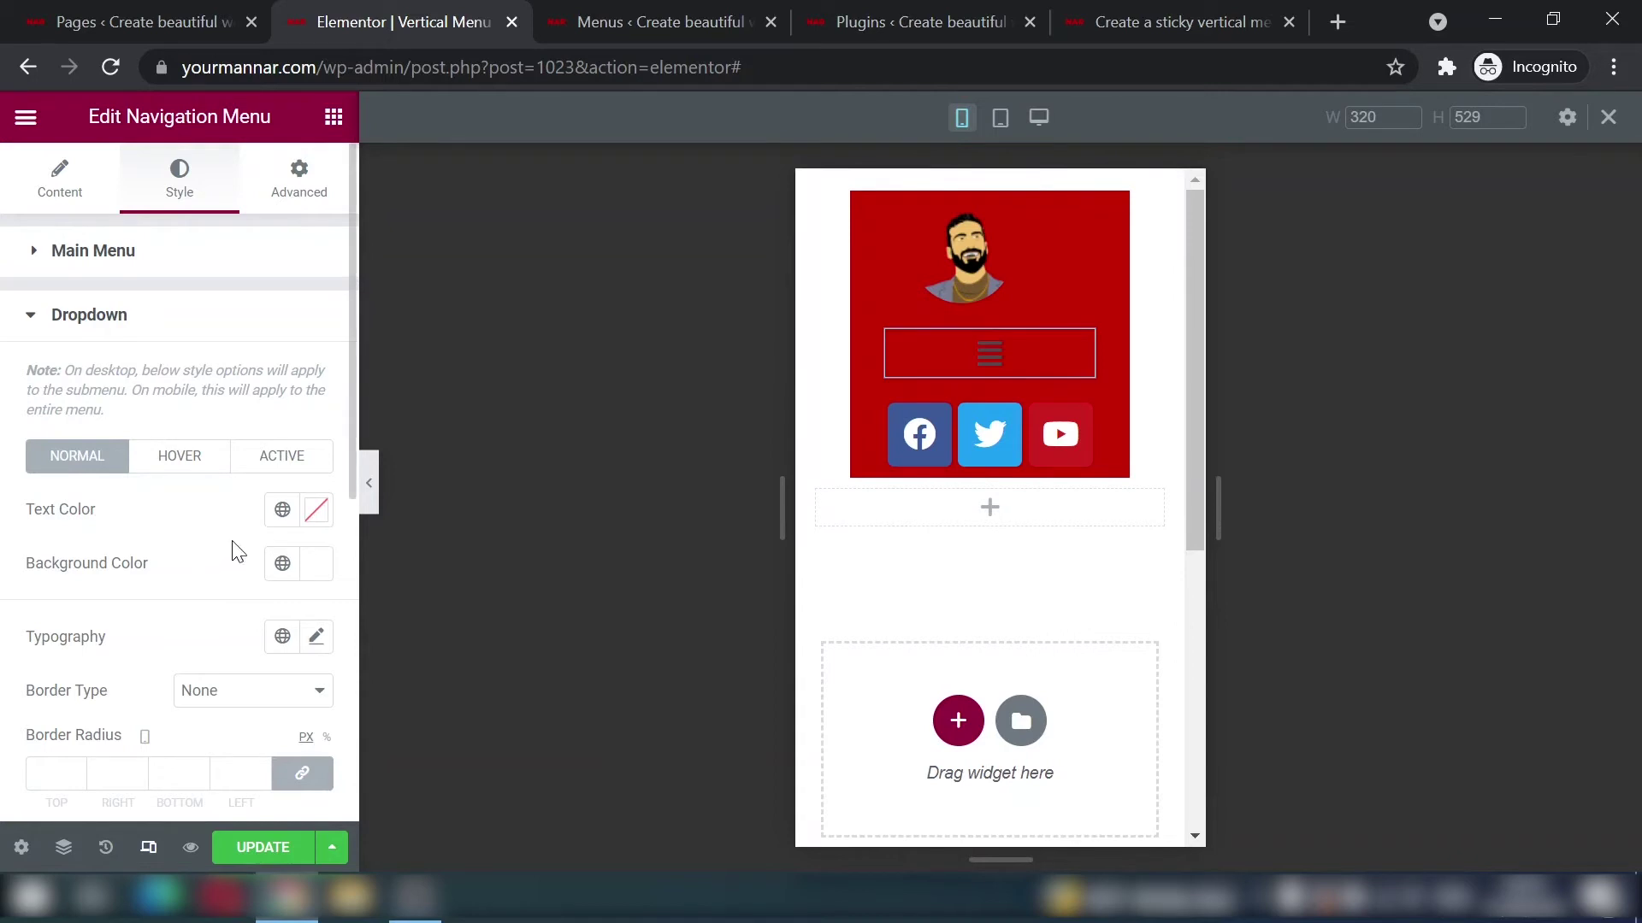
left_click(134, 318)
left_click(196, 395)
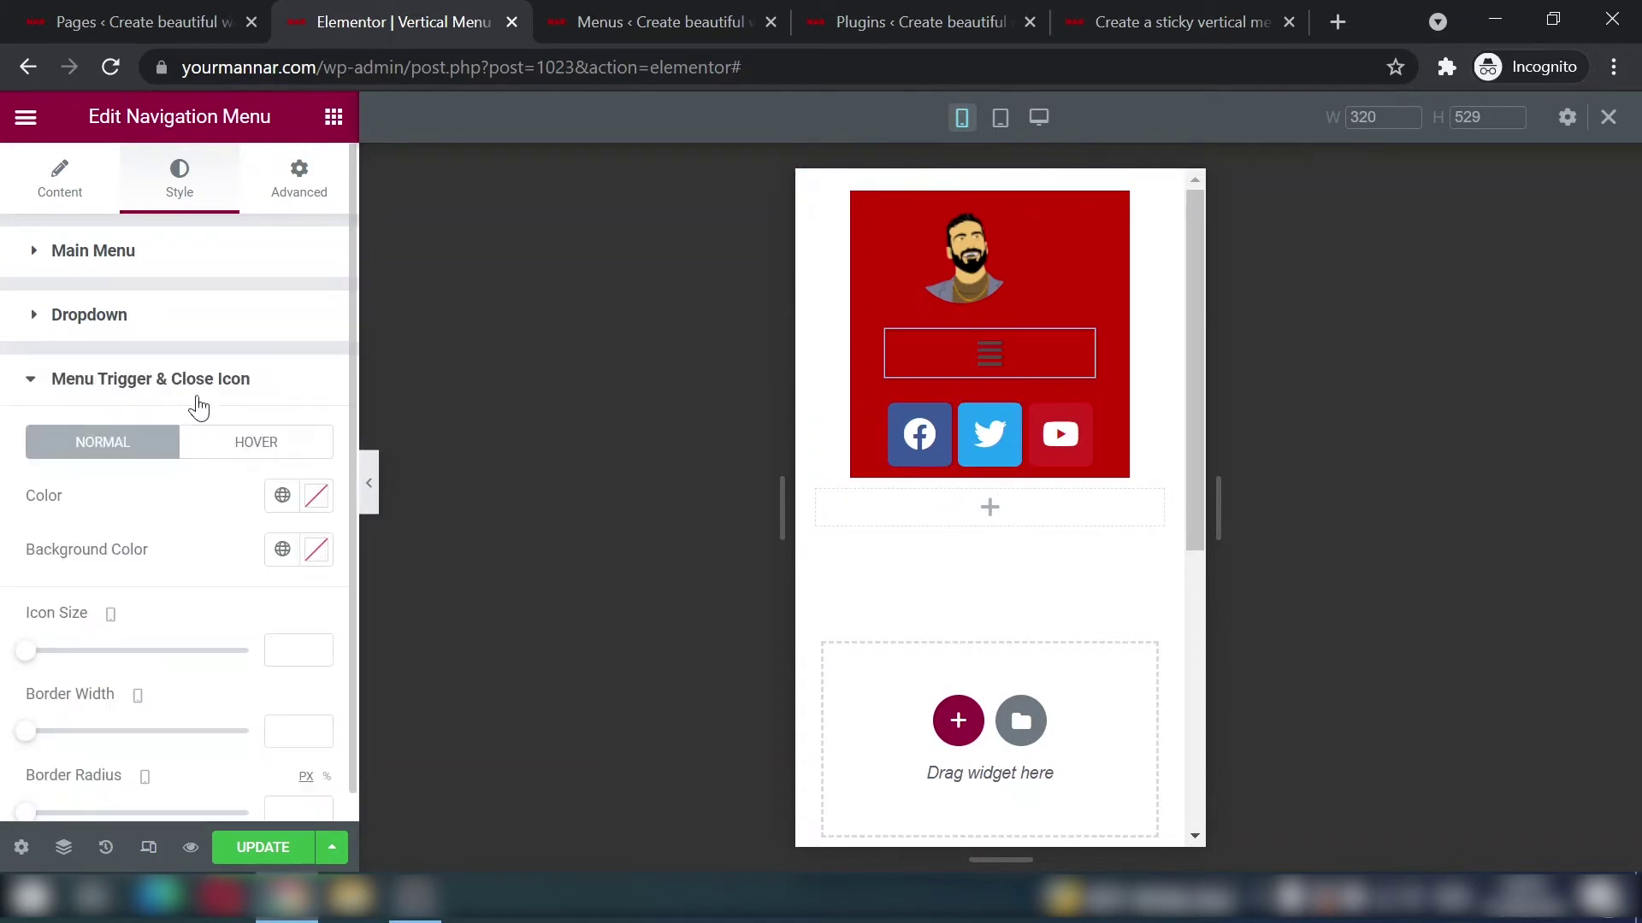
left_click(306, 507)
type("#FFFFFF")
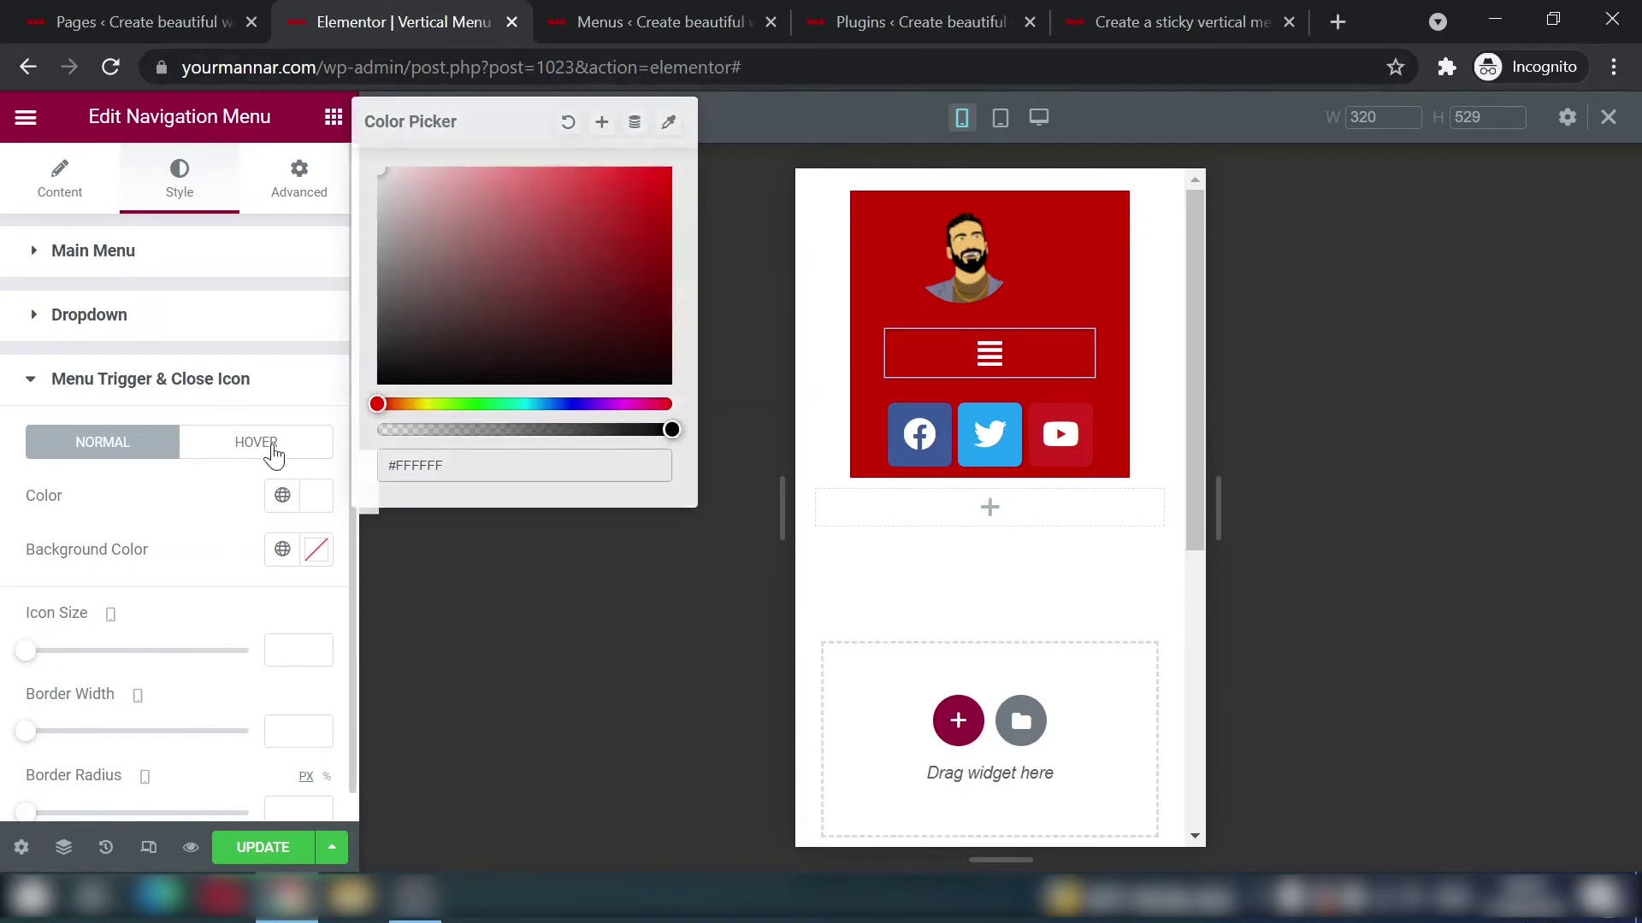
Step: Set the hover color of the menu trigger icon to light grey
left_click(274, 445)
left_click(318, 498)
key("ctrl+v")
left_click(202, 516)
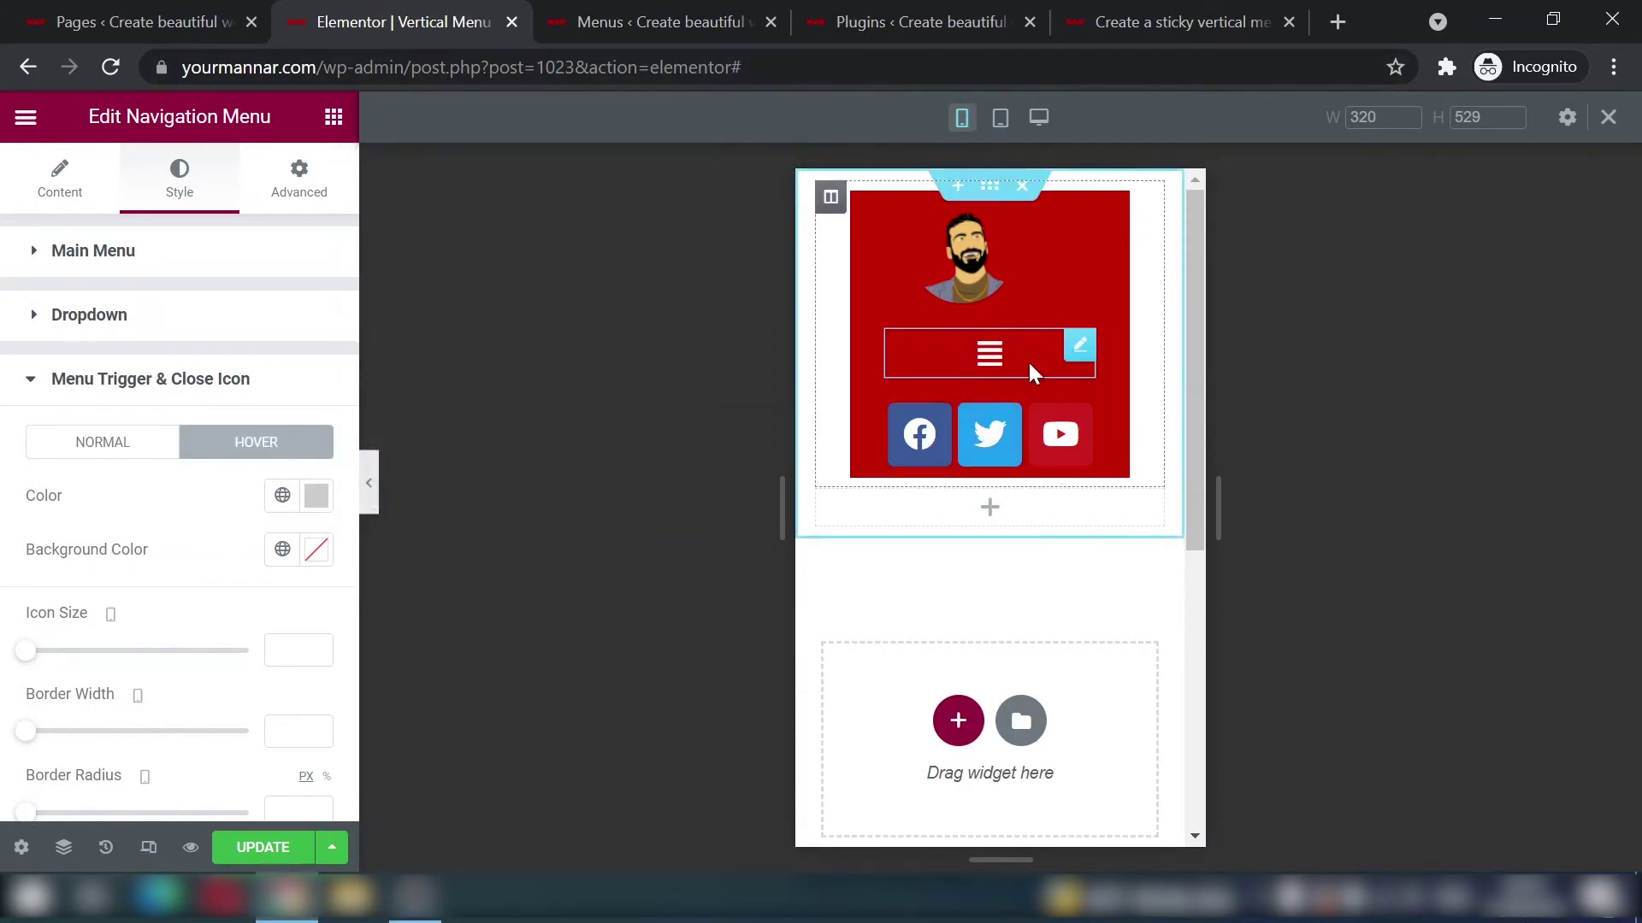
Step: Try left alignment for the menu icon in the responsive layout settings, returning it to centre
left_click(56, 186)
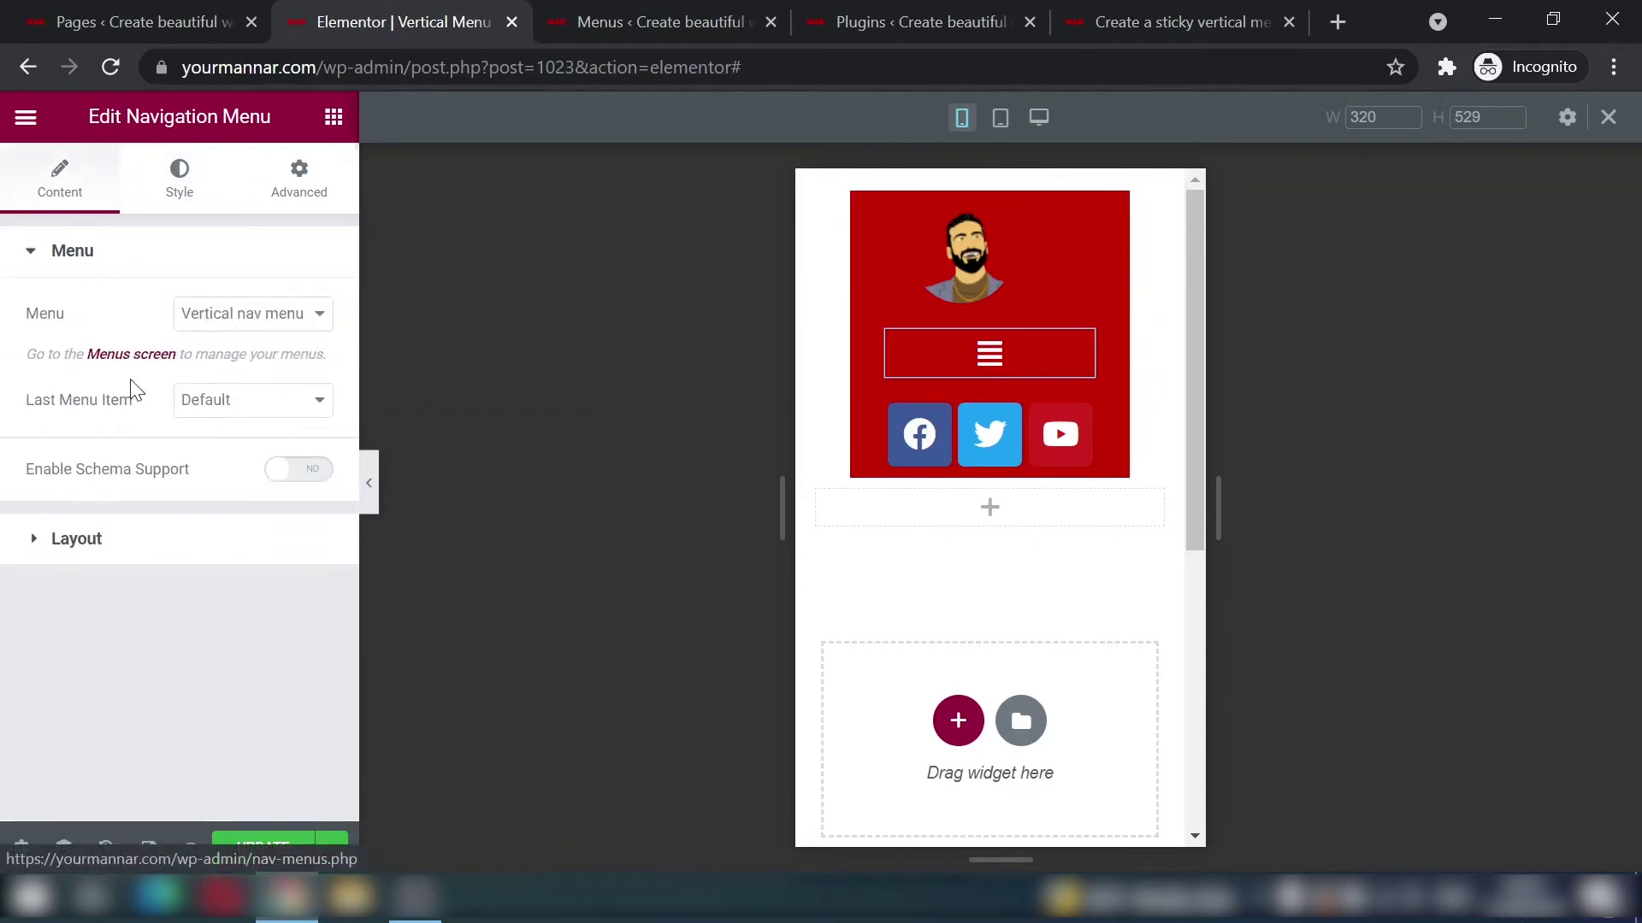
left_click(135, 541)
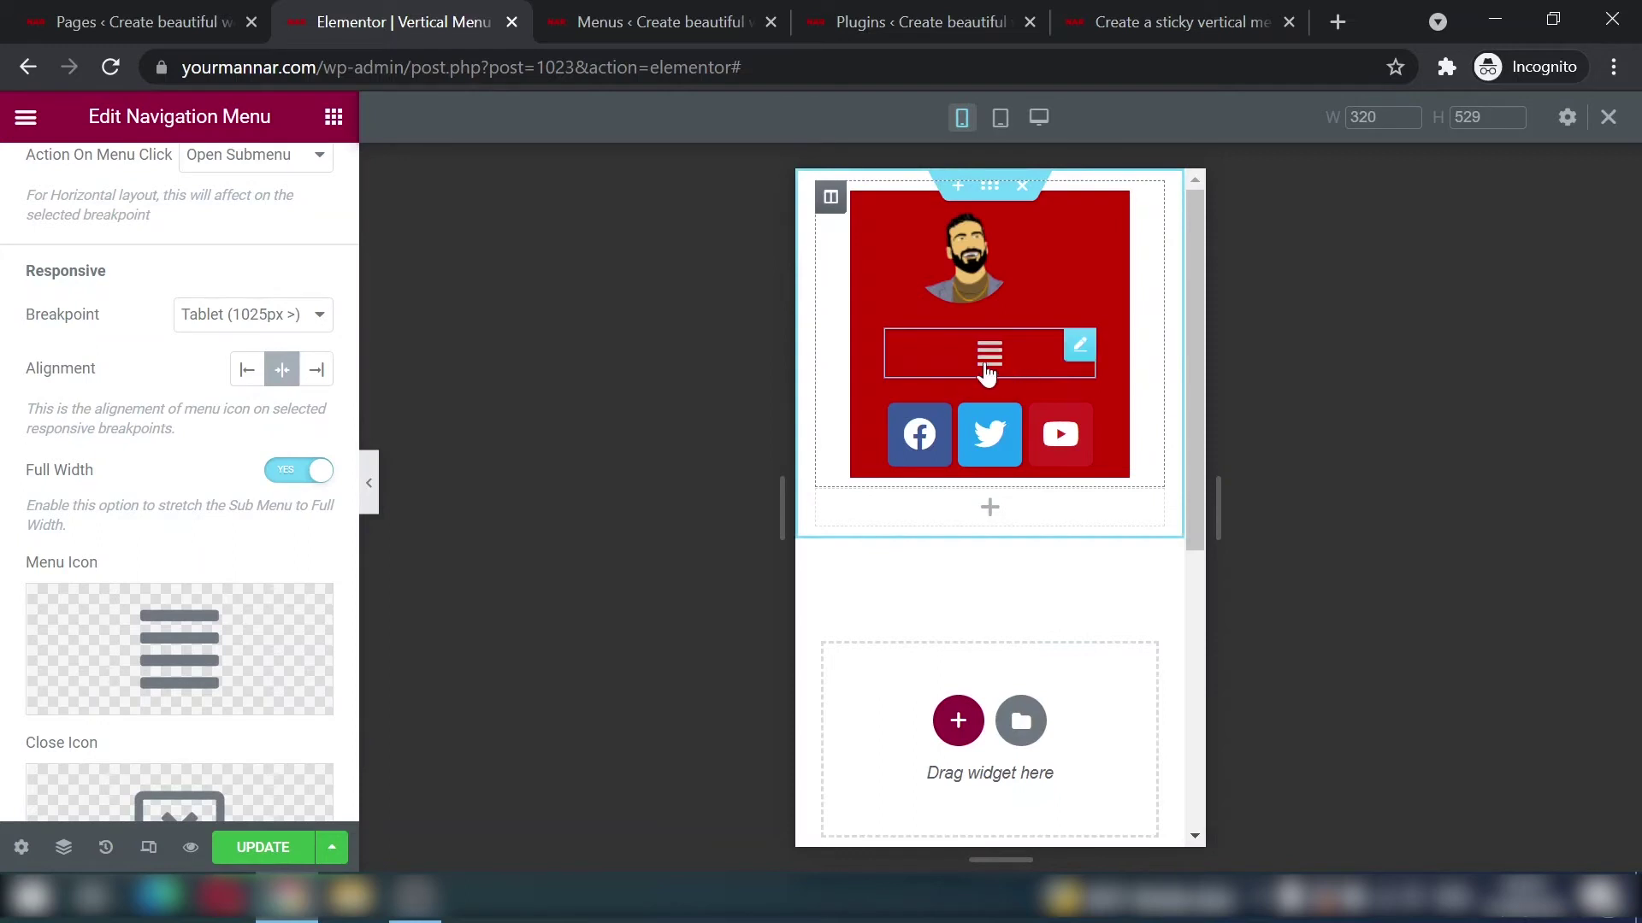
left_click(247, 370)
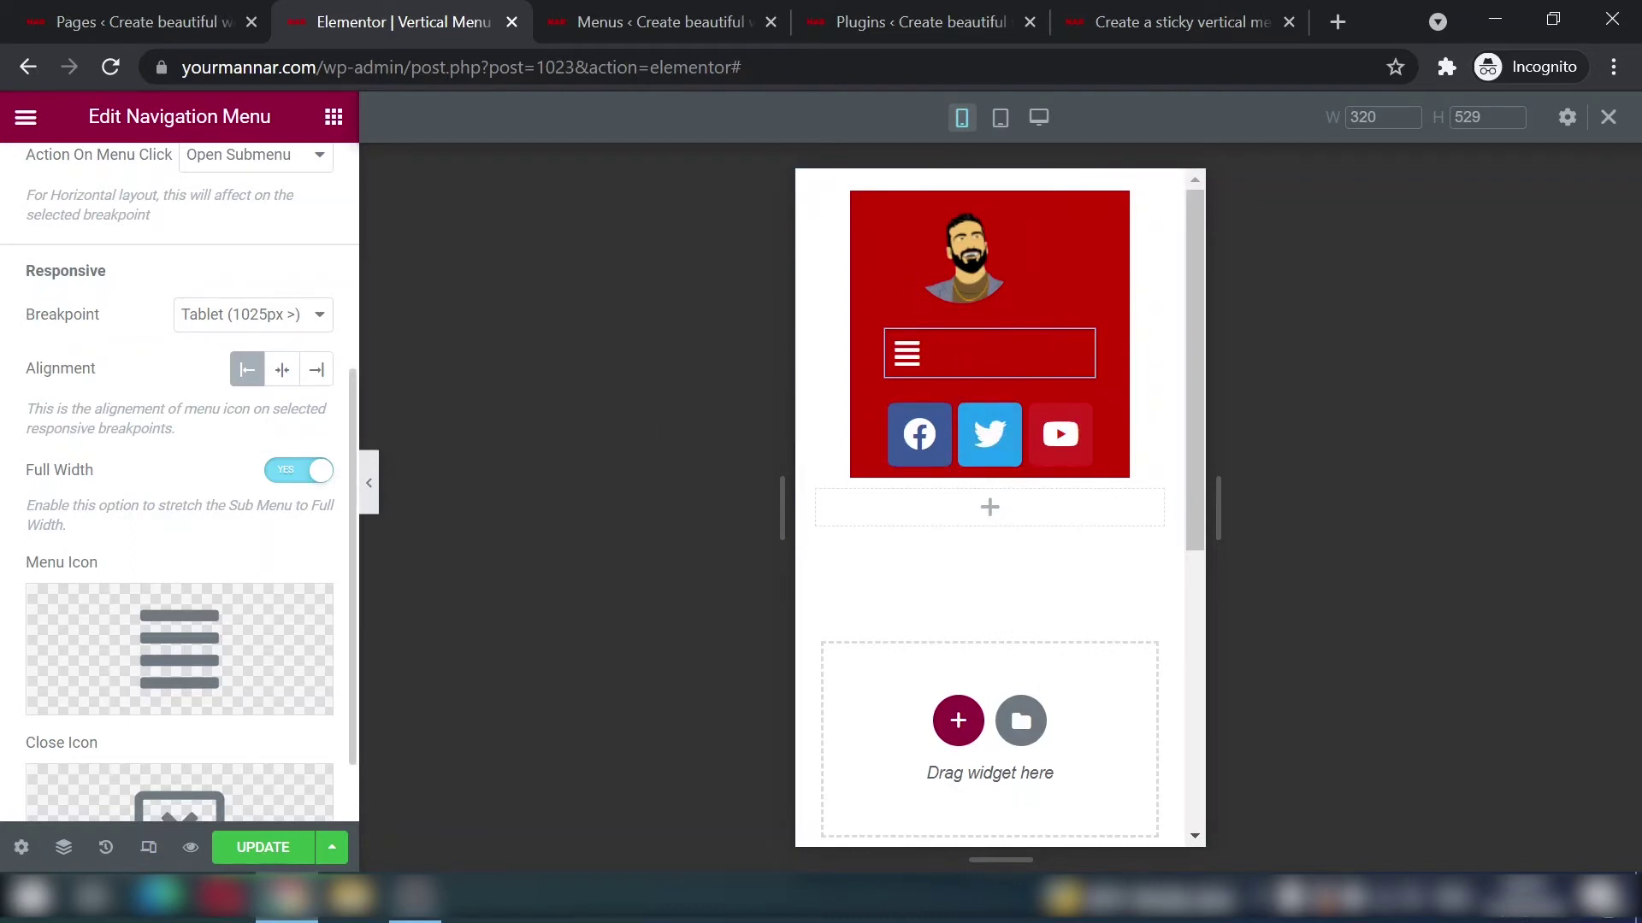
left_click(285, 377)
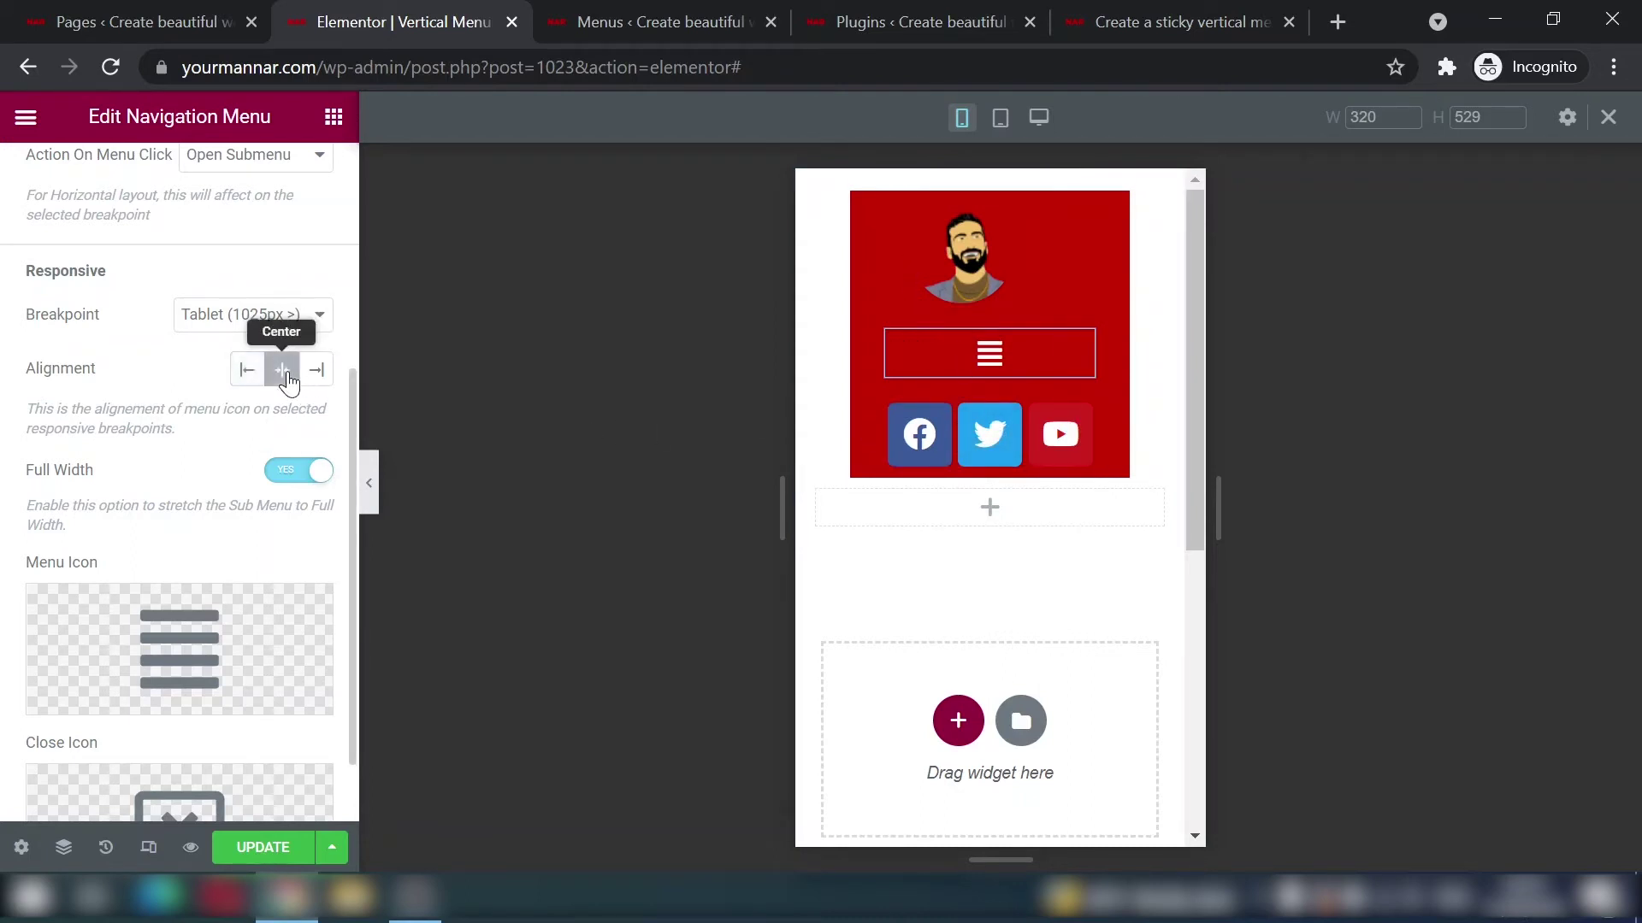
left_click(247, 370)
scroll(254, 461, "up", 2)
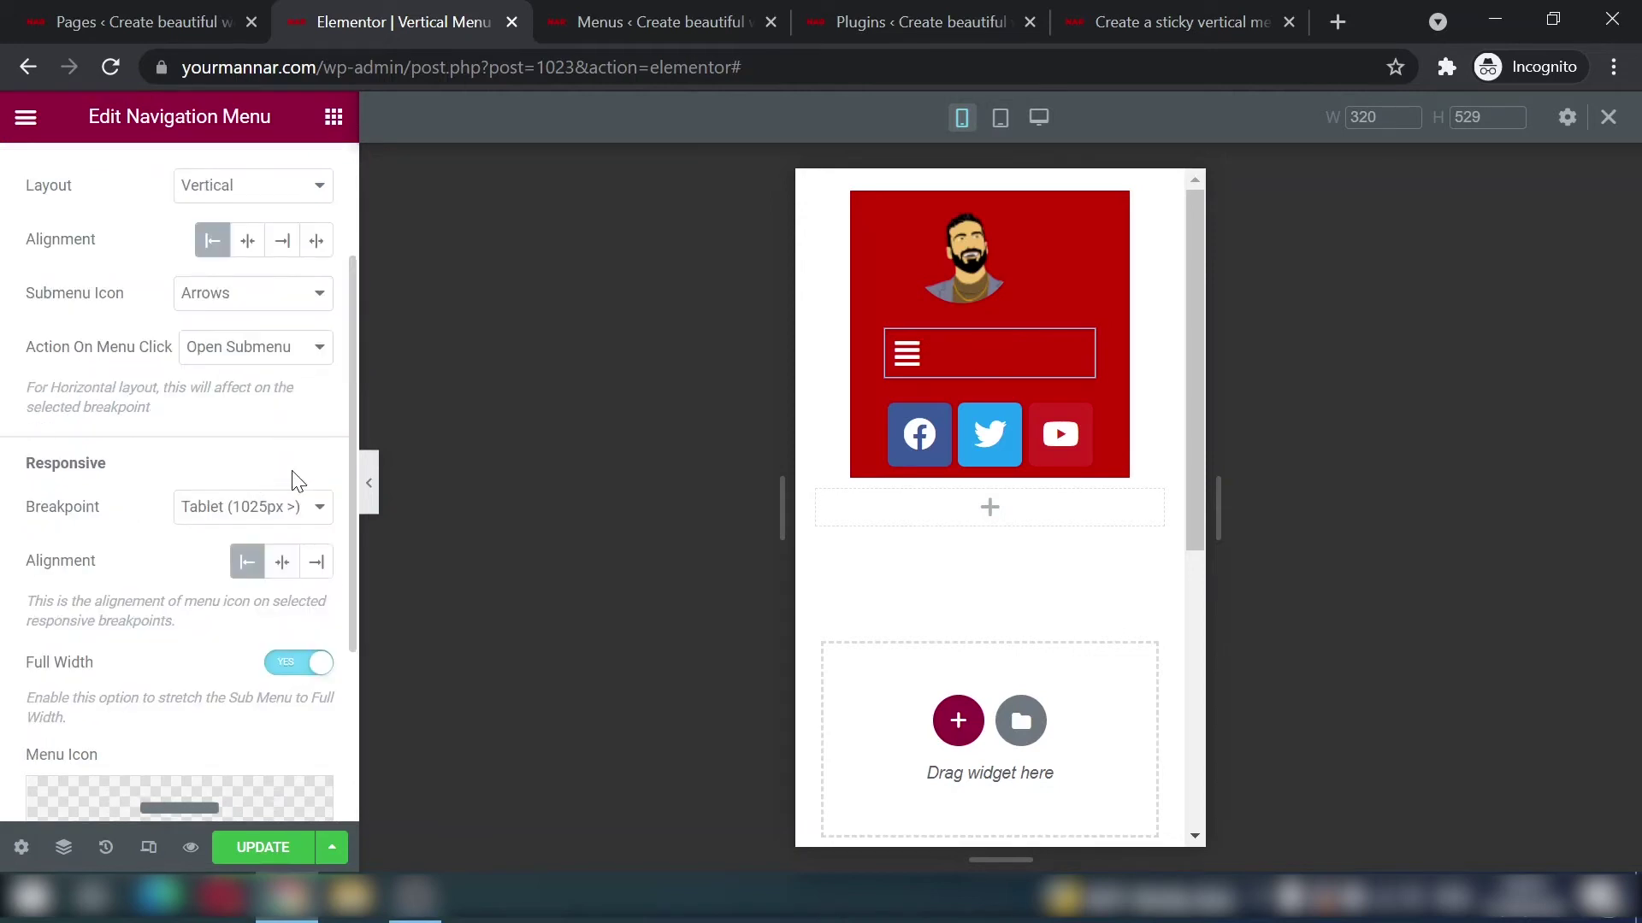
left_click(282, 561)
scroll(209, 548, "up", 3)
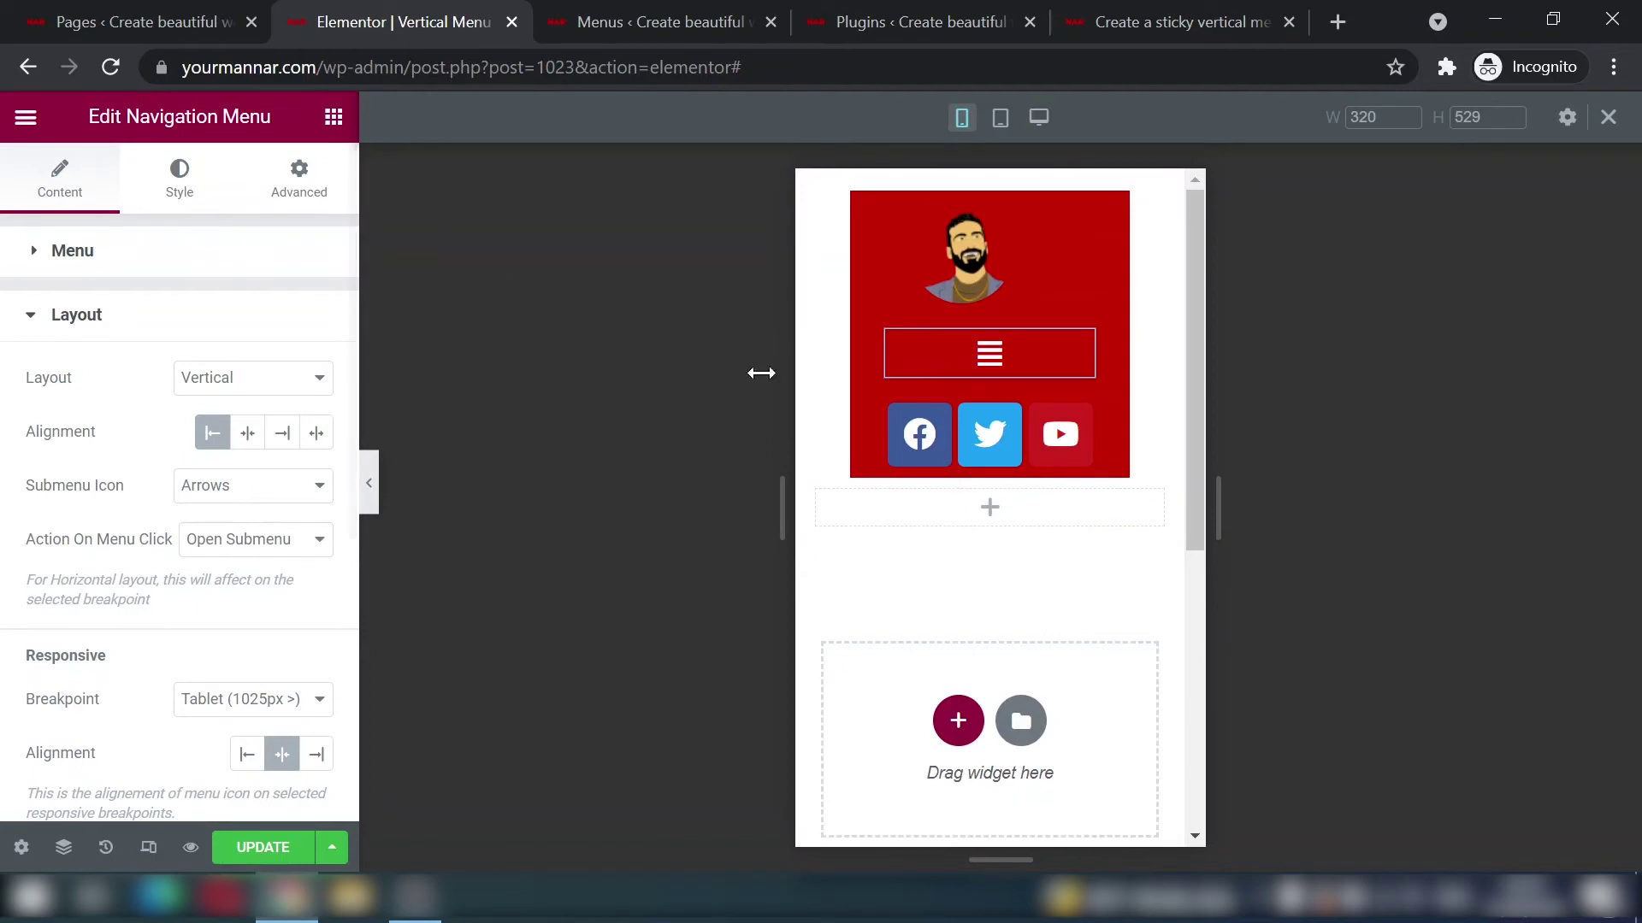
Step: Expand the mobile menu, set the dropdown's normal background color to #c60202, and collapse the menu again
left_click(175, 198)
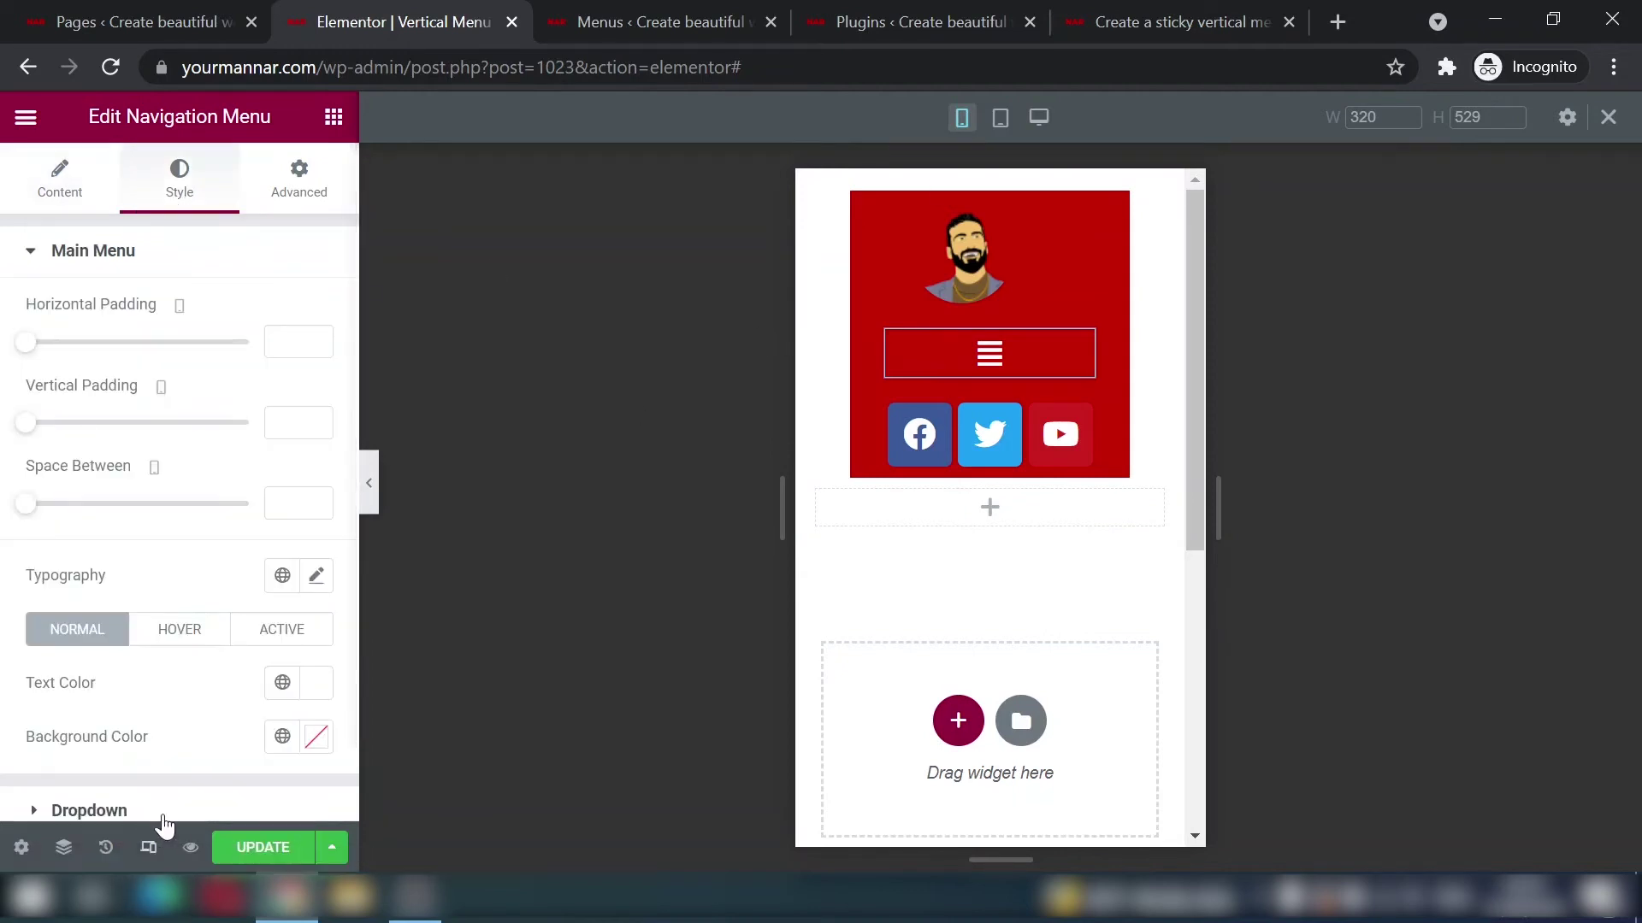
scroll(146, 479, "down", 1)
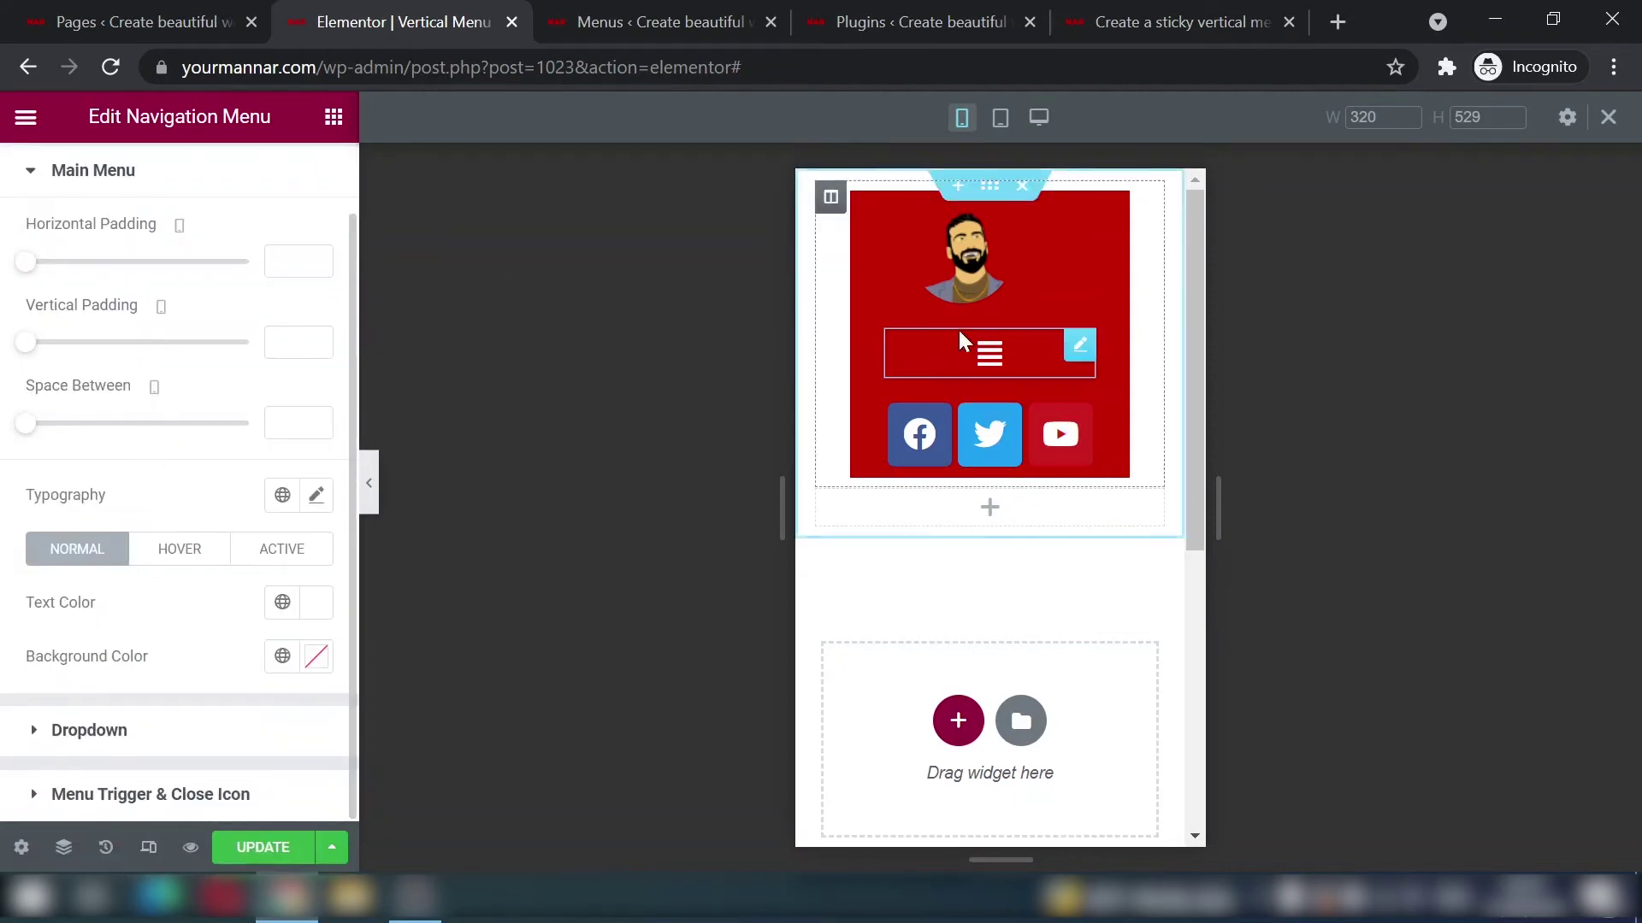
left_click(985, 357)
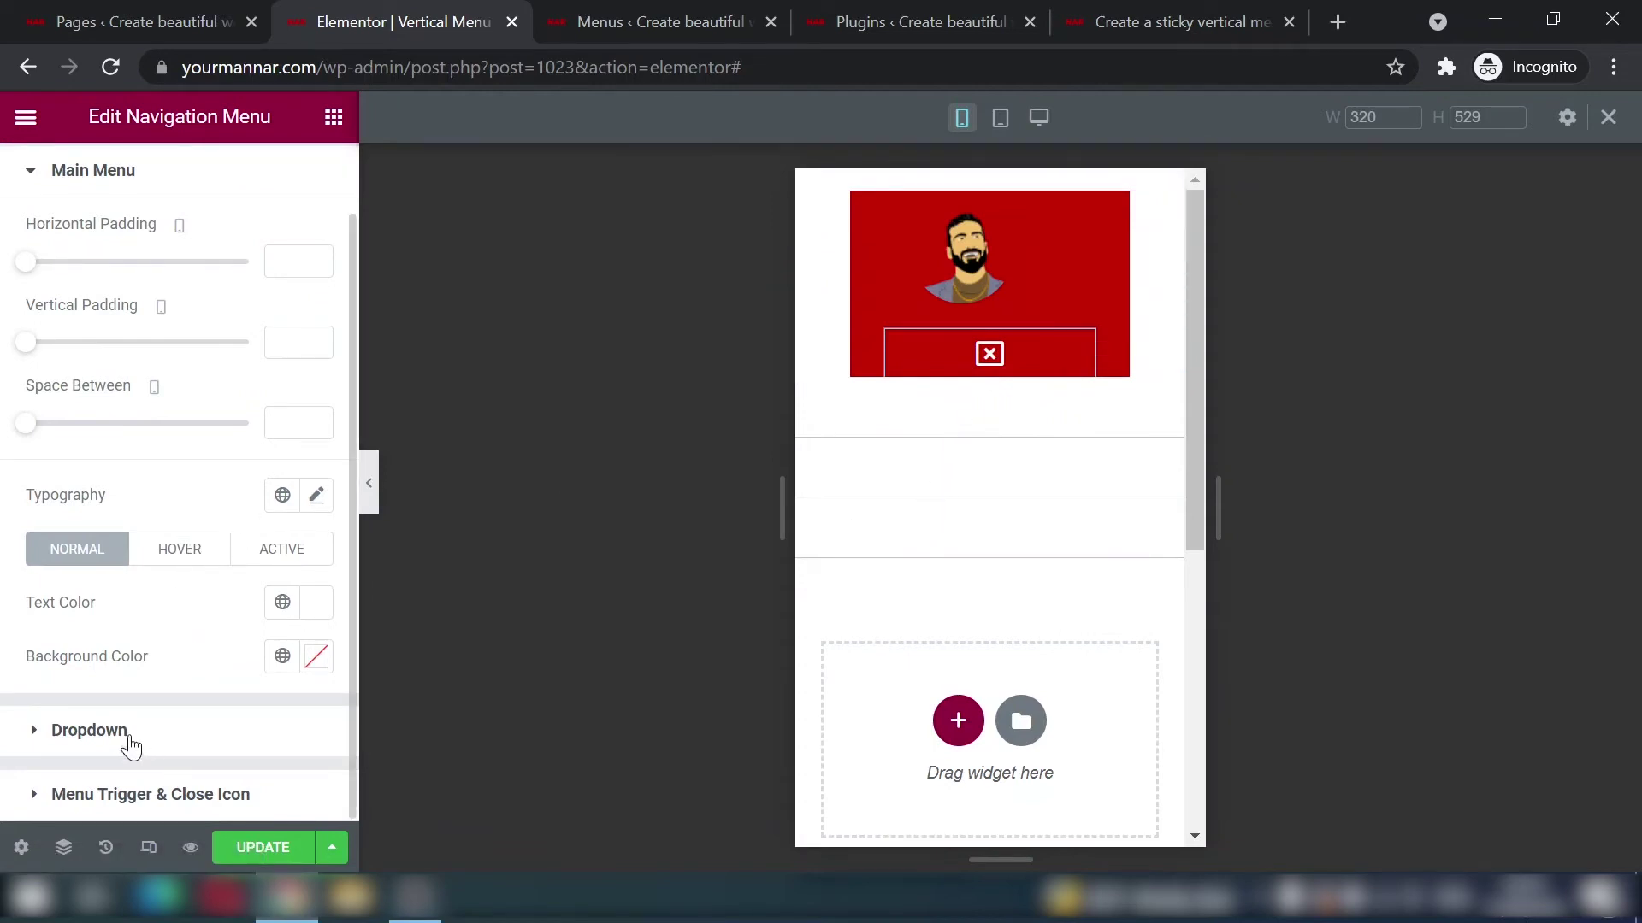
scroll(132, 599, "up", 1)
left_click(111, 265)
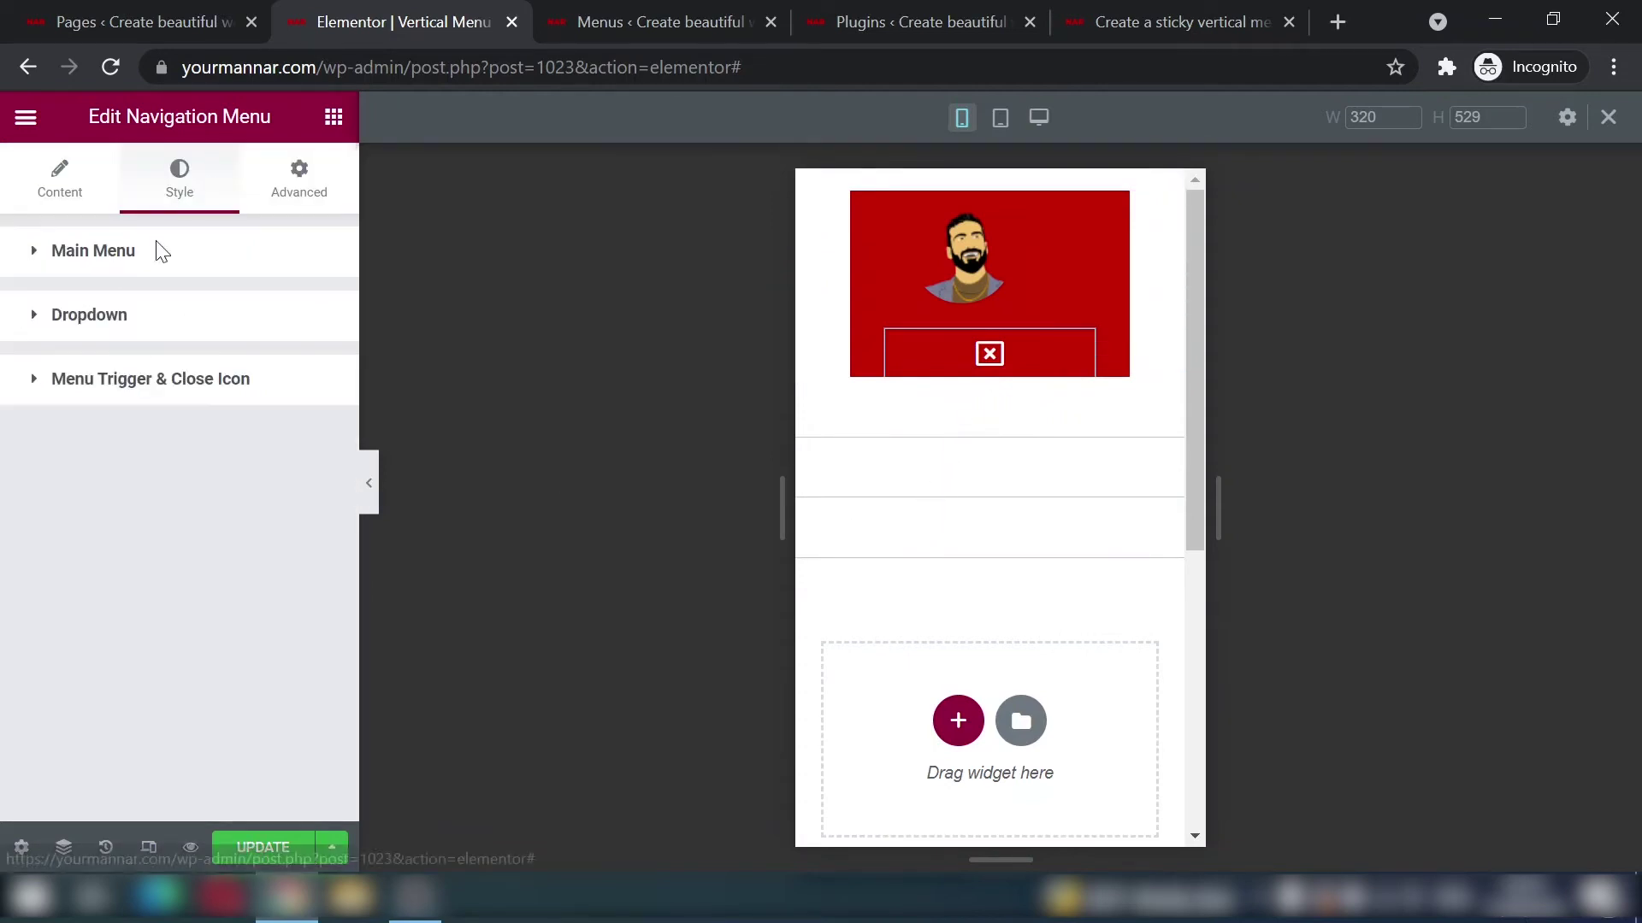
left_click(83, 327)
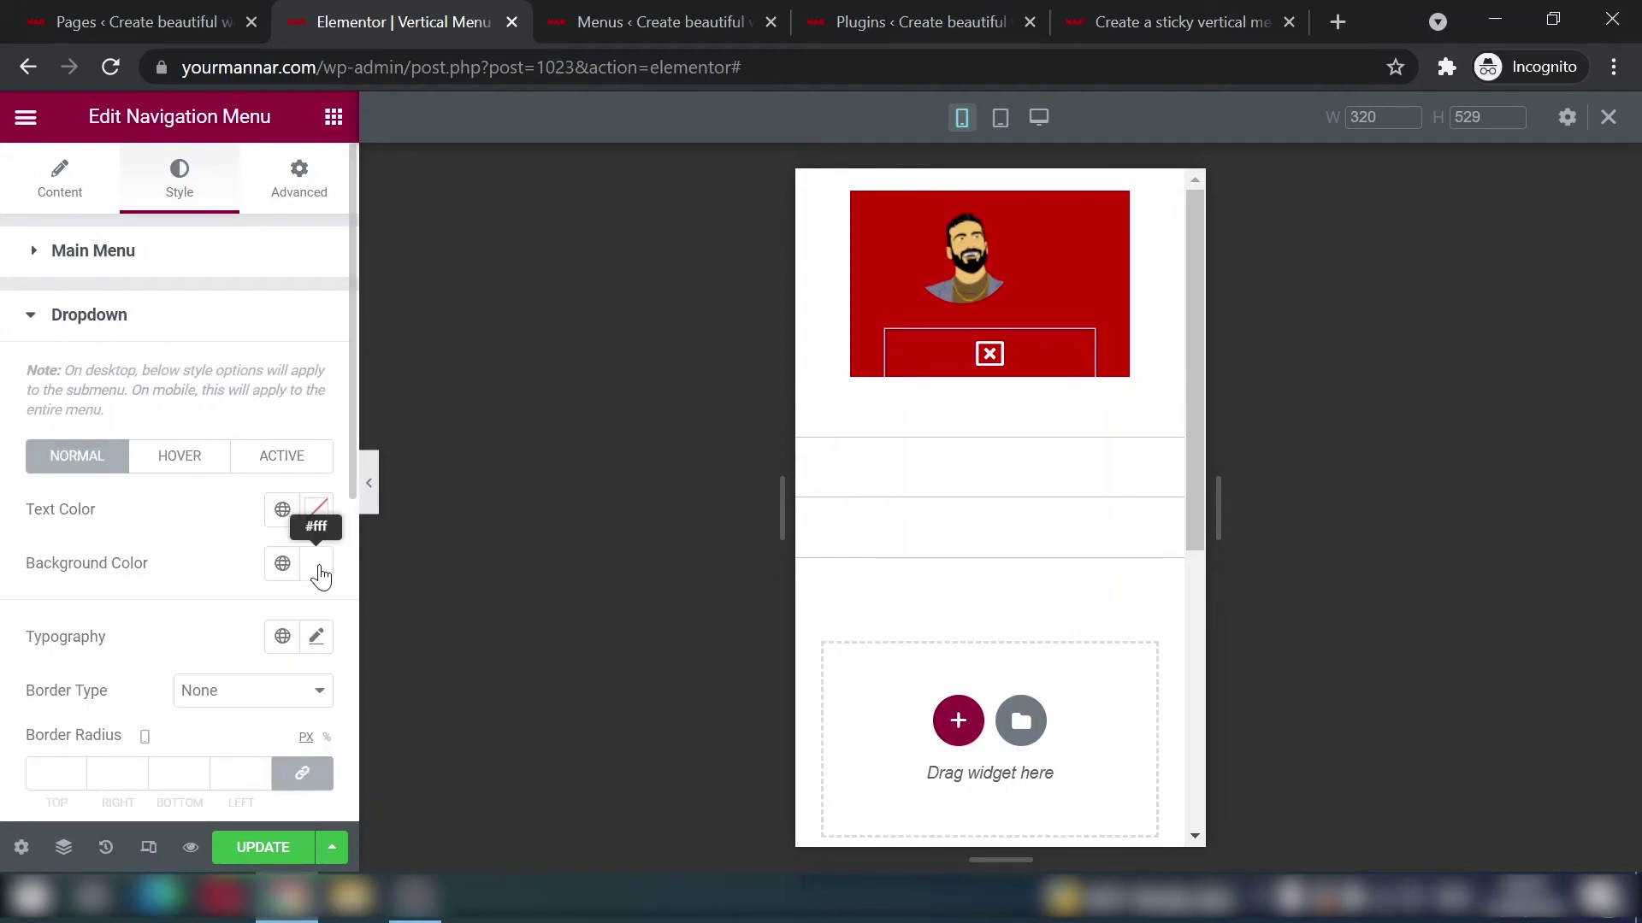
left_click(318, 567)
type("#c60202")
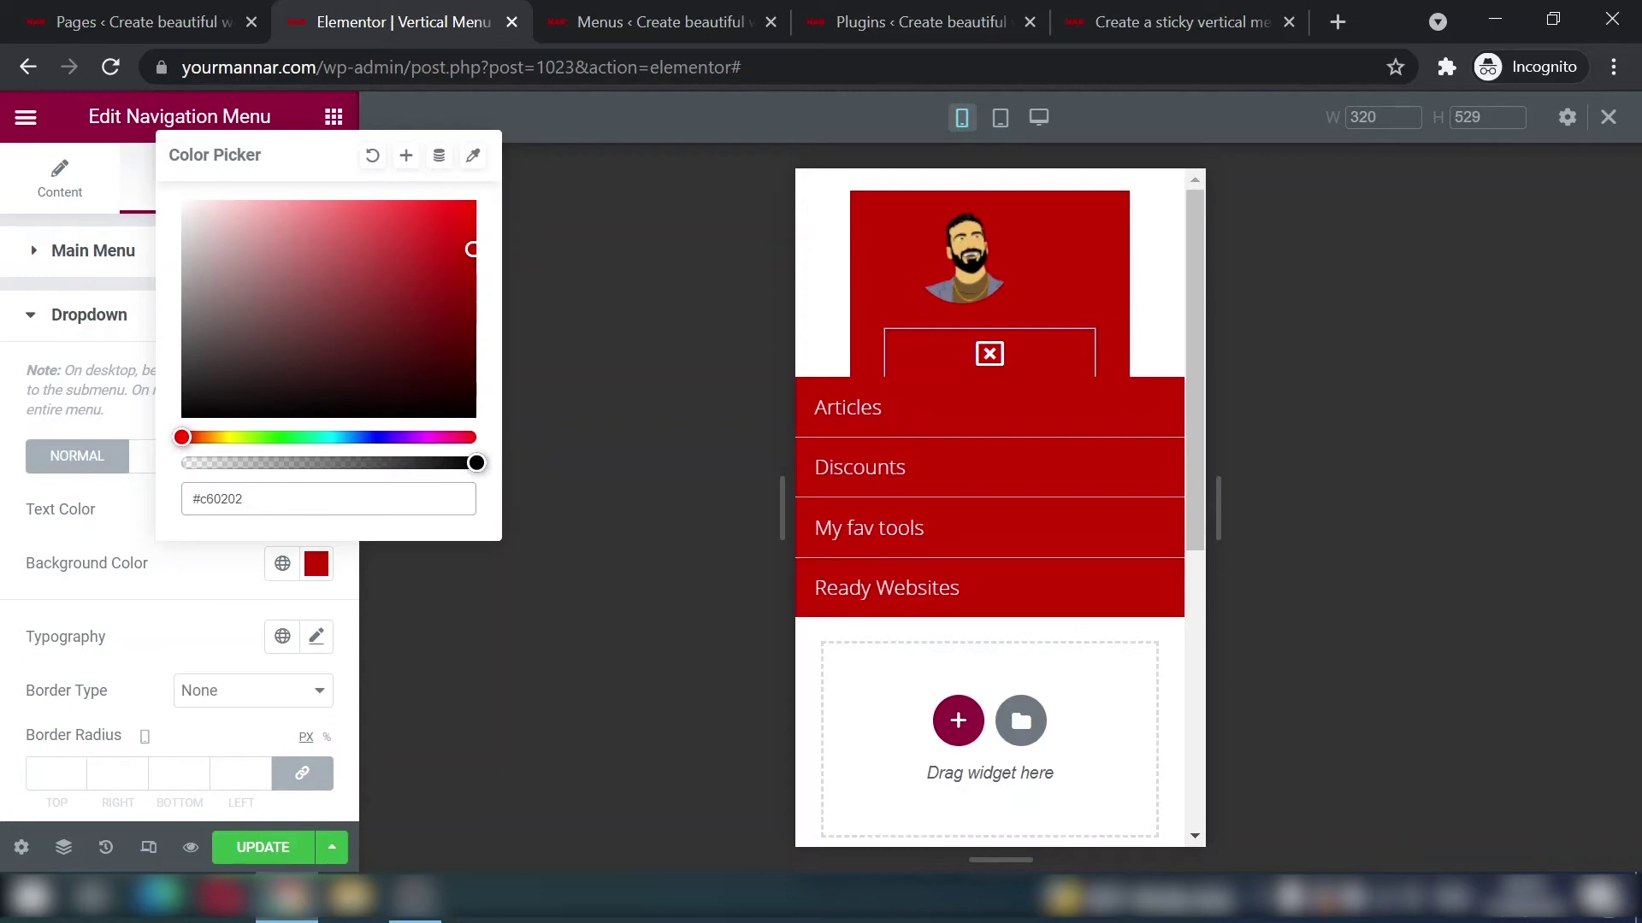
left_click(193, 582)
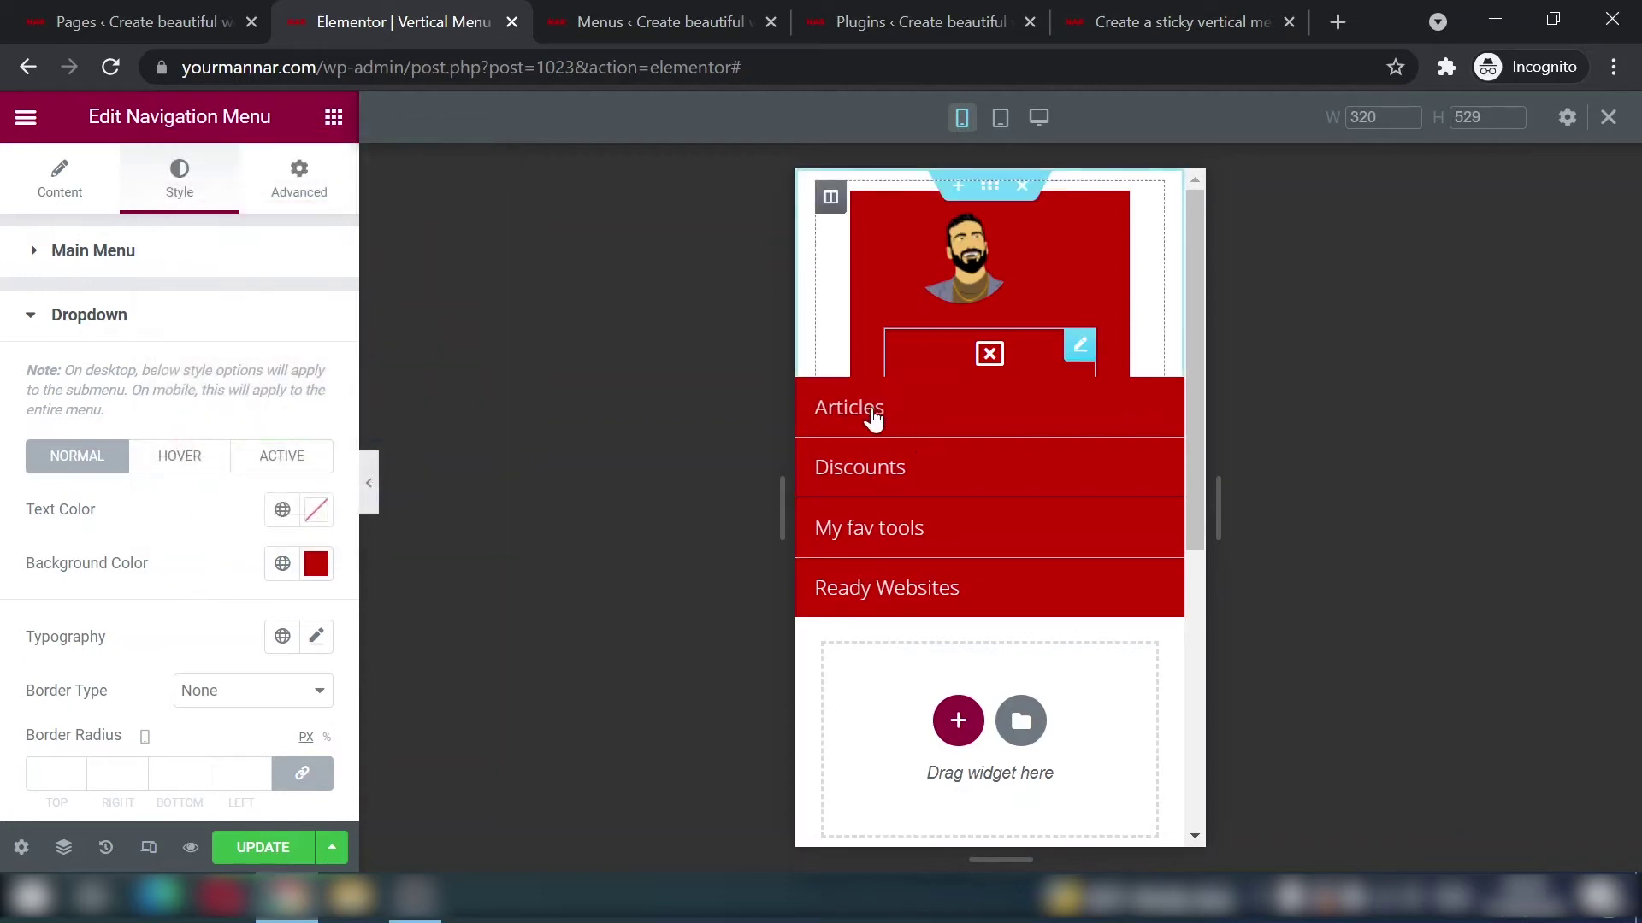
left_click(985, 359)
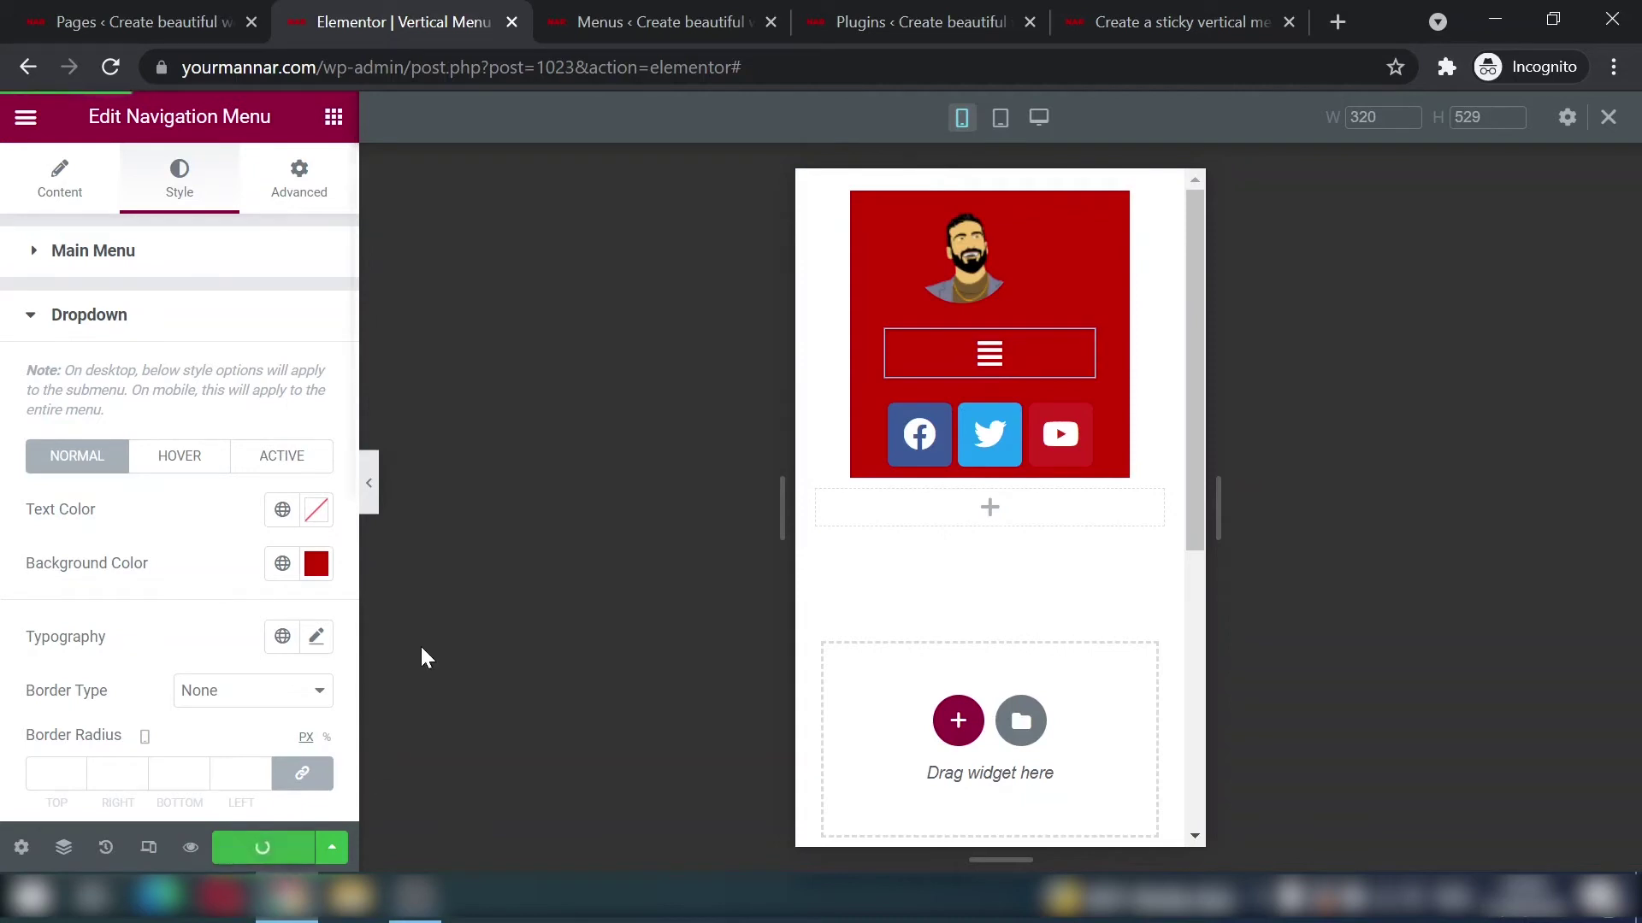
Step: Return to the desktop view and give the social icons custom colors: transparent primary #02010100 and white secondary
left_click(148, 848)
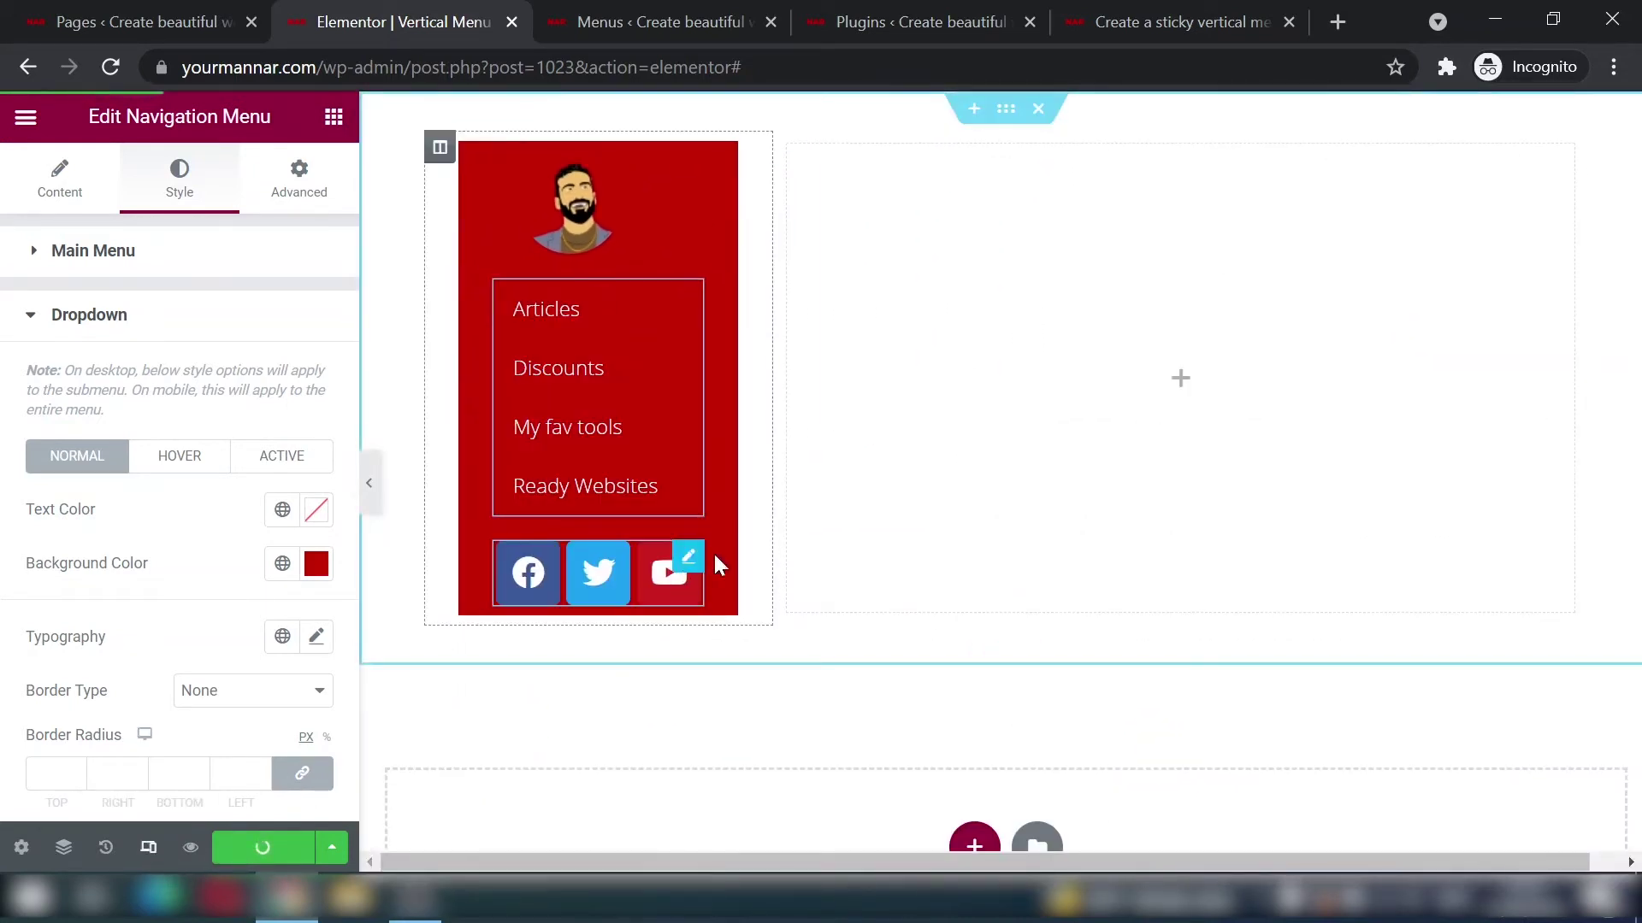
left_click(691, 562)
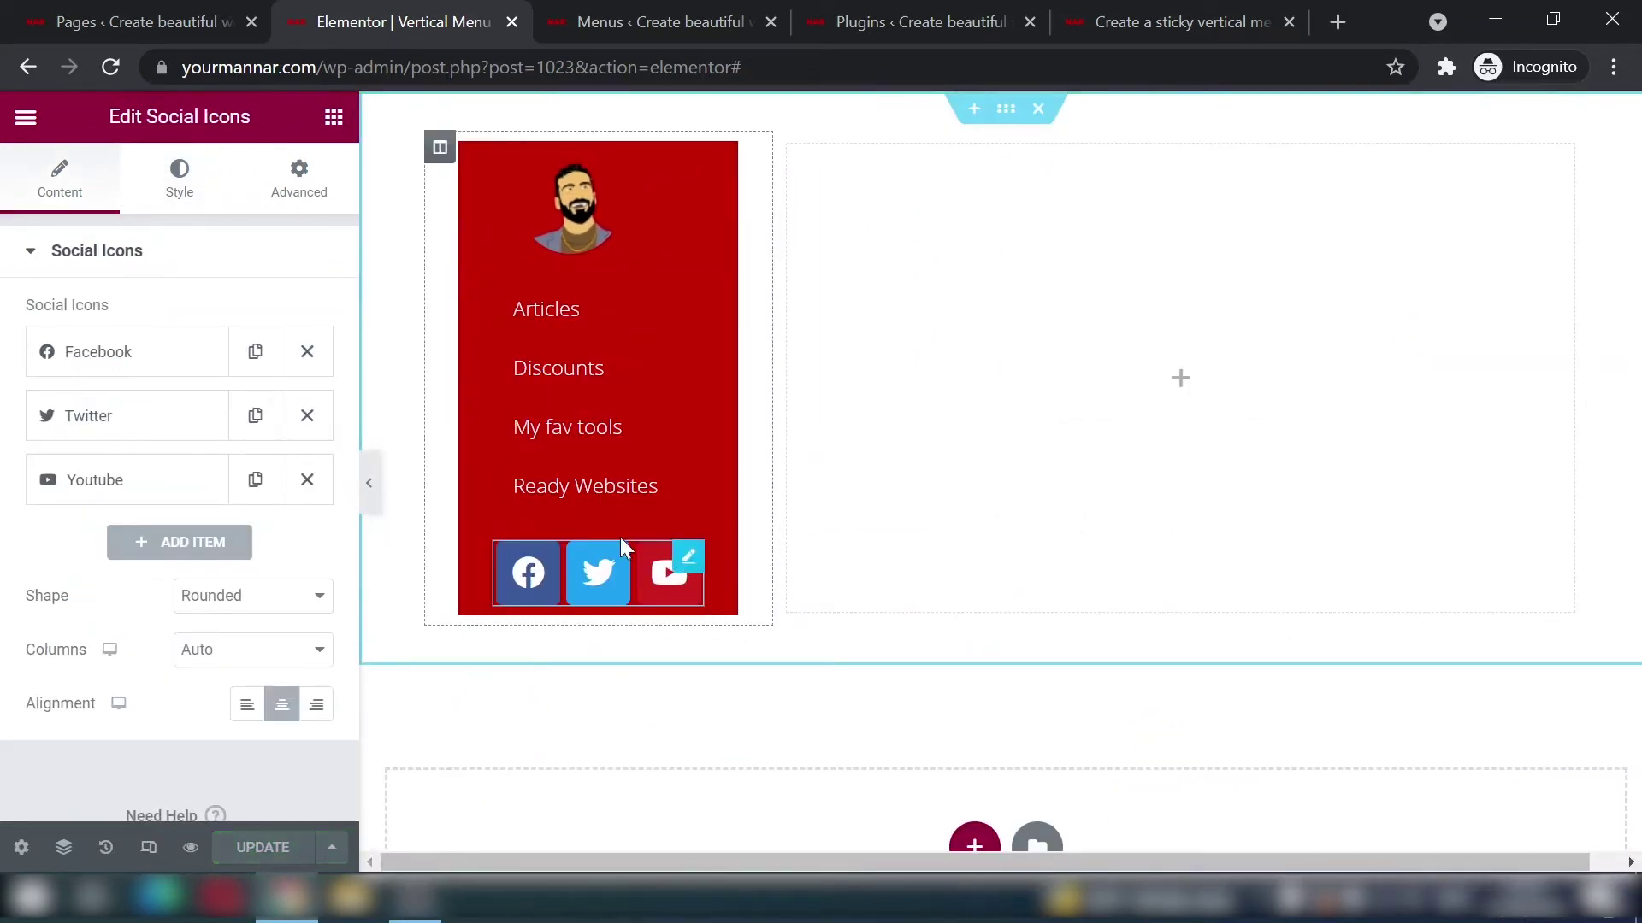
left_click(190, 191)
left_click(249, 316)
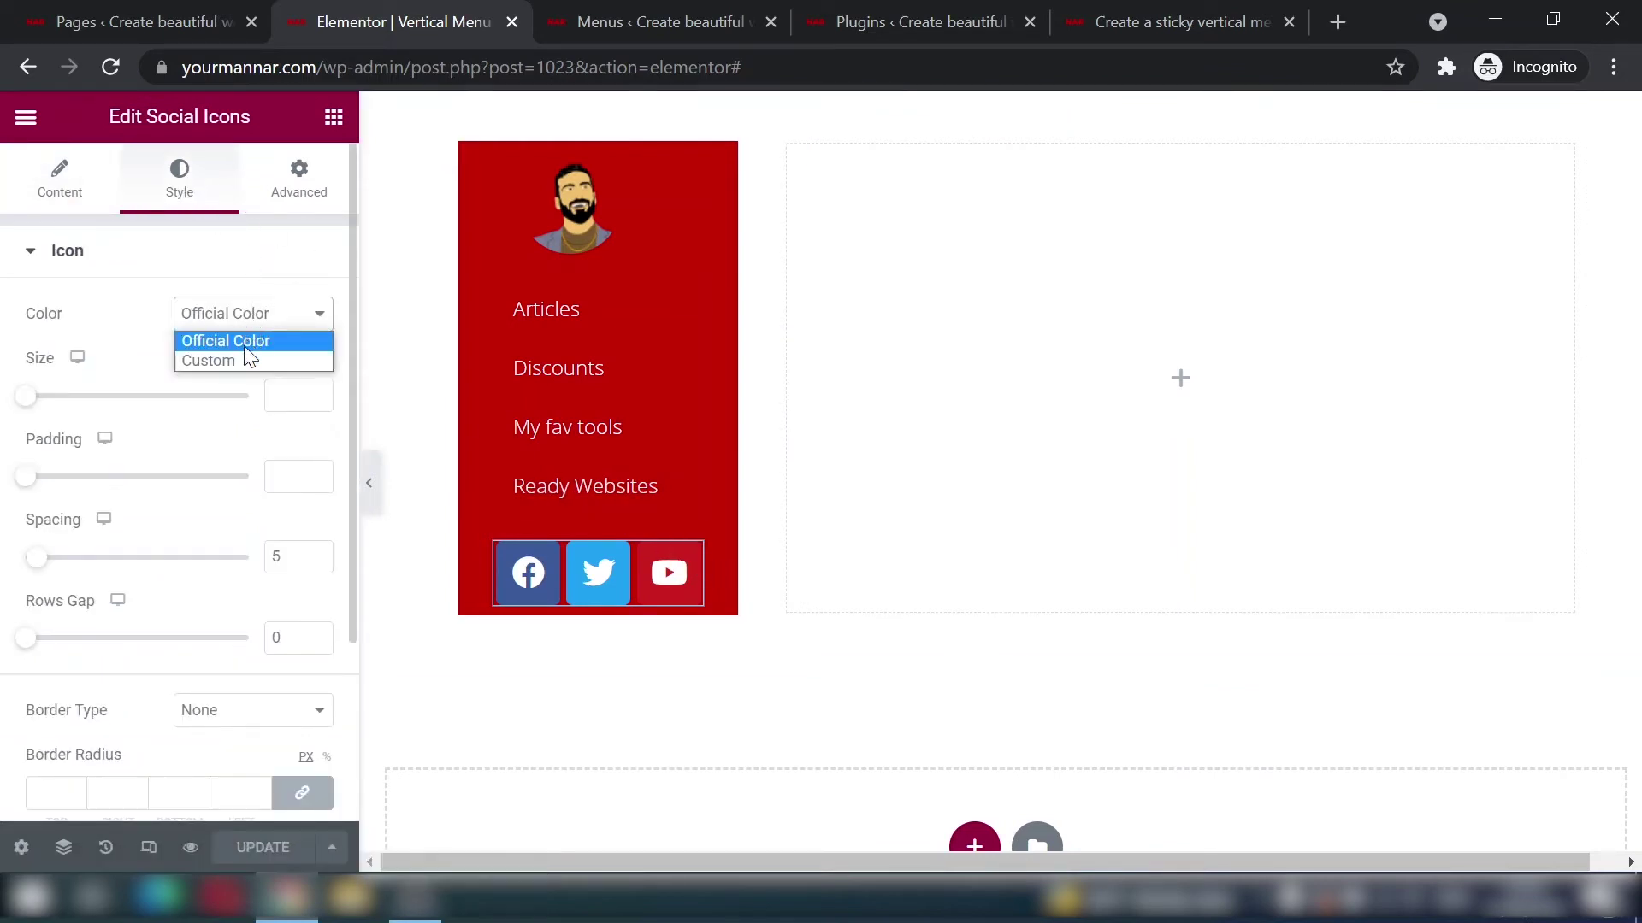
left_click(243, 360)
left_click(320, 376)
left_click_drag(308, 722, 4, 691)
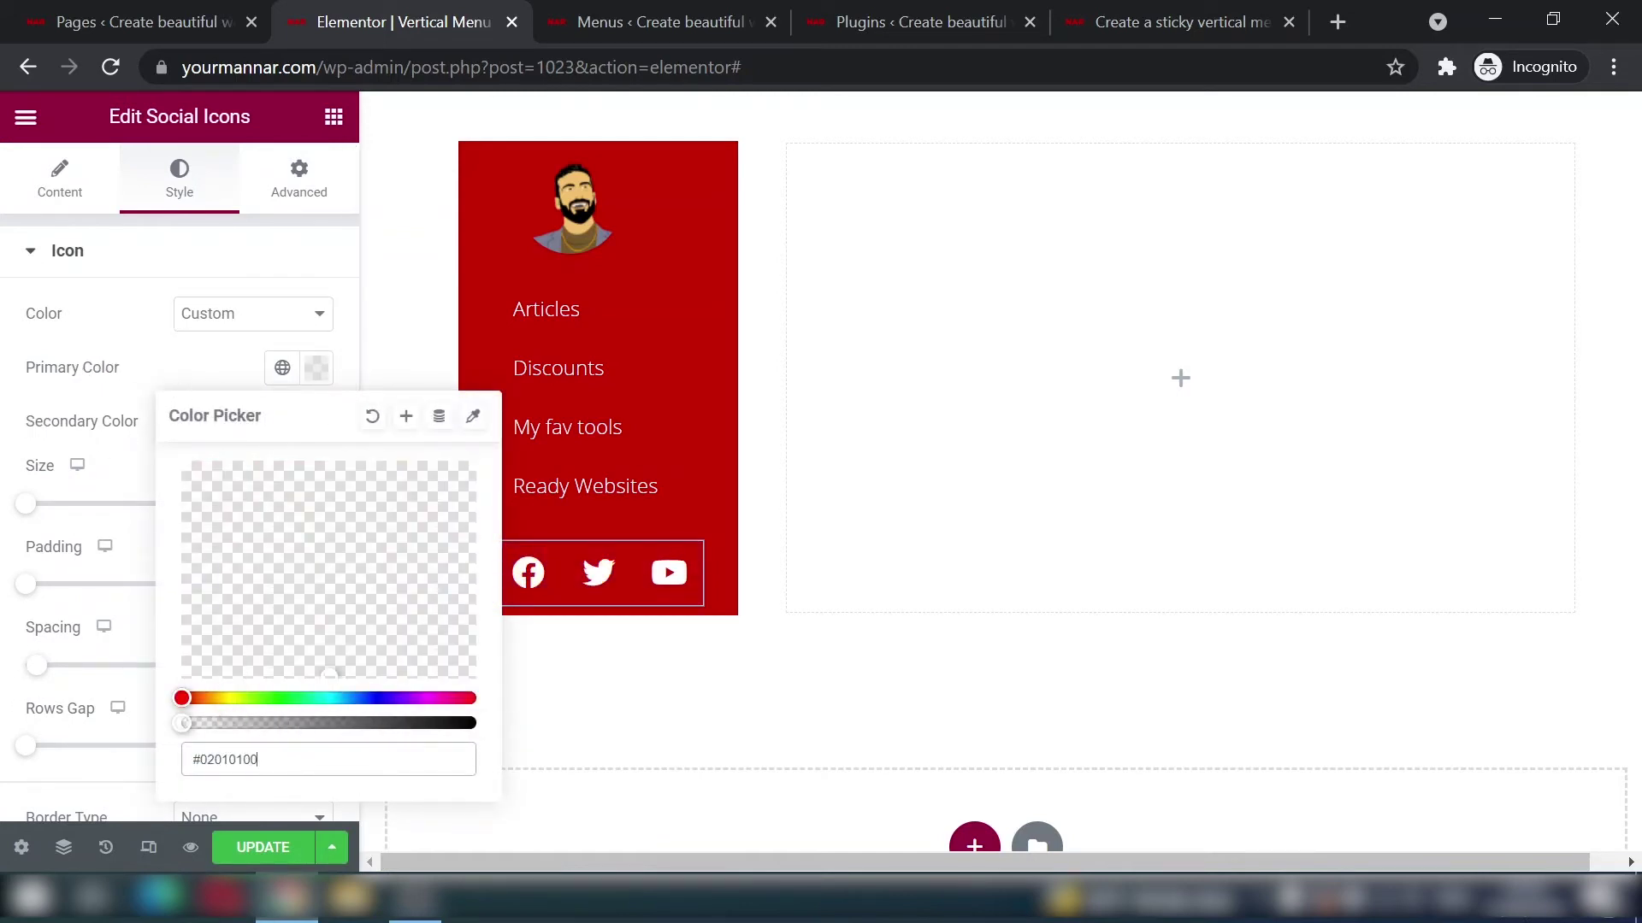
left_click(120, 355)
left_click(316, 421)
left_click(103, 376)
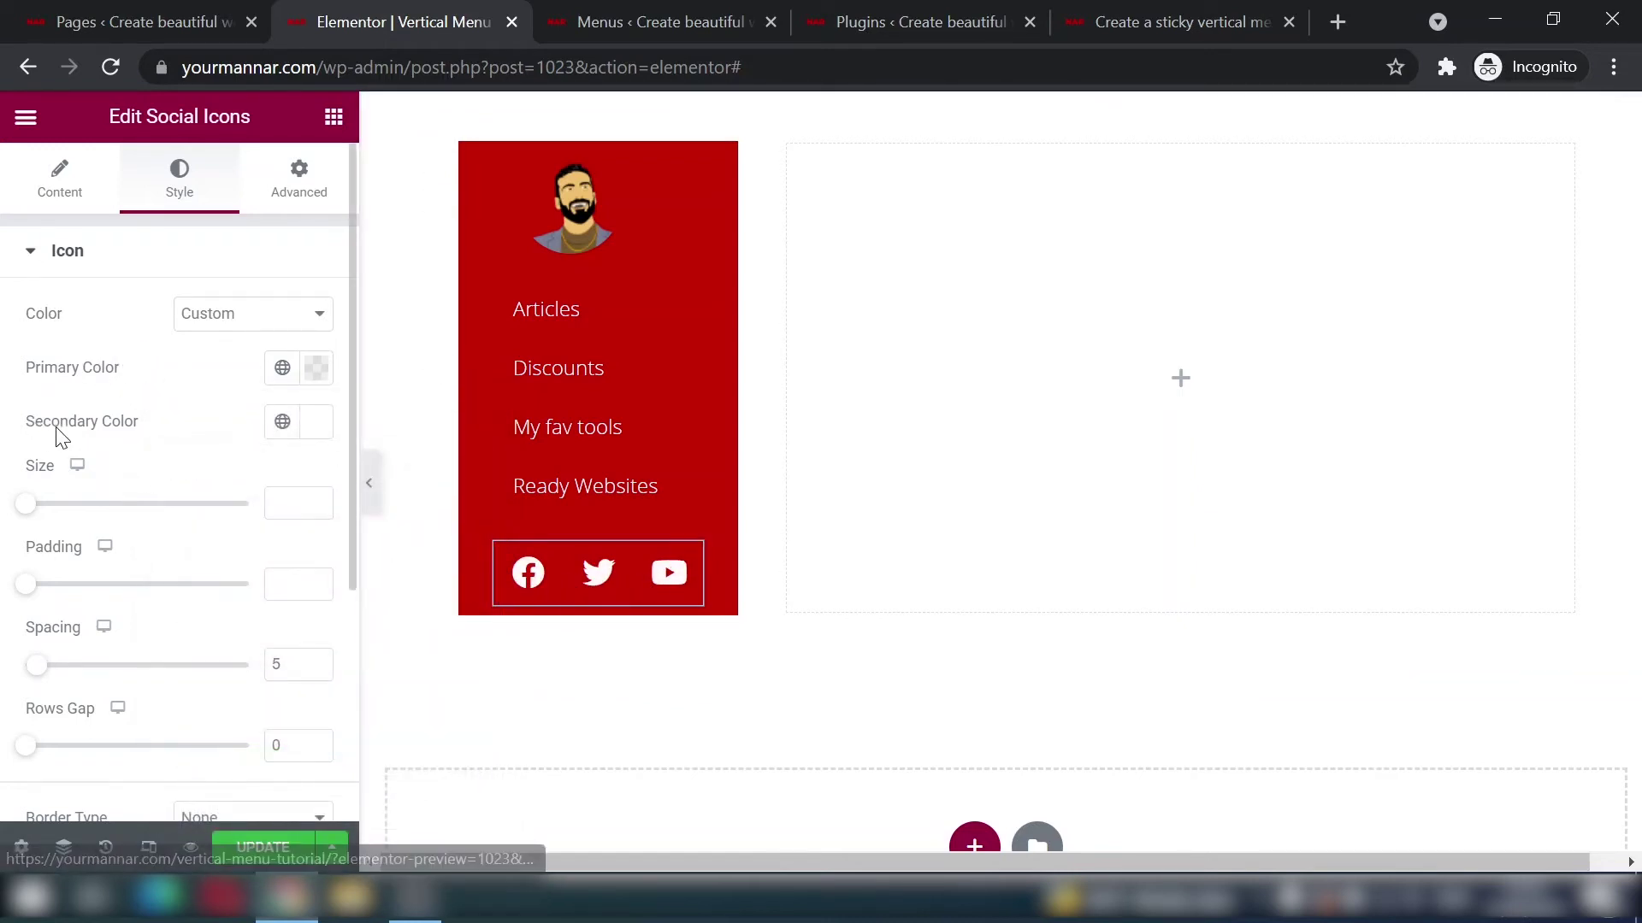
Step: Set the social icons' hover colors to transparent #02010100 for primary and light grey for secondary
left_click(75, 257)
left_click(173, 333)
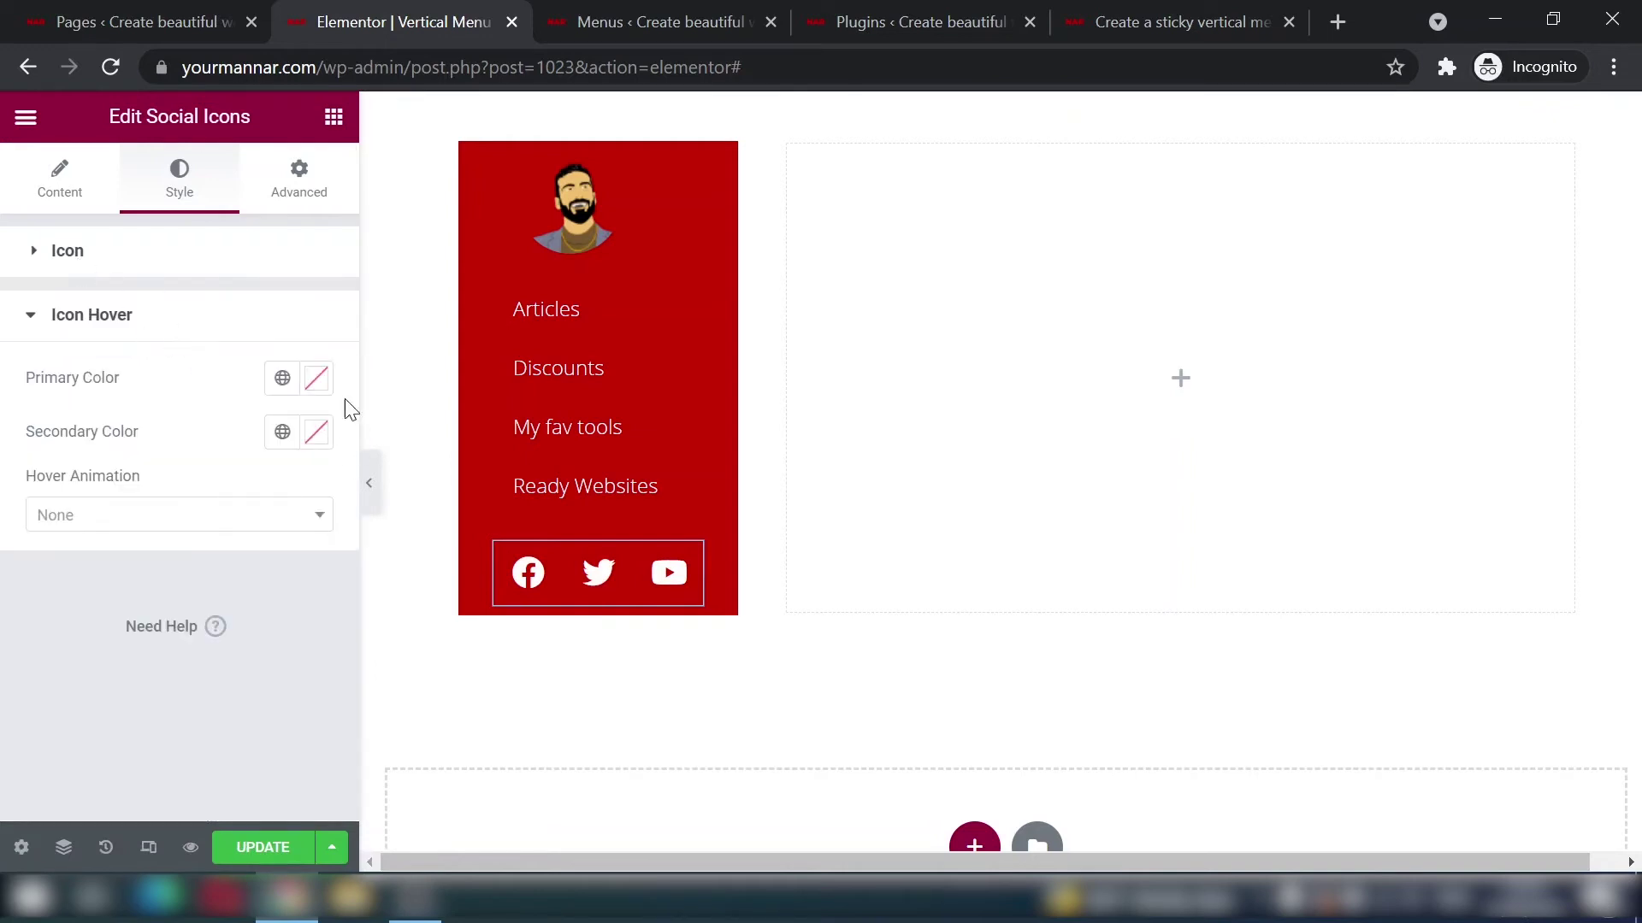
left_click(316, 382)
left_click_drag(475, 730, 12, 696)
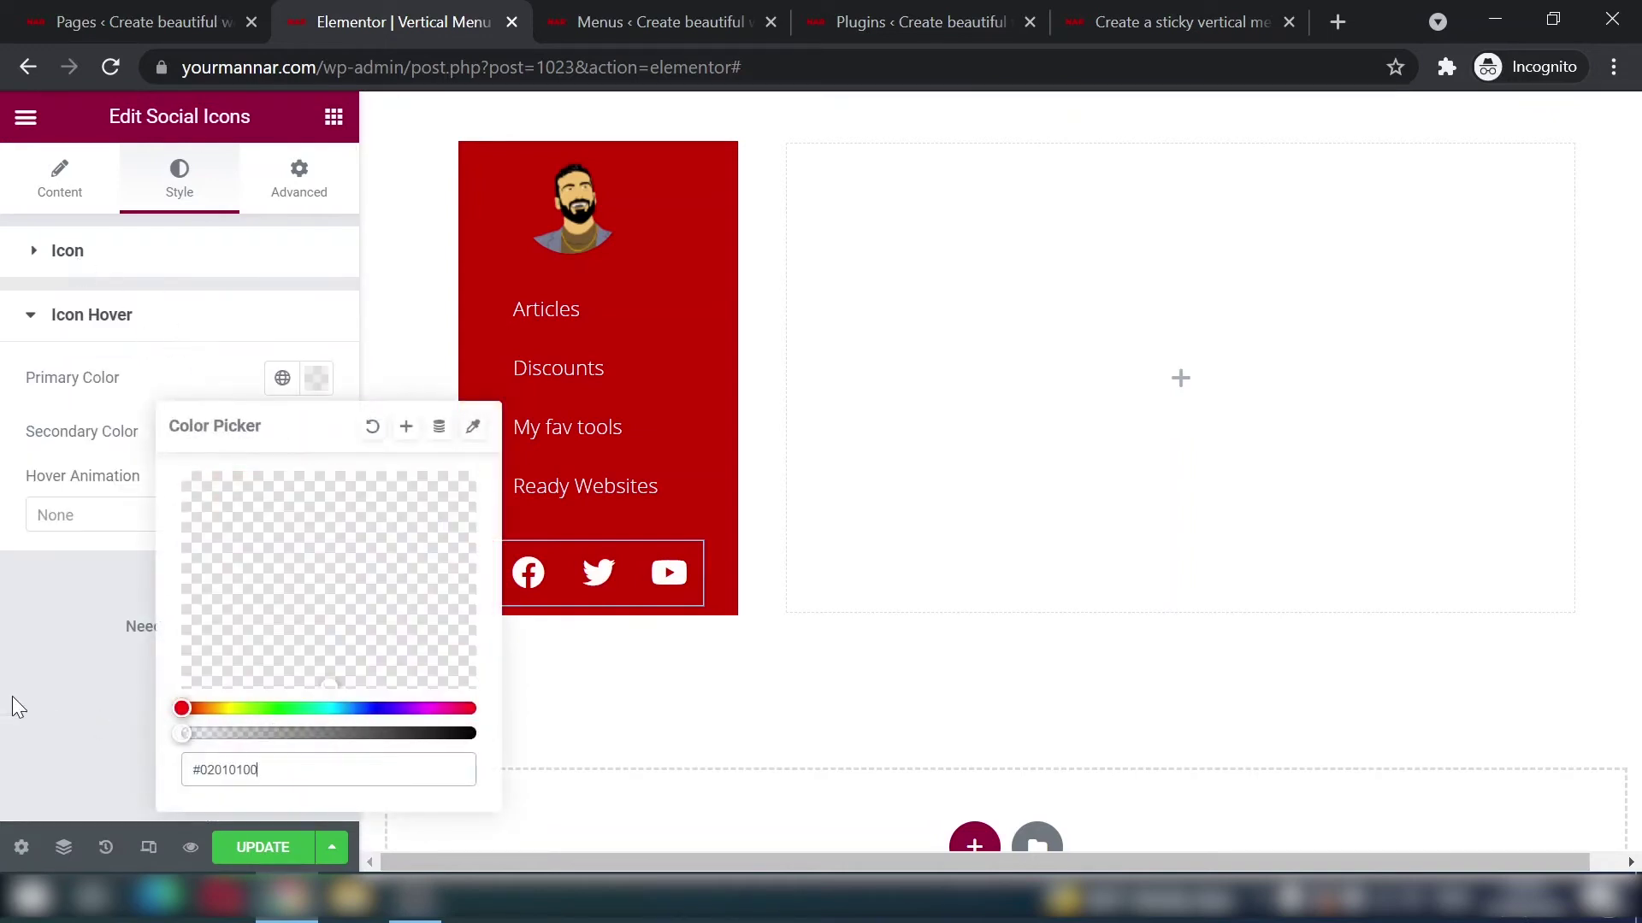
left_click(316, 435)
left_click(3, 700)
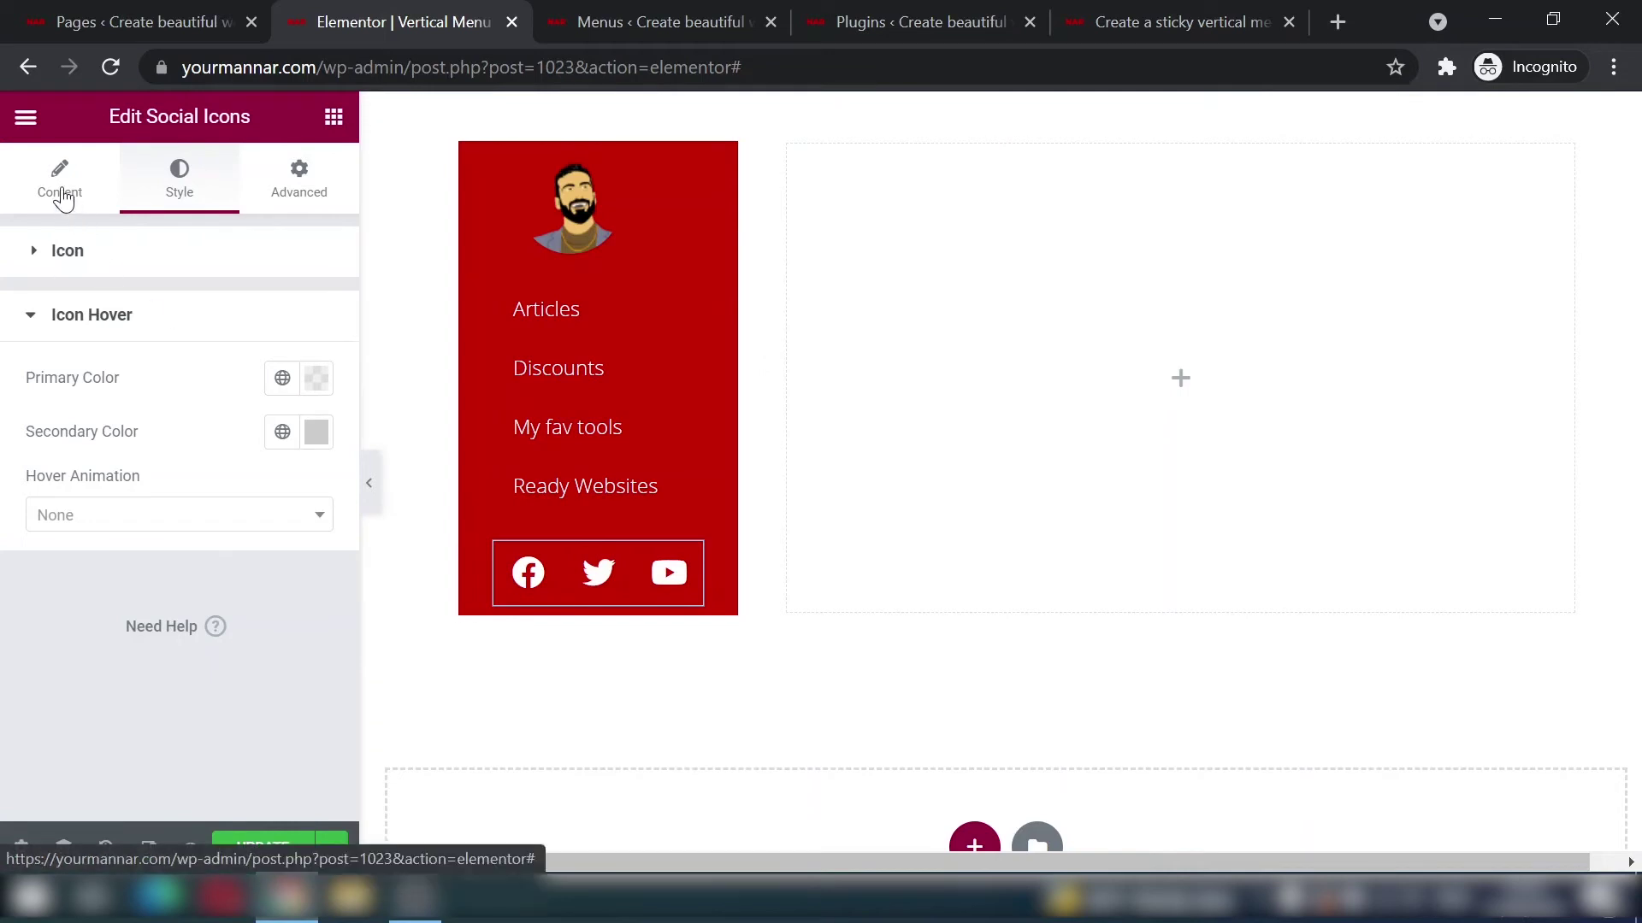
Step: Try facebook.com/your-page as the link of the Facebook icon and clear the link again
left_click(62, 198)
left_click(137, 351)
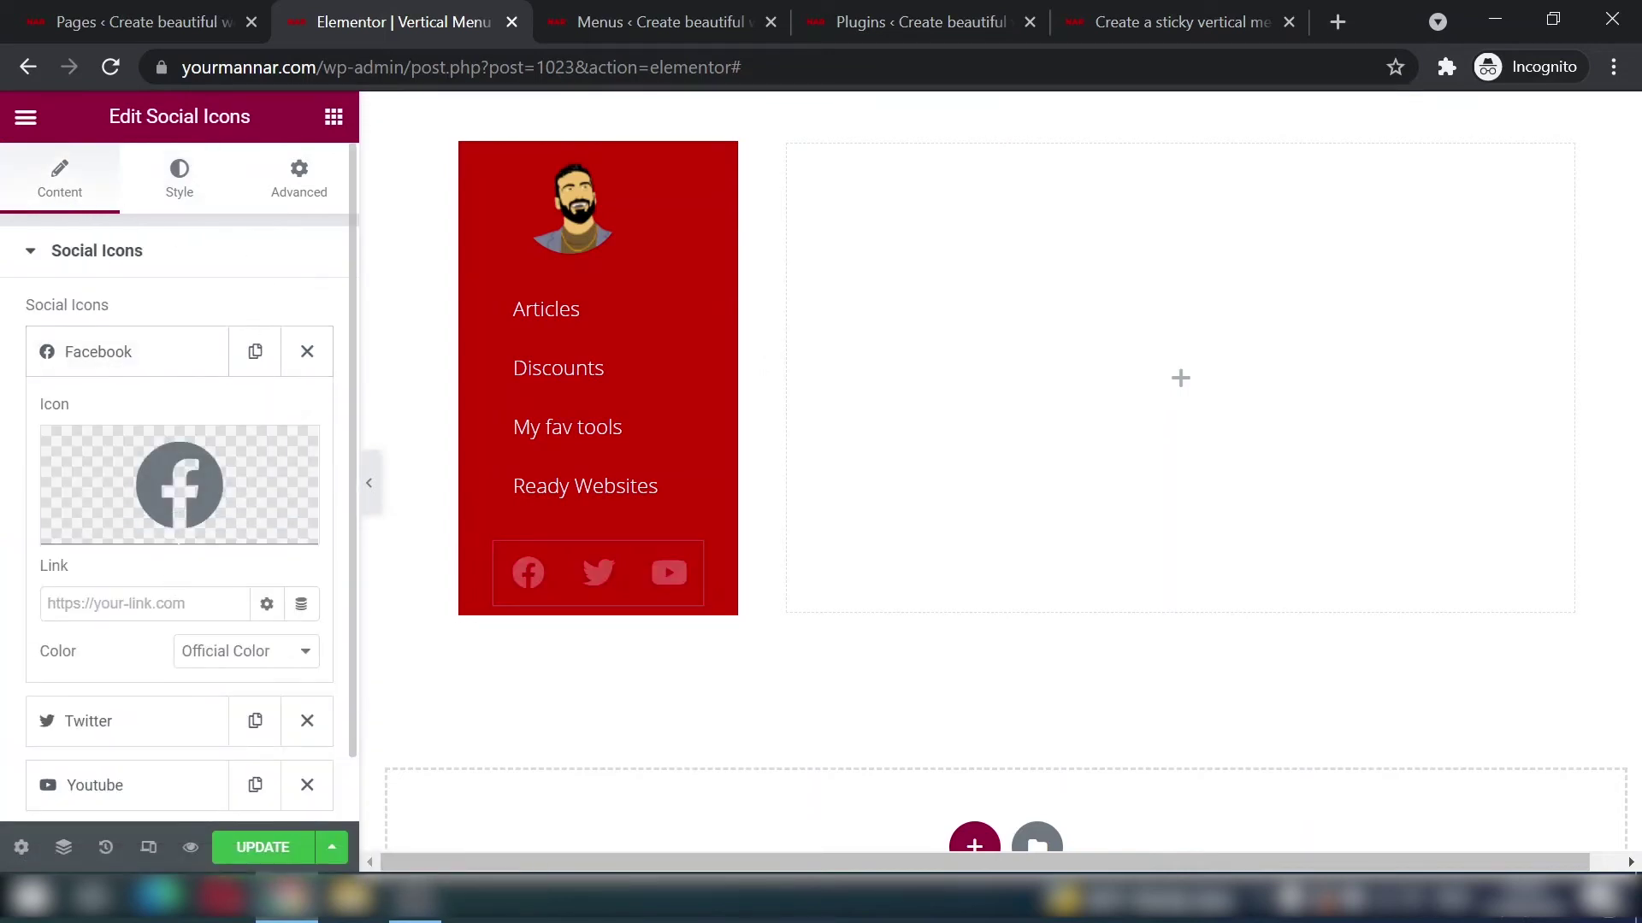
left_click(137, 604)
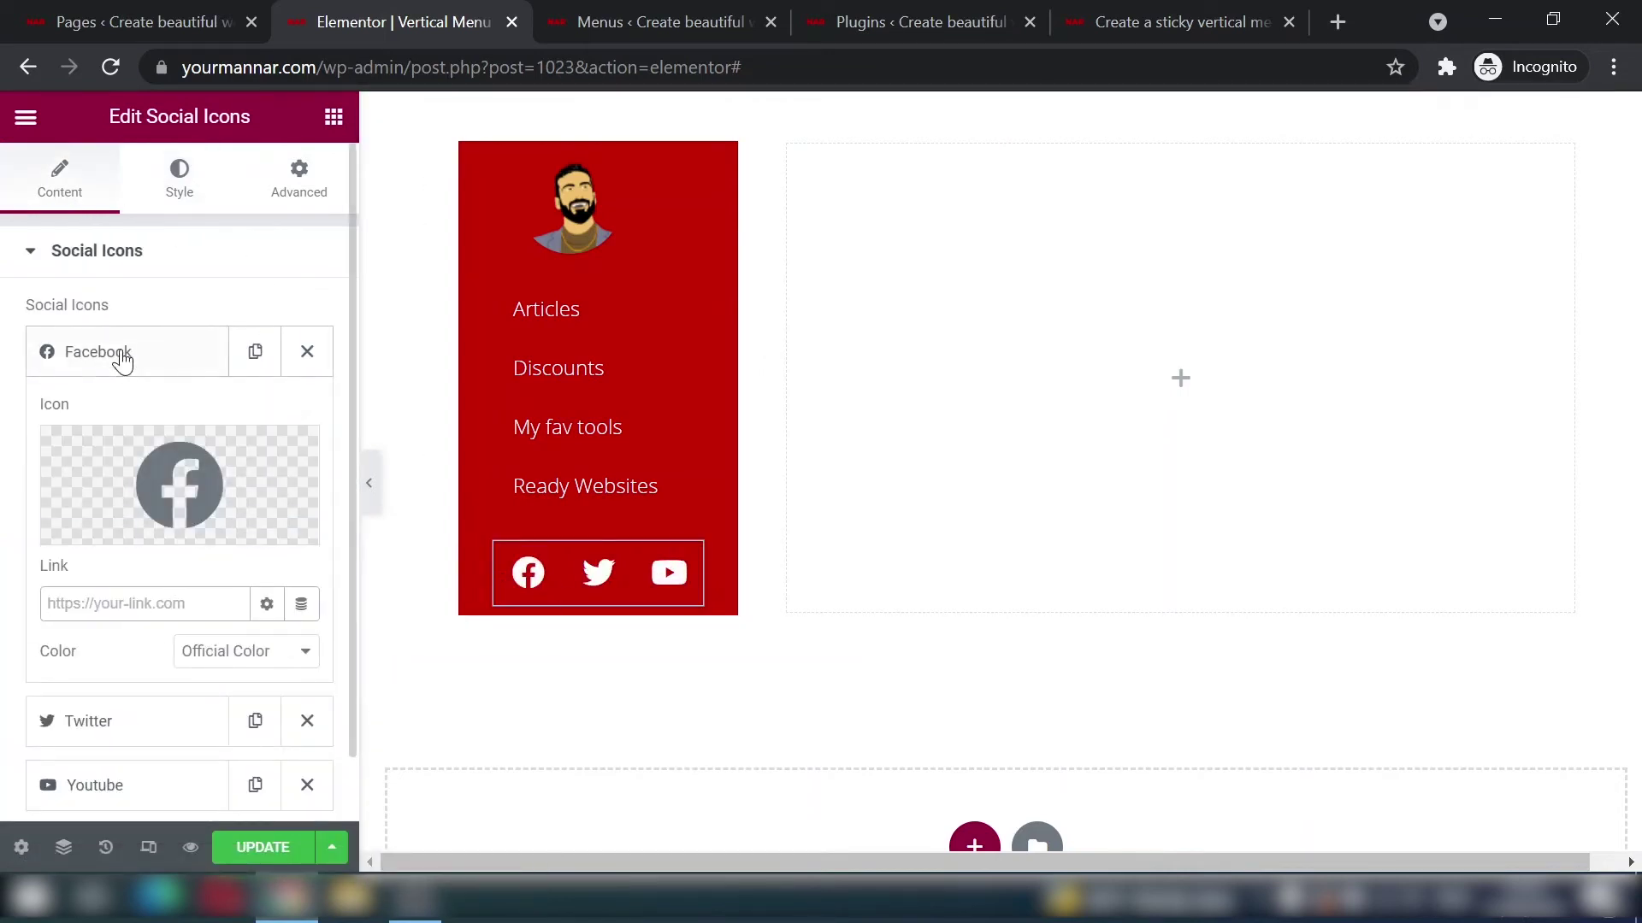
type("facebook.com/your-page")
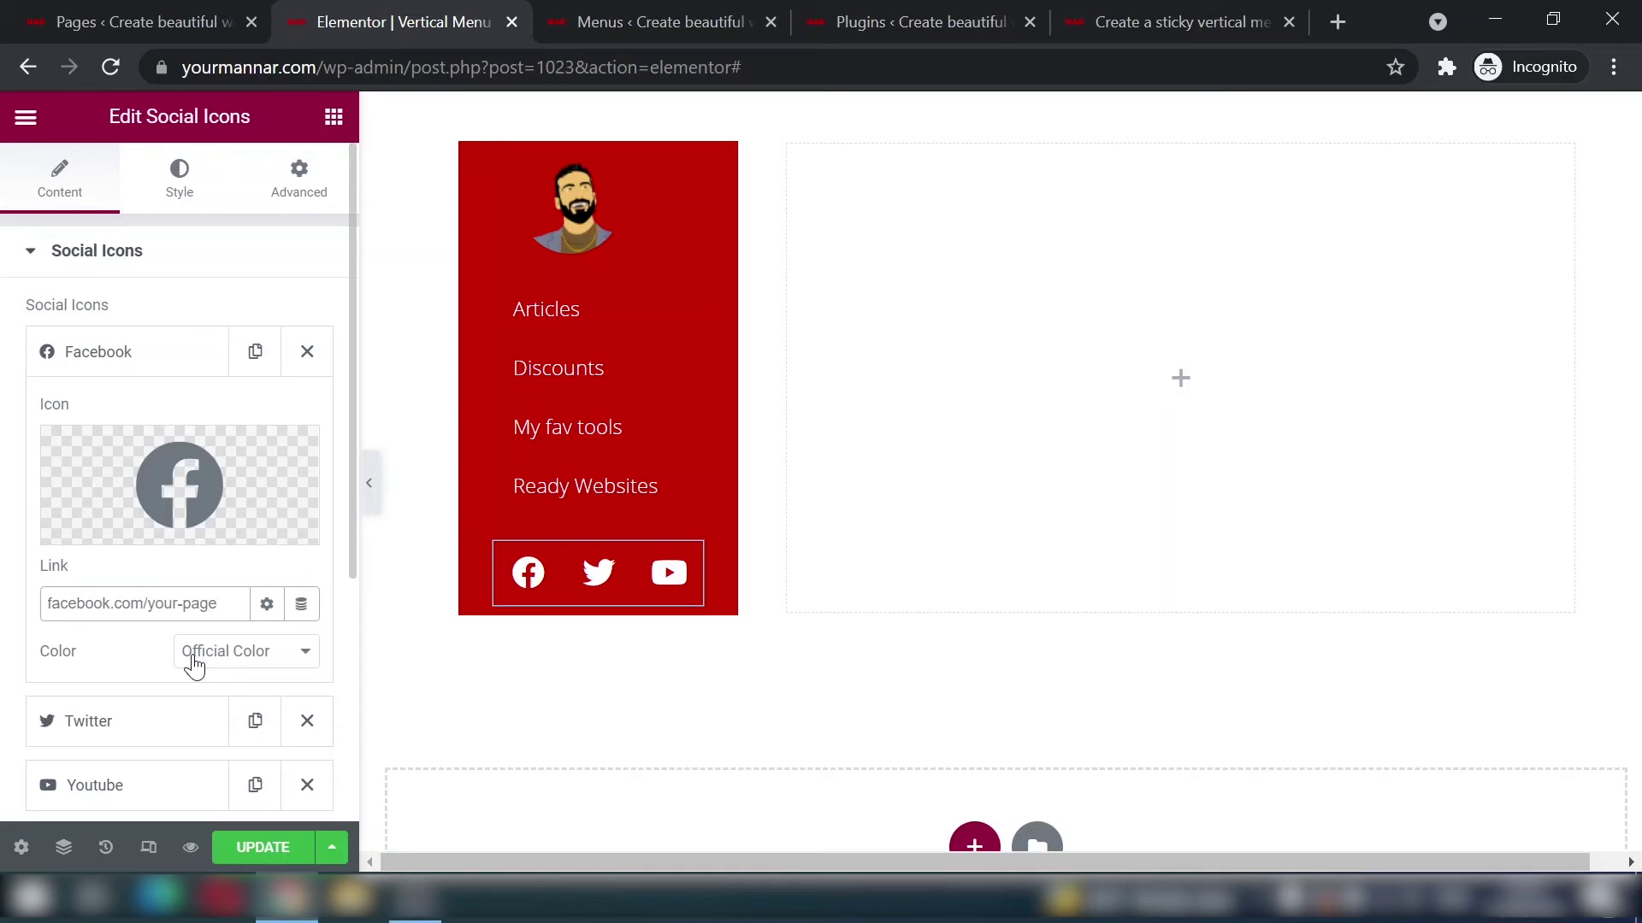
key("ctrl+a")
key("BackSpace")
left_click(145, 373)
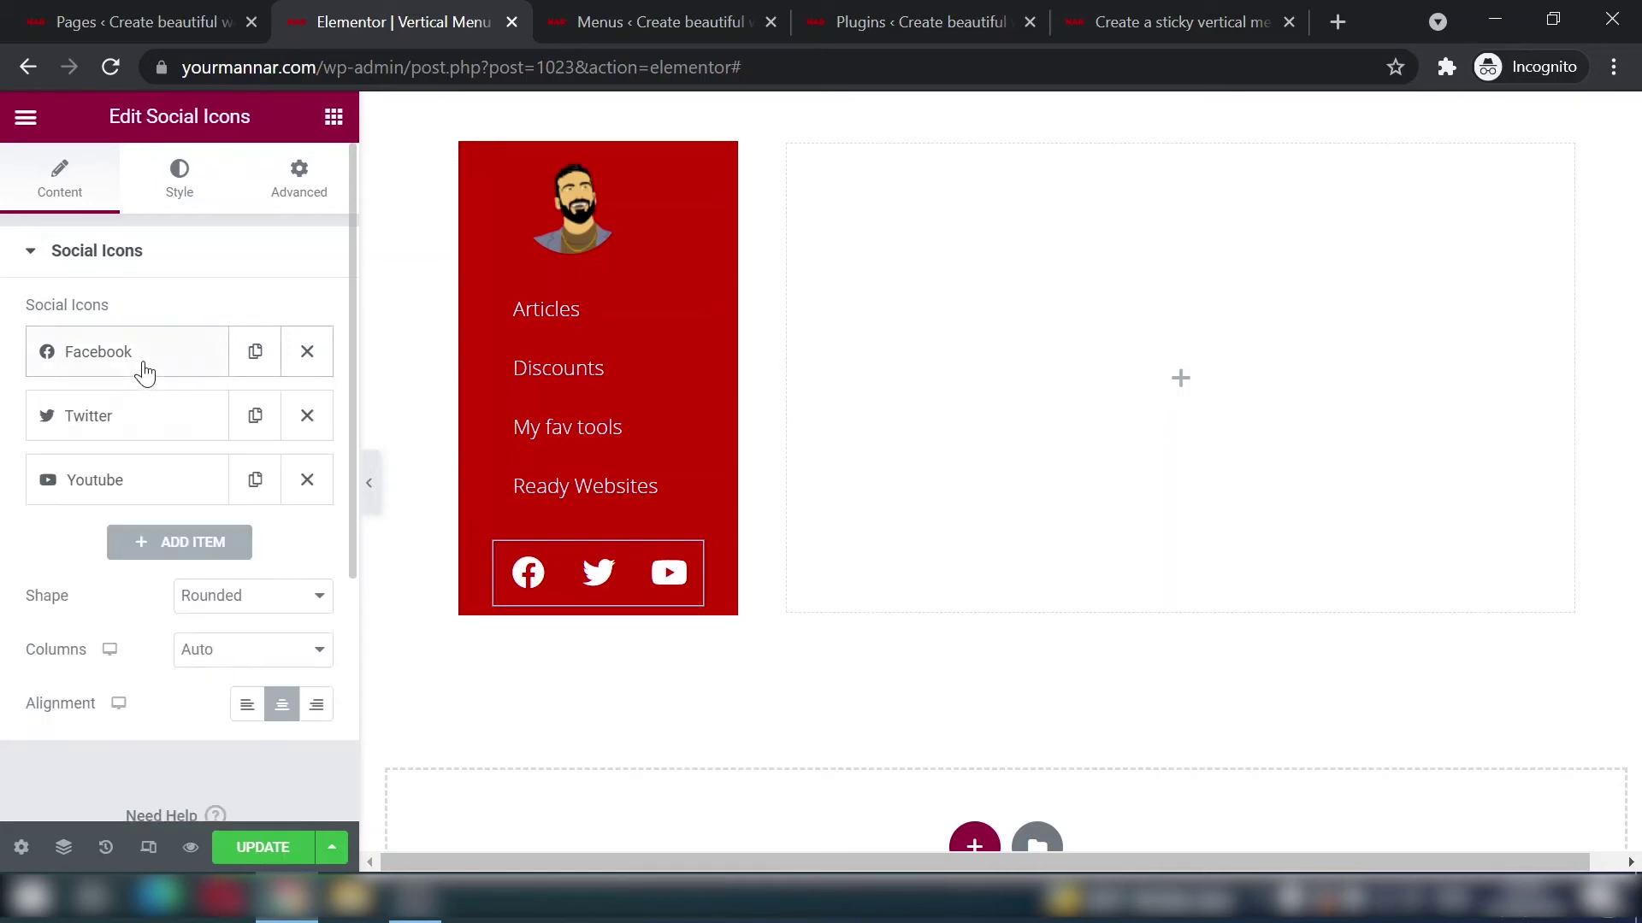
Step: Left-align the social icons and preview the menu column at full page width
left_click(247, 704)
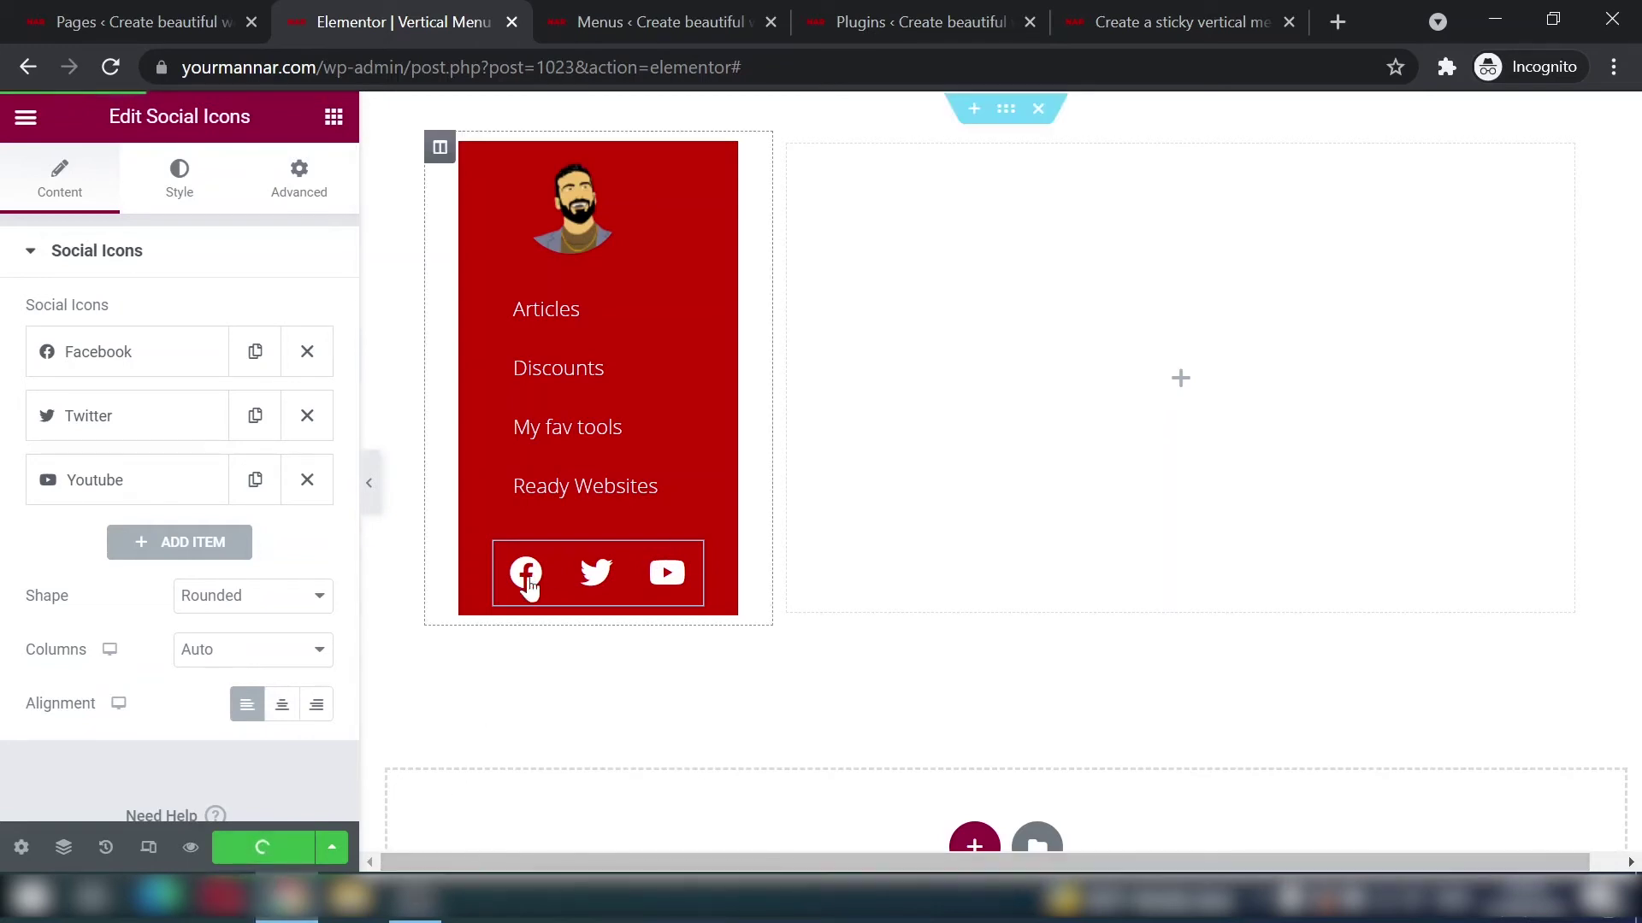
left_click(368, 500)
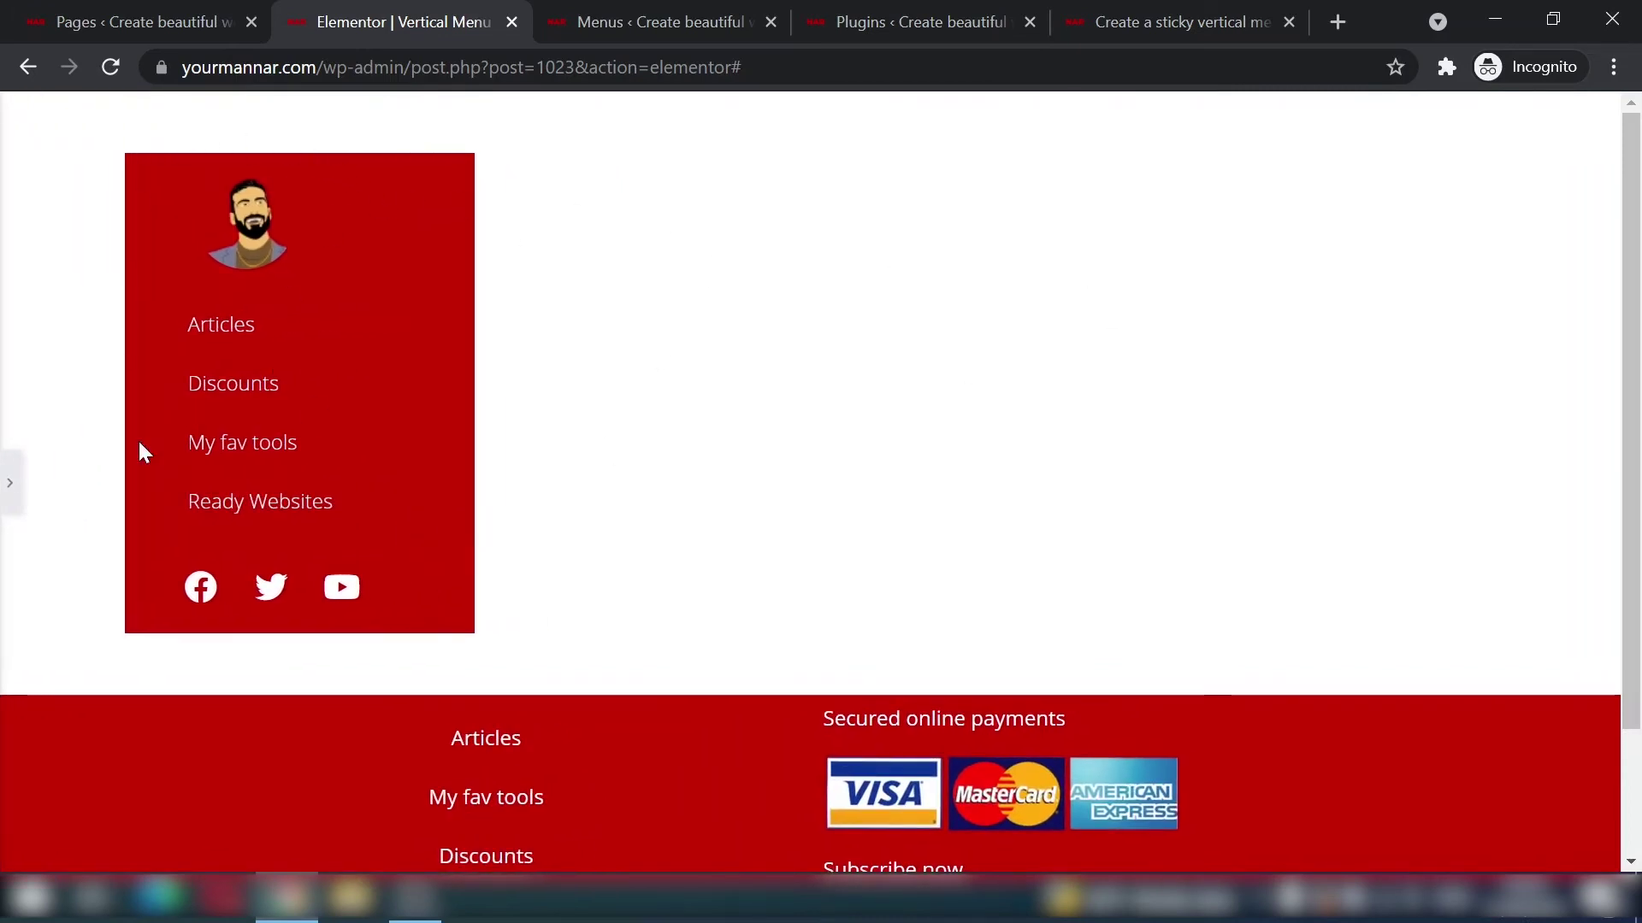
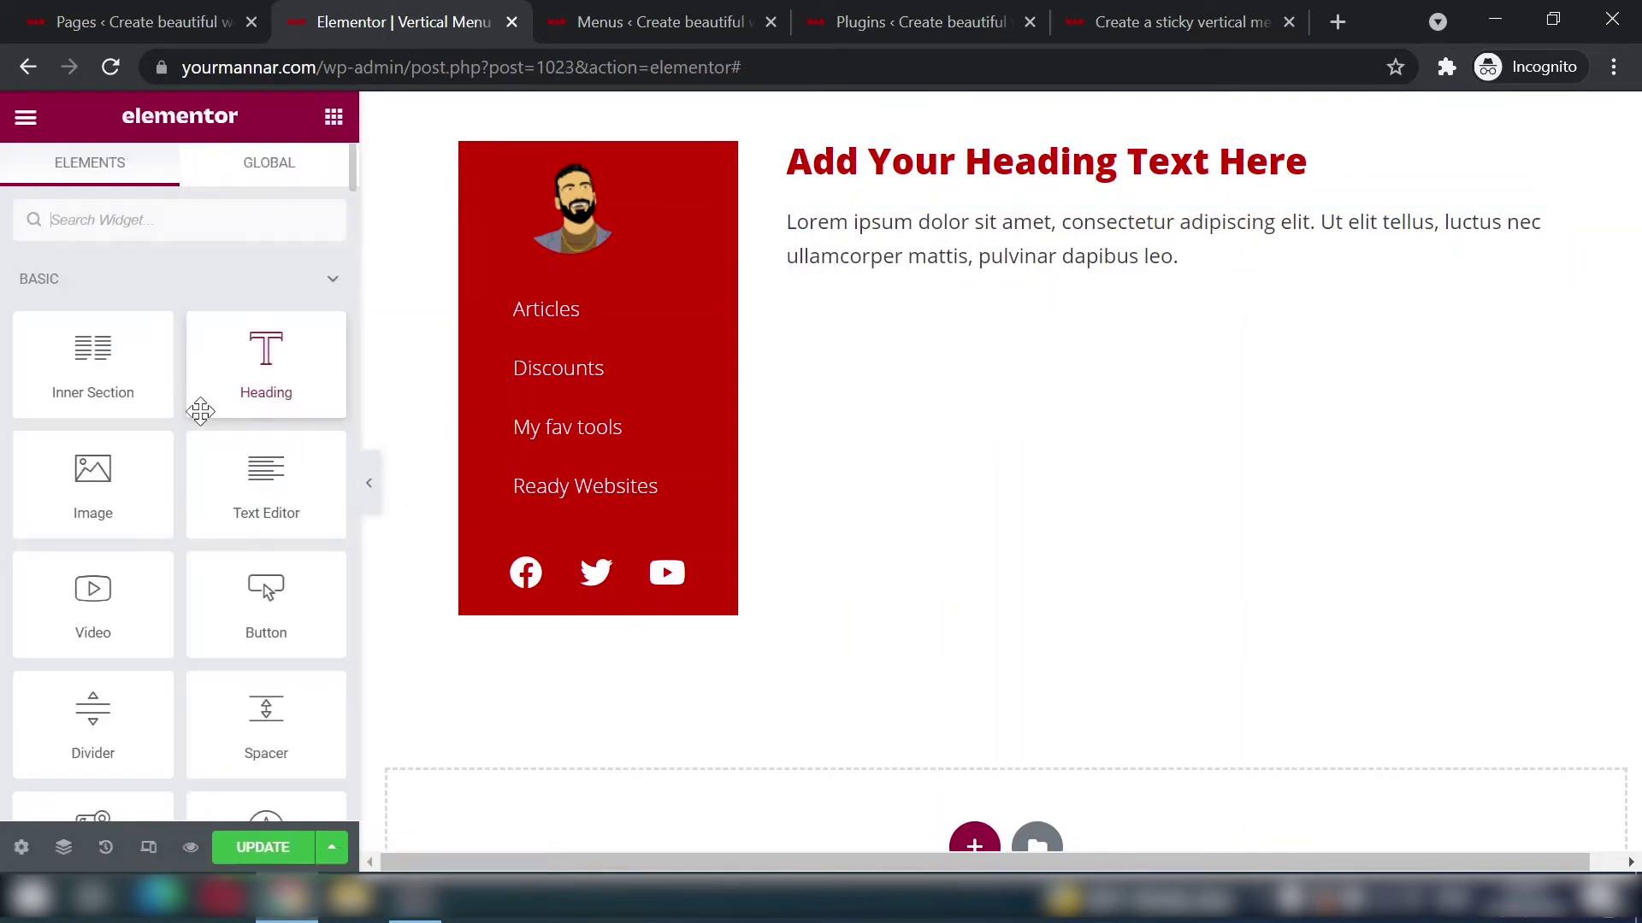
Step: Add a button below the text in the content column and change the heading title to "Page 1"
left_click_drag(266, 598, 996, 265)
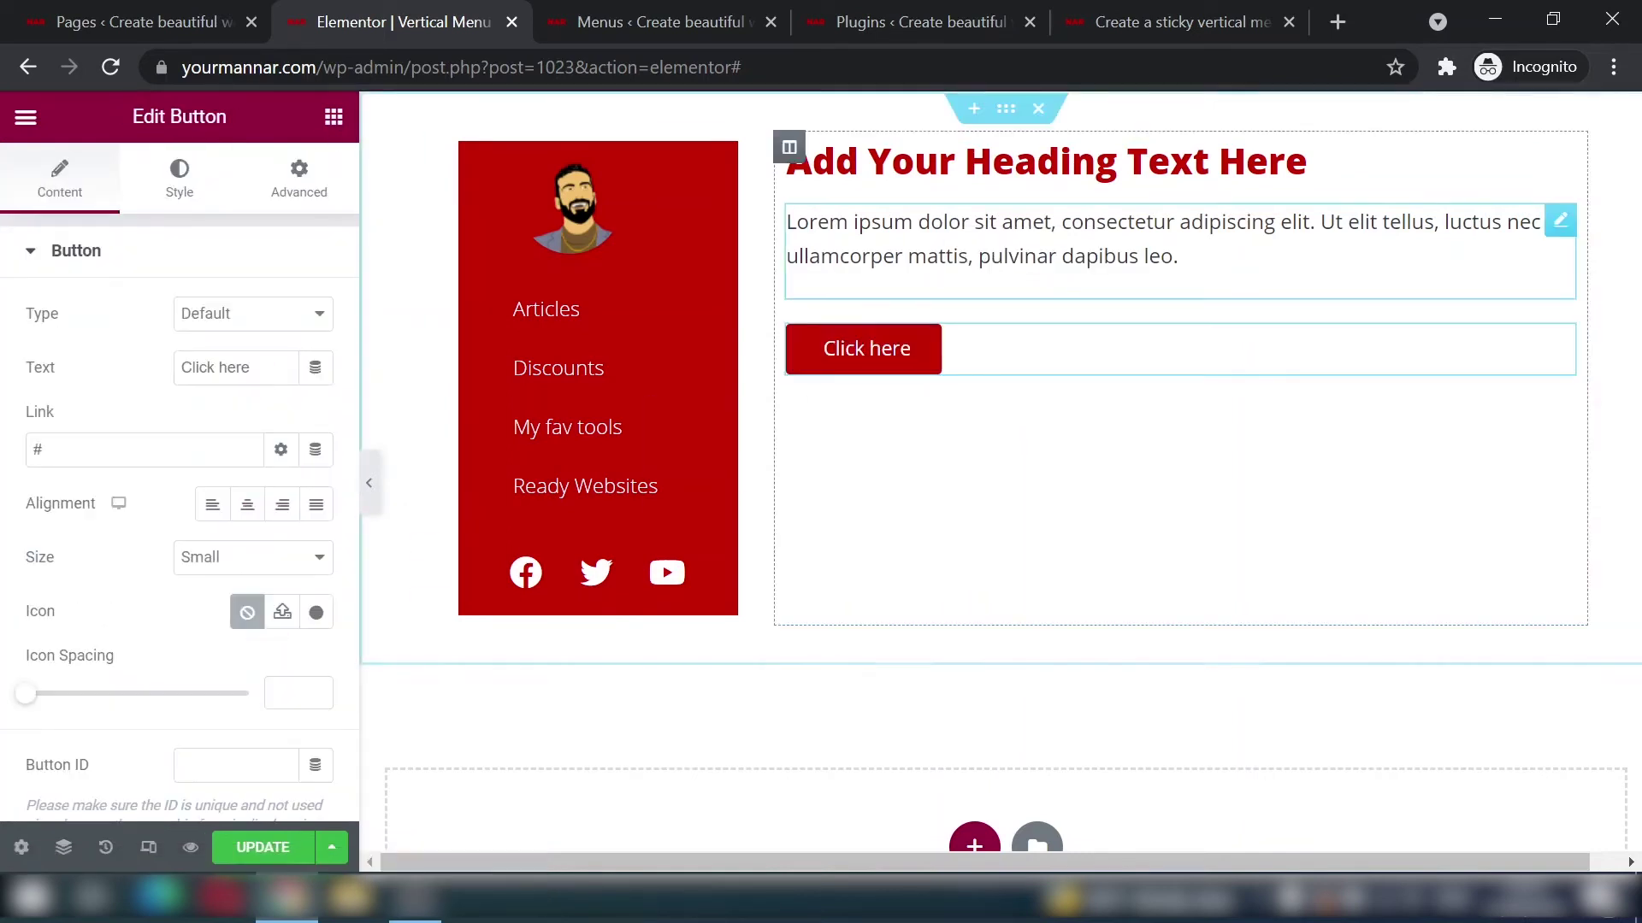
left_click(1046, 161)
type("Page 1")
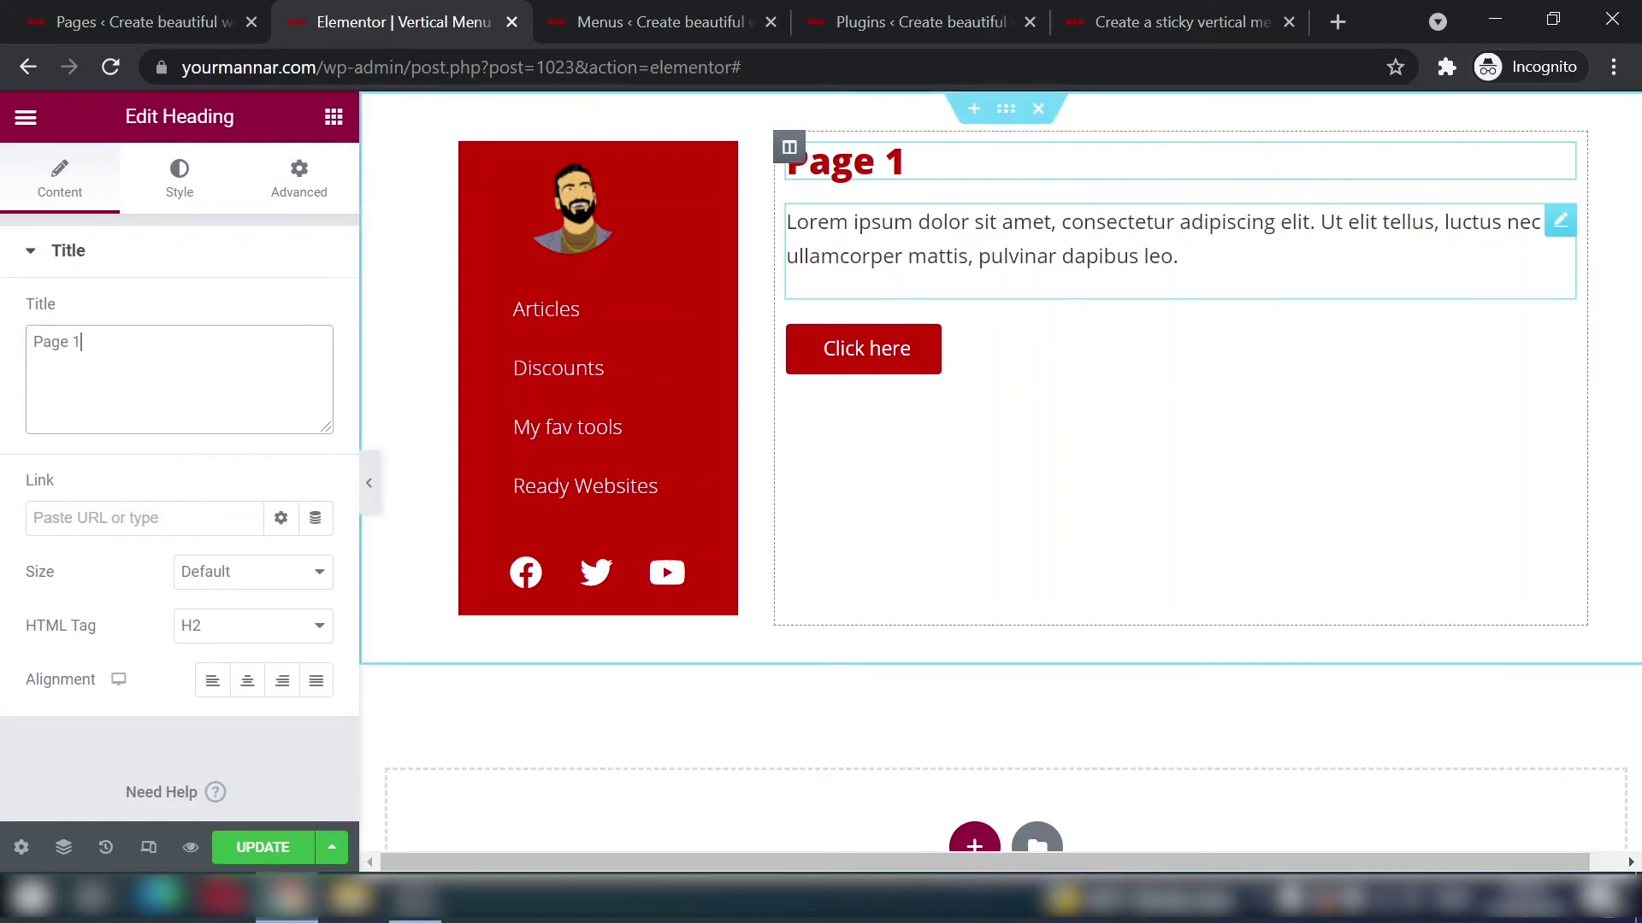
Step: Add a new section with two equal columns below the menu section
scroll(748, 666, "down", 1)
left_click(974, 719)
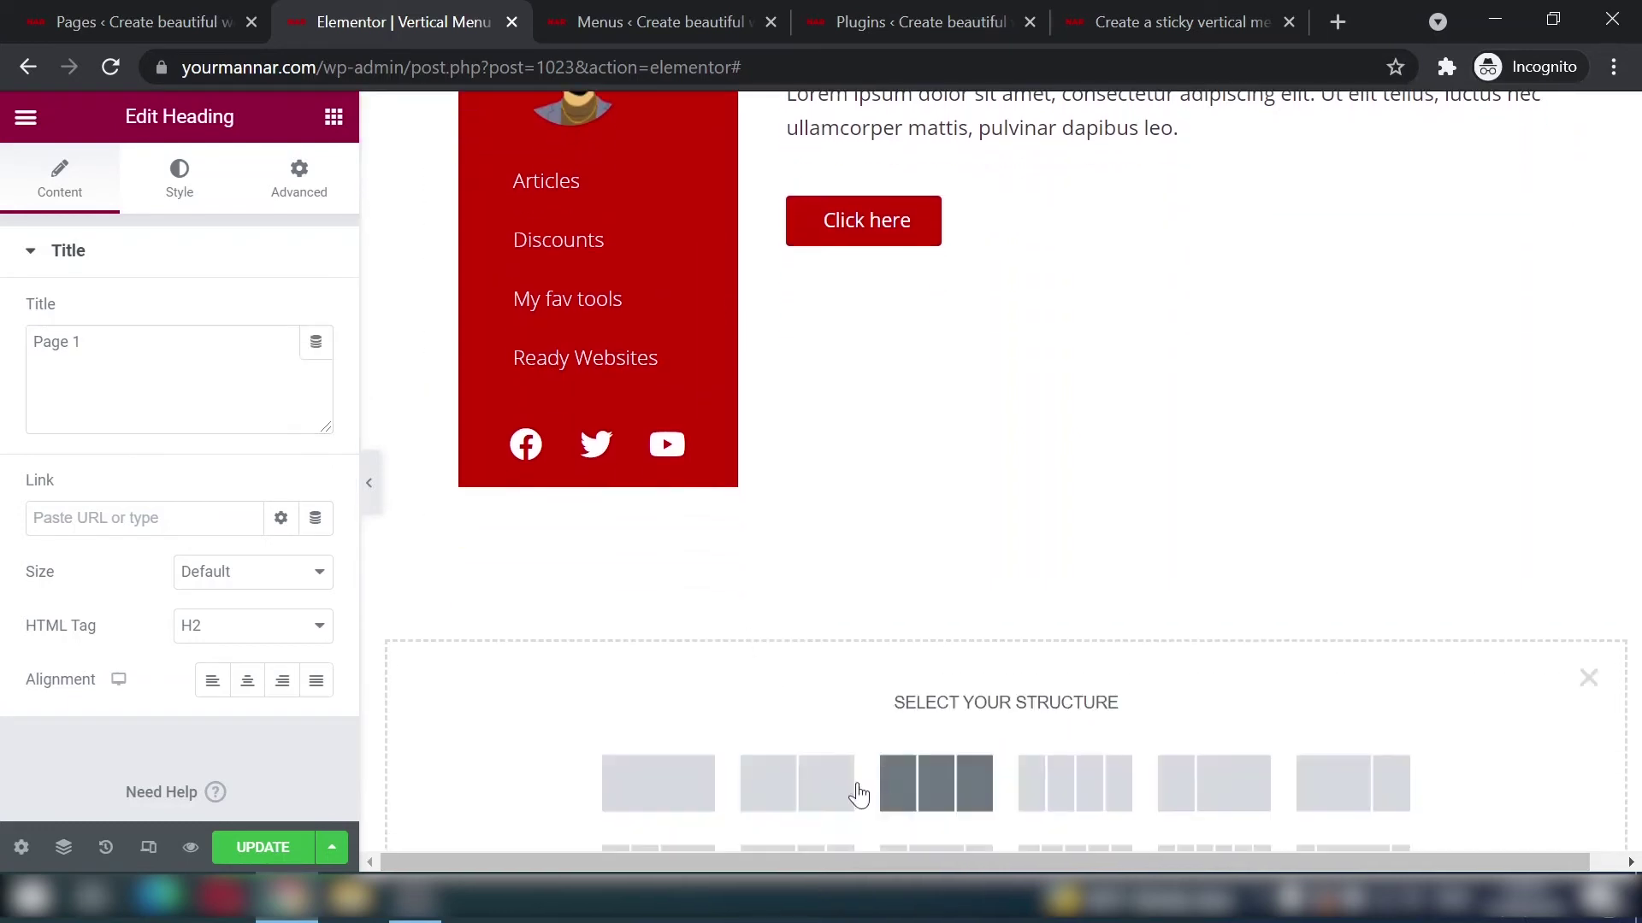
left_click(831, 802)
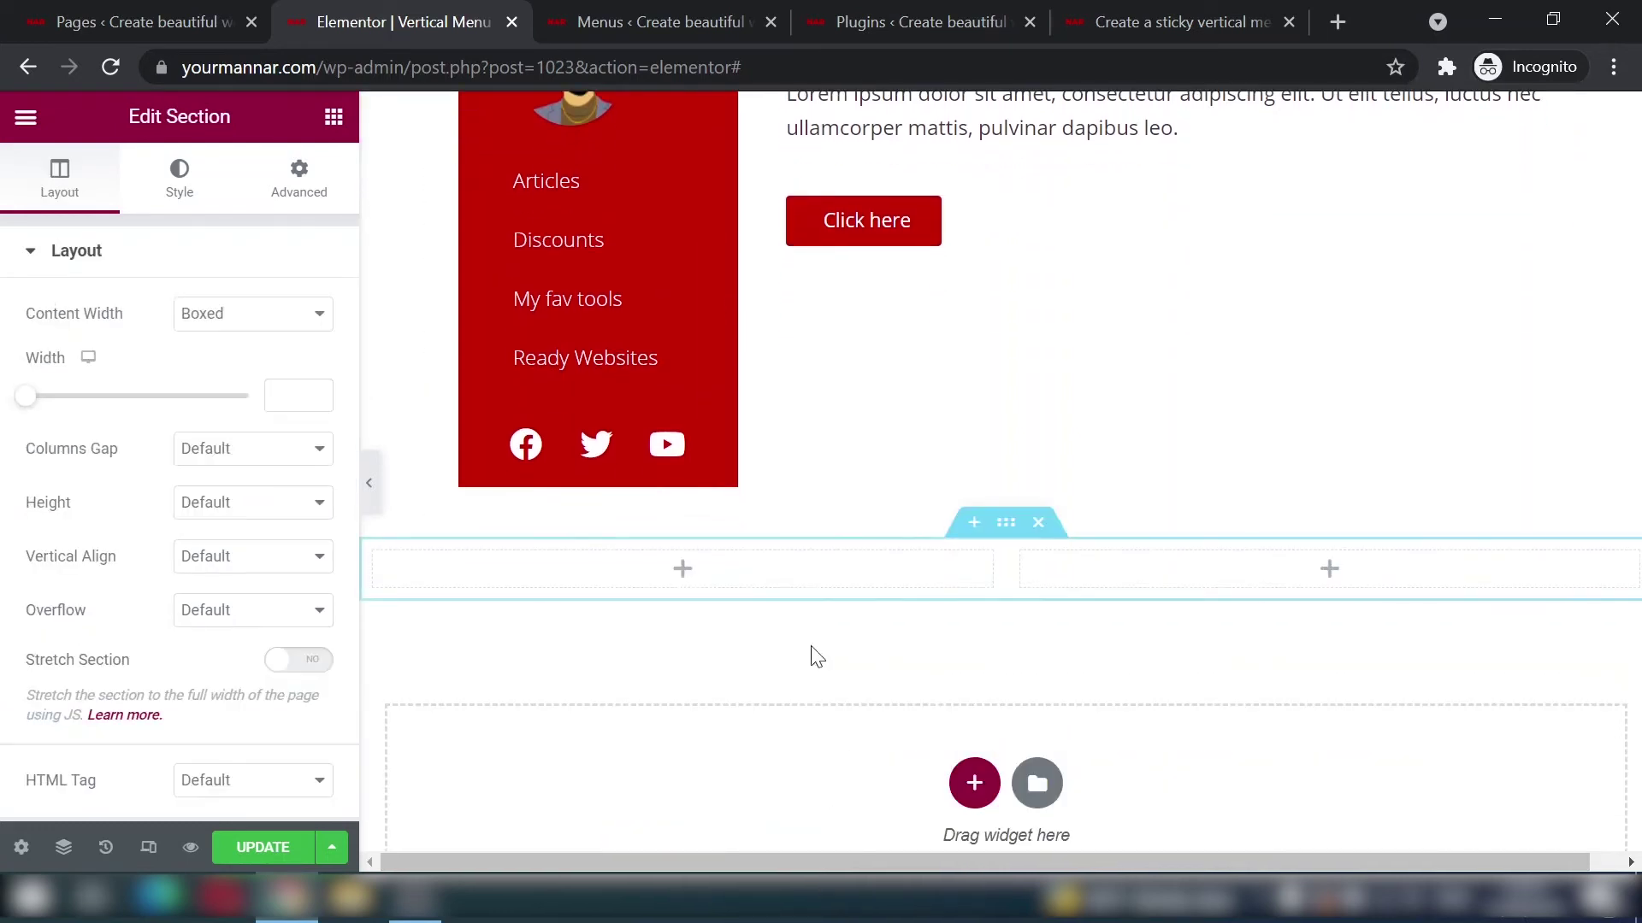
scroll(996, 342, "up", 2)
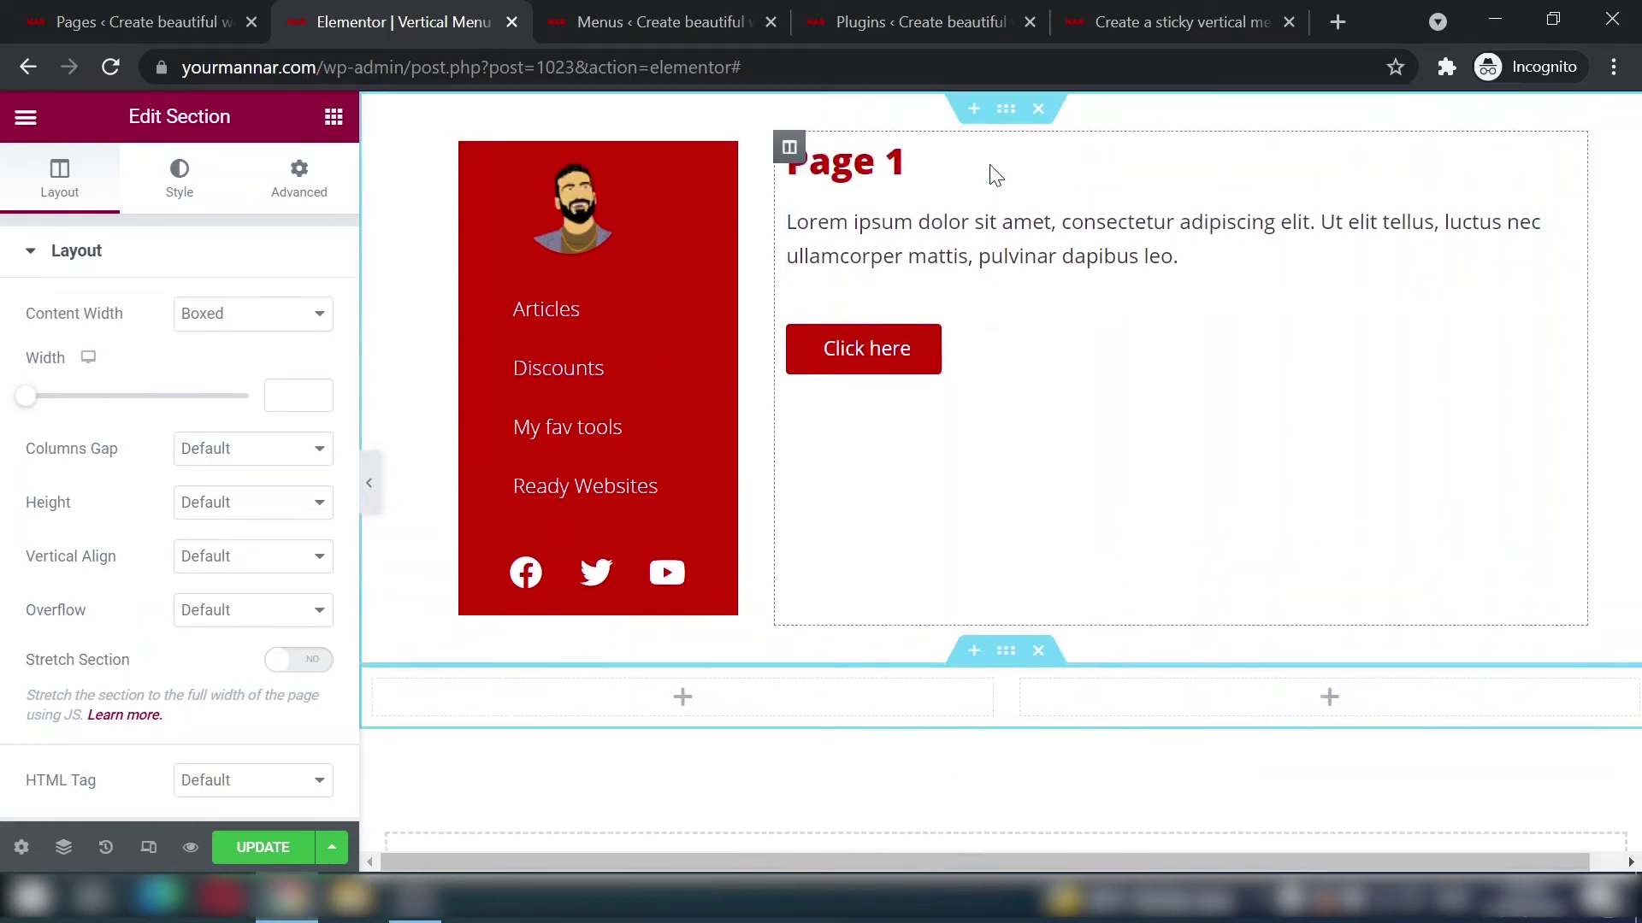
Step: Copy the menu section and paste its style onto the new two-column section below it
right_click(1010, 118)
left_click(1080, 231)
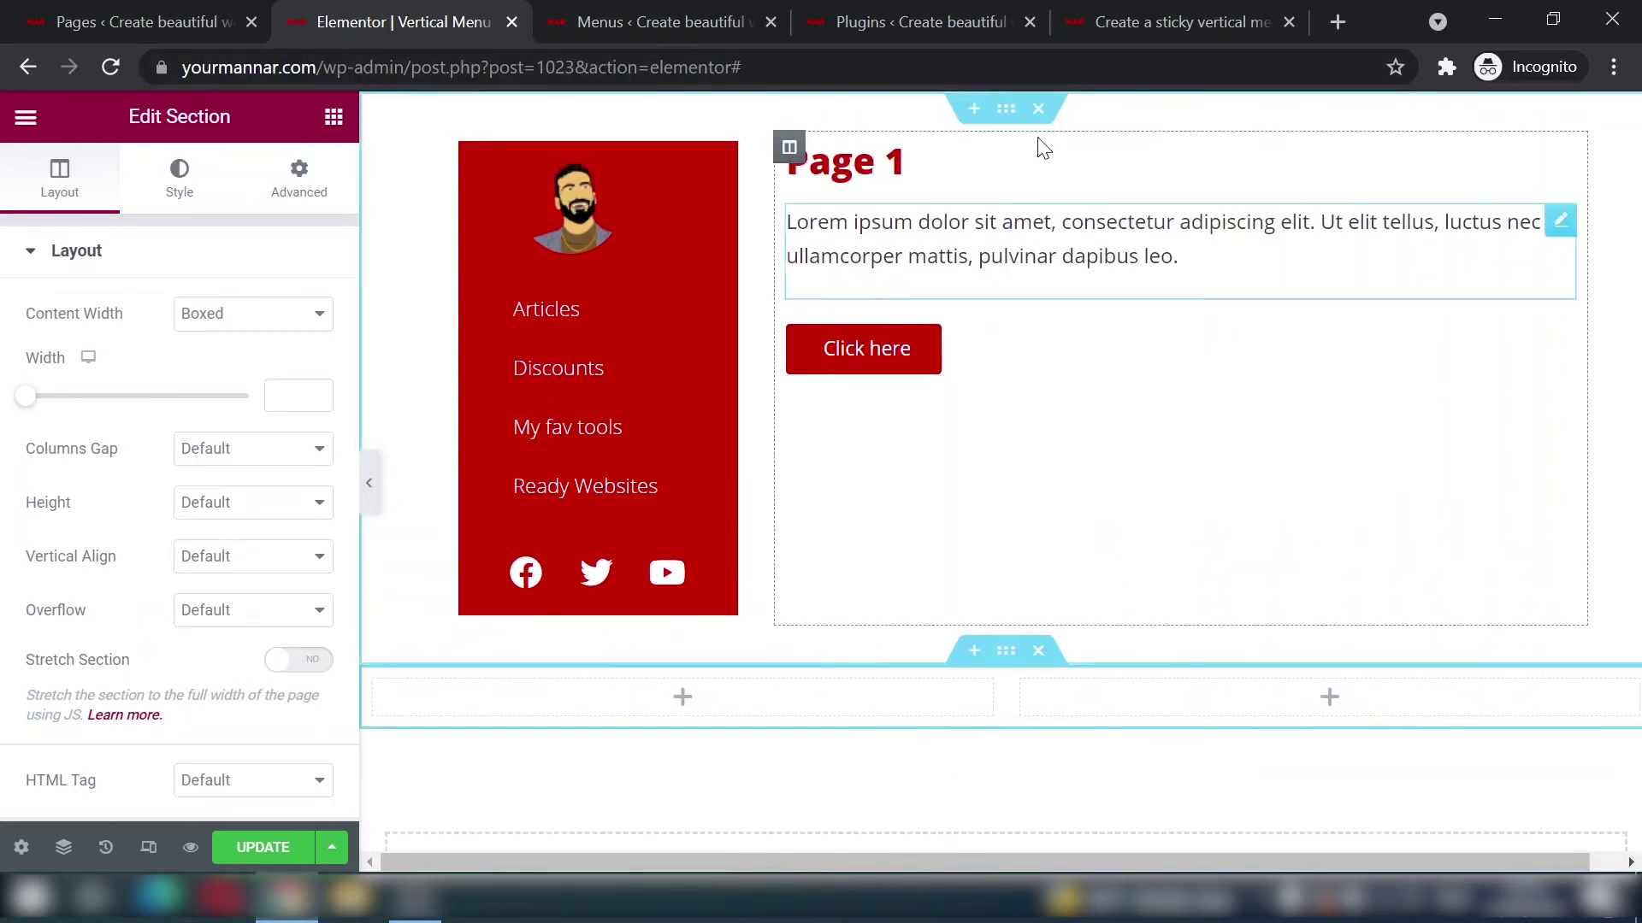
right_click(1008, 119)
left_click(1061, 243)
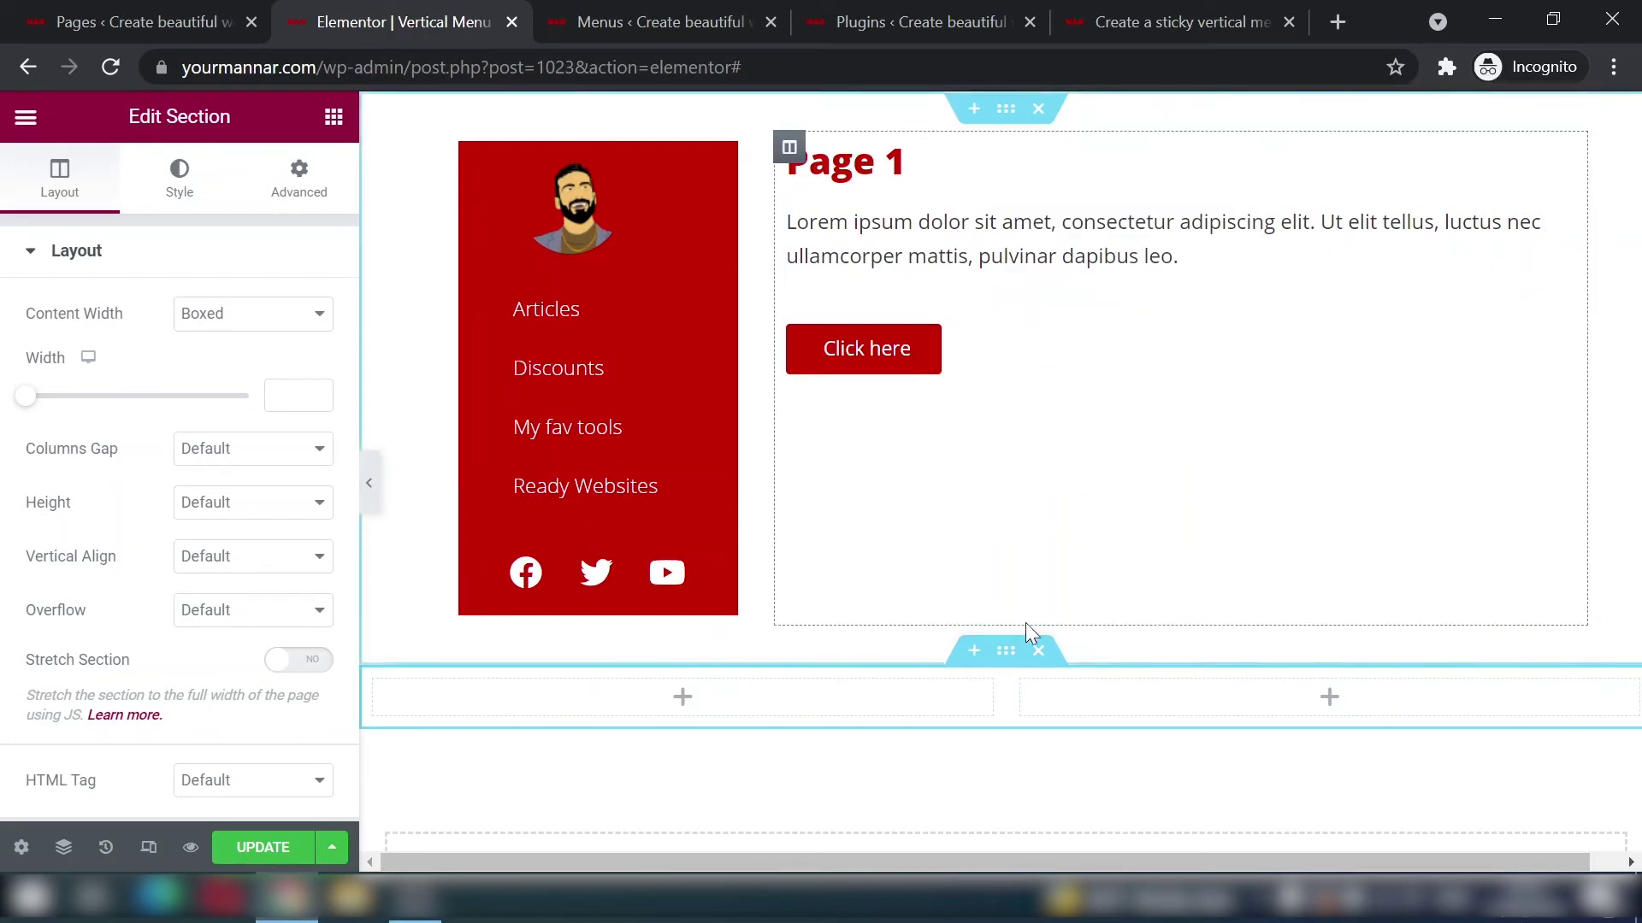
right_click(1012, 660)
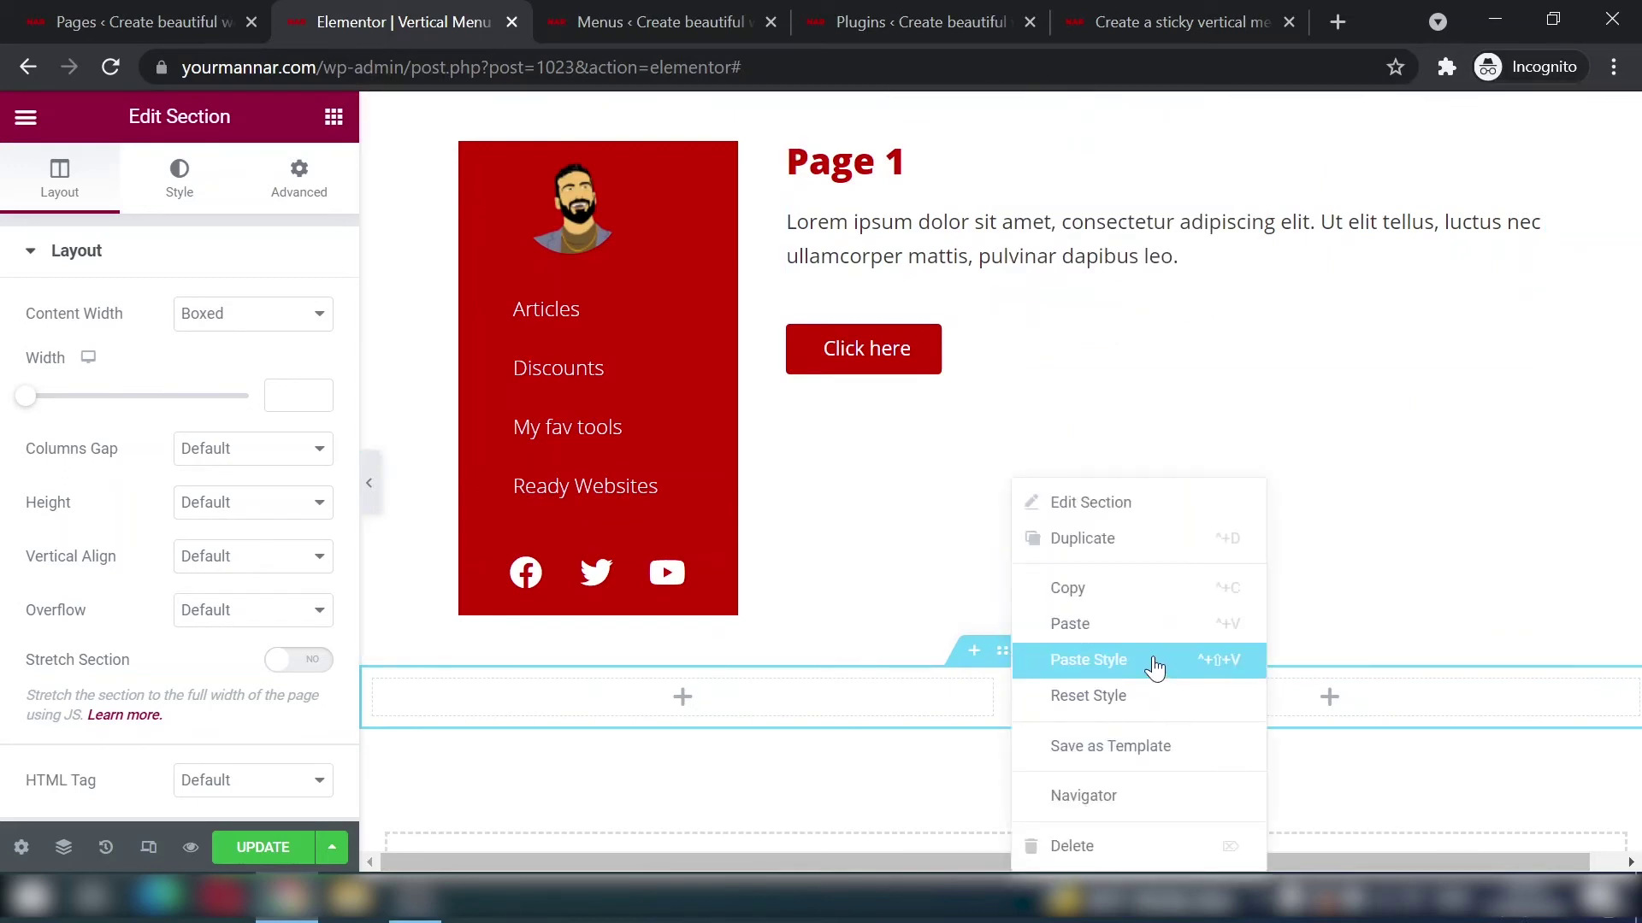
left_click(1155, 666)
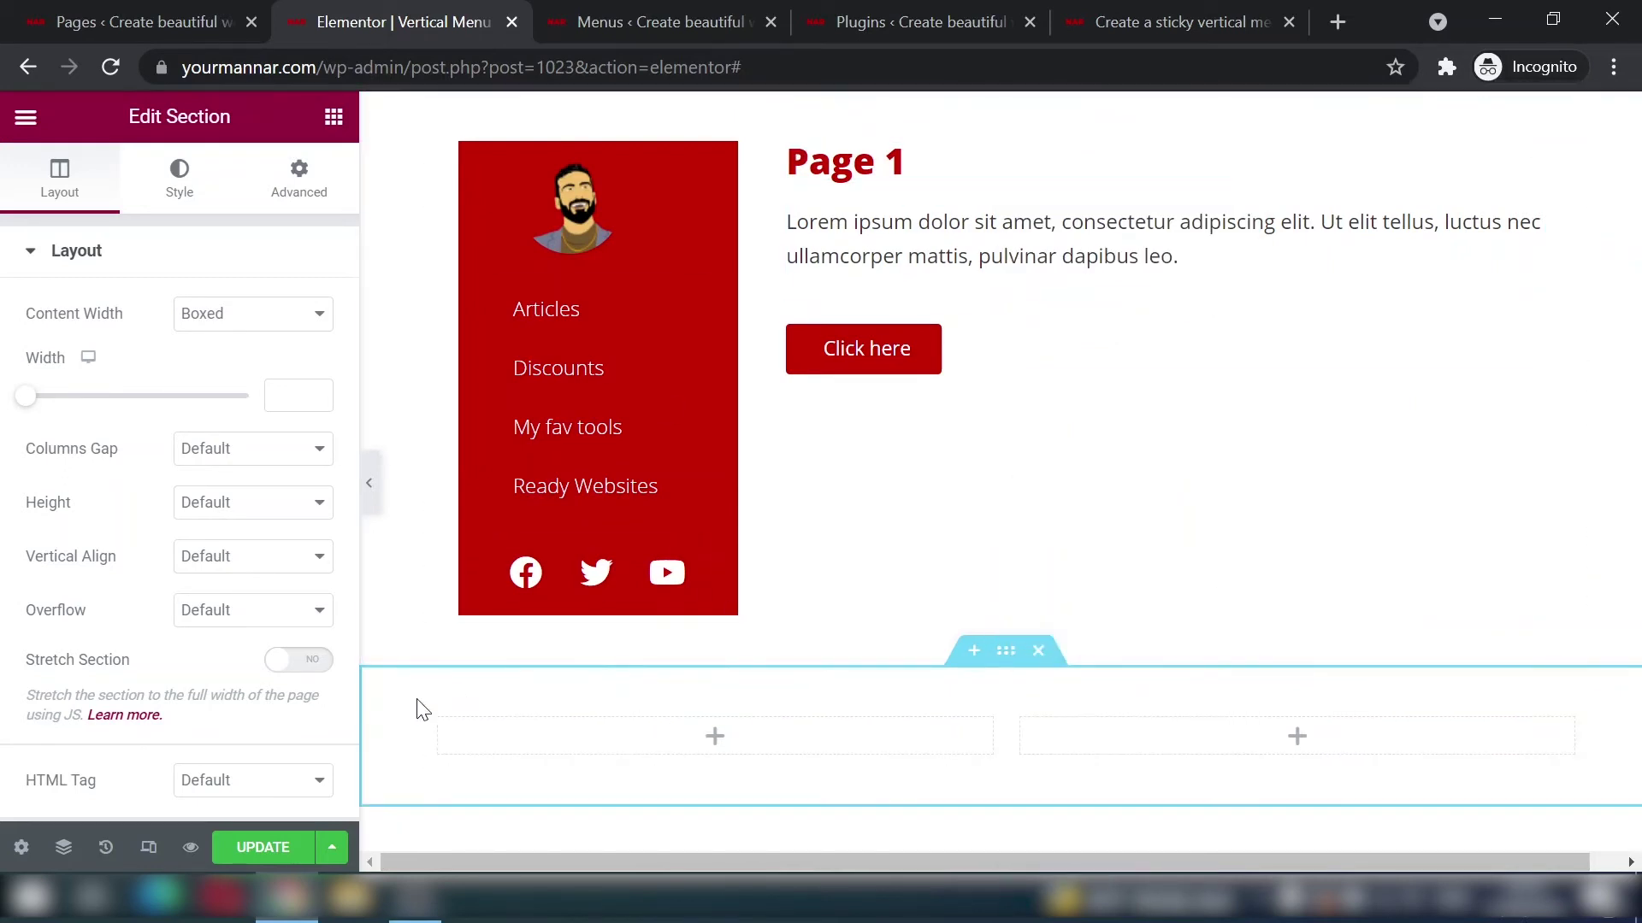
Step: Set the left column of the new section to 30% width and update the page
left_click(440, 720)
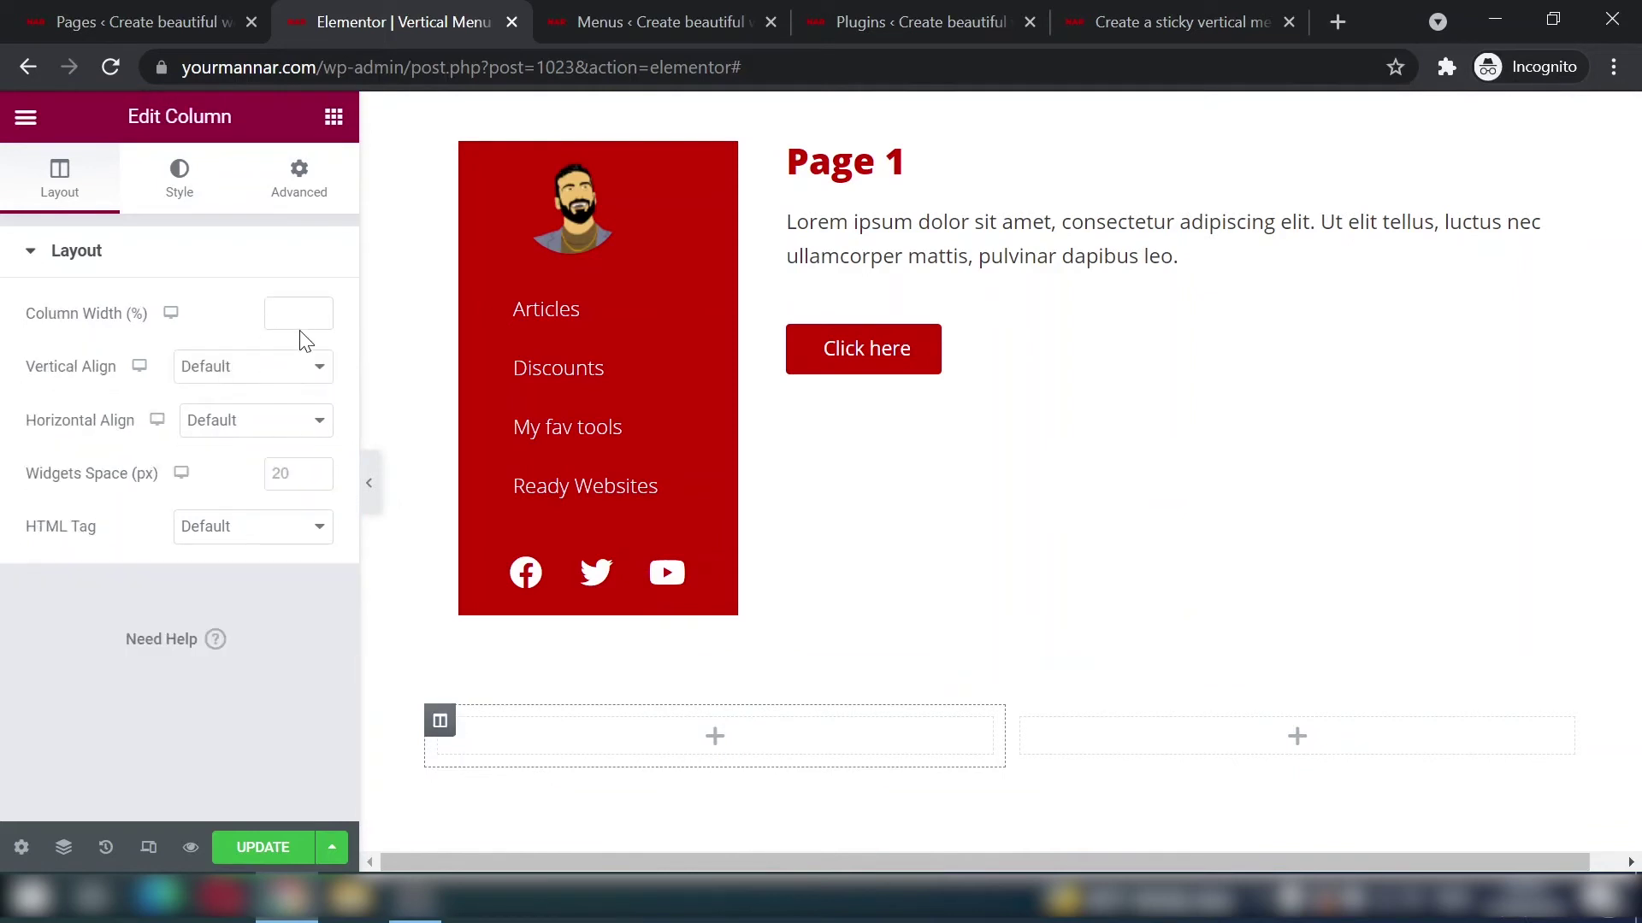
type("30")
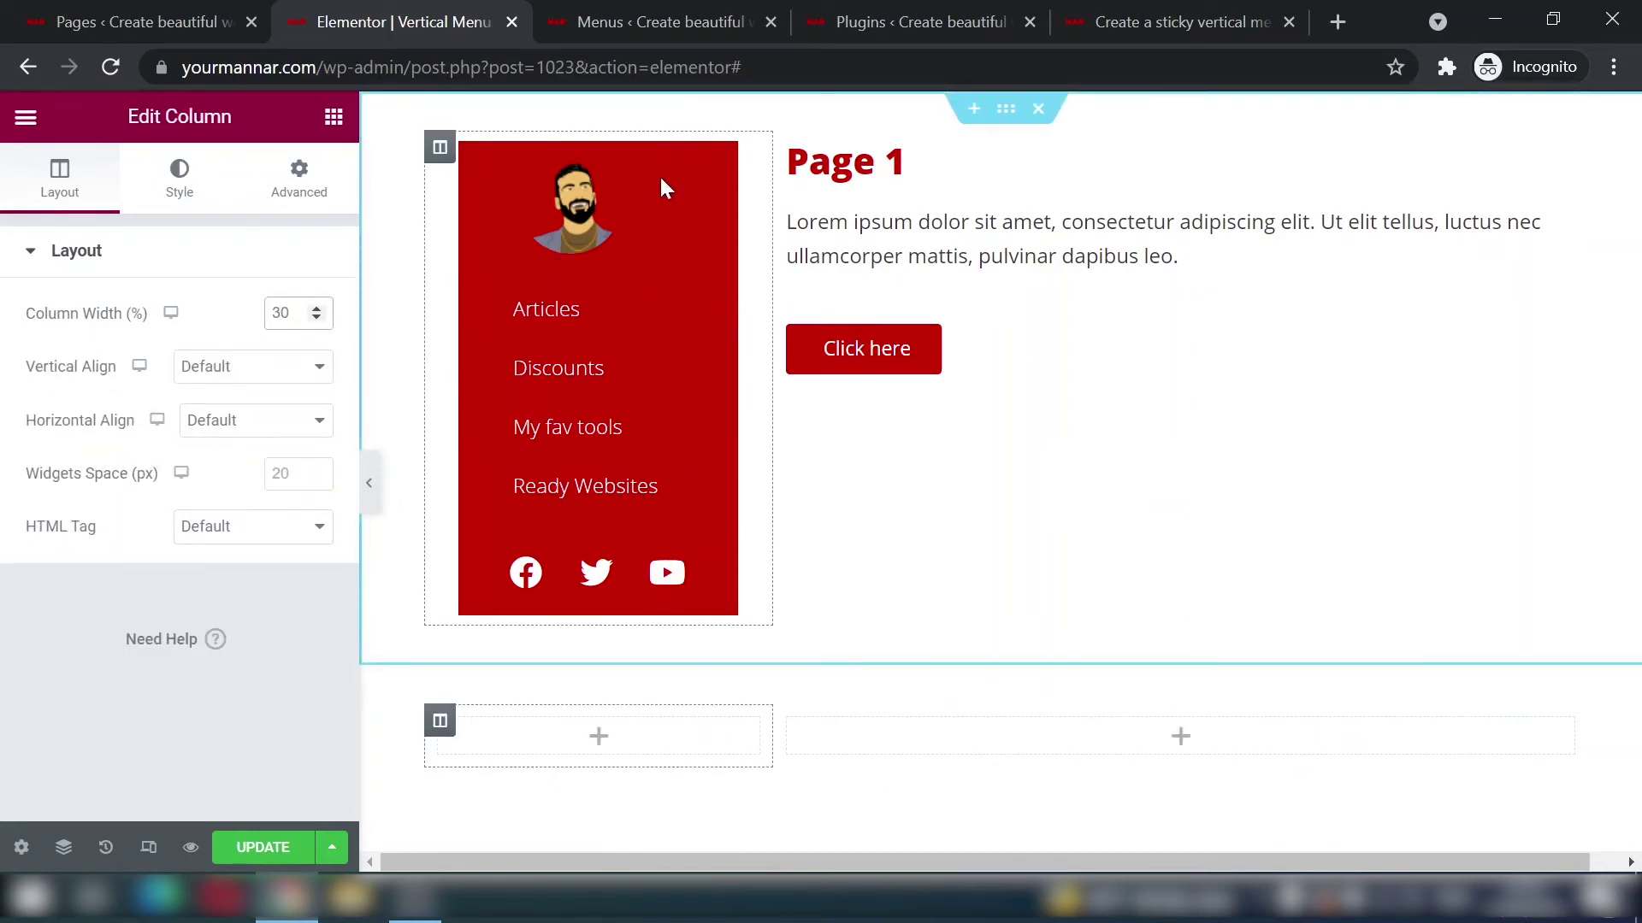
scroll(964, 304, "down", 1)
scroll(751, 359, "down", 1)
scroll(684, 274, "up", 2)
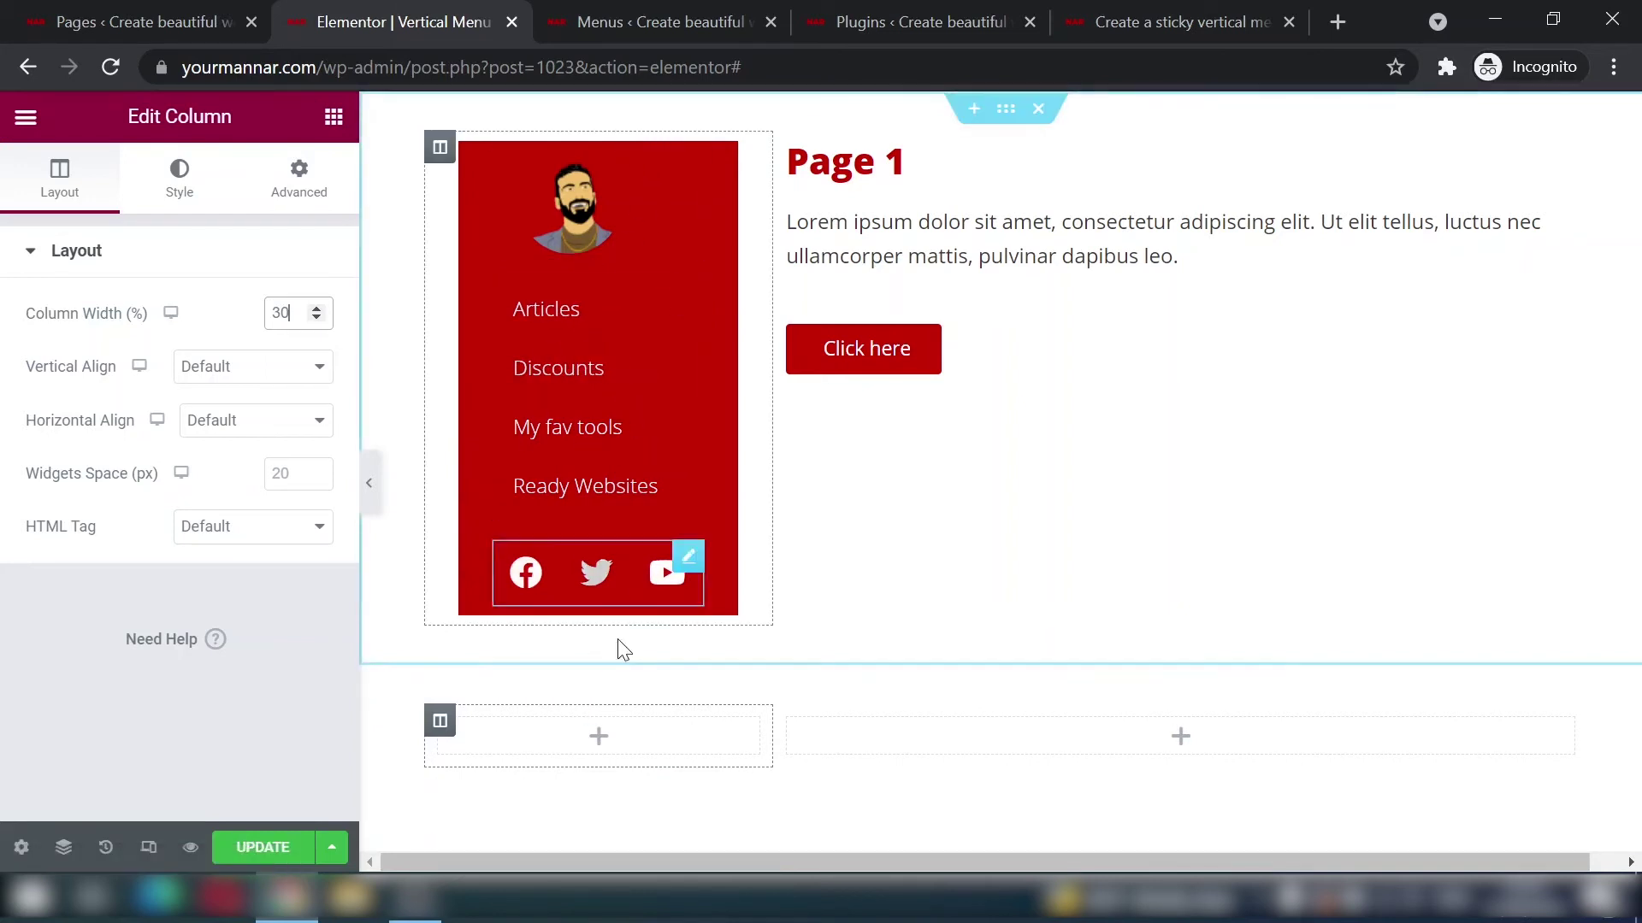
scroll(824, 722, "down", 5)
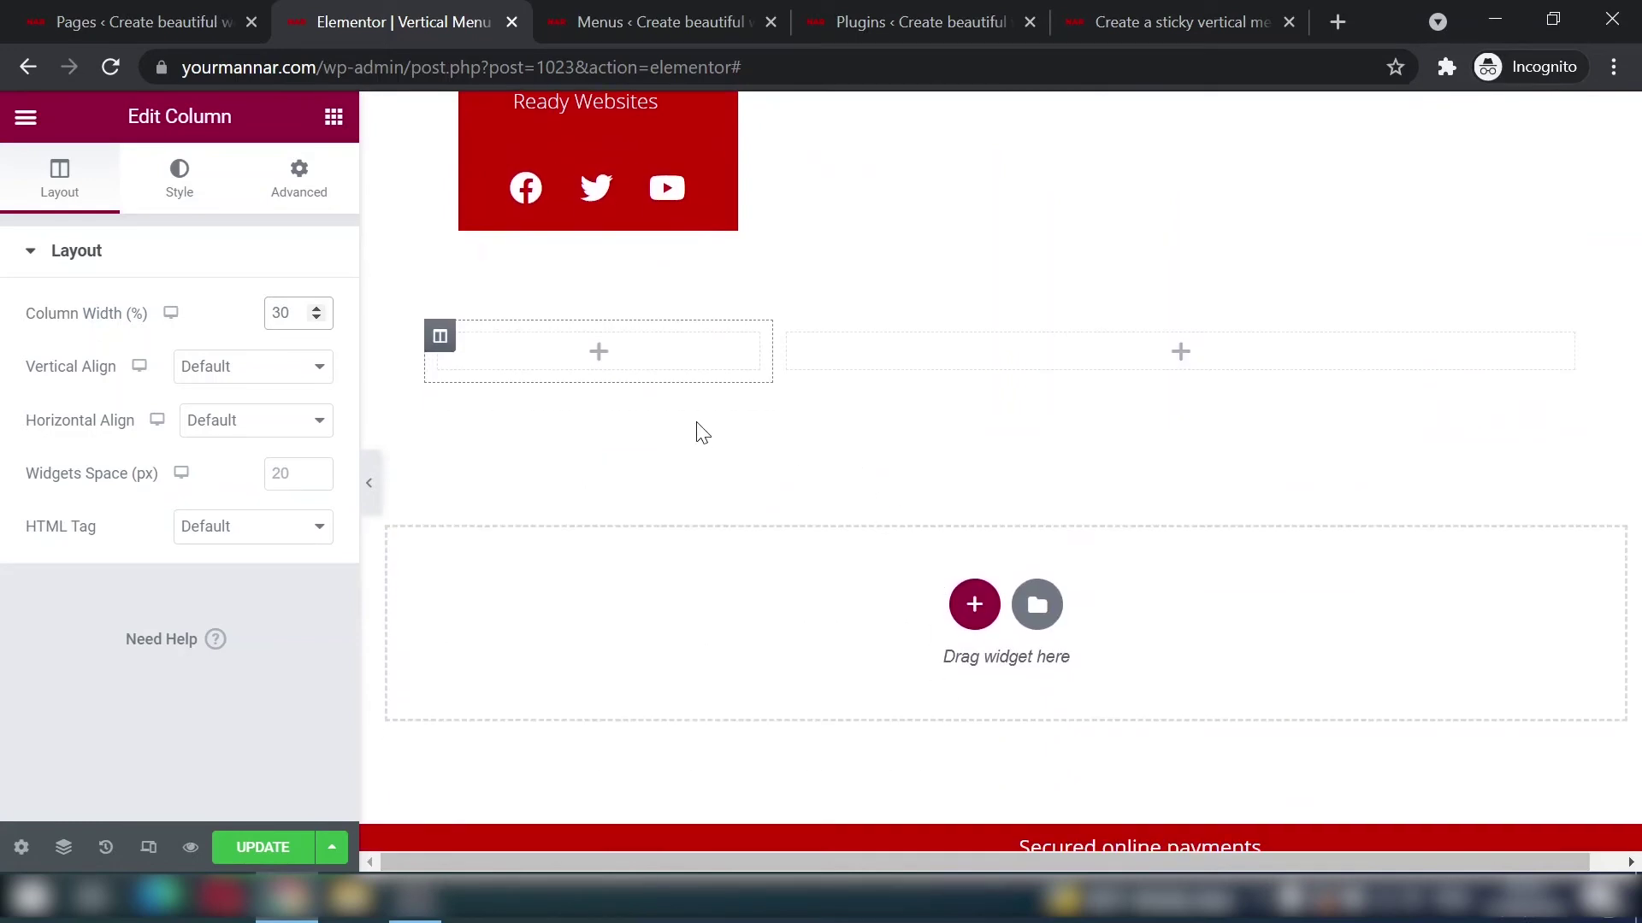
scroll(598, 410, "up", 1)
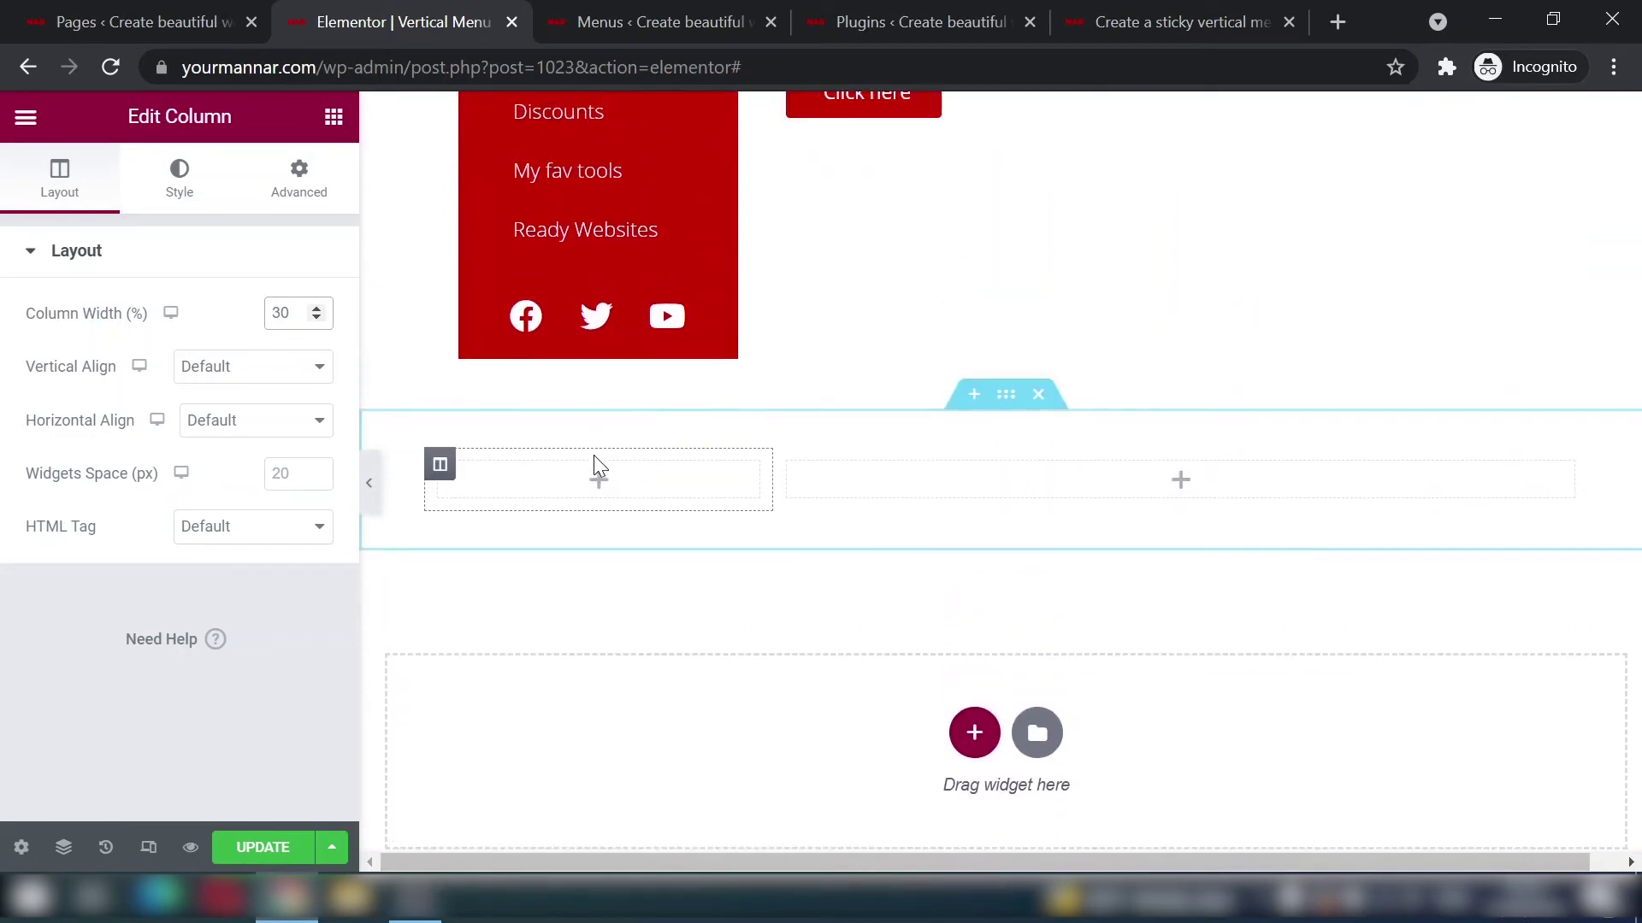
left_click(286, 863)
scroll(847, 604, "up", 3)
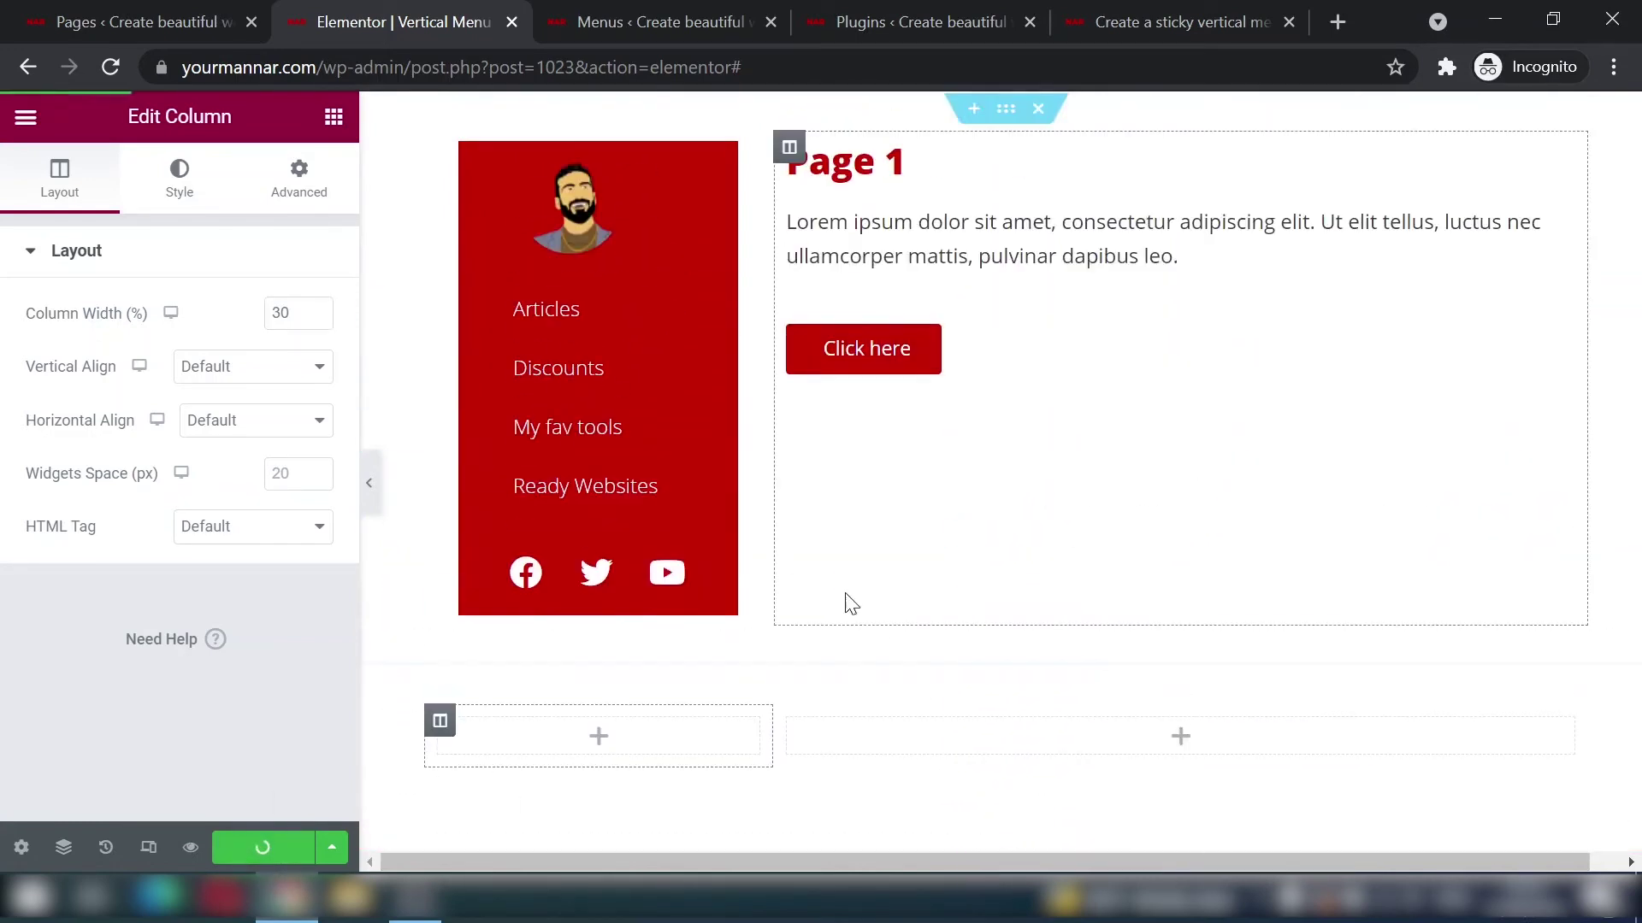
Step: Add a Spacer of 2000 px to the wide right column of the new section and update the page
left_click(332, 118)
type("space")
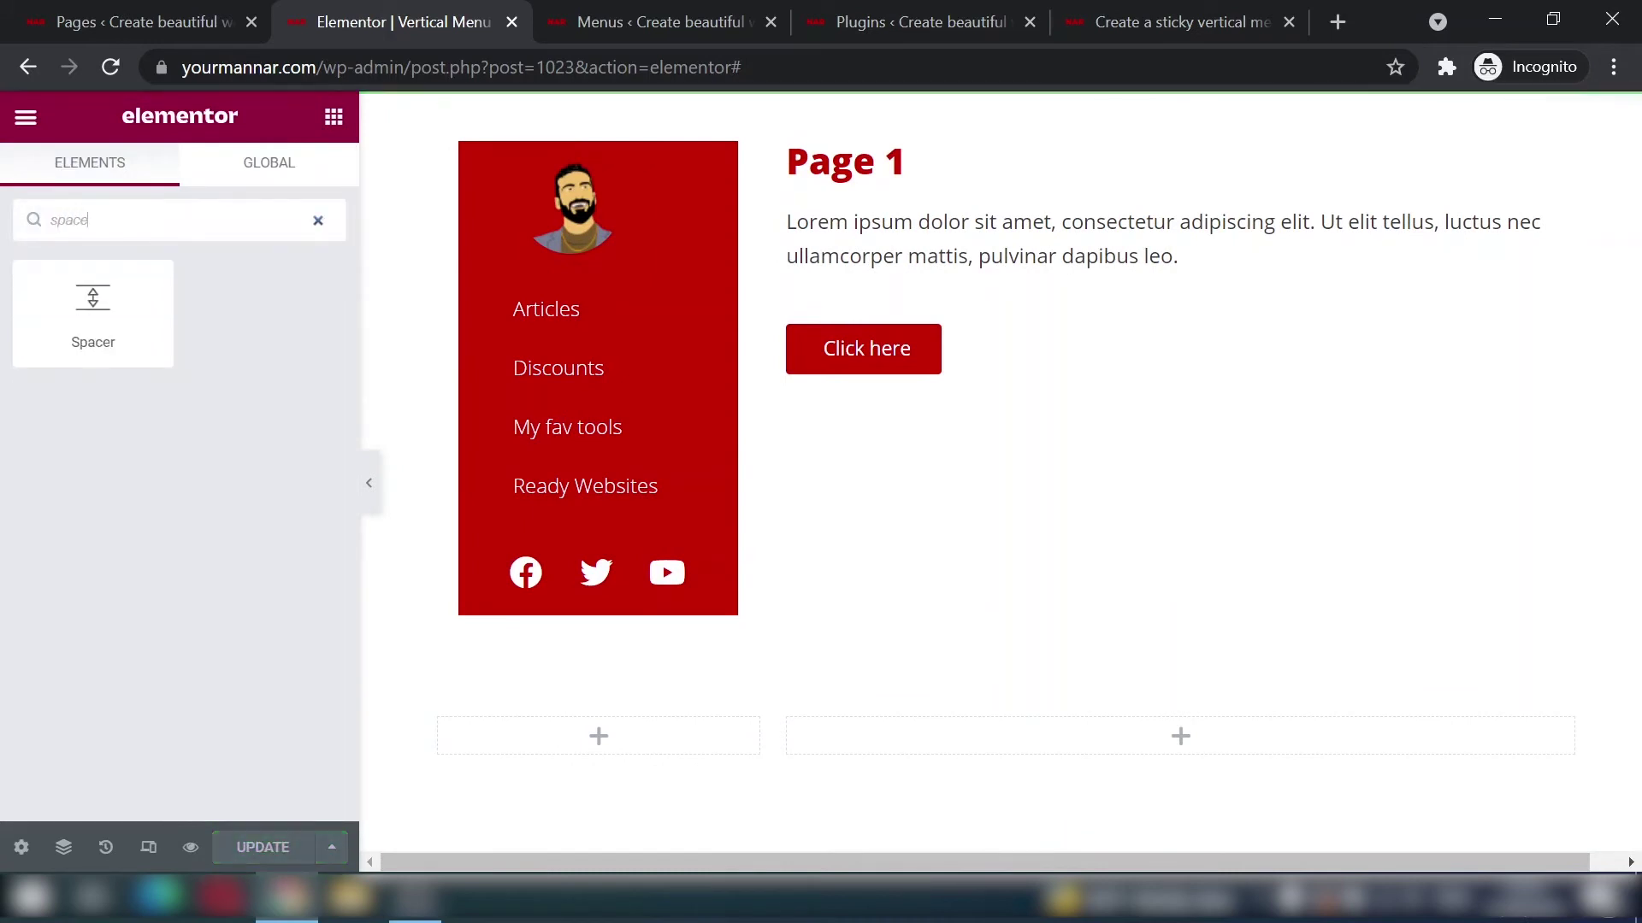
left_click_drag(92, 312, 1225, 738)
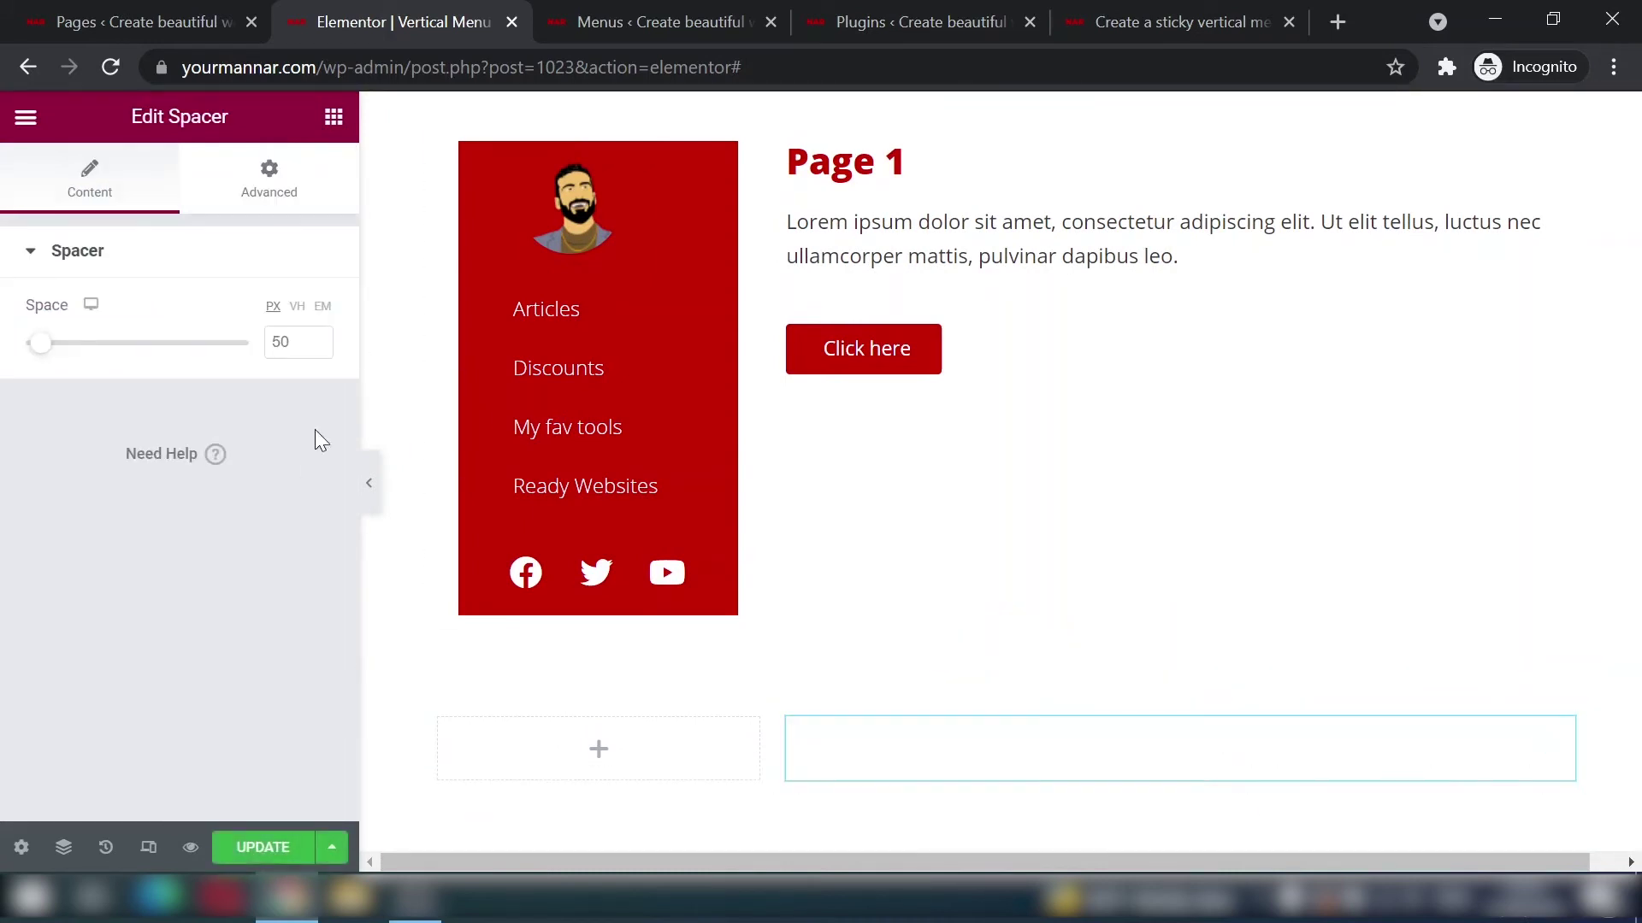
key("BackSpace")
key("BackSpace")
type("2000")
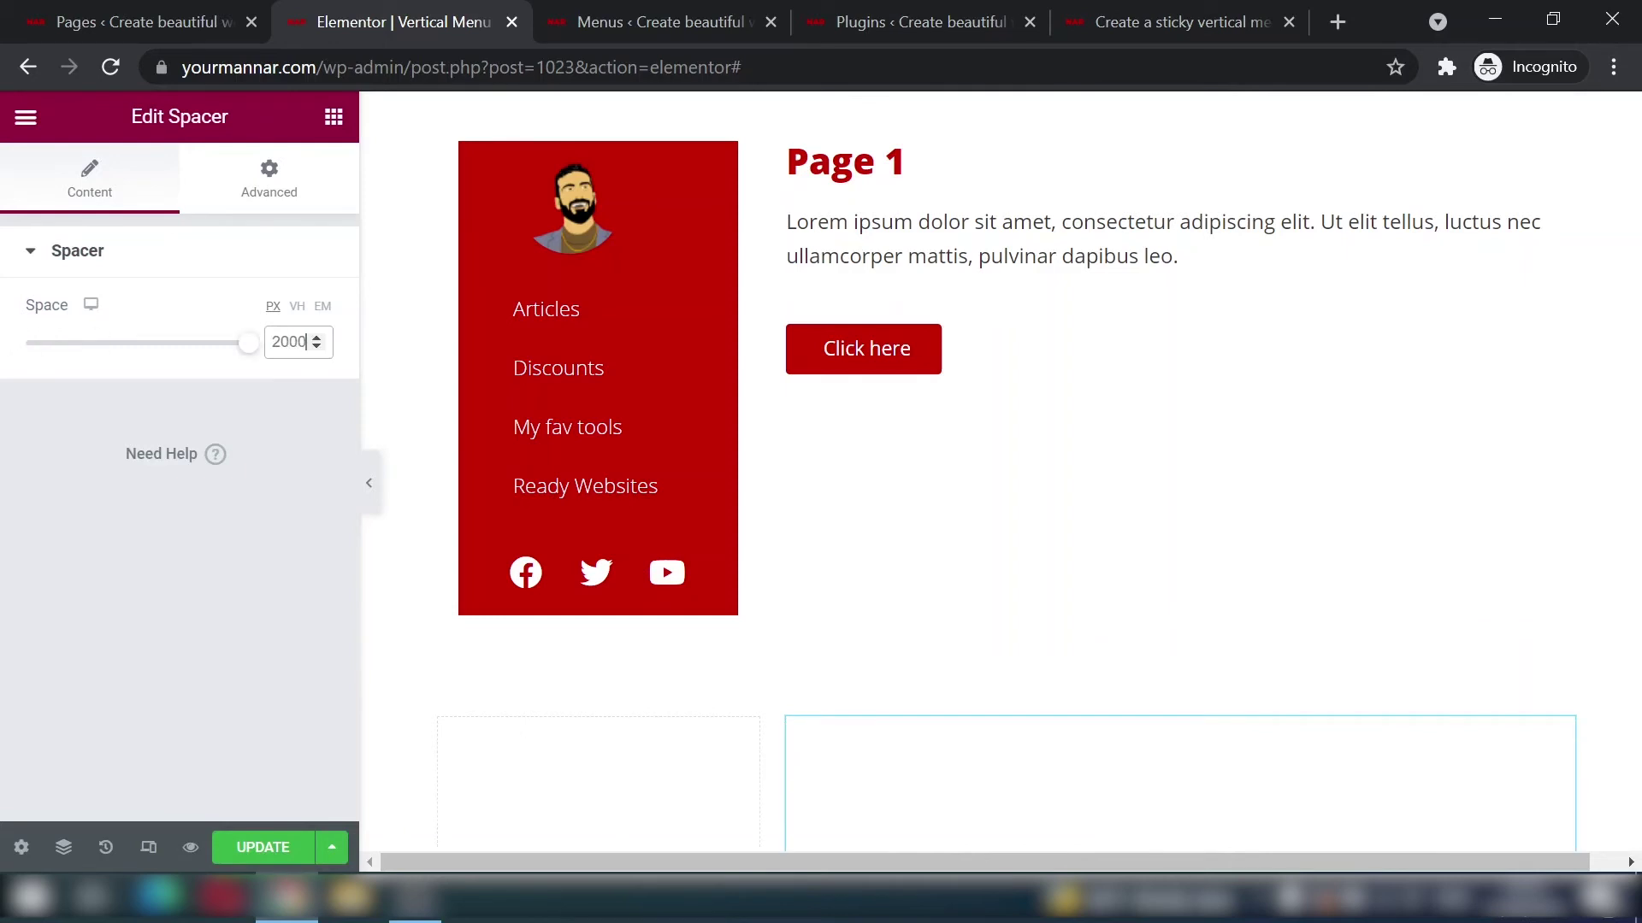
left_click(244, 847)
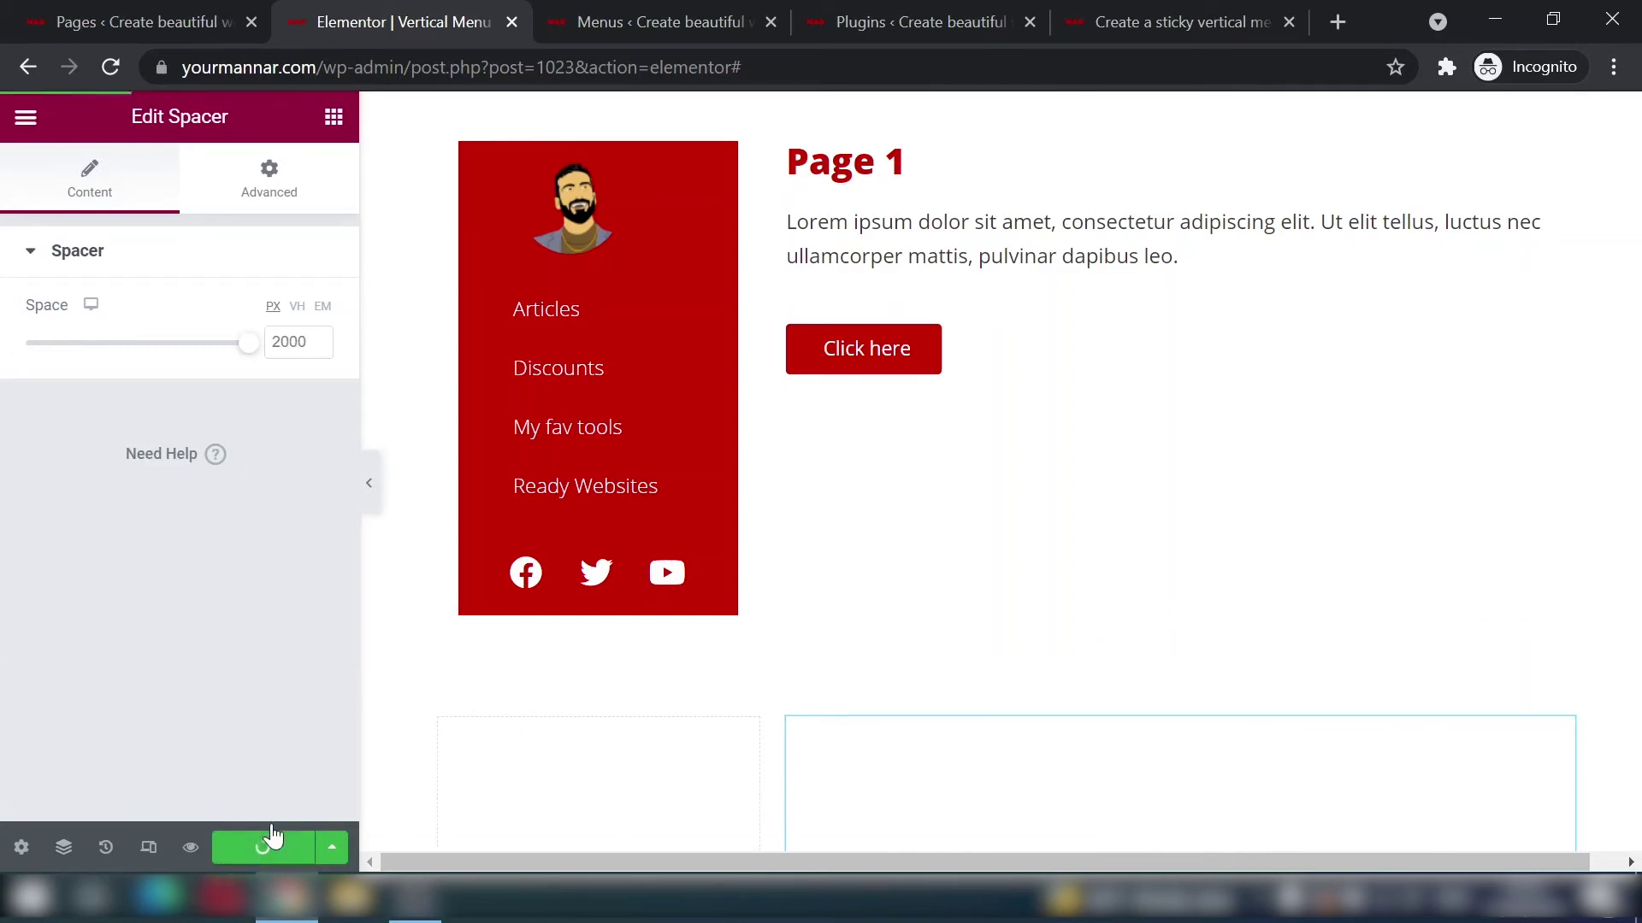
Step: Preview the page, close the Menus tab and examine how the vertical menu behaves along the lengthened page
left_click(191, 849)
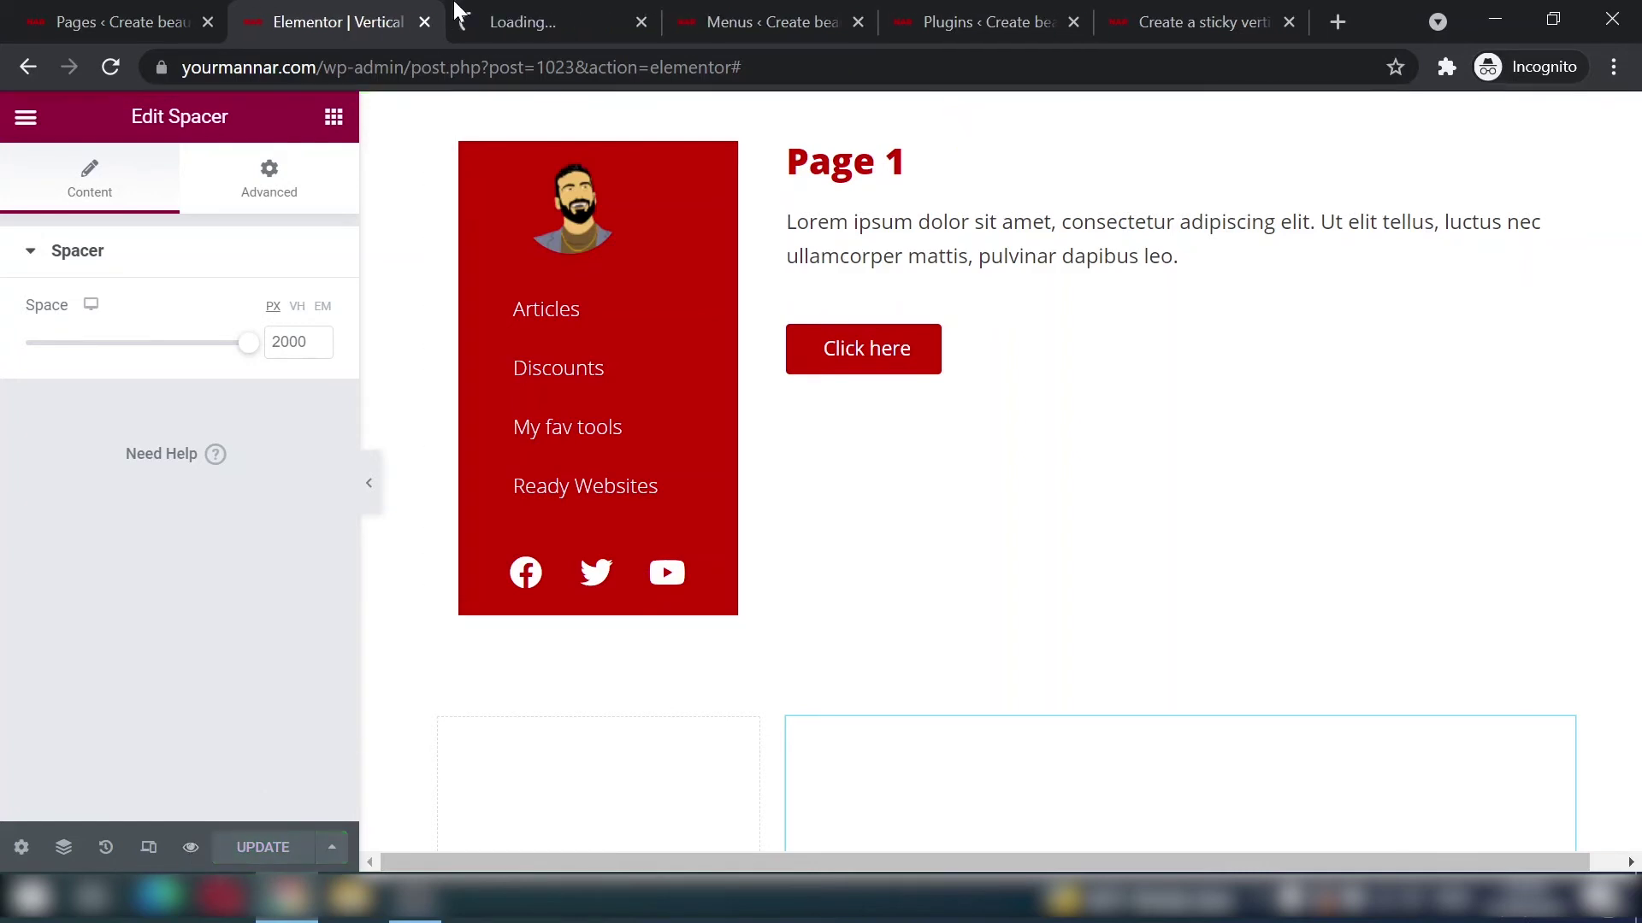
middle_click(761, 12)
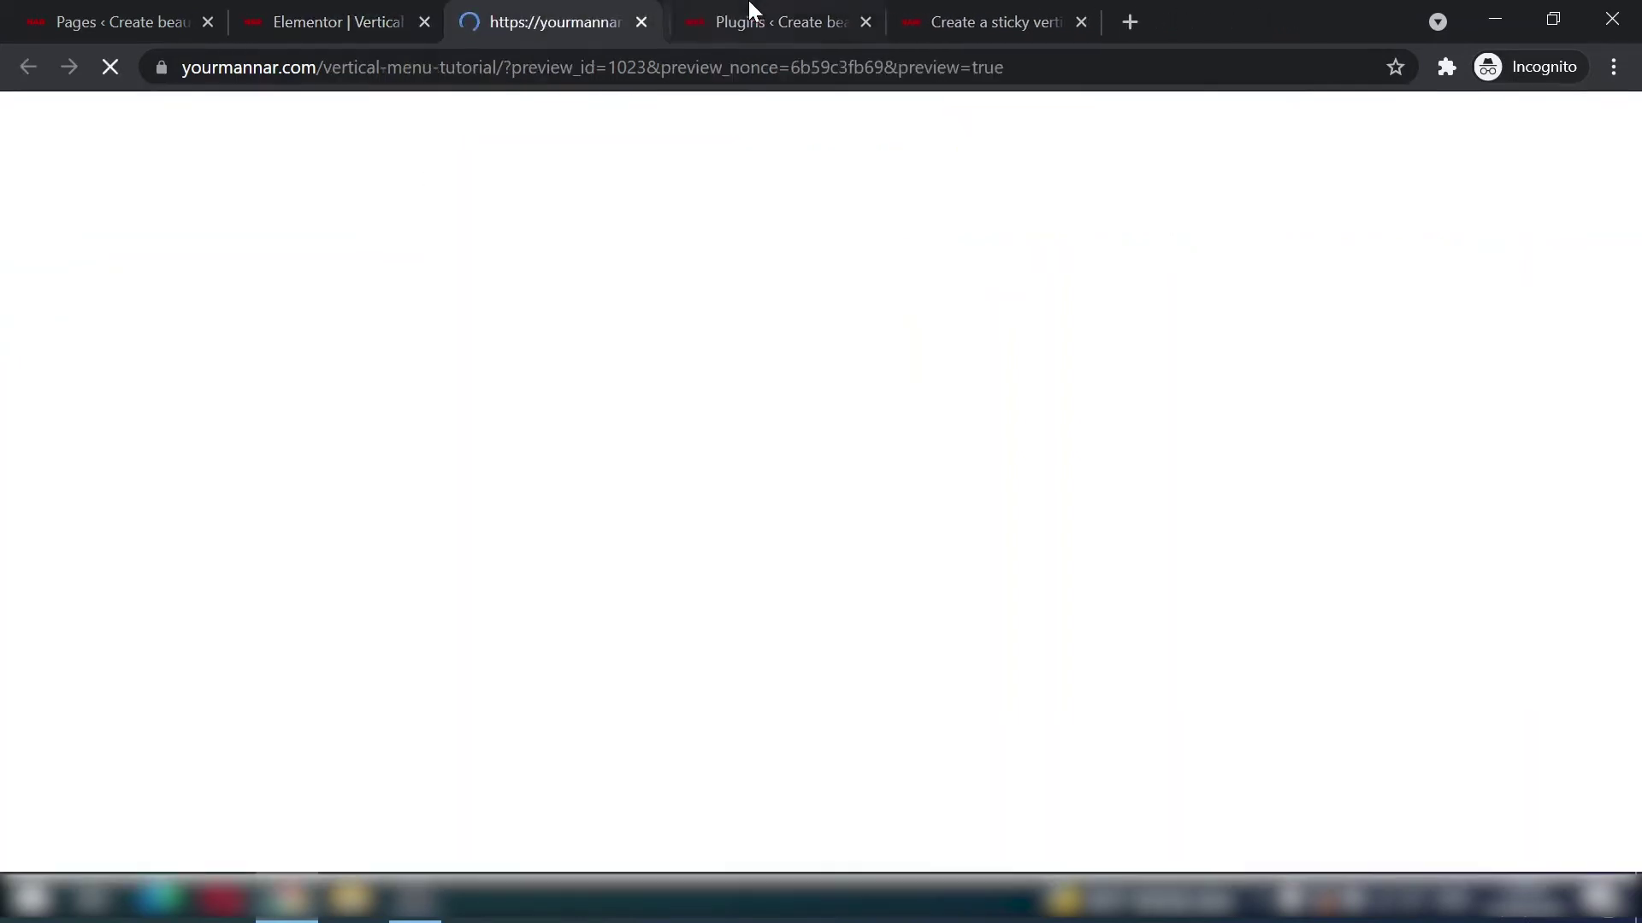
scroll(608, 300, "down", 5)
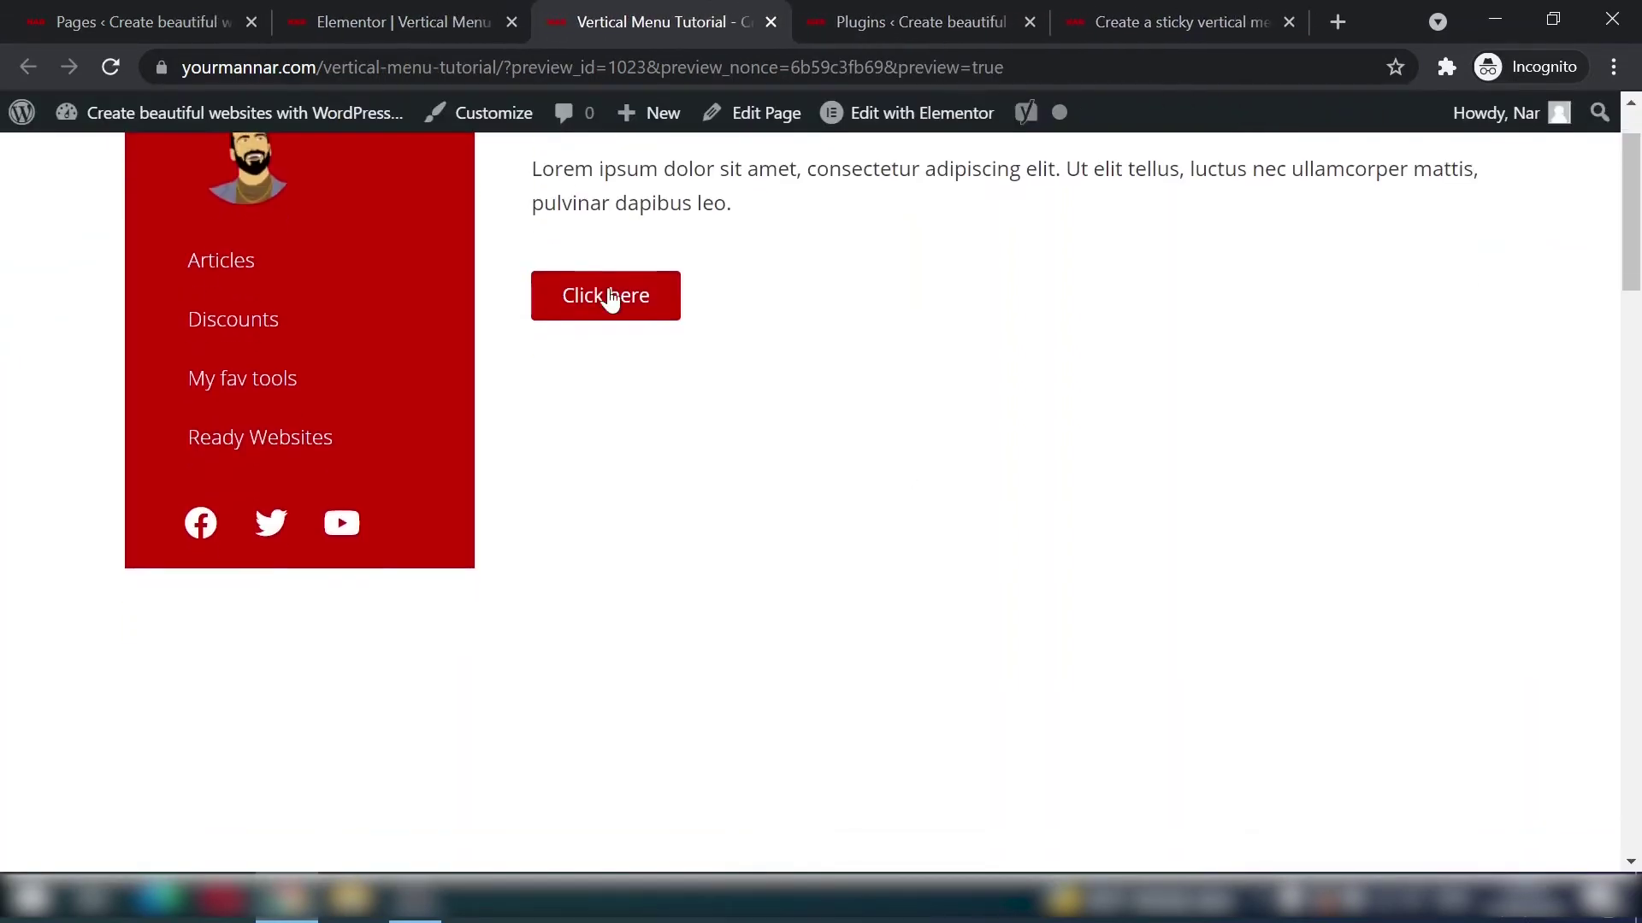
scroll(787, 340, "down", 15)
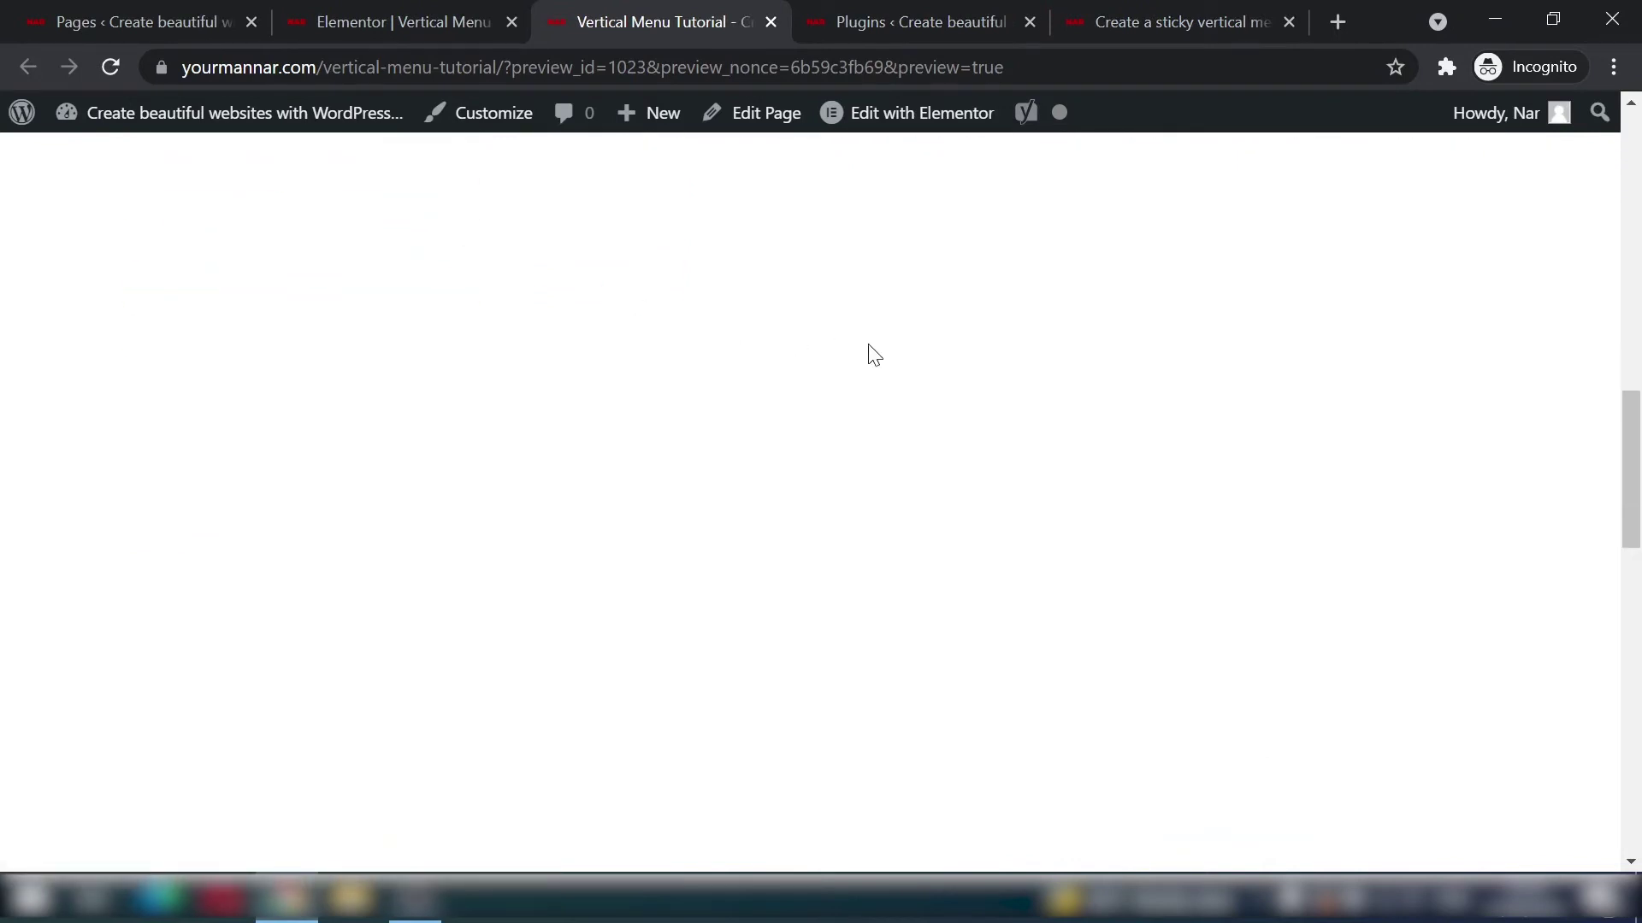
scroll(872, 352, "down", 5)
scroll(843, 414, "up", 20)
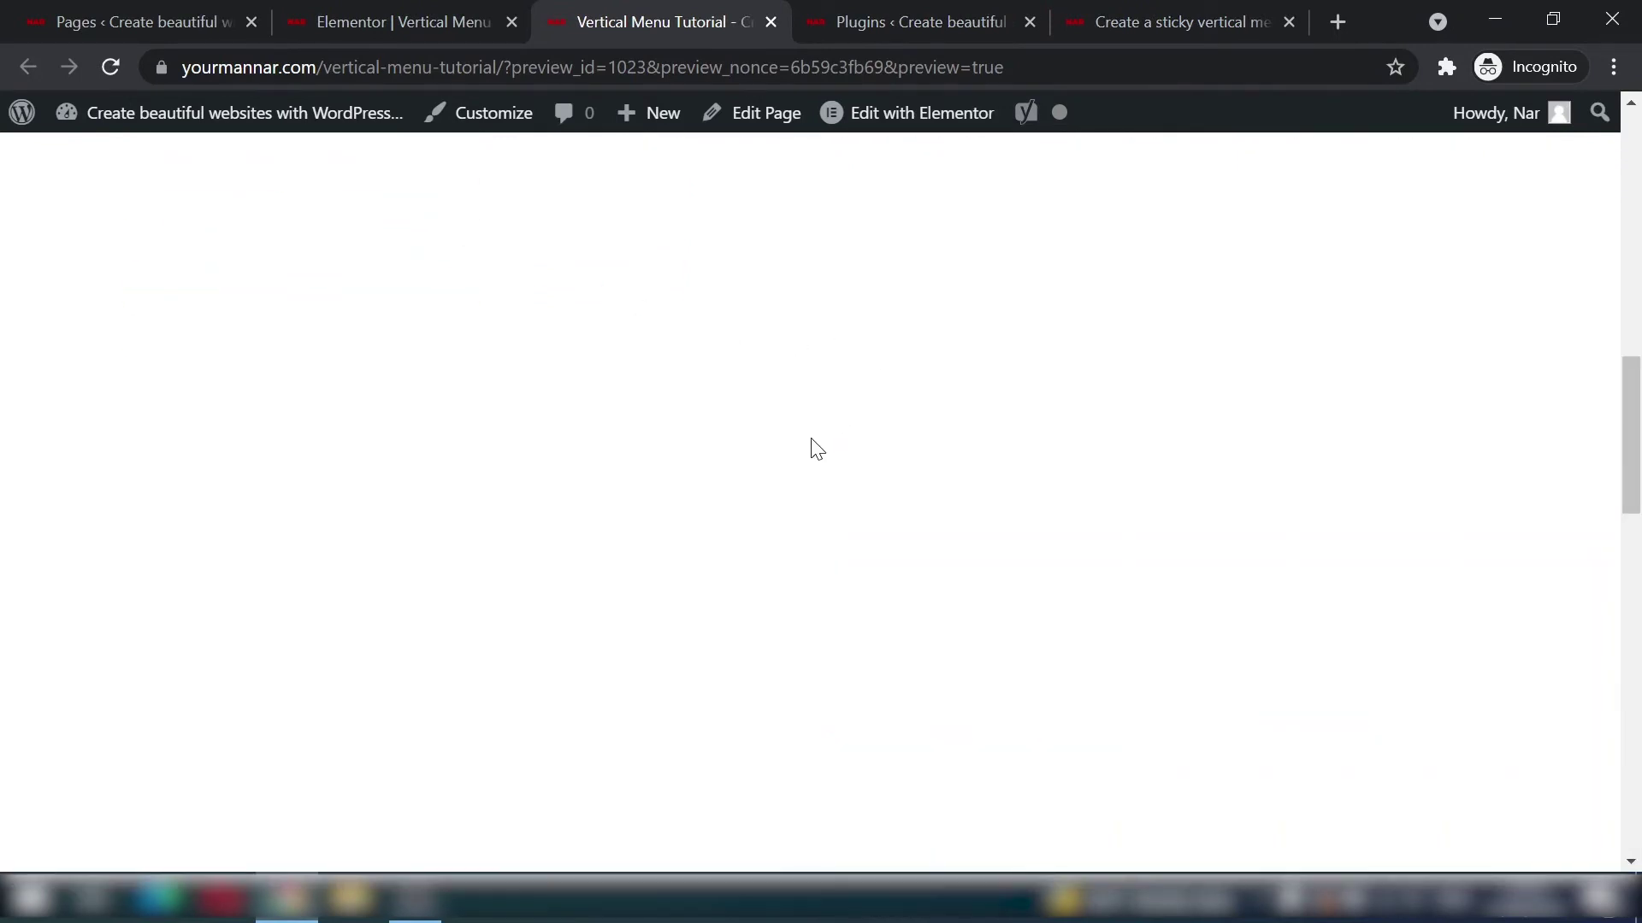
scroll(741, 539, "down", 8)
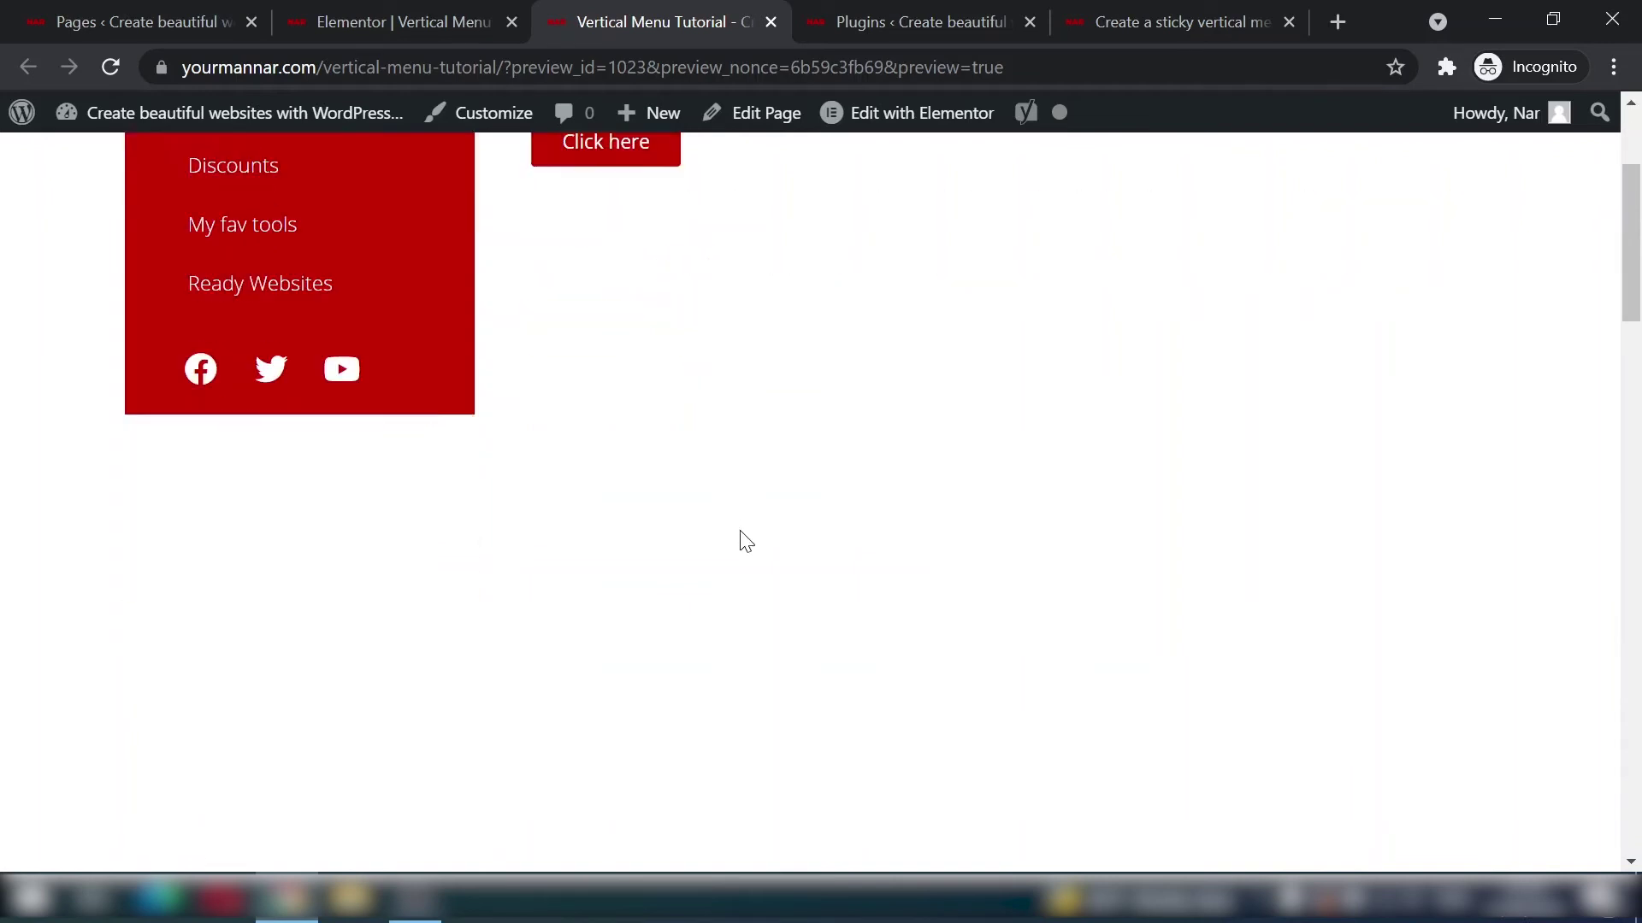
scroll(612, 335, "up", 8)
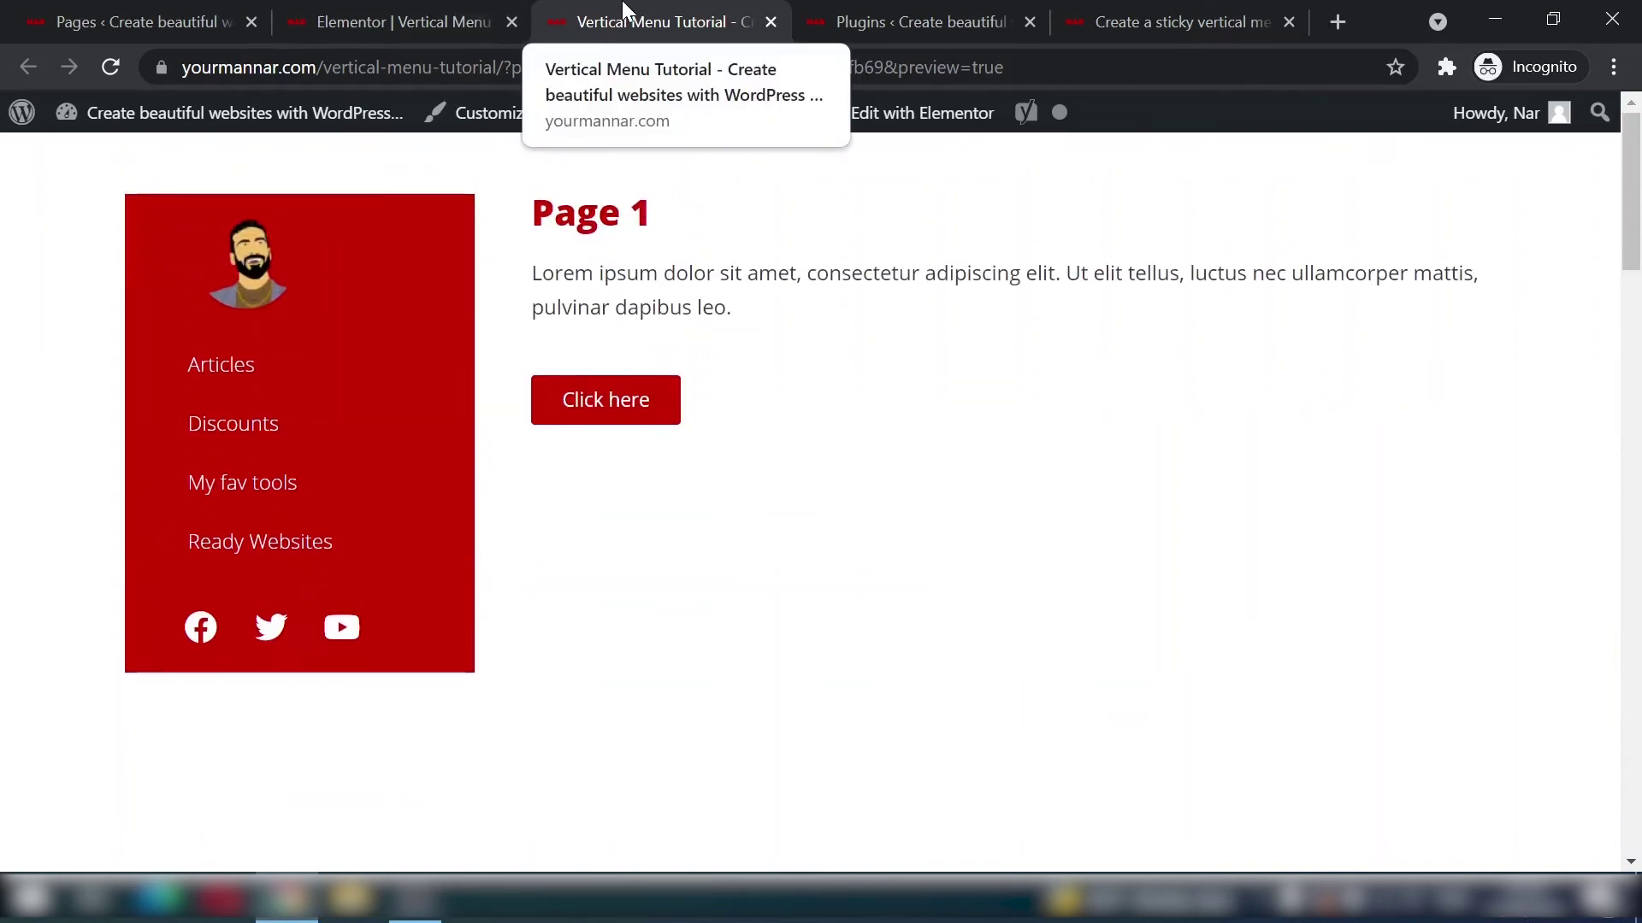
Step: Return to the Elementor editor, give the red menu column the CSS class sticky-menu and update the page
left_click(380, 12)
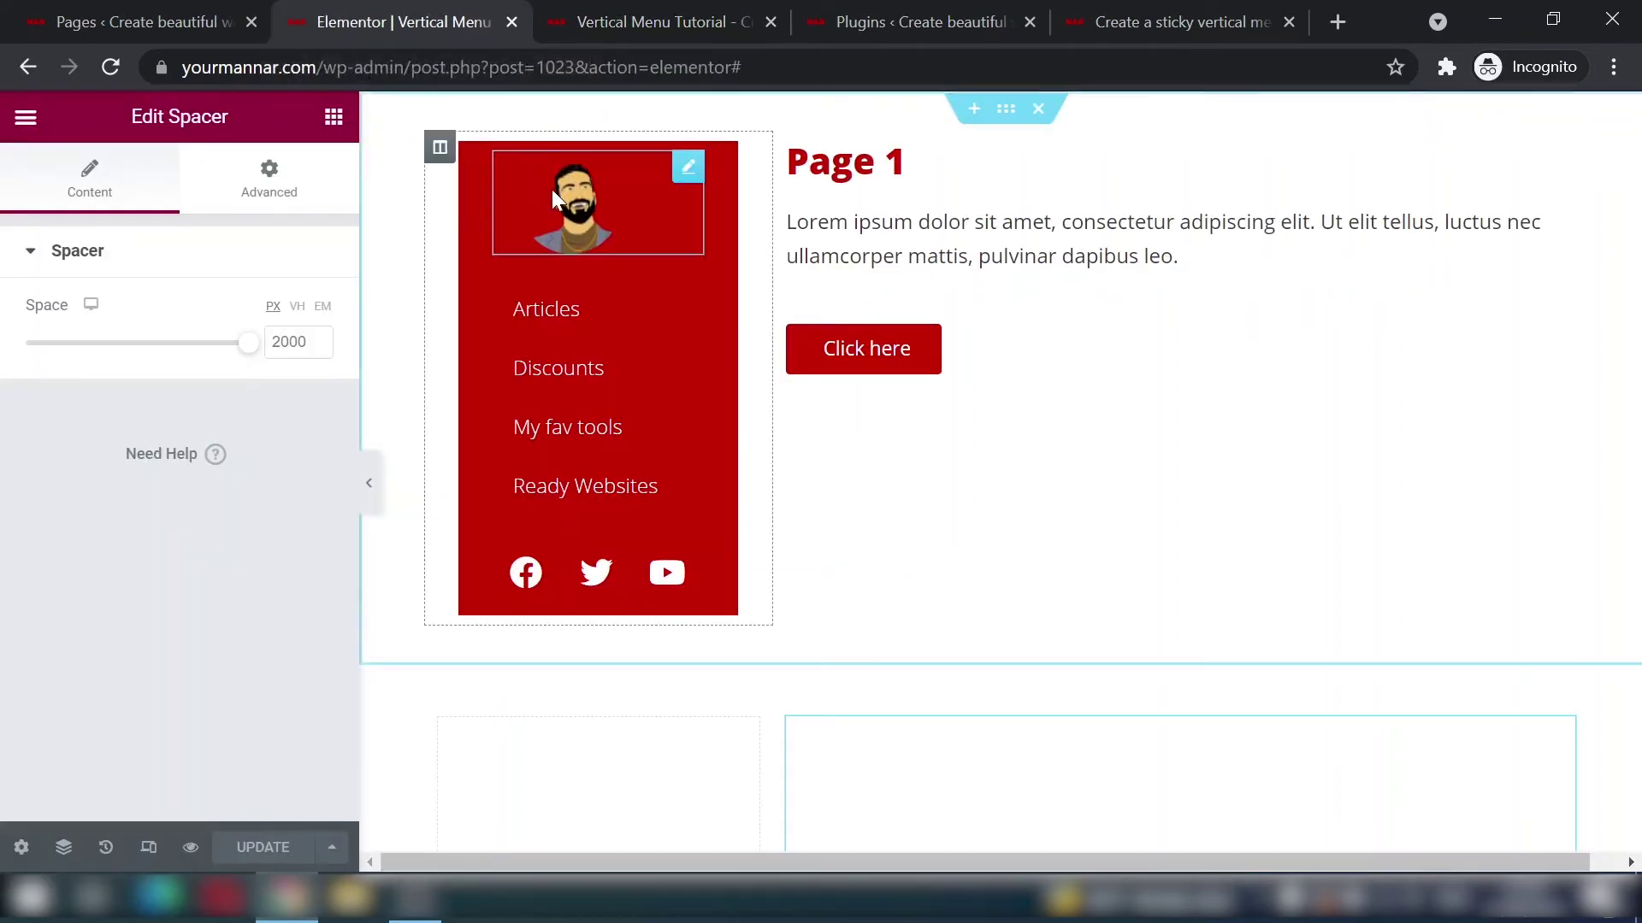
left_click(440, 149)
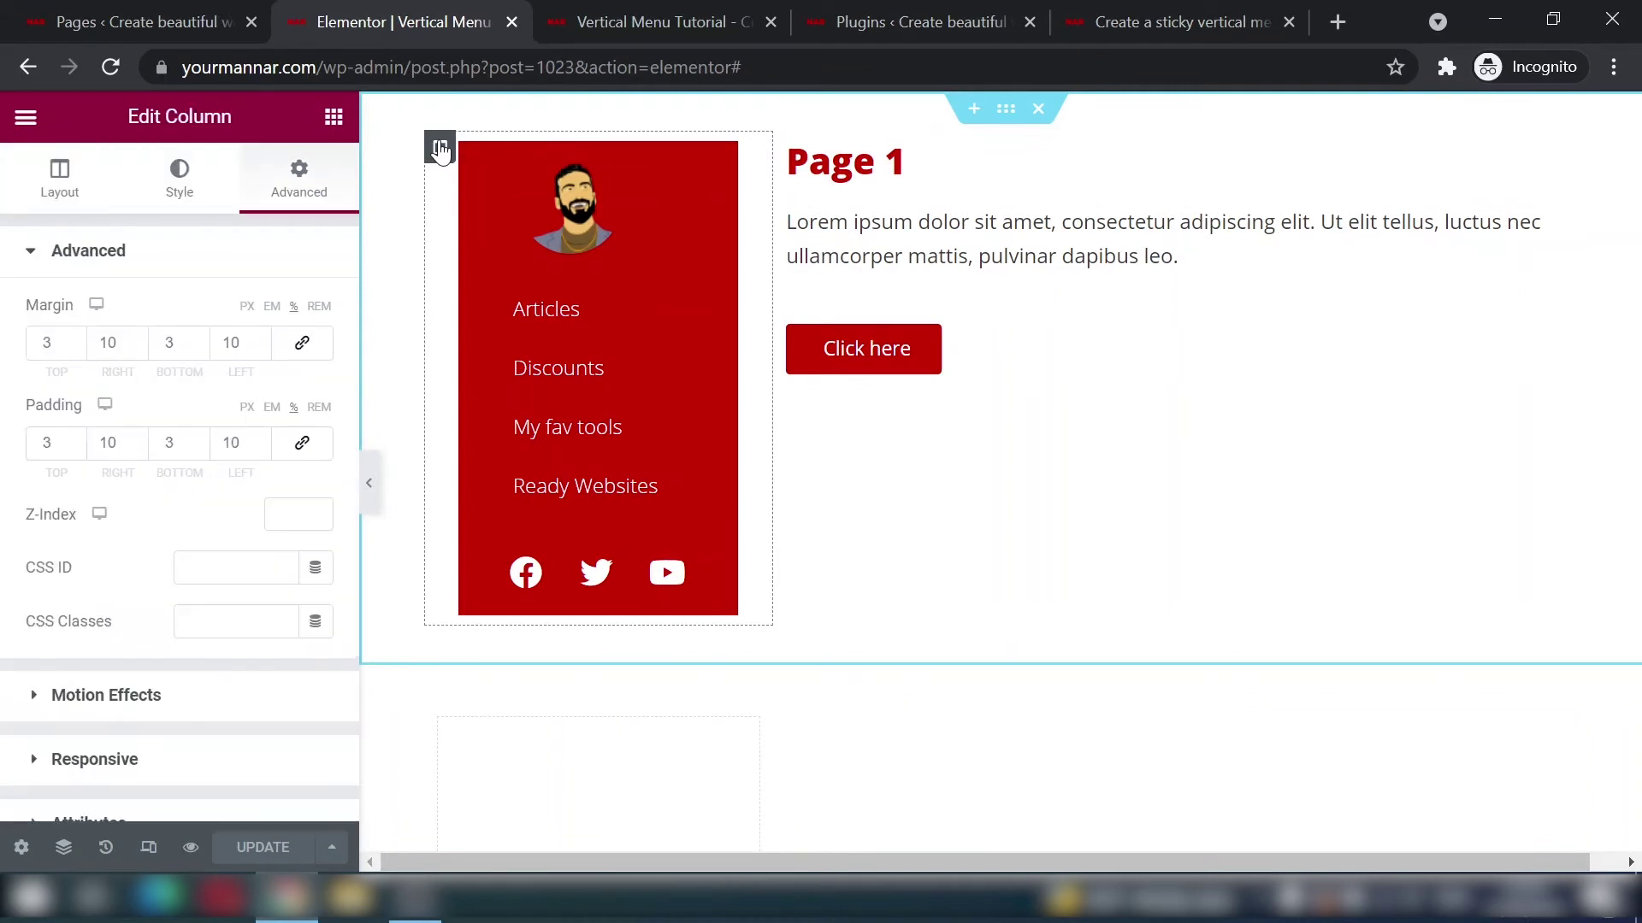
right_click(440, 149)
left_click(531, 167)
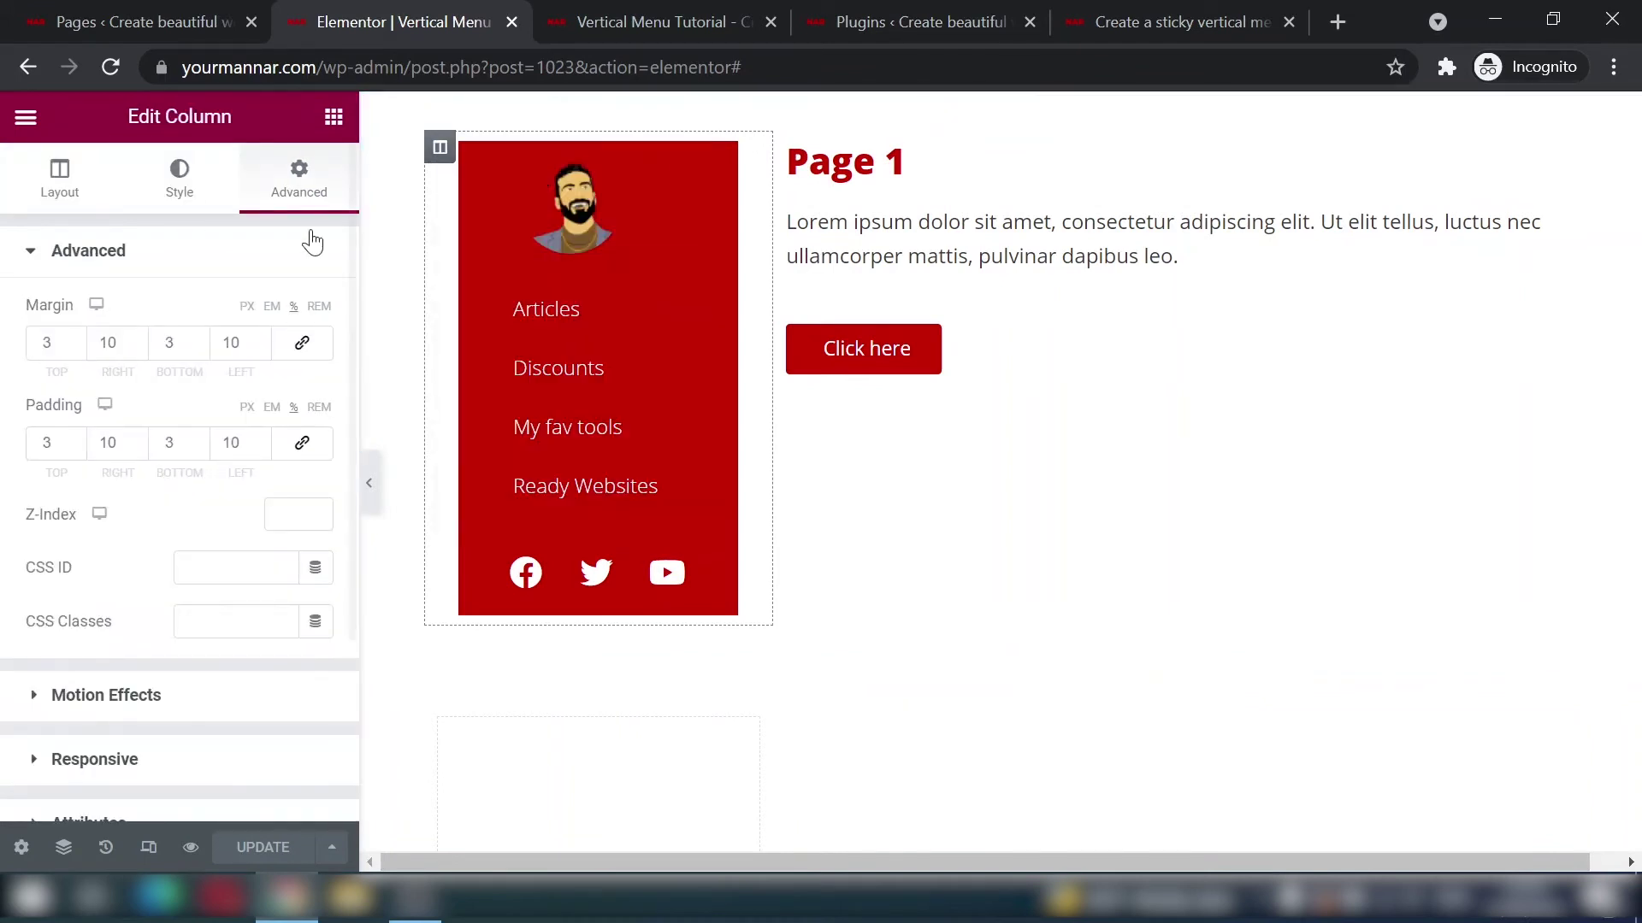
left_click(176, 248)
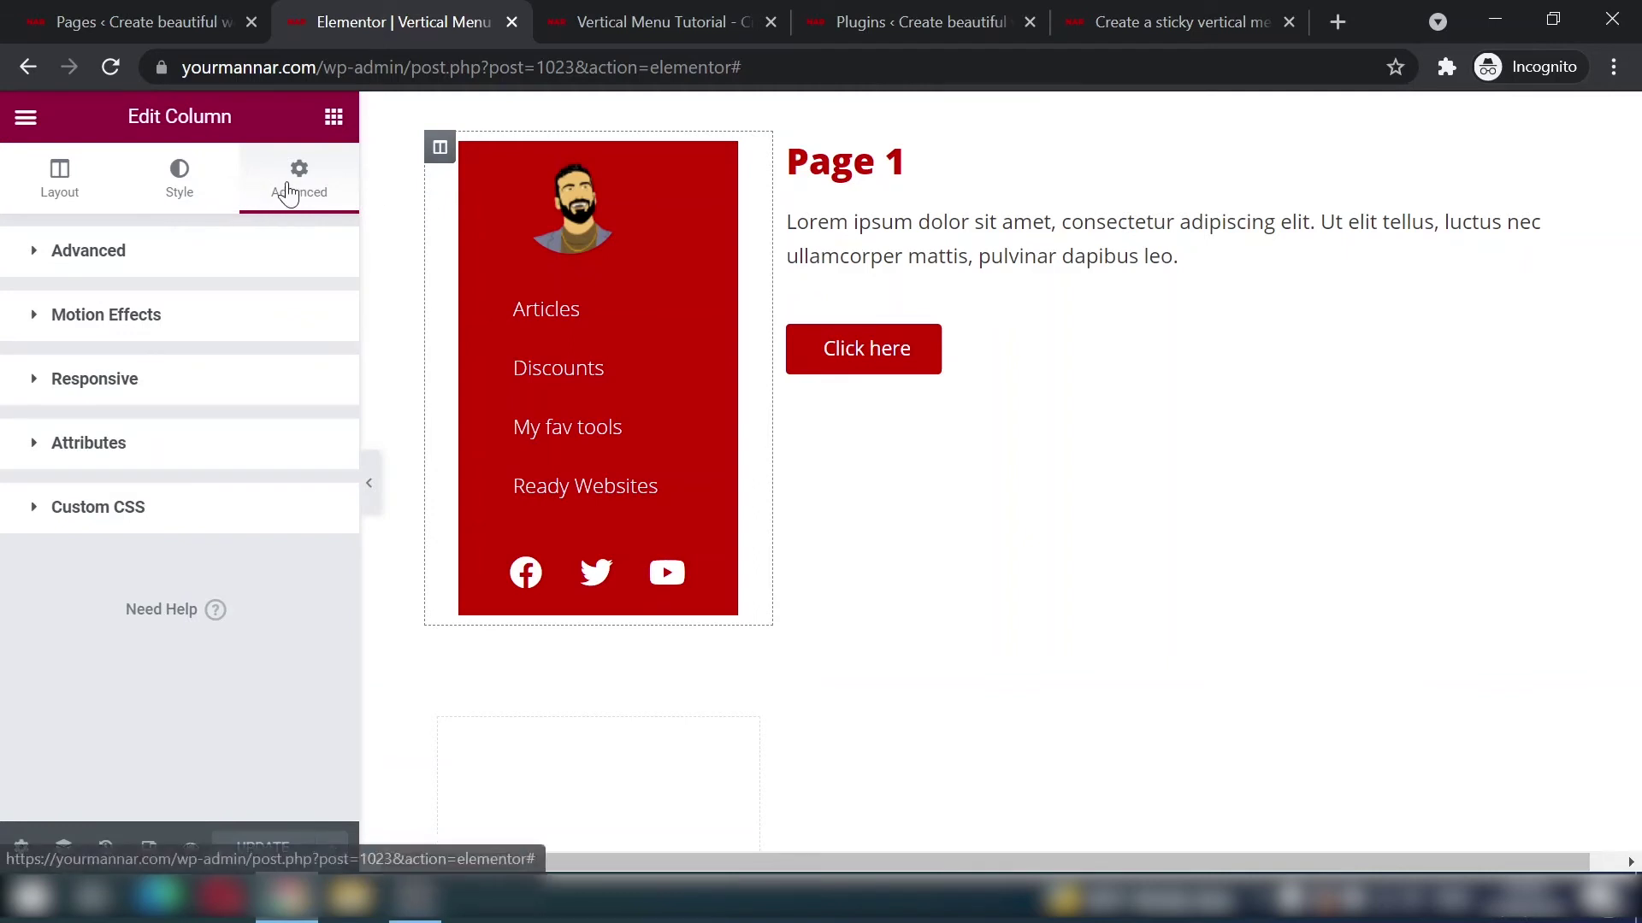
left_click(91, 257)
left_click(205, 622)
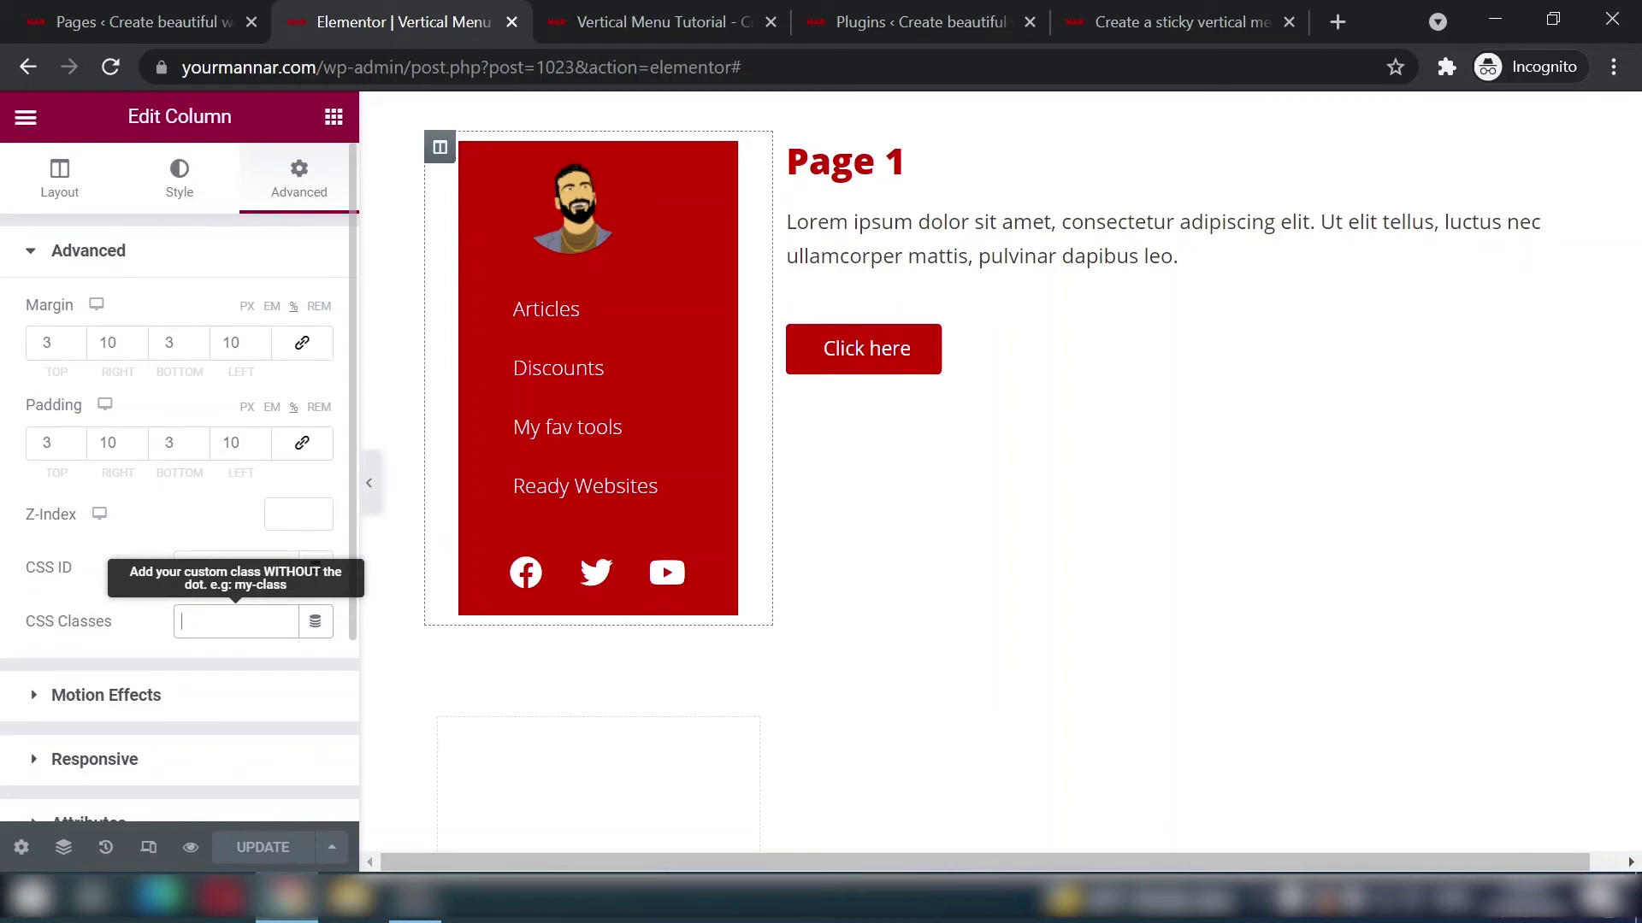
type("menu")
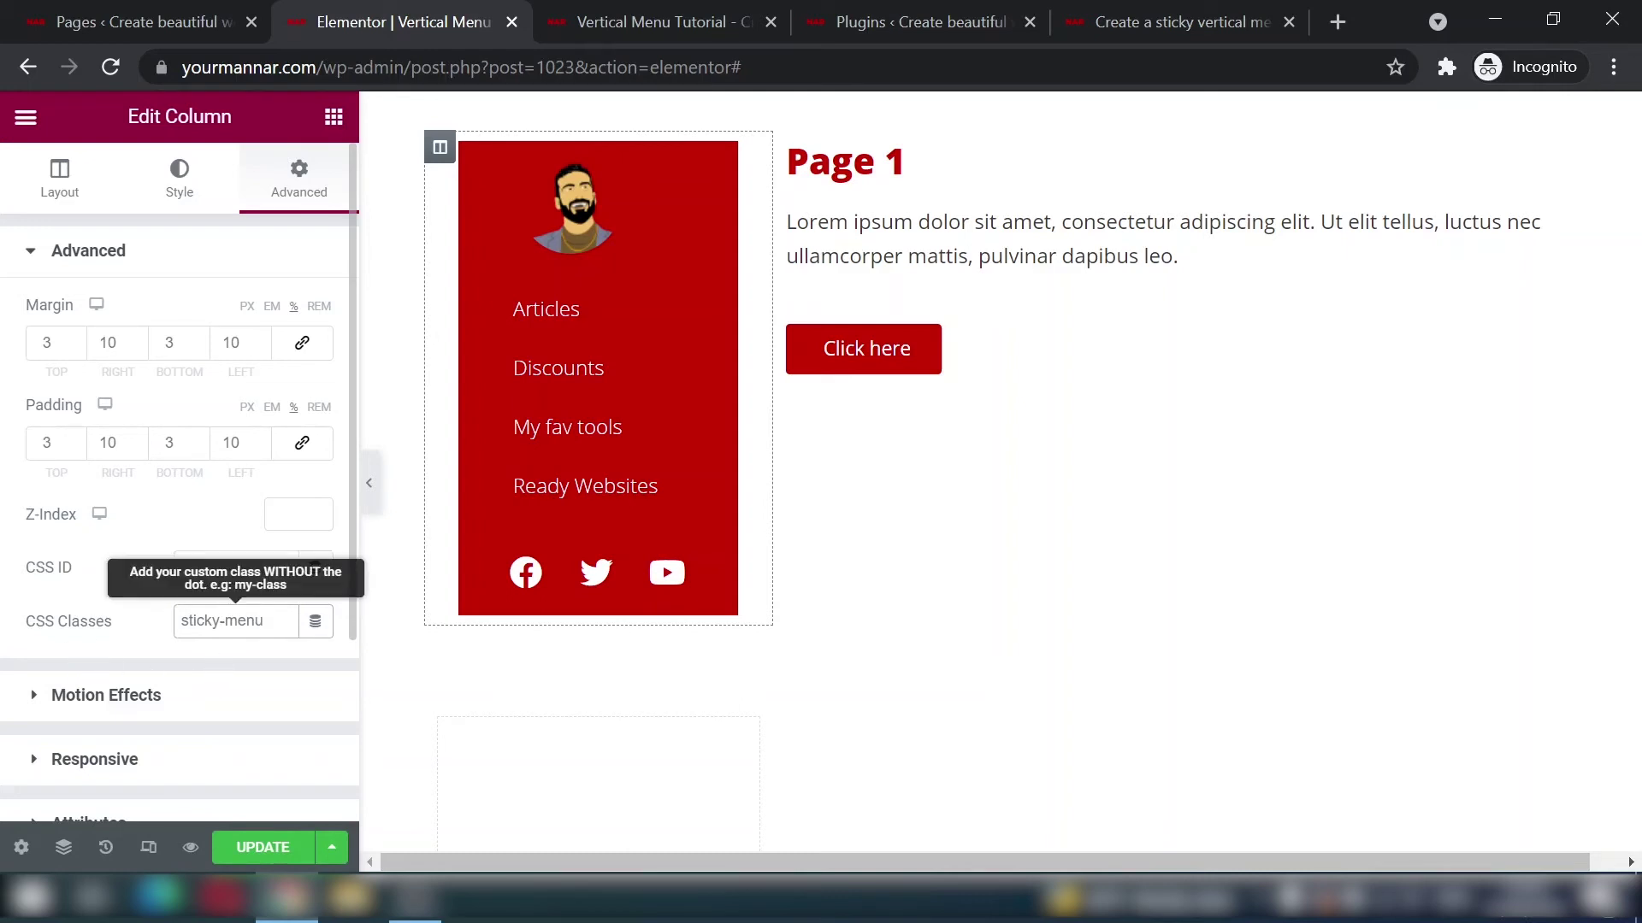
left_click_drag(263, 621, 163, 630)
left_click(220, 621)
left_click(260, 850)
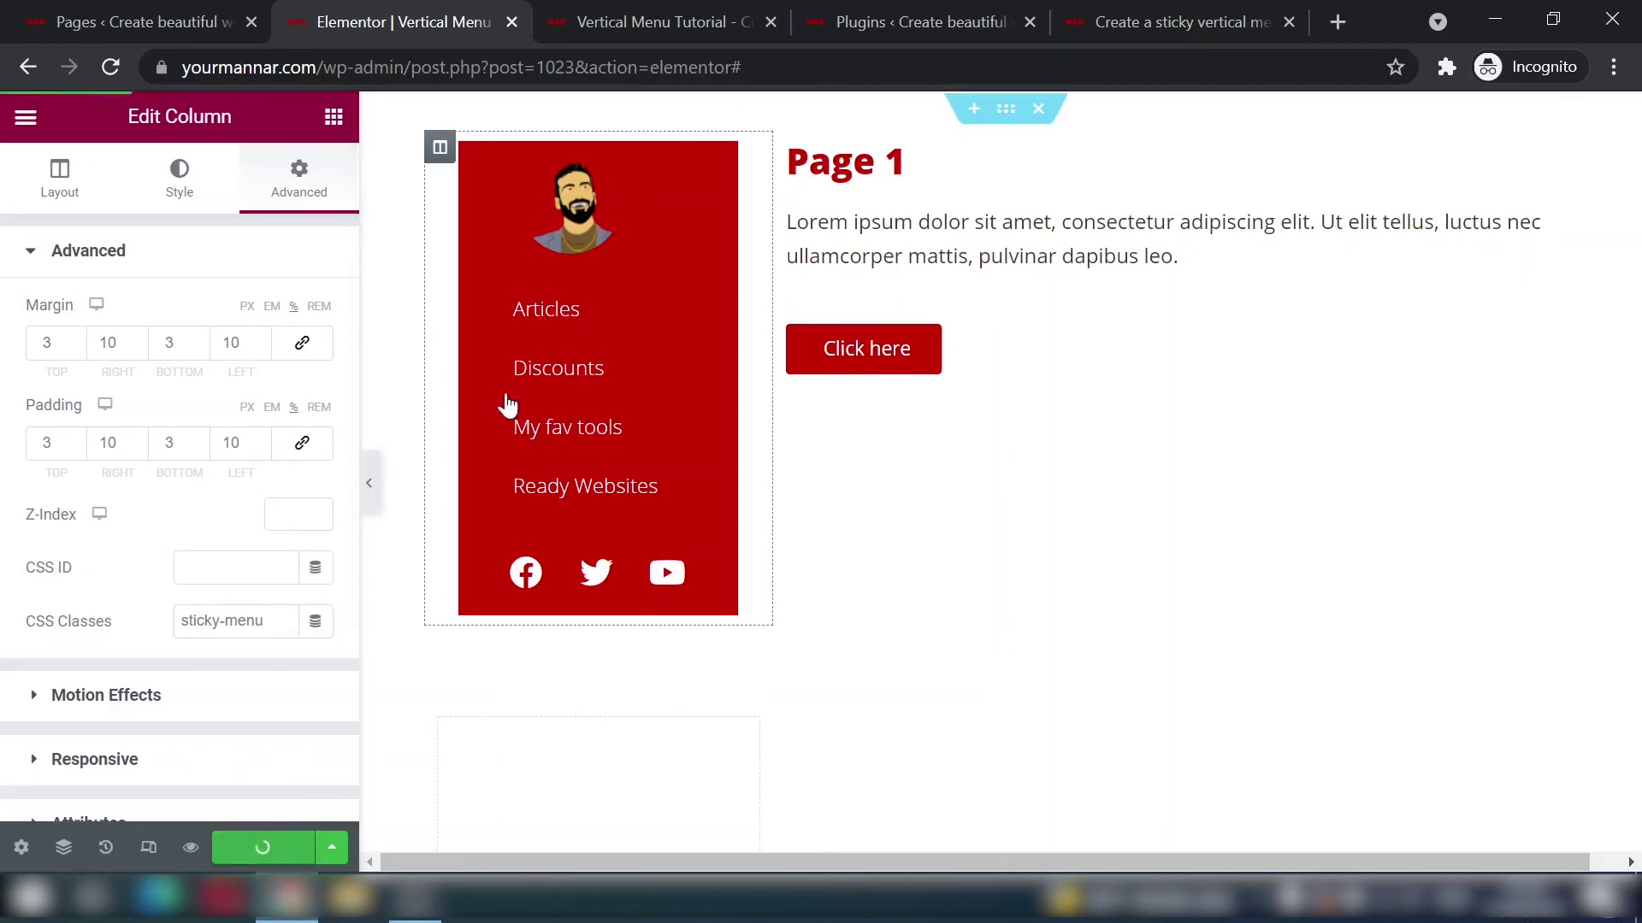
Step: Open the Sticky Menu (or Anything!) settings from the WordPress dashboard in a separate tab and consult the tutorial article's process list
triple_click(224, 620)
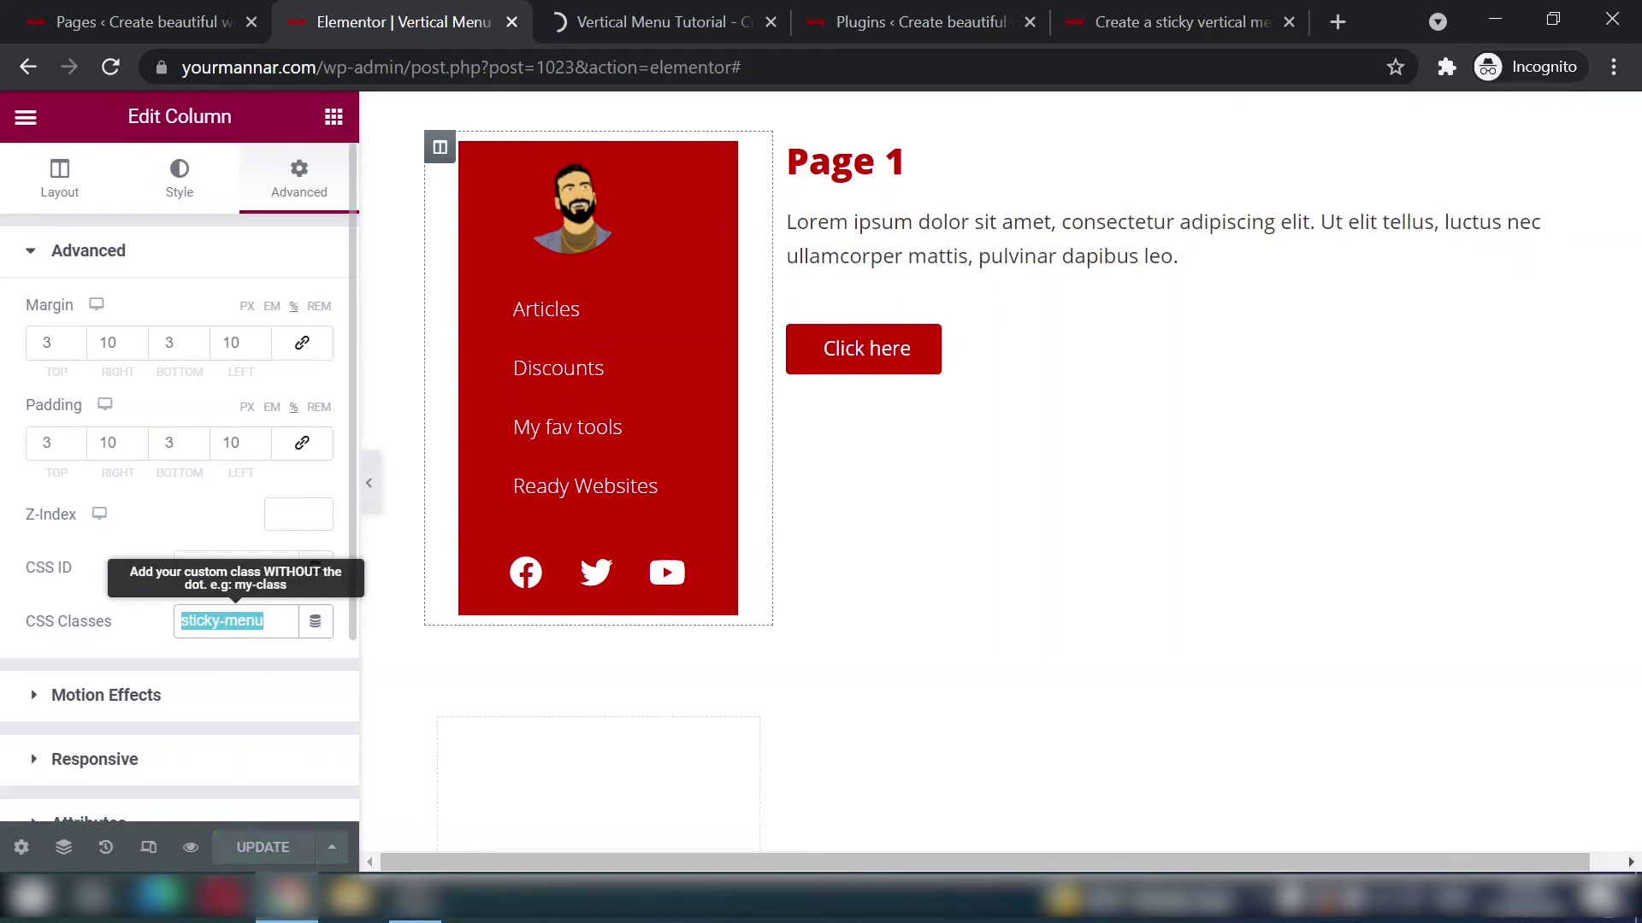
left_click(122, 12)
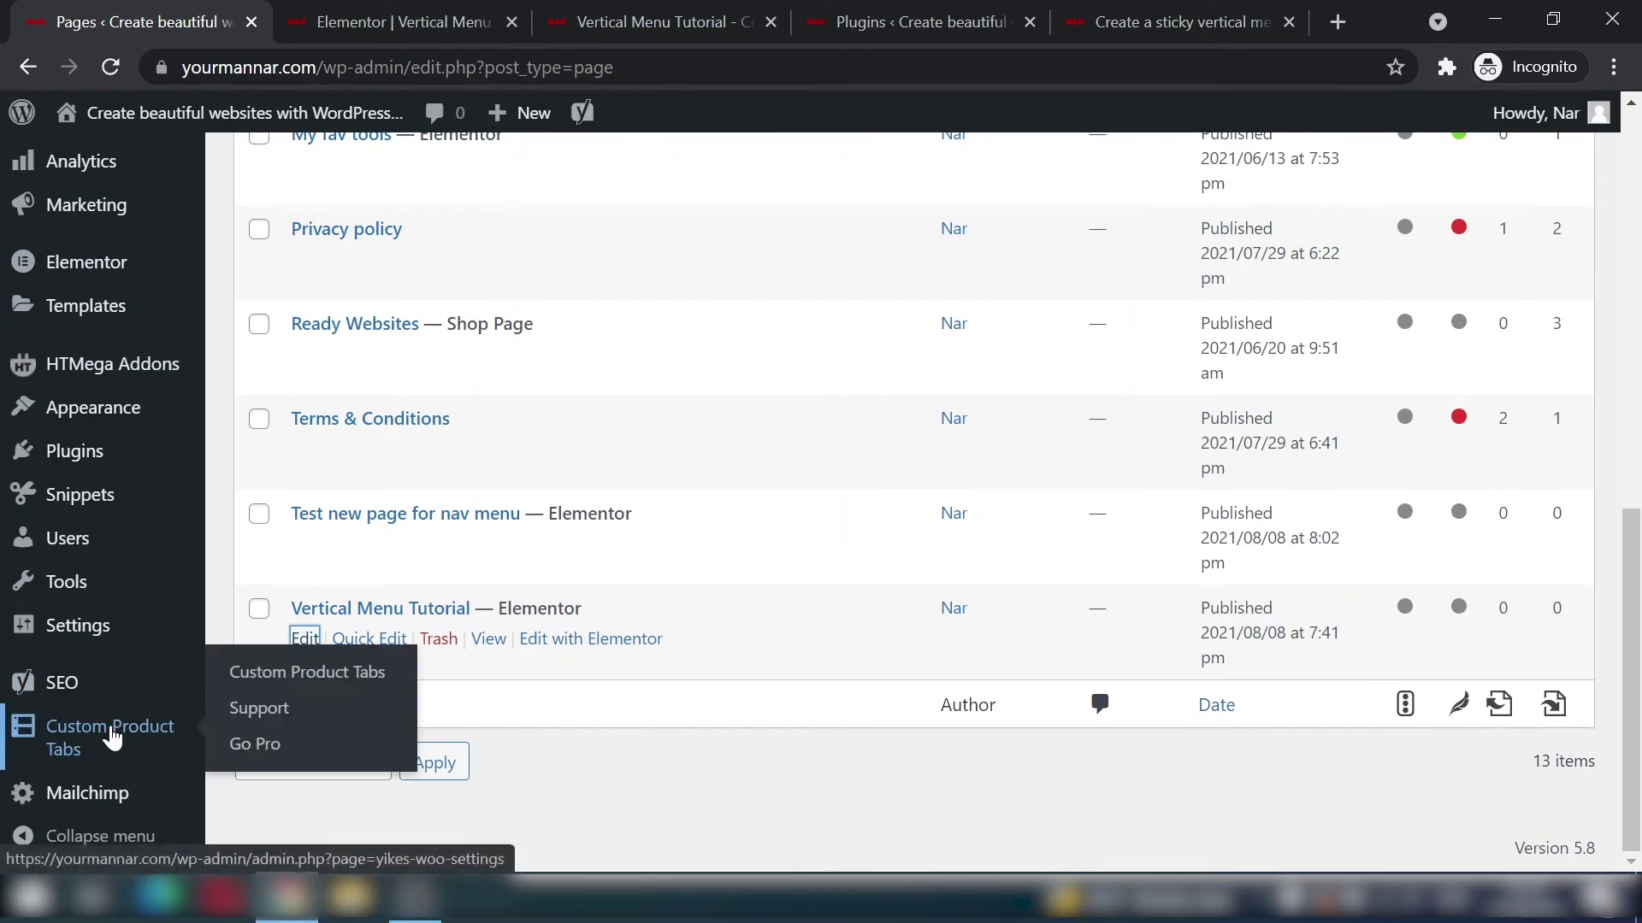
mouse_move(101, 641)
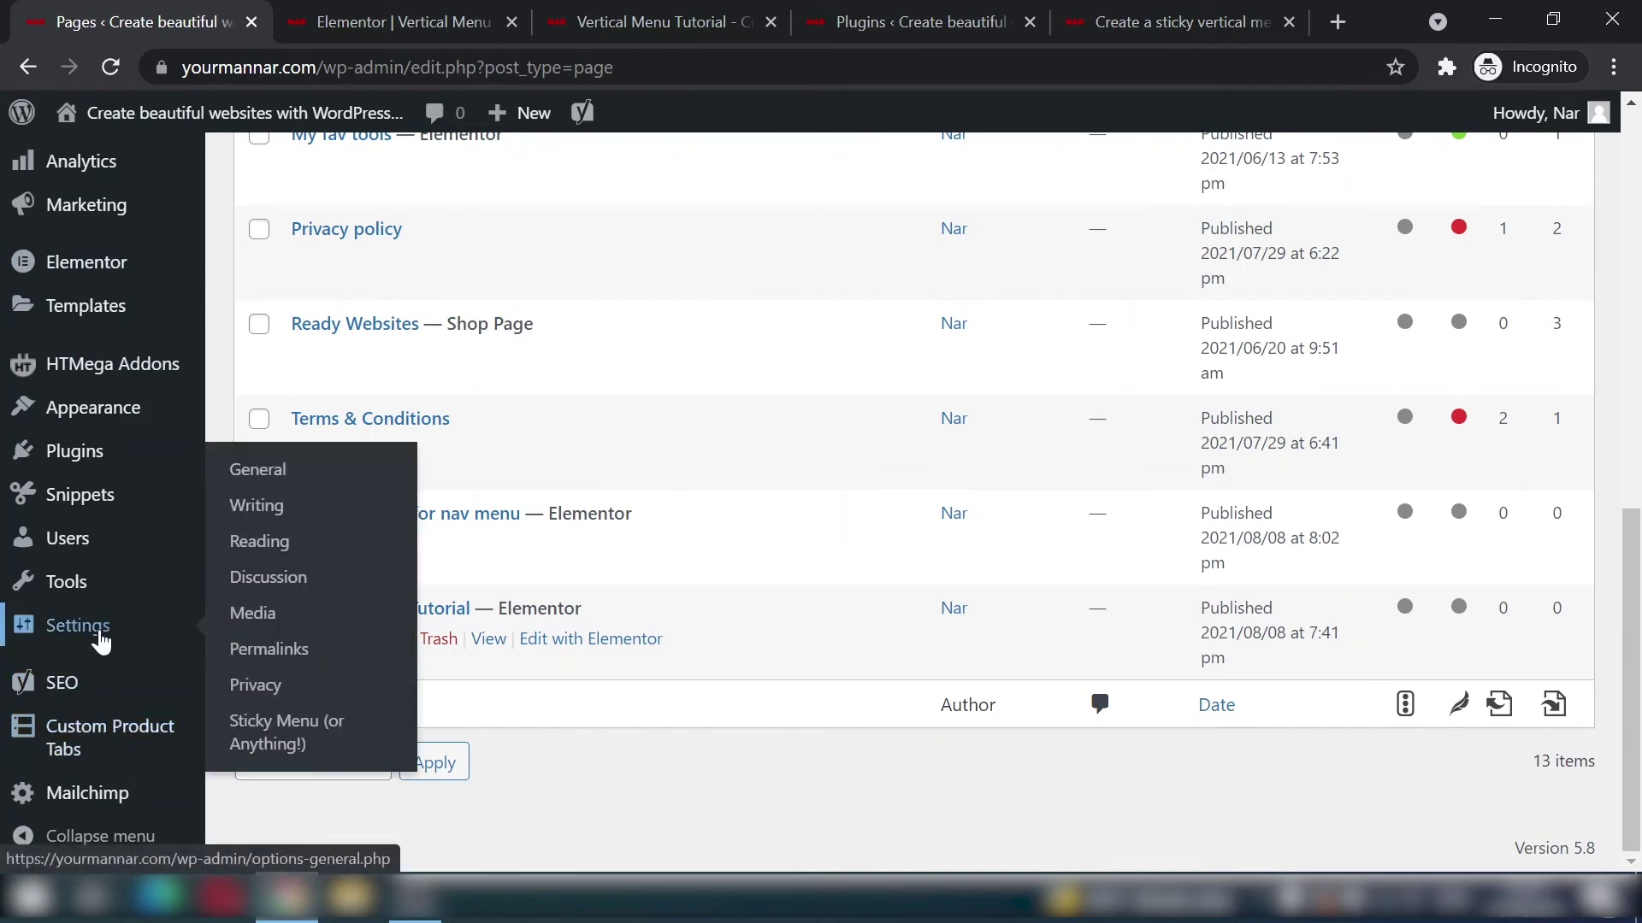
middle_click(321, 742)
left_click(352, 15)
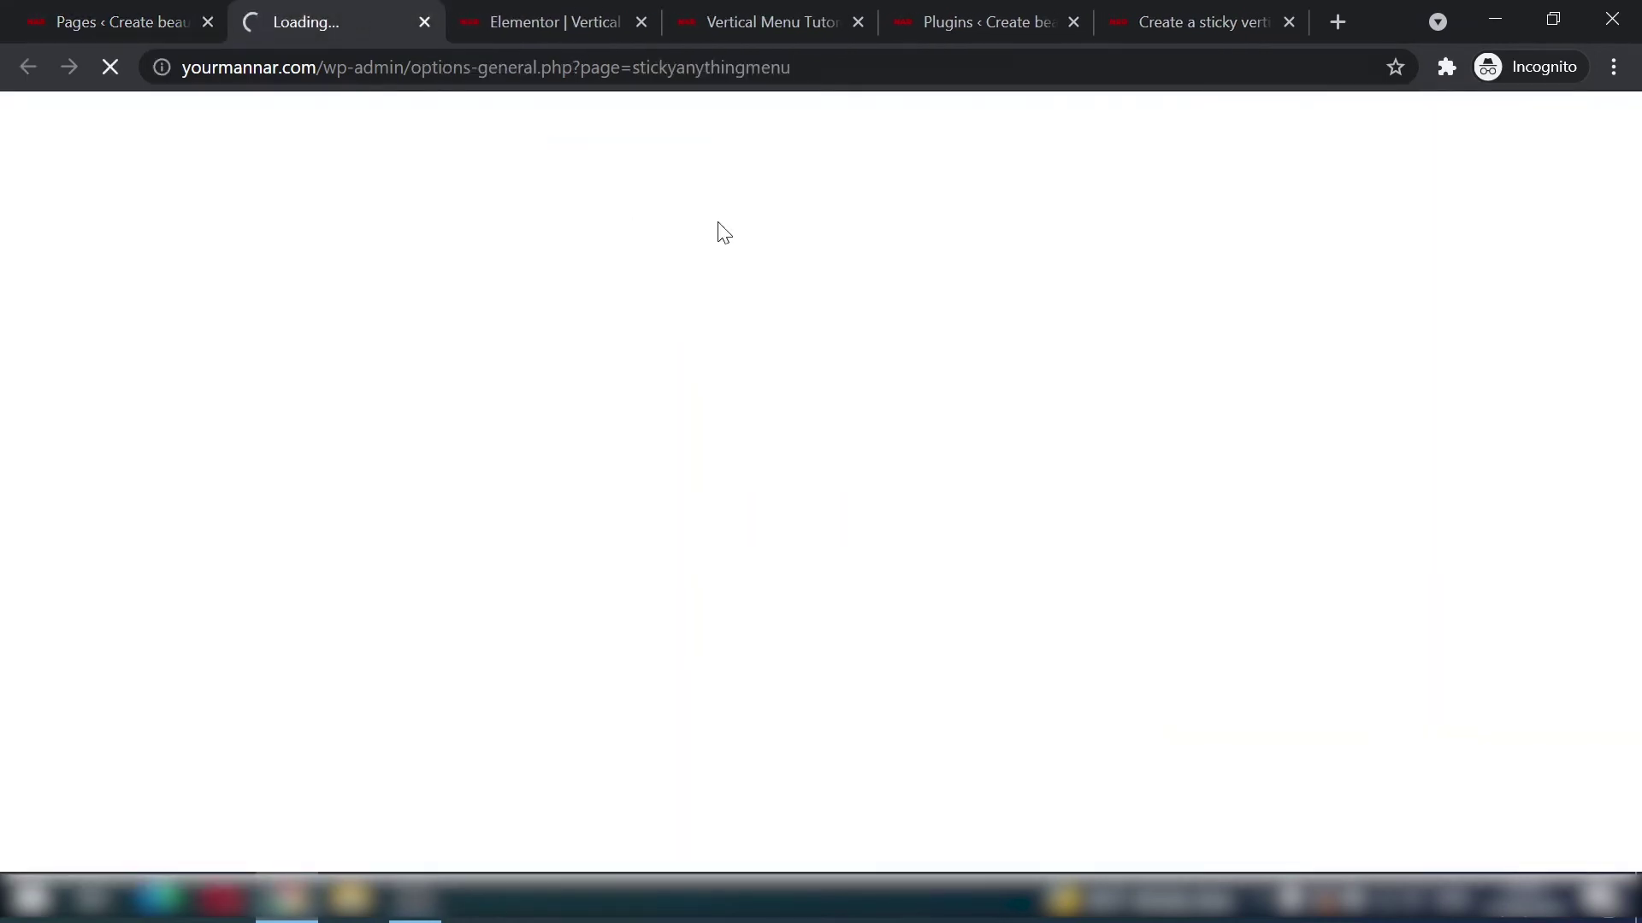
left_click(1159, 12)
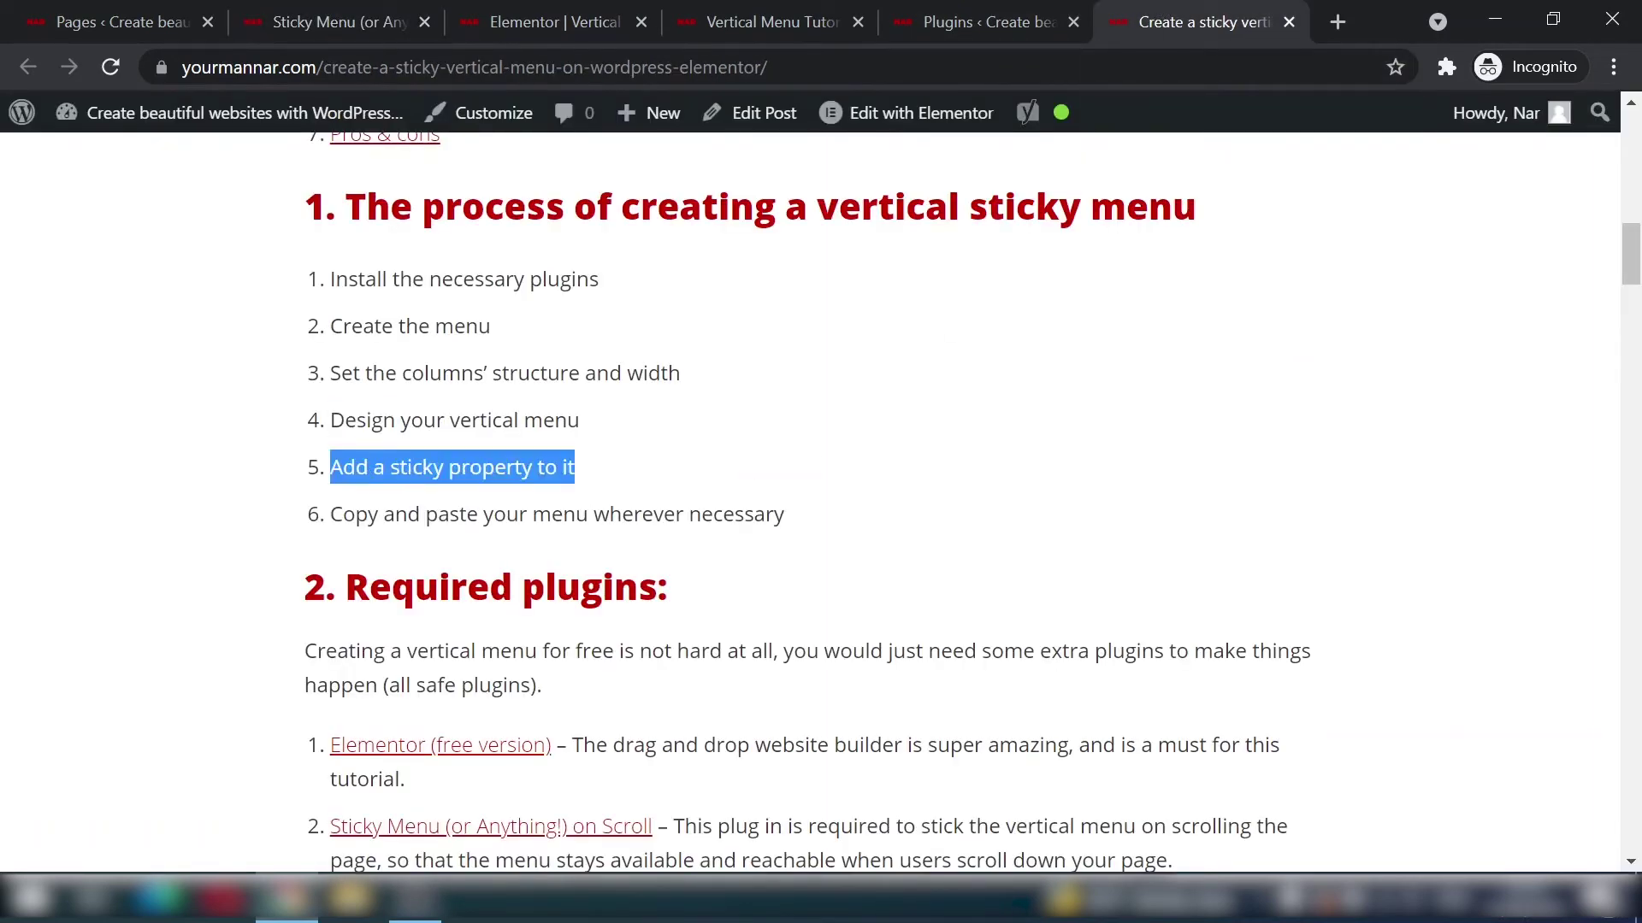
left_click(338, 12)
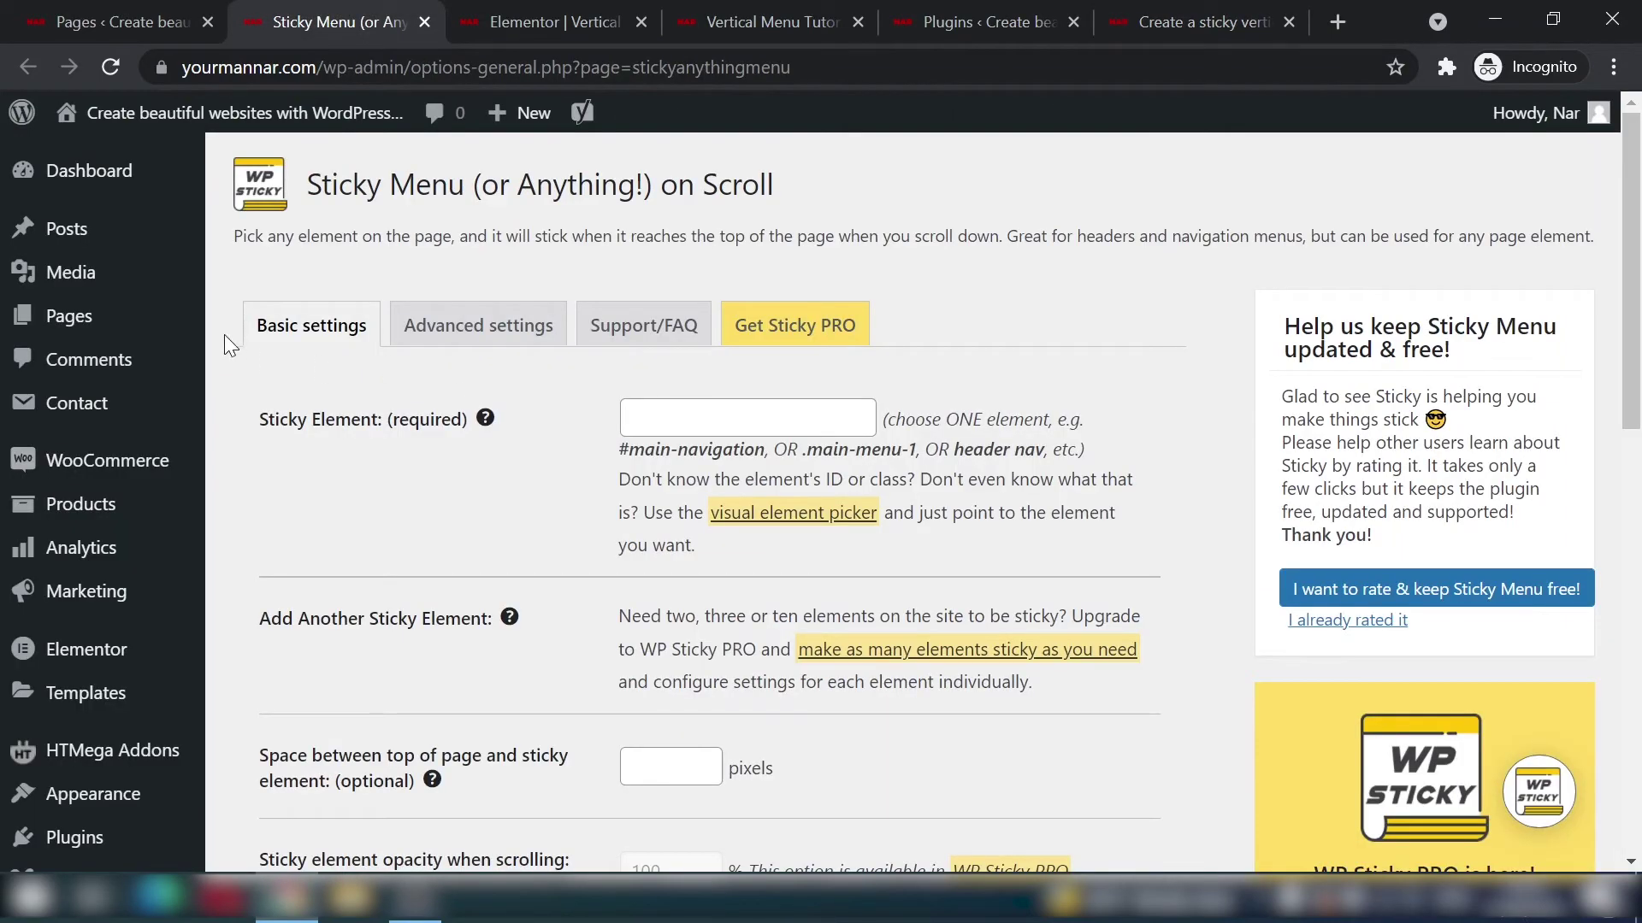
Step: Set the plugin's sticky element to .sticky-menu and paste the name without its dot into the menu column's CSS classes in Elementor
left_click(747, 418)
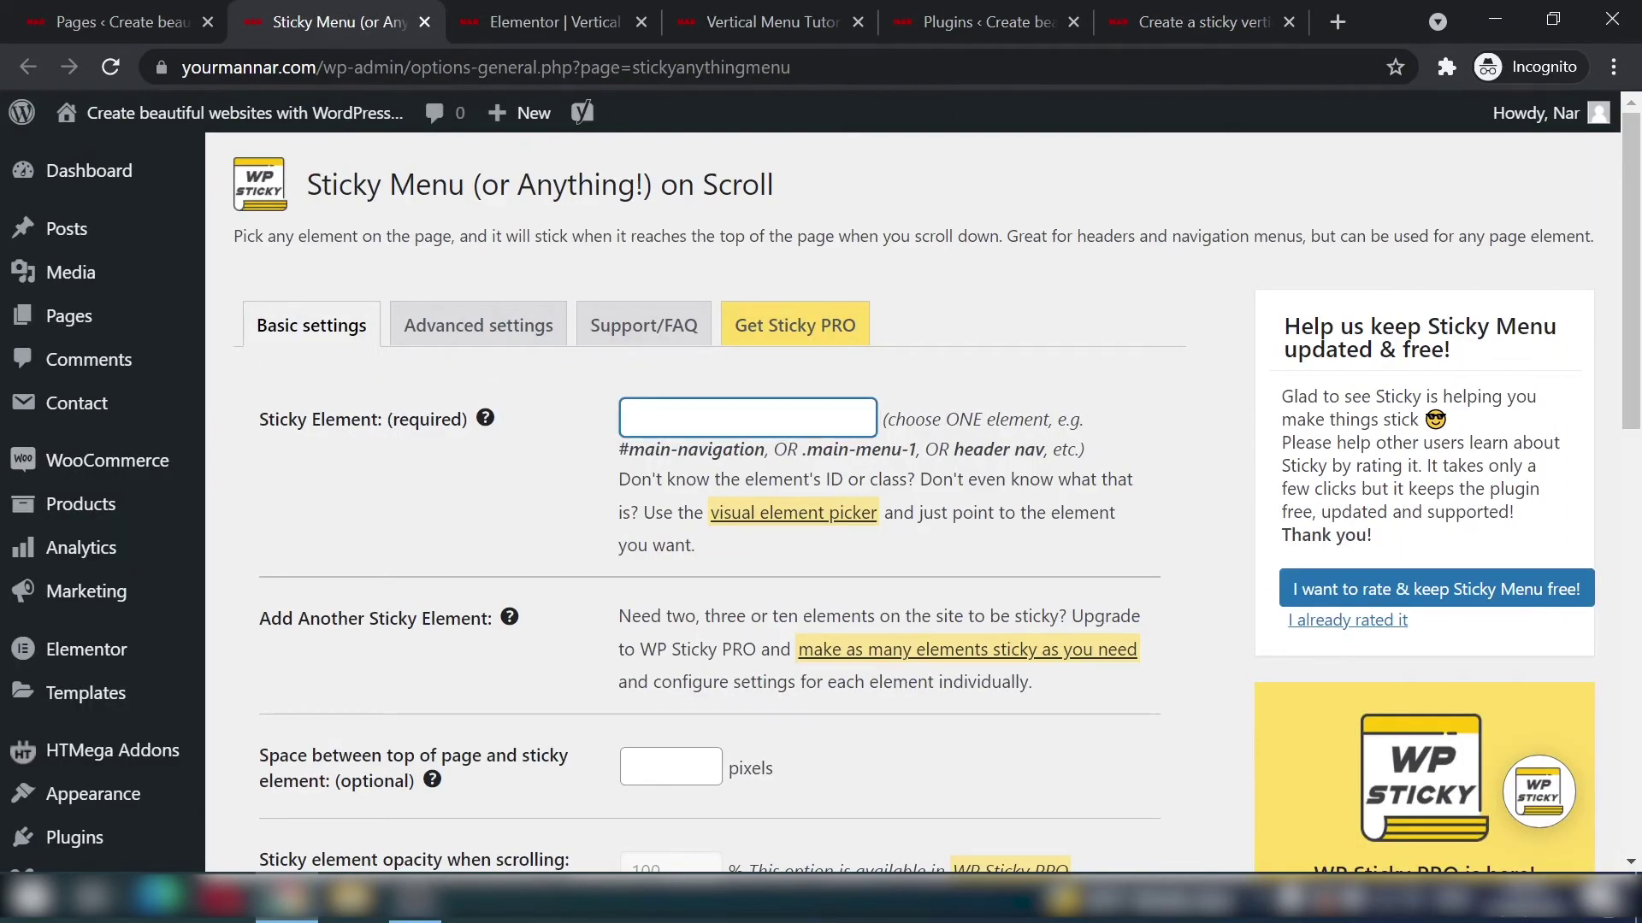
type(".sticky-menu")
left_click_drag(634, 418, 731, 418)
key("ctrl+c")
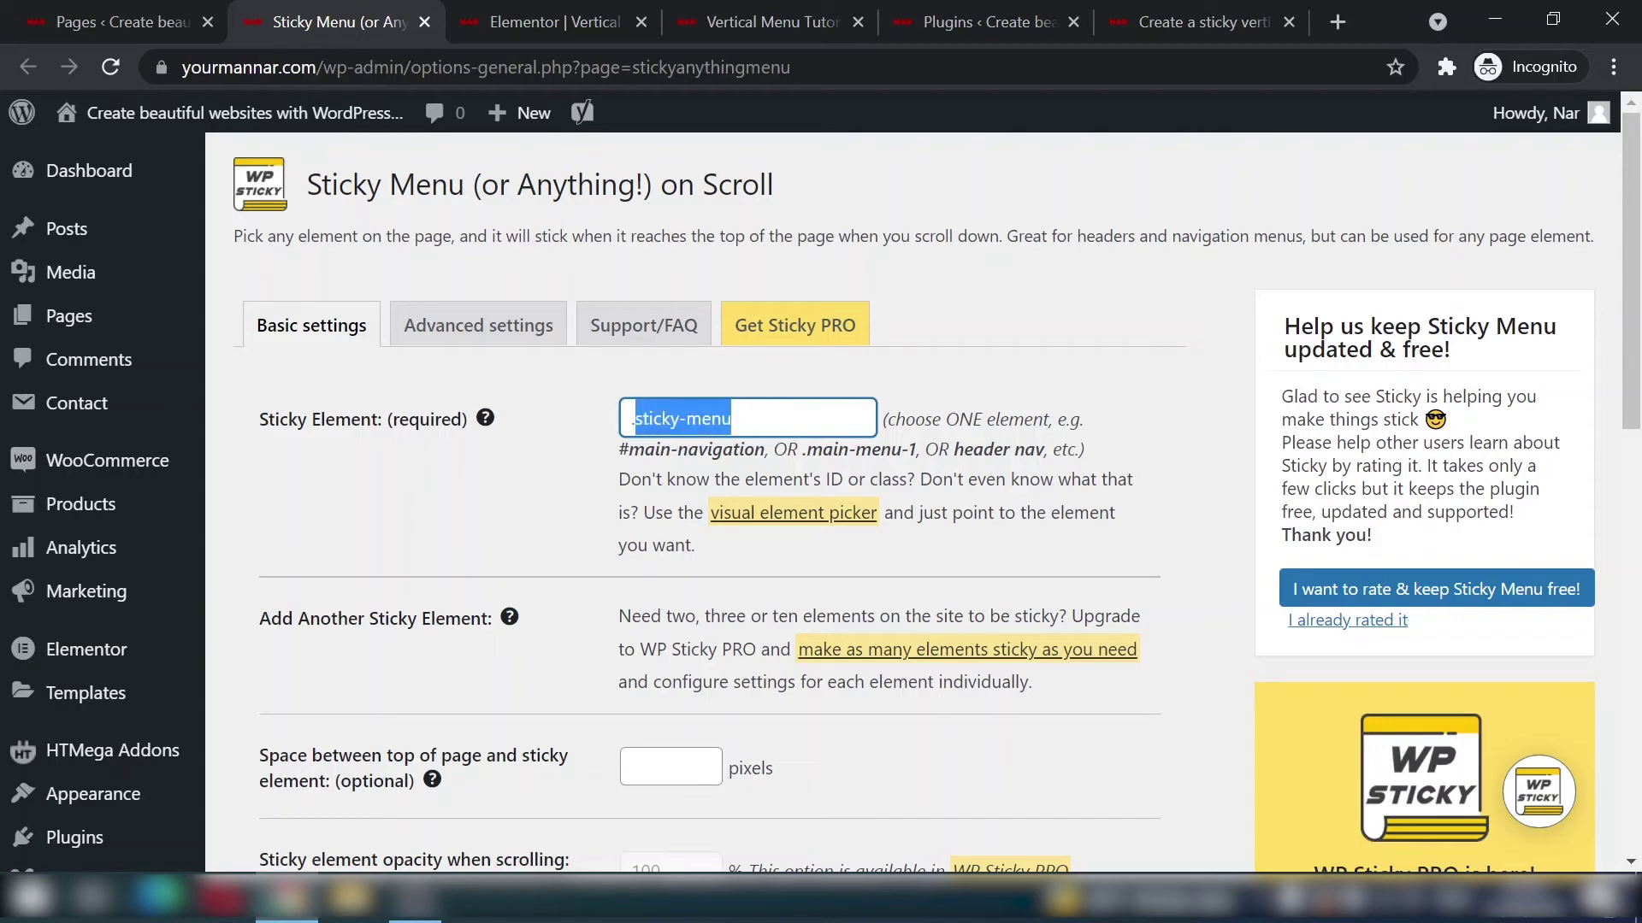
left_click(565, 18)
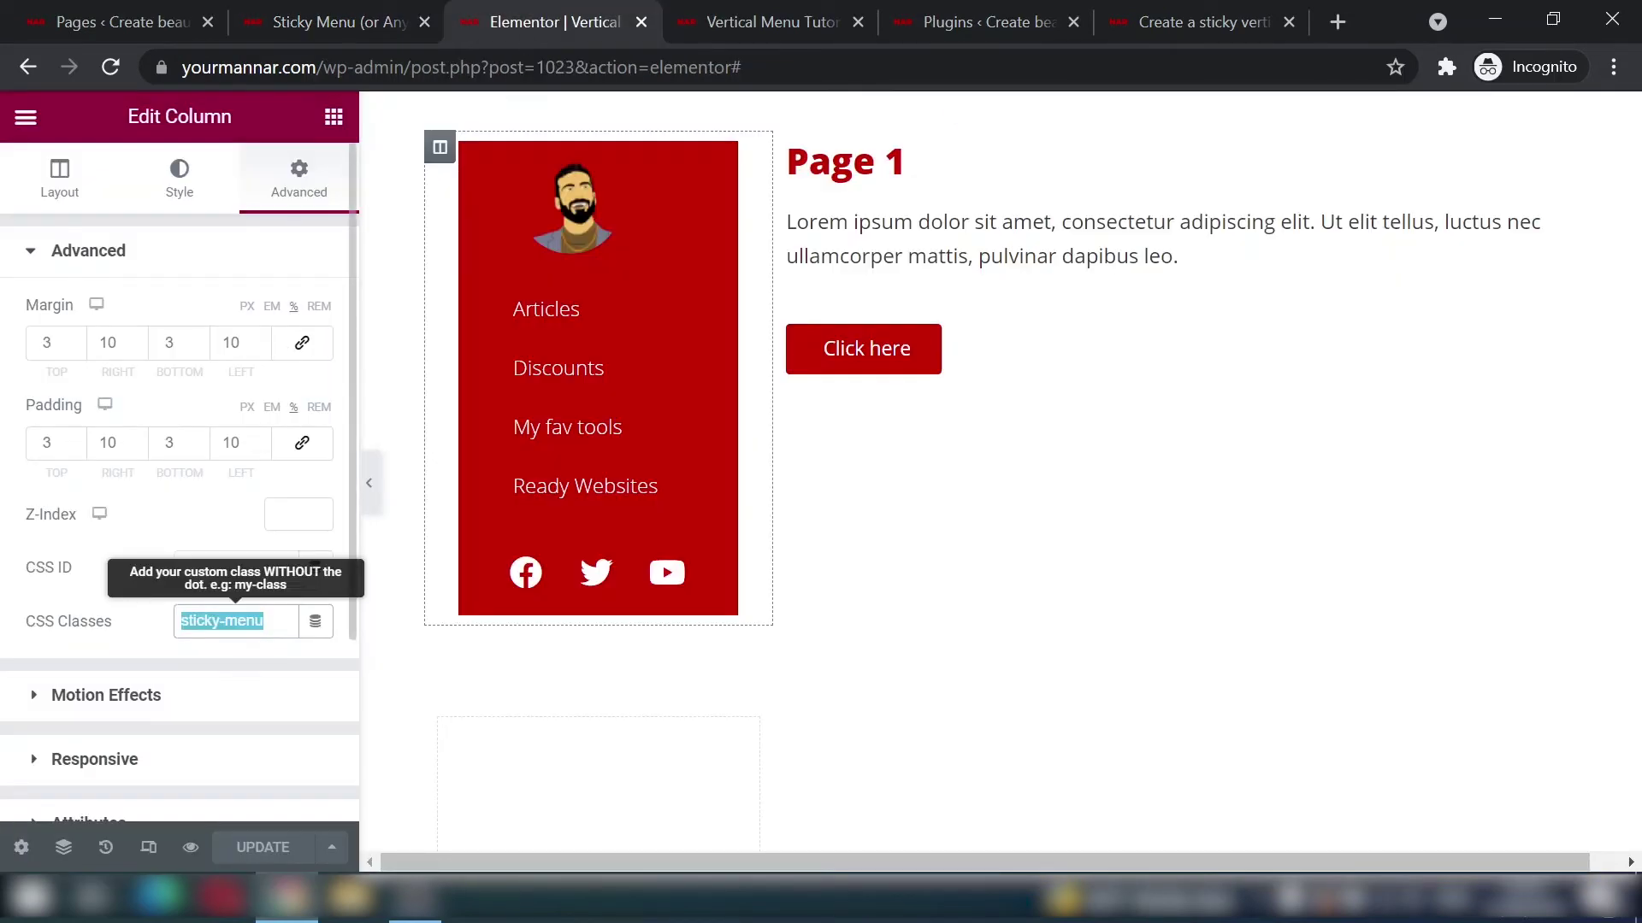
key("ctrl+v")
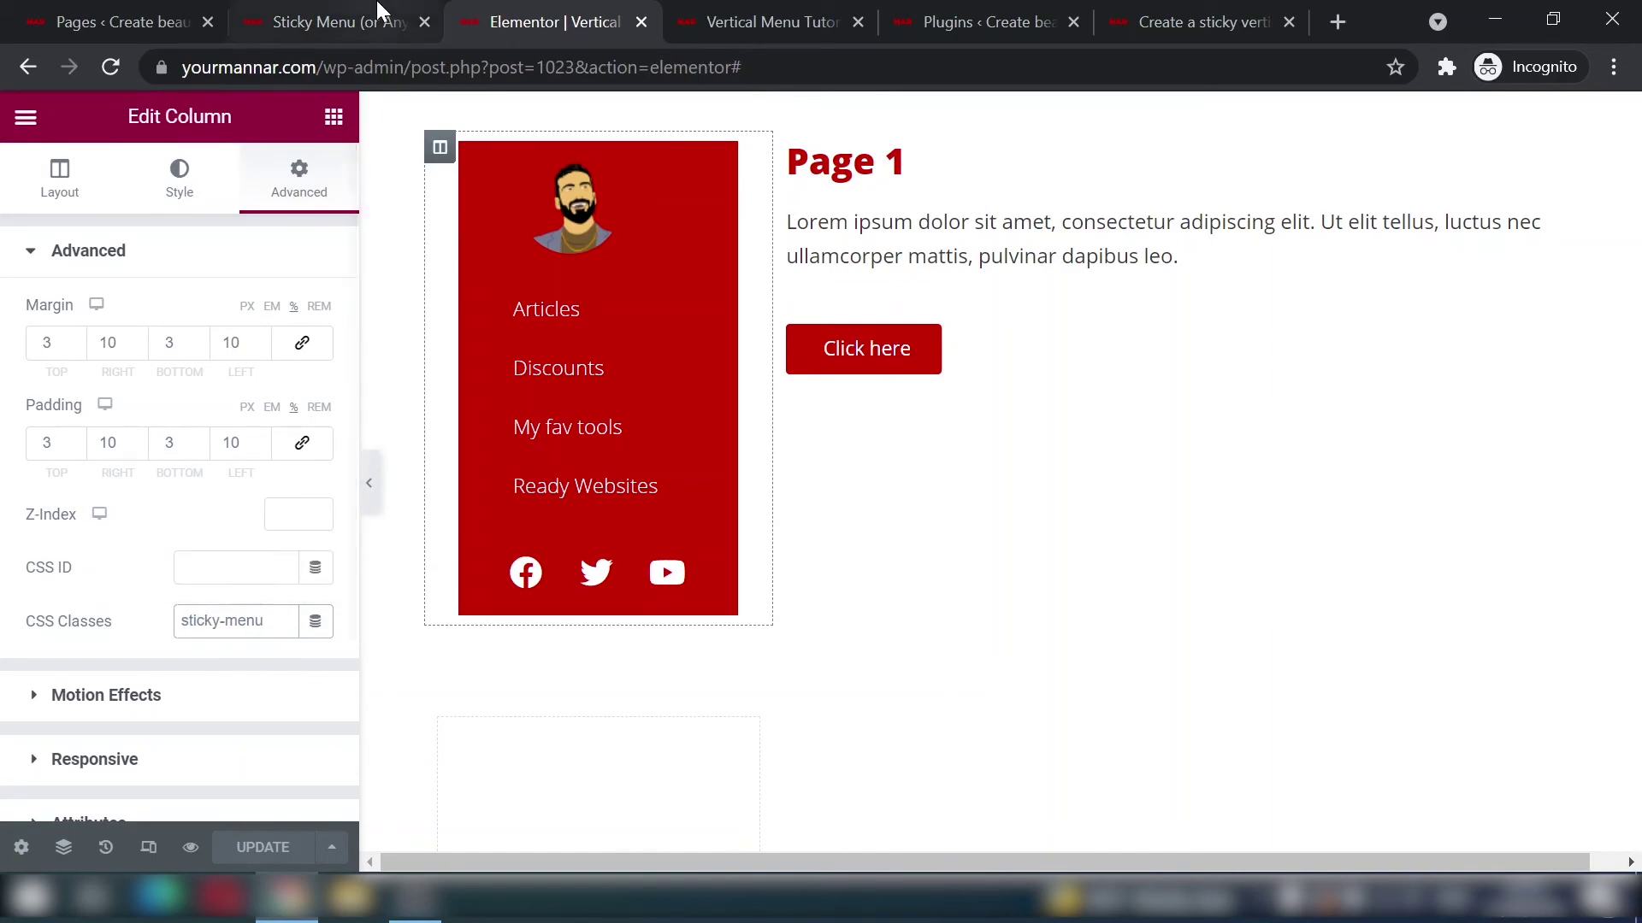
Step: Compare the plugin's sticky element name with the menu column's CSS class and save the Sticky Menu settings
left_click(342, 19)
left_click_drag(731, 418, 635, 419)
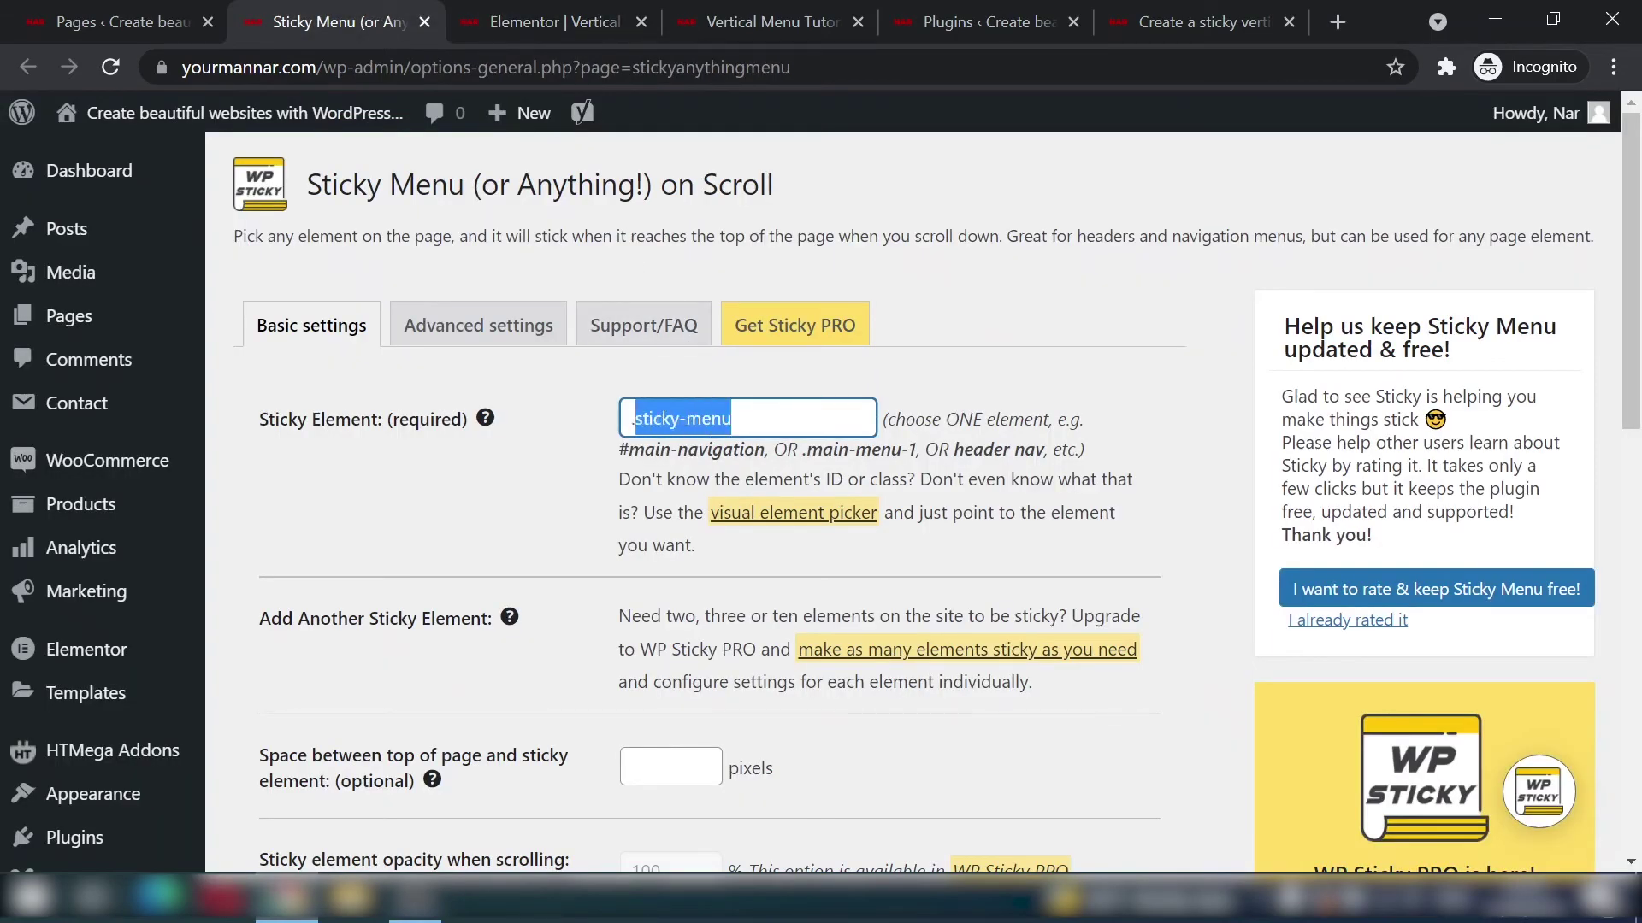
left_click(653, 419)
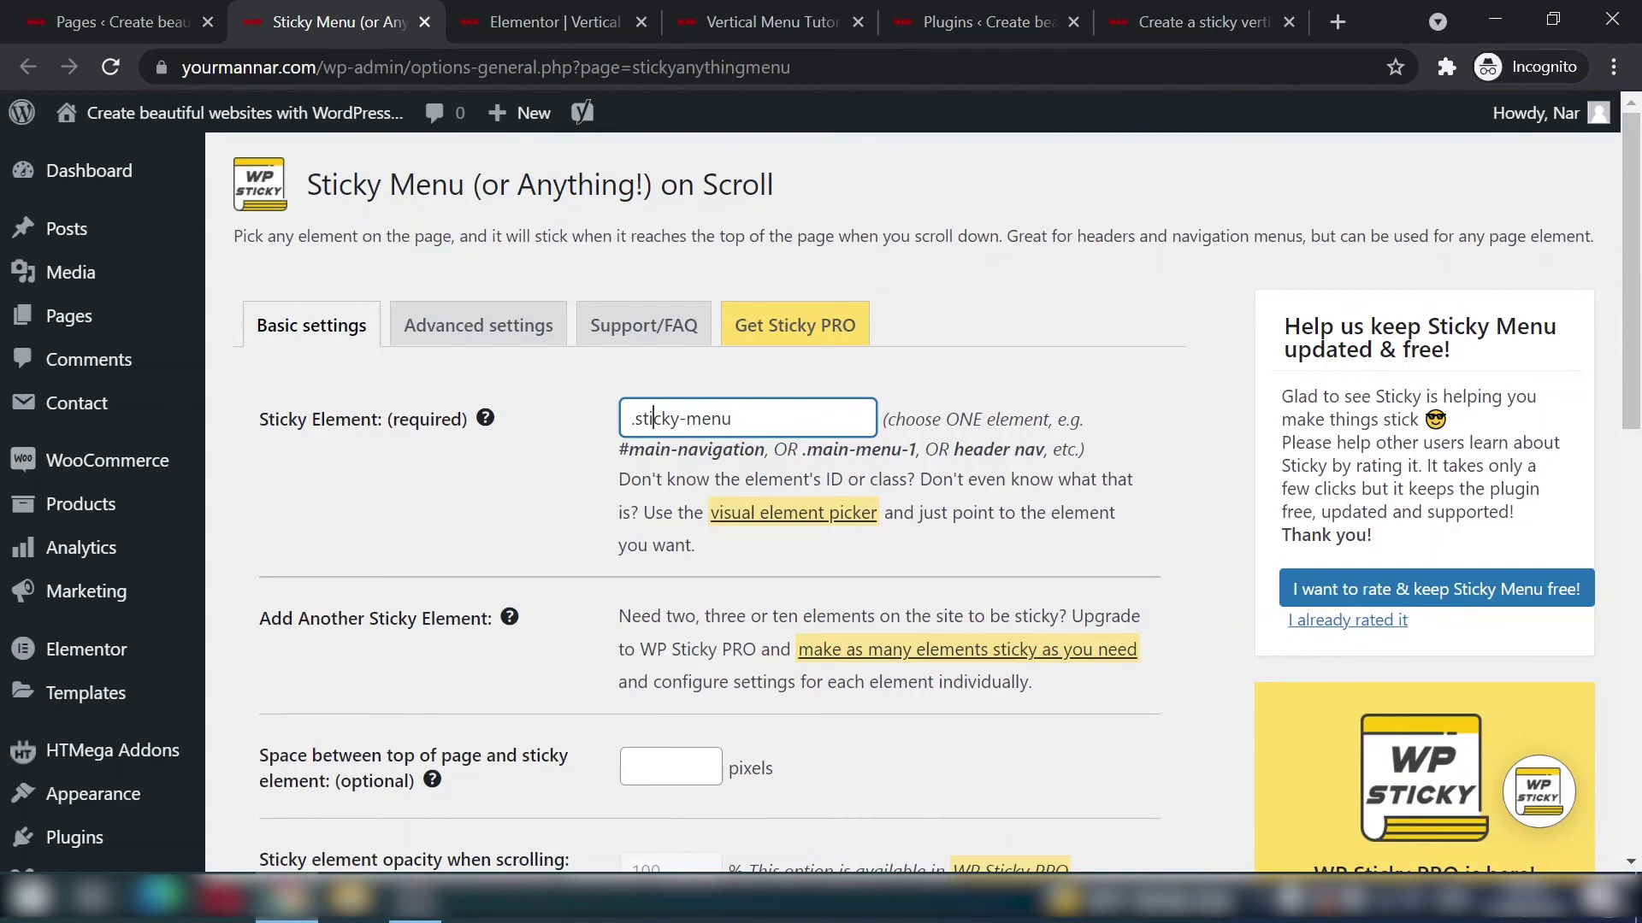
left_click(547, 21)
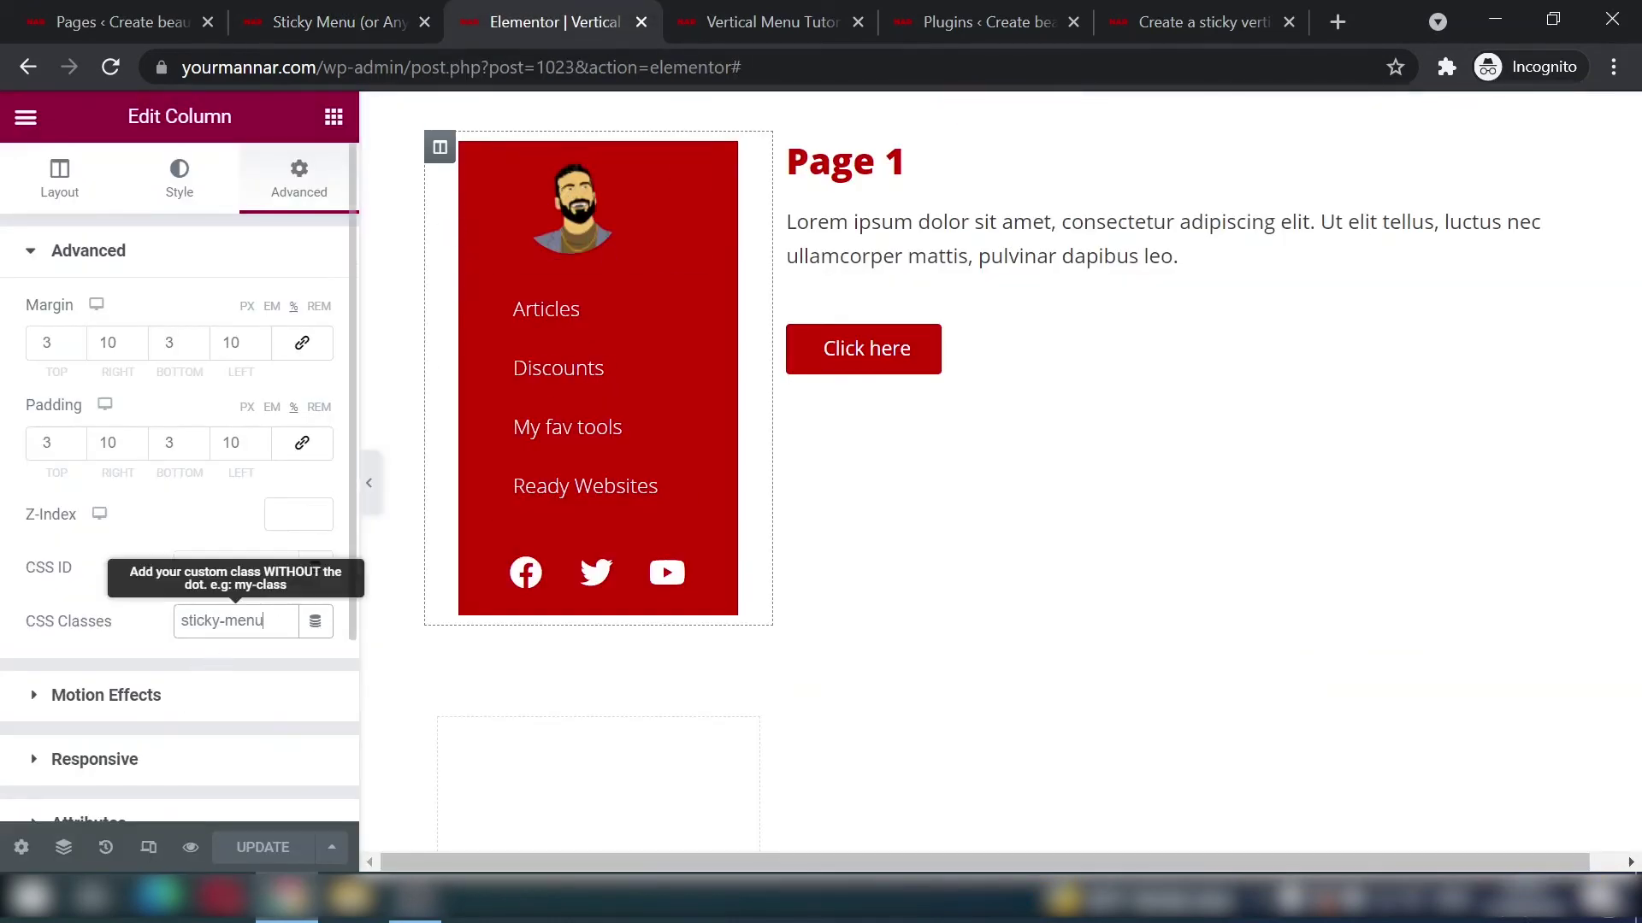
left_click_drag(226, 621, 82, 628)
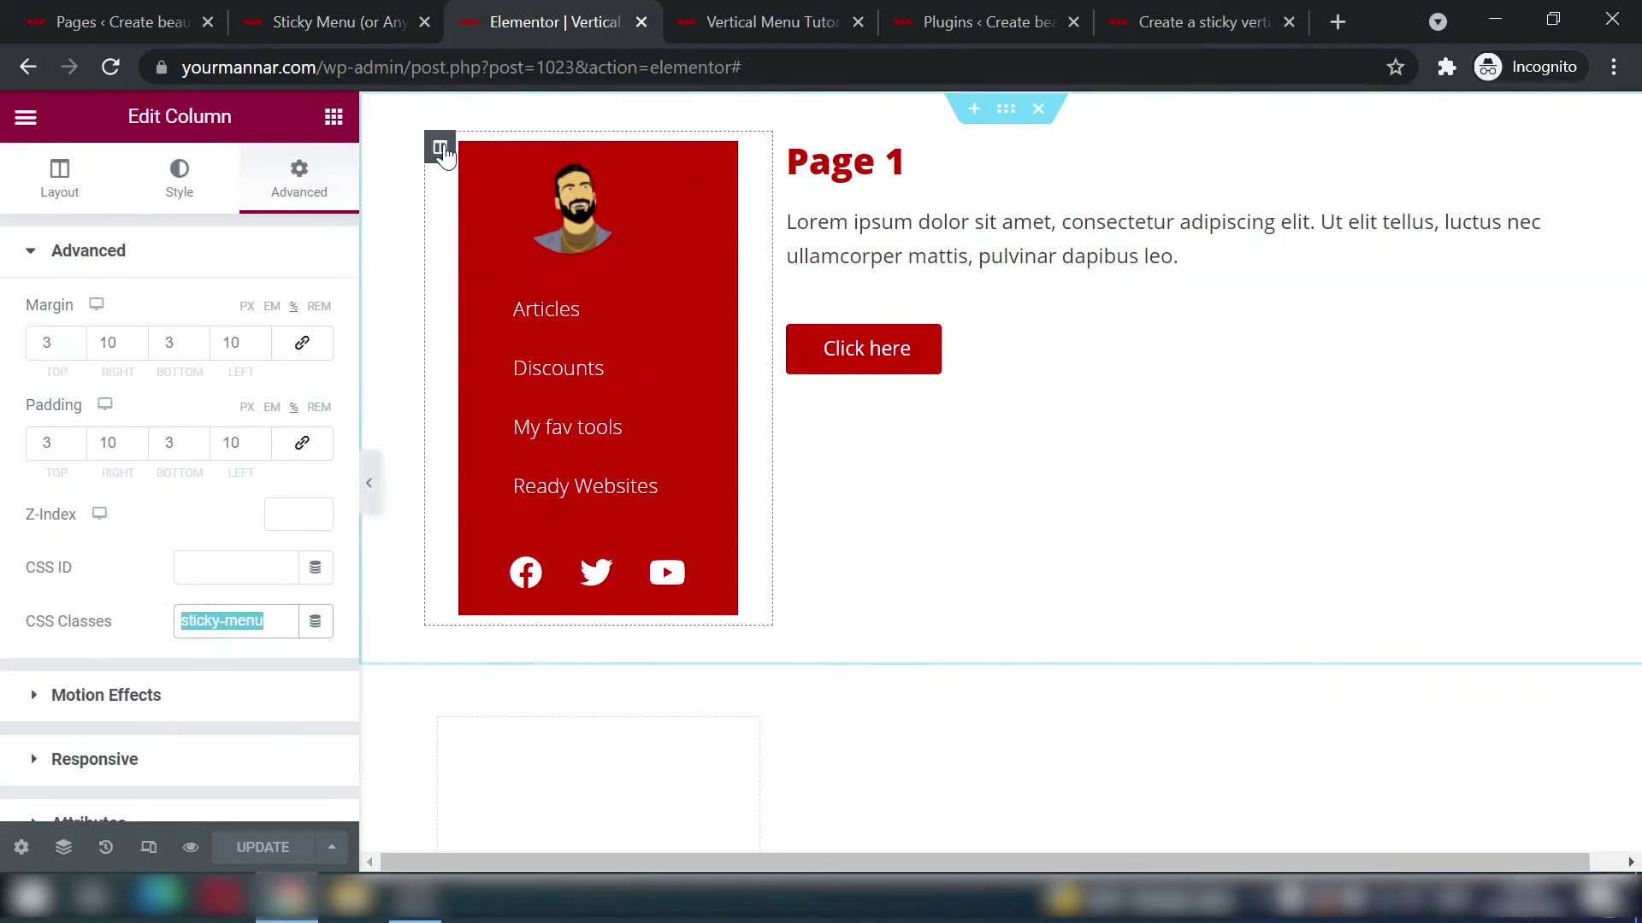
left_click(342, 21)
scroll(587, 498, "down", 12)
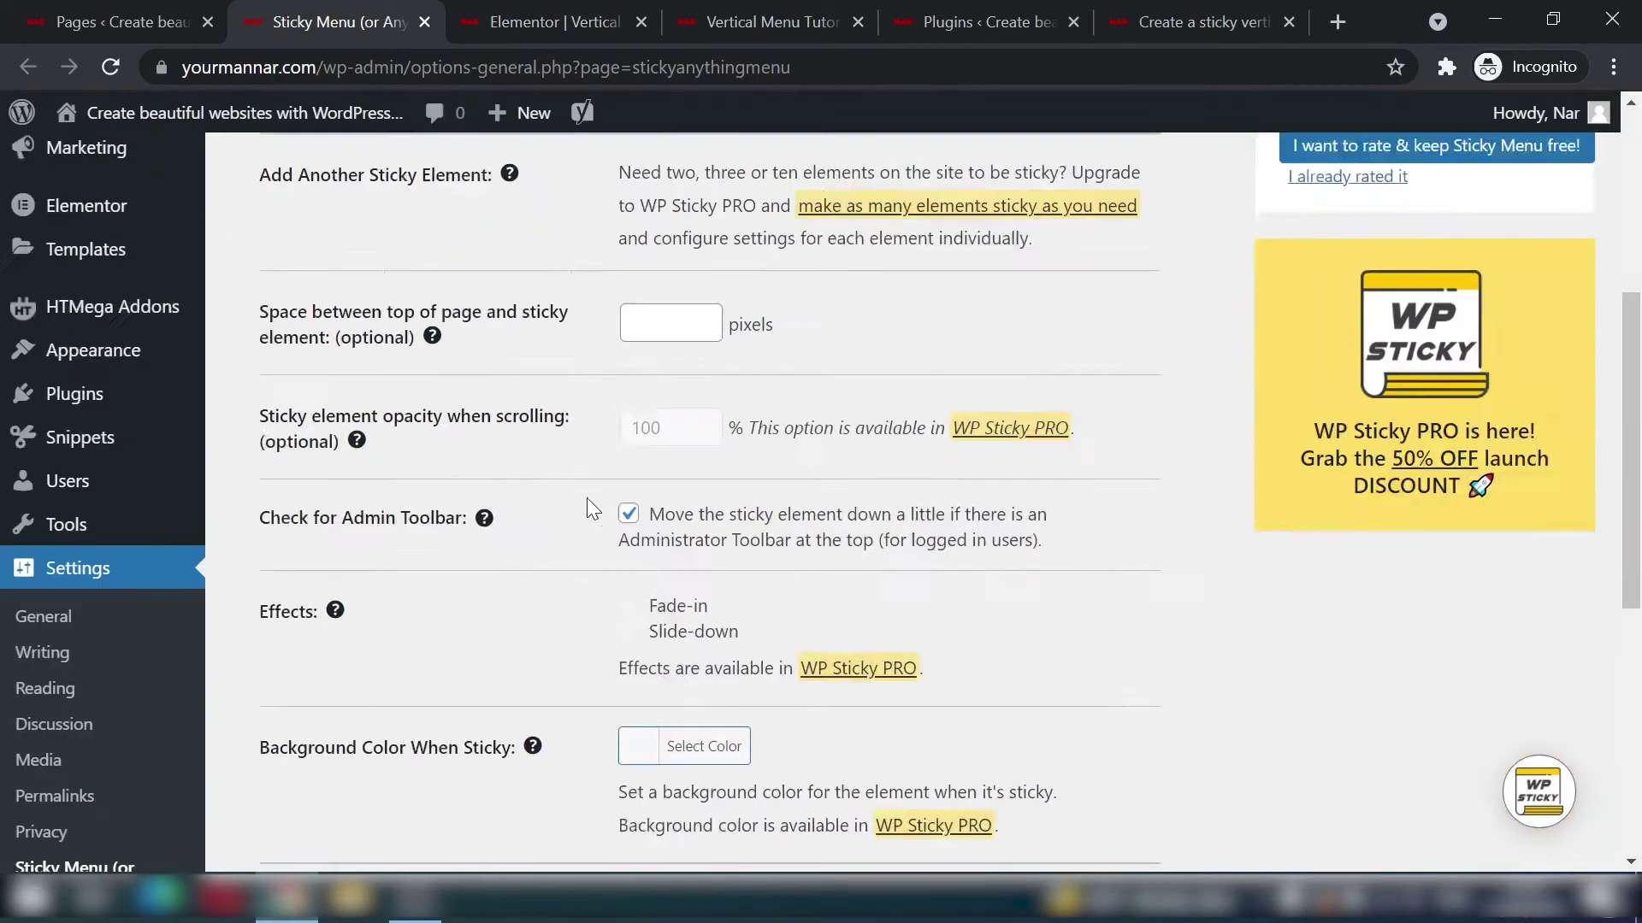
left_click(307, 780)
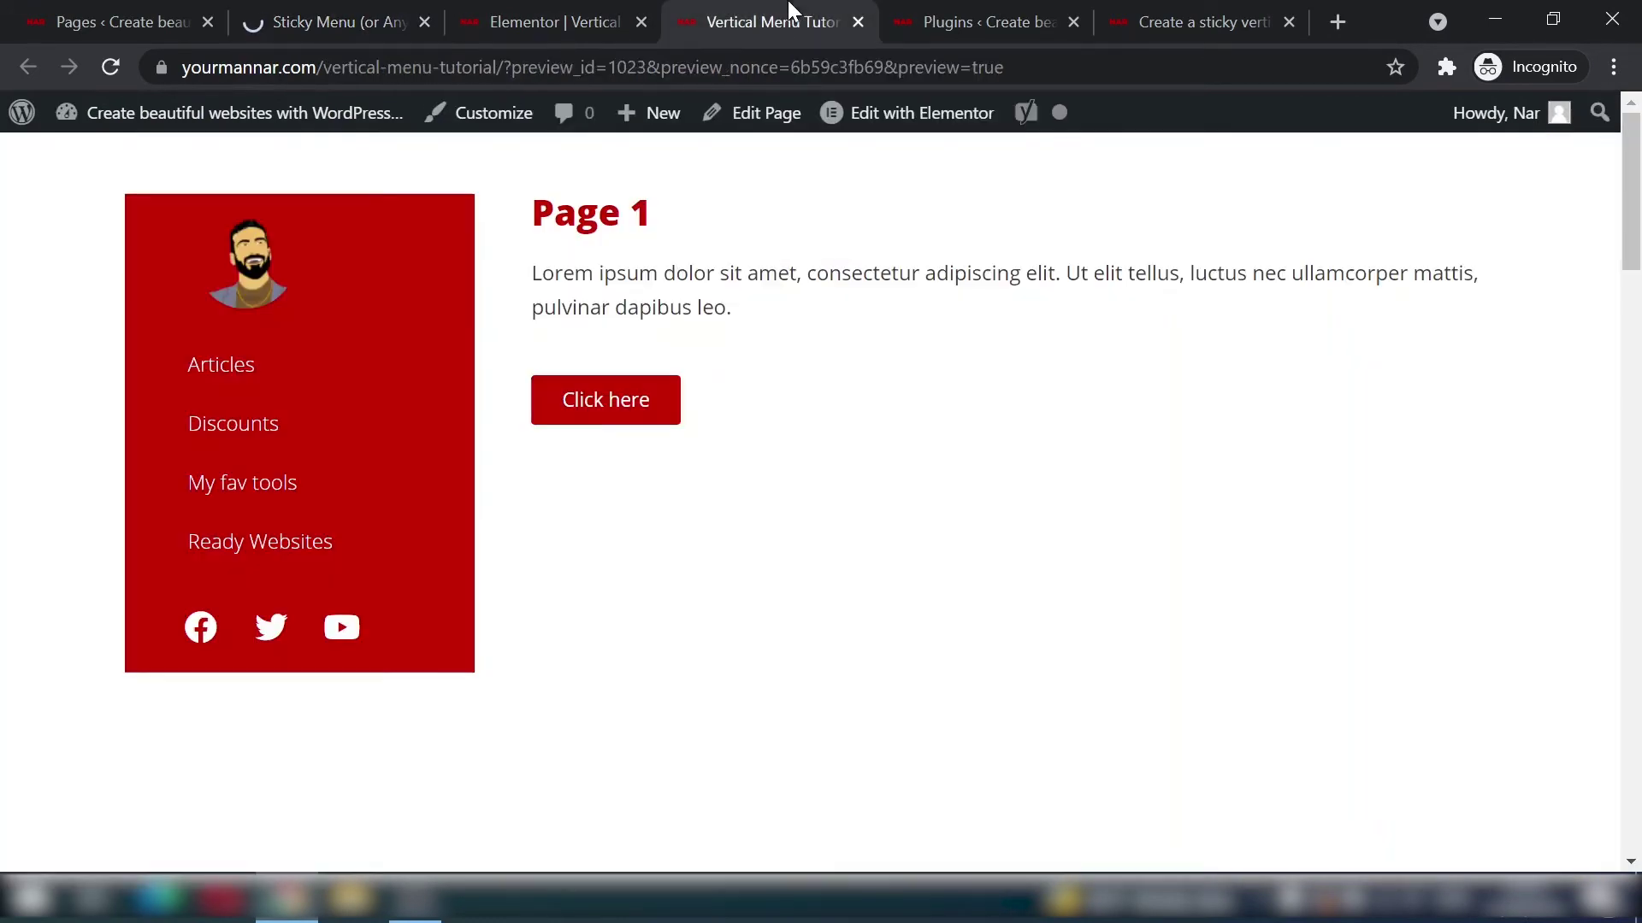
Step: Reload the Vertical Menu Tutorial preview and examine the red menu's behaviour along the whole page
left_click(769, 21)
left_click(752, 67)
key("Return")
scroll(772, 286, "down", 5)
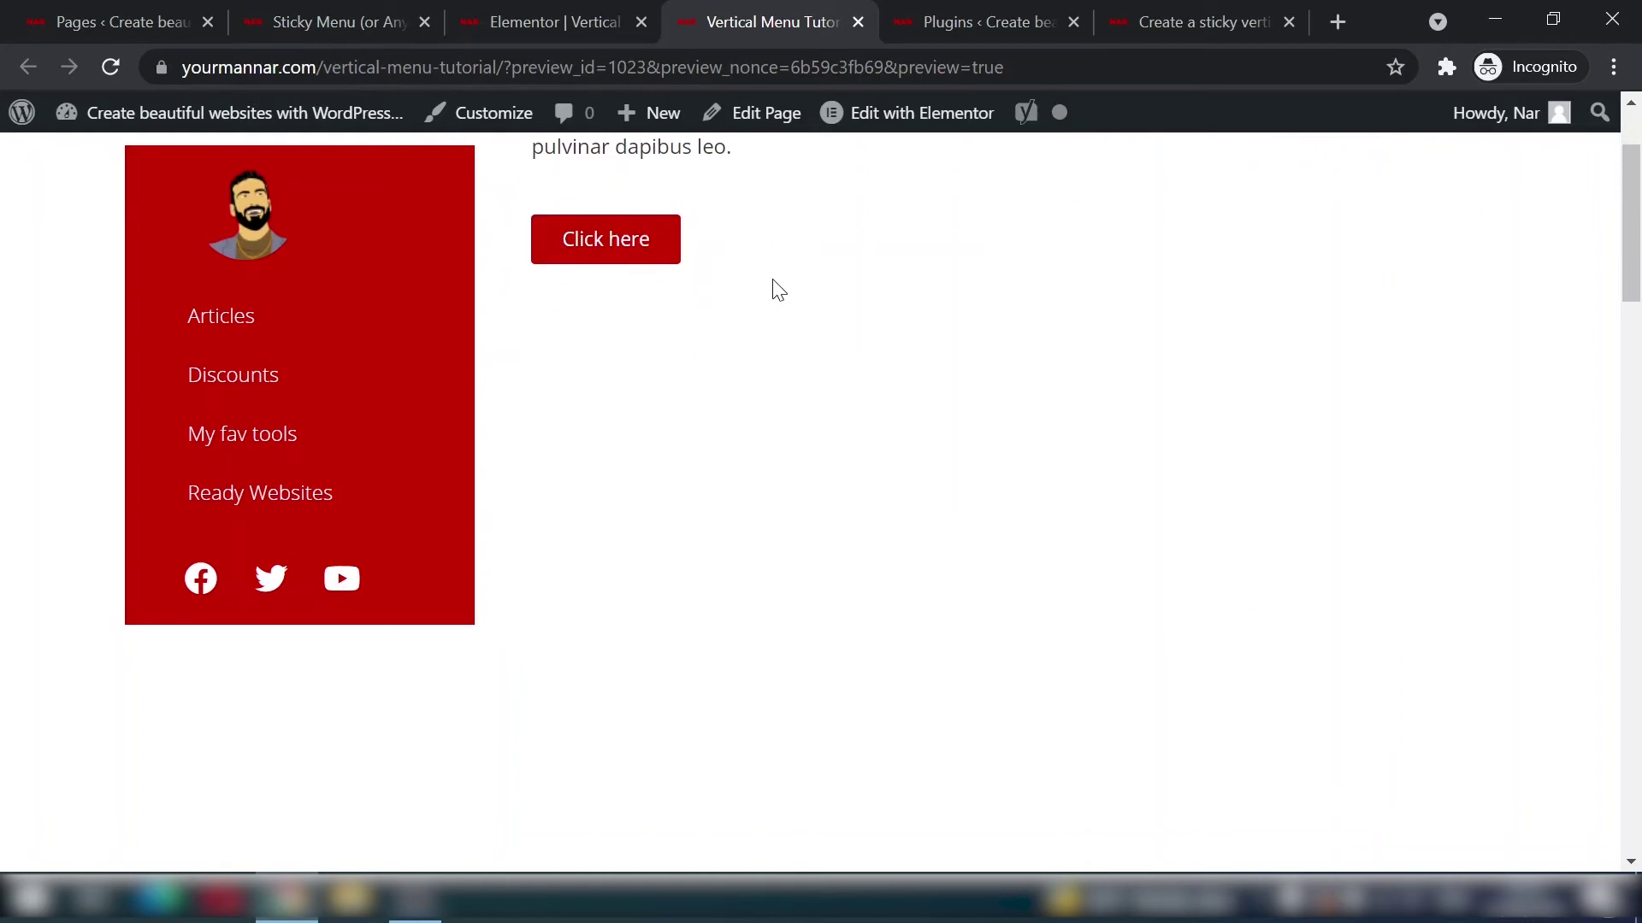
scroll(773, 289, "down", 10)
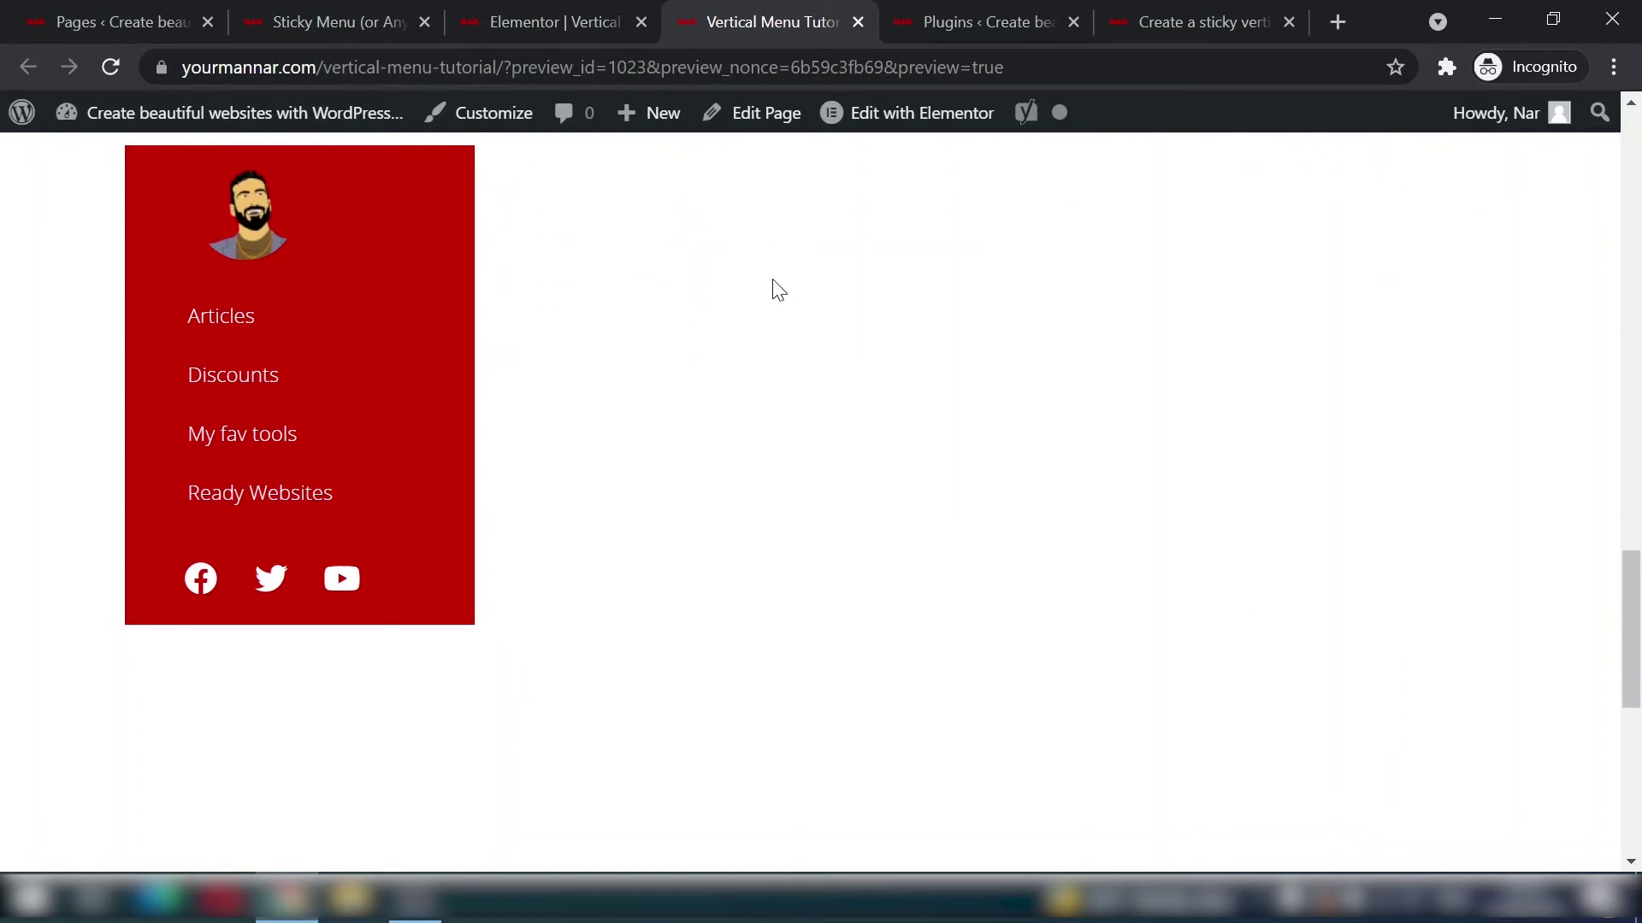
scroll(778, 293, "down", 5)
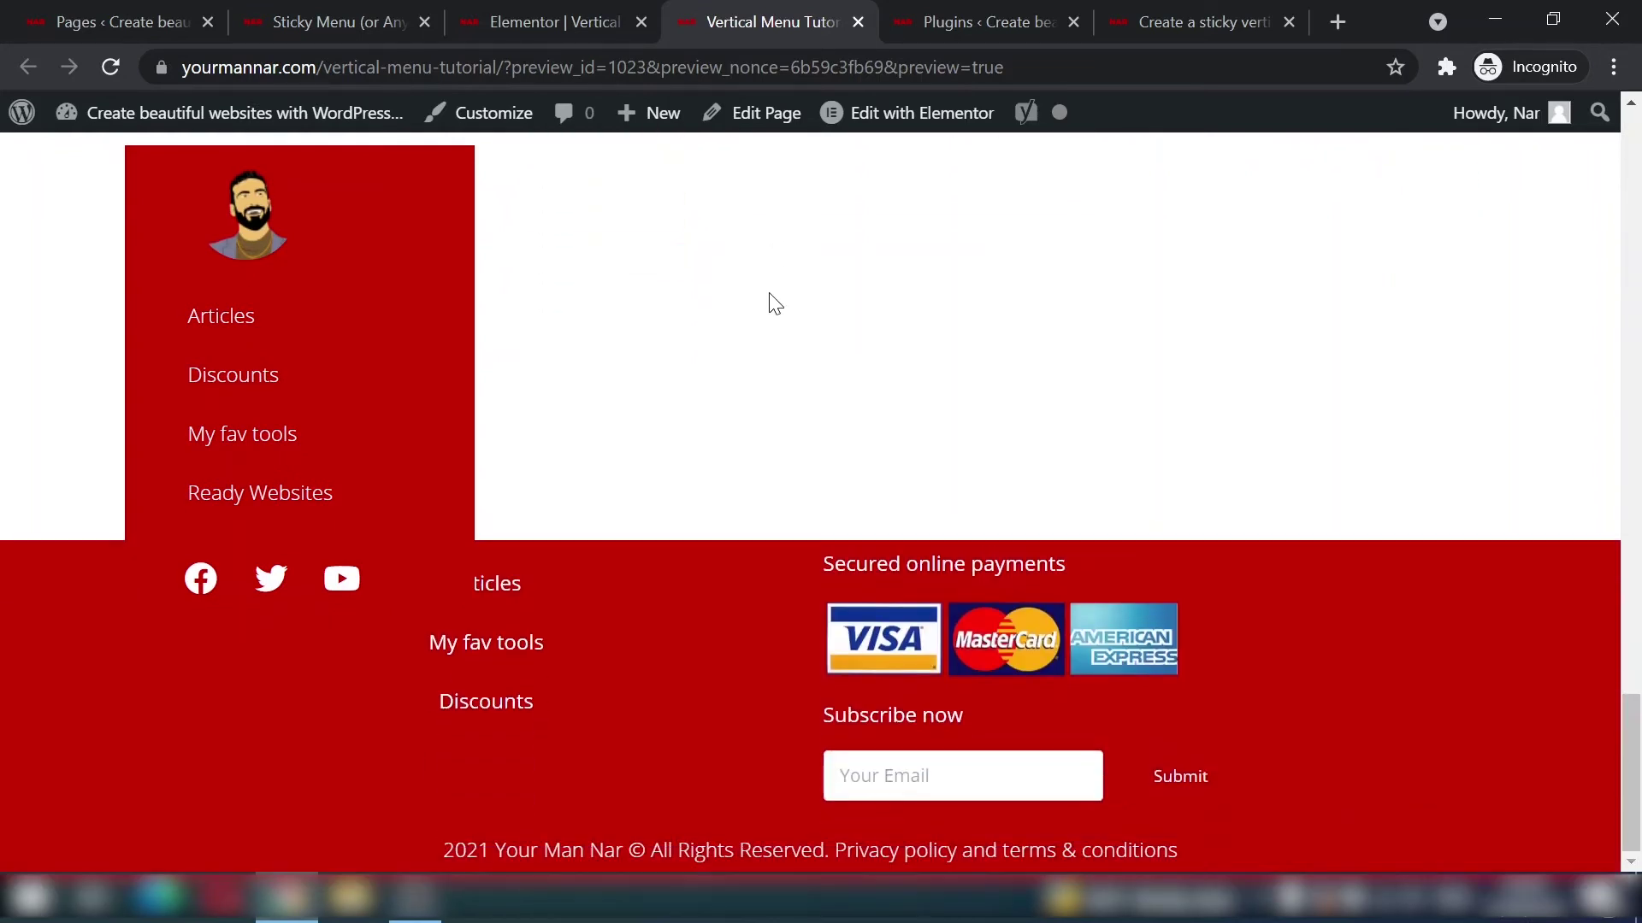
scroll(776, 300, "up", 10)
scroll(775, 304, "up", 5)
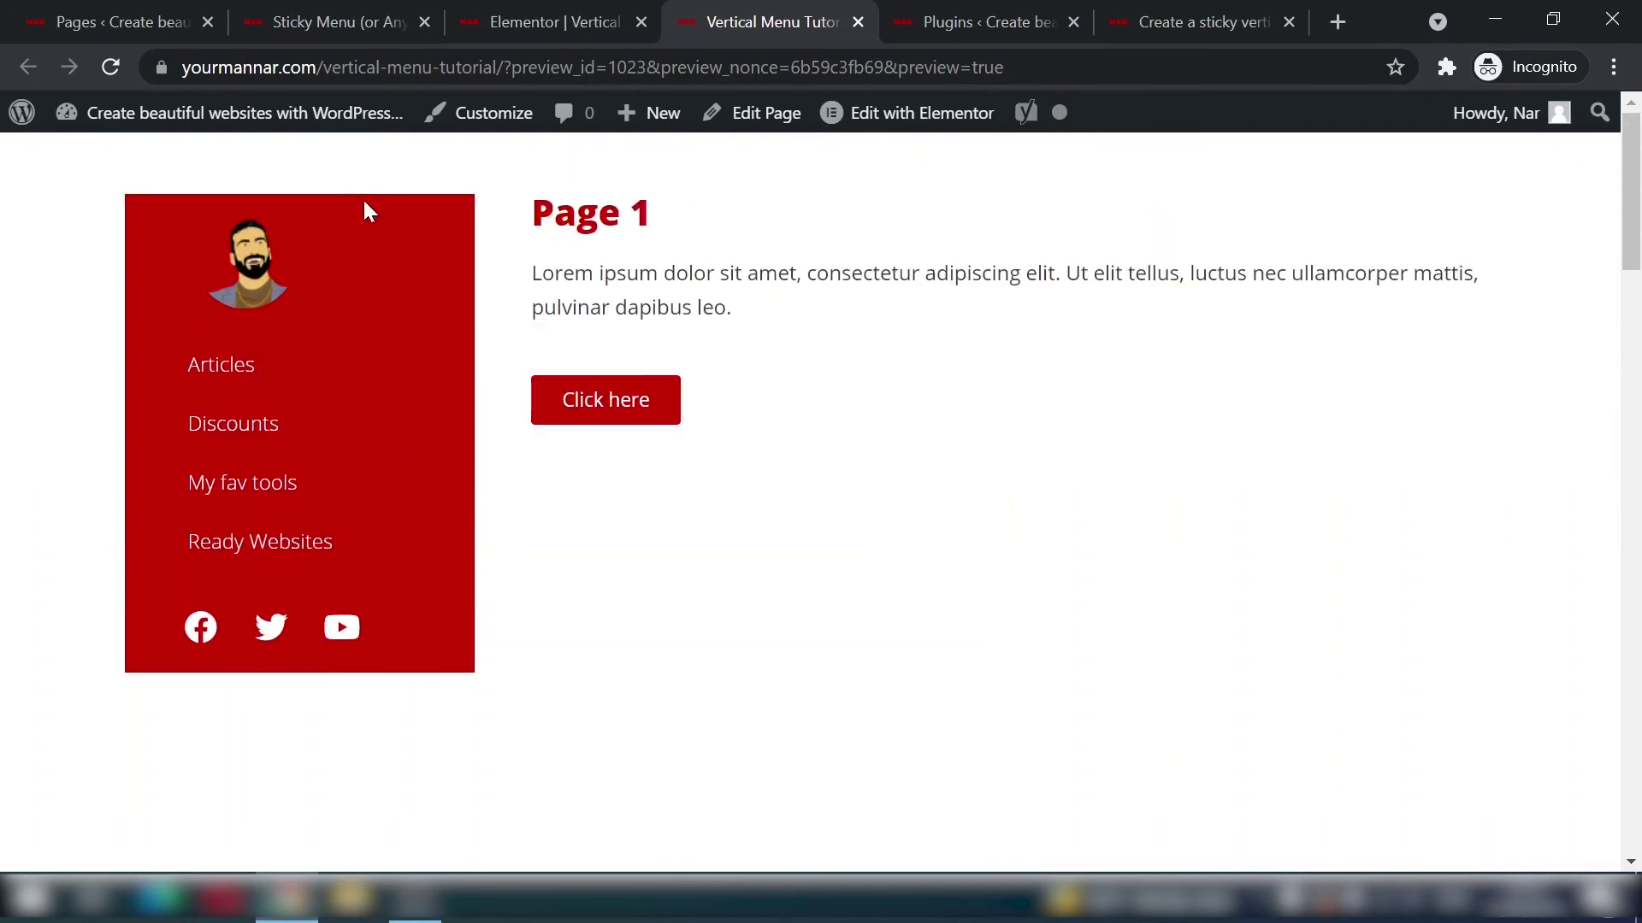
Step: Examine how the sticky menu behaves where it meets the footer at the end of the previewed page
scroll(670, 414, "down", 5)
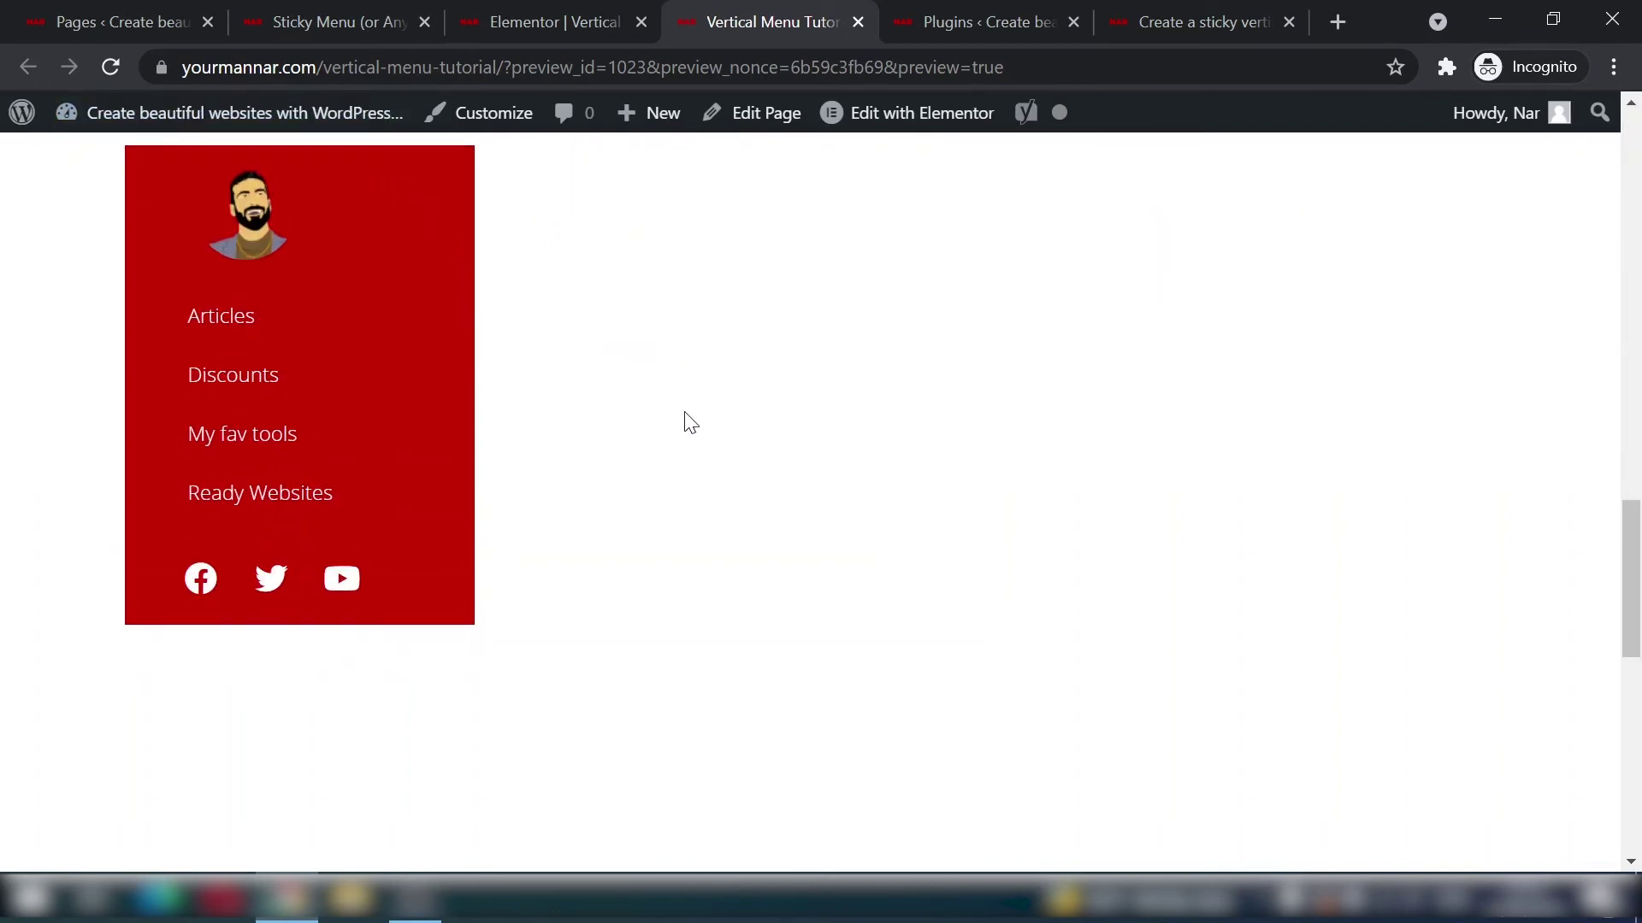
scroll(691, 422, "down", 5)
scroll(607, 525, "up", 2)
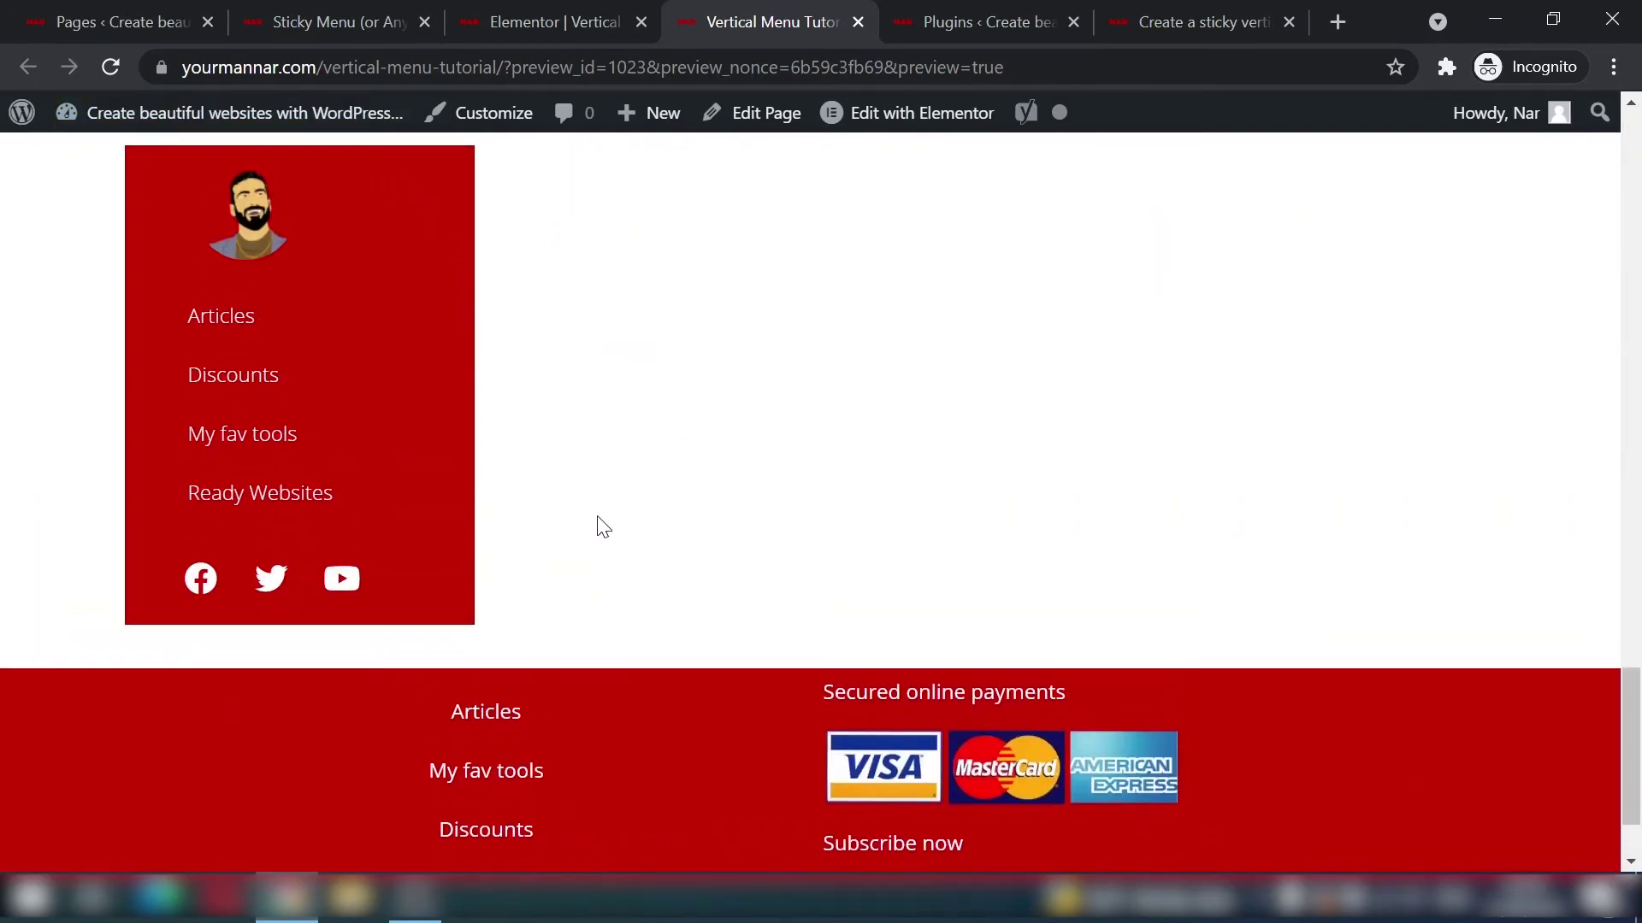
scroll(599, 581, "down", 2)
scroll(445, 667, "up", 4)
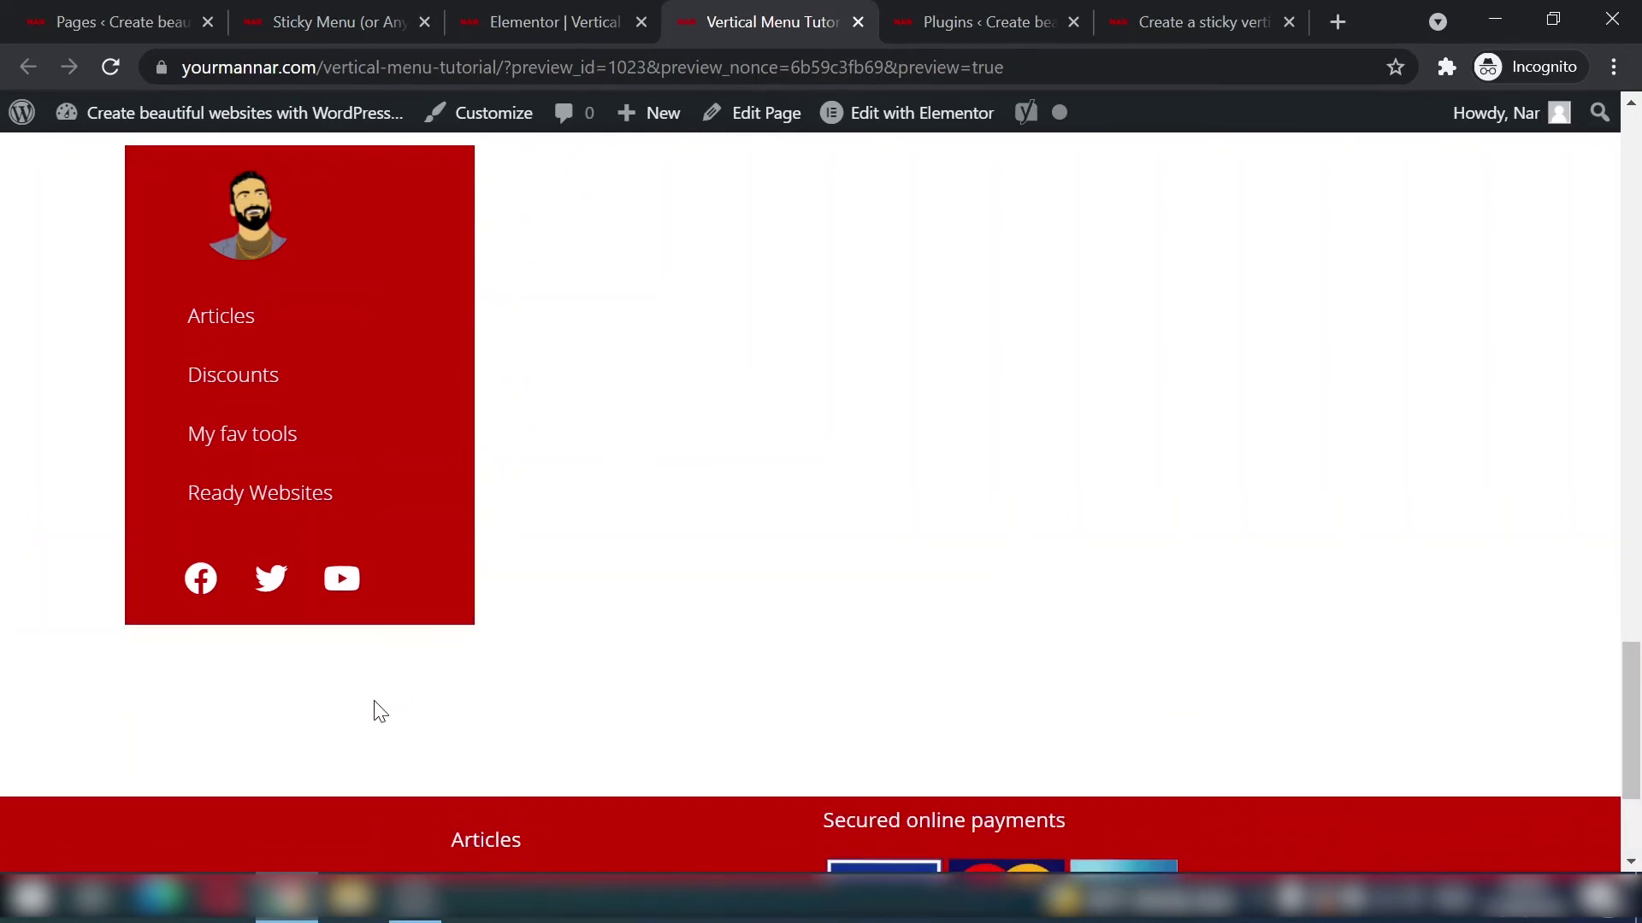
scroll(374, 710, "down", 2)
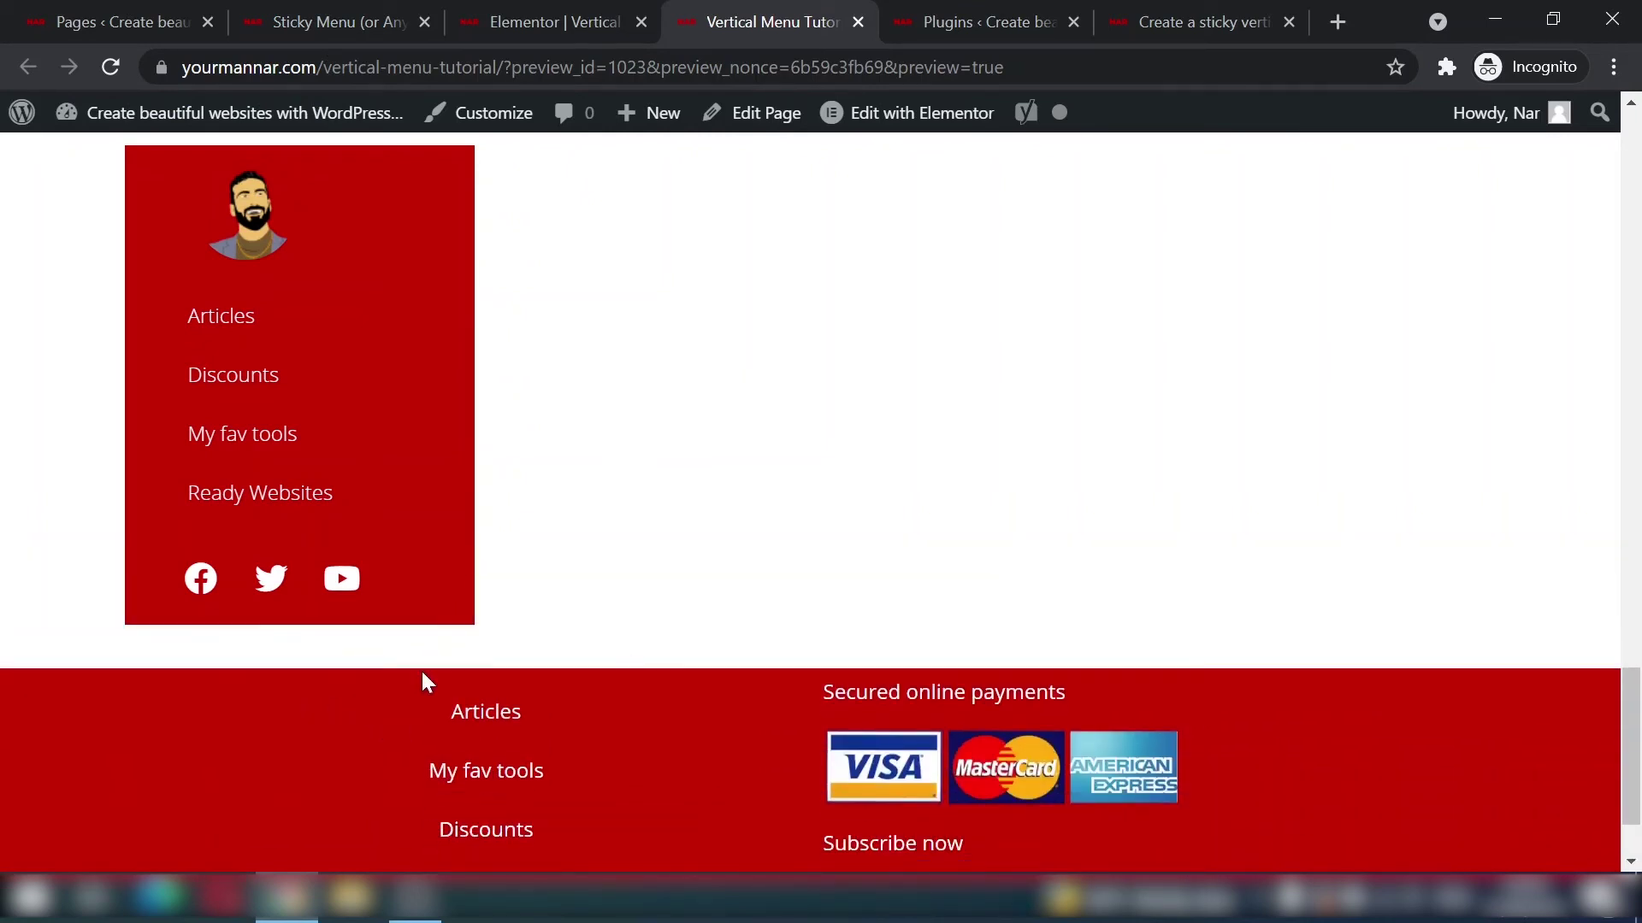
scroll(322, 684, "down", 2)
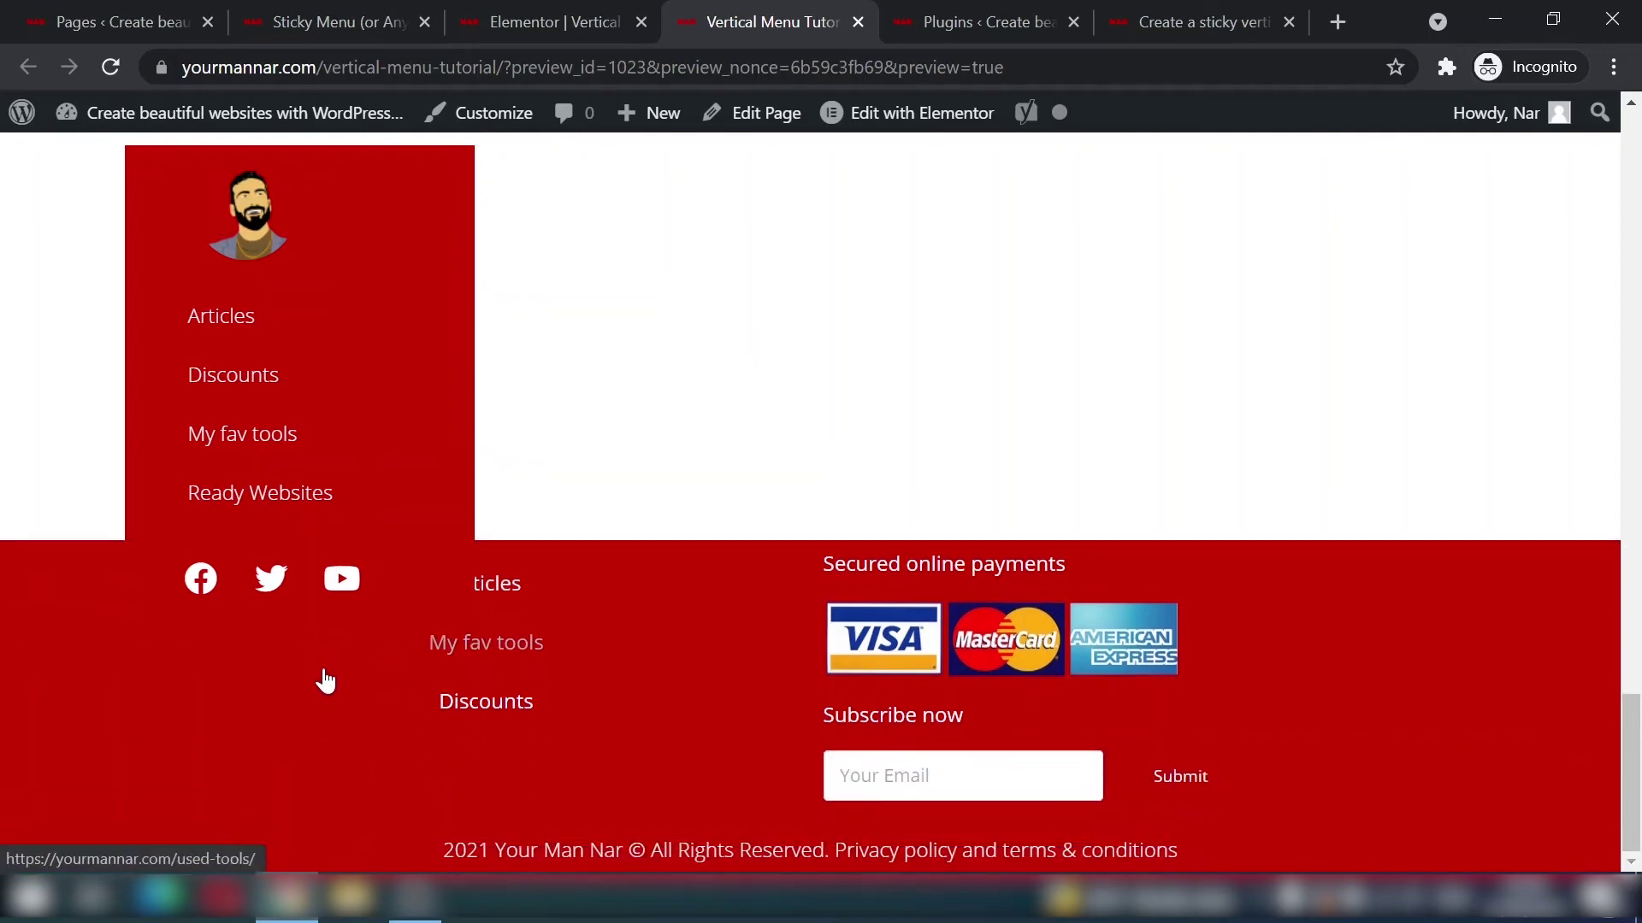
scroll(334, 706, "up", 4)
scroll(343, 737, "down", 2)
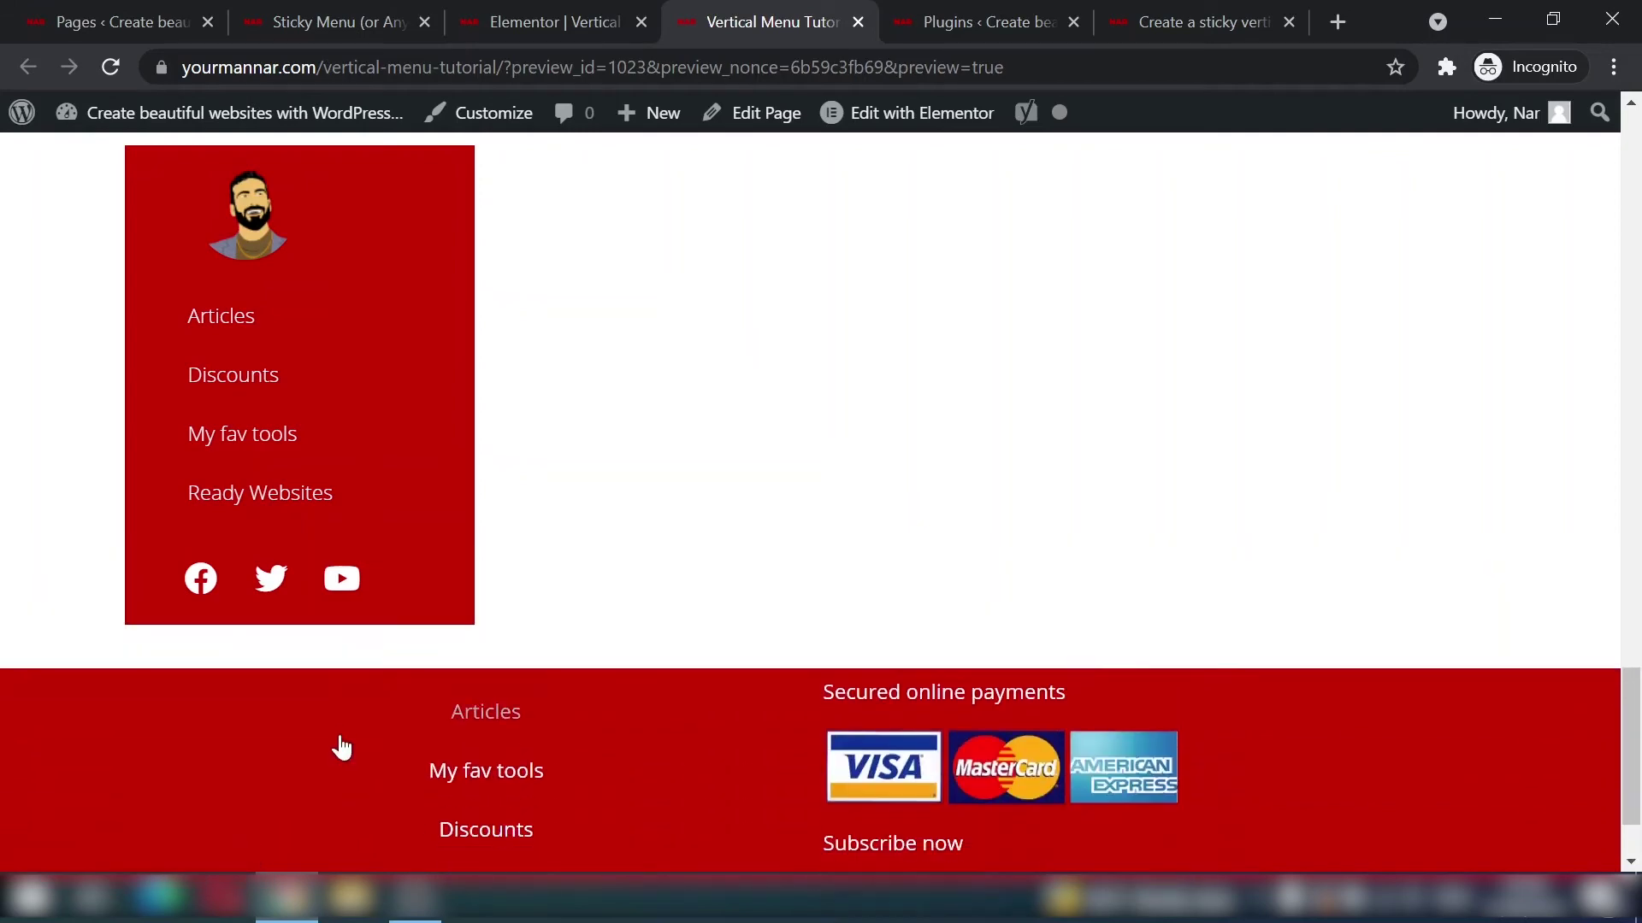
Step: Return to the Sticky Menu plugin page, review the basic settings and open the advanced settings
left_click(543, 12)
left_click(331, 12)
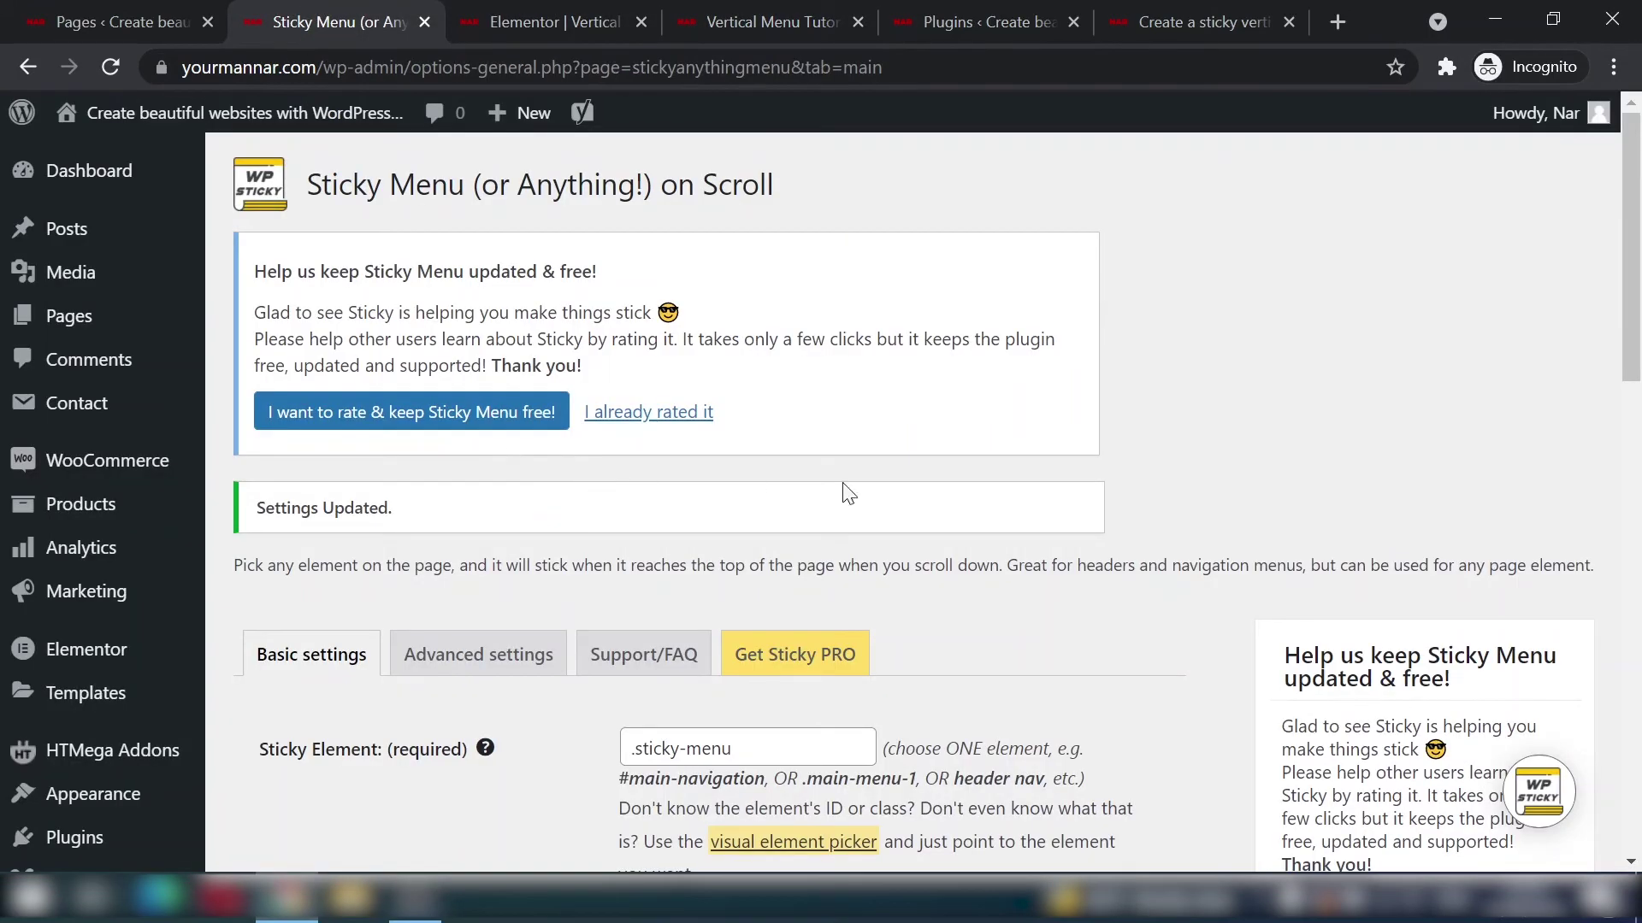
scroll(577, 674, "down", 5)
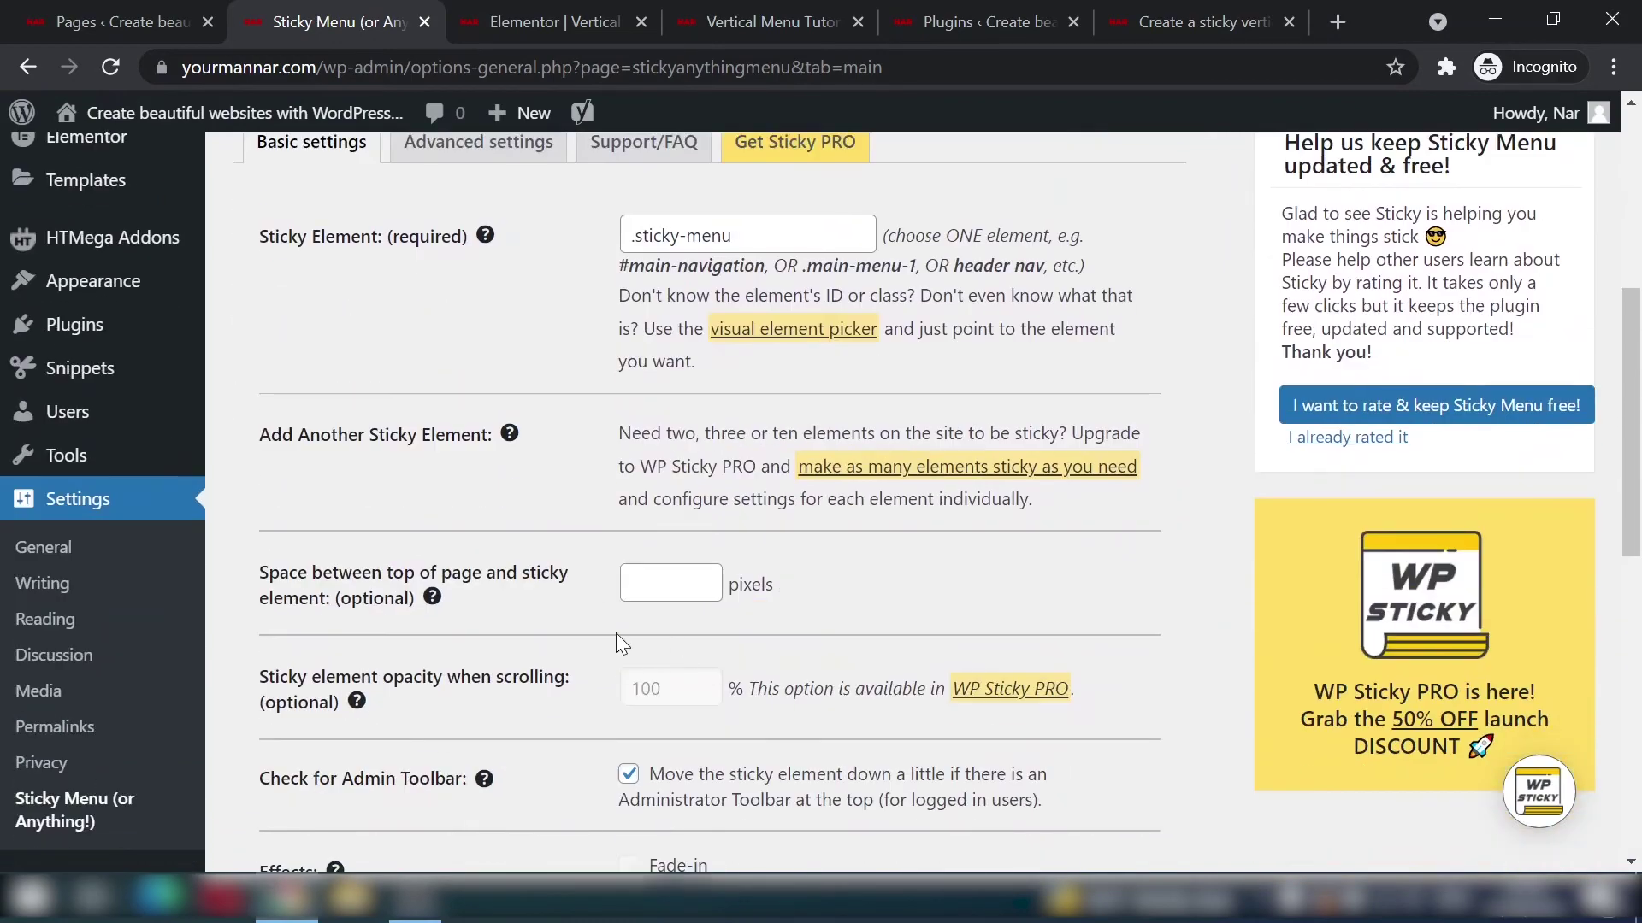
scroll(619, 643, "down", 1)
scroll(619, 643, "up", 7)
left_click(462, 652)
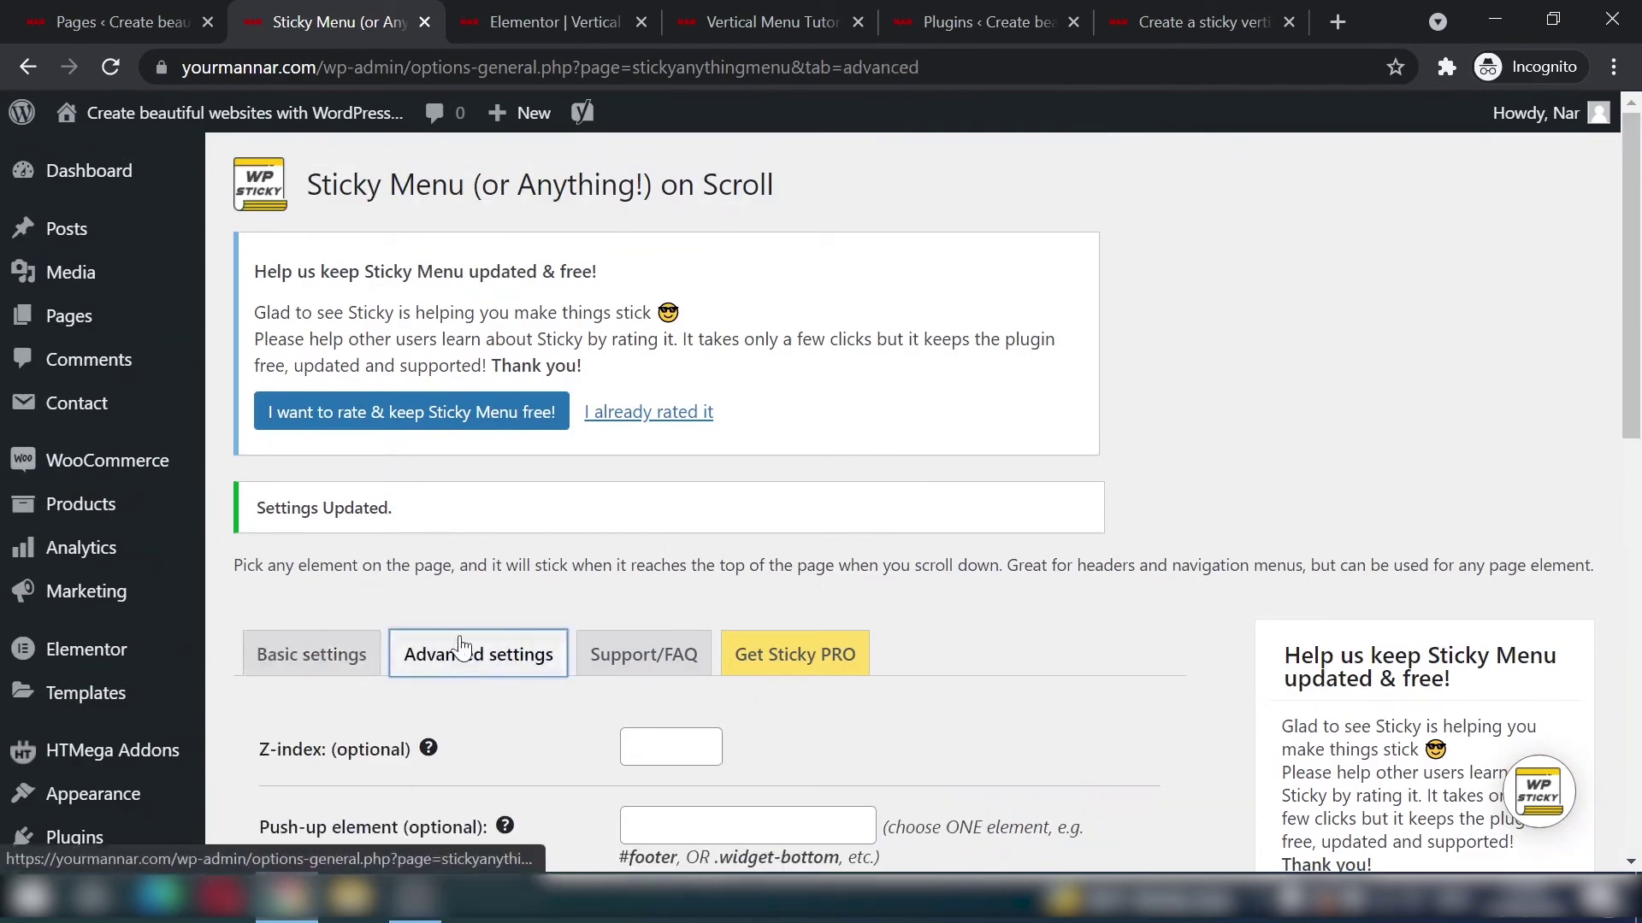
scroll(462, 648, "down", 3)
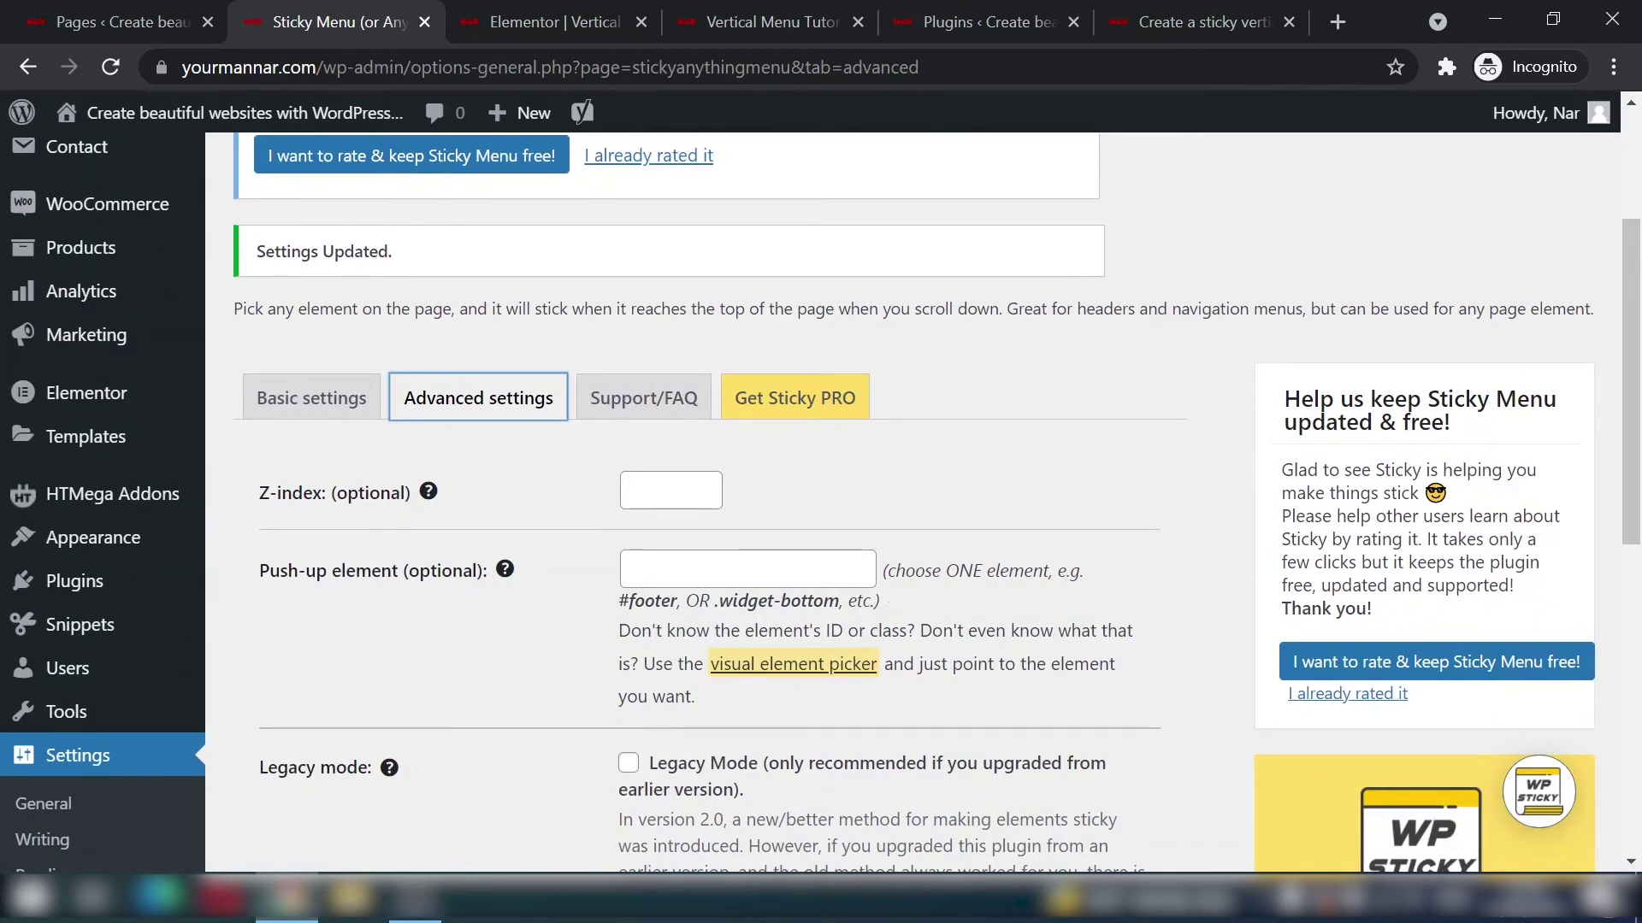
Step: Recheck the footer area in the page preview and enter .footer as the push-up element in the plugin's advanced settings
left_click(752, 21)
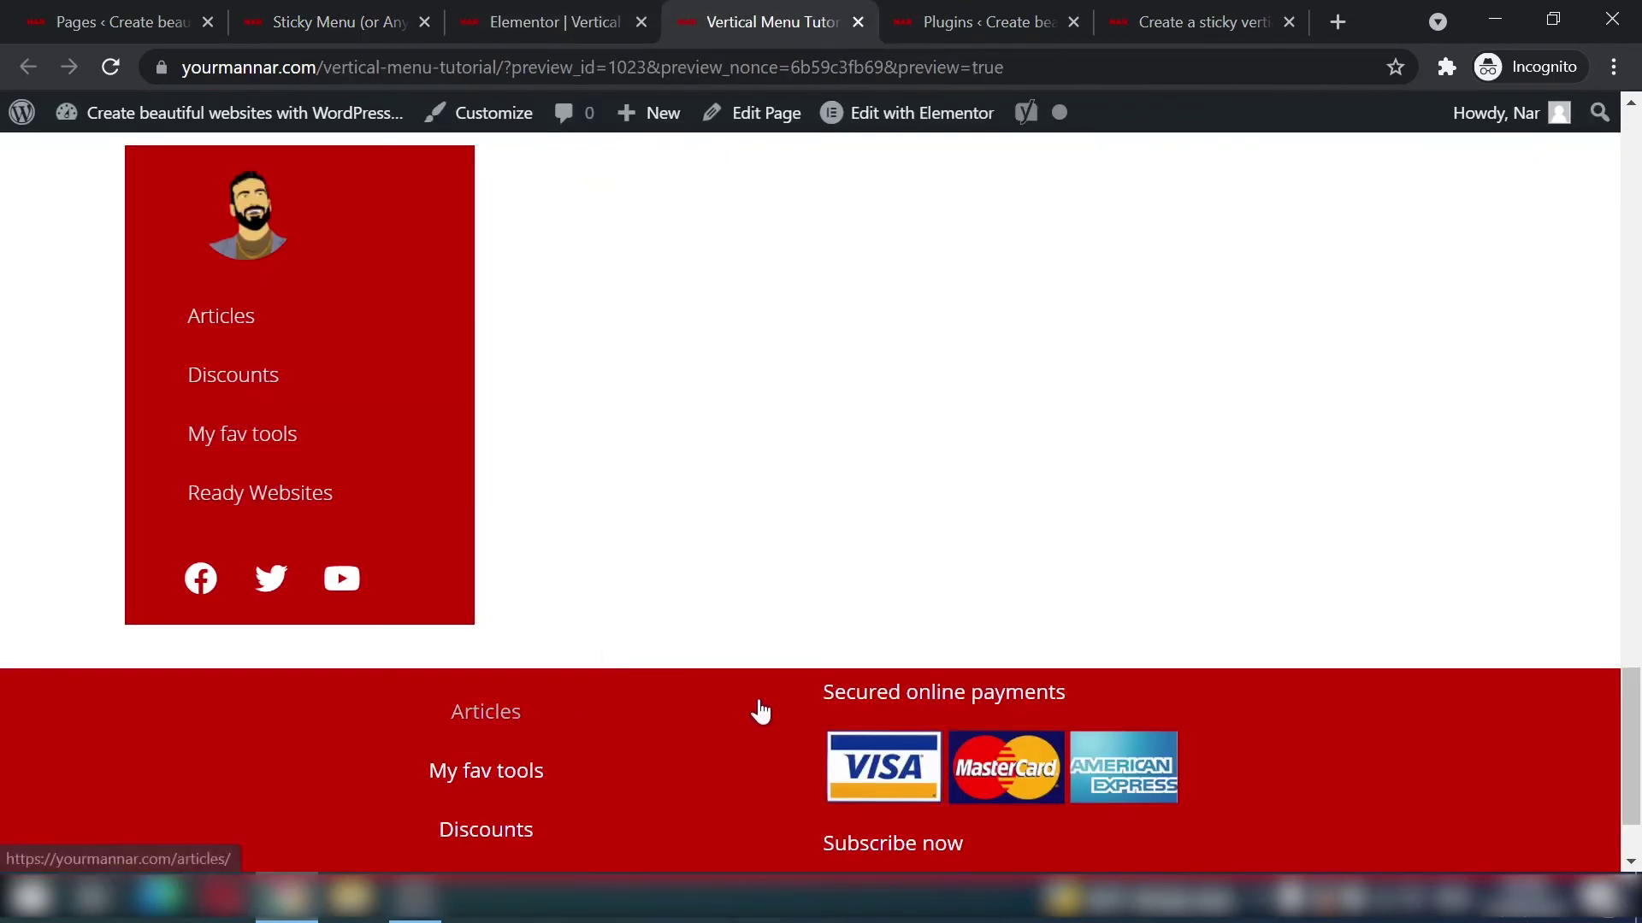
scroll(982, 539, "down", 2)
scroll(685, 663, "up", 3)
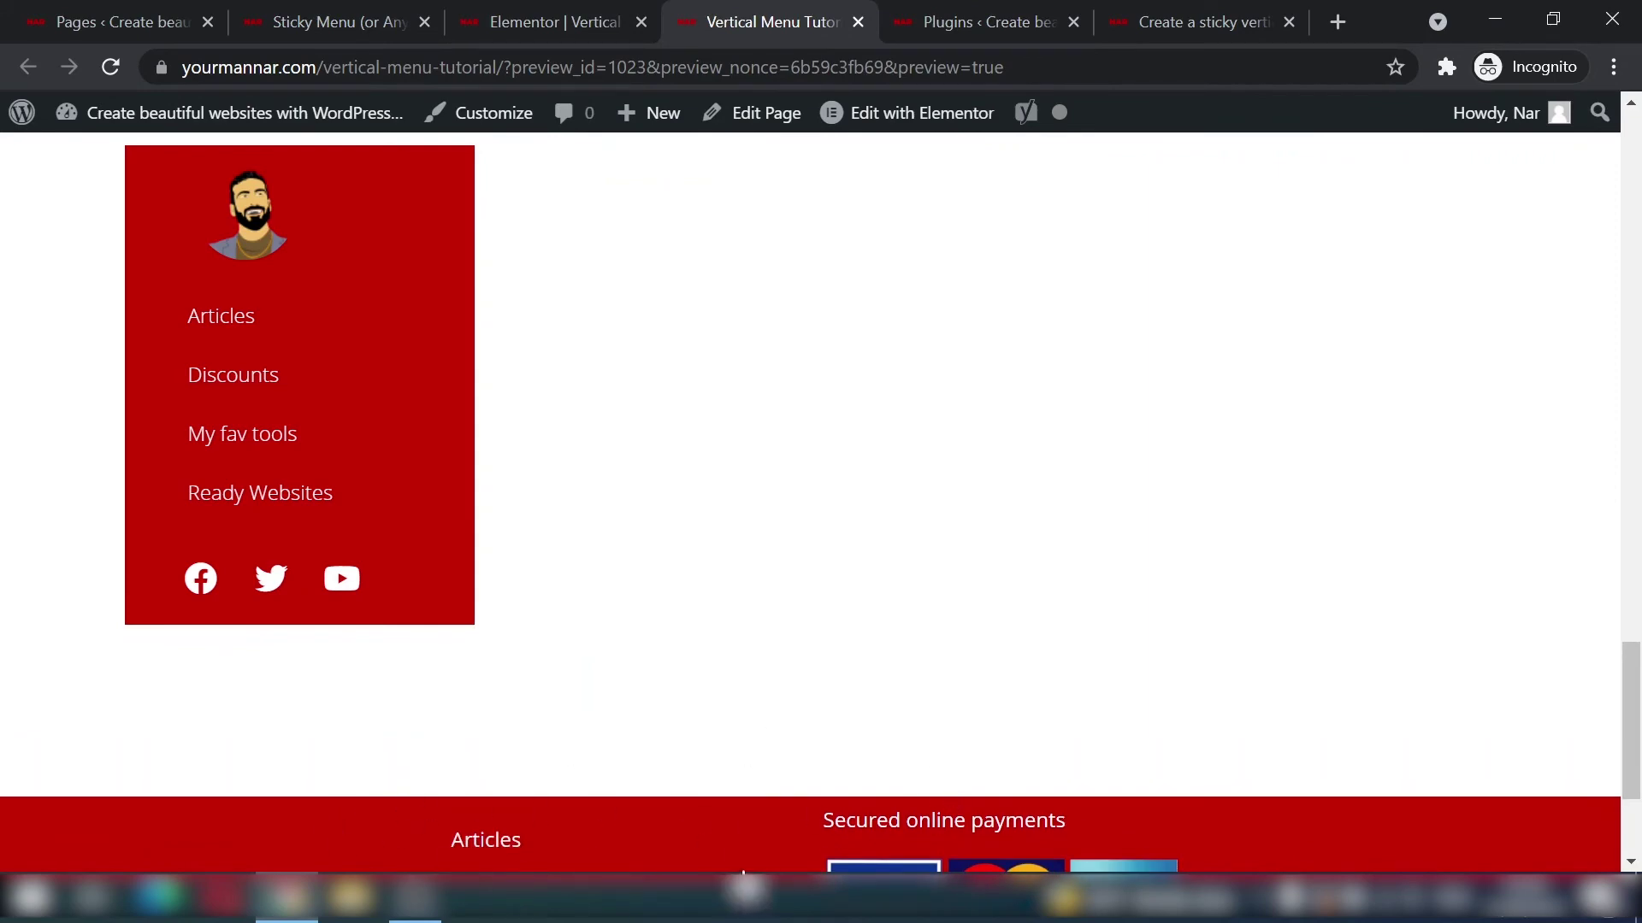
left_click(348, 16)
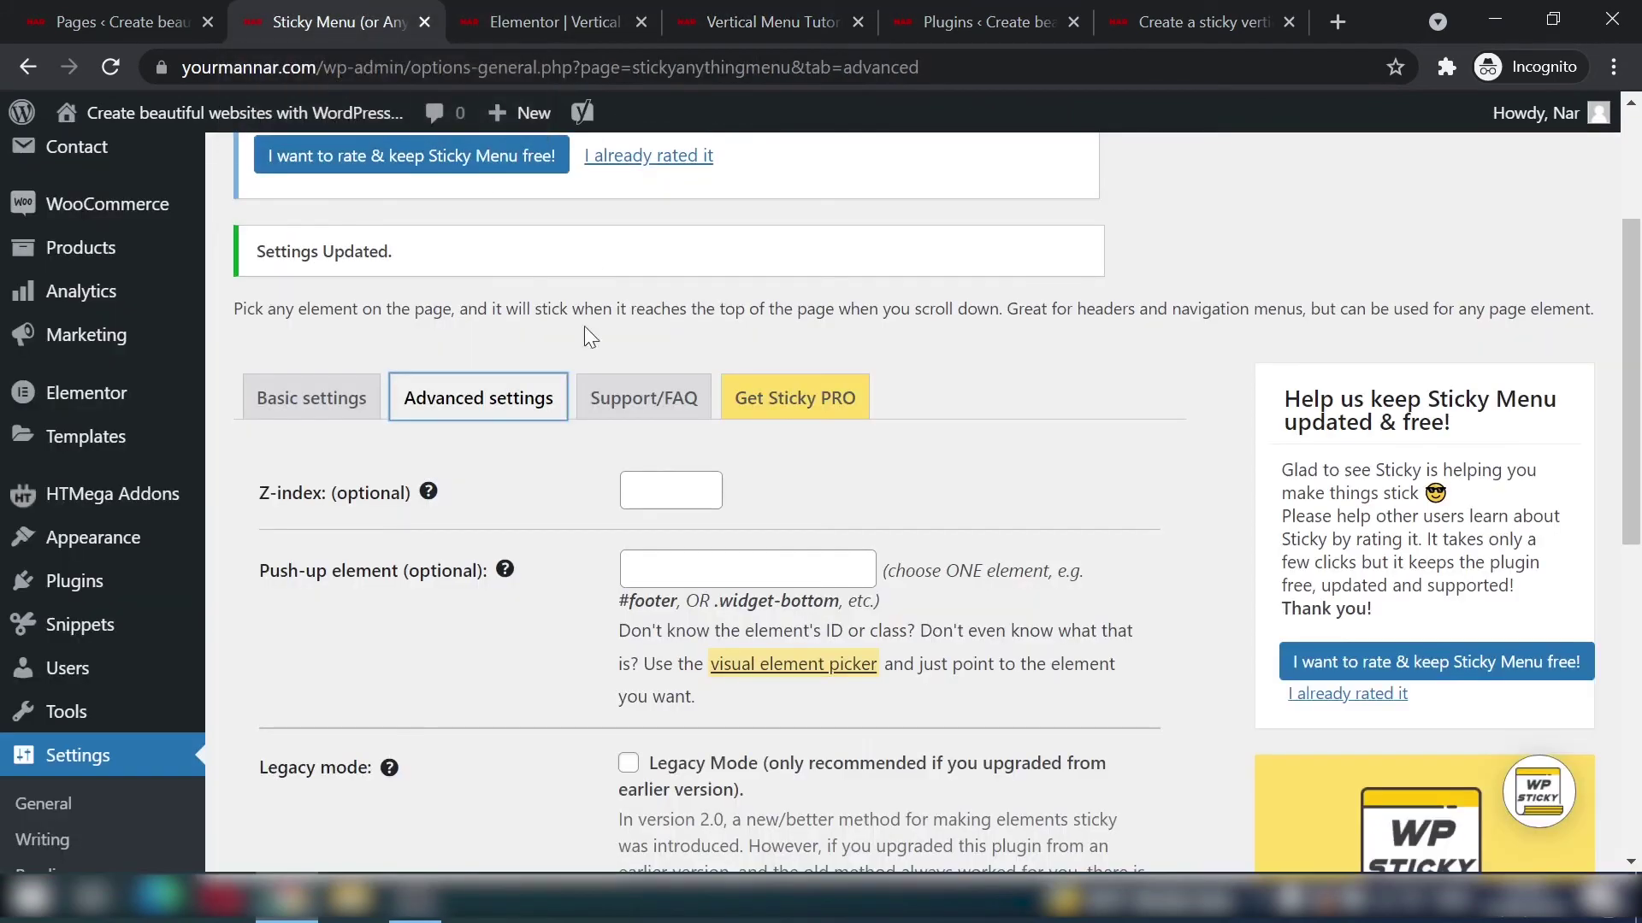
left_click(747, 569)
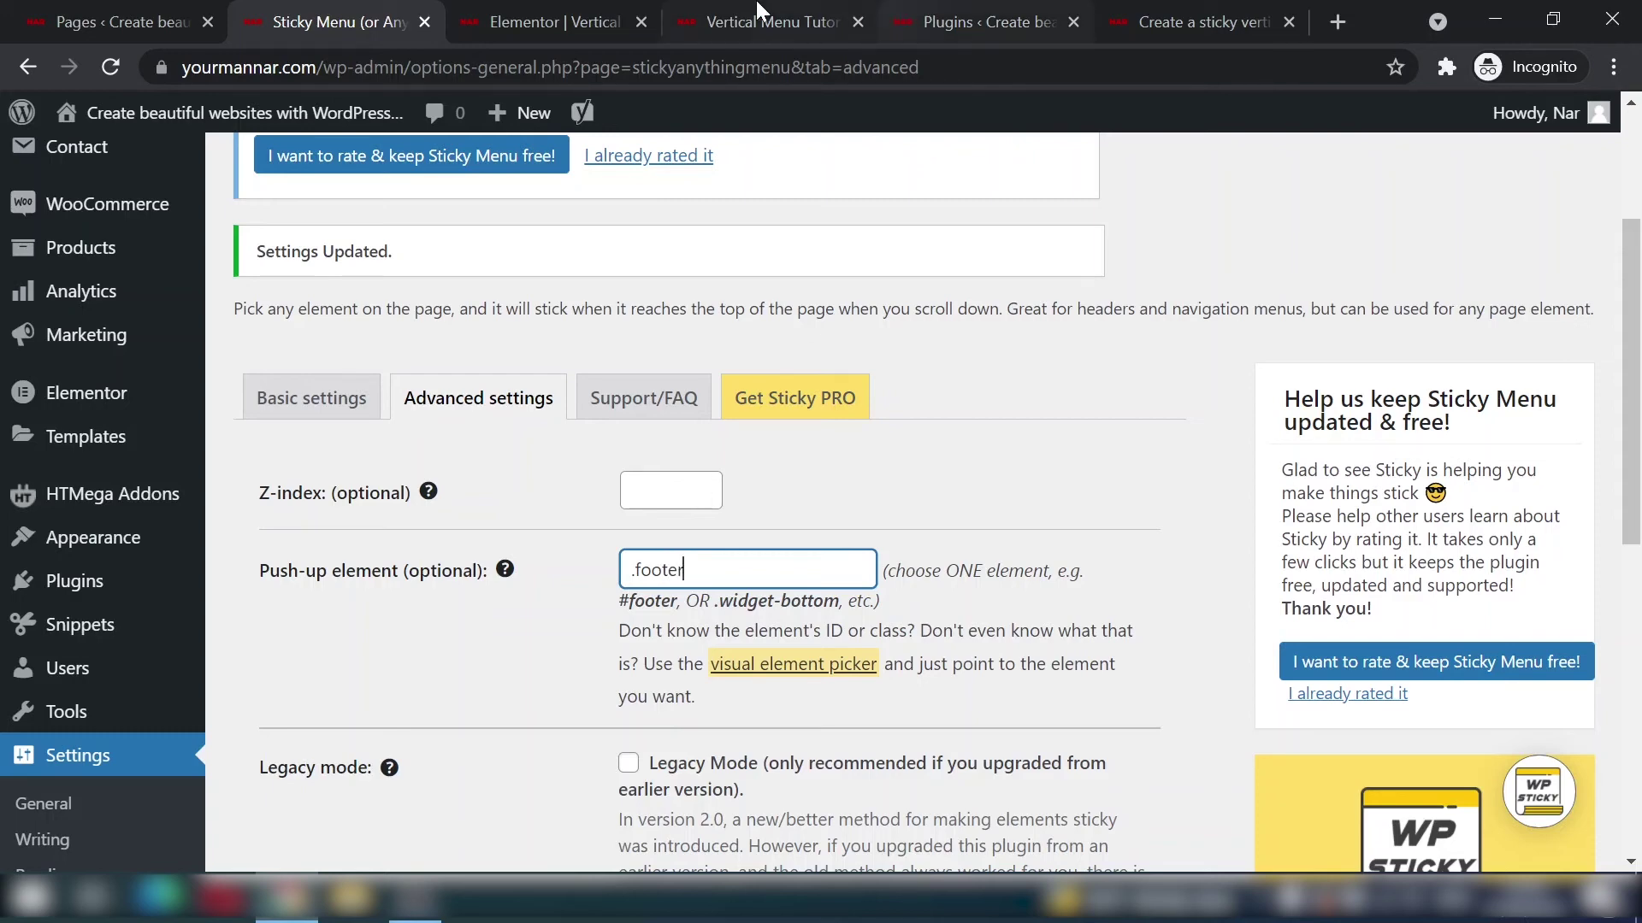
Step: Open the Footer template for editing in Elementor from the Elementor Header & Footer Builder list in WordPress
left_click(727, 10)
scroll(685, 832, "down", 2)
left_click(604, 17)
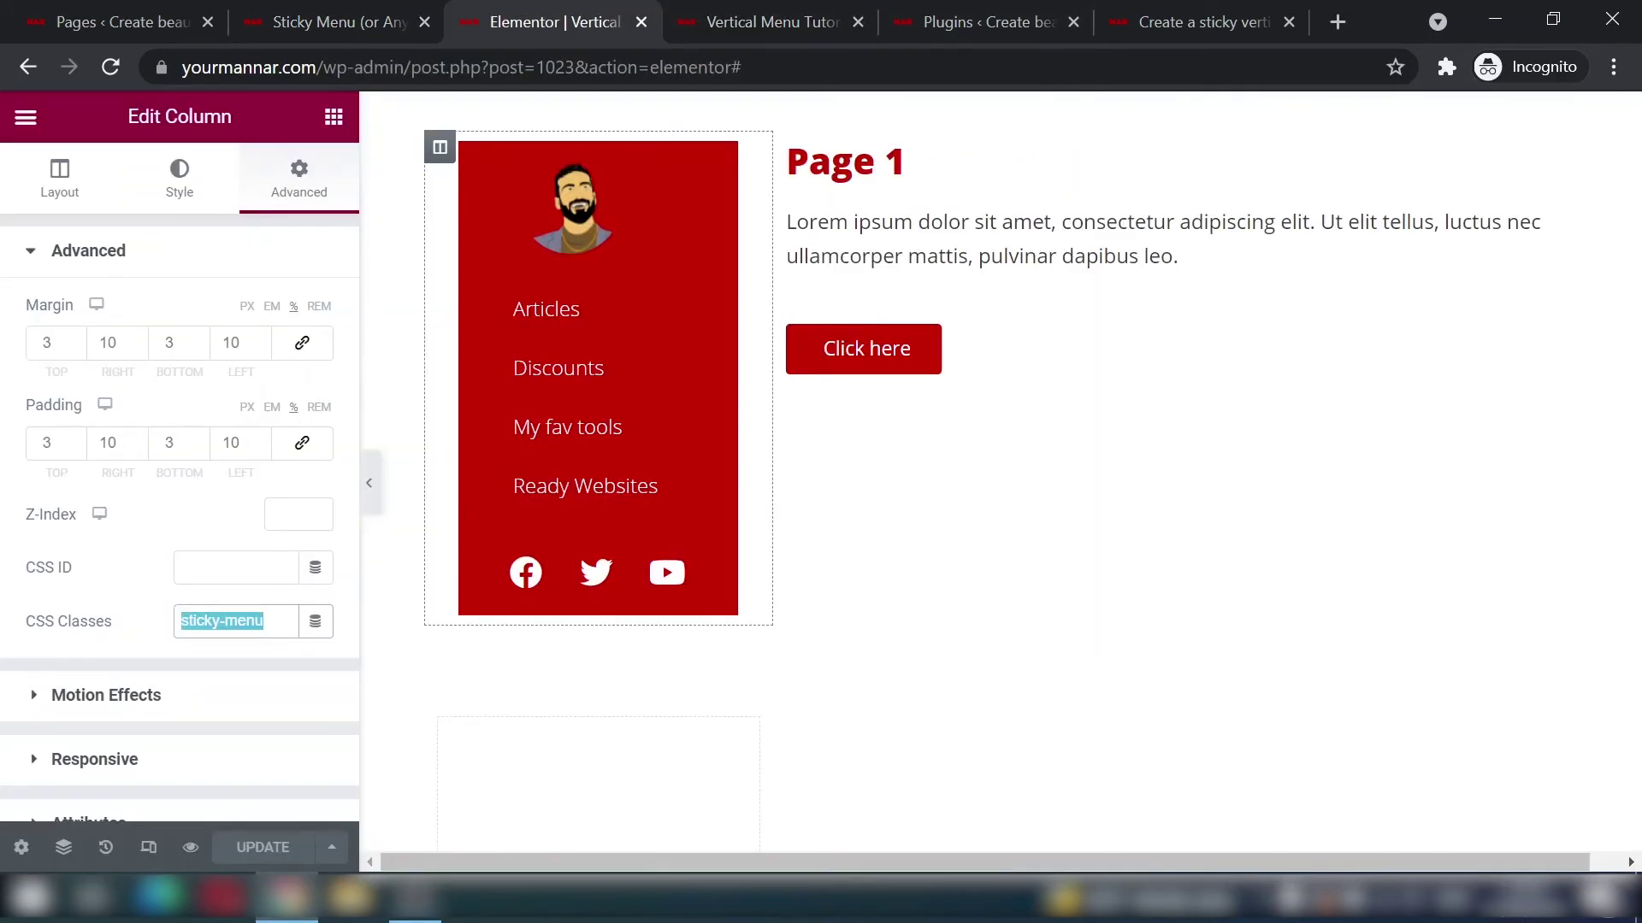
left_click(356, 12)
left_click(112, 17)
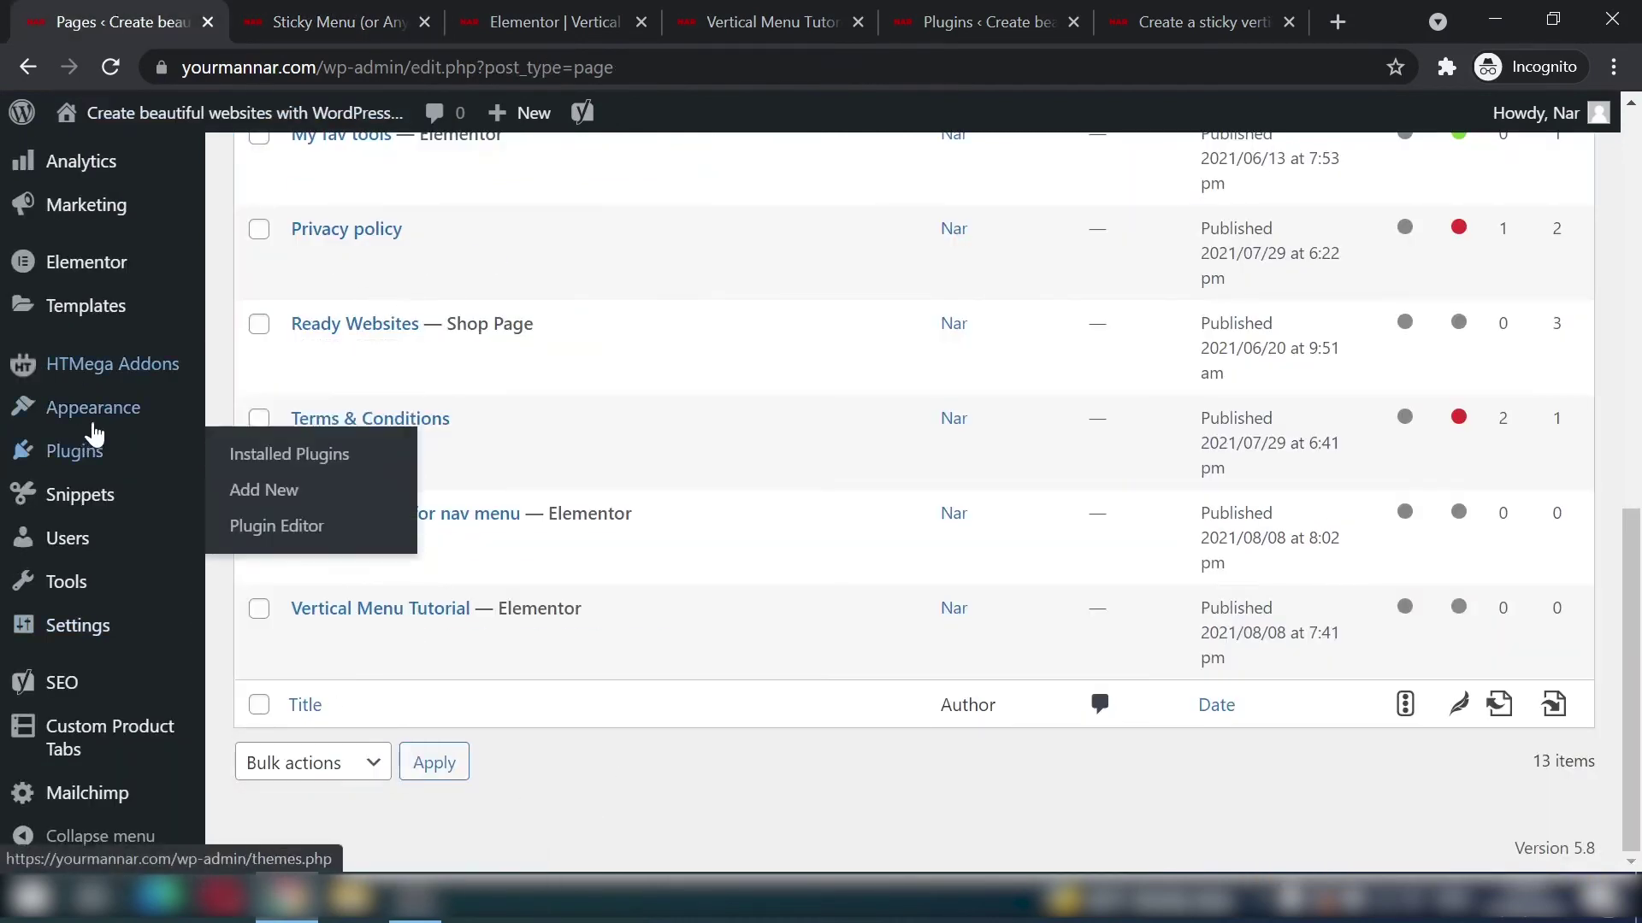
mouse_move(98, 432)
middle_click(244, 603)
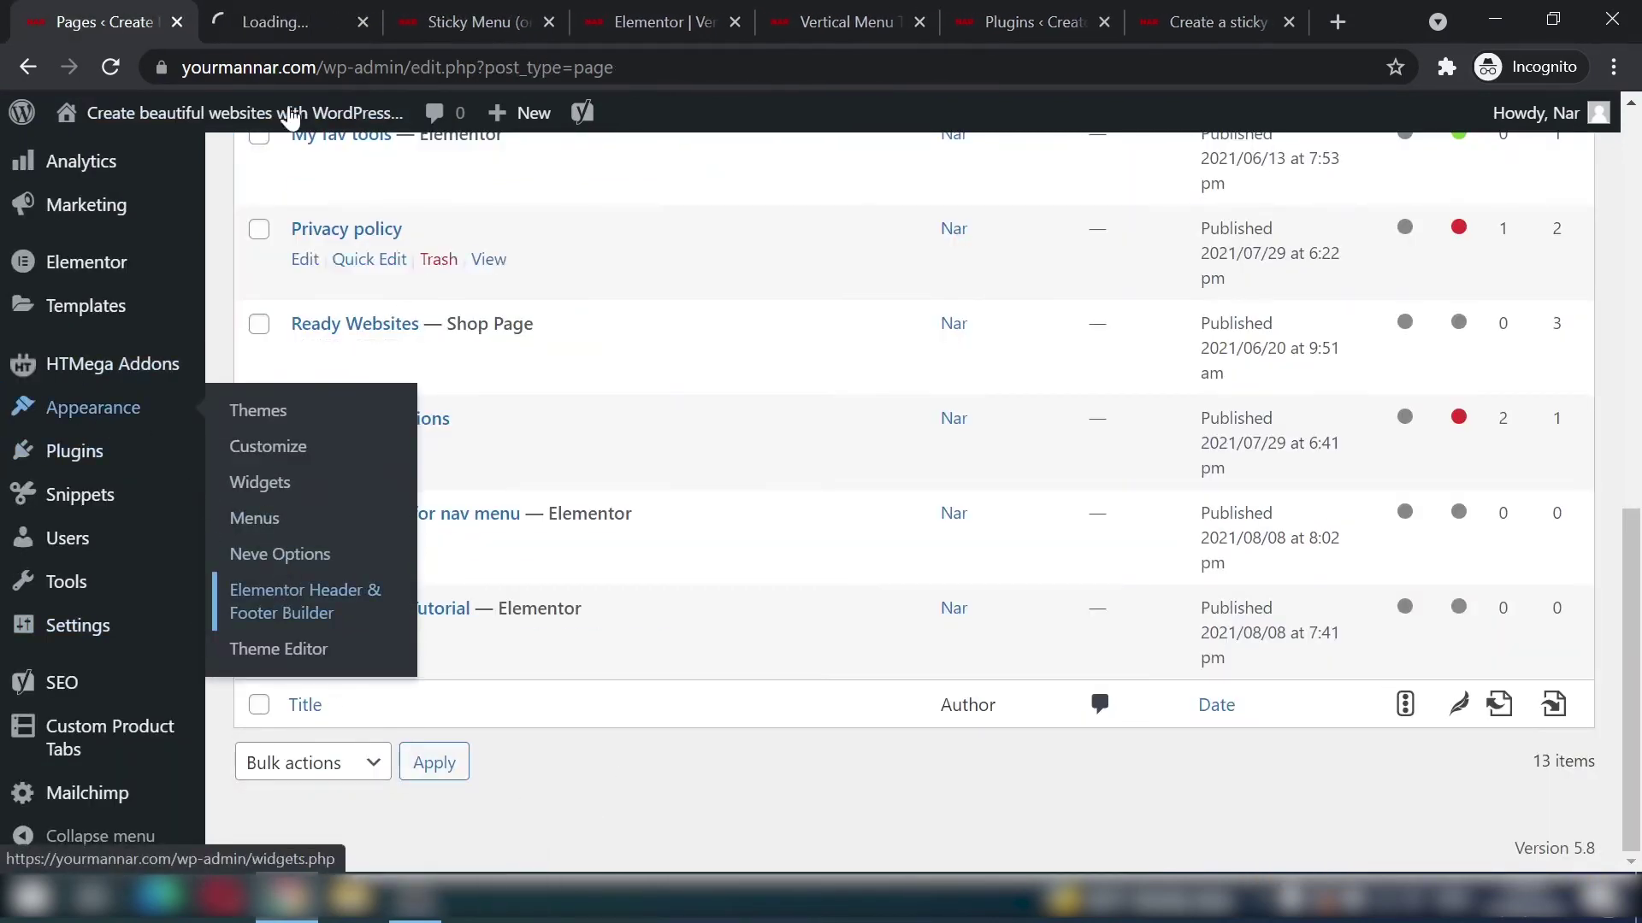
left_click(245, 10)
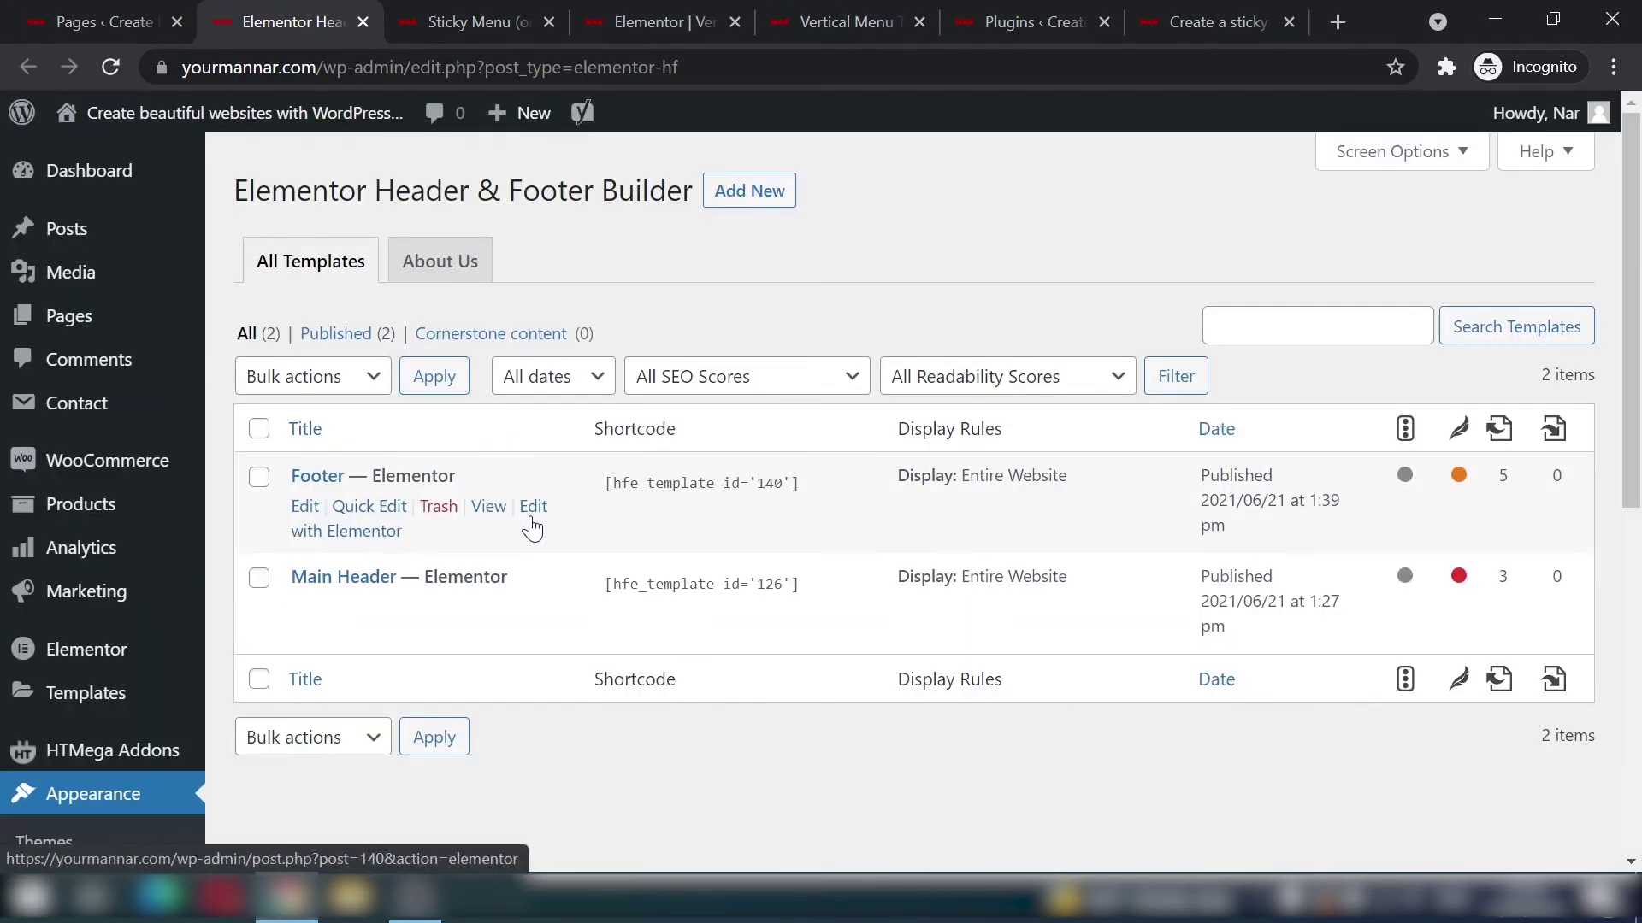
middle_click(532, 522)
left_click(445, 12)
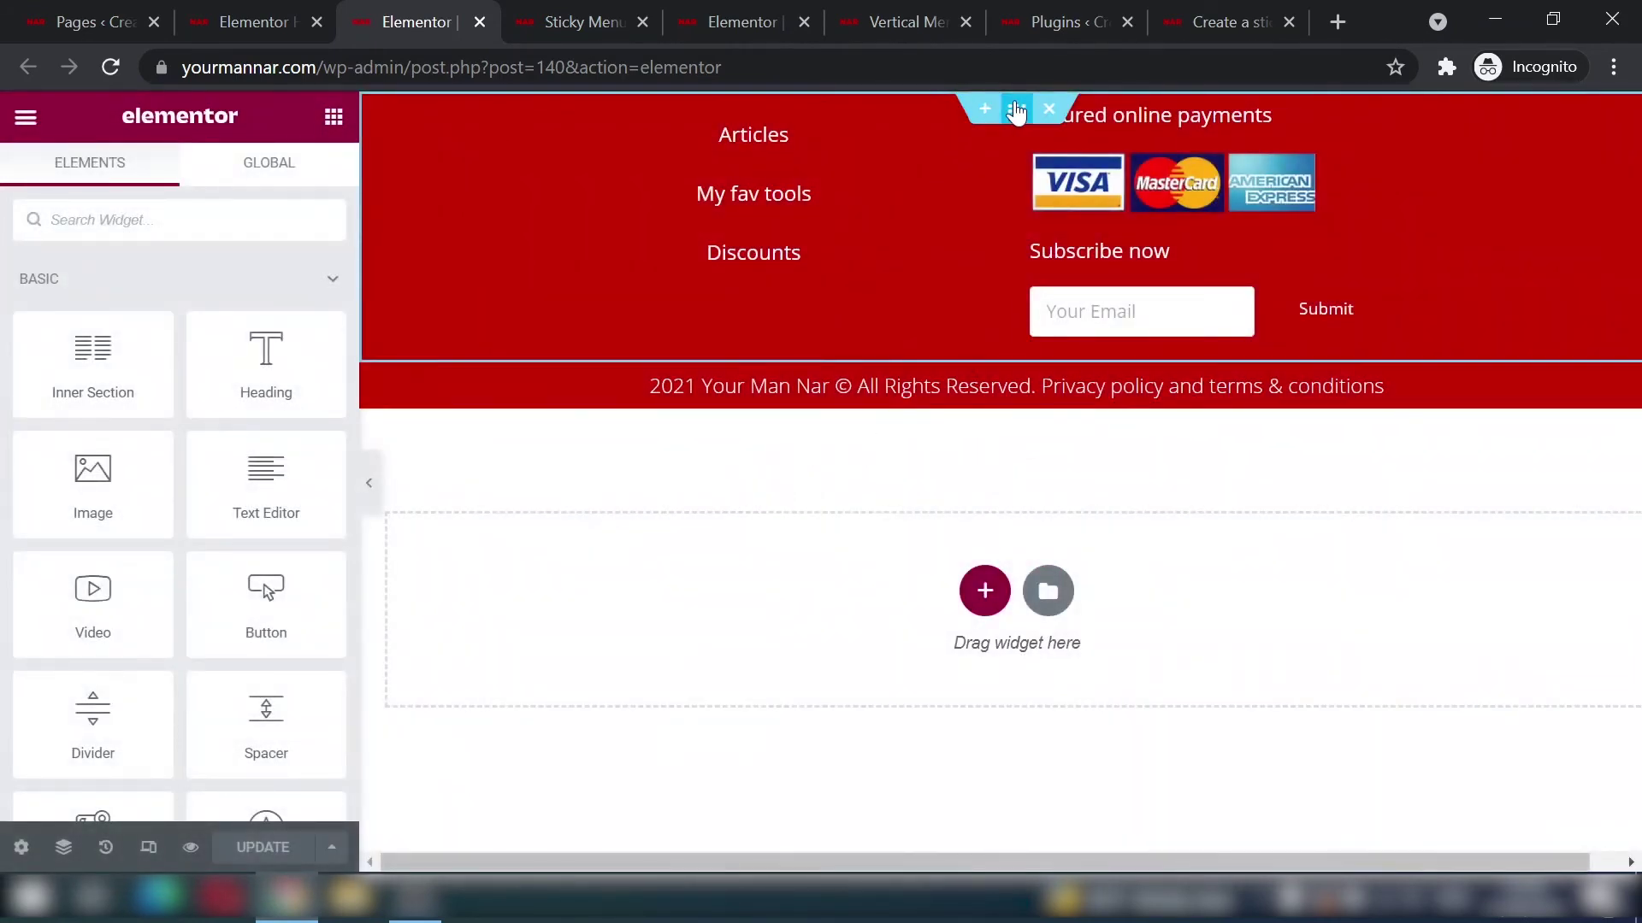
Step: Assign the CSS class footer to the footer template's upper section and update the template
left_click(1017, 114)
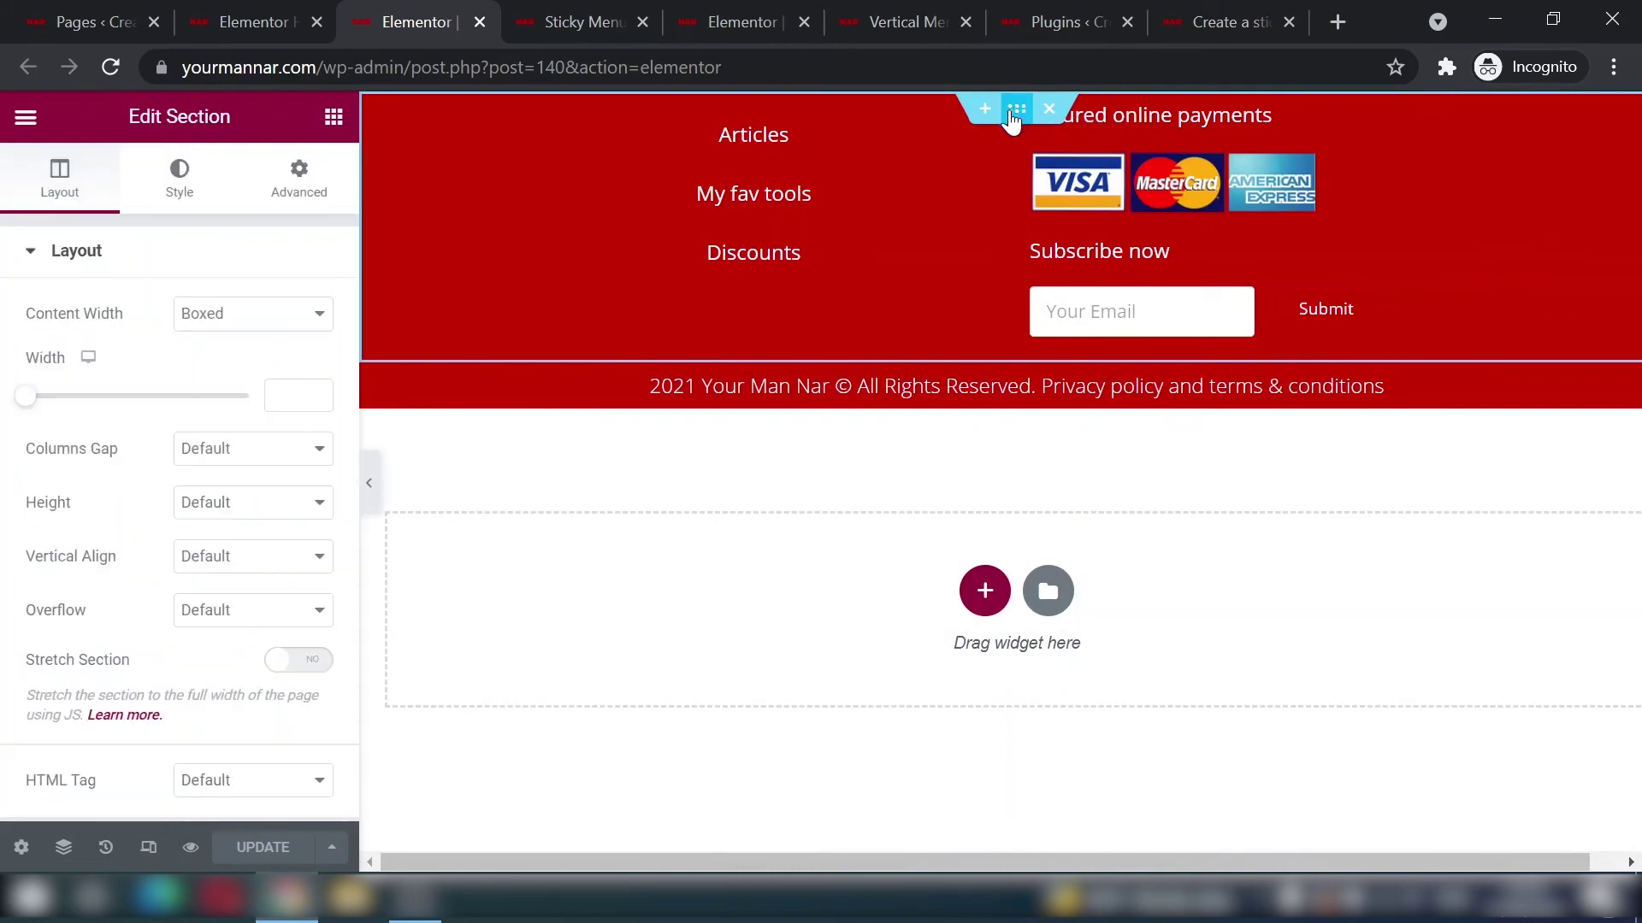
left_click(298, 178)
left_click(236, 622)
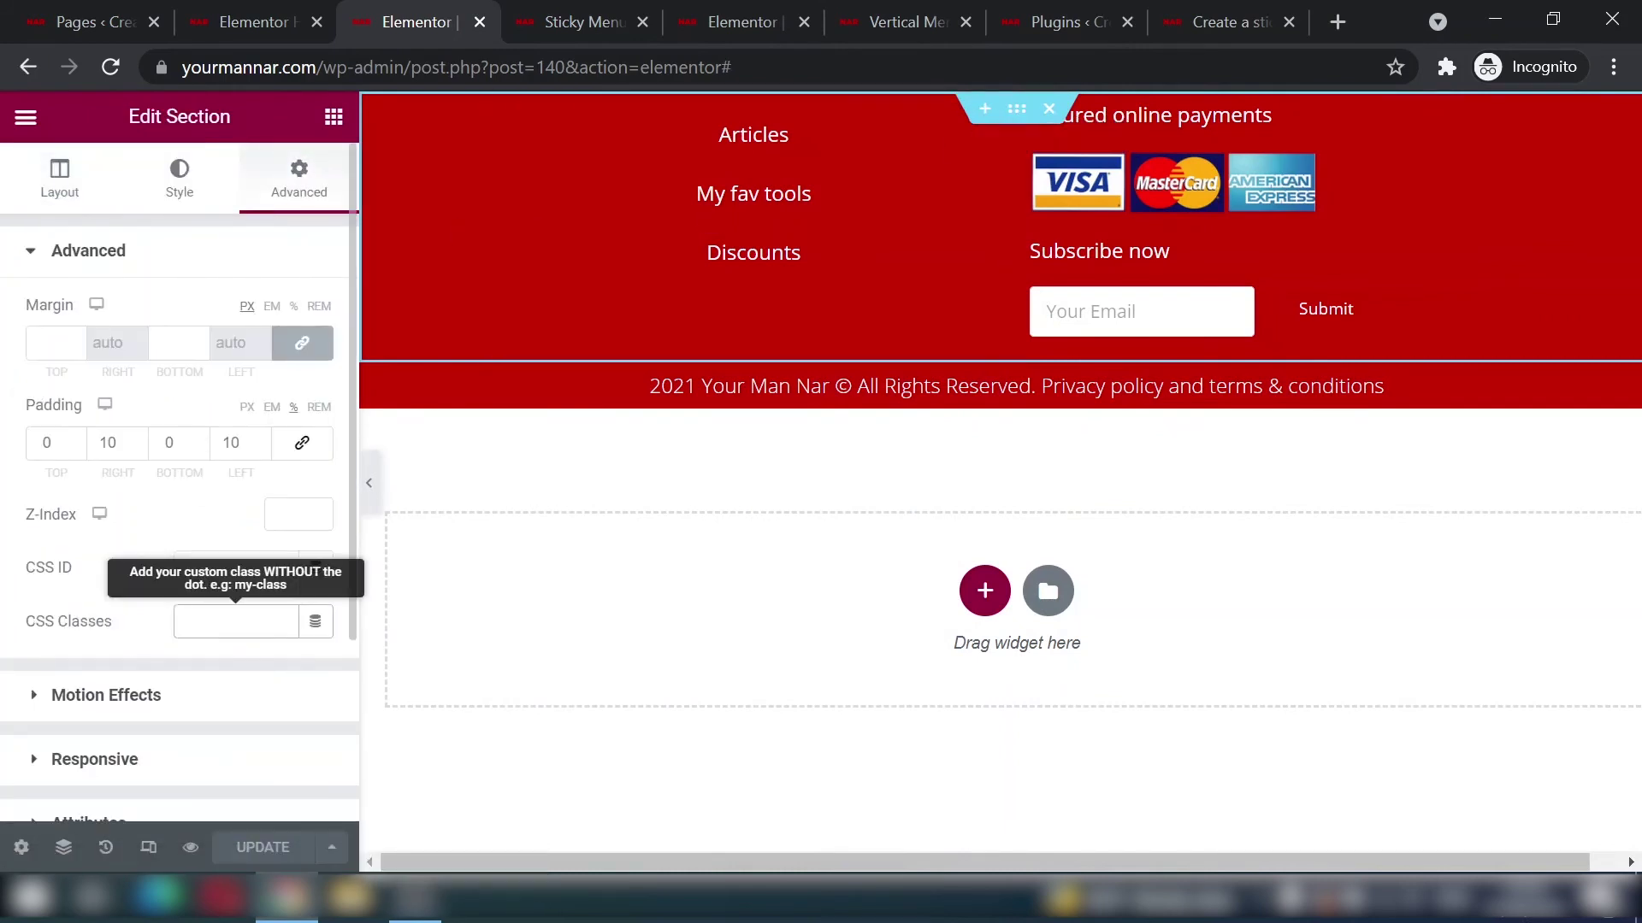
type("footer")
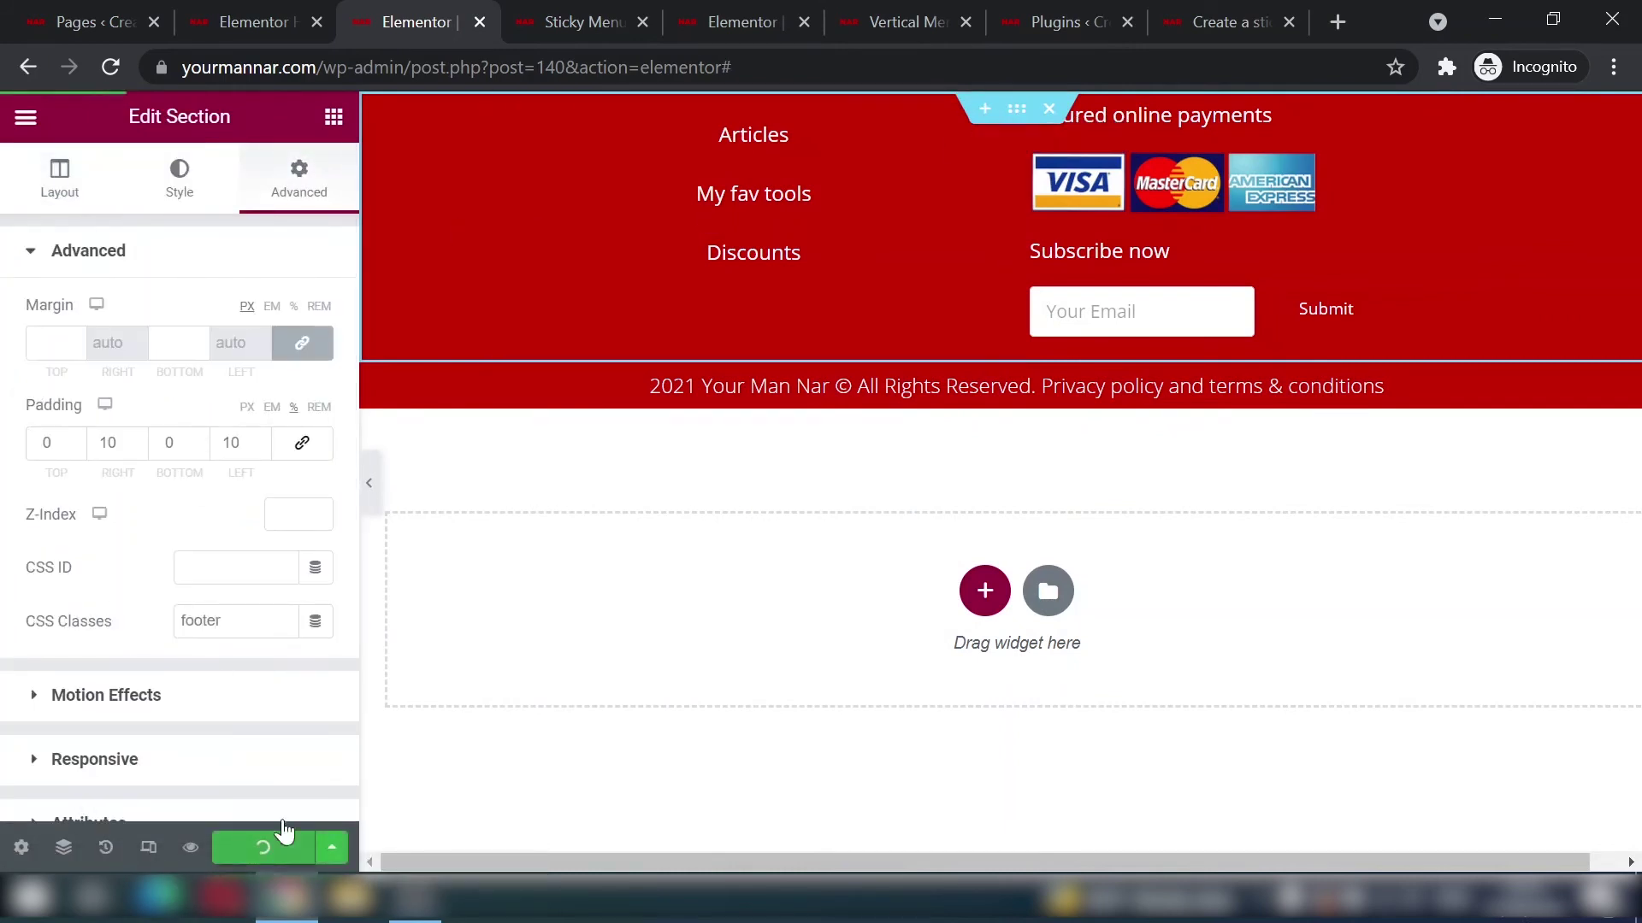
left_click(278, 845)
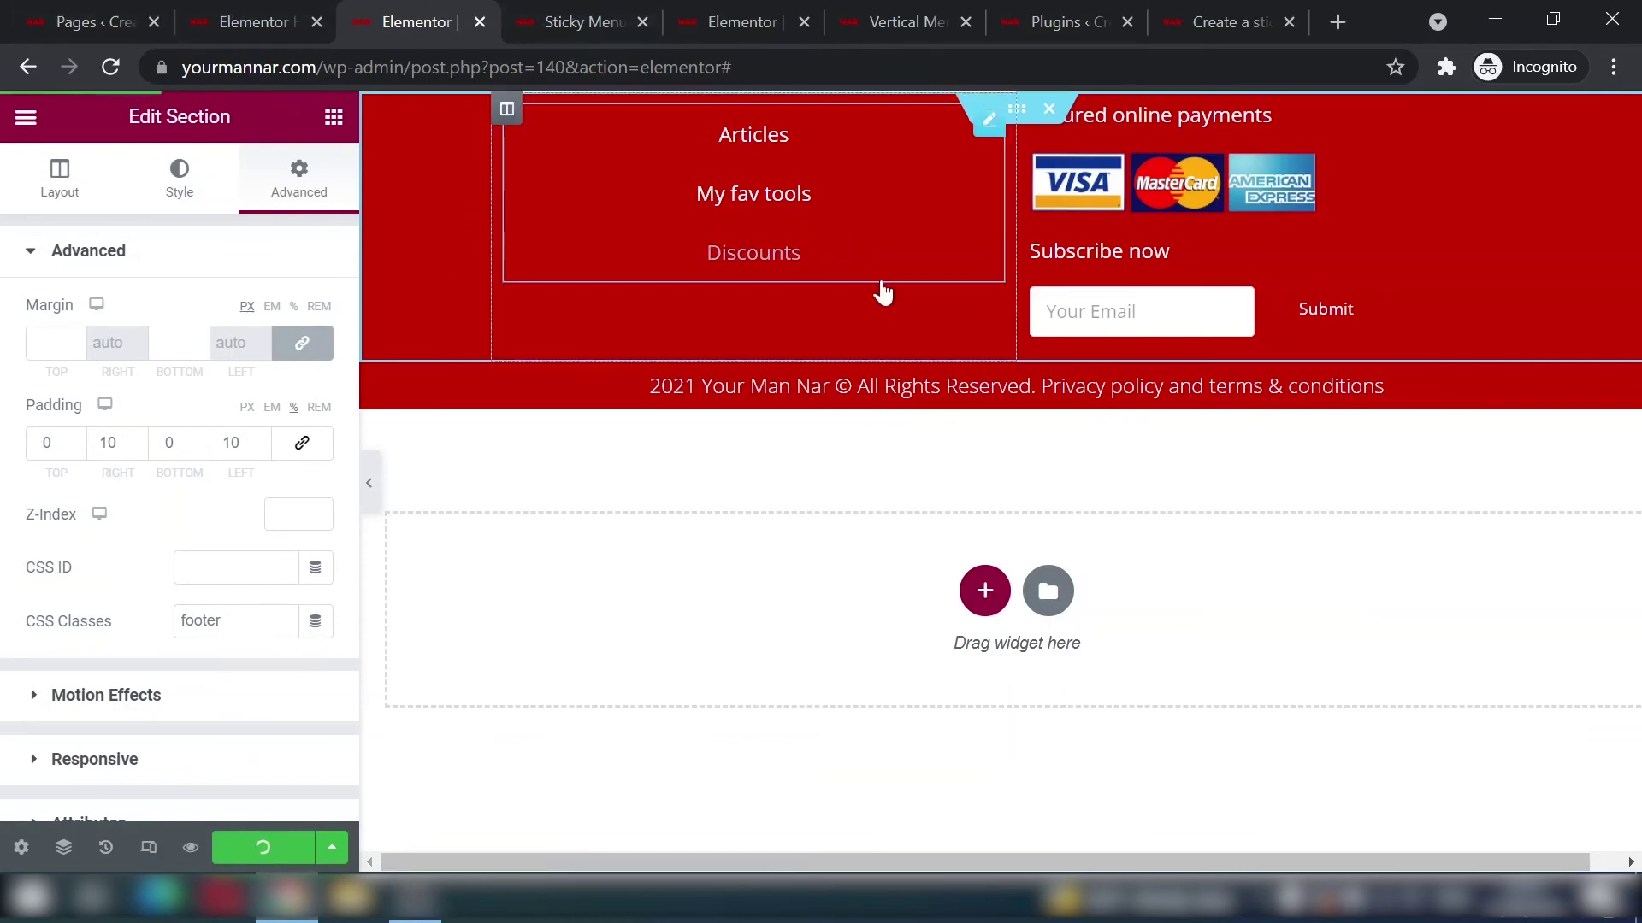
Step: Return to the Sticky Menu plugin's advanced settings and save them with .footer as the push-up element
left_click(594, 17)
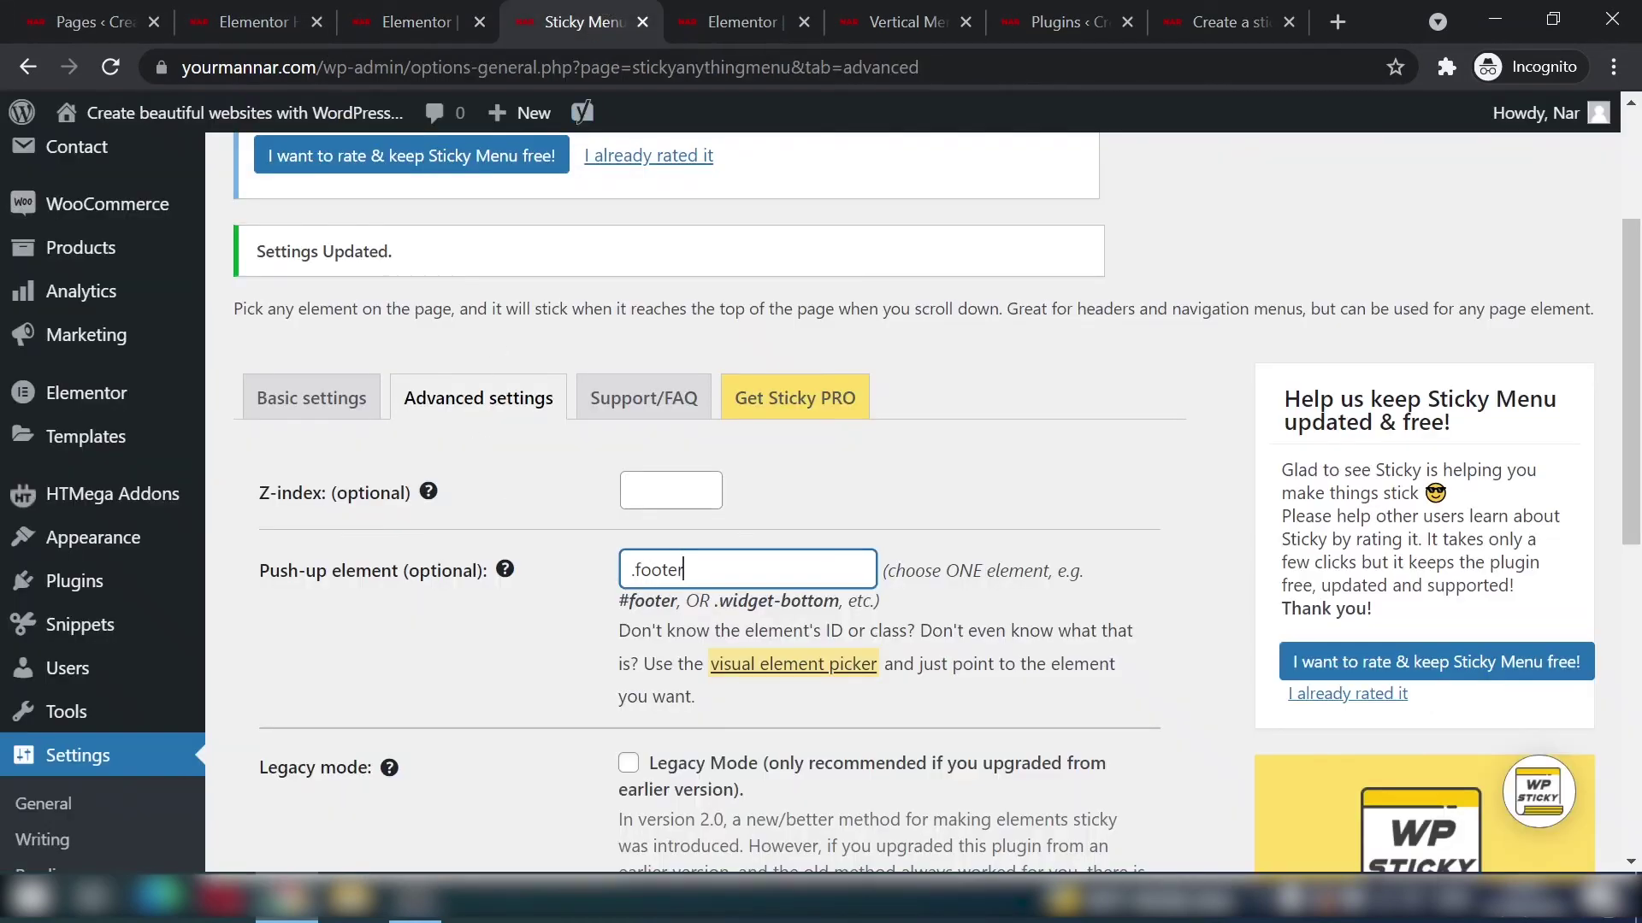
scroll(495, 568, "down", 10)
scroll(494, 568, "up", 10)
scroll(354, 763, "down", 1)
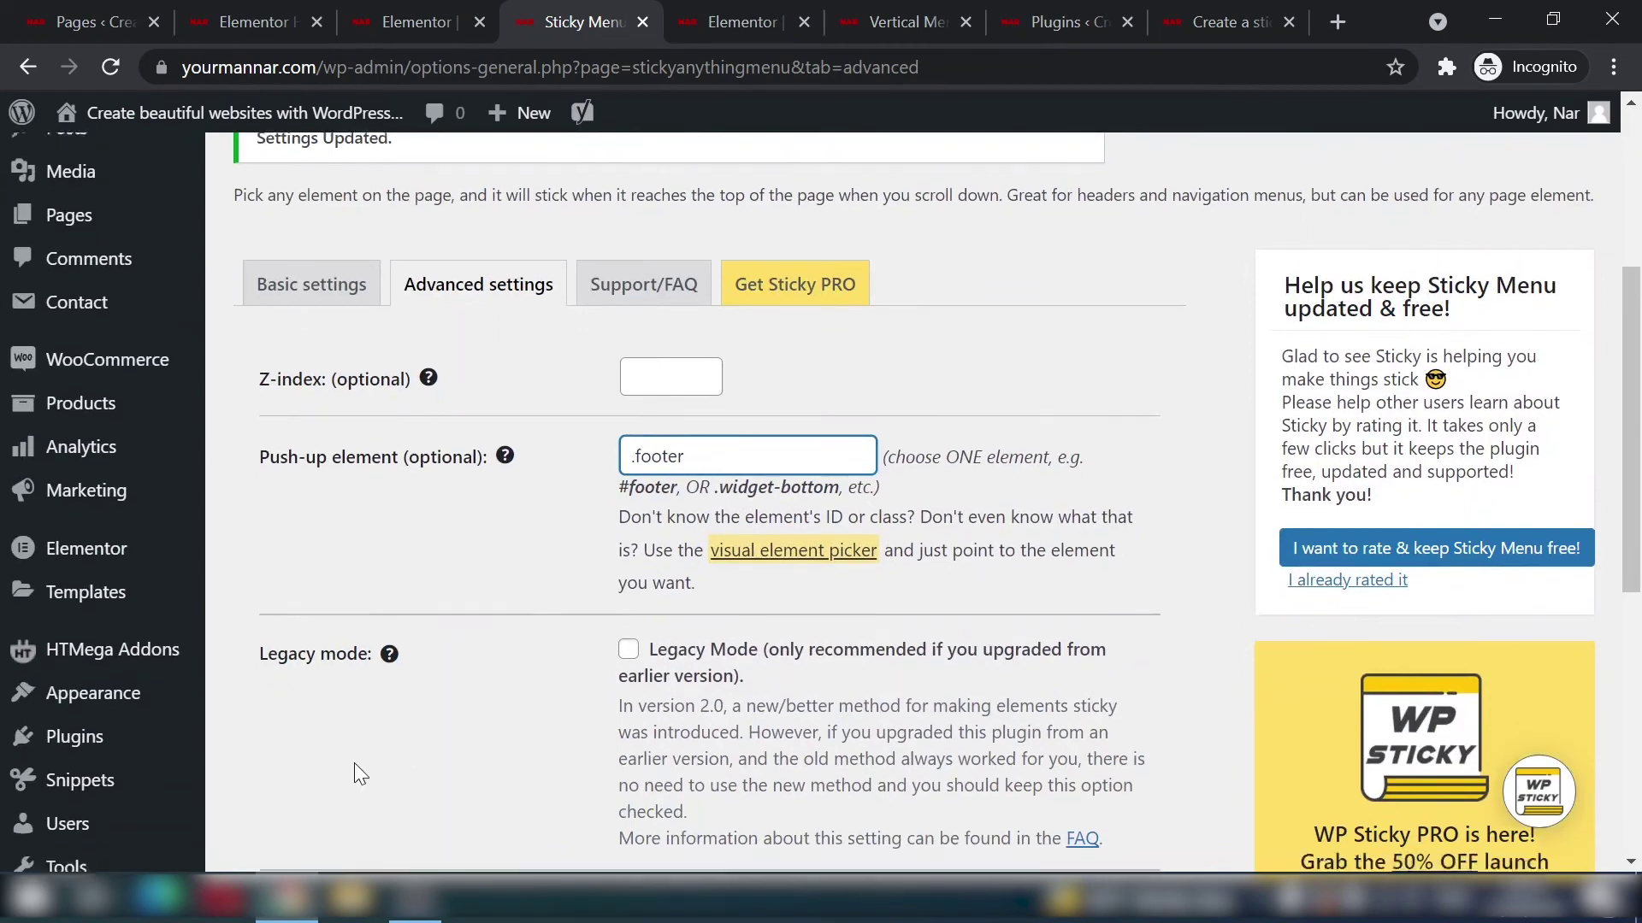
scroll(354, 764, "down", 7)
left_click(354, 787)
Step: Reload the Vertical Menu Tutorial preview and examine how the sticky menu behaves on reaching the footer
left_click(855, 21)
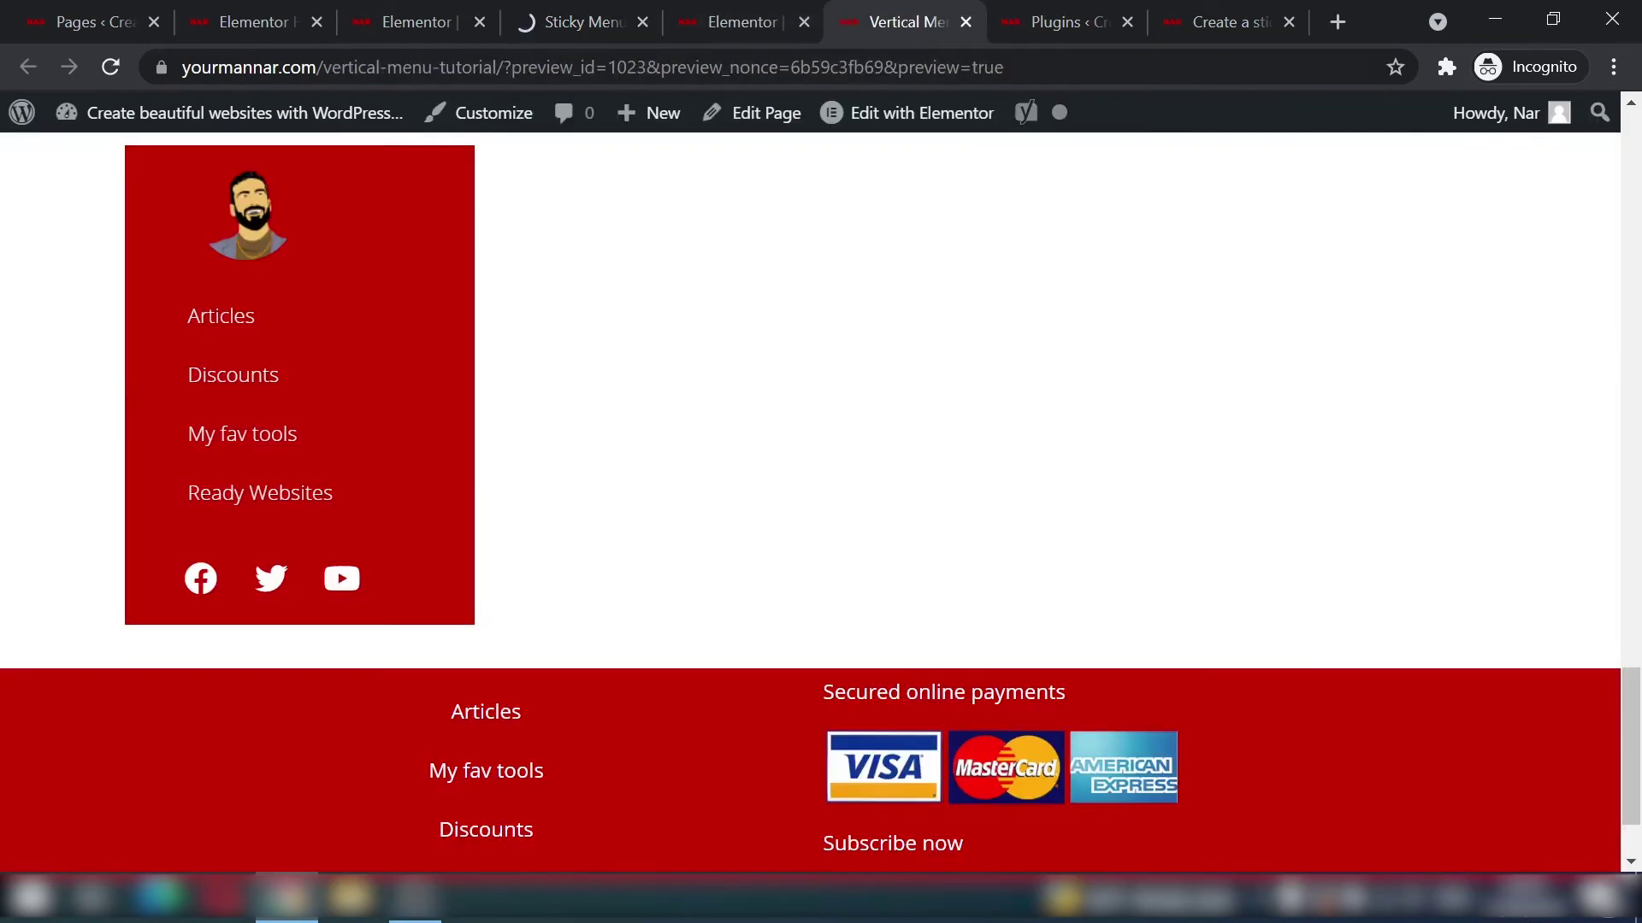
left_click(821, 67)
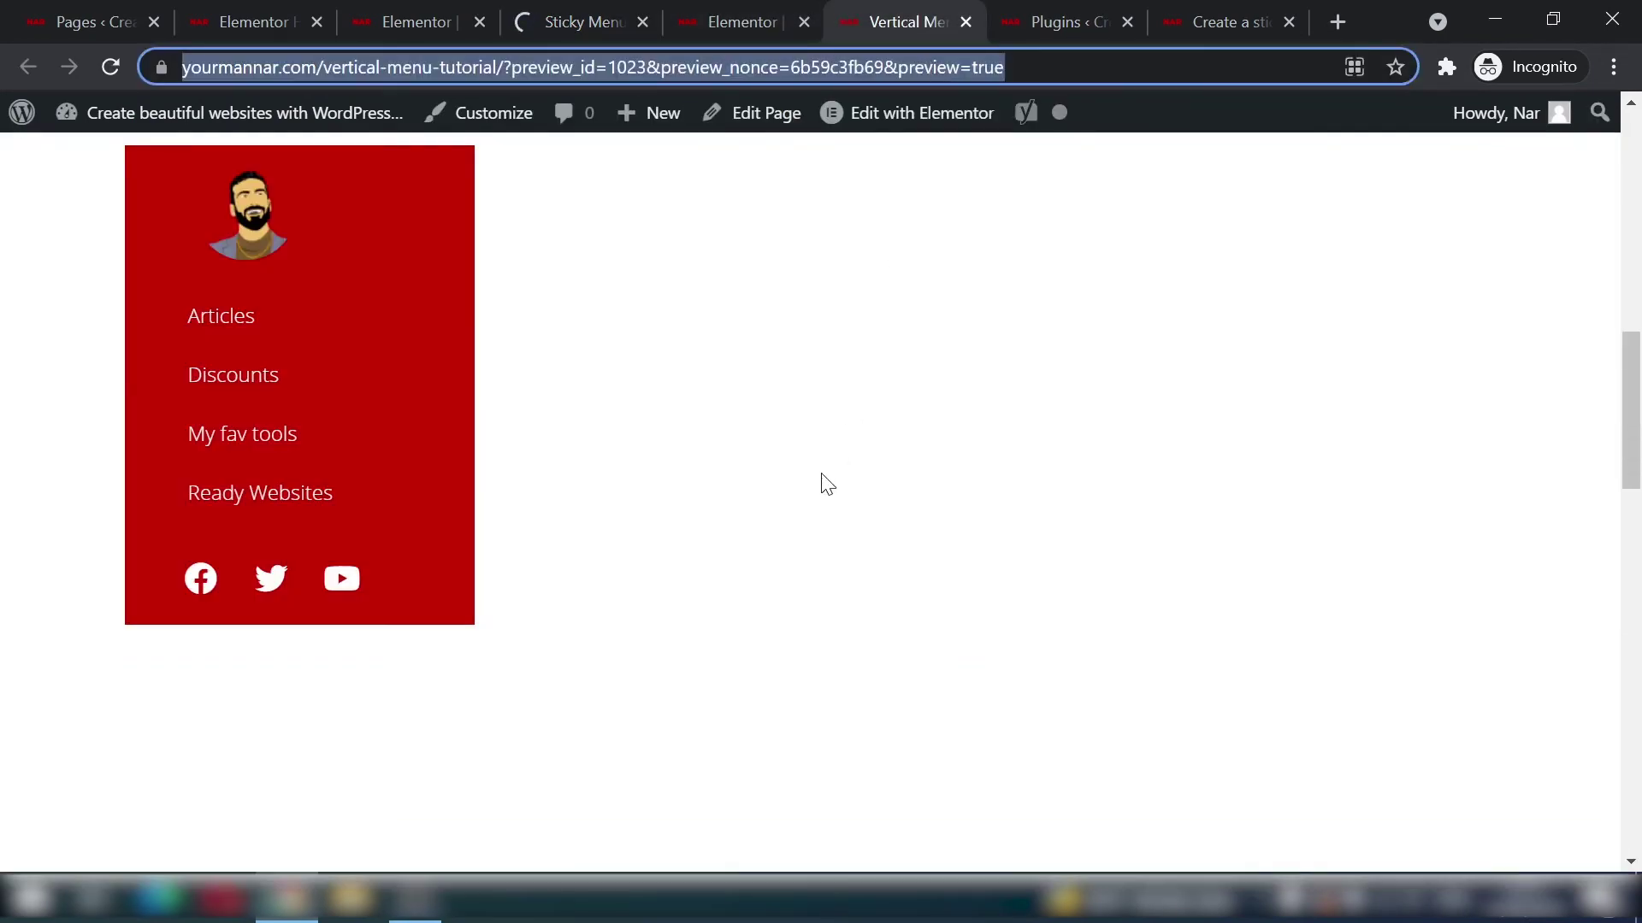
key("Return")
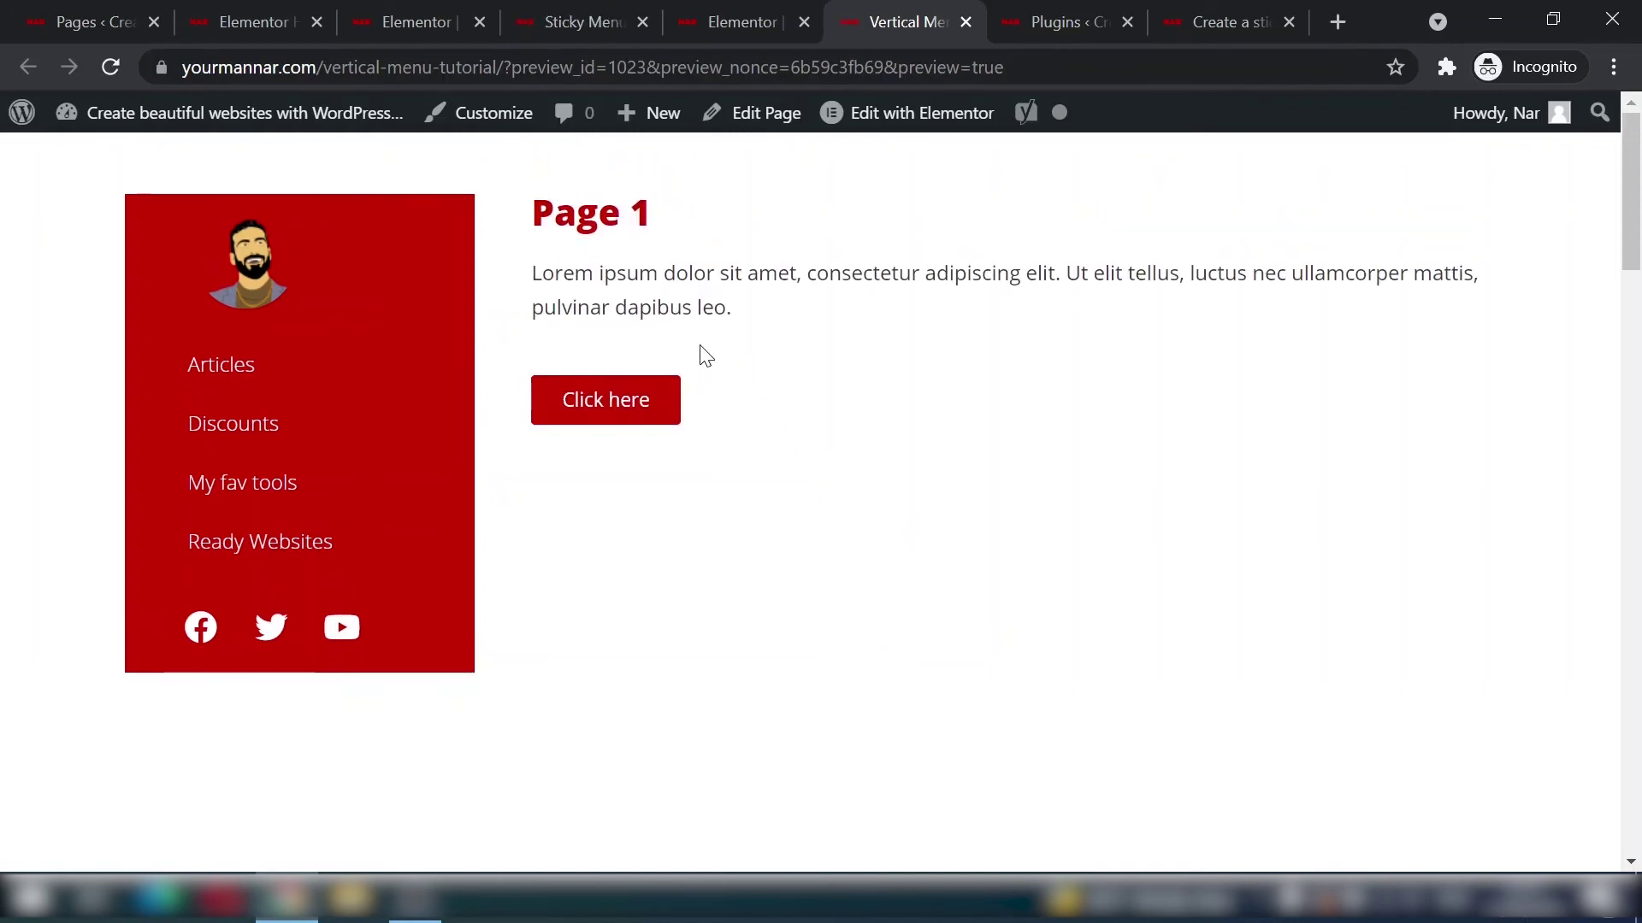
scroll(705, 355, "down", 3)
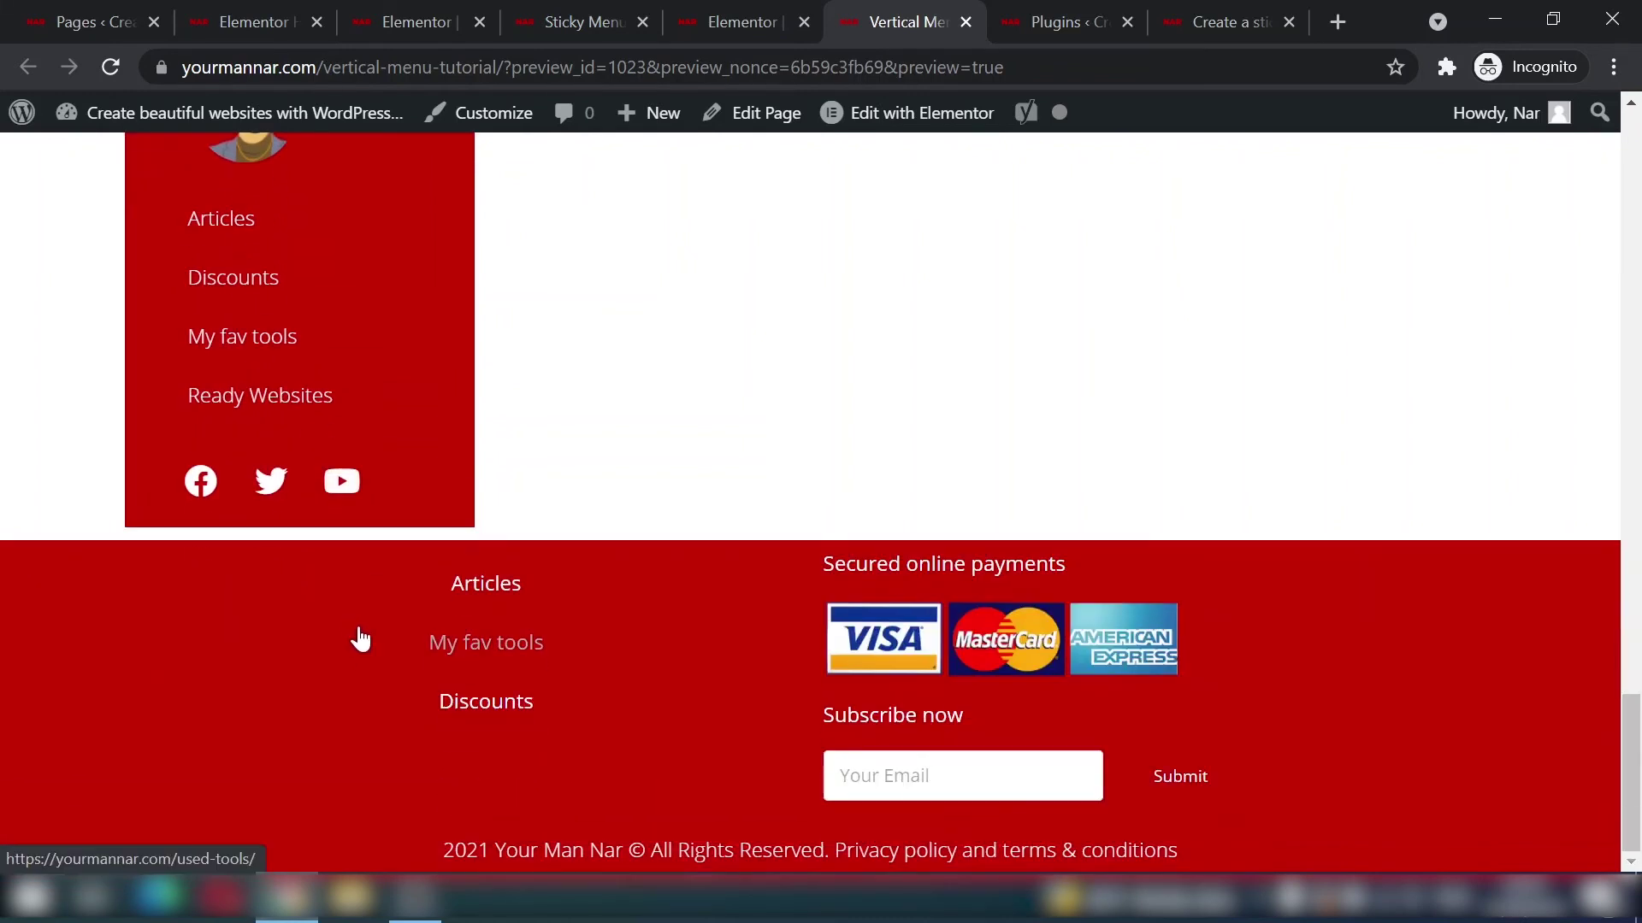
scroll(411, 573, "up", 15)
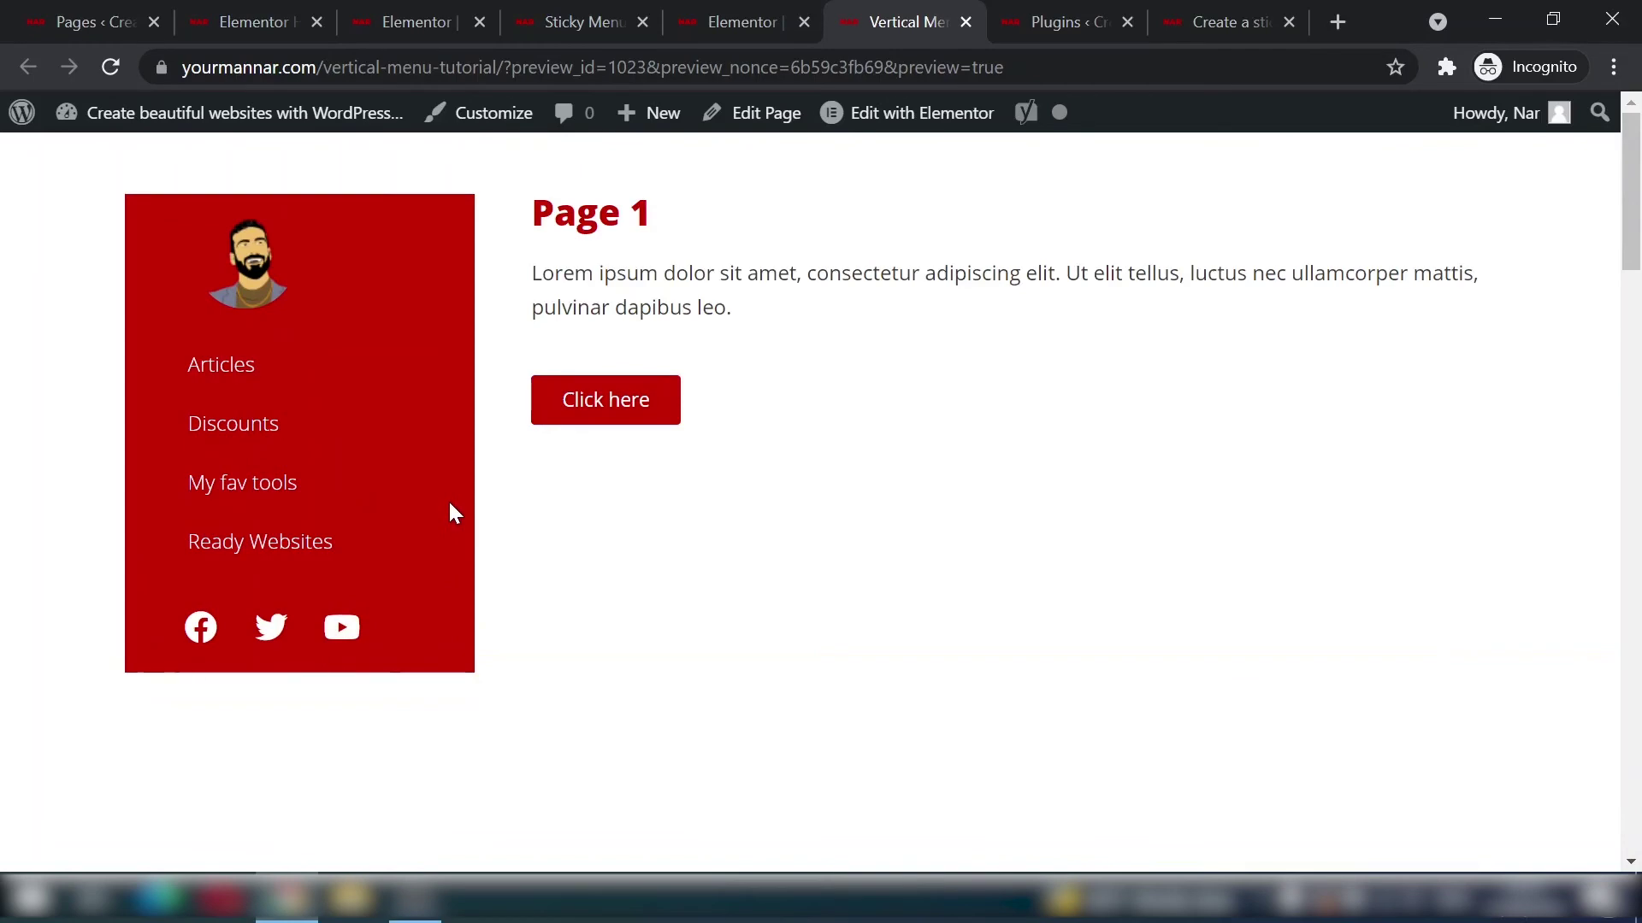
scroll(450, 508, "down", 5)
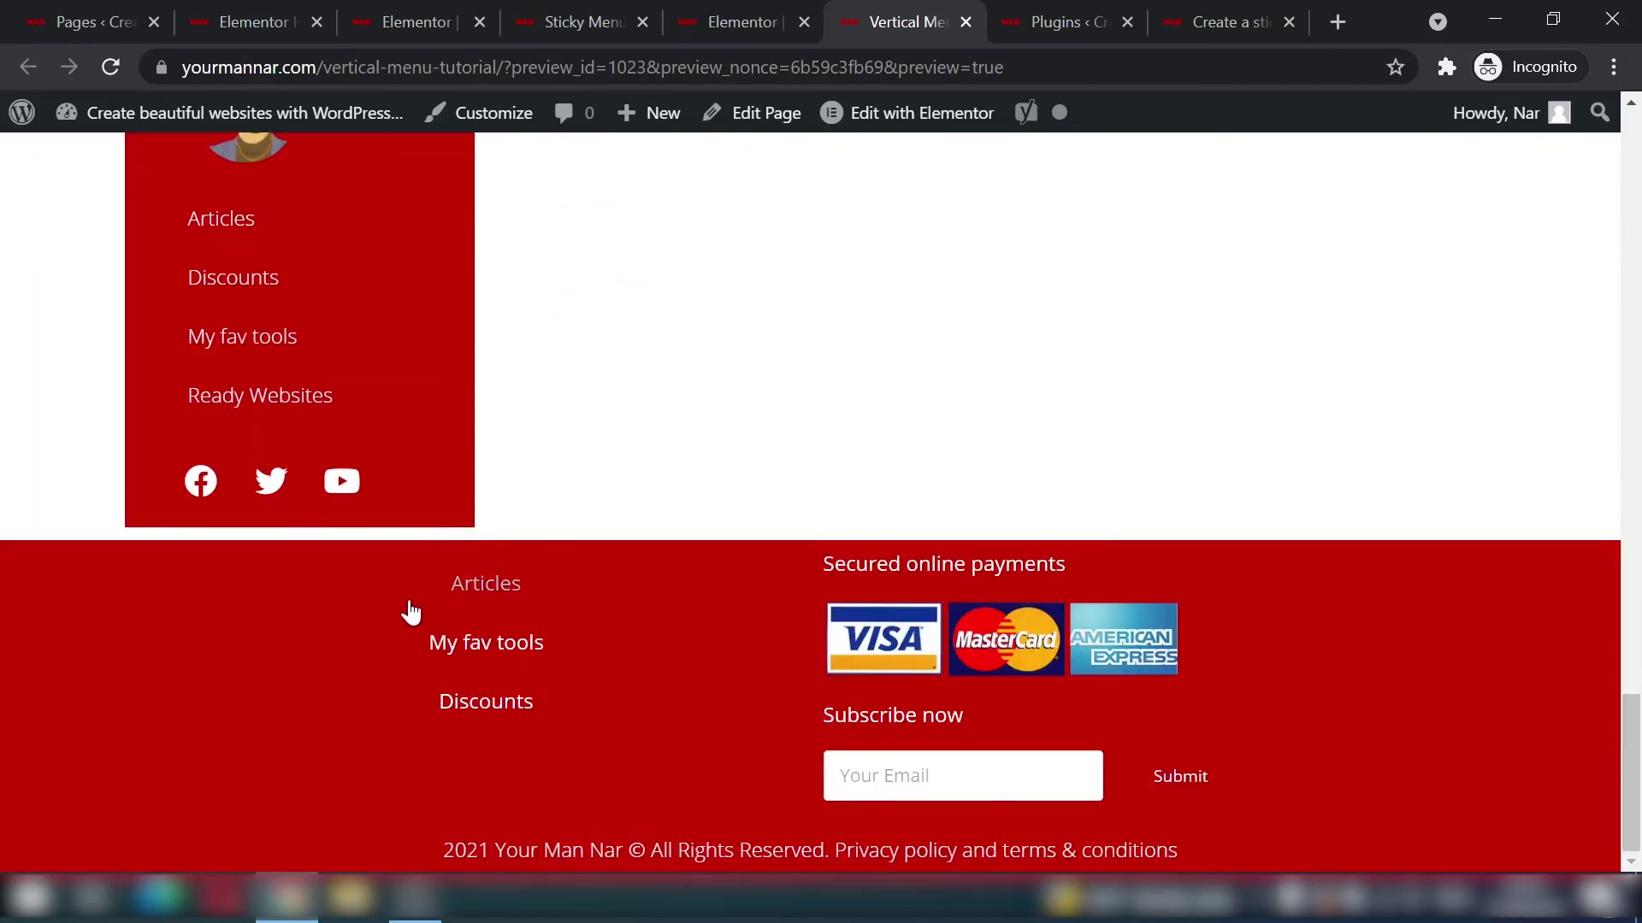
scroll(627, 612, "up", 2)
Step: Close the footer template editor and the Header & Footer Builder list, and return to the Vertical Menu Tutorial page in Elementor
left_click(441, 12)
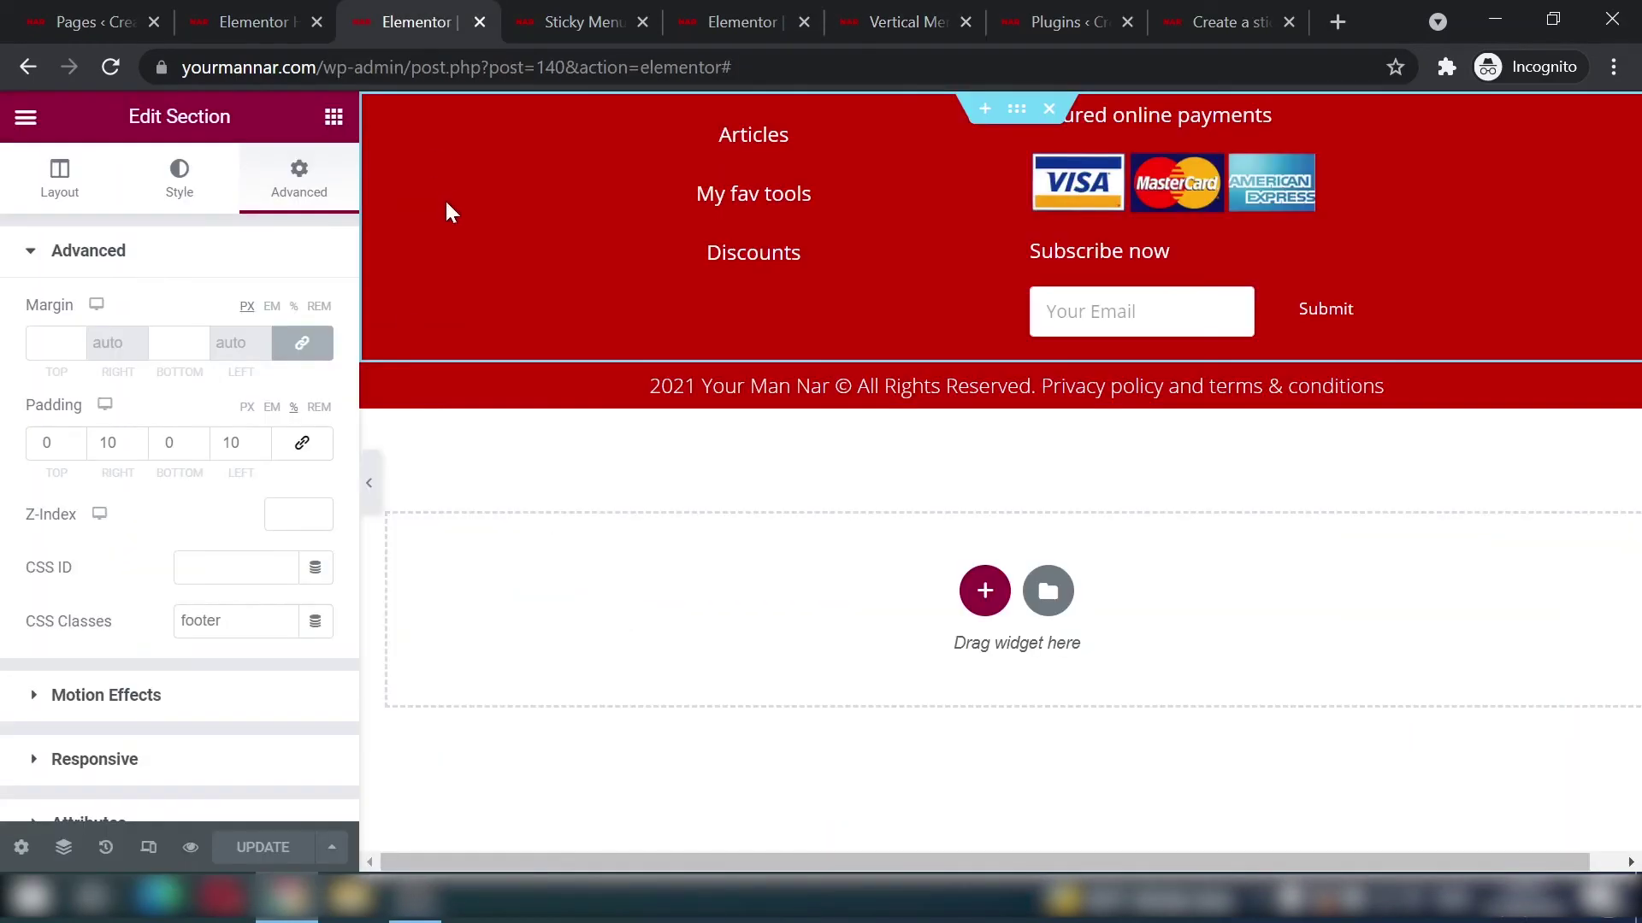
left_click(479, 22)
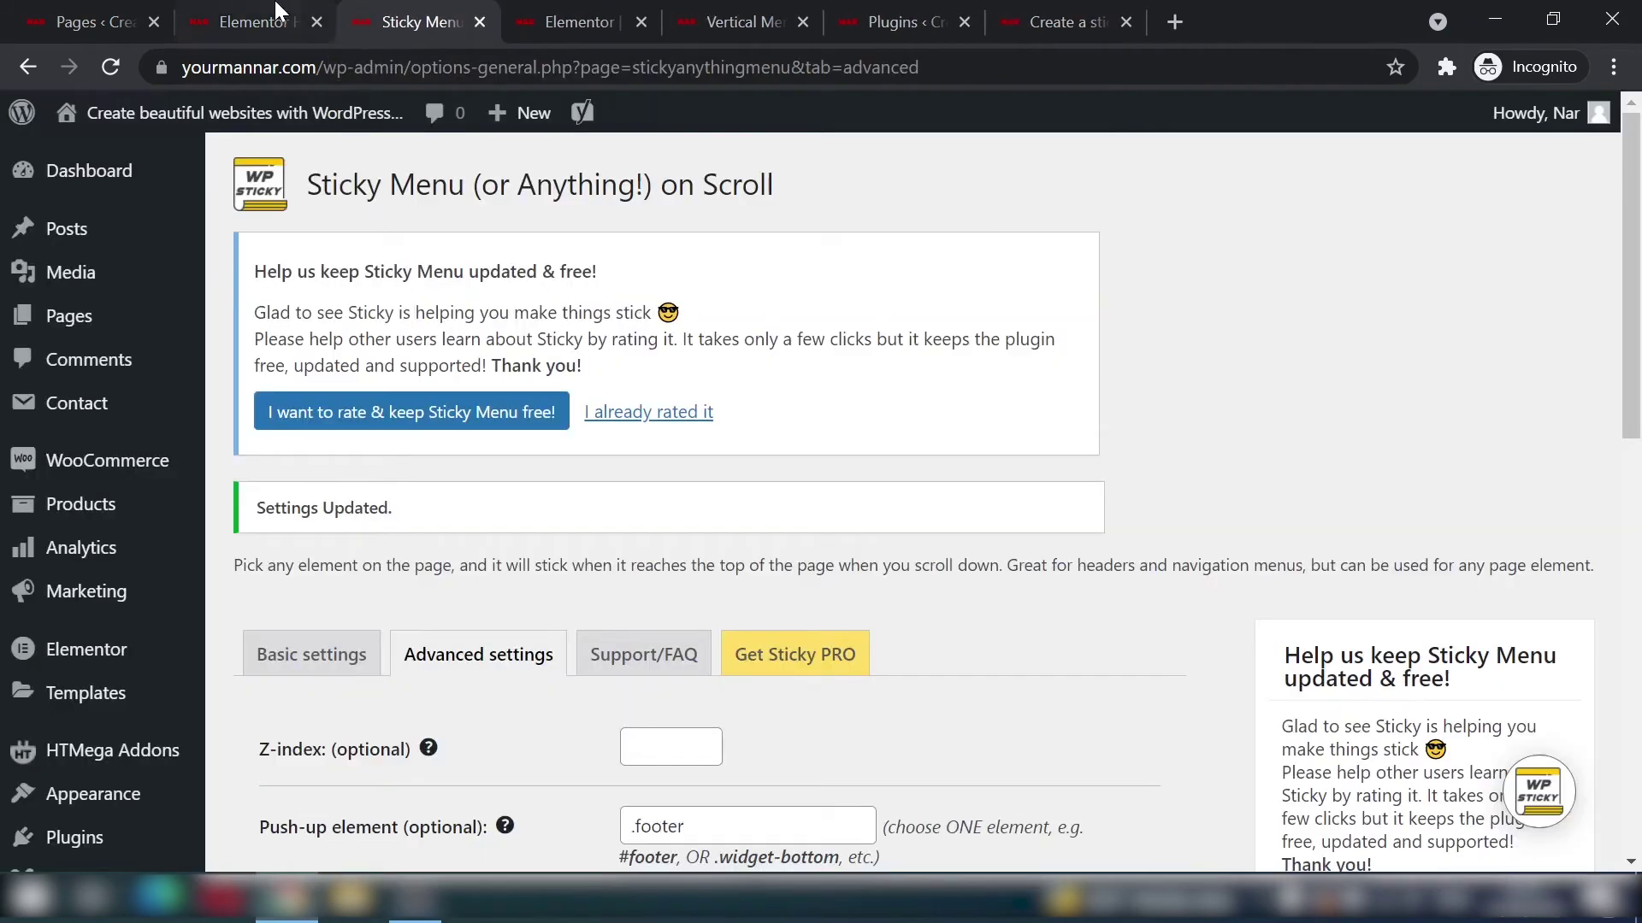
left_click(270, 12)
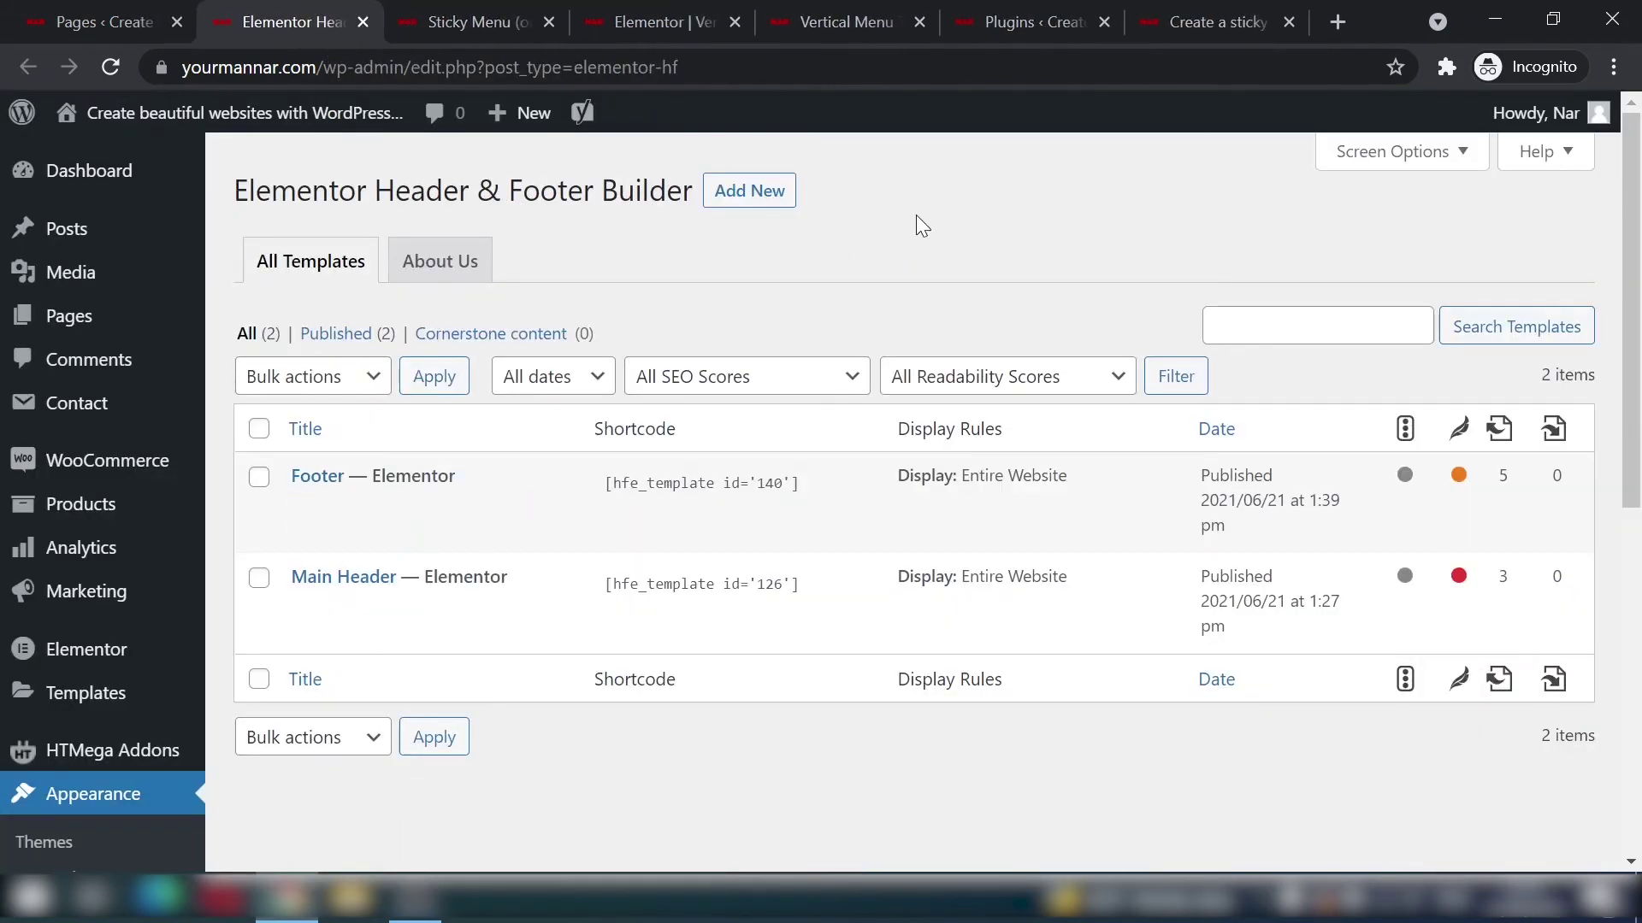
left_click(316, 21)
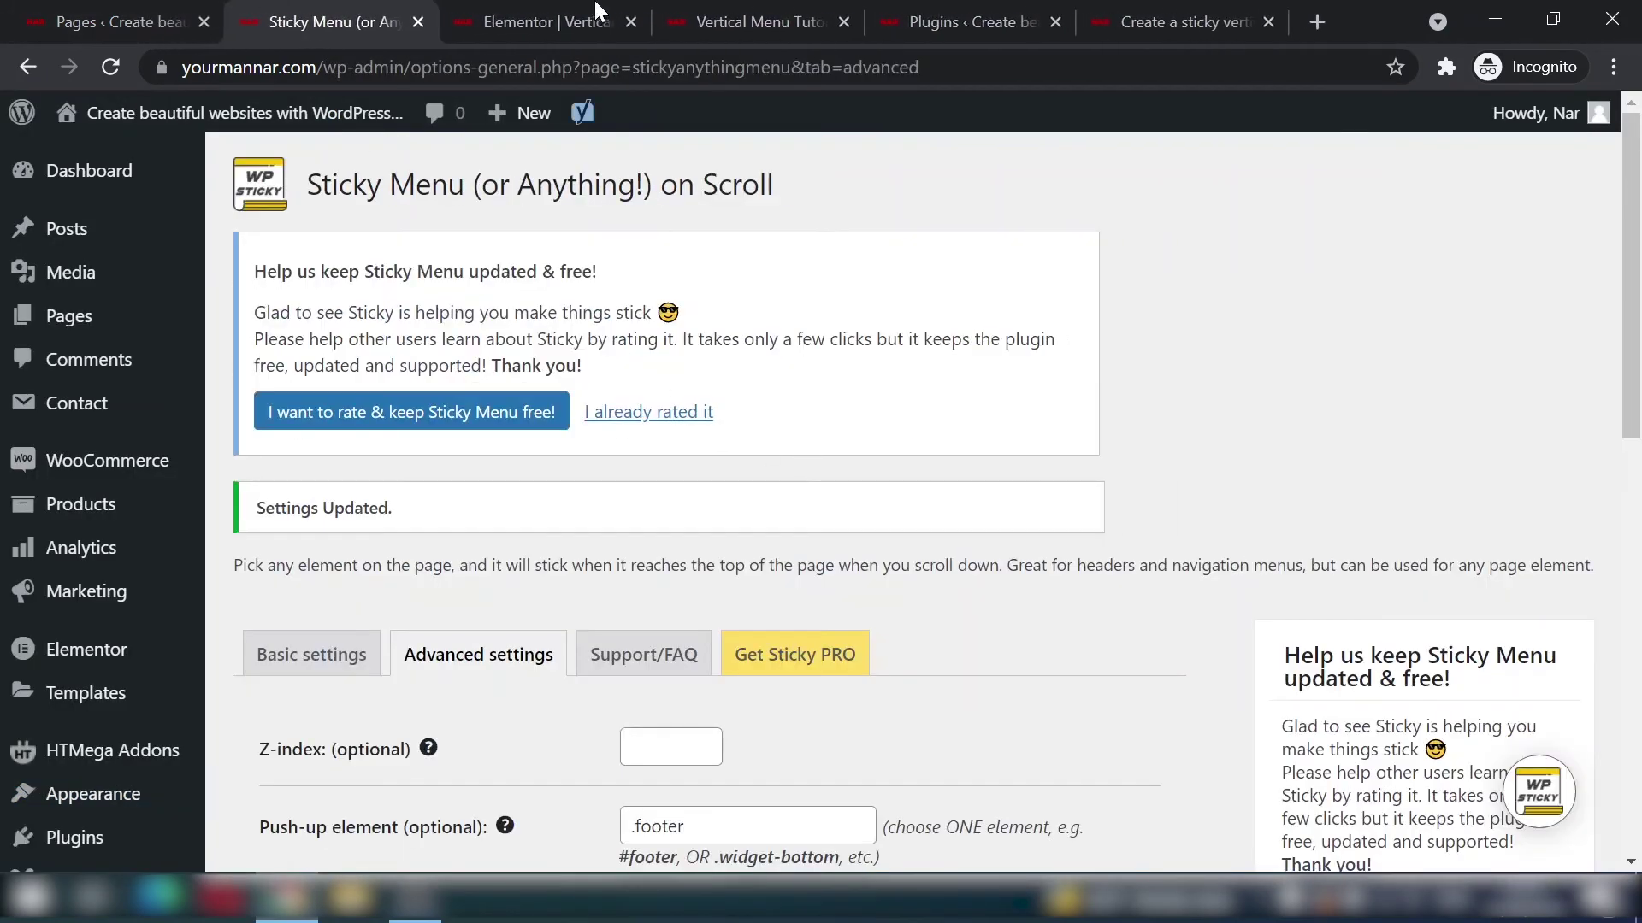
left_click(570, 10)
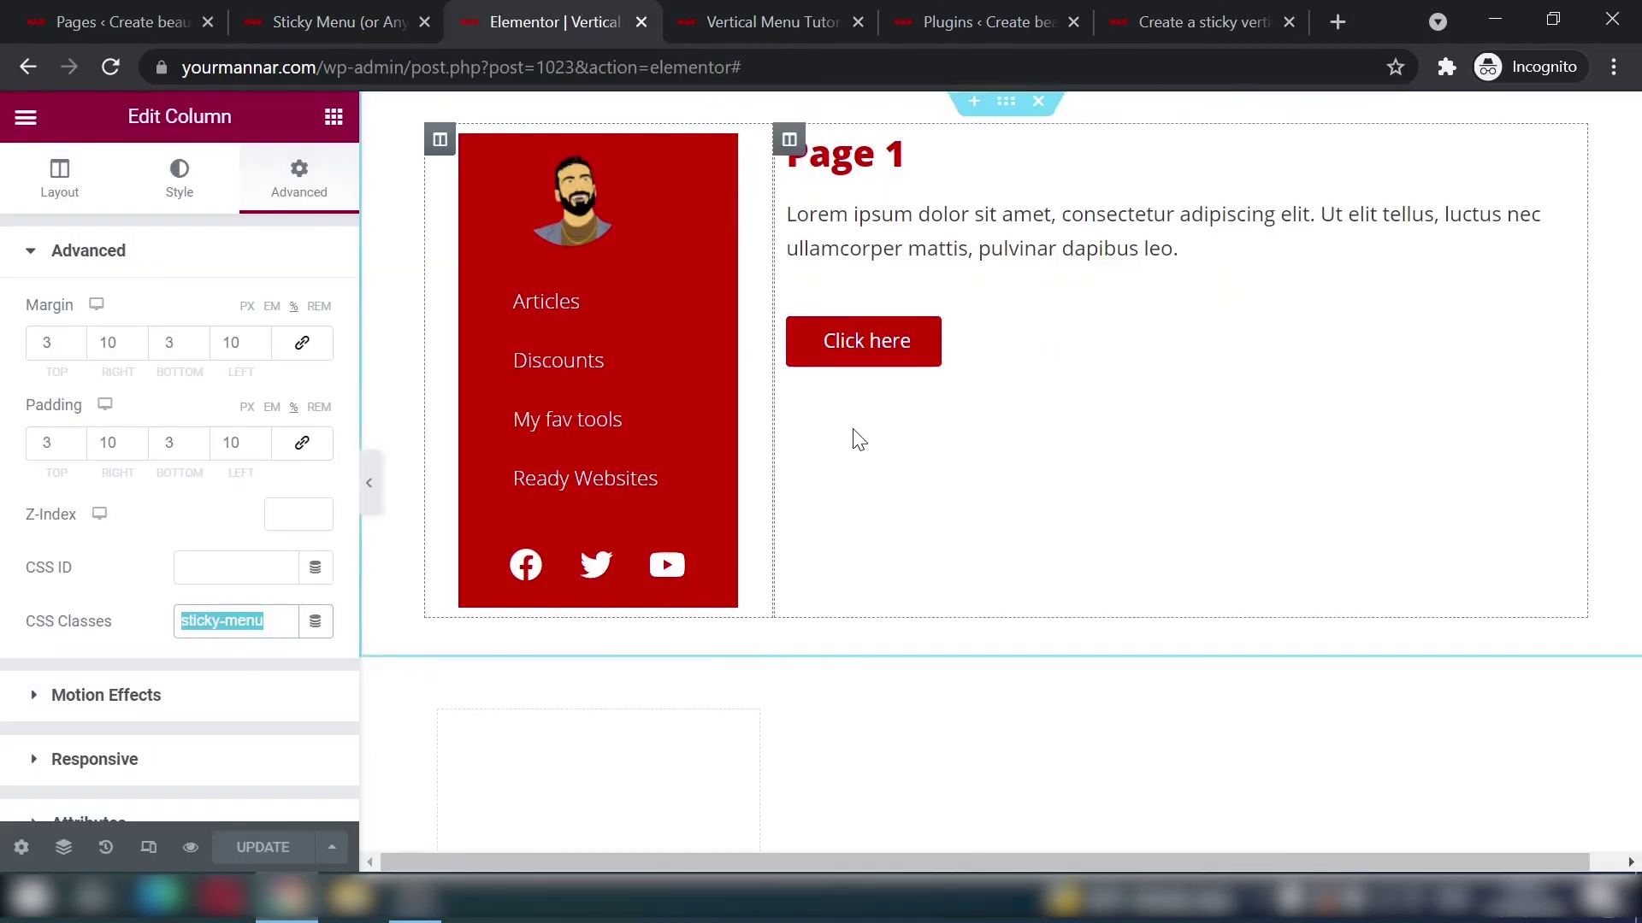
scroll(641, 473, "down", 3)
scroll(641, 472, "up", 3)
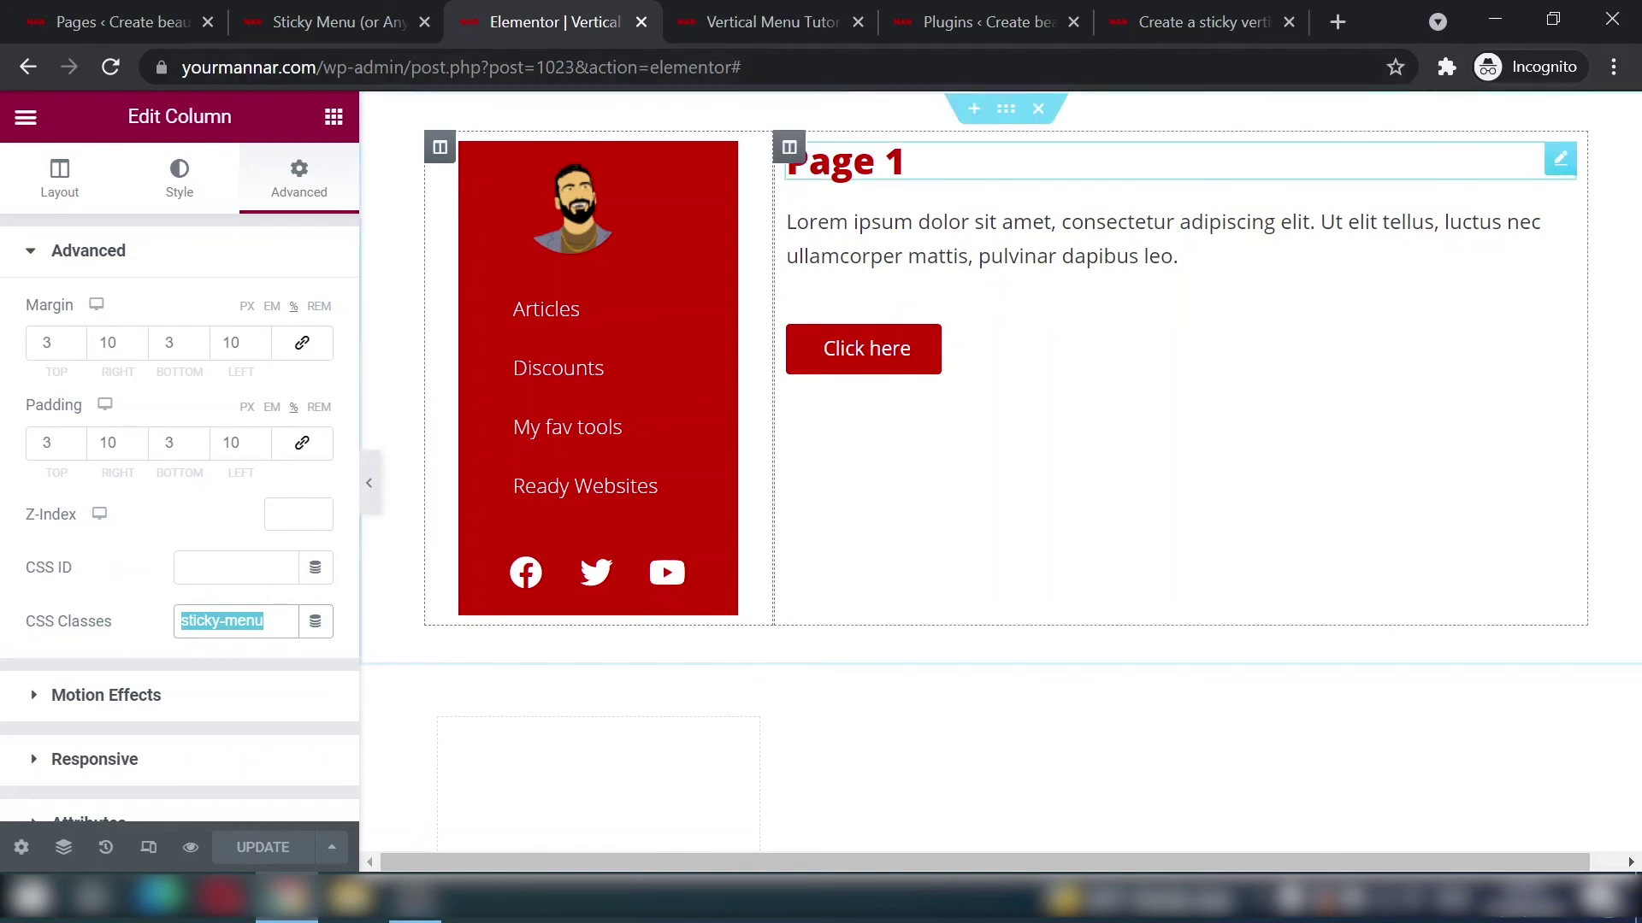
Step: Open the page "Test new page for nav menu" for editing, disable its header in the Neve options and update it
left_click(75, 10)
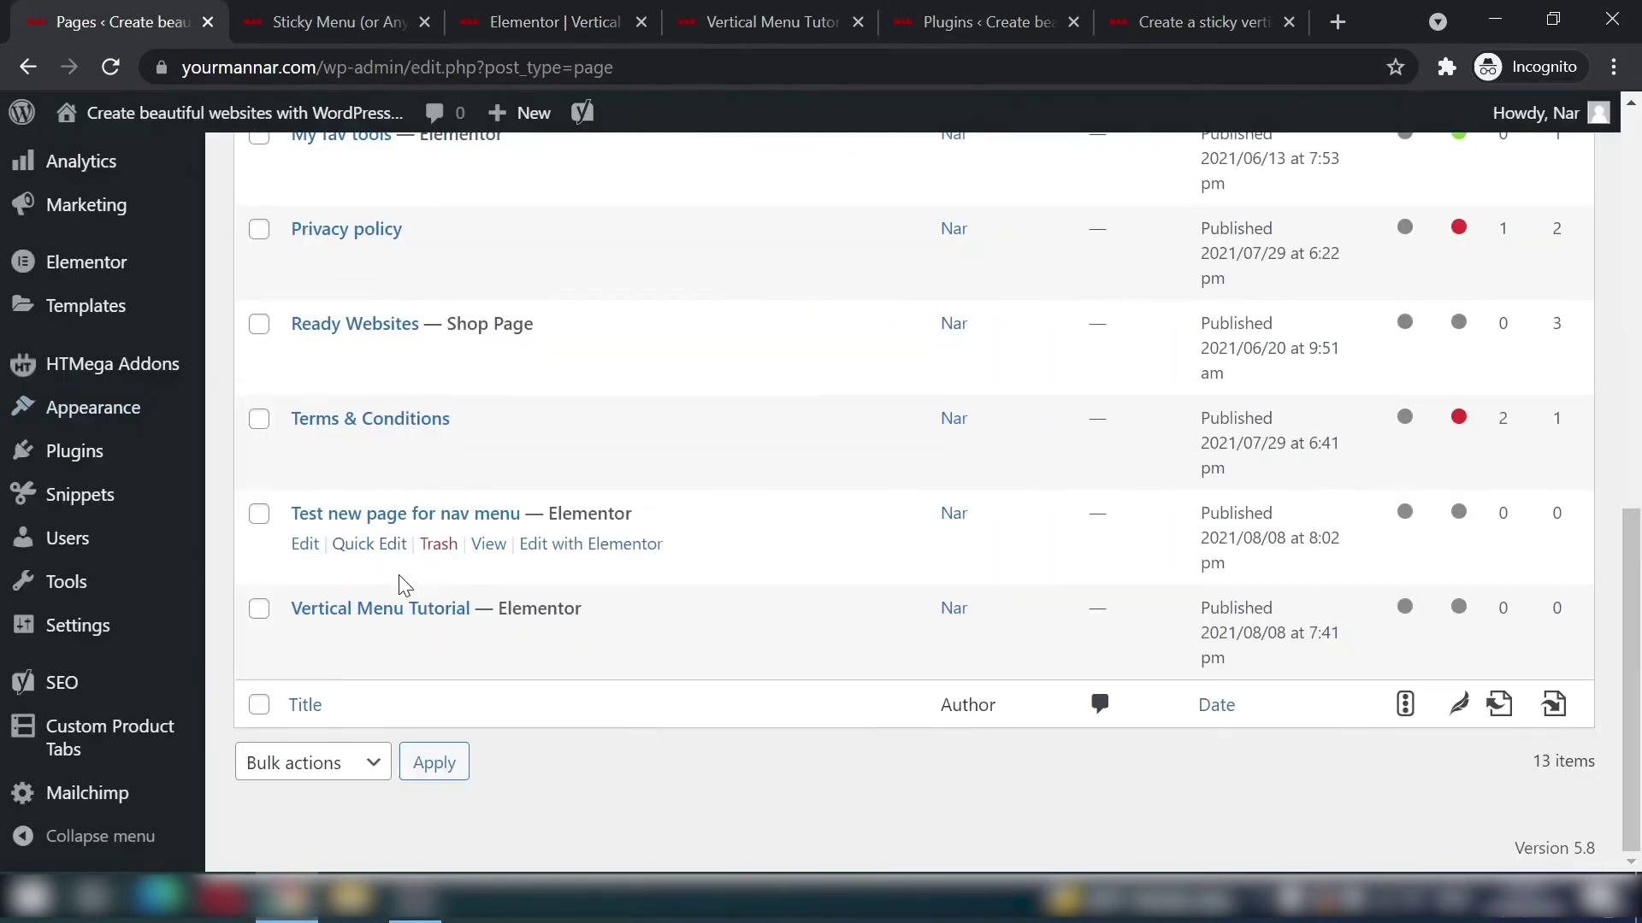
left_click(304, 544, "ctrl")
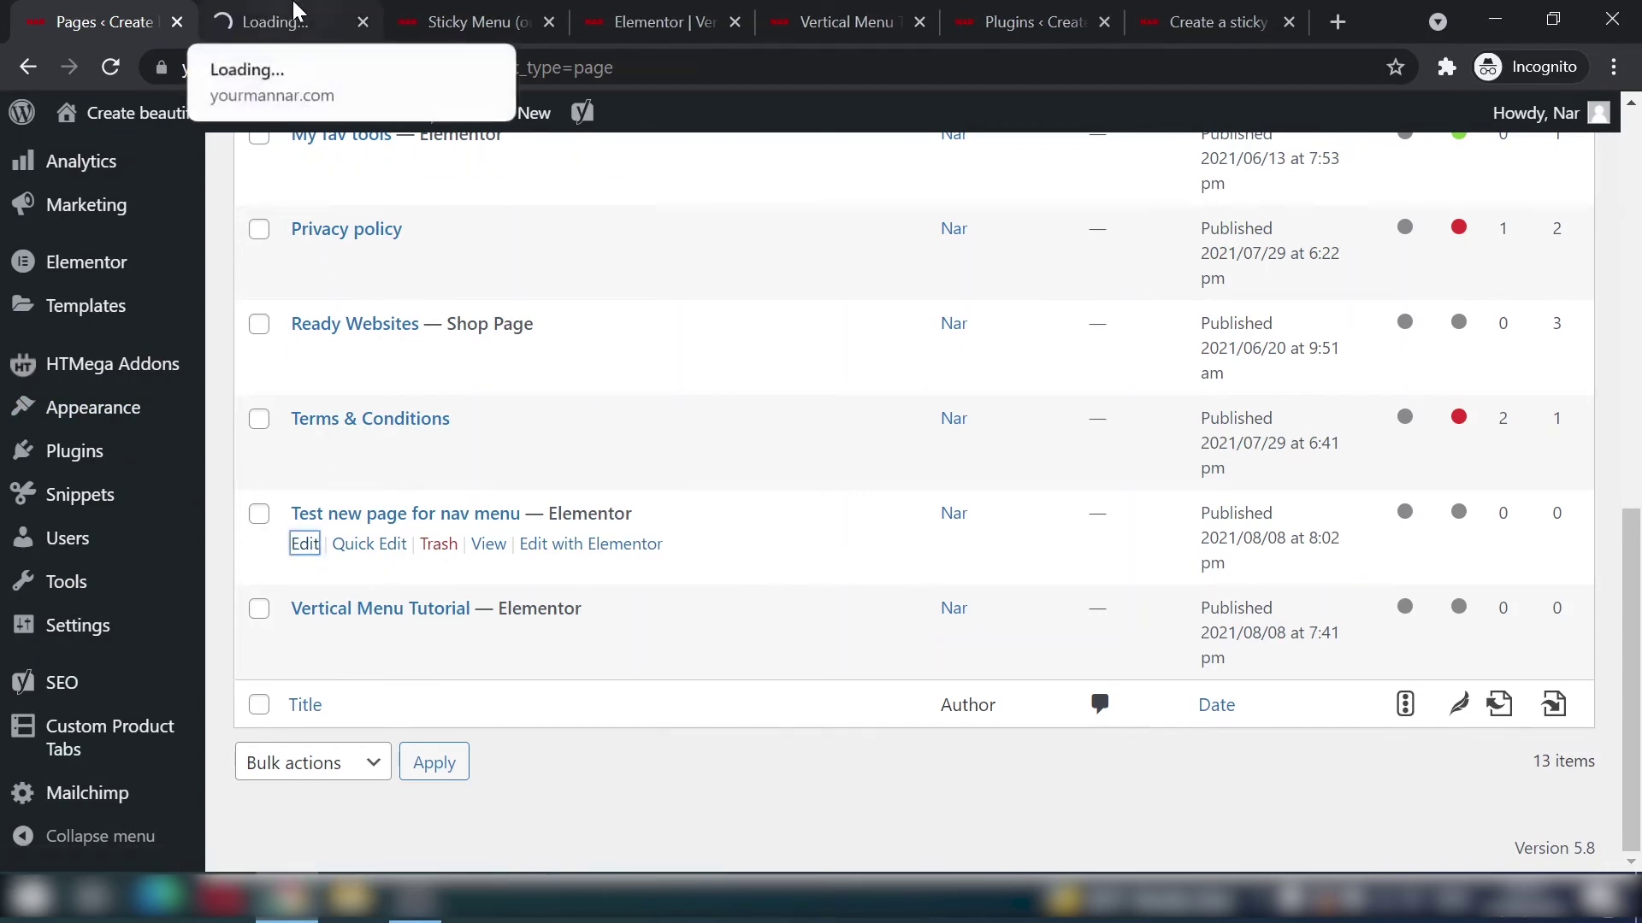
left_click(266, 20)
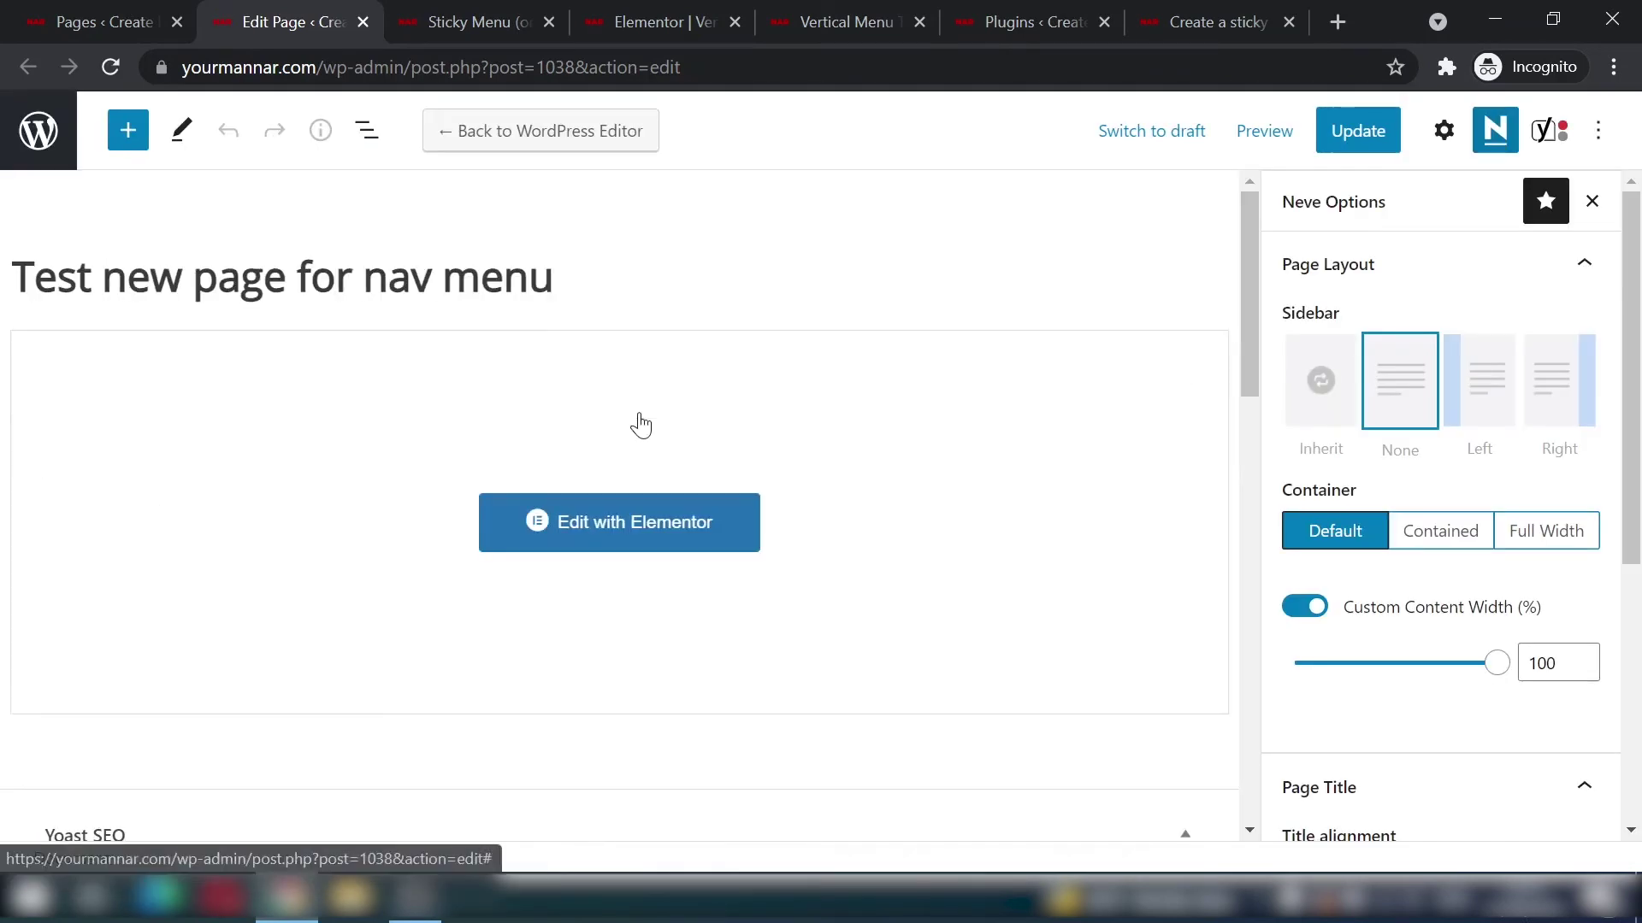
scroll(1403, 696, "down", 2)
scroll(1390, 703, "down", 3)
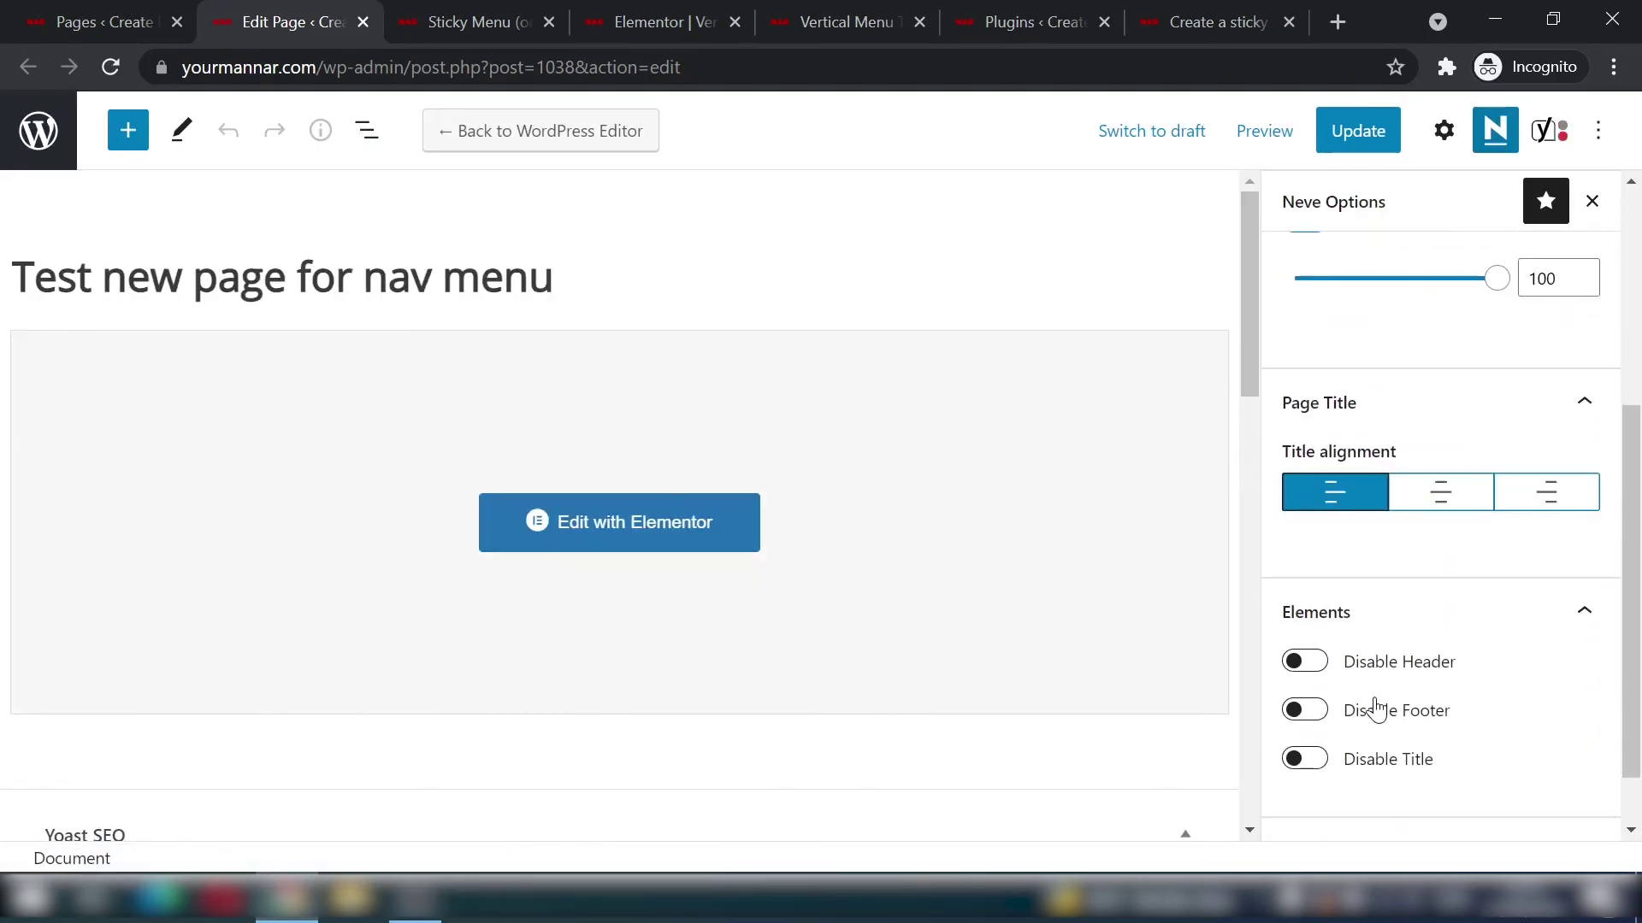
left_click(1358, 131)
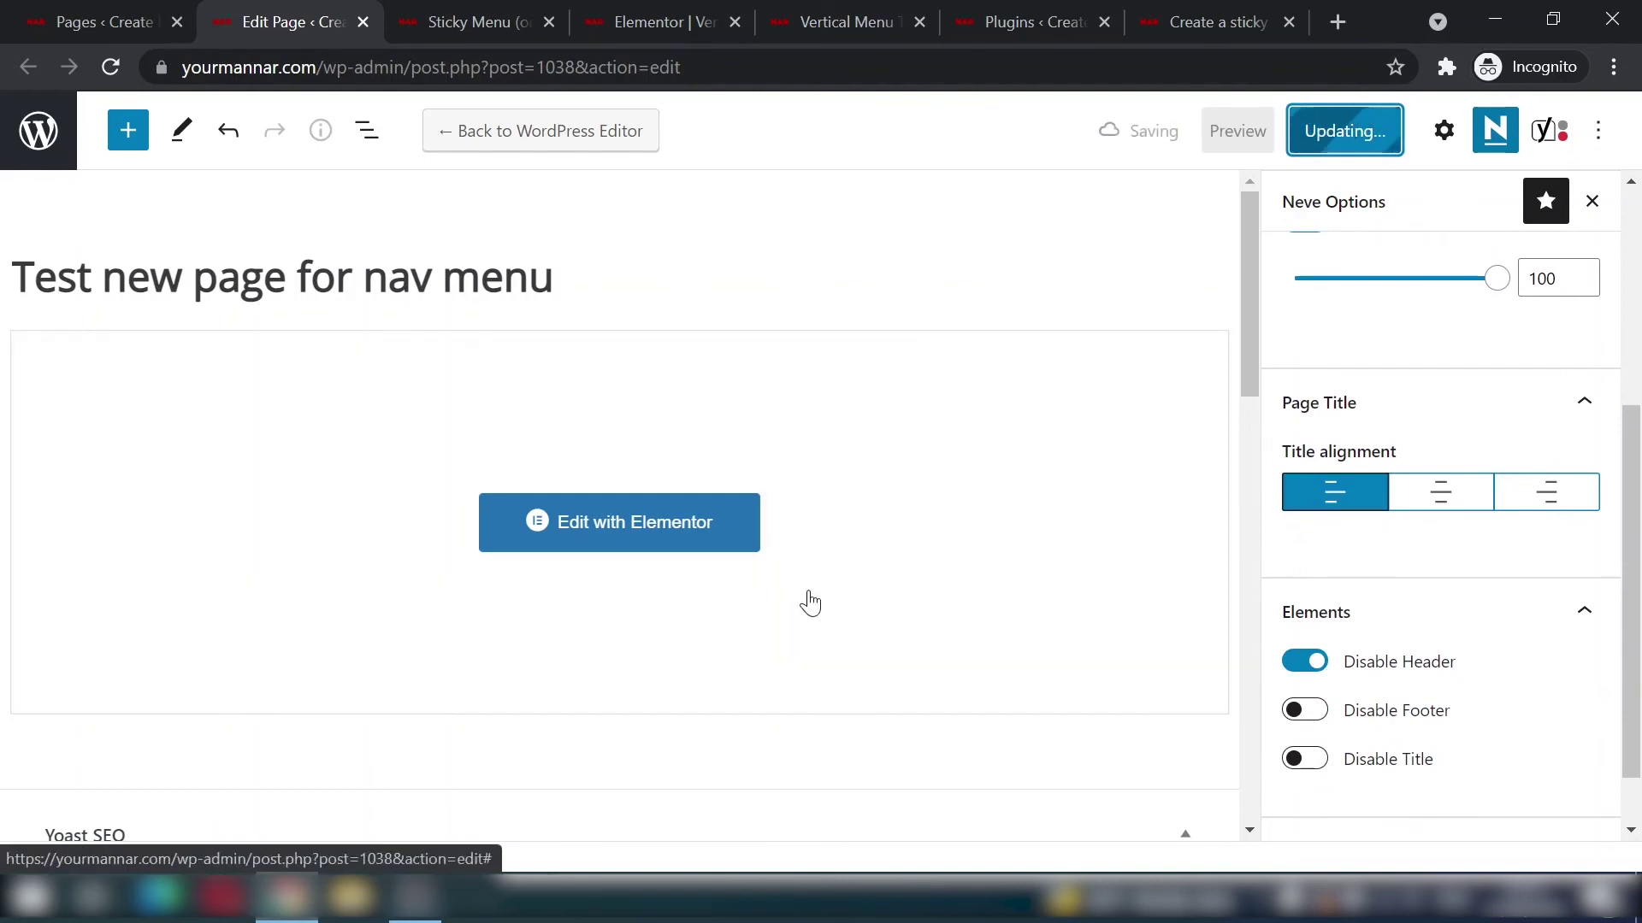
Step: Open the test page in Elementor and copy the section holding the red menu from the Vertical Menu Tutorial page
left_click(624, 544)
left_click_drag(282, 17, 697, 10)
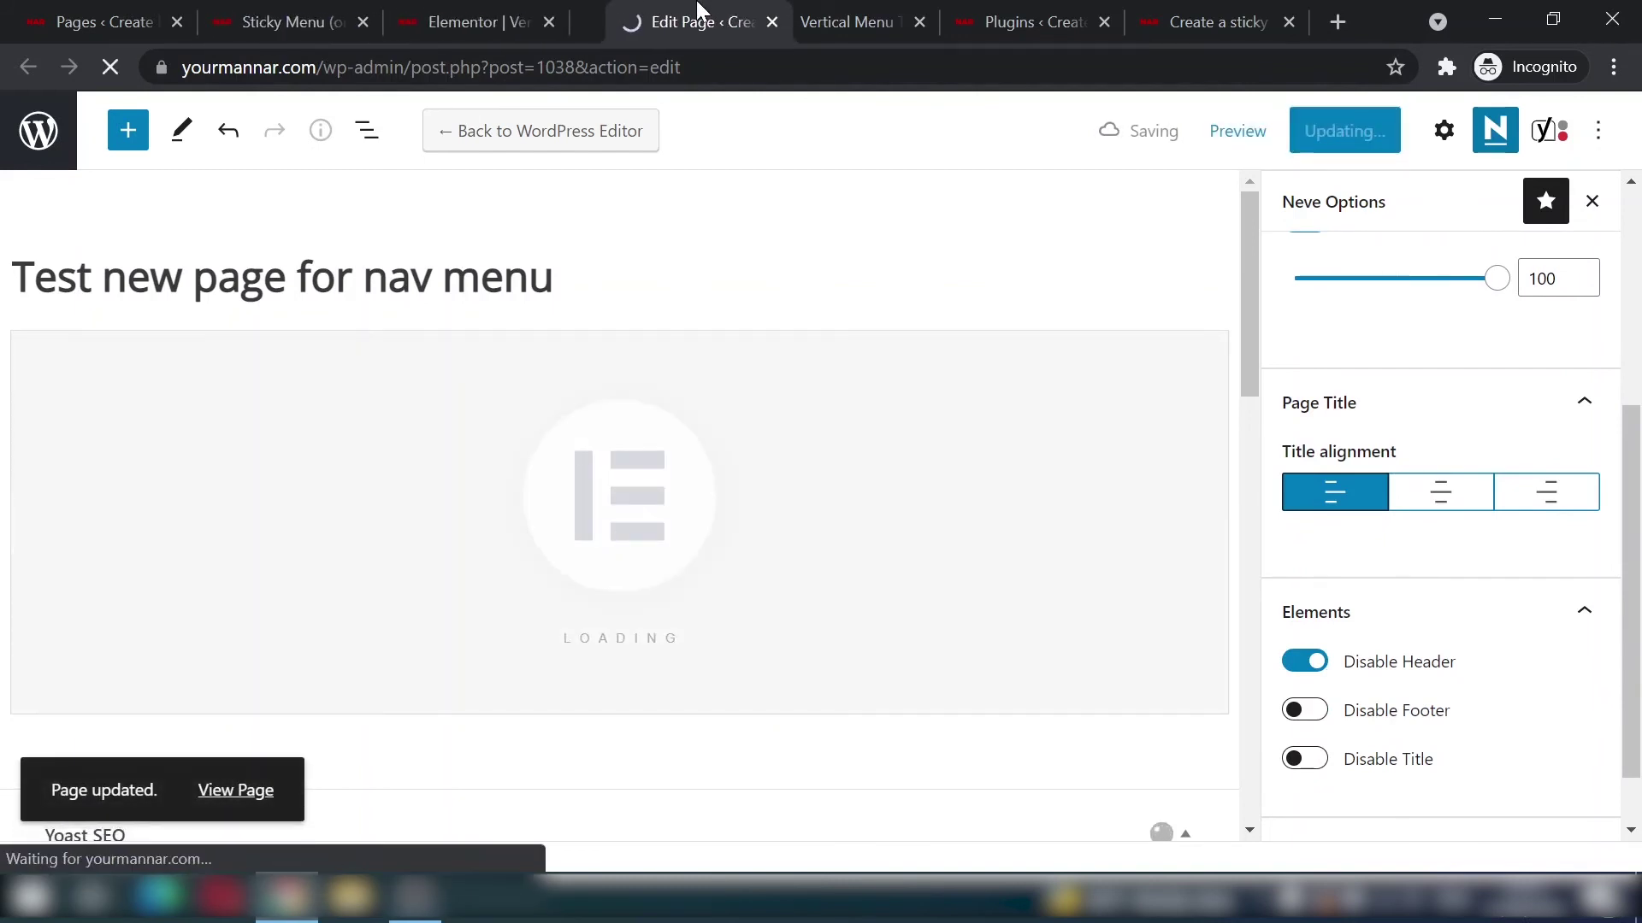
left_click(502, 19)
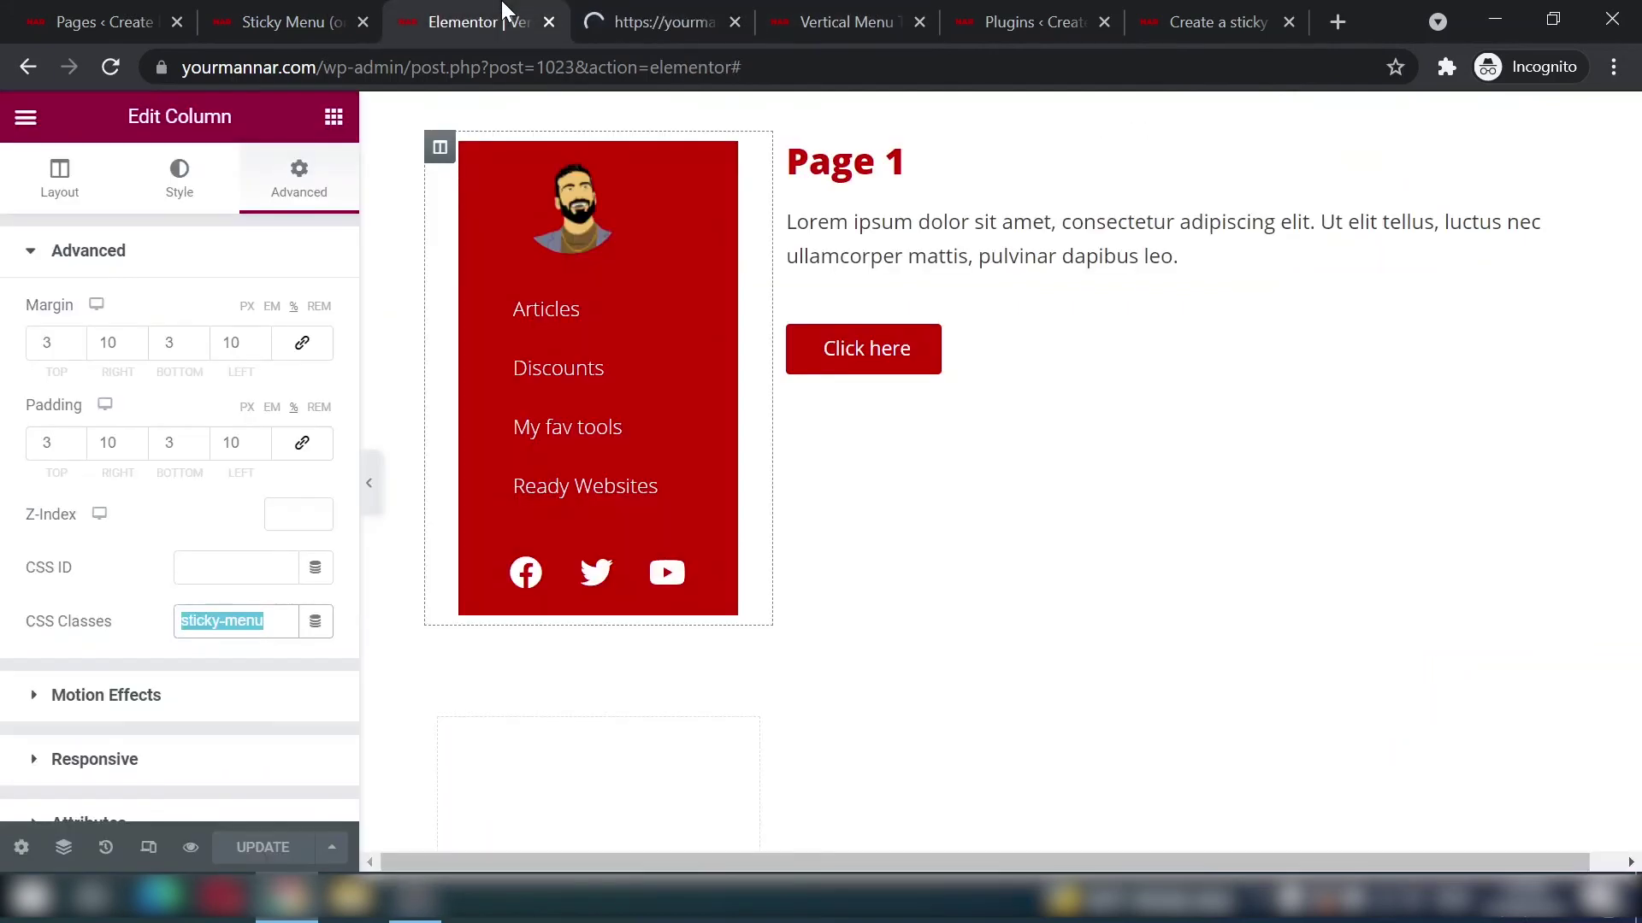
left_click(235, 568)
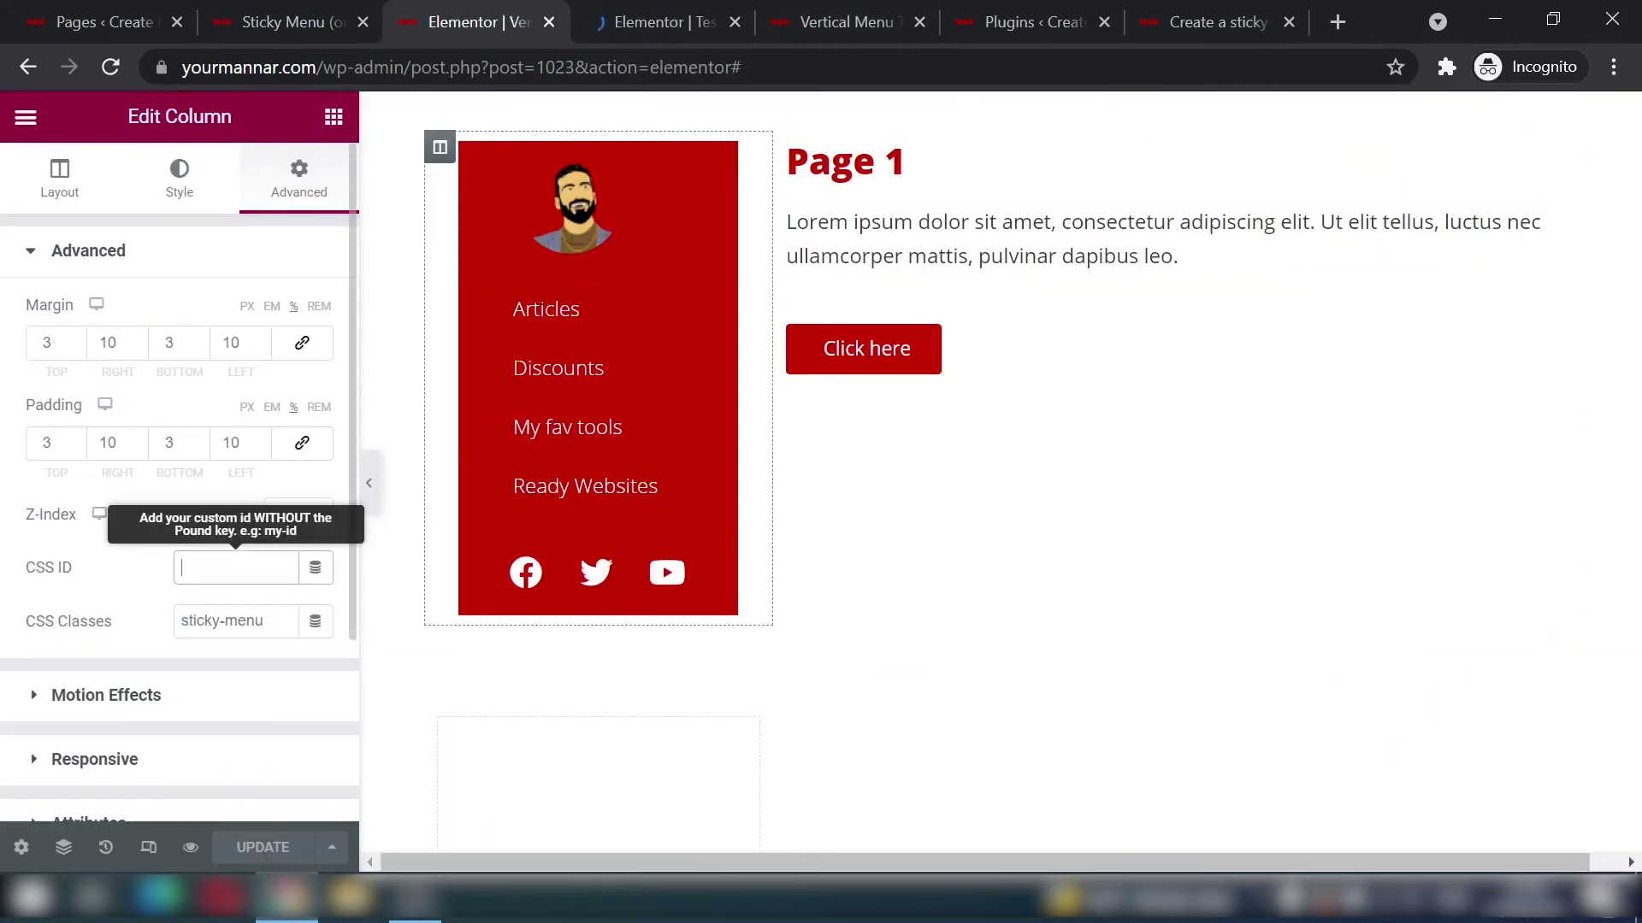
right_click(1005, 111)
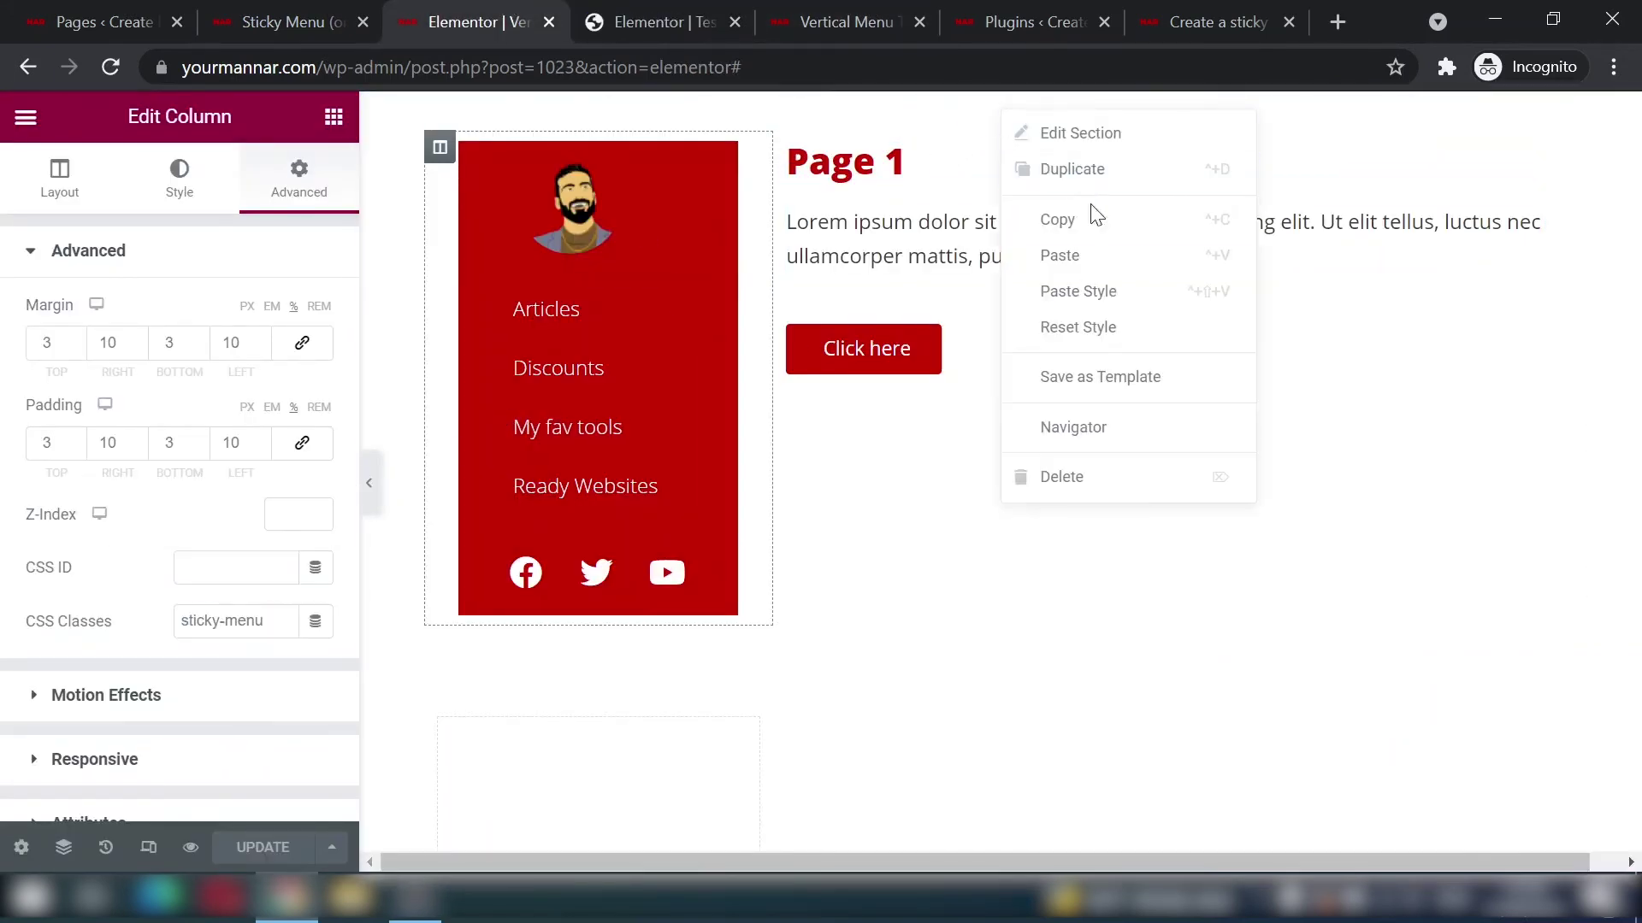
key("Escape")
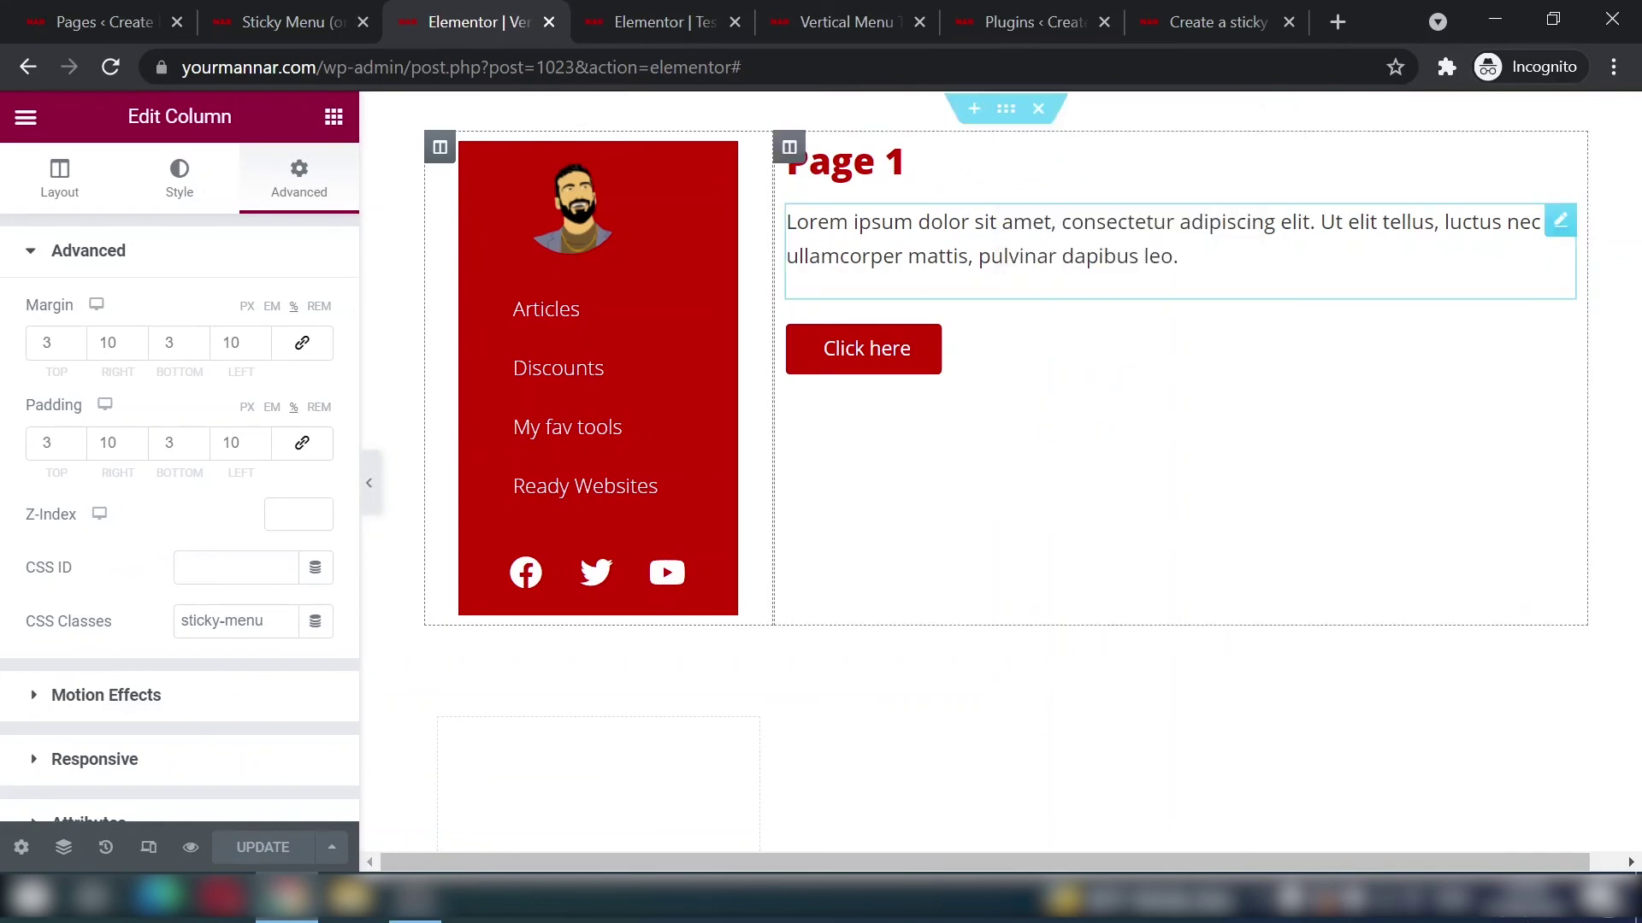
Step: Paste the copied menu section into the empty "Test new page for nav menu" page in Elementor
left_click(629, 12)
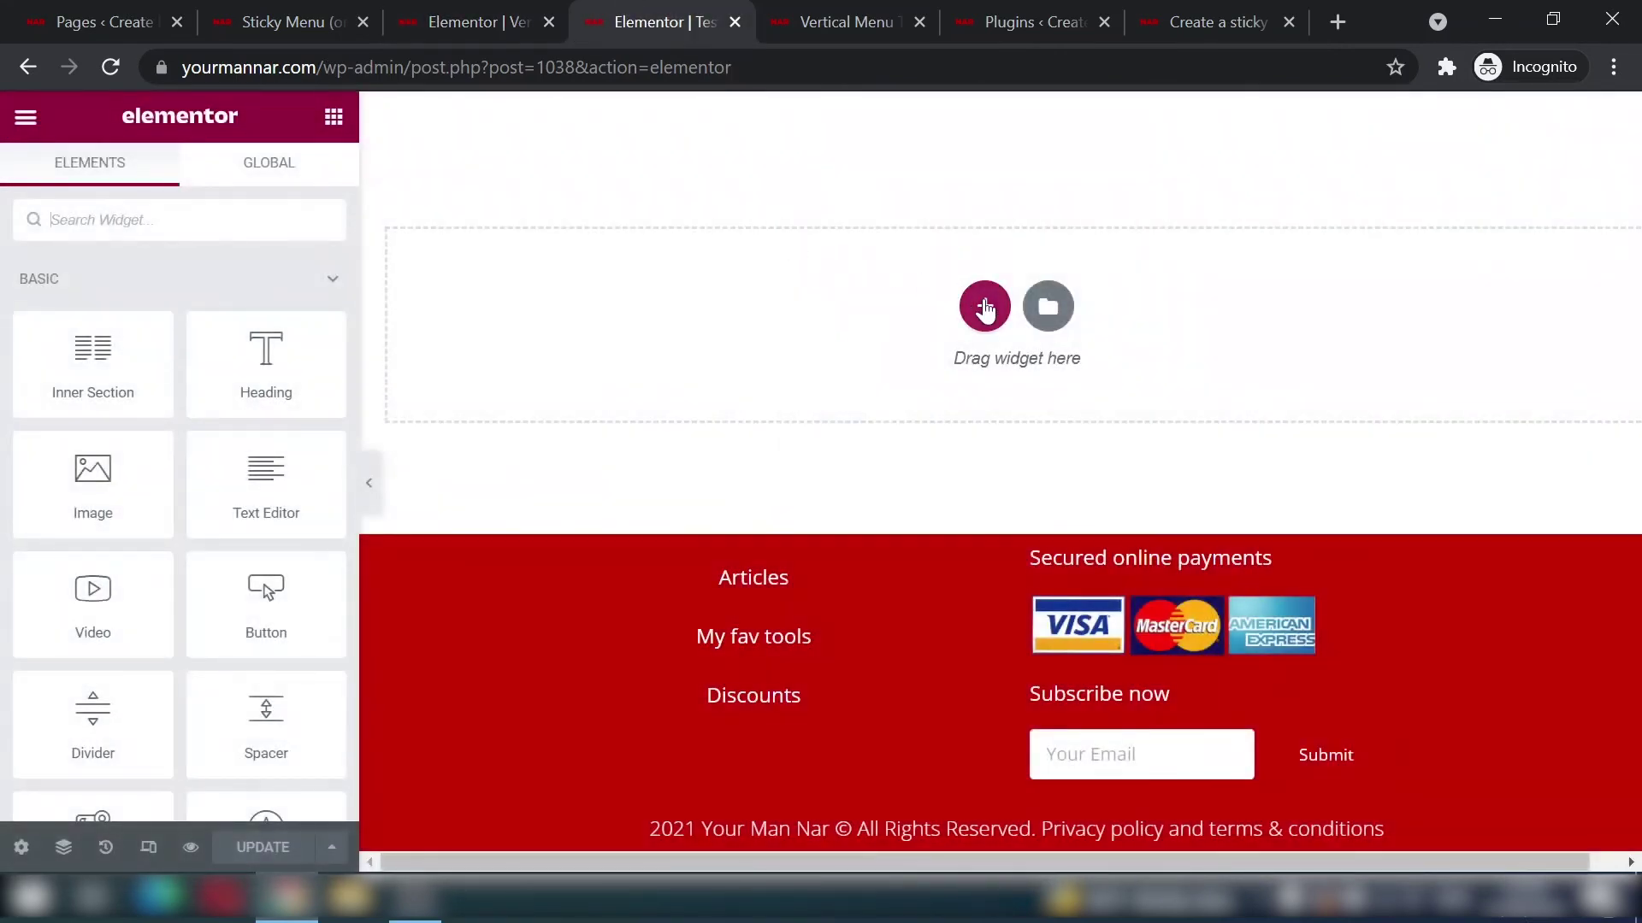
right_click(985, 308)
left_click(1053, 325)
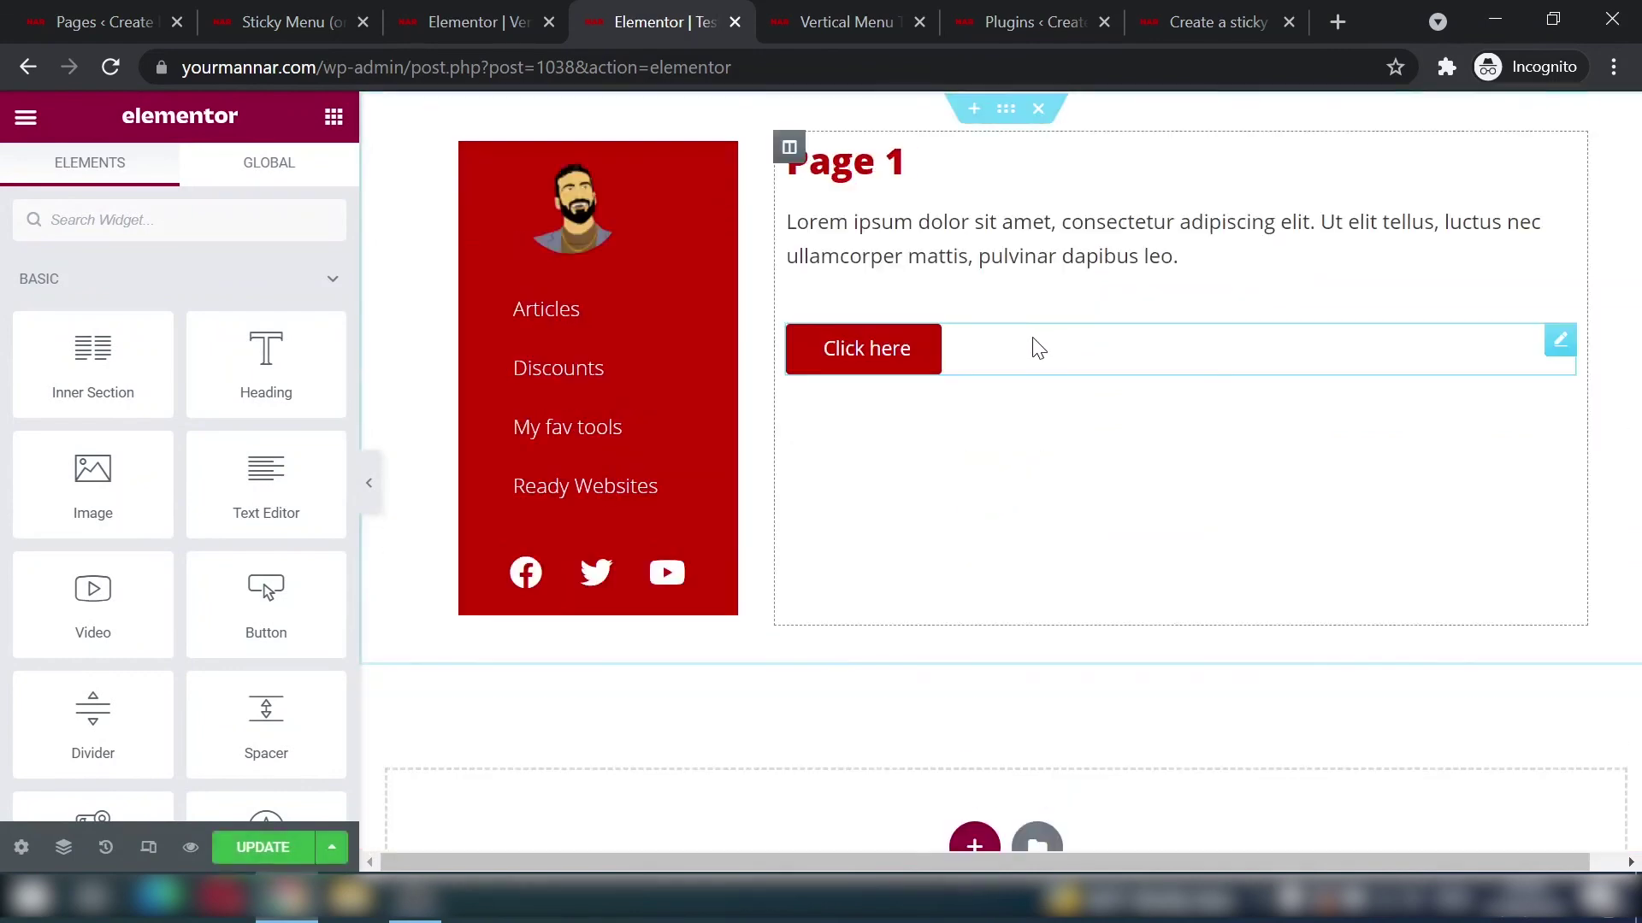
Step: Copy the section holding the red menu on the Vertical Menu Tutorial page again and return to the test page
left_click(466, 21)
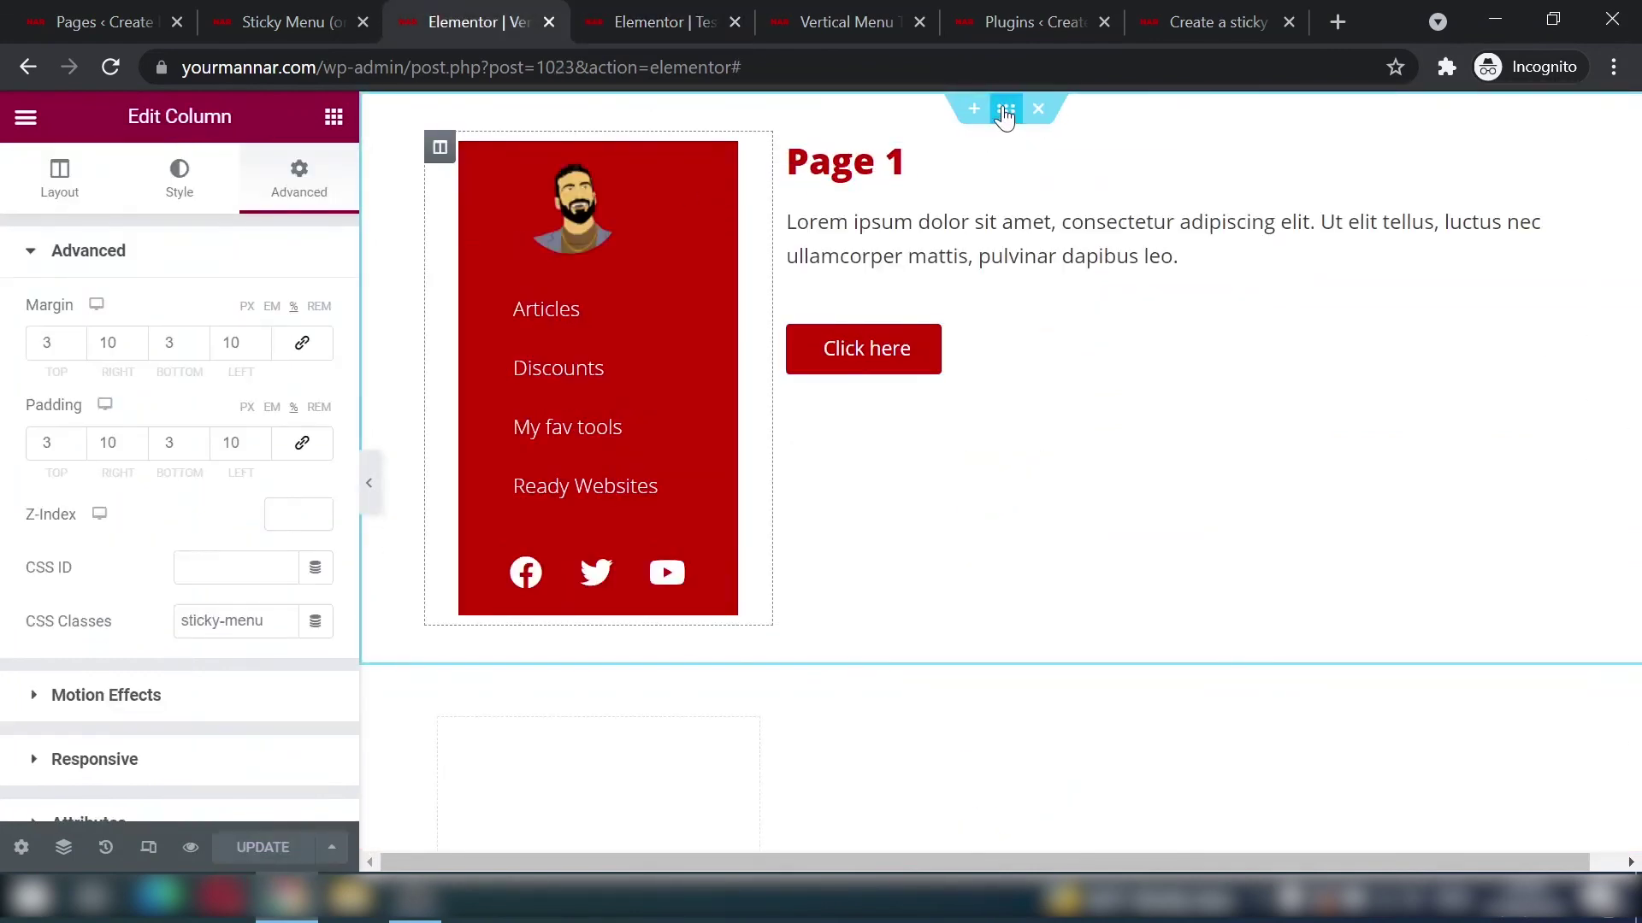
right_click(1005, 124)
left_click(1060, 216)
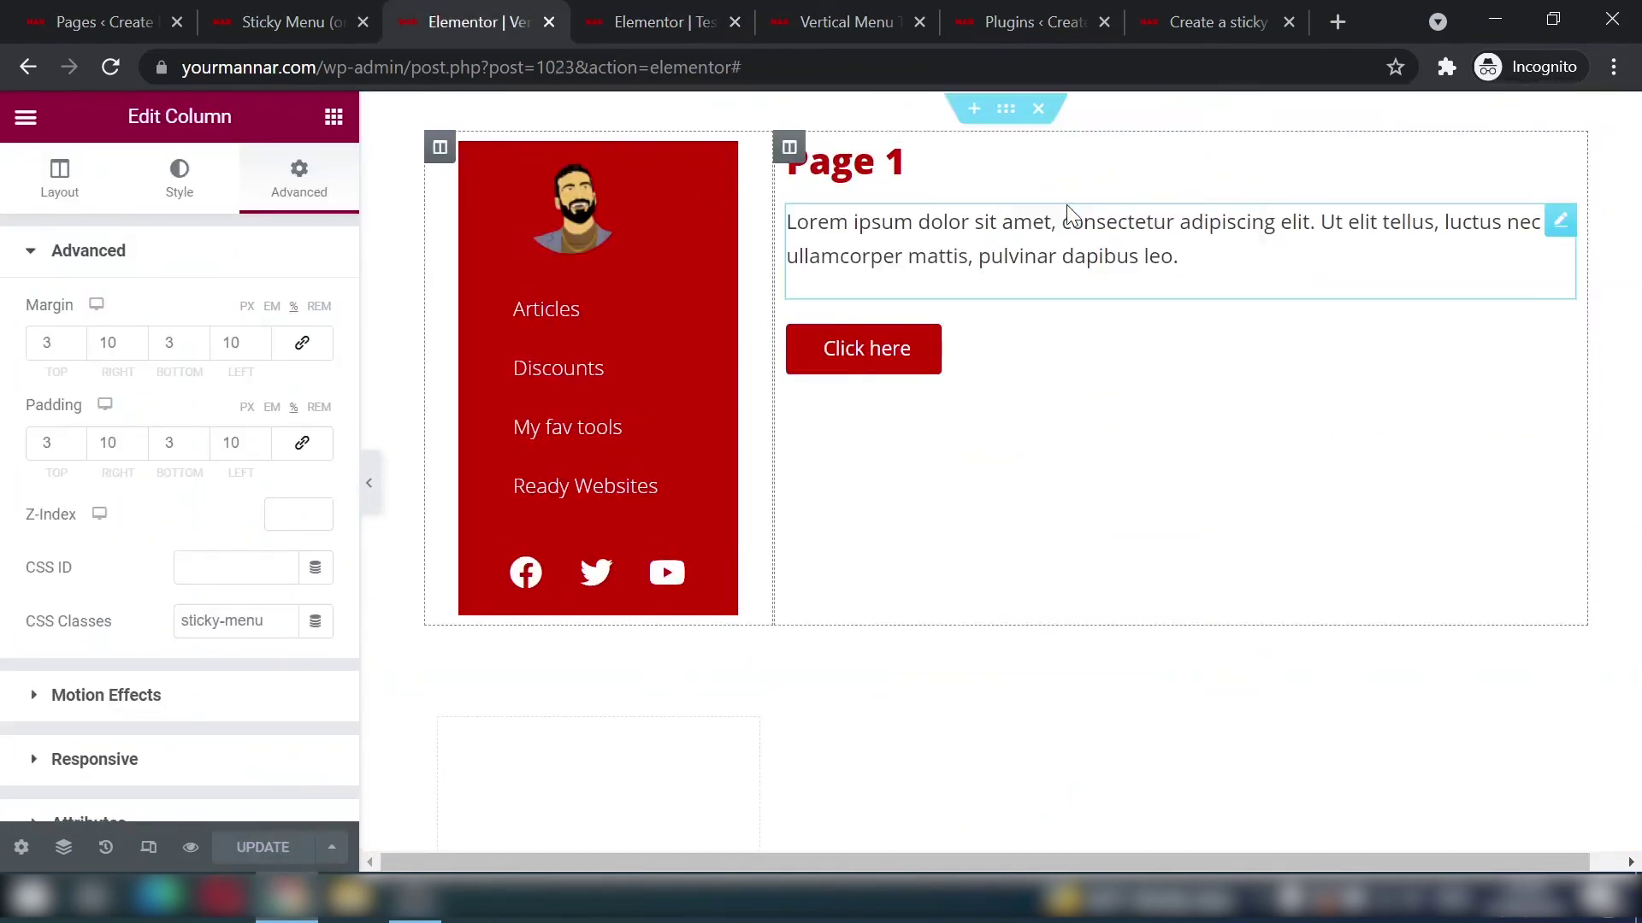
left_click(666, 21)
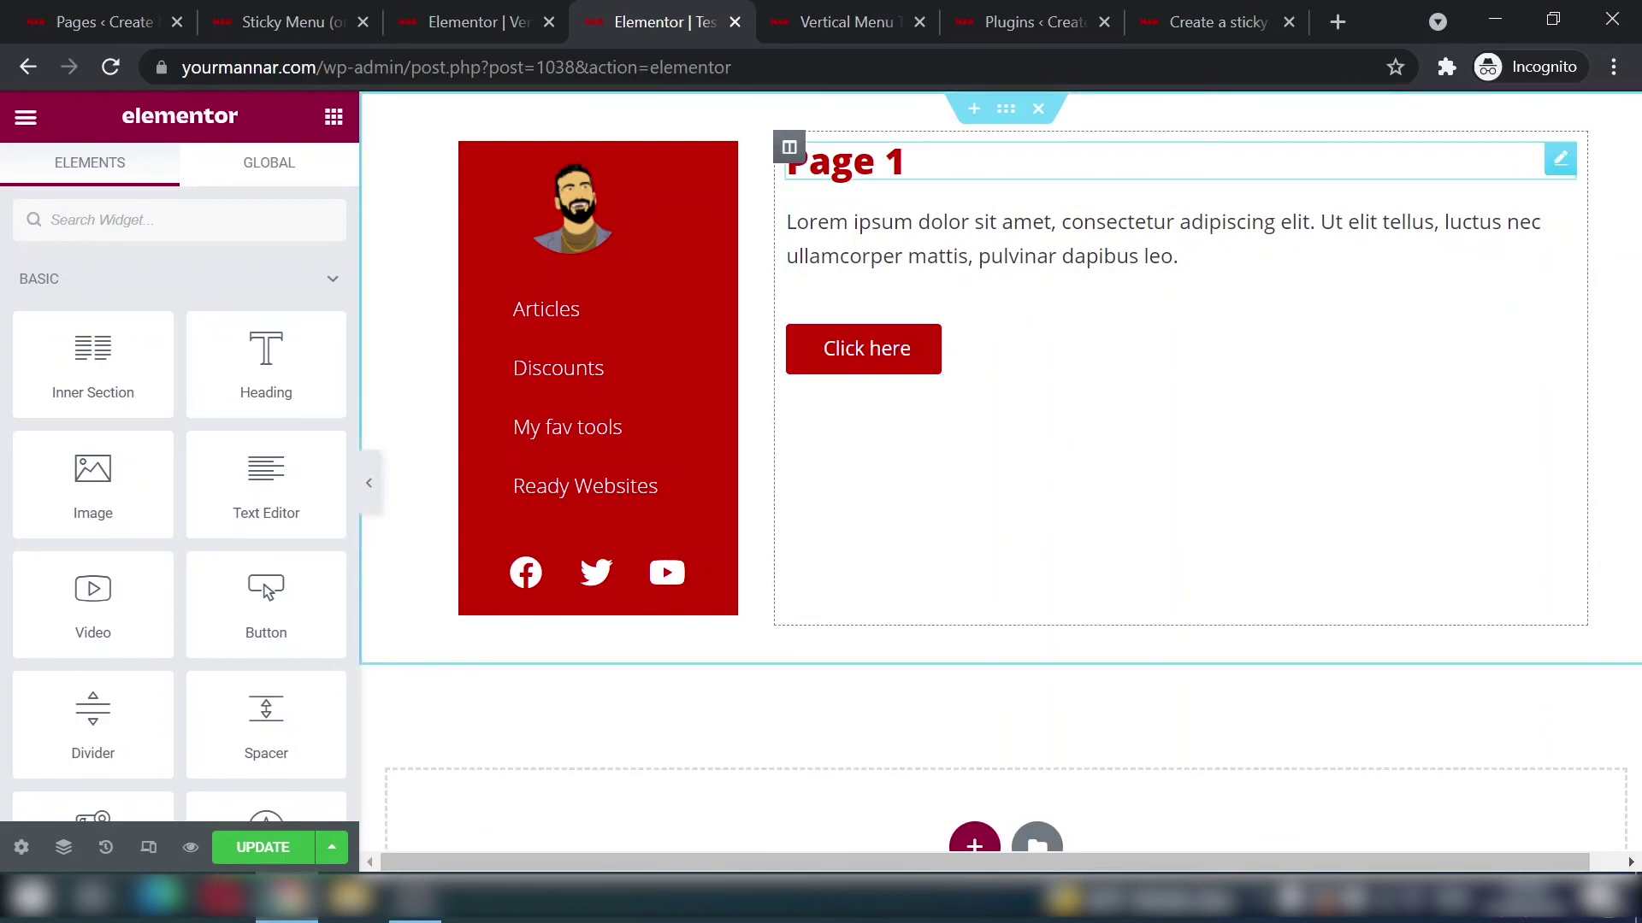
Step: Change the pasted section's heading to "Page 2" and its paragraph text to "Content of the page 2"
left_click(983, 162)
left_click(267, 342)
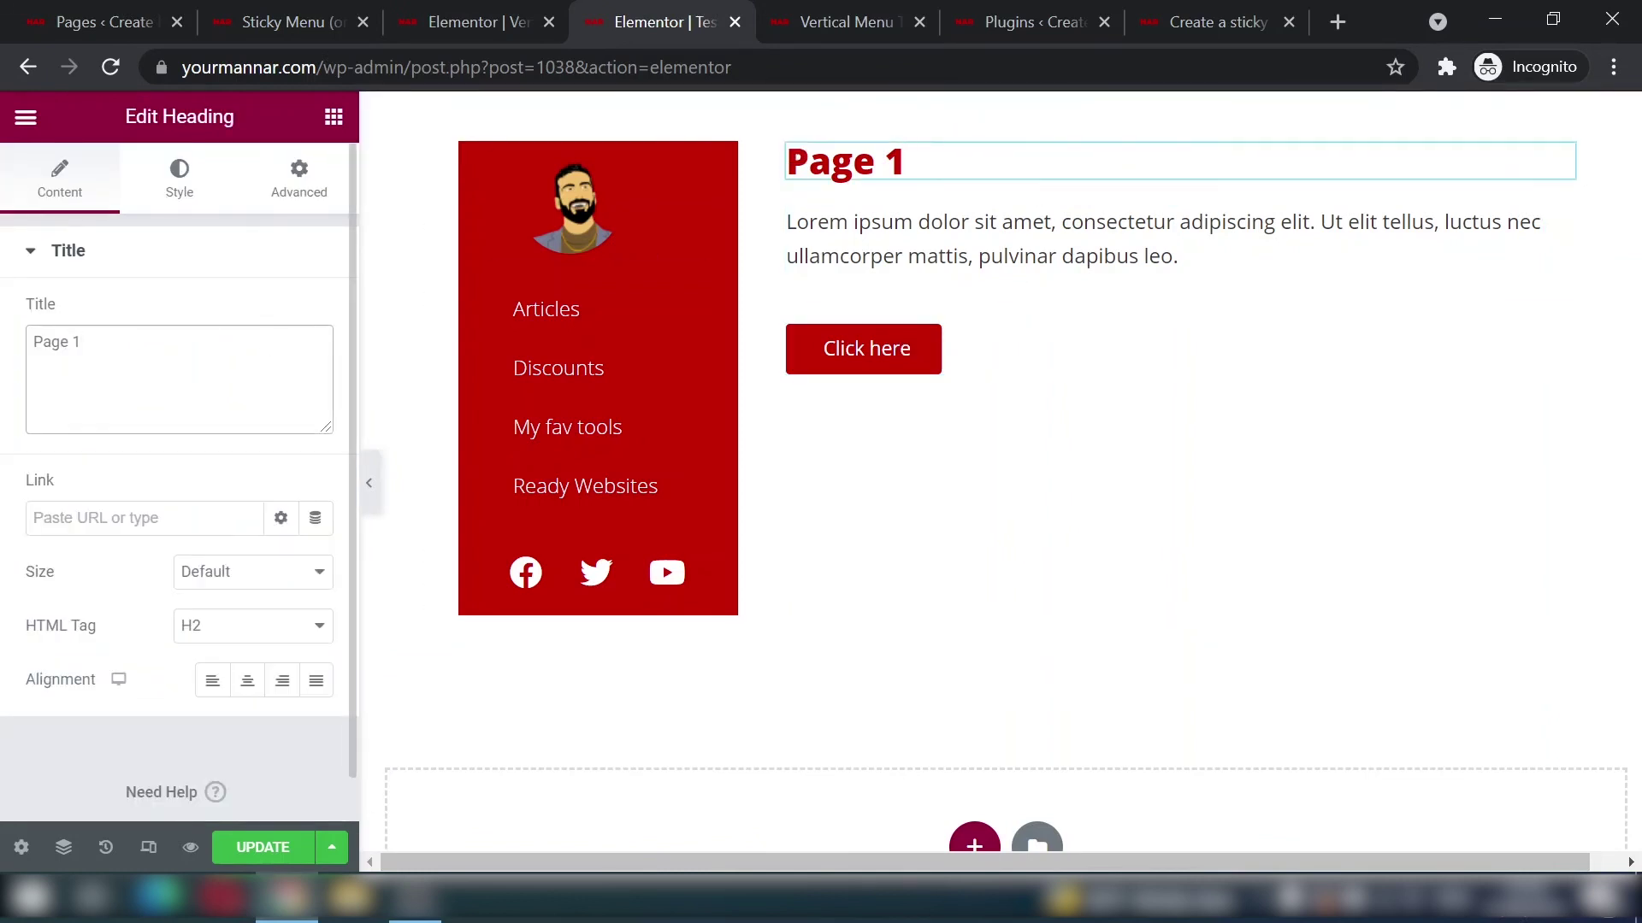
left_click(1026, 248)
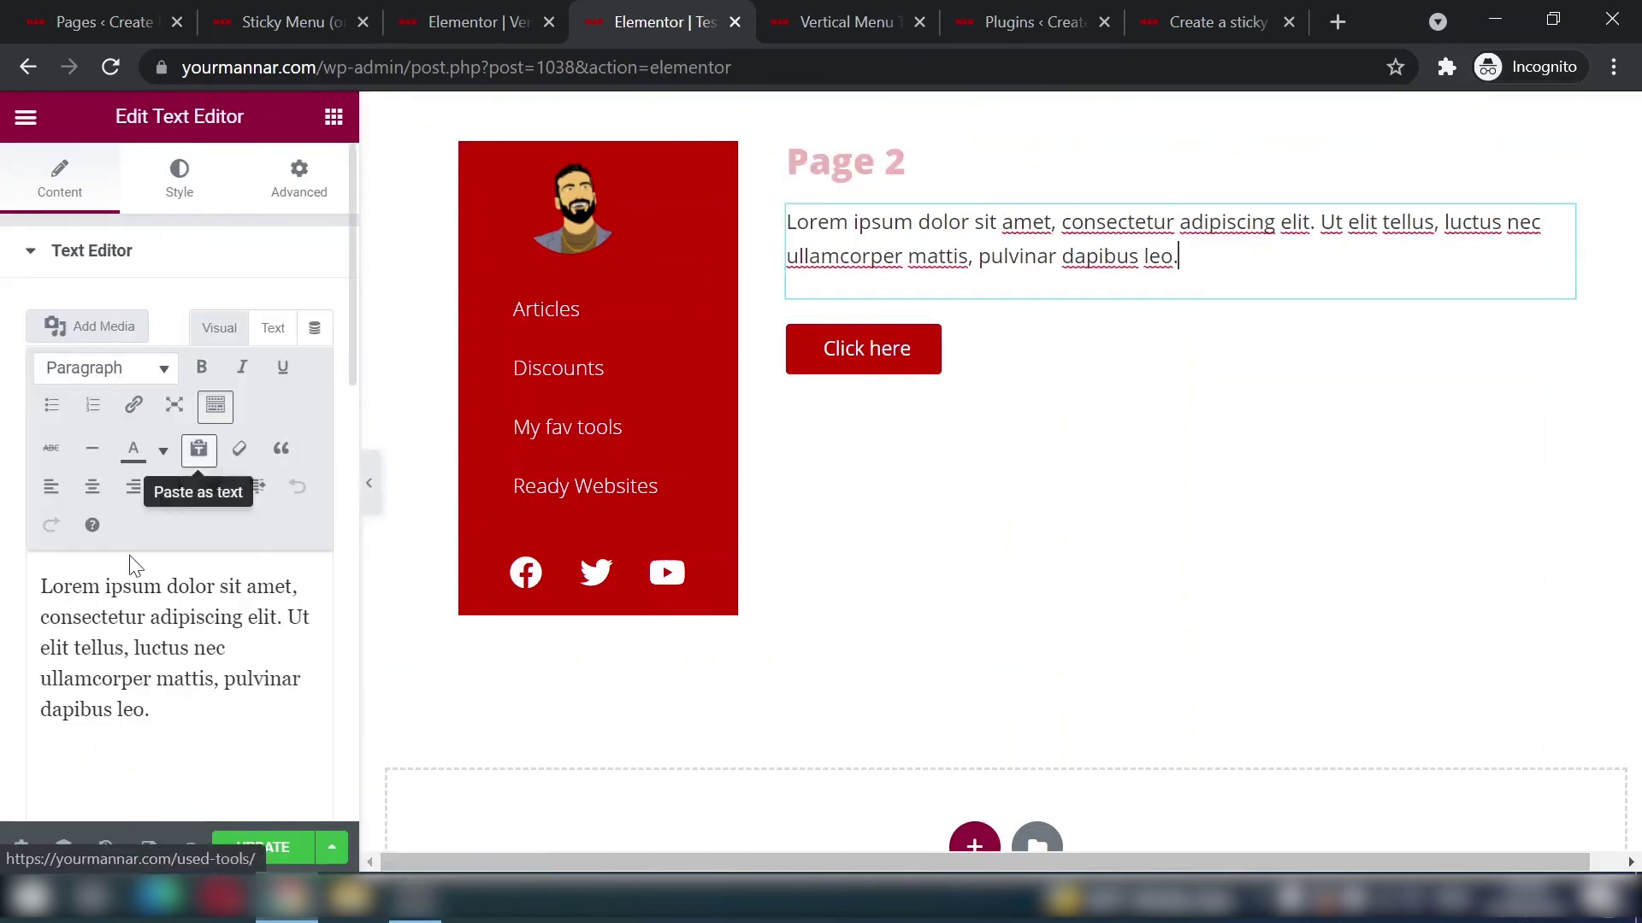
double_click(96, 678)
key("ctrl+a")
type("Content")
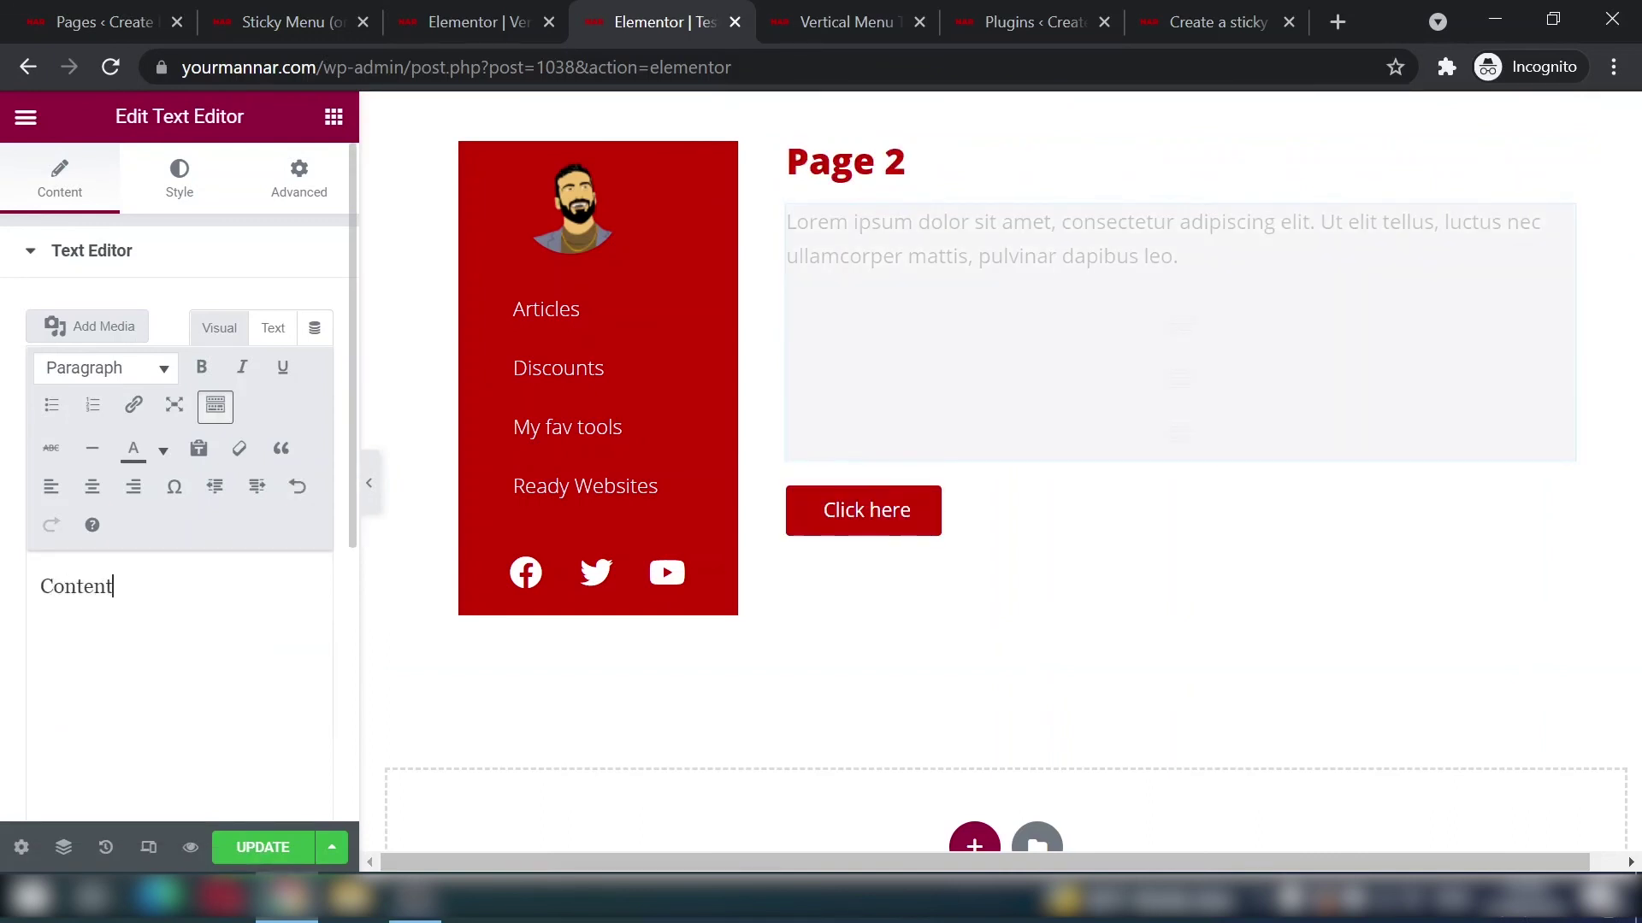
type(" of the page 2")
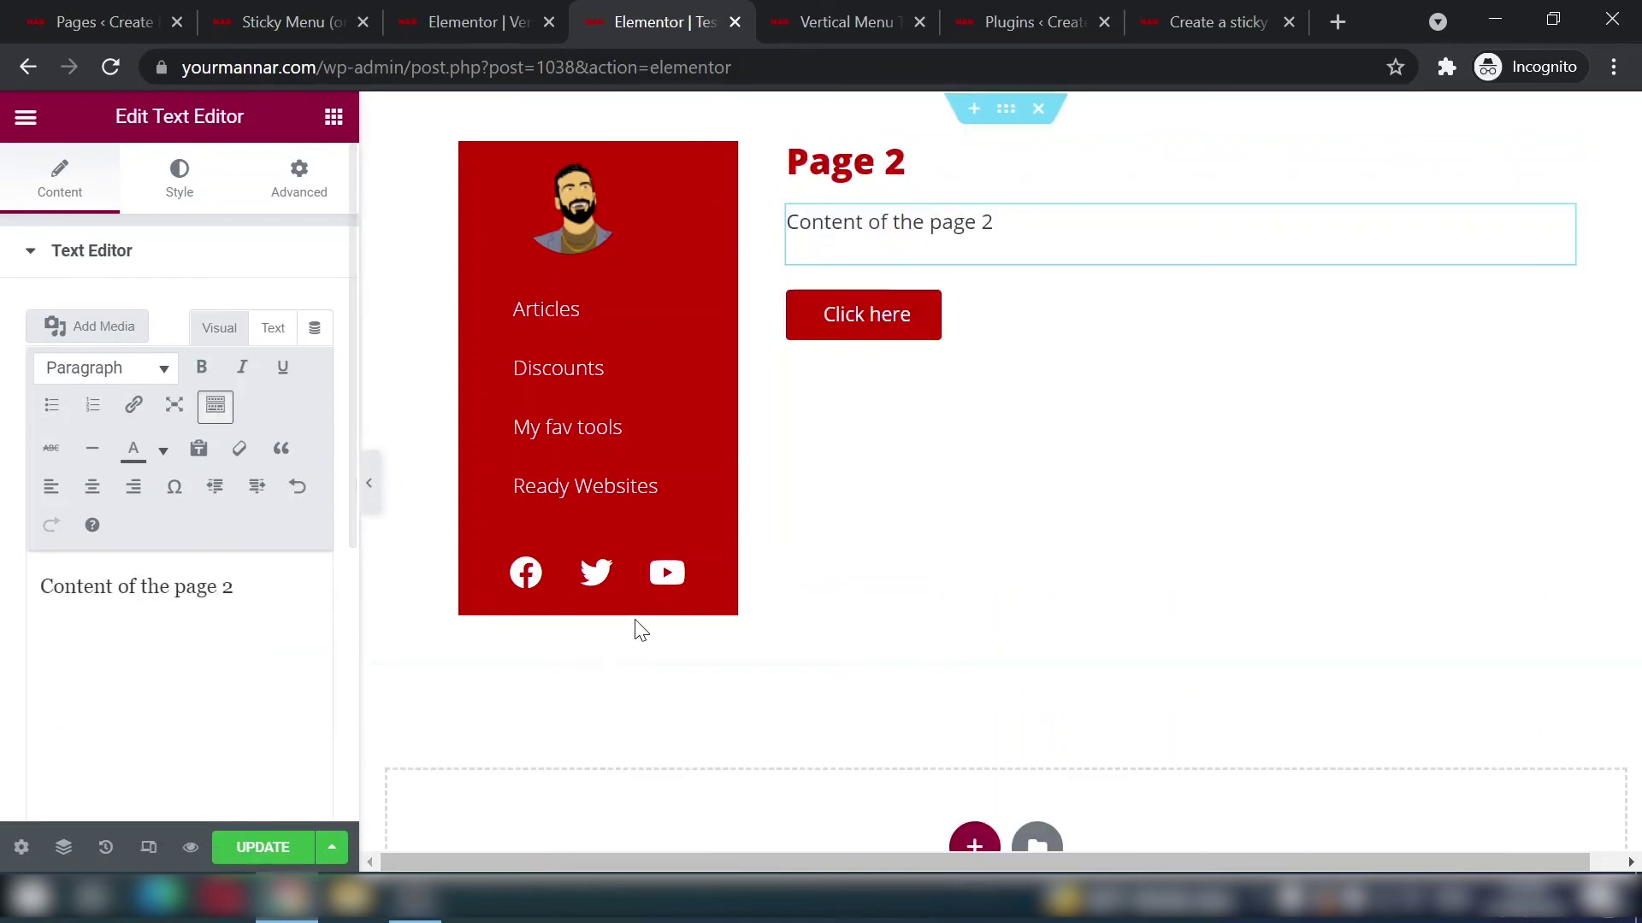
Step: Add a two-column section below the menu section and set its first column's width to 30%
scroll(634, 631, "down", 3)
left_click(974, 588)
left_click(831, 656)
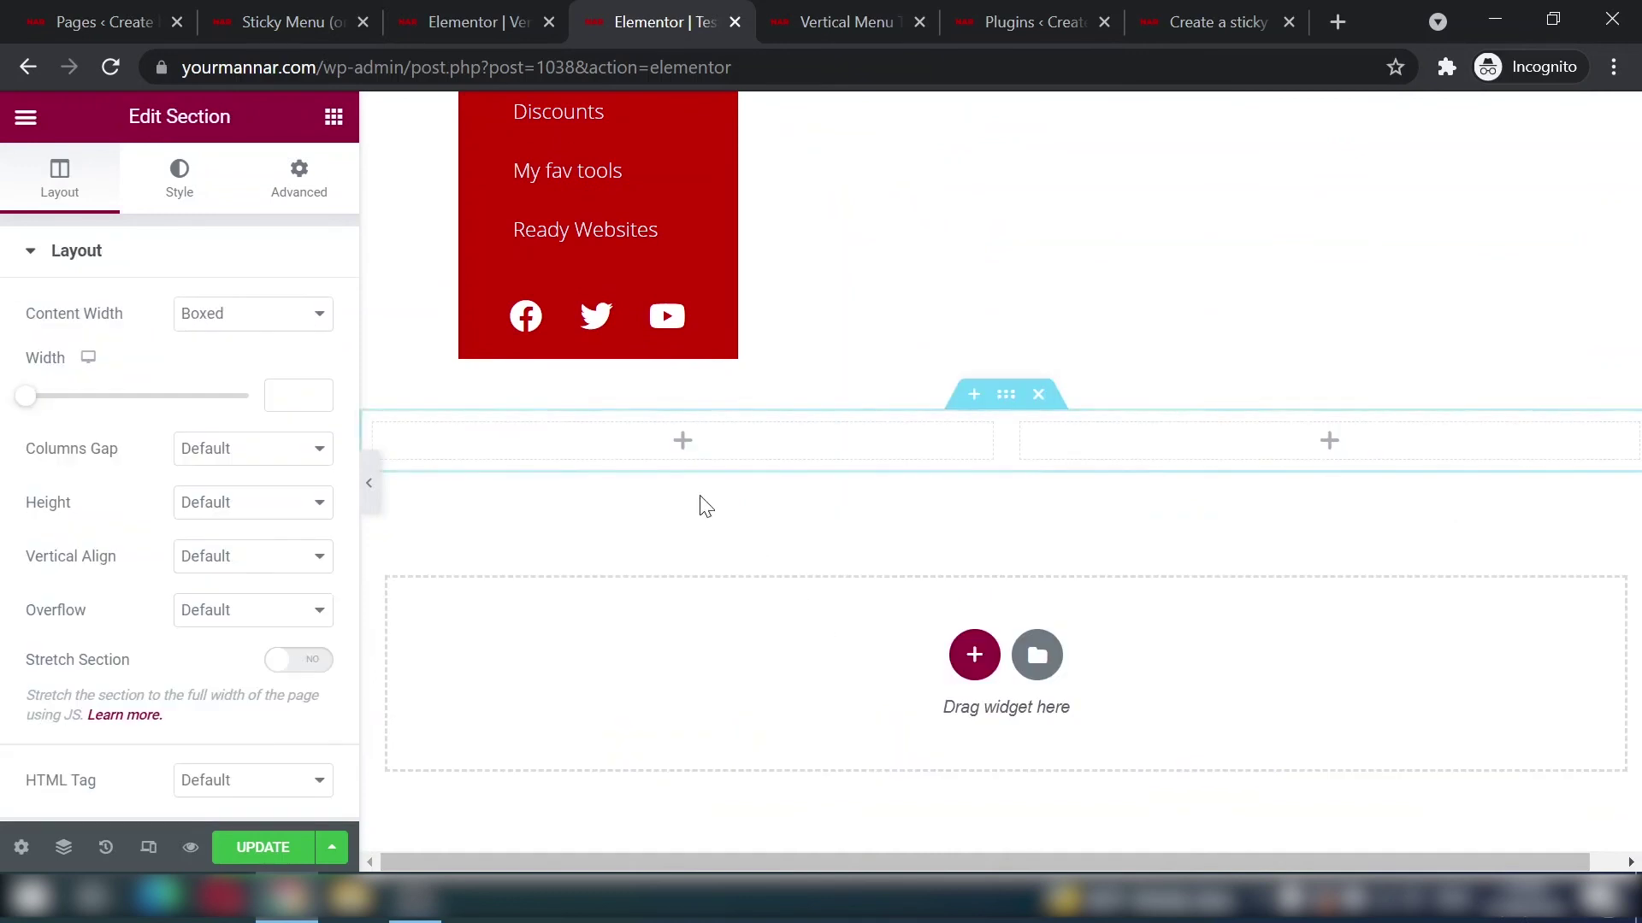
left_click(385, 430)
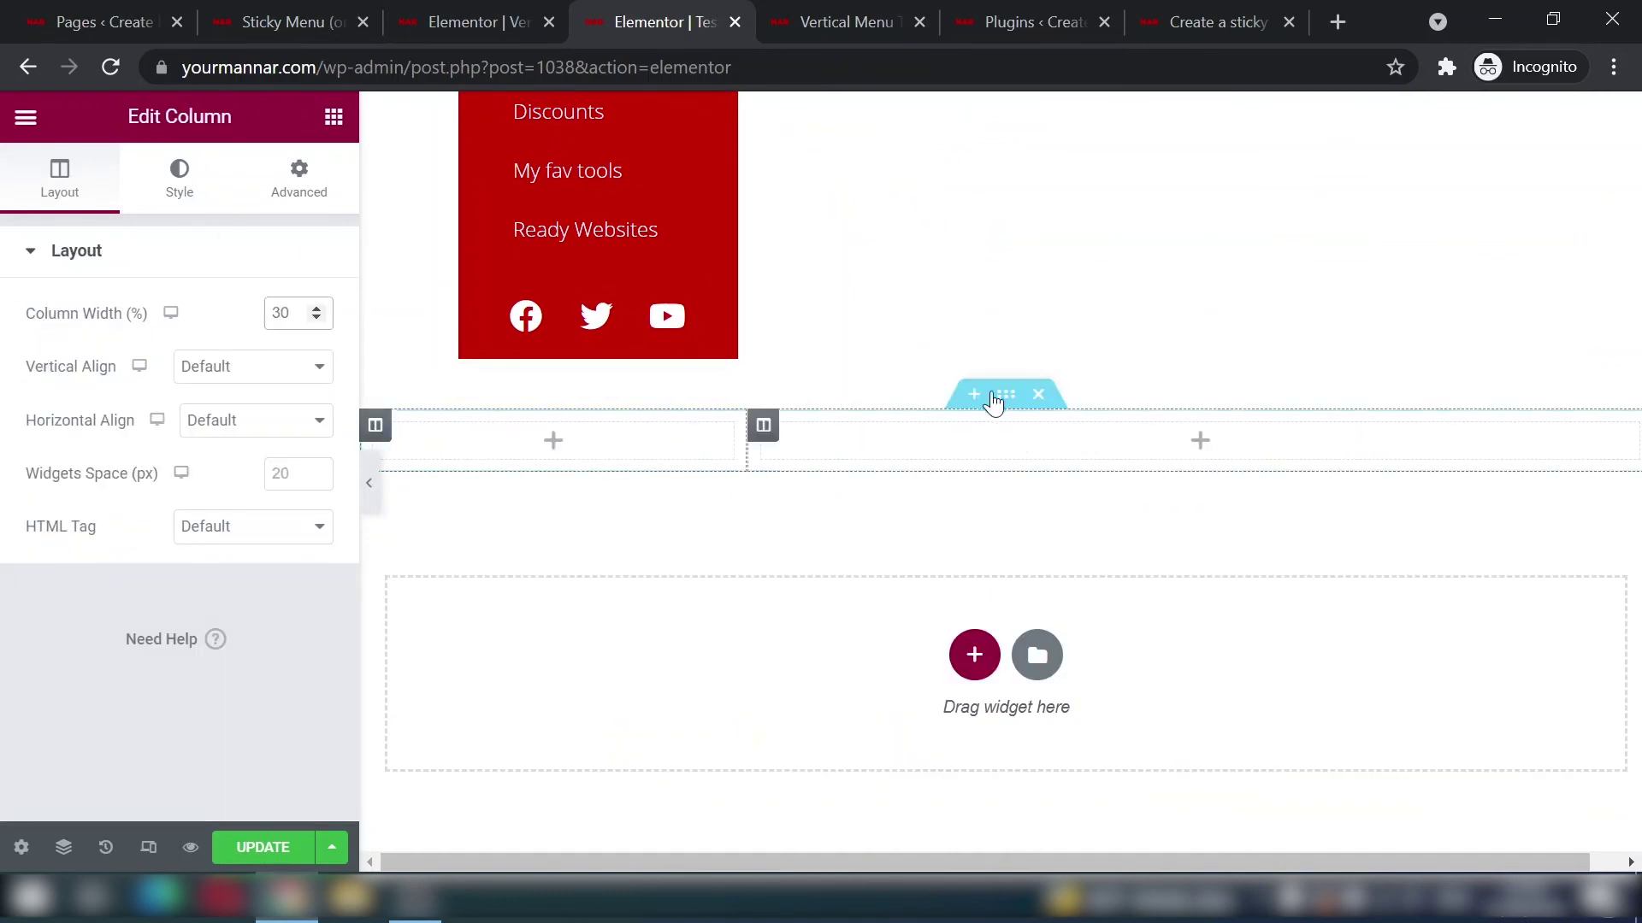
Step: Copy the menu section's style and paste it onto the new two-column section below
left_click(1001, 396)
scroll(1005, 342, "up", 3)
right_click(1001, 133)
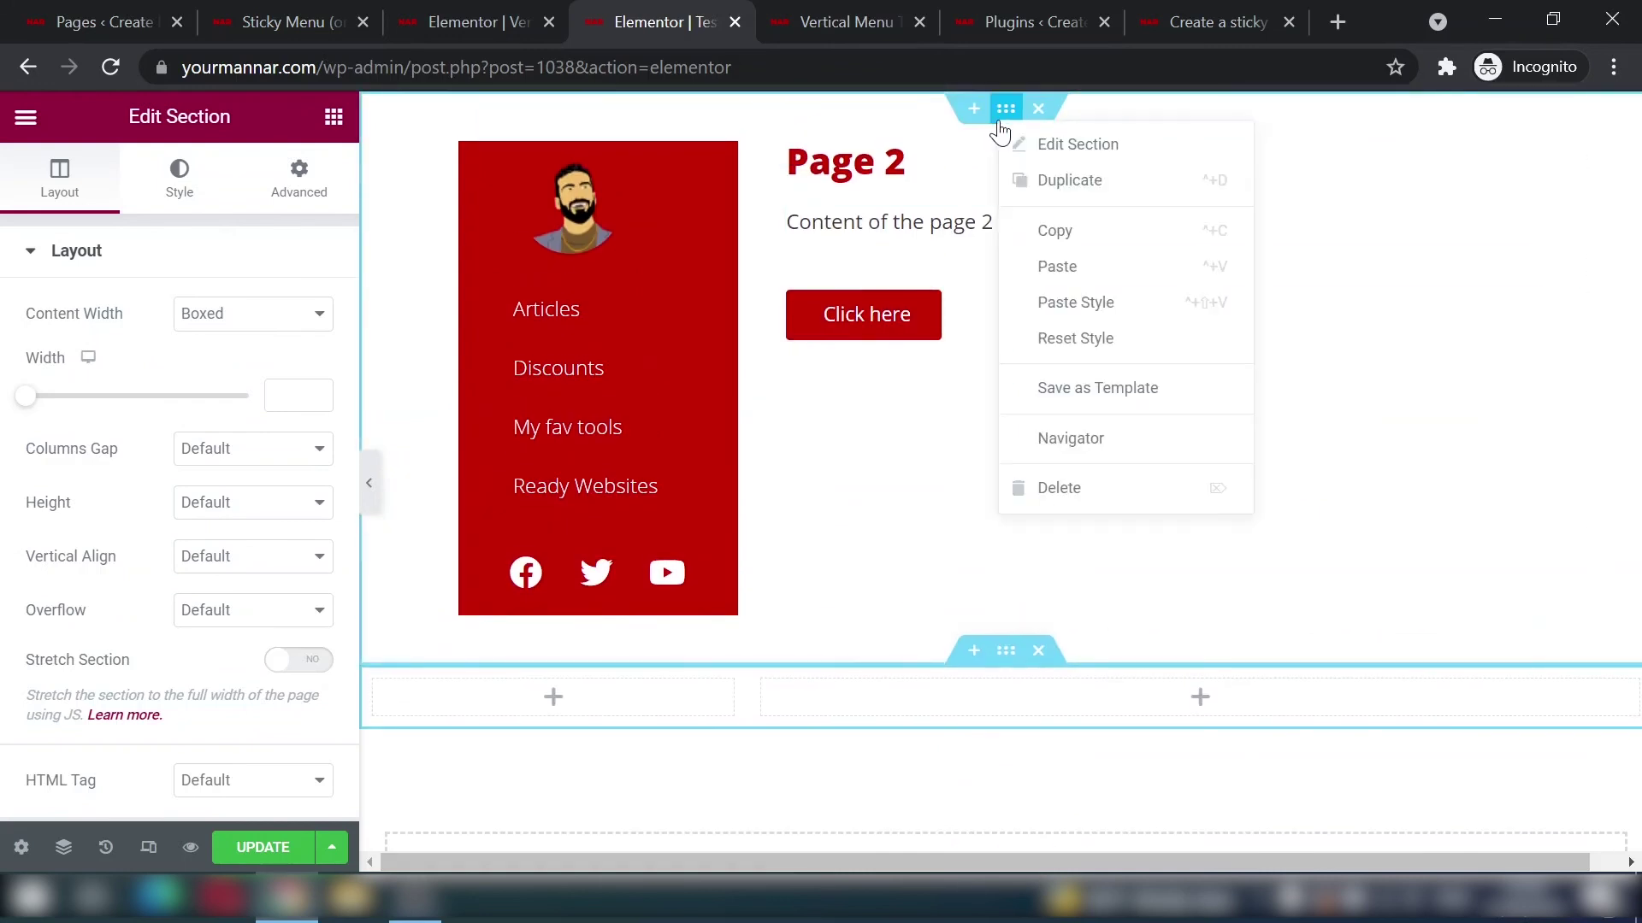
left_click(1063, 229)
right_click(1008, 660)
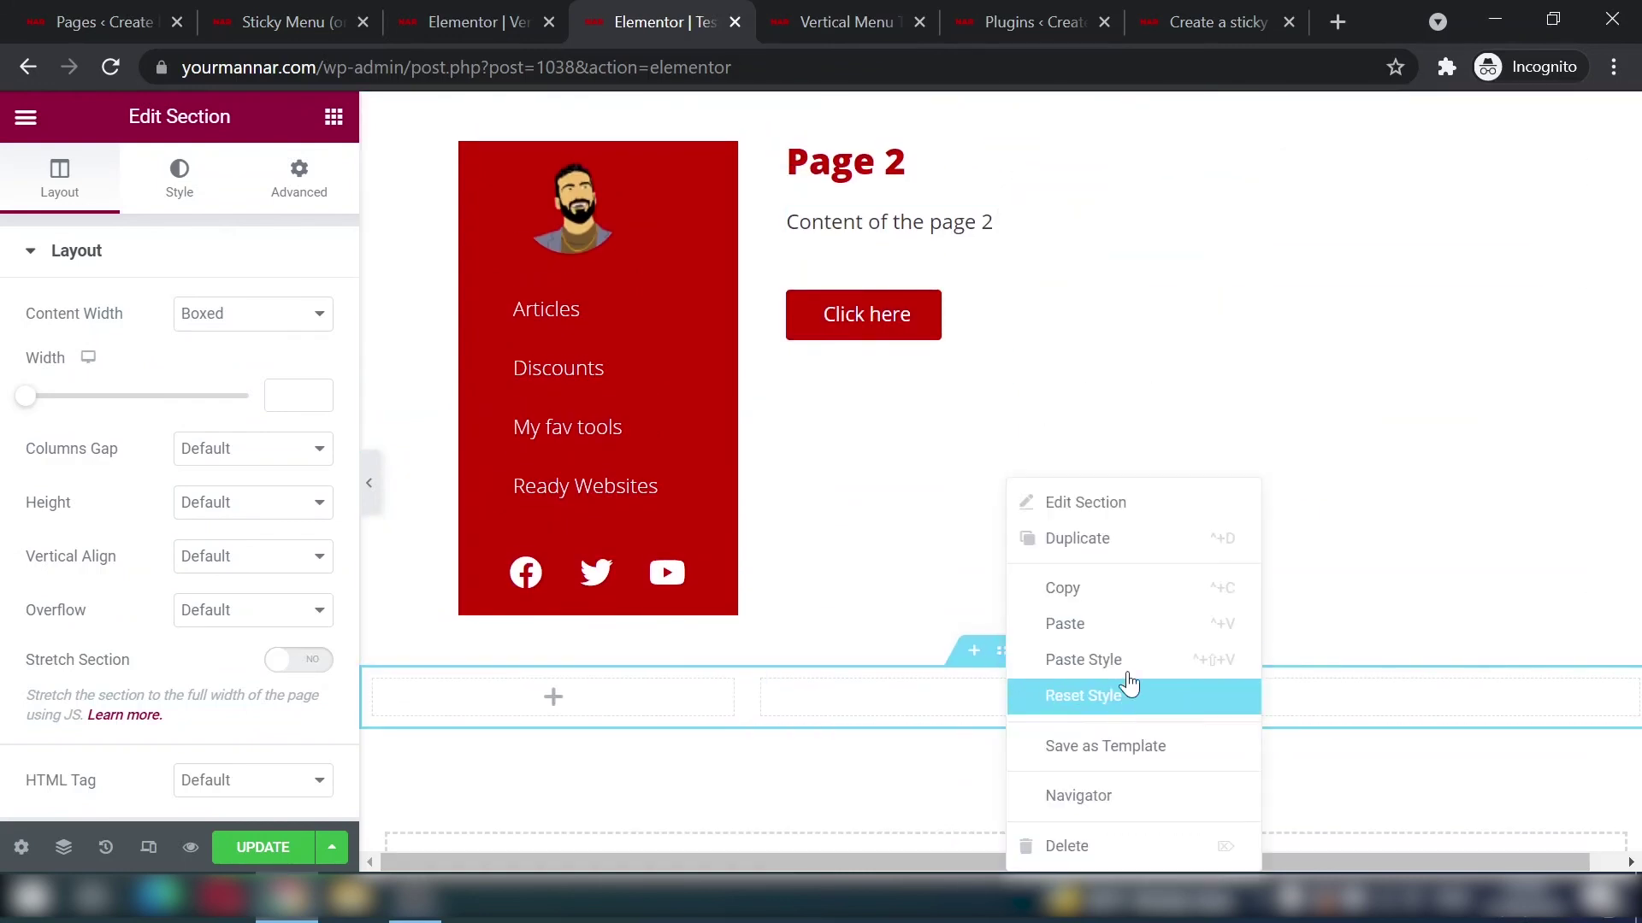
left_click(1128, 685)
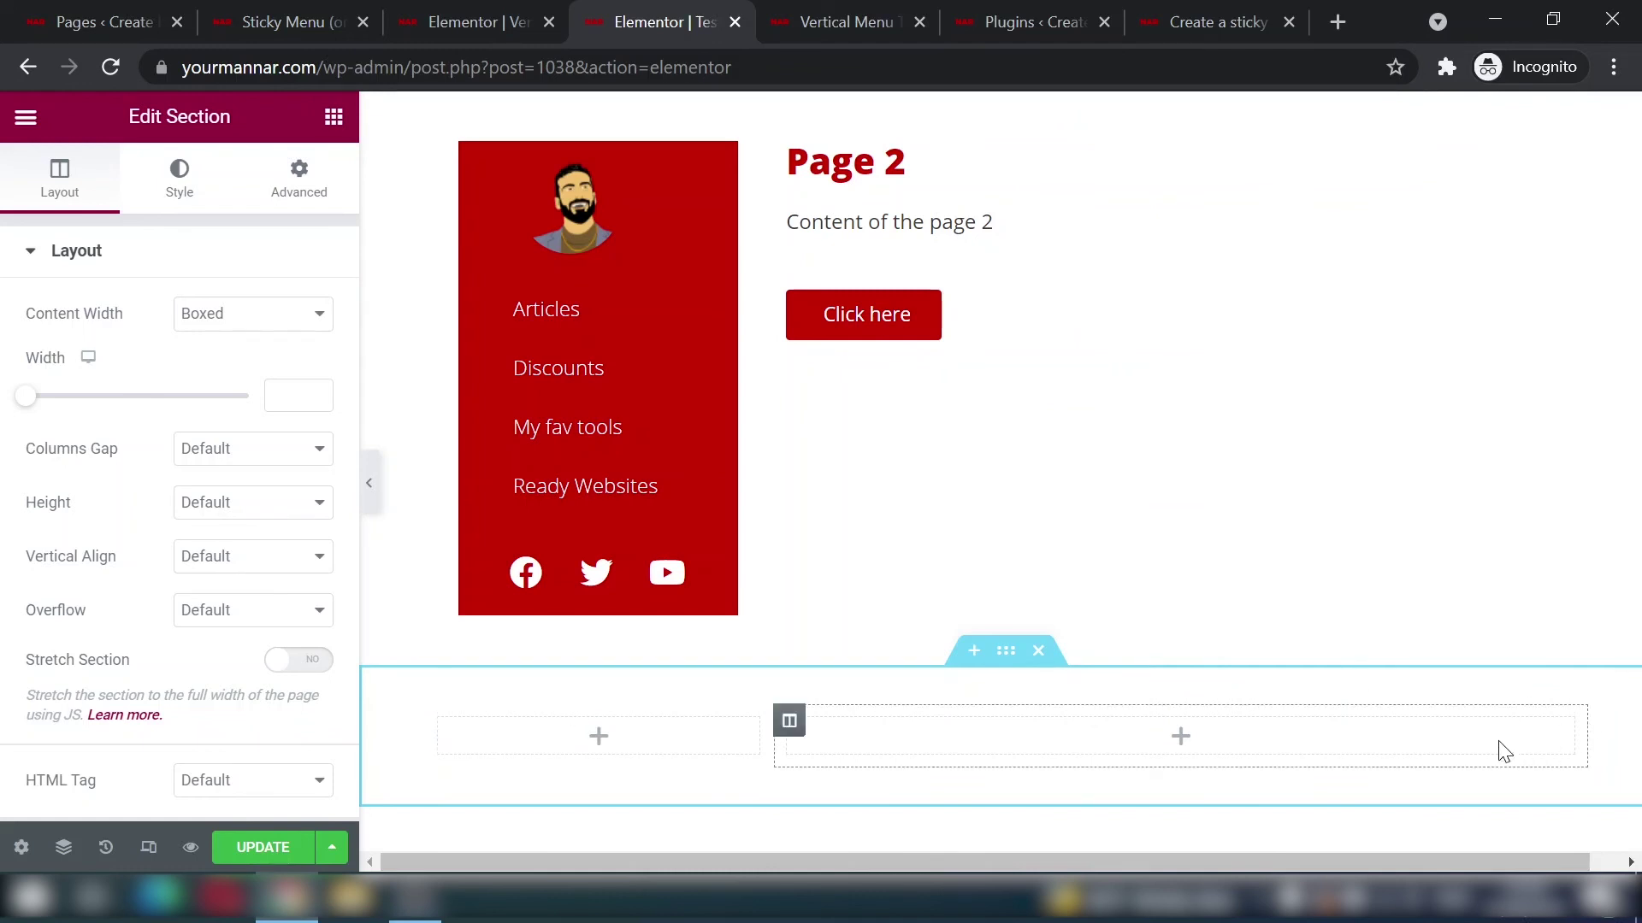
Step: Add a Heading widget and an Image widget below it to the wide column of the new section
left_click(920, 742)
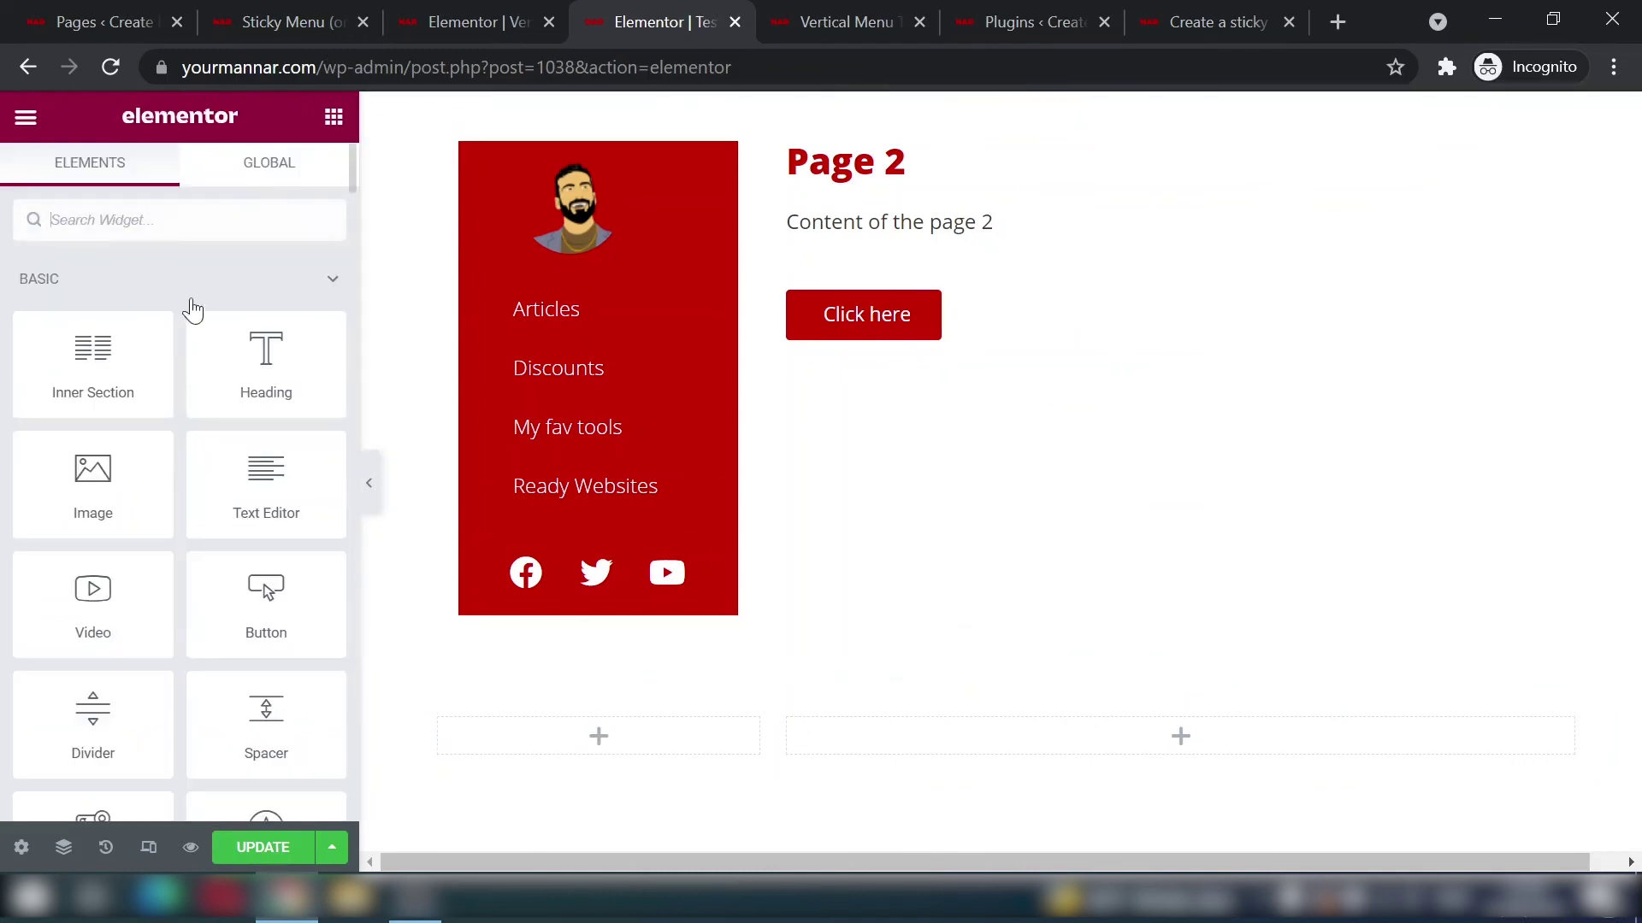
left_click_drag(248, 359, 940, 753)
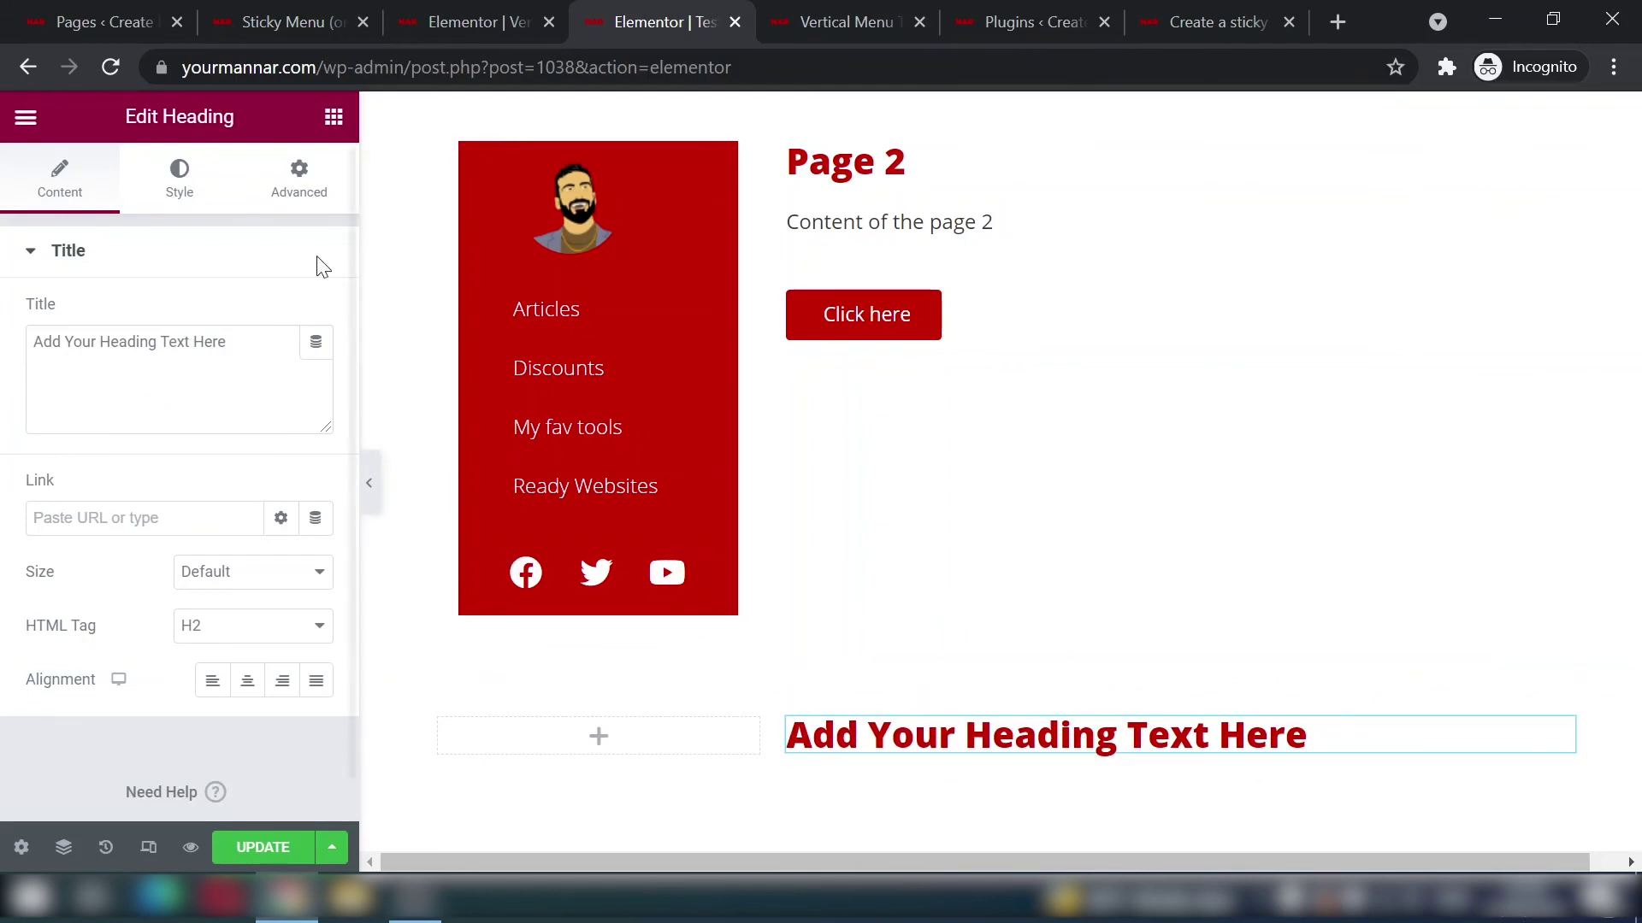
left_click(334, 116)
left_click_drag(92, 502, 1124, 764)
Step: Insert a Star Rating widget between the heading and the image, and update the page
left_click(333, 116)
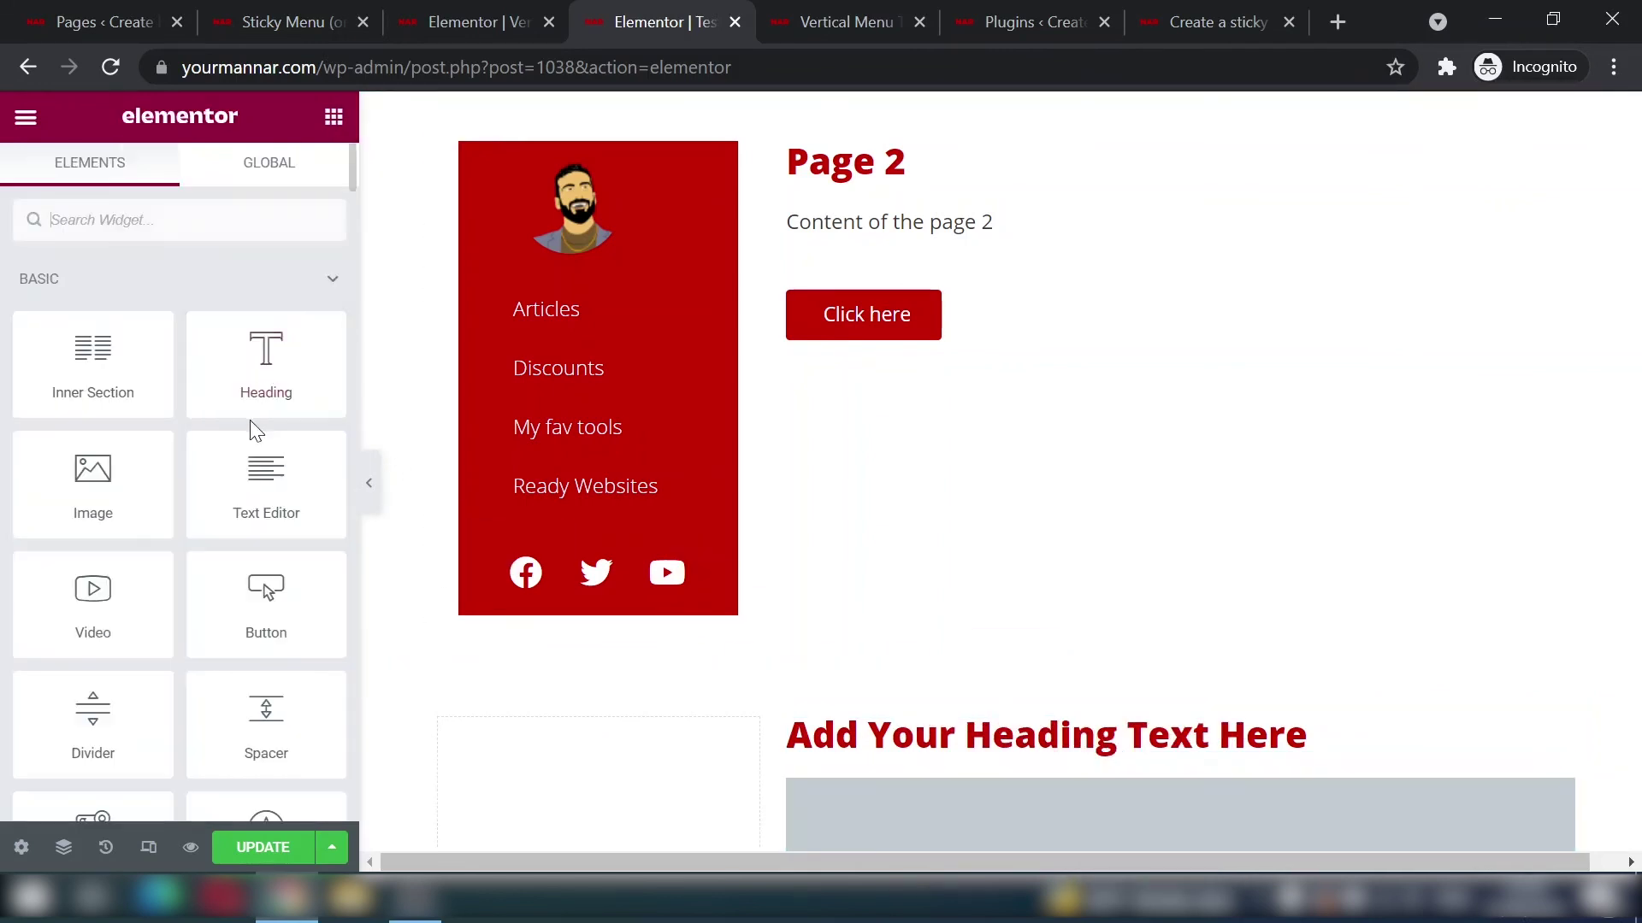
scroll(253, 521, "down", 10)
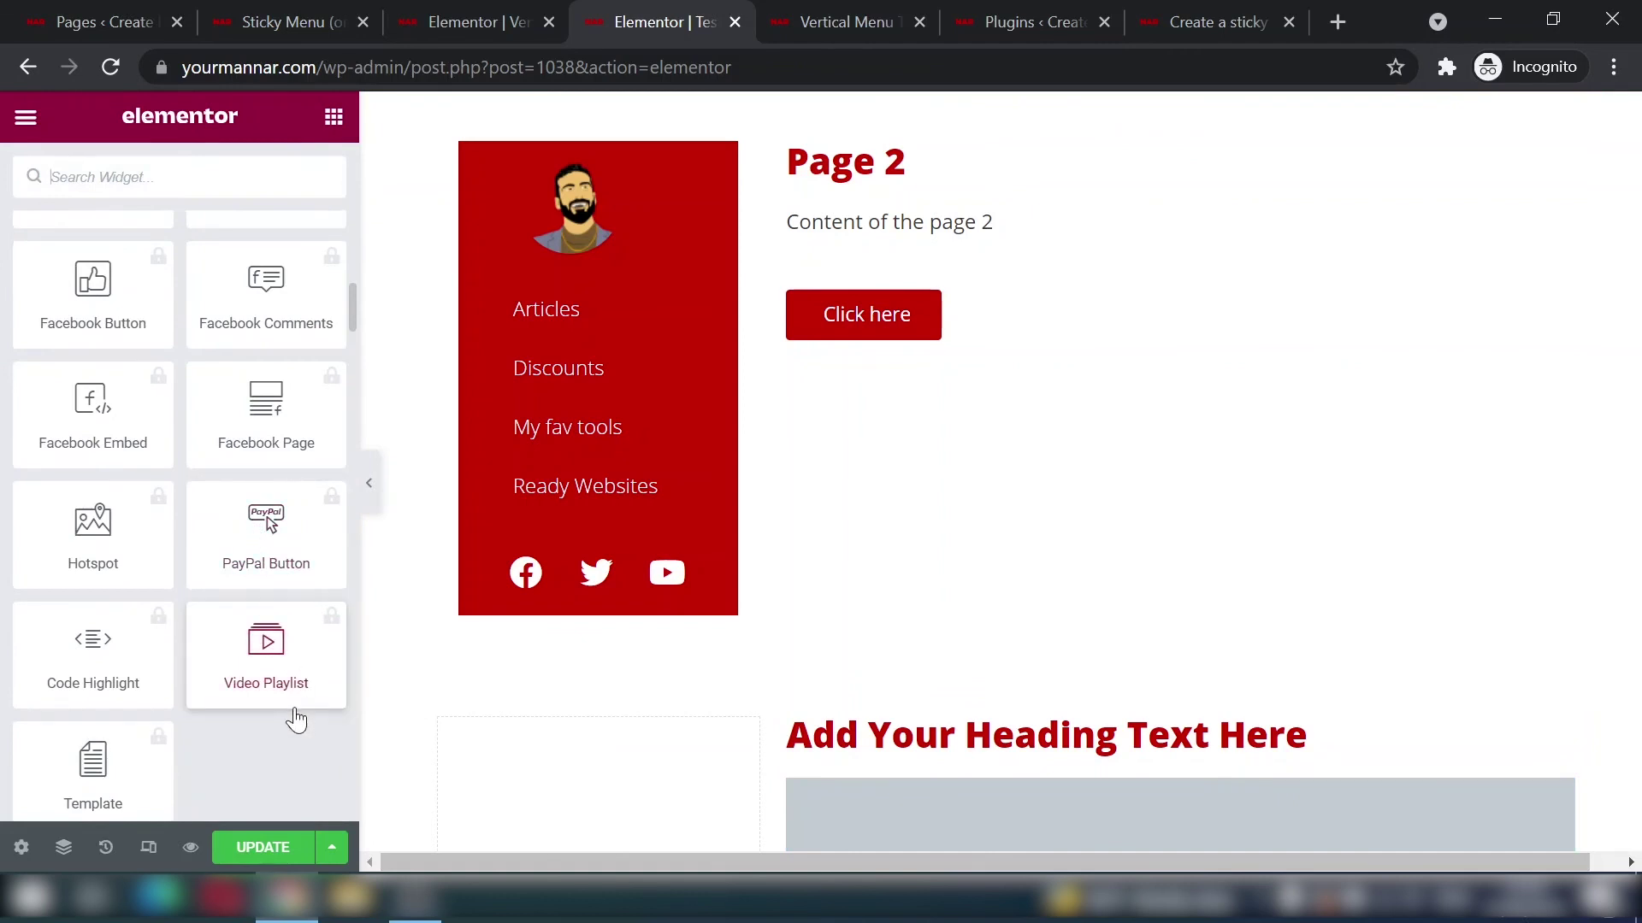
scroll(282, 684, "down", 5)
mouse_move(248, 481)
left_mouse_down()
mouse_move(1143, 838)
mouse_move(1167, 898)
mouse_move(229, 488)
left_mouse_up()
scroll(248, 496, "down", 2)
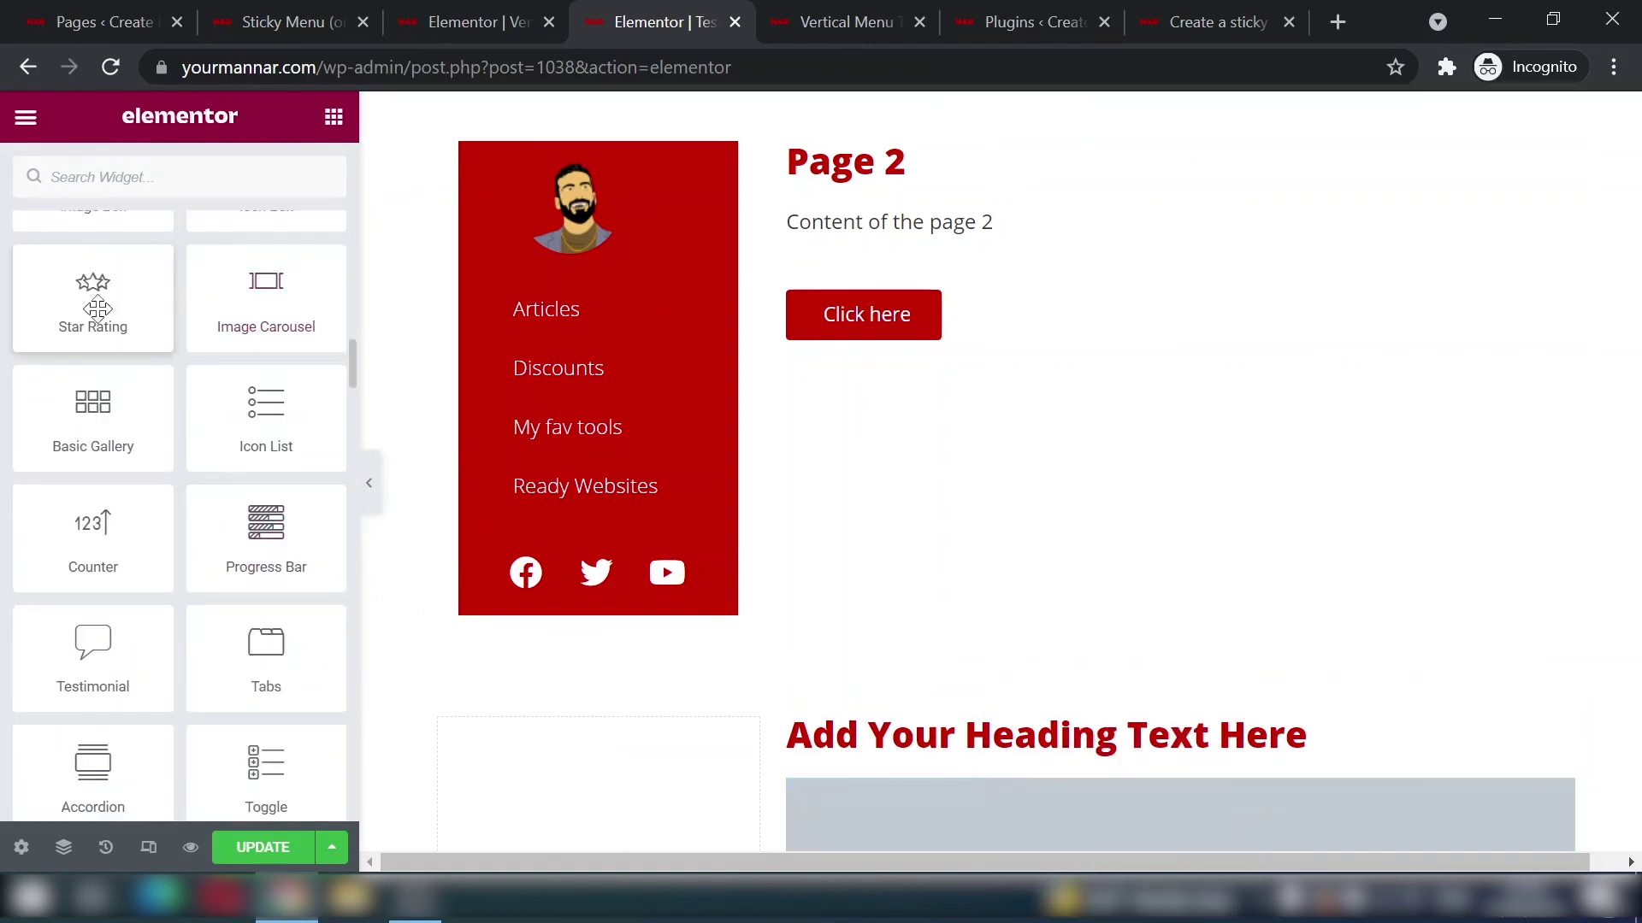
left_click_drag(92, 295, 1111, 757)
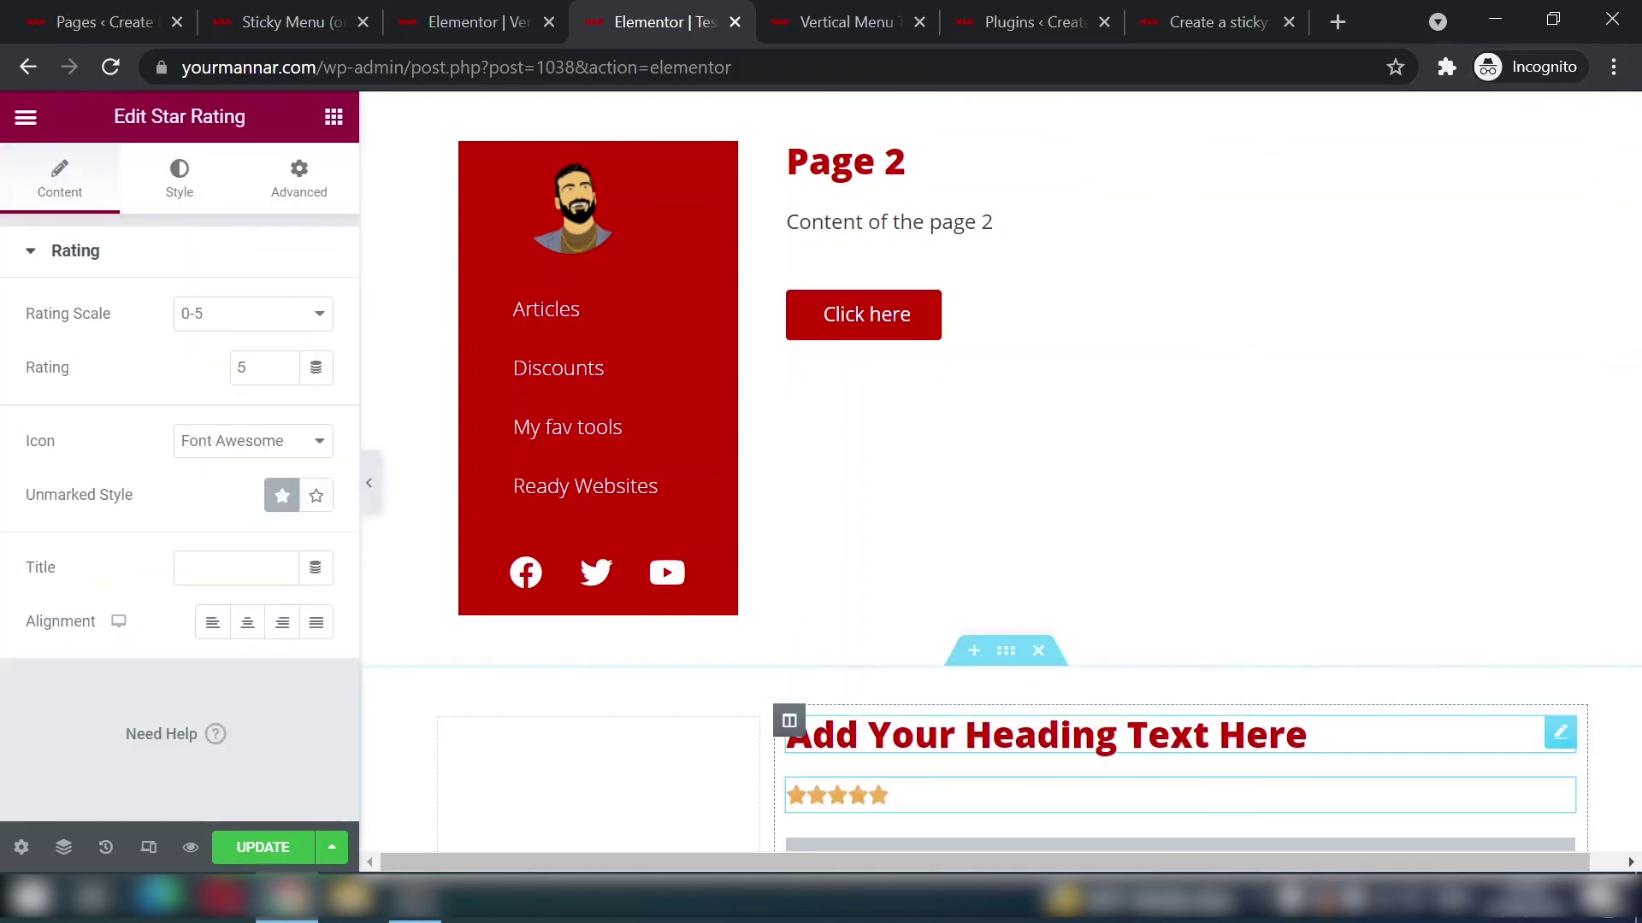
left_click(265, 847)
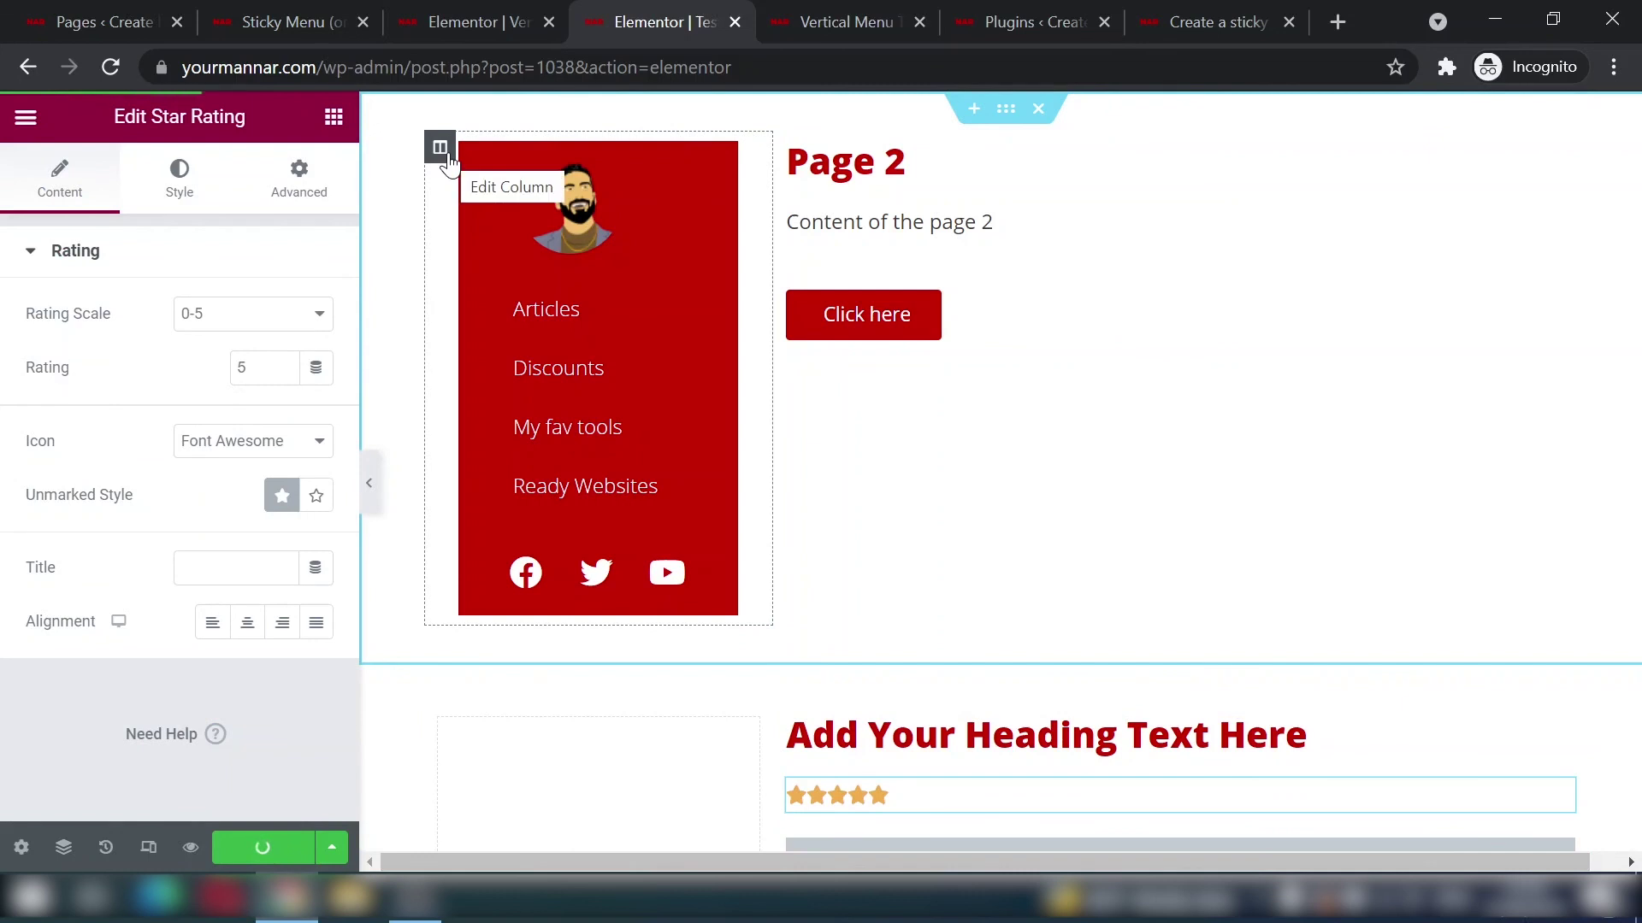
Step: Check the menu column's CSS class against the Sticky Menu plugin settings and the menu column of the Vertical Menu Tutorial page
left_click(445, 152)
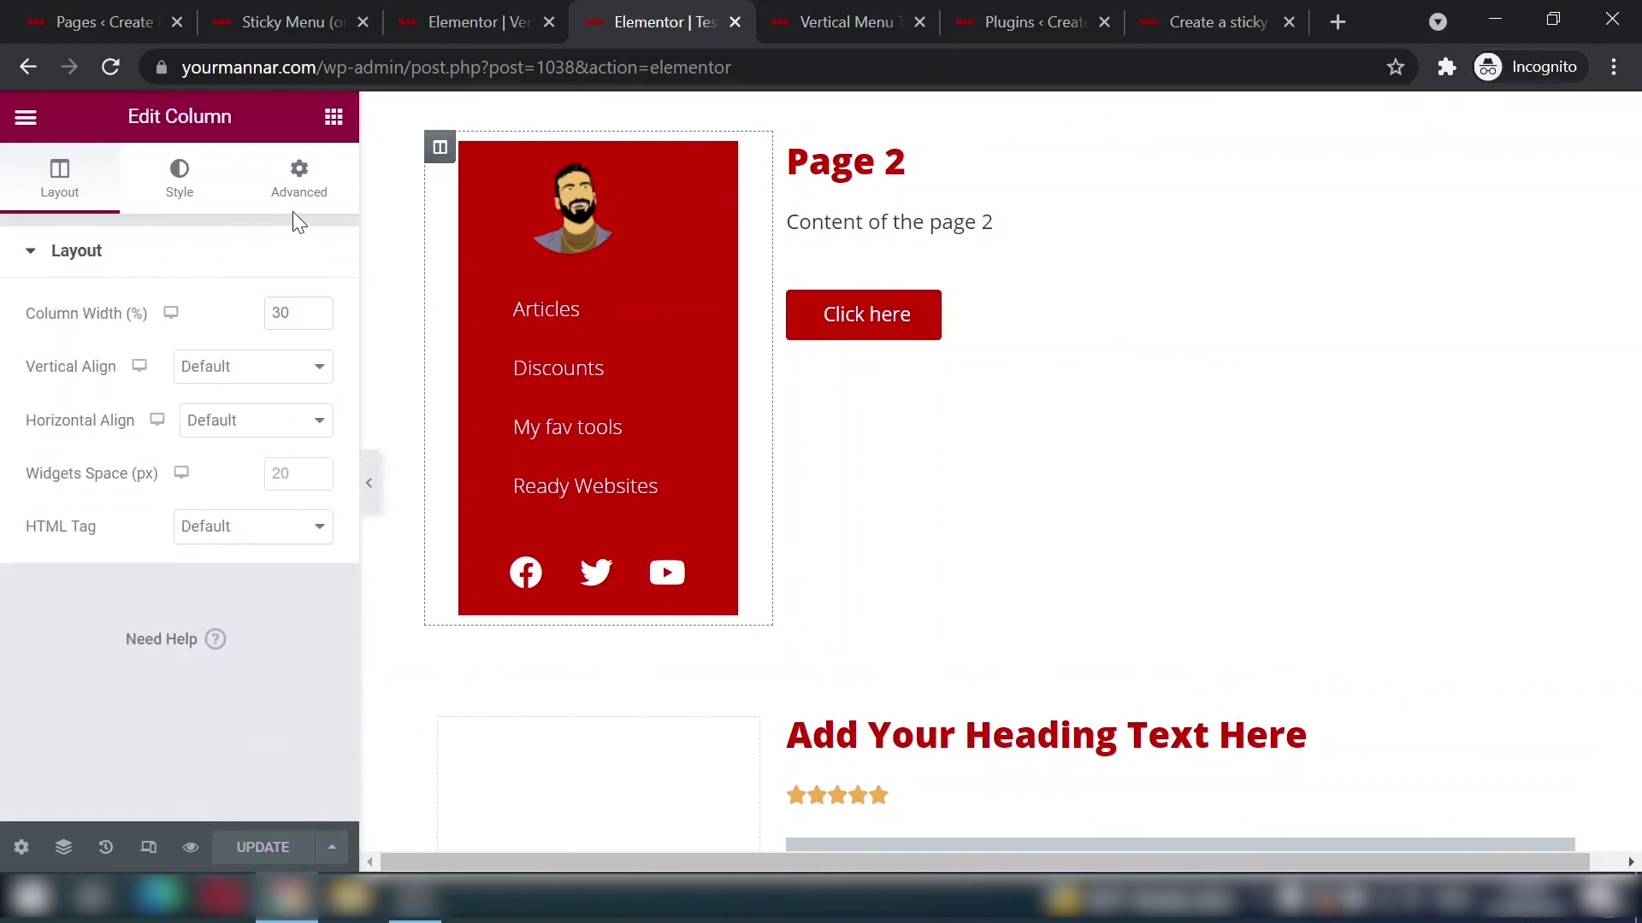
left_click(312, 175)
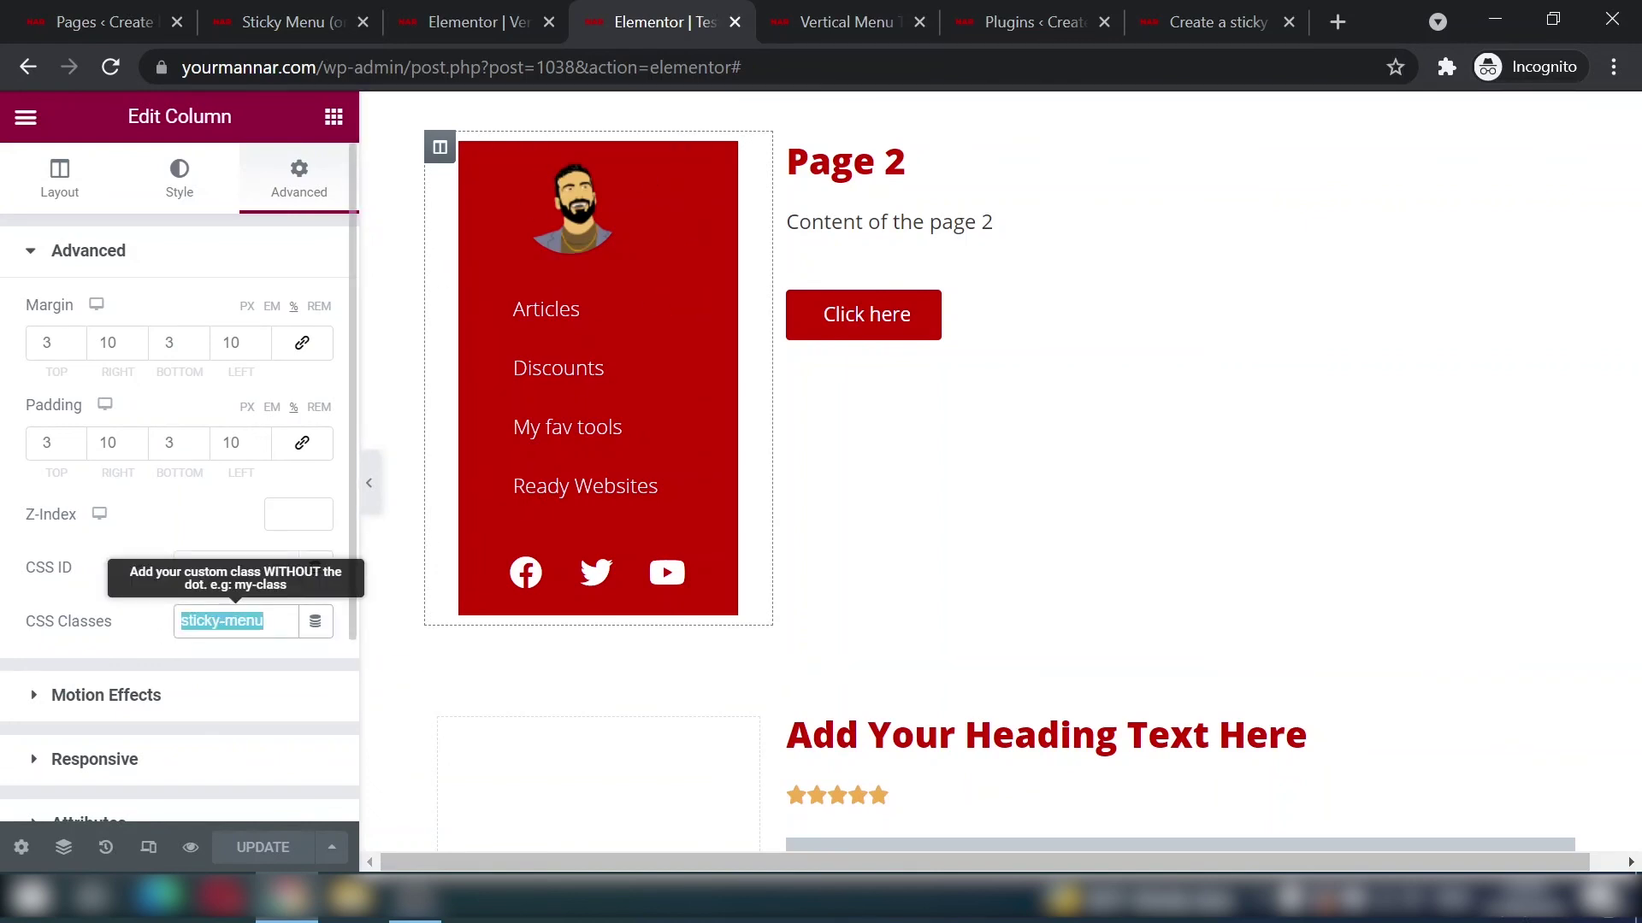
left_click(308, 12)
left_click(451, 13)
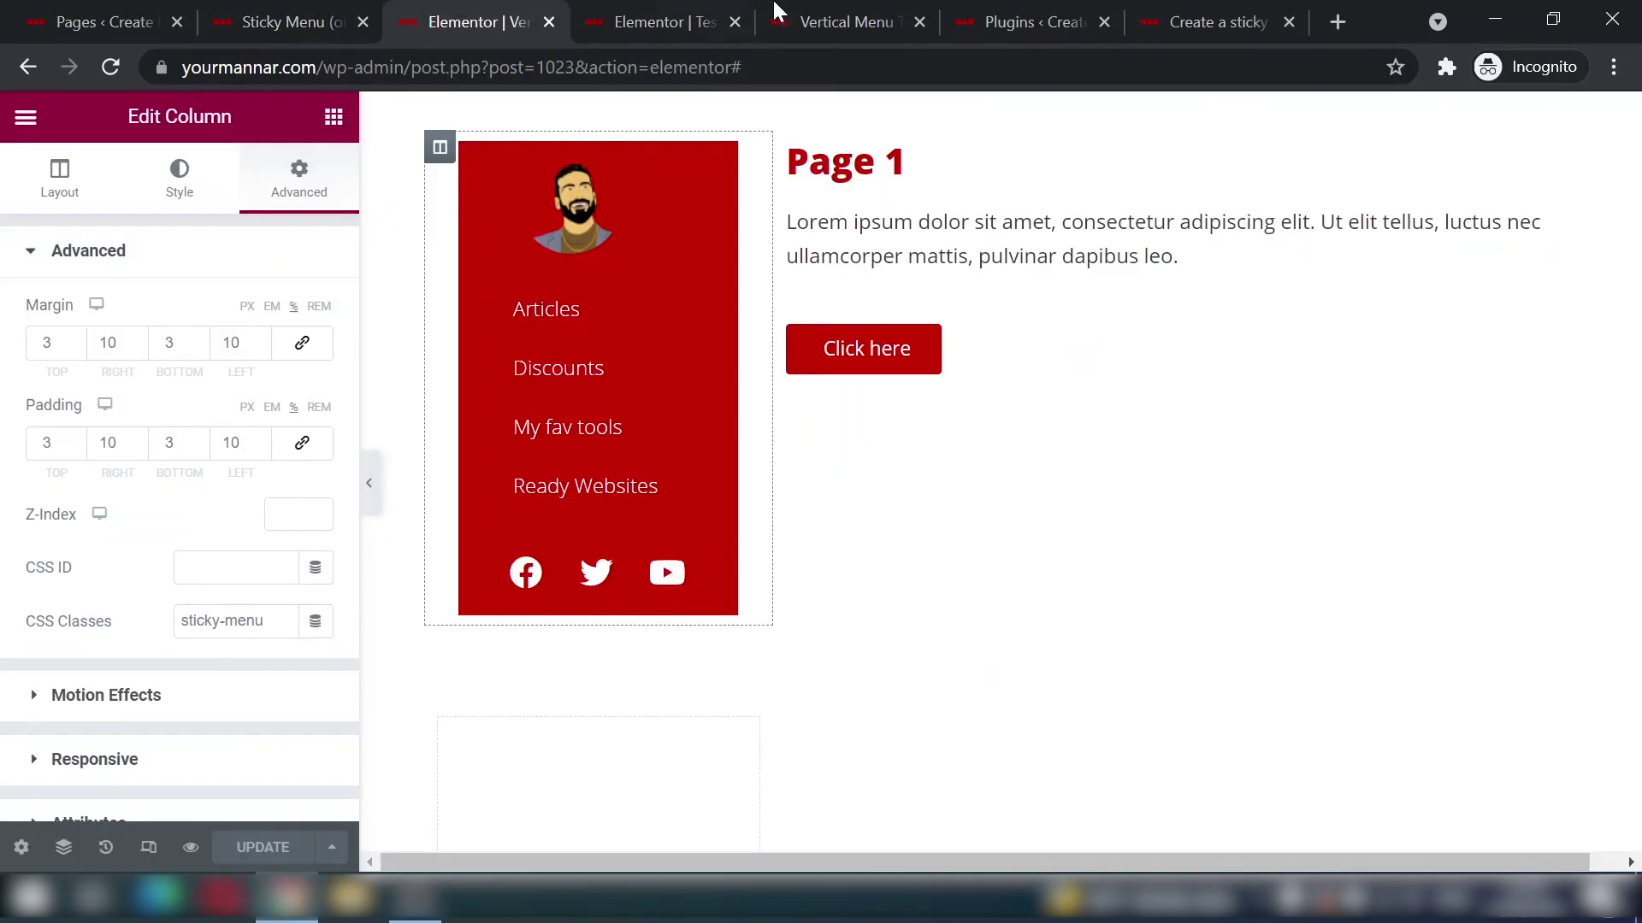
left_click(654, 12)
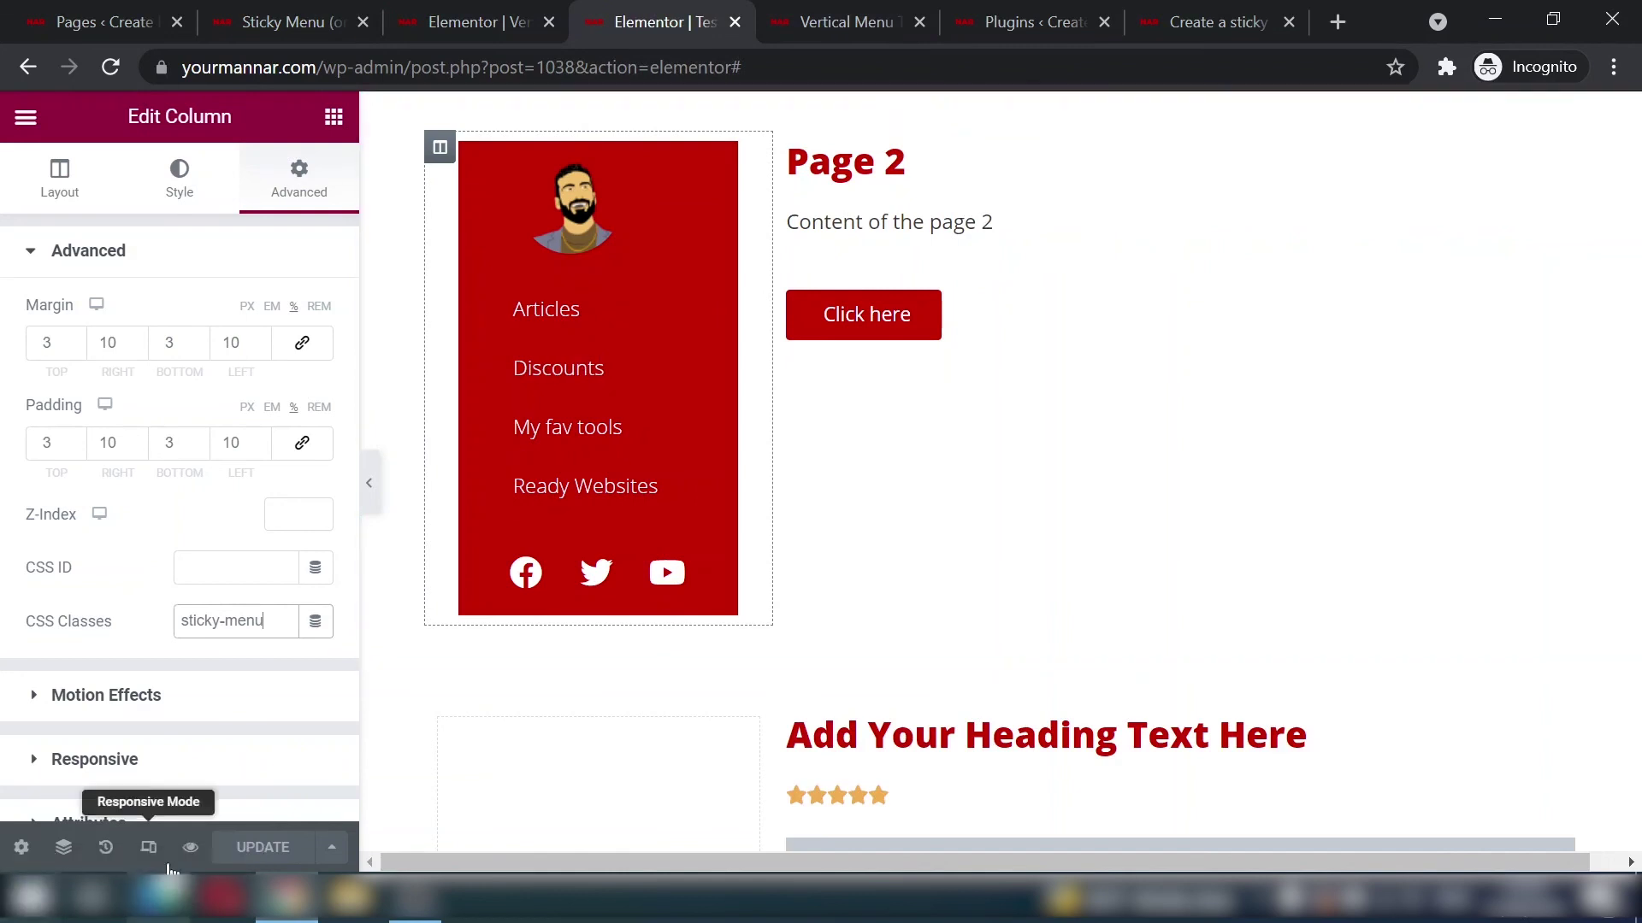
Step: Preview the test page, examine the menu's sticky behaviour down to the footer, and switch to the Vertical Menu Tutorial preview
left_click(191, 847)
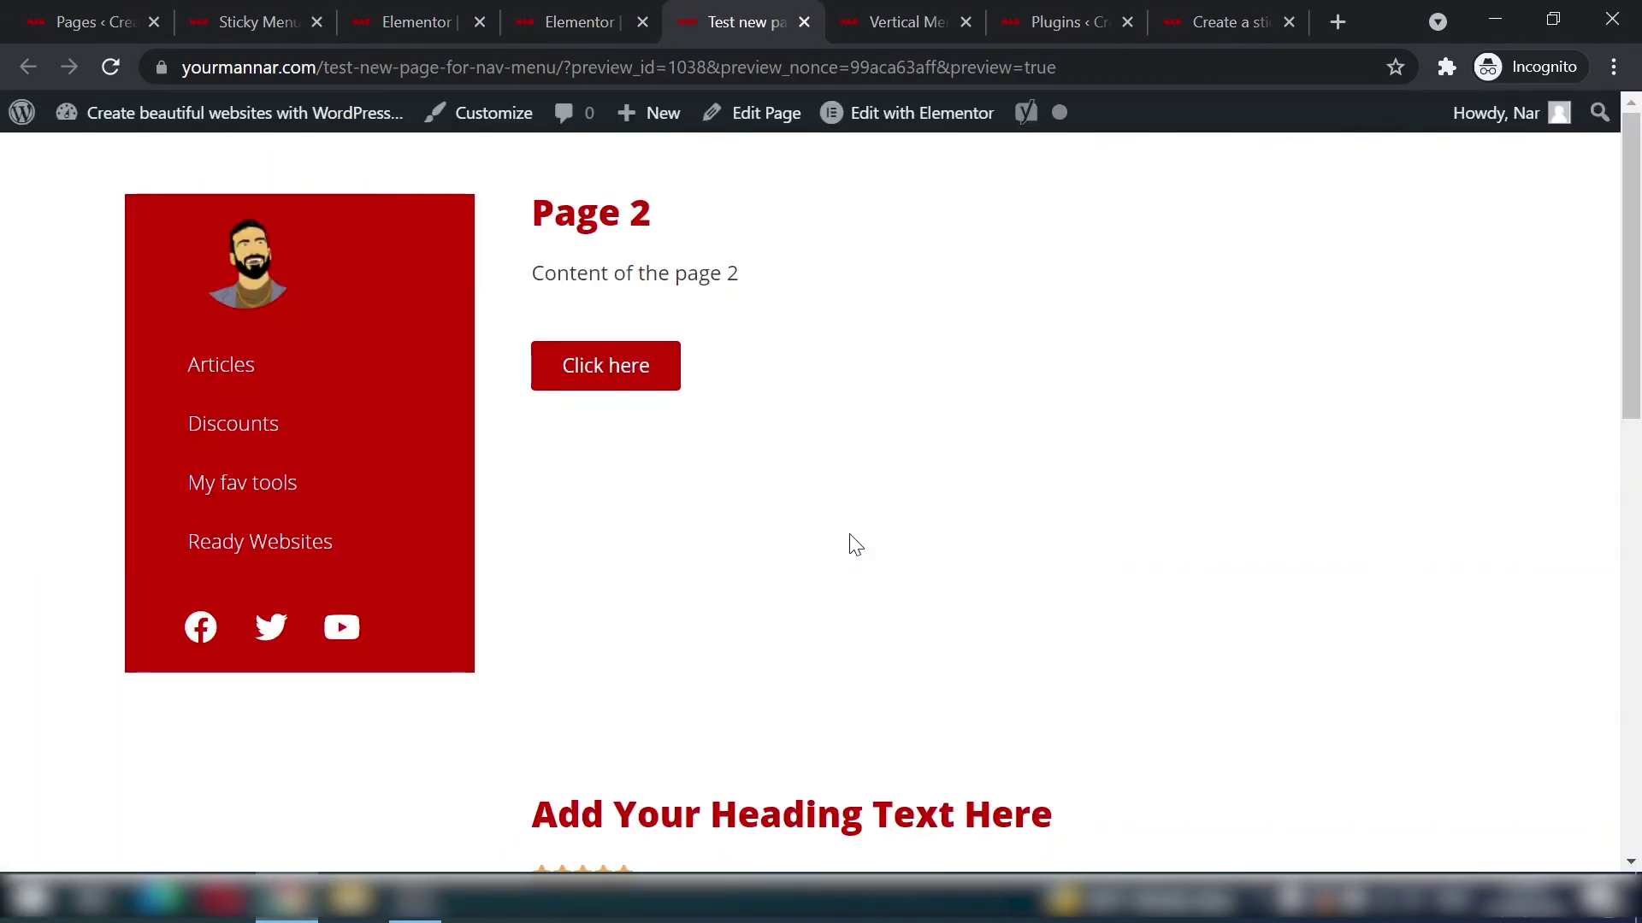
scroll(838, 531, "down", 5)
scroll(389, 317, "down", 5)
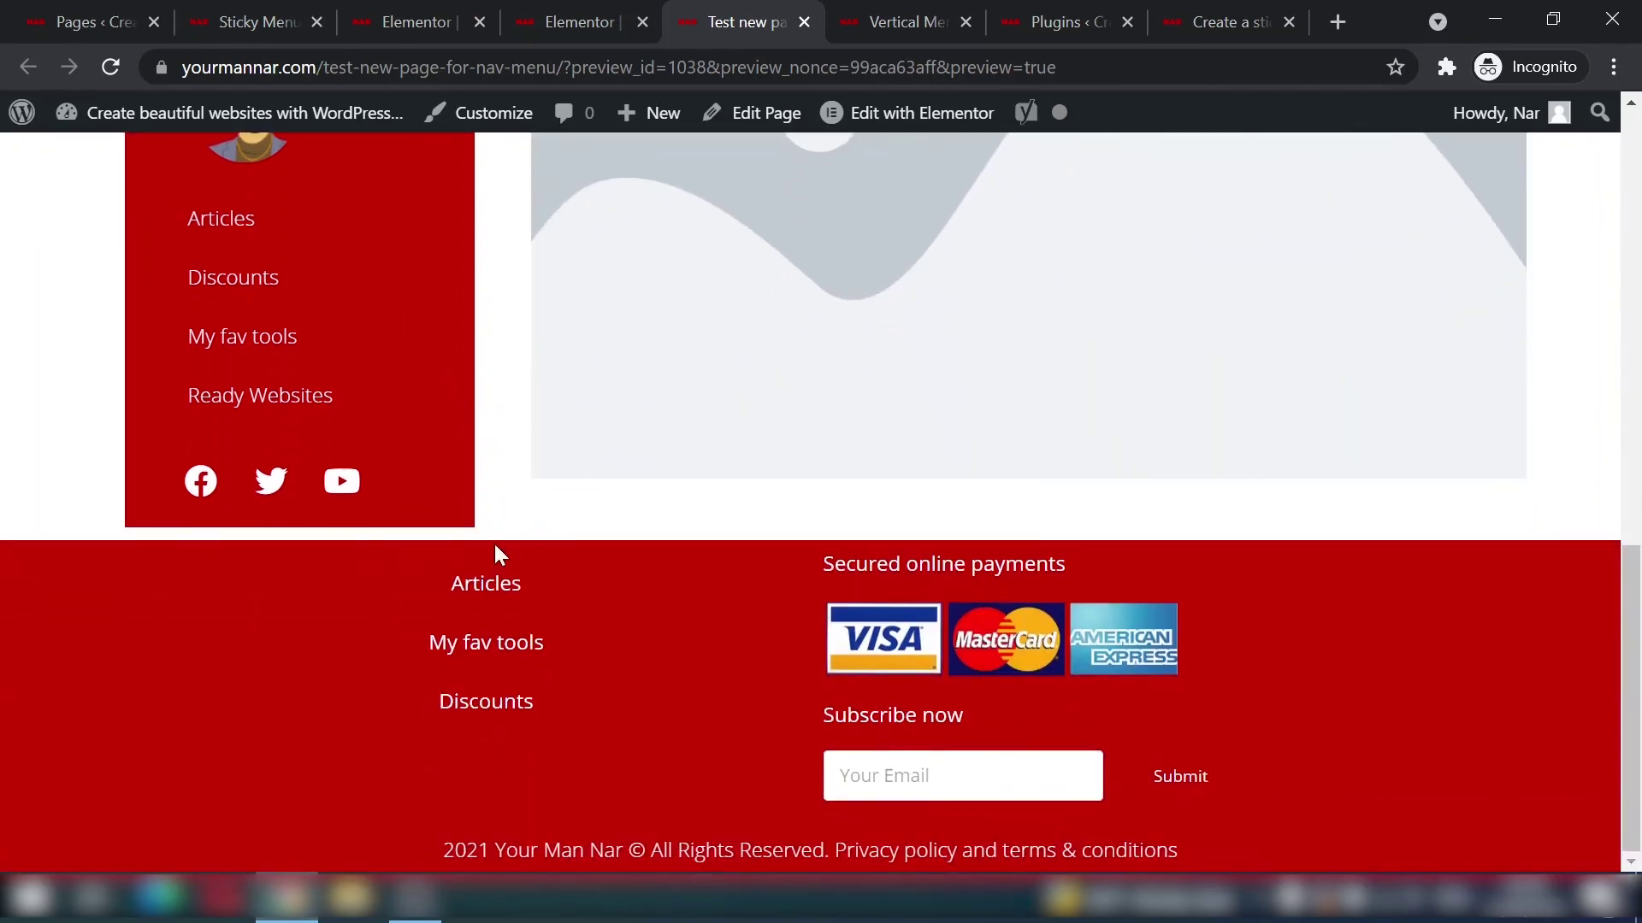
scroll(387, 768, "up", 2)
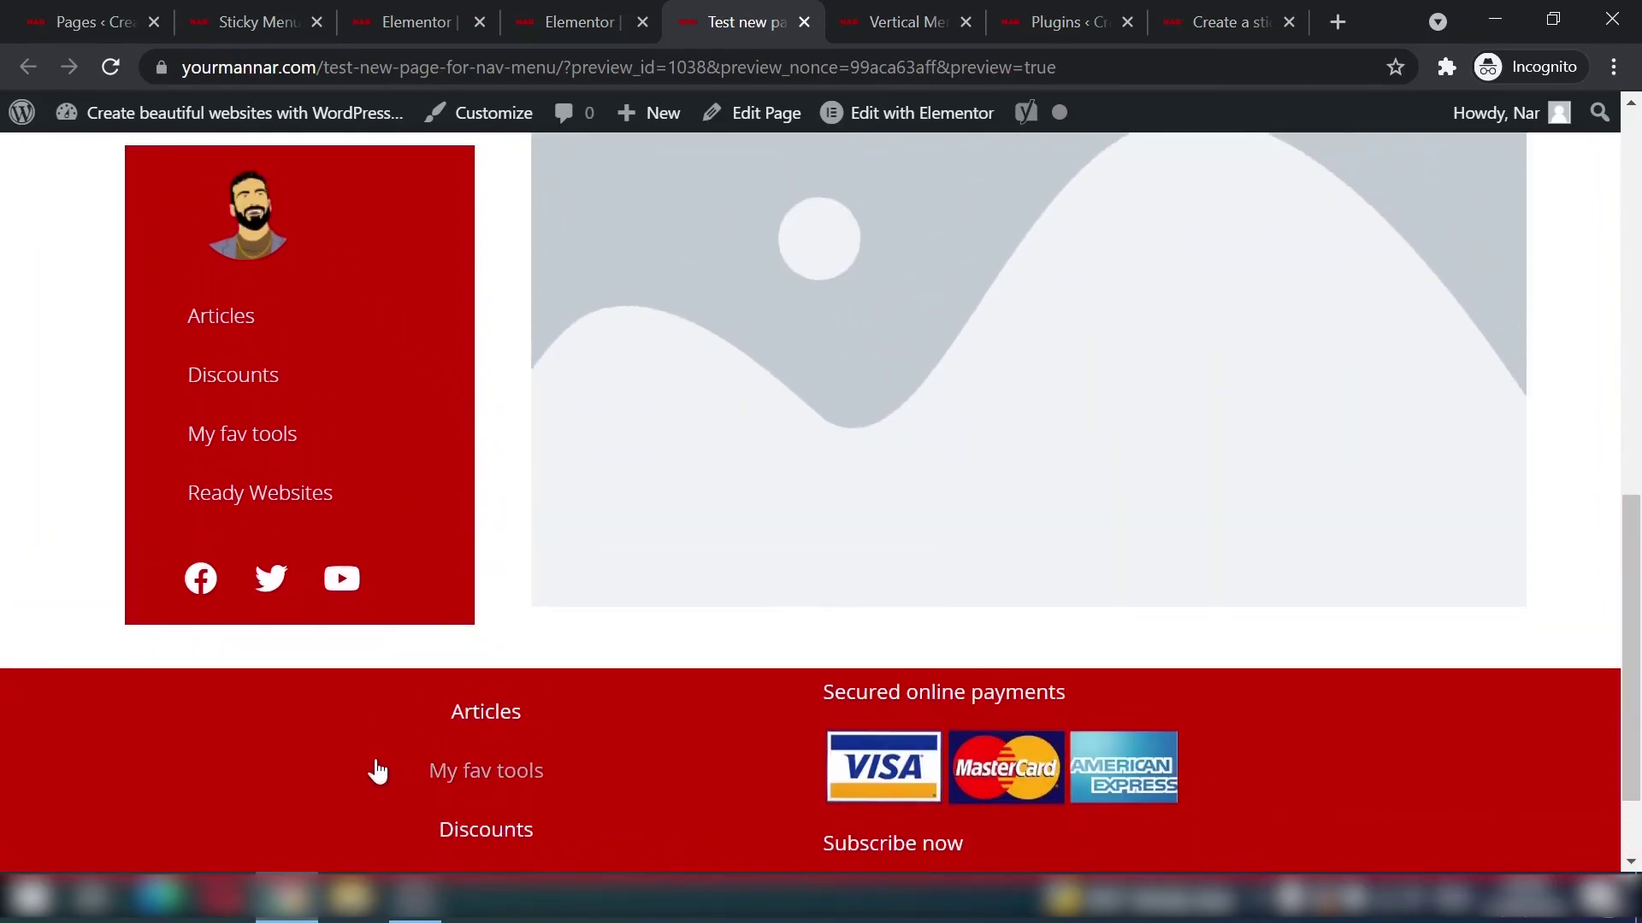
scroll(366, 737, "down", 2)
scroll(392, 780, "up", 7)
scroll(499, 771, "up", 5)
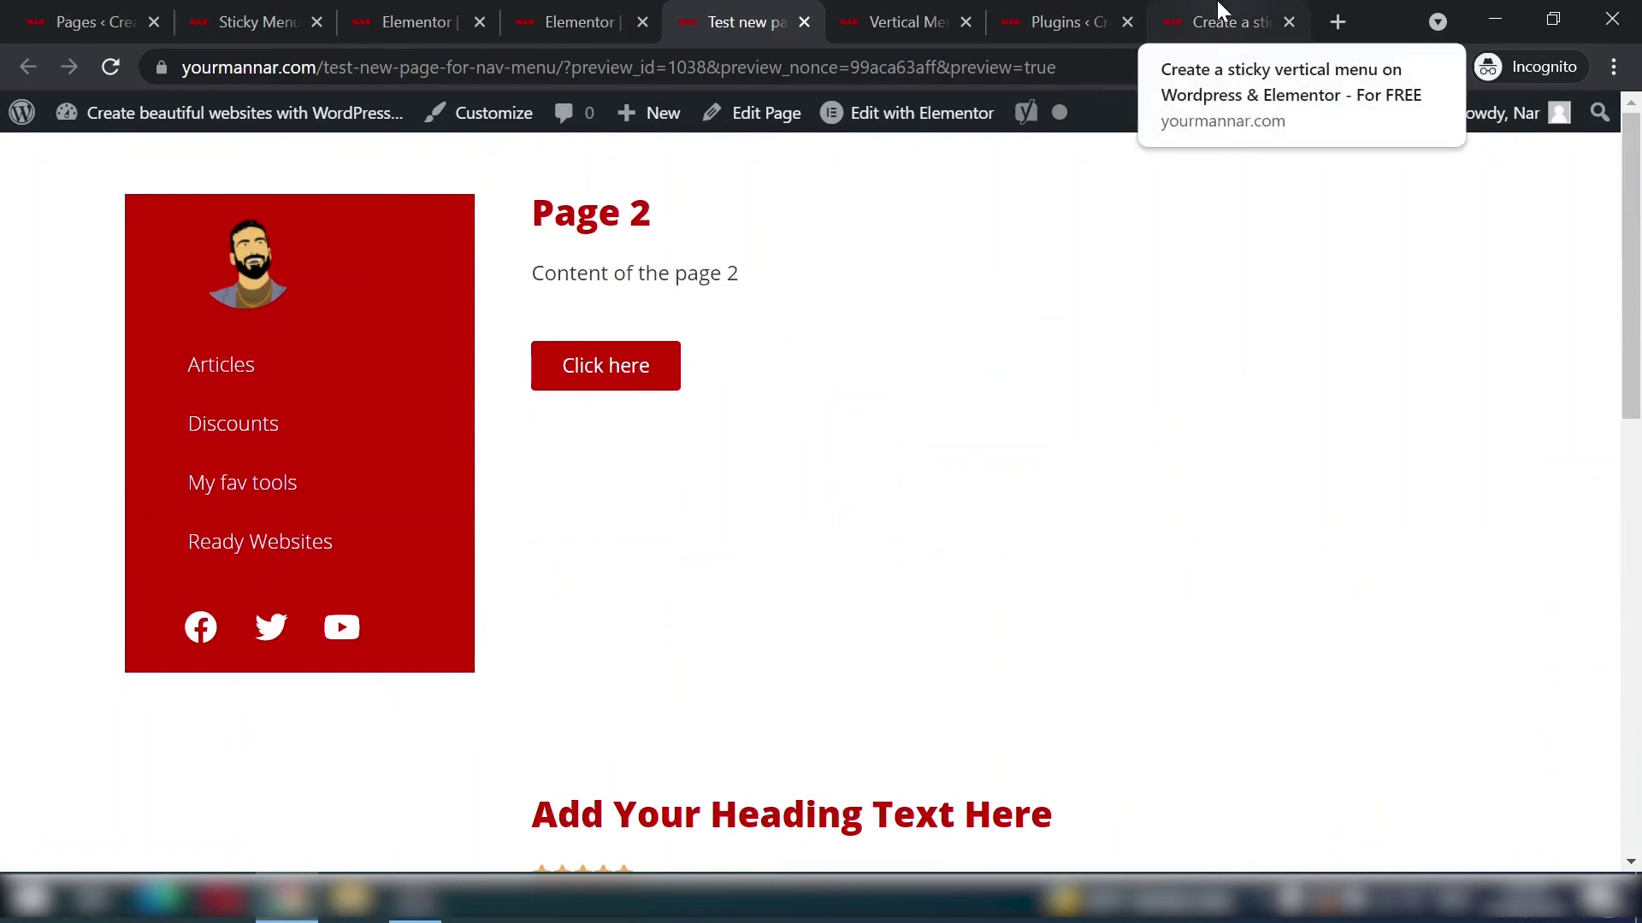
left_click(915, 20)
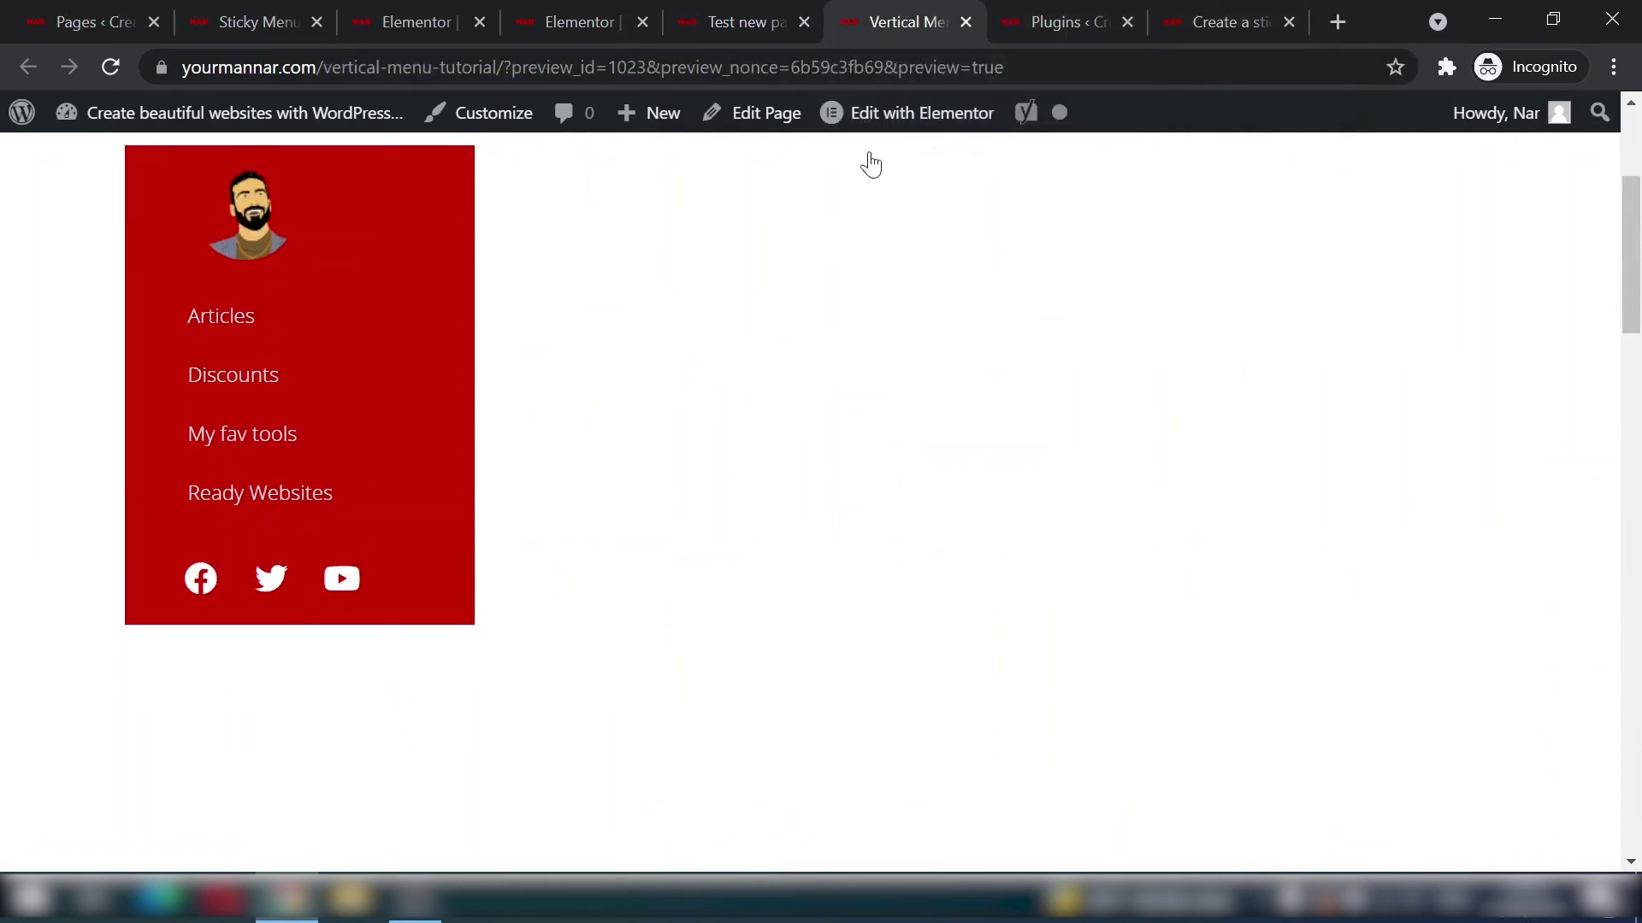
Step: Read through the sticky vertical menu article down to its pros and cons, and return to the test page preview
left_click(1238, 11)
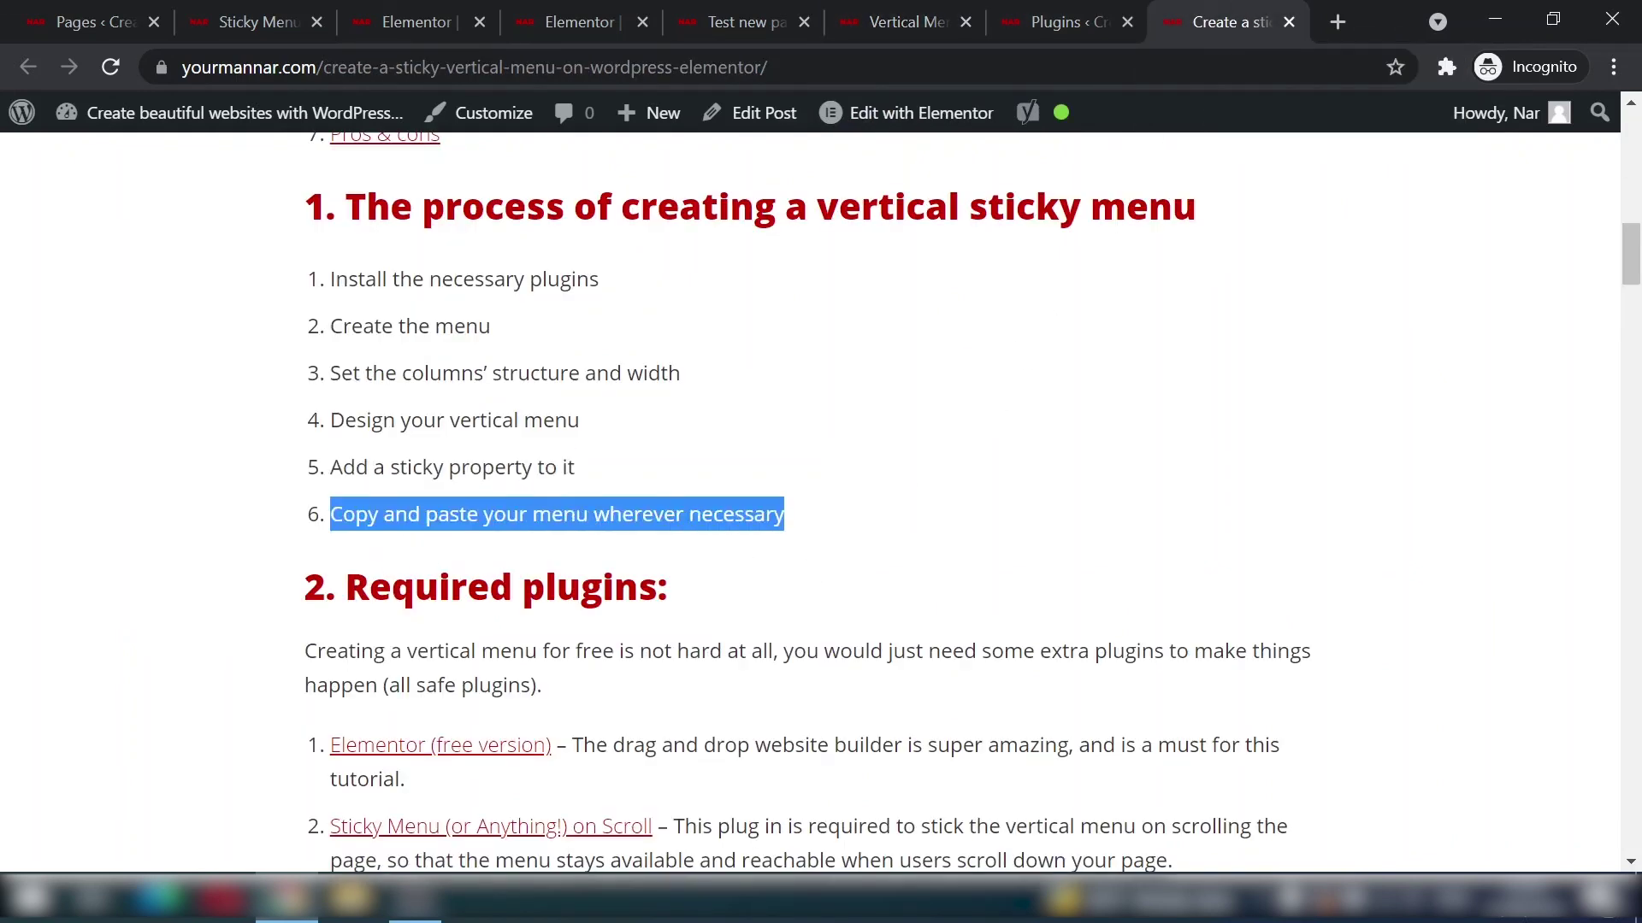
scroll(611, 606, "down", 20)
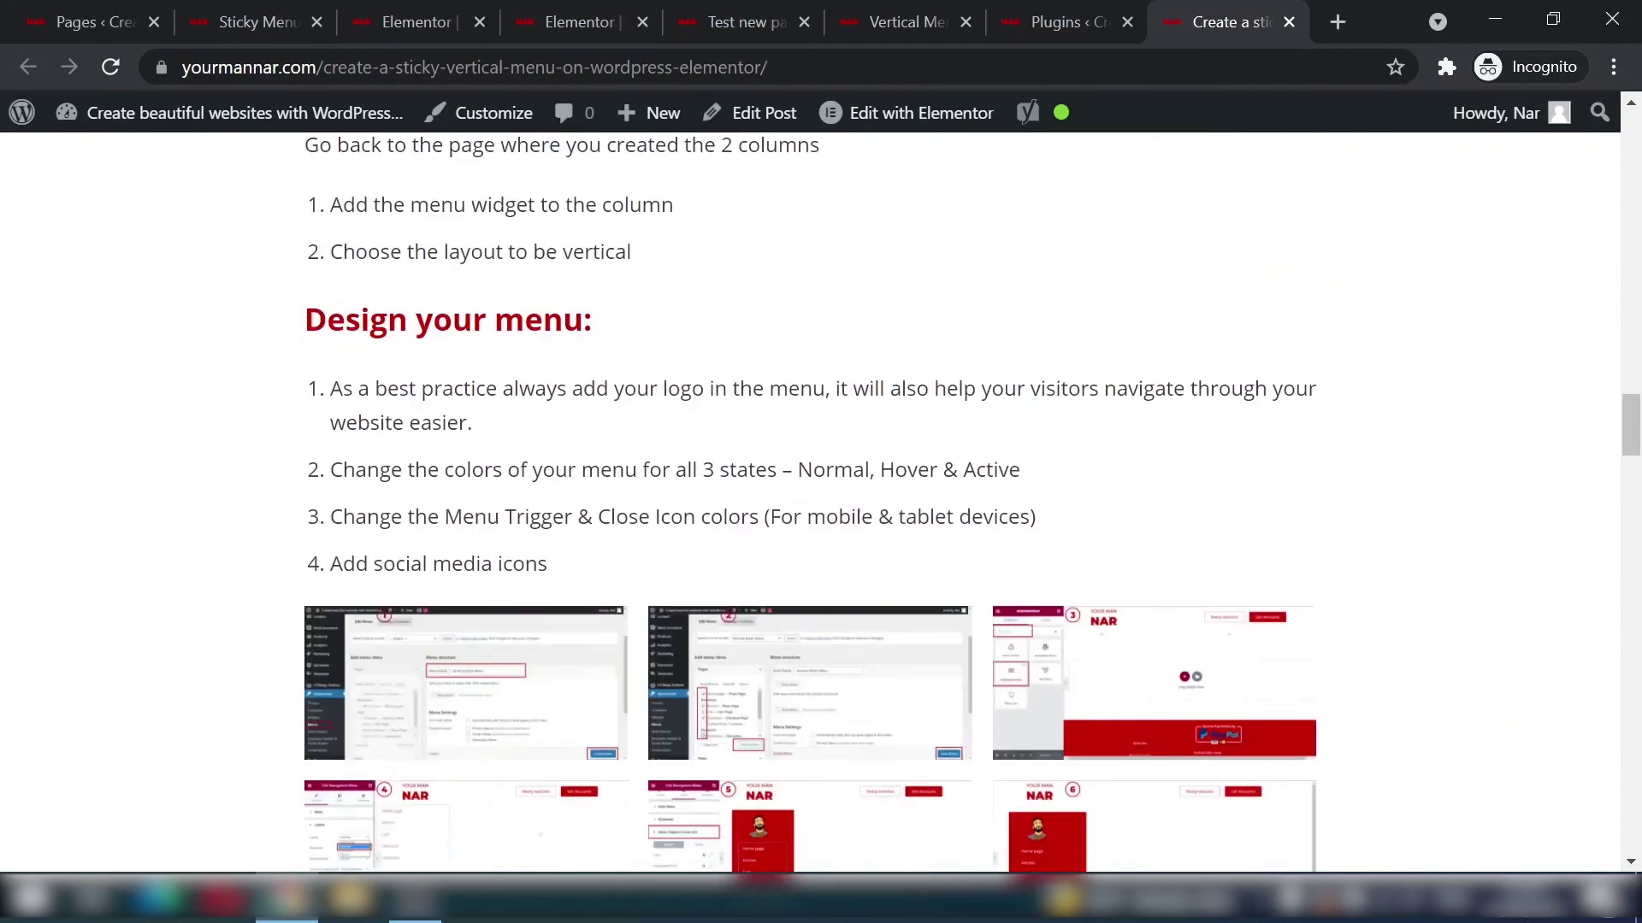
scroll(611, 606, "down", 13)
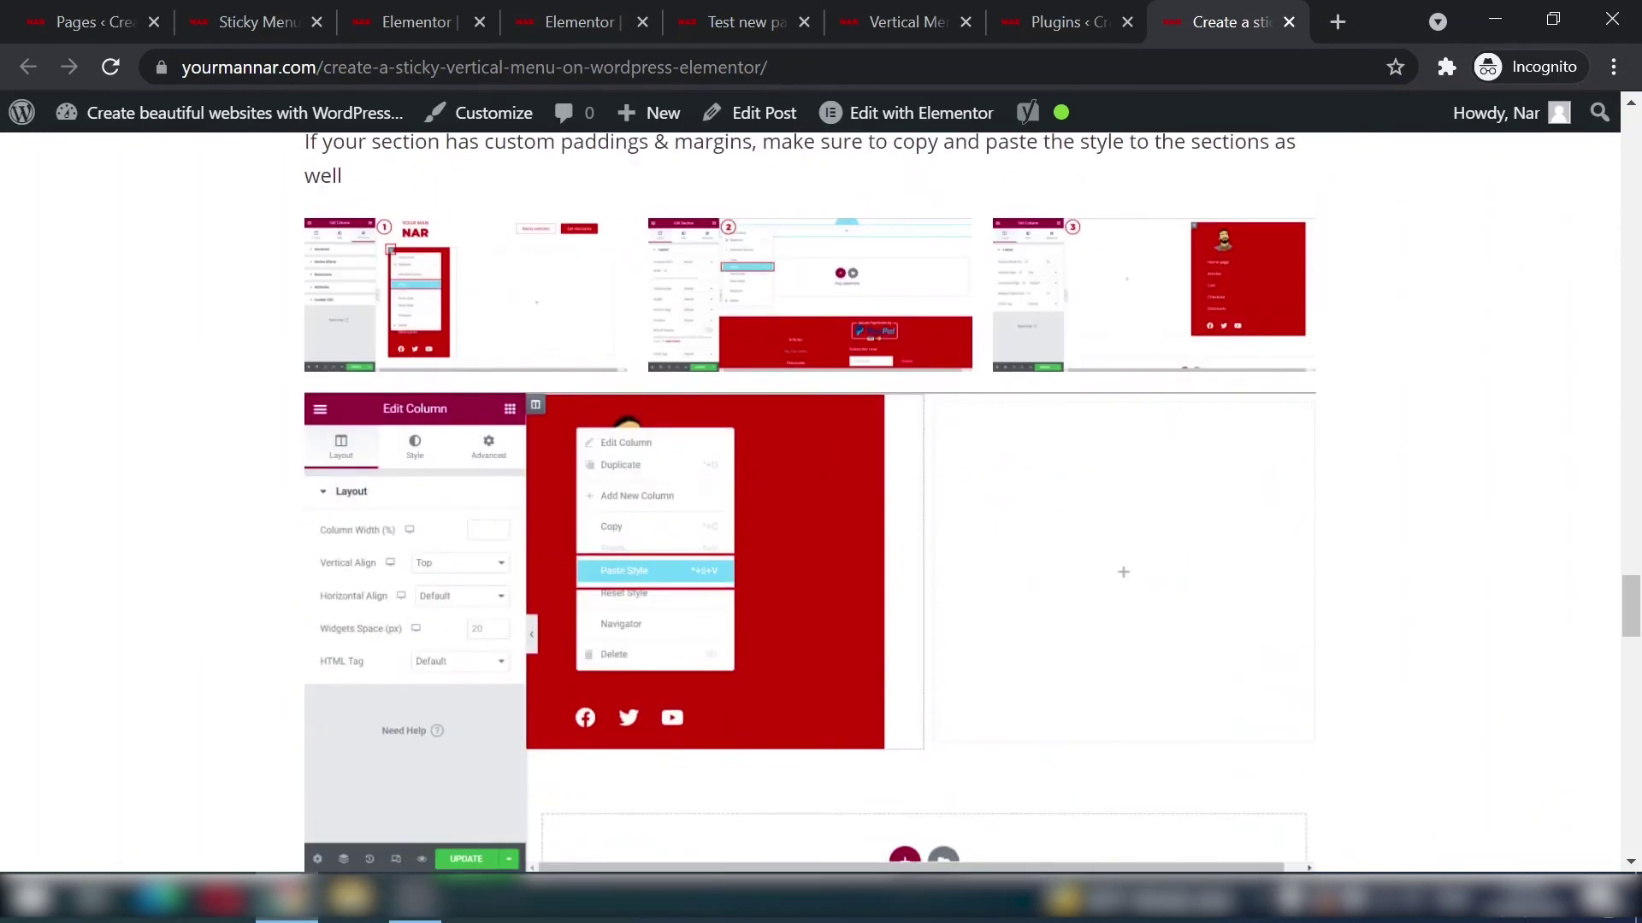
scroll(571, 590, "down", 10)
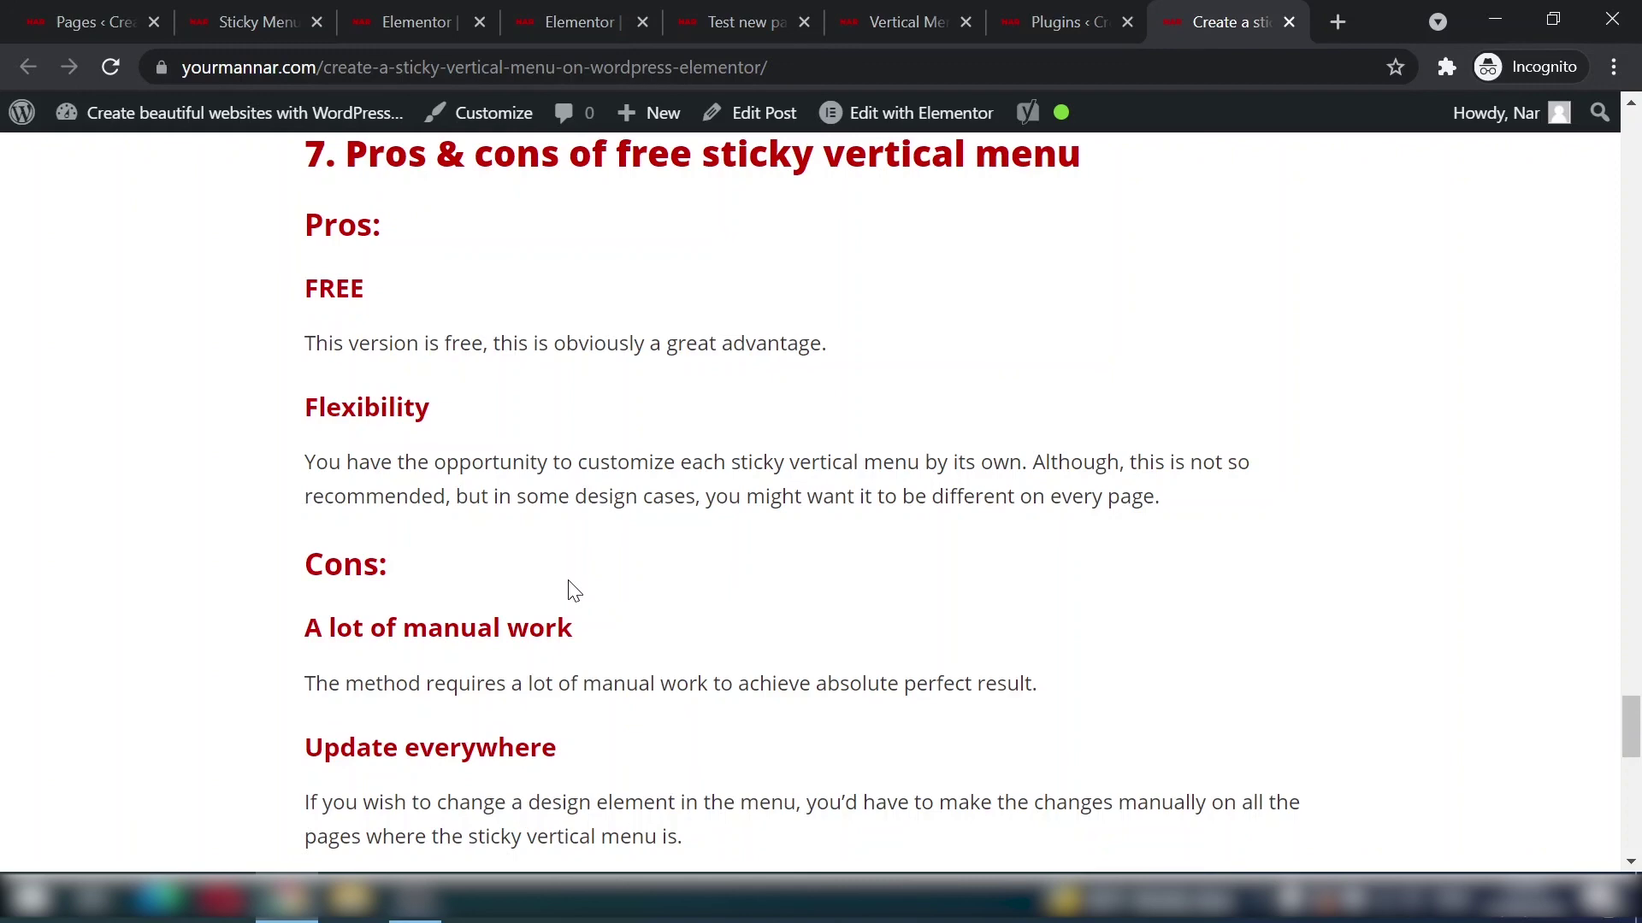
scroll(571, 590, "down", 3)
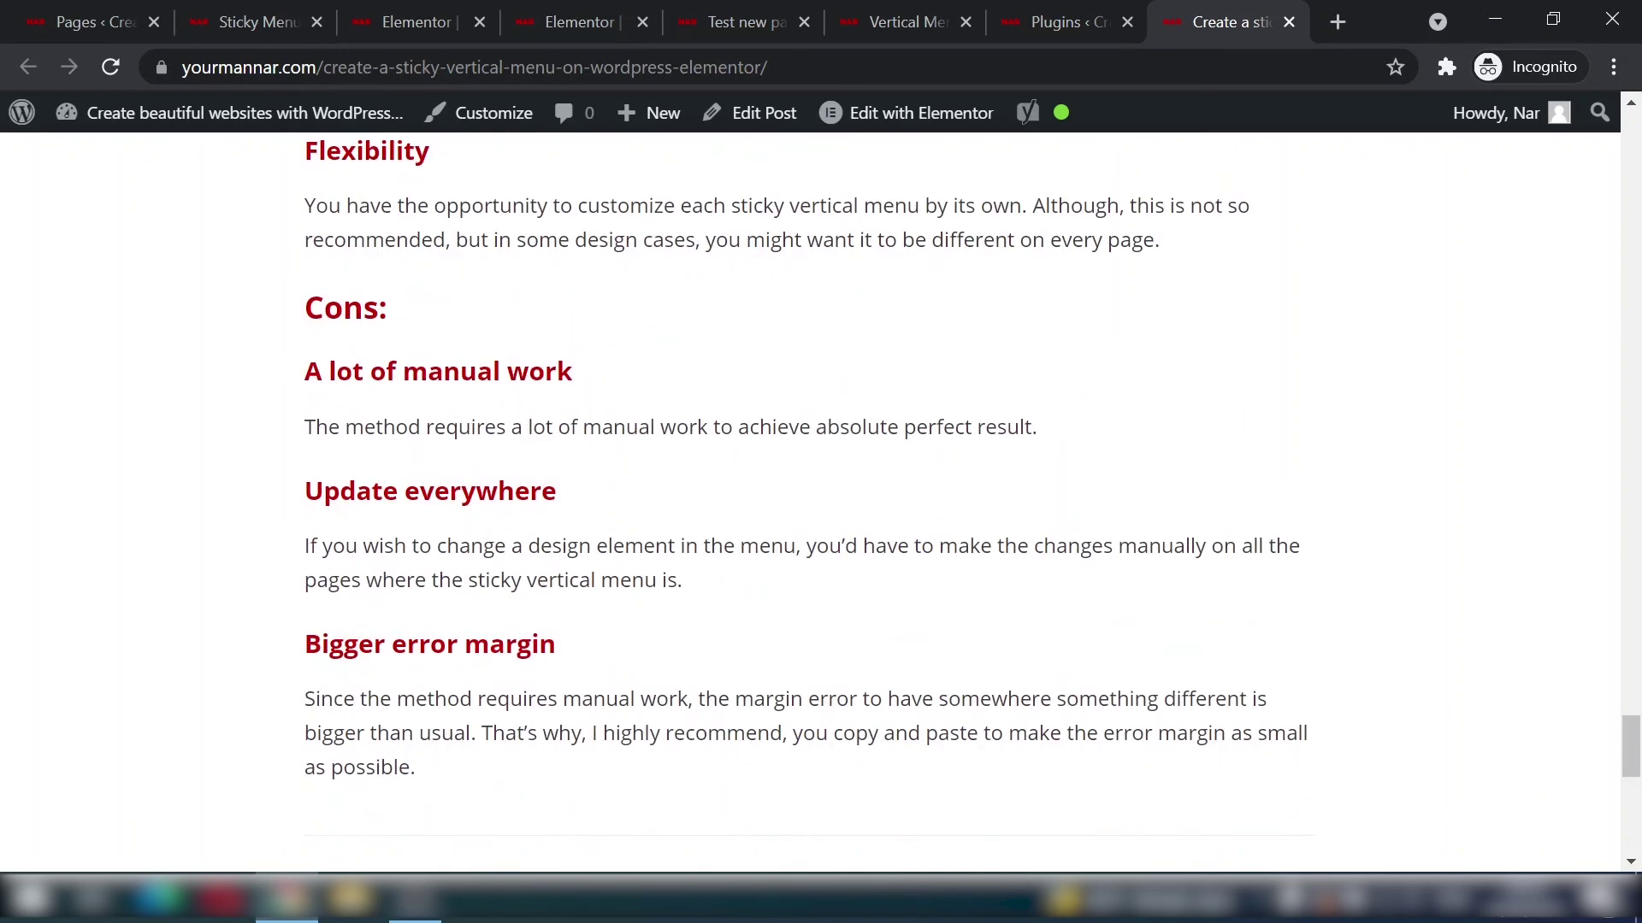
double_click(505, 493)
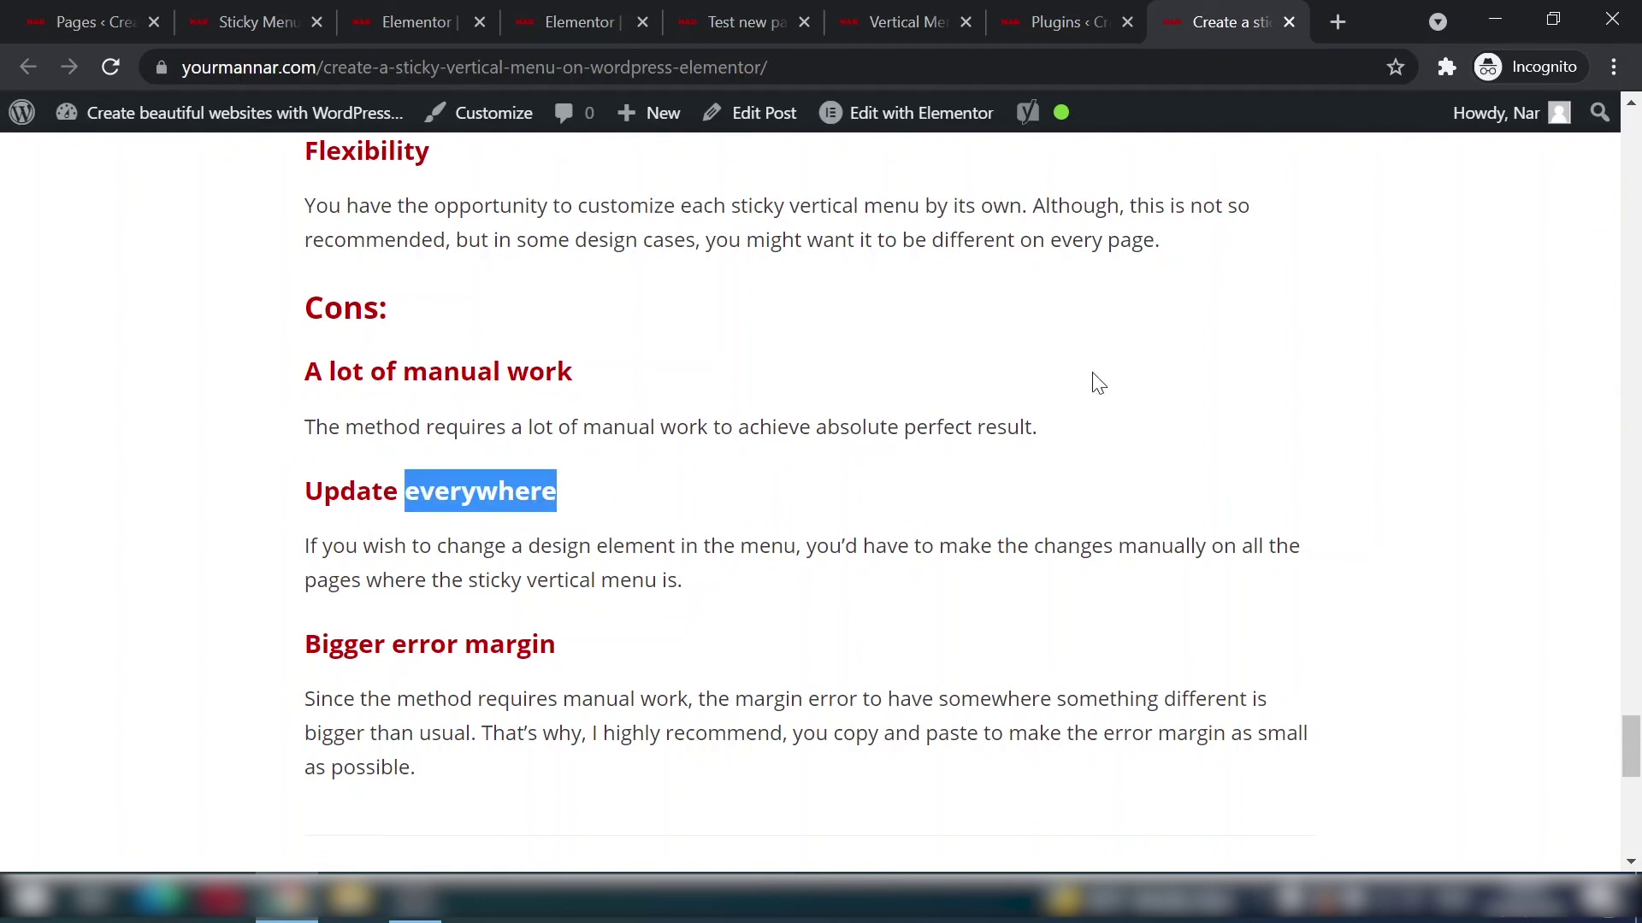
left_click(720, 15)
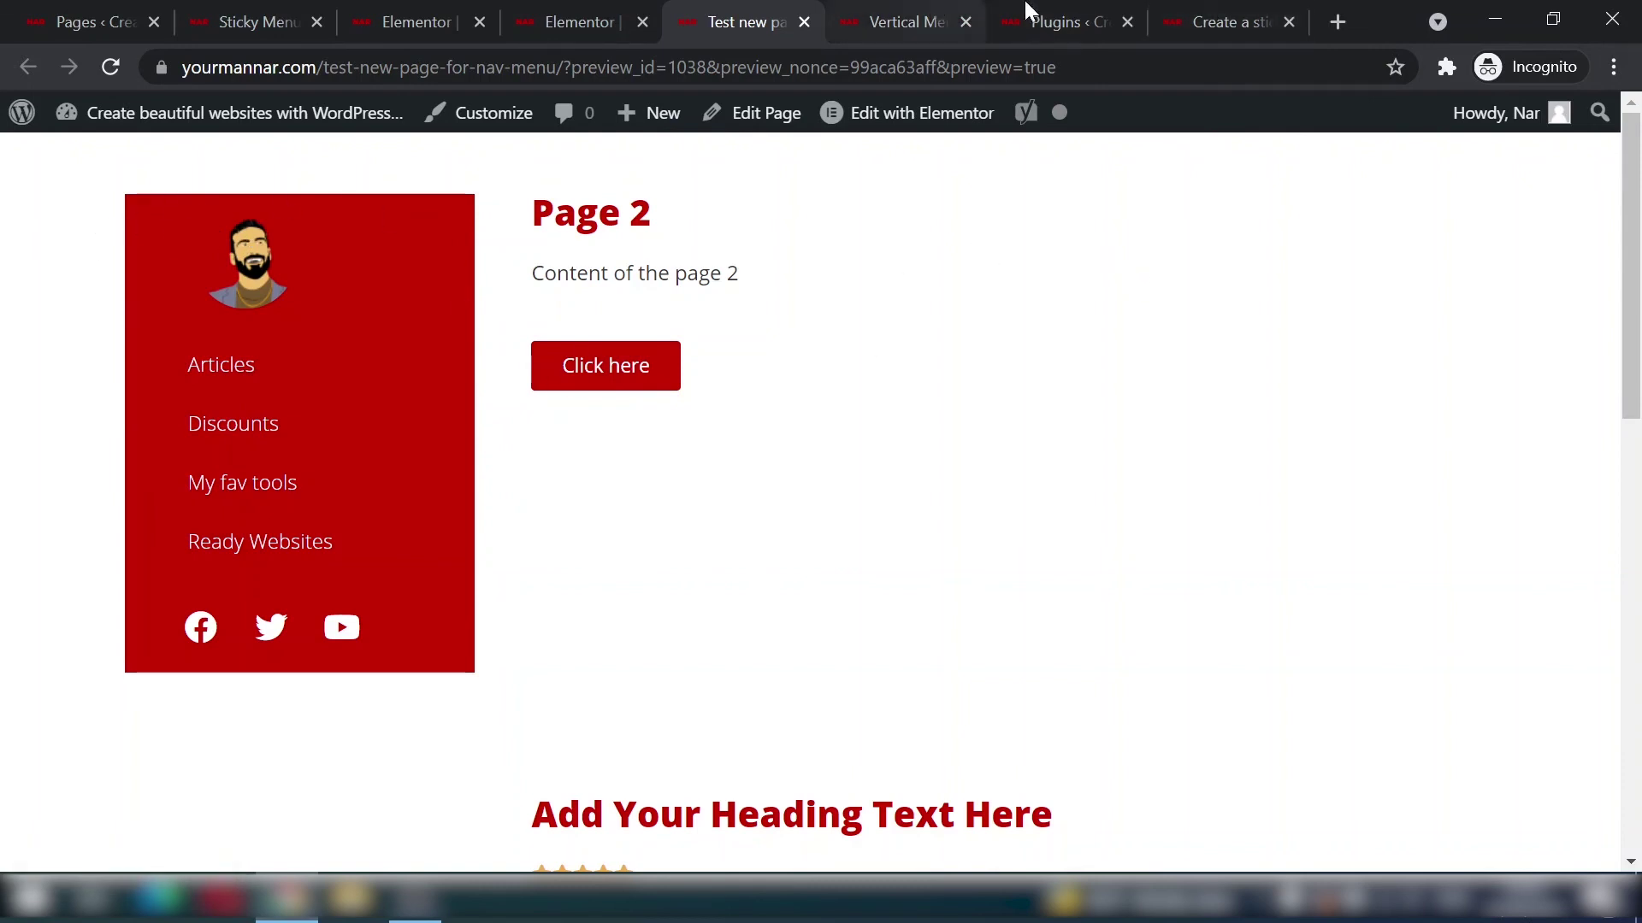
Step: Return to the sticky vertical menu article, highlight the "Bigger error margin" con, and look back through the article up to its title
left_click(1235, 17)
triple_click(425, 658)
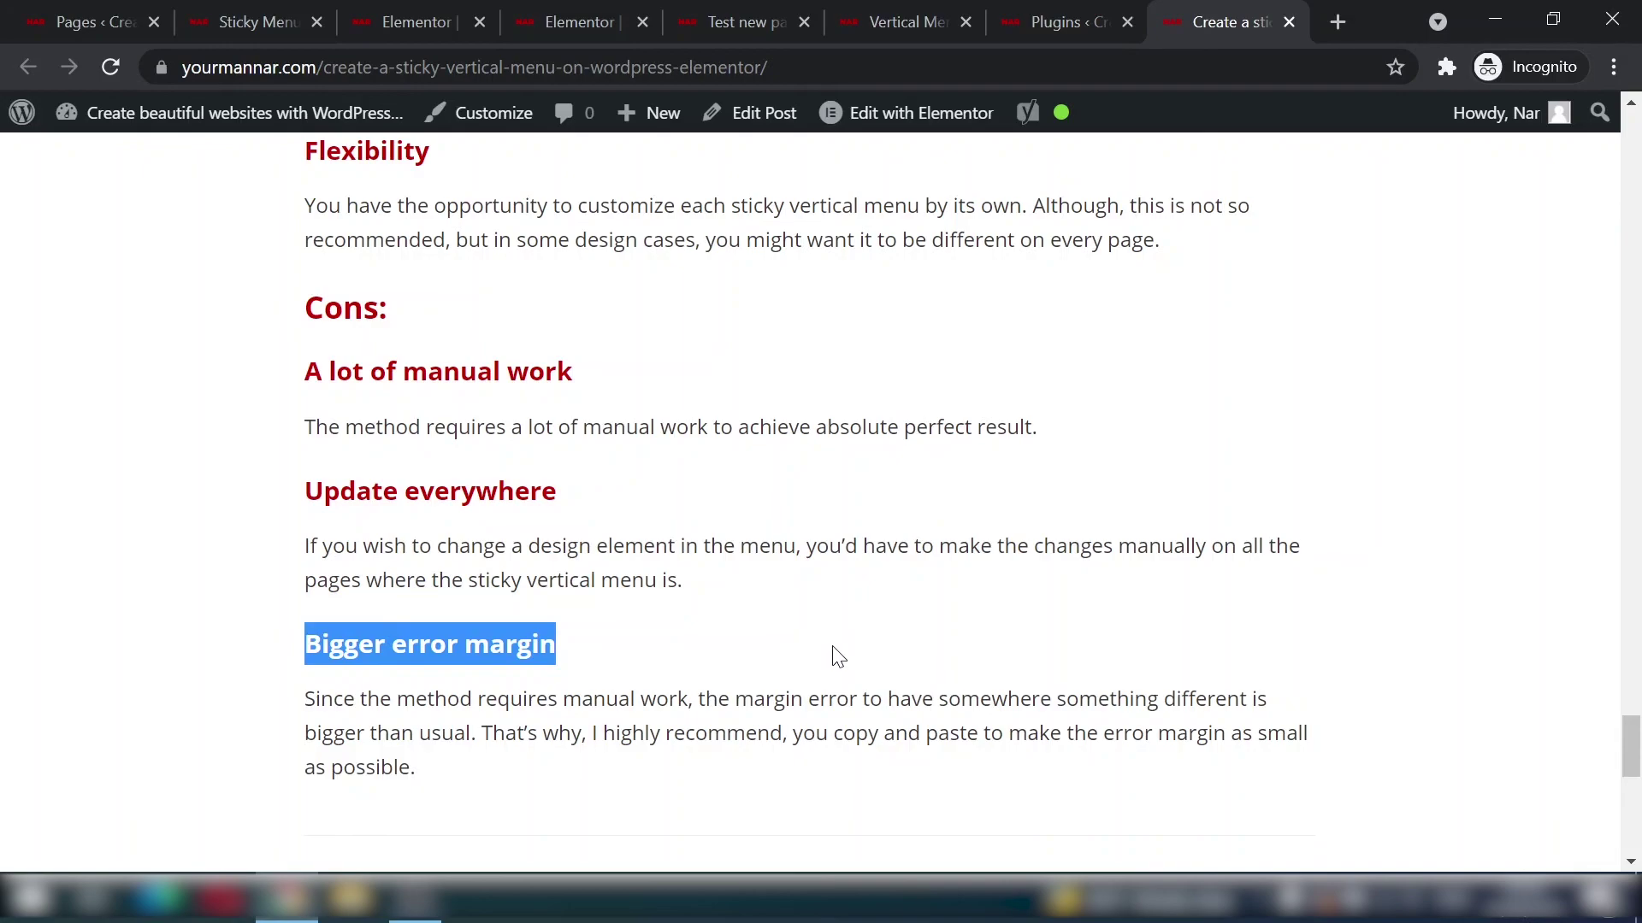
scroll(836, 653, "down", 5)
scroll(737, 624, "up", 20)
scroll(748, 614, "up", 20)
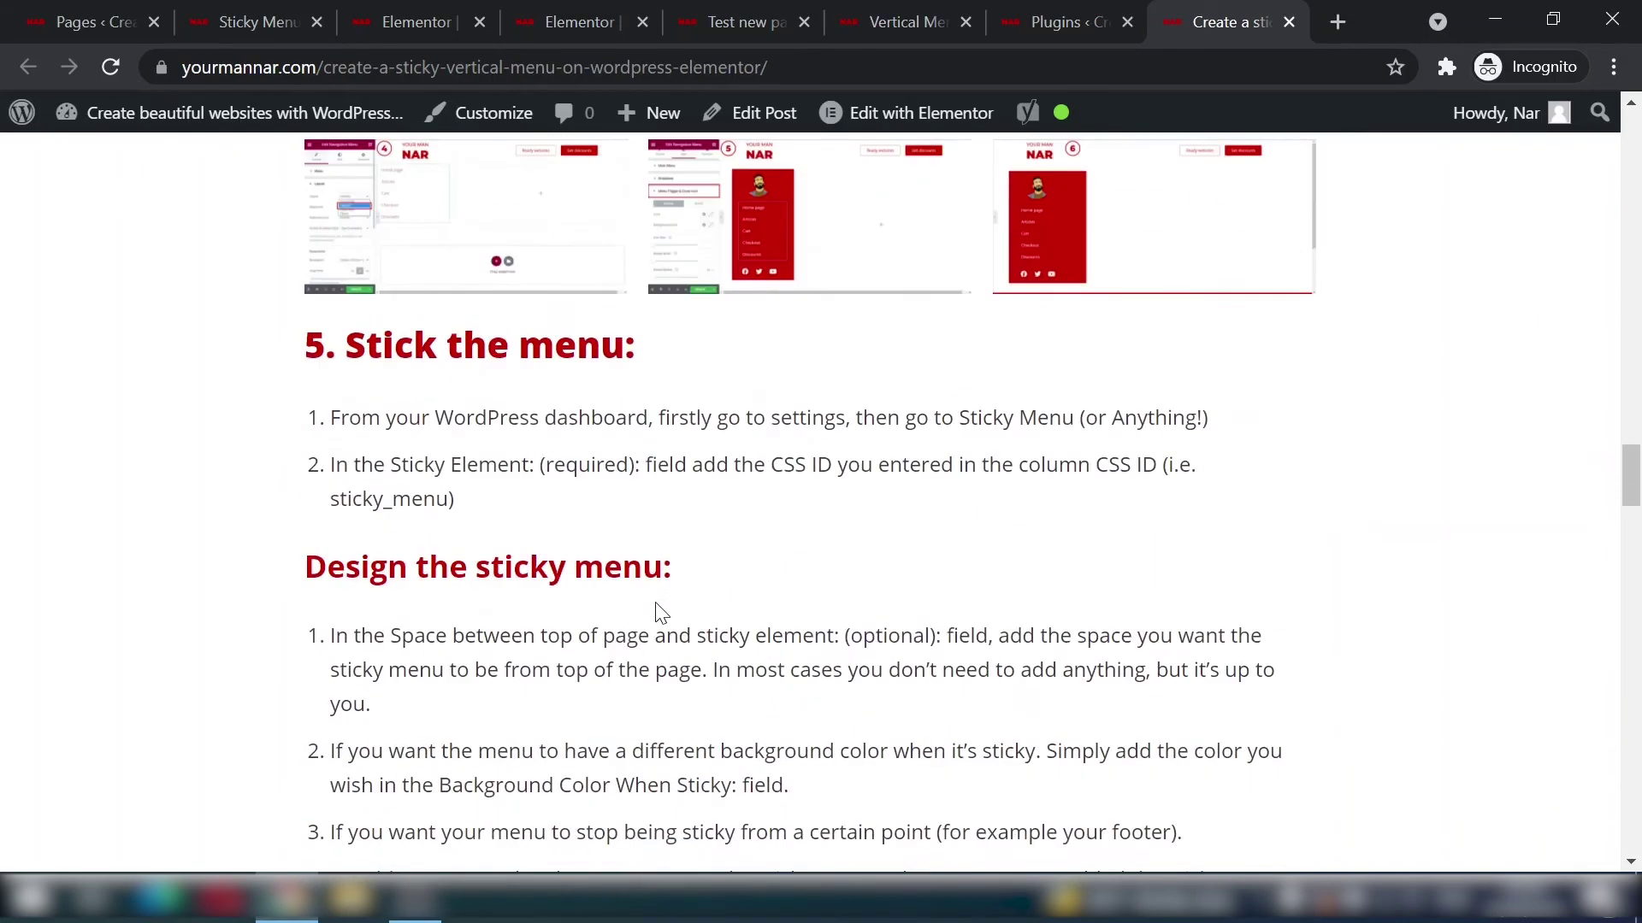
scroll(657, 609, "up", 2)
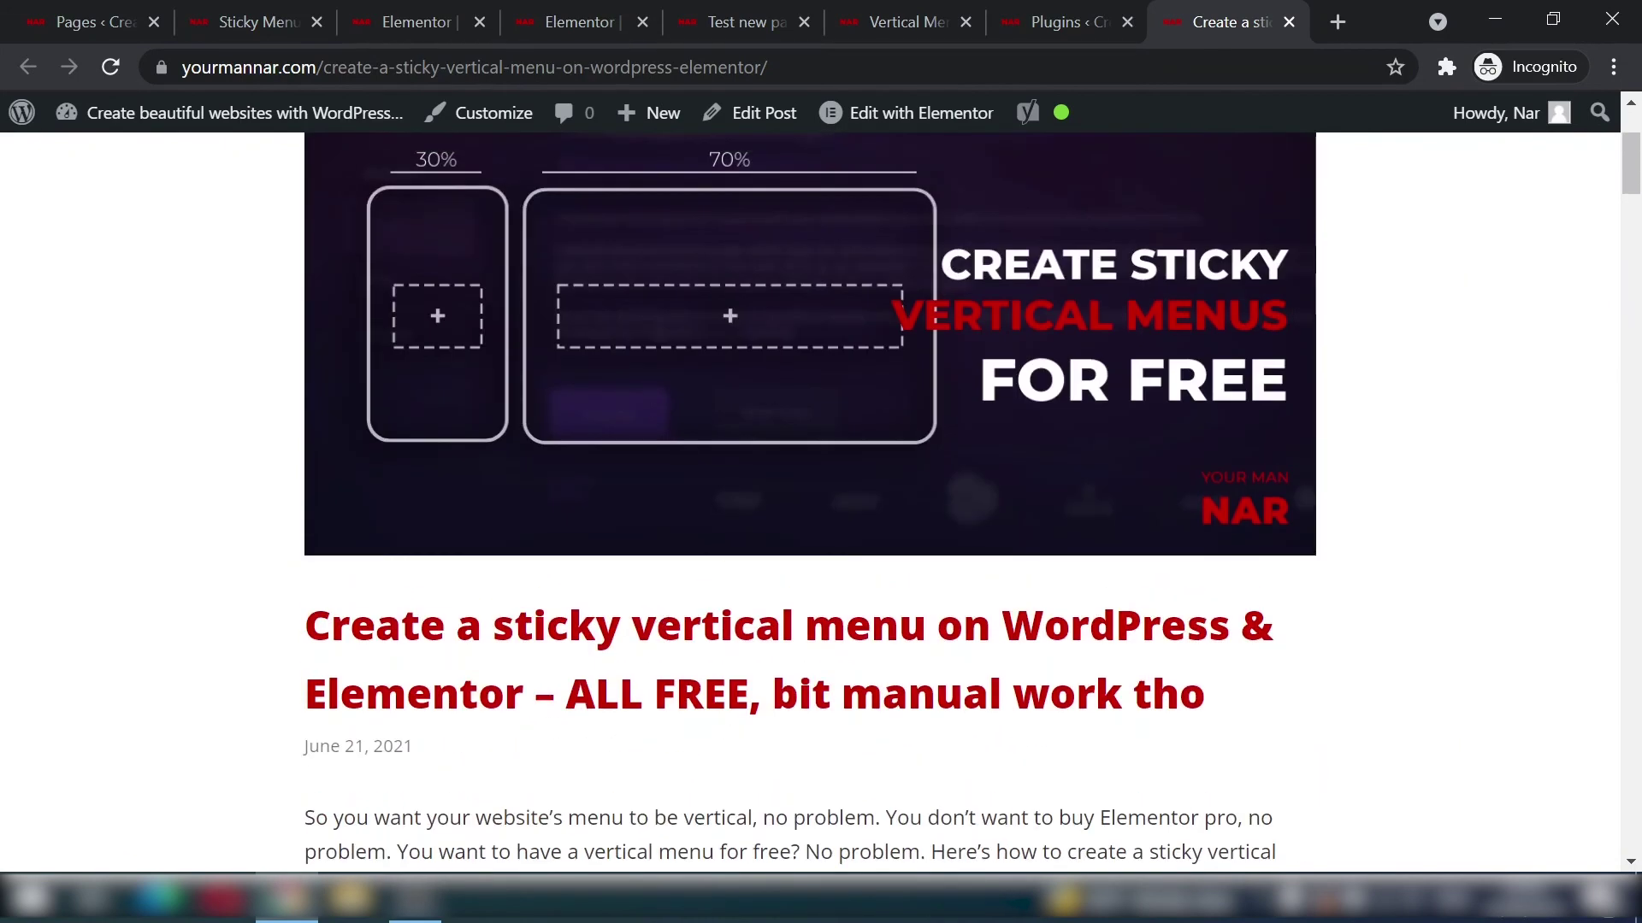
scroll(733, 662, "up", 2)
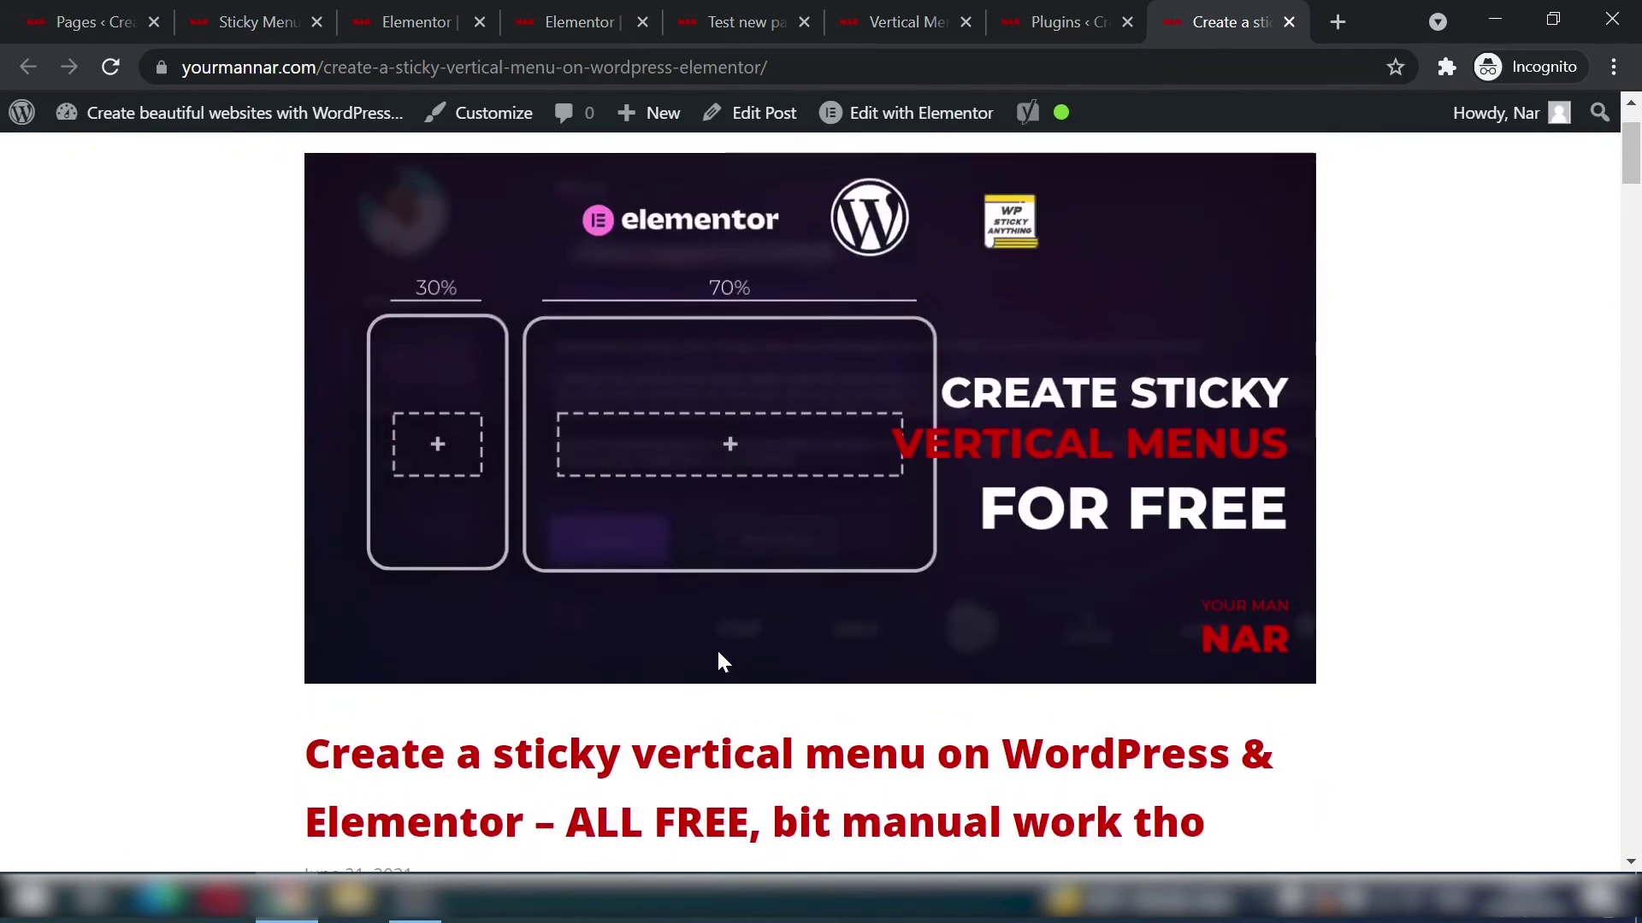
scroll(733, 658, "up", 2)
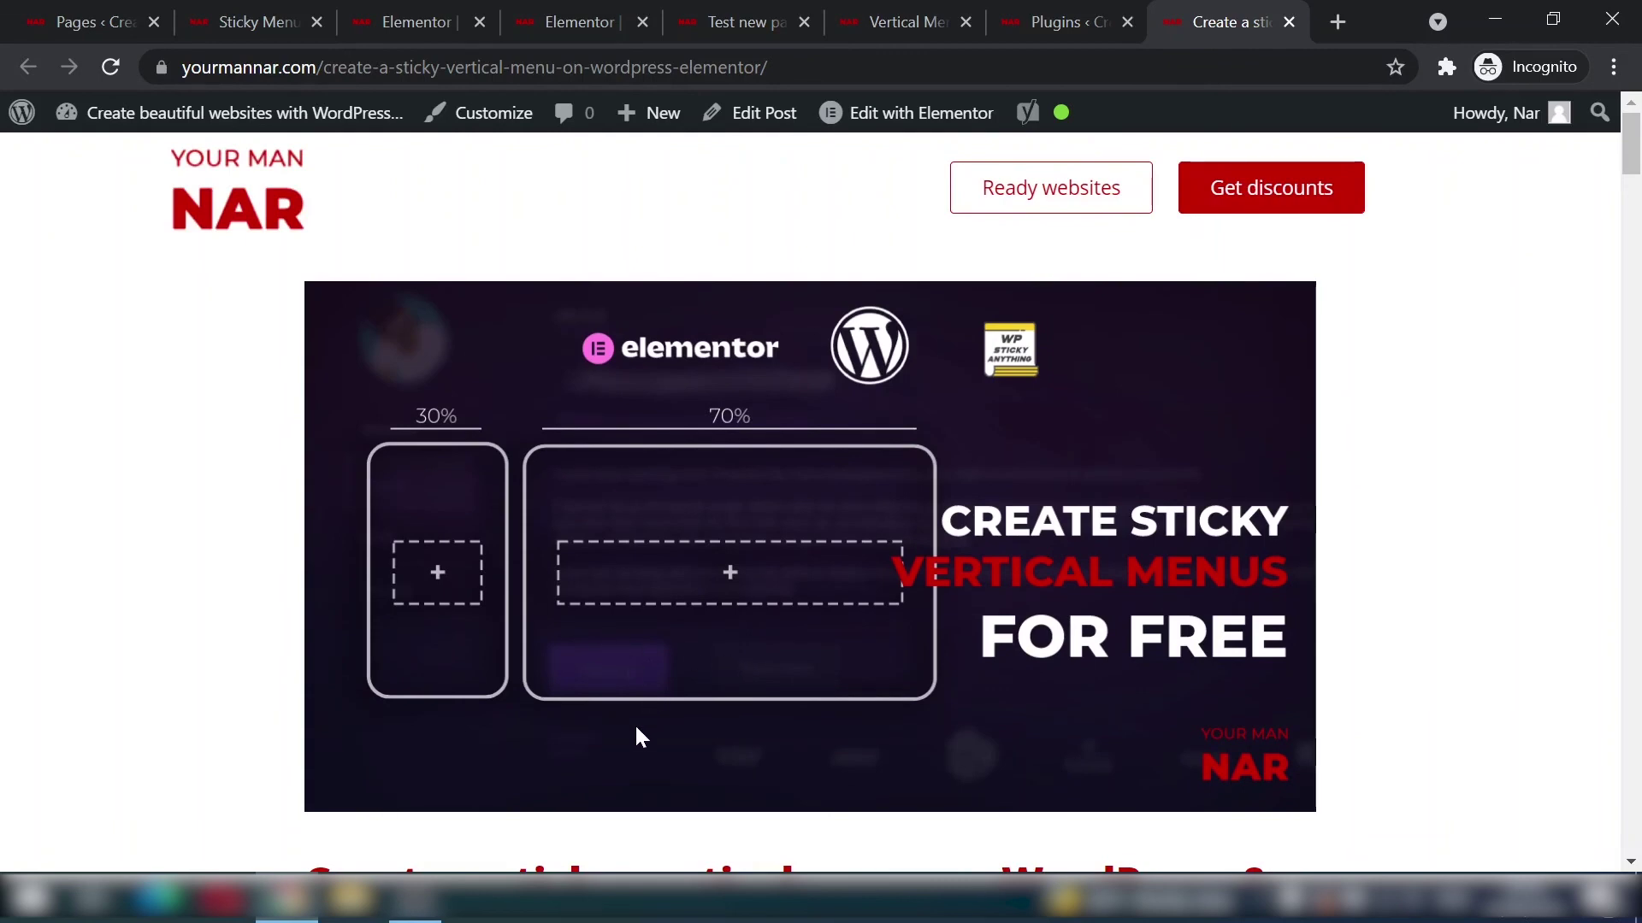
scroll(598, 684, "down", 2)
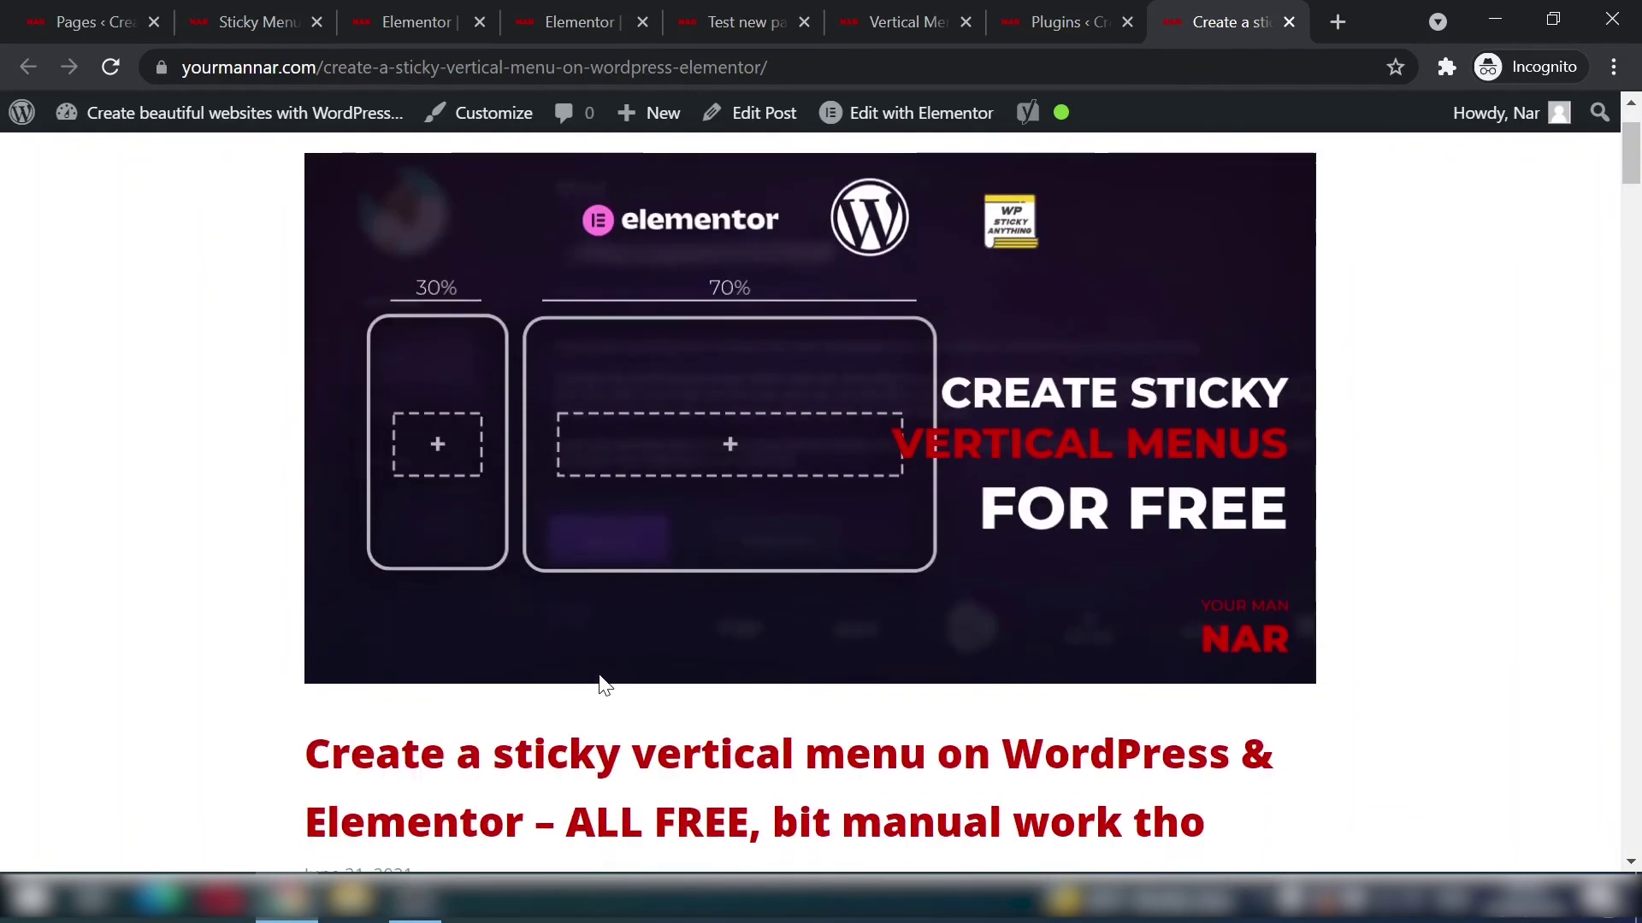